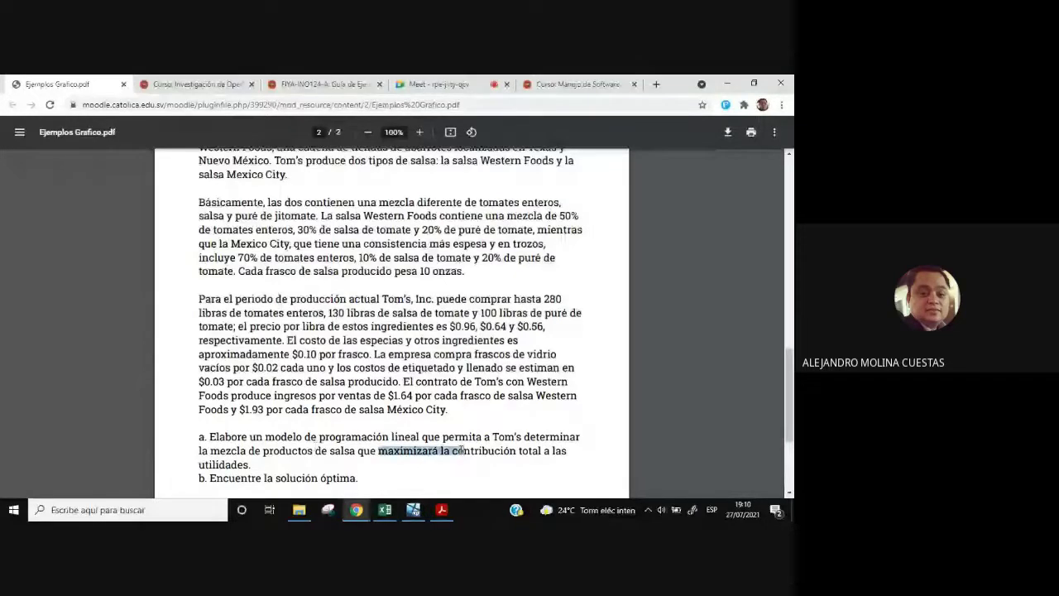
- Highlight the objective of maximizing the contribution to profits and the $1.64 and $1.93 revenues per jar in the PDF salsa problem
{"action": "left_click_drag", "start_coordinate": [461, 451], "coordinate": [250, 466]}
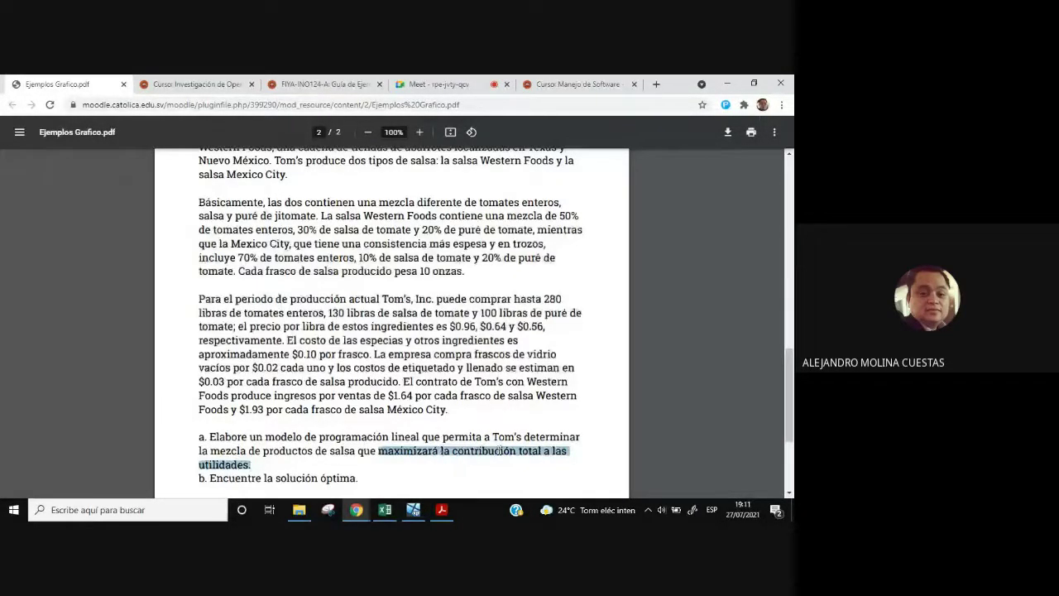
{"action": "scroll", "coordinate": [530, 439], "scroll_direction": "down", "scroll_amount": 1}
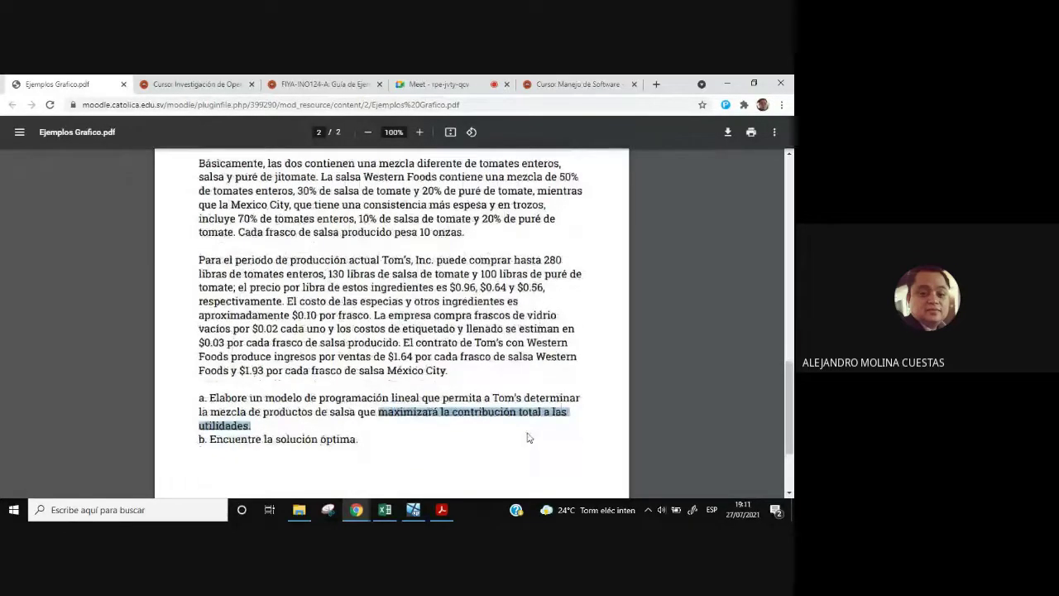
{"action": "scroll", "coordinate": [529, 438], "scroll_direction": "up", "scroll_amount": 1}
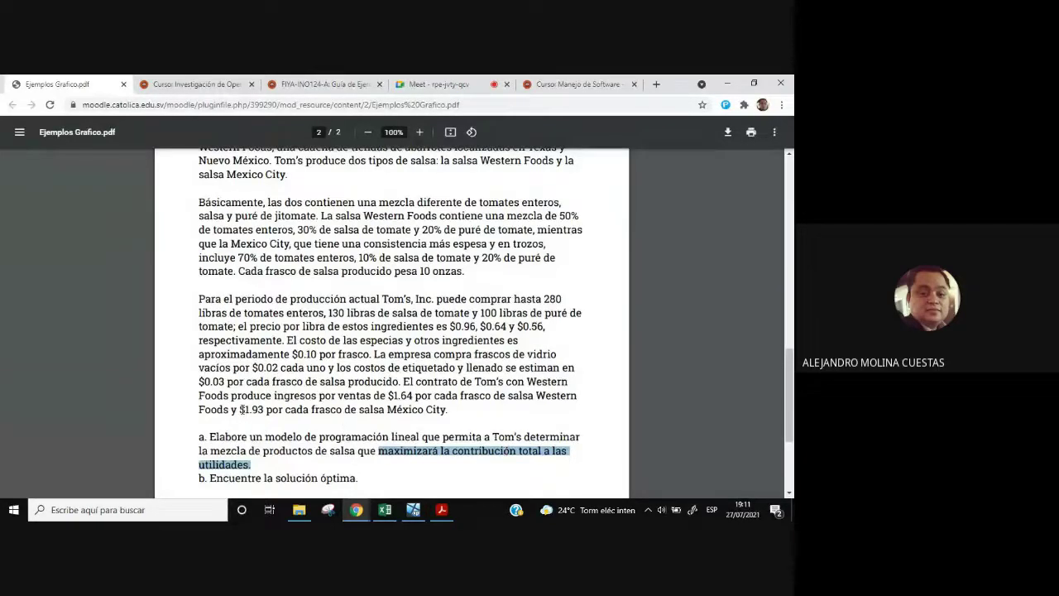
{"action": "left_click_drag", "start_coordinate": [239, 410], "coordinate": [262, 408]}
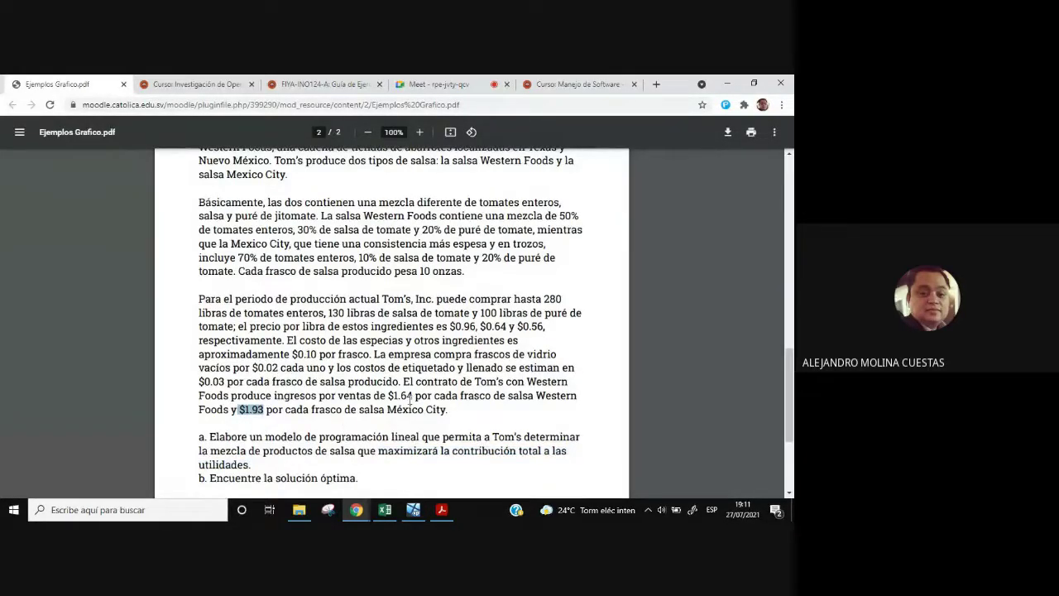
{"action": "left_click_drag", "start_coordinate": [387, 395], "coordinate": [412, 395]}
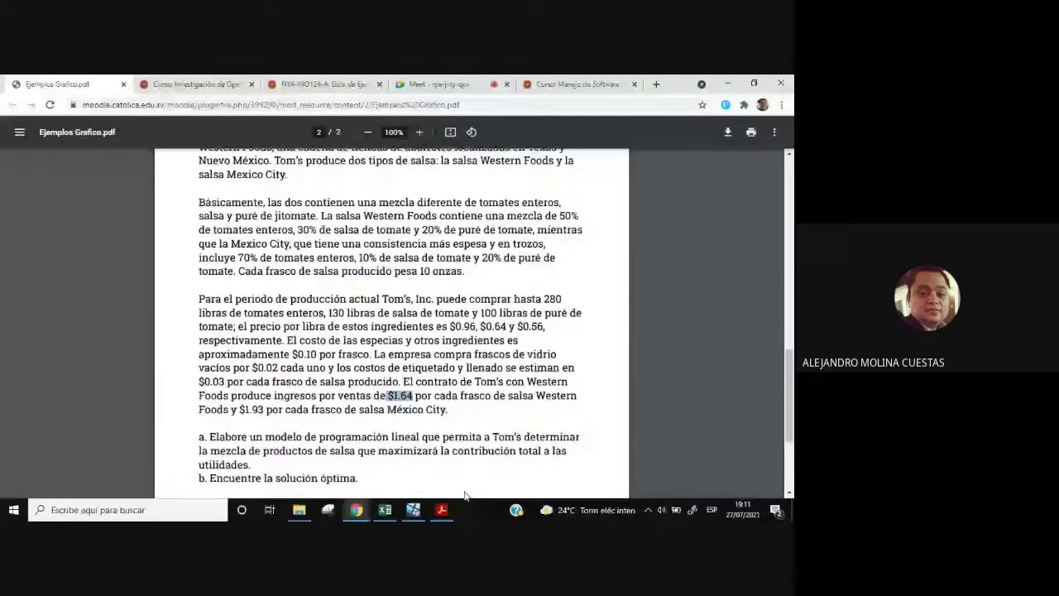
{"action": "left_click_drag", "start_coordinate": [384, 396], "coordinate": [414, 395]}
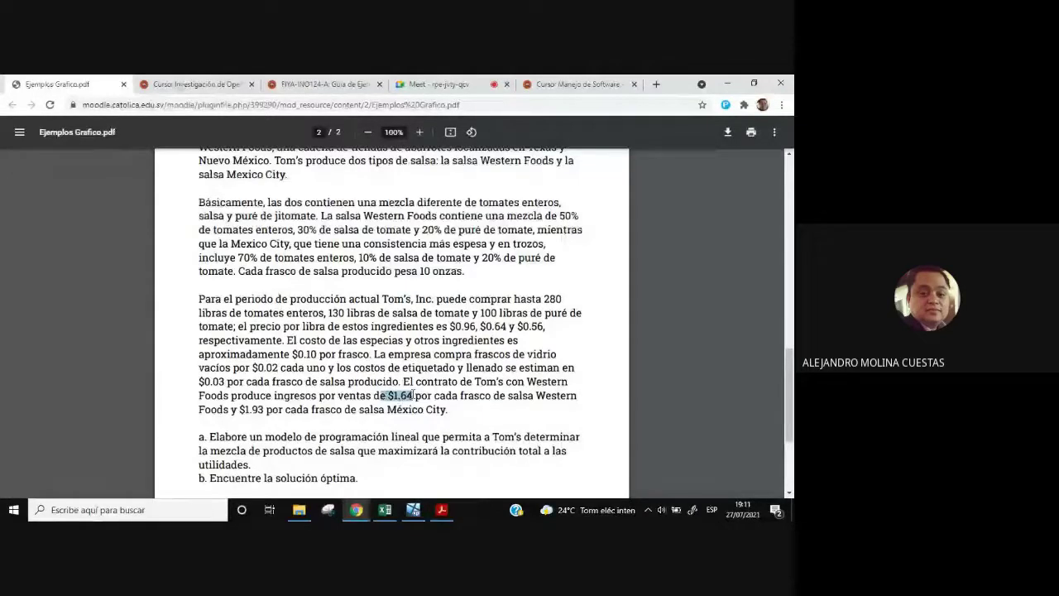
{"action": "left_click_drag", "start_coordinate": [231, 409], "coordinate": [264, 409]}
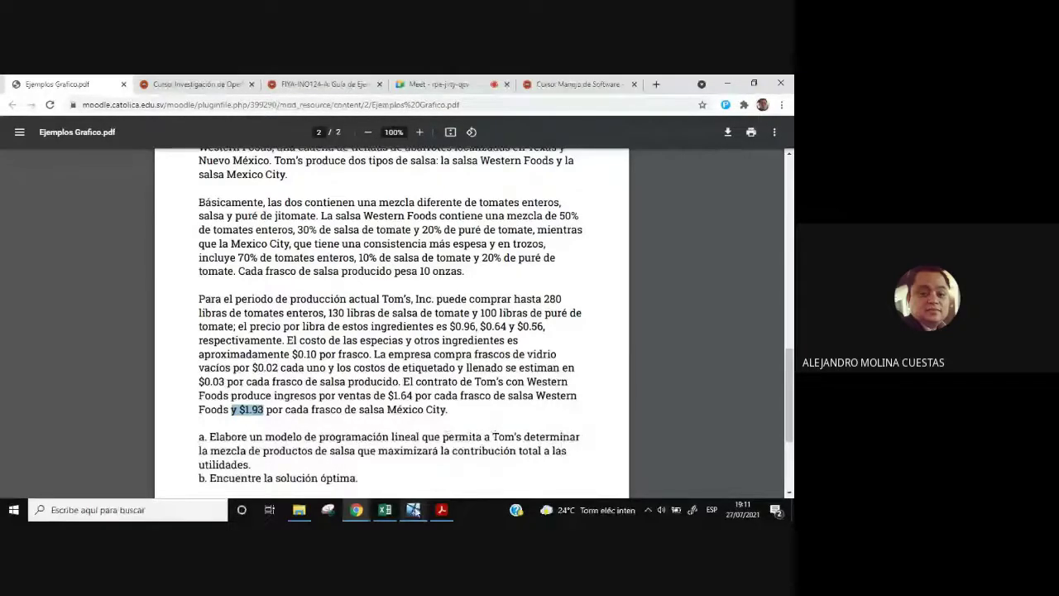
- Switch to the Salsas.xlsx workbook in Excel and move the problem-statement picture so its upper corner sits at about cell J2
{"action": "left_click", "coordinate": [387, 513]}
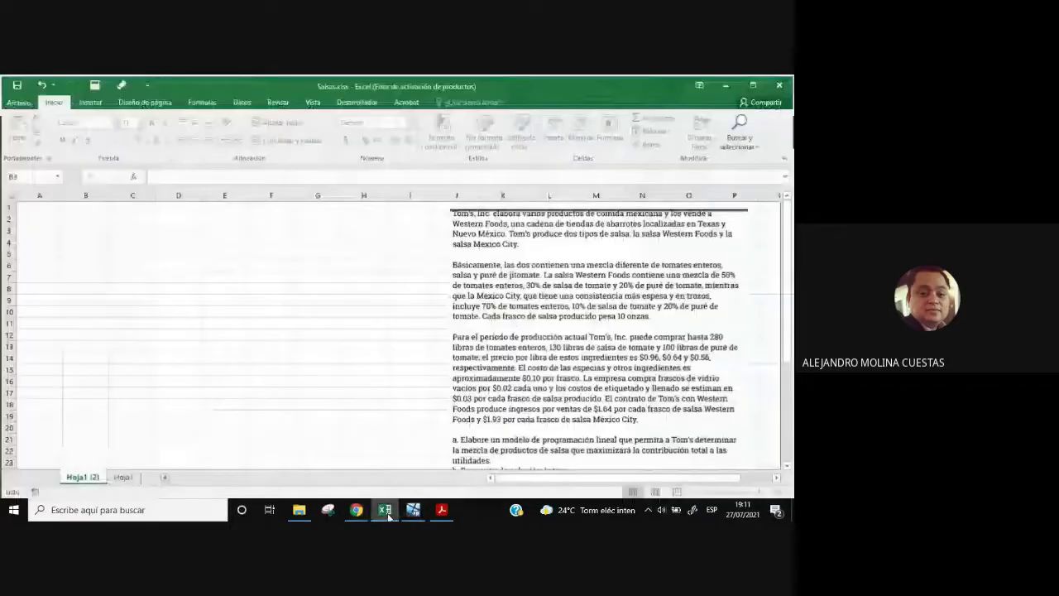
{"action": "left_click", "coordinate": [668, 404]}
{"action": "scroll", "coordinate": [669, 405], "scroll_direction": "down", "scroll_amount": 3}
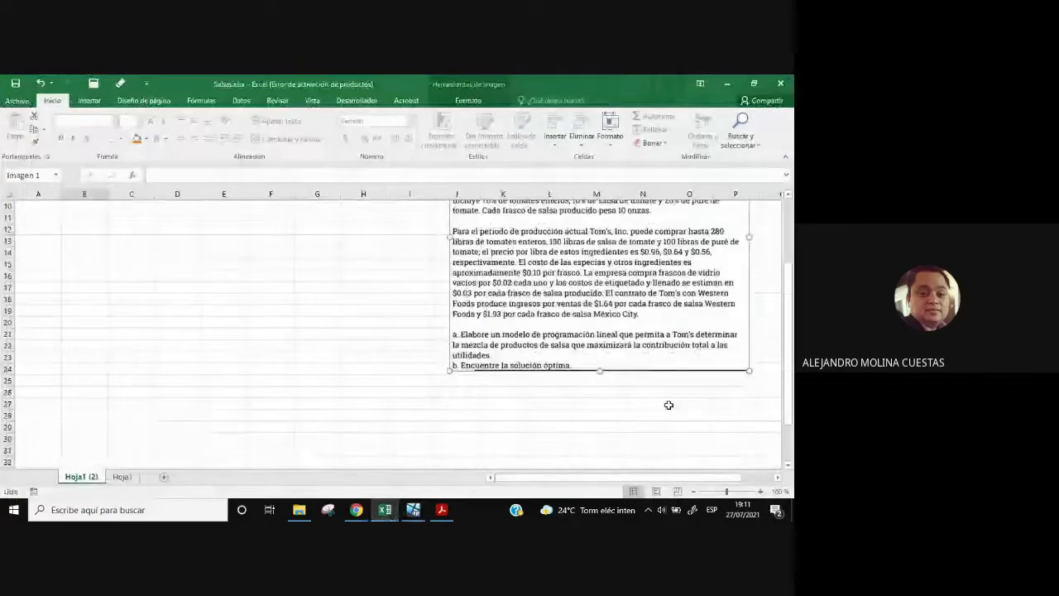
{"action": "scroll", "coordinate": [668, 404], "scroll_direction": "up", "scroll_amount": 3}
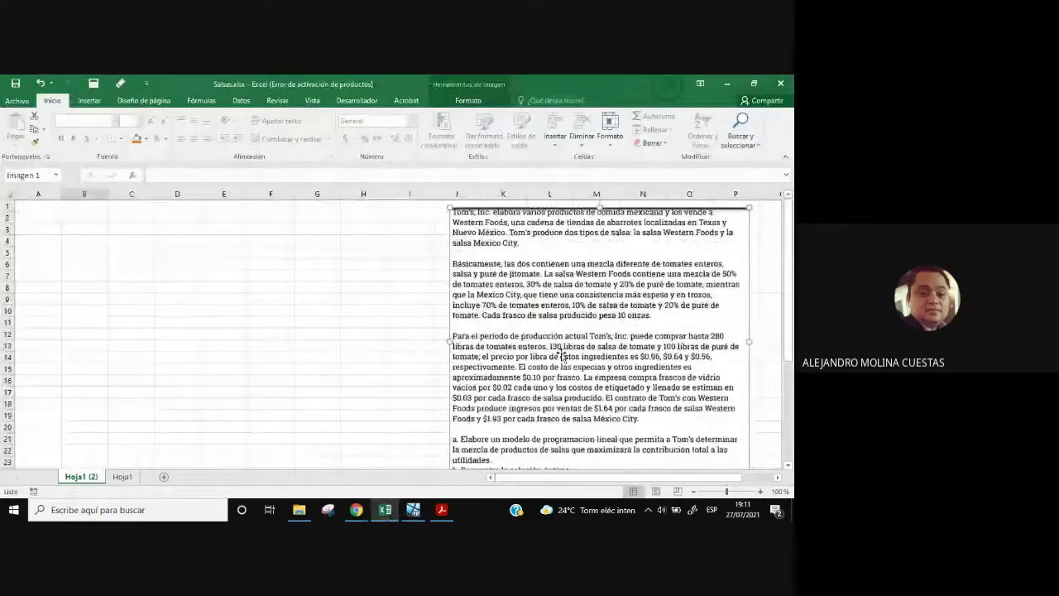
{"action": "left_click_drag", "start_coordinate": [561, 354], "coordinate": [541, 340]}
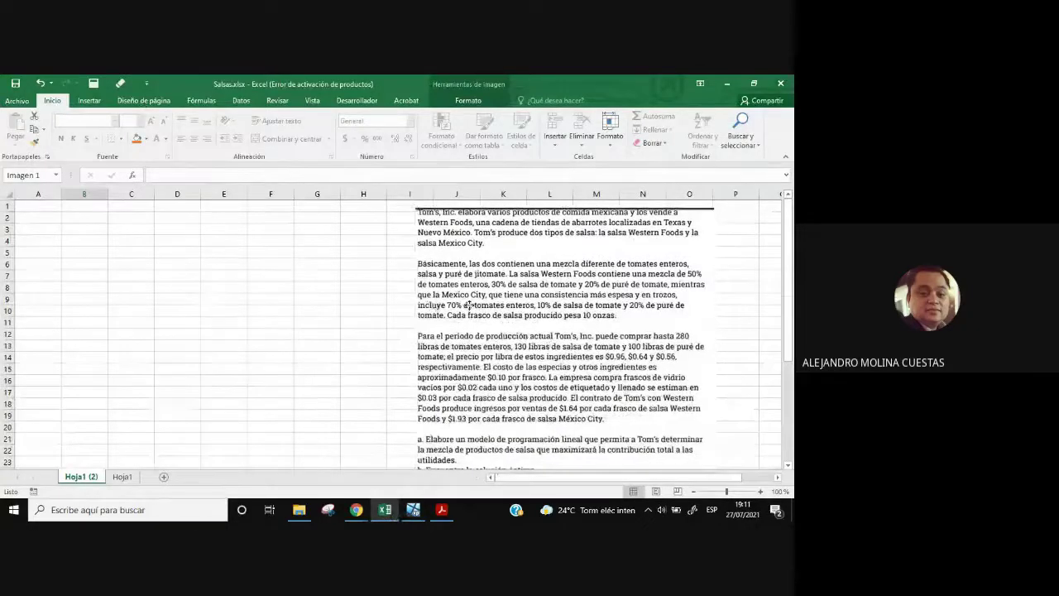
{"action": "left_click_drag", "start_coordinate": [468, 305], "coordinate": [487, 309]}
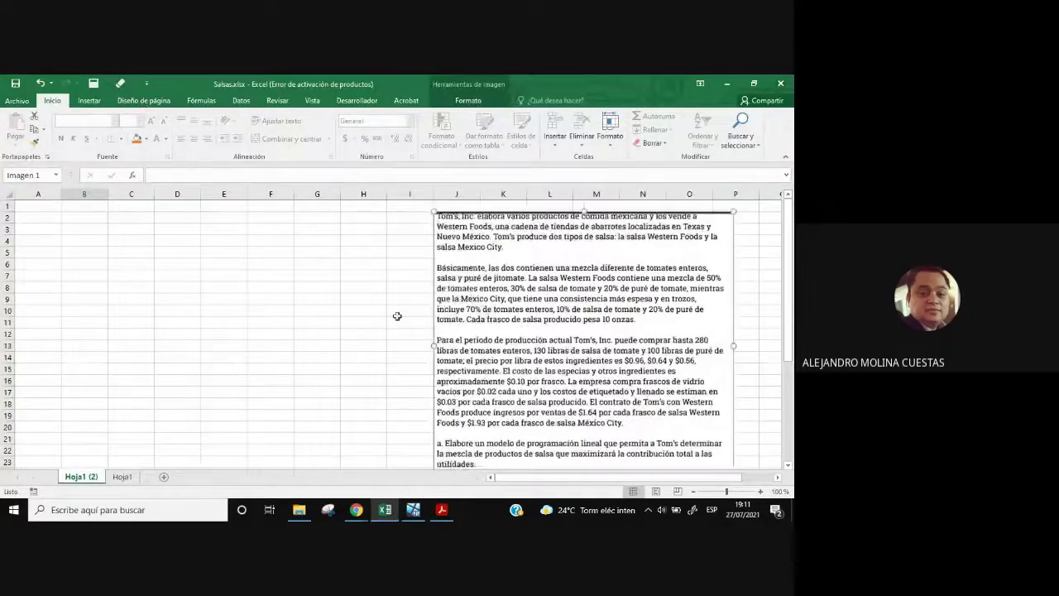
- Mark out the empty range B2:H22 beside the problem statement, then make B2 the active cell
{"action": "left_click", "coordinate": [87, 220]}
{"action": "left_click_drag", "start_coordinate": [106, 223], "coordinate": [367, 454]}
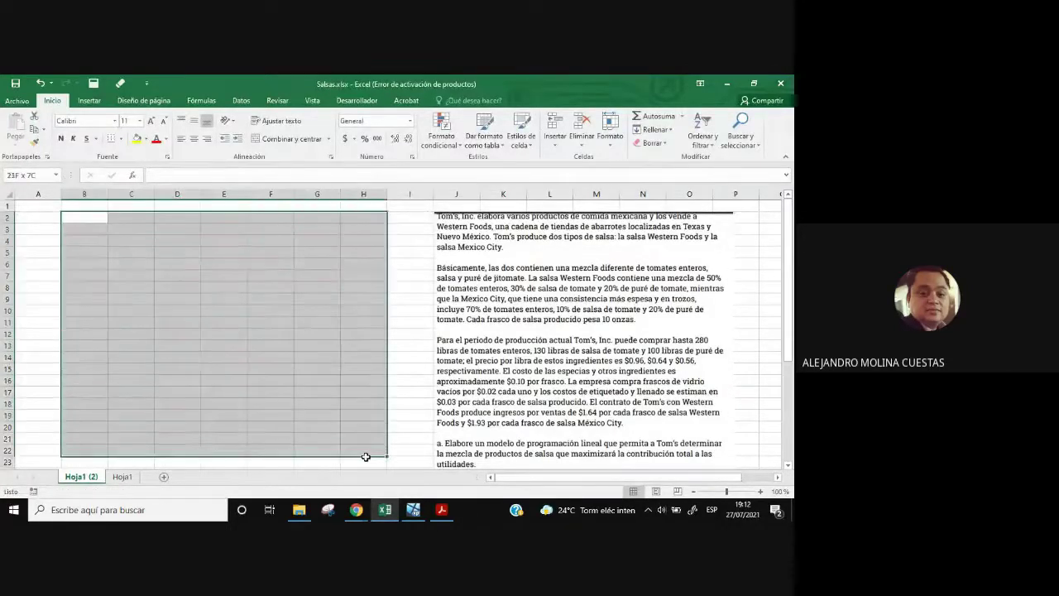
{"action": "left_click", "coordinate": [156, 267]}
{"action": "left_click", "coordinate": [89, 219]}
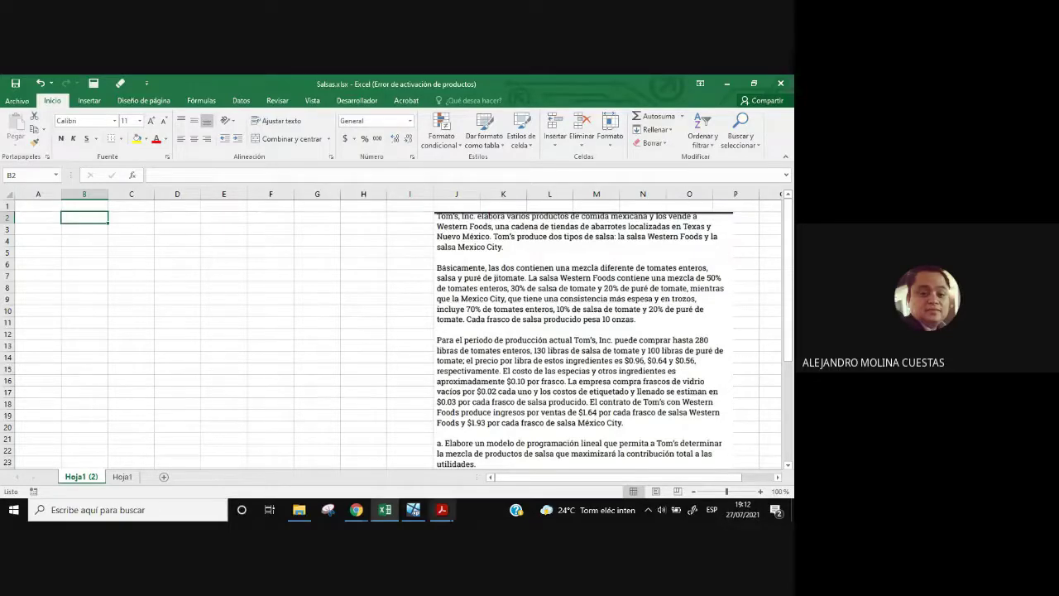
- Switch to Chrome and bring up the Google Meet call to check on the ongoing presentation
{"action": "left_click", "coordinate": [356, 510]}
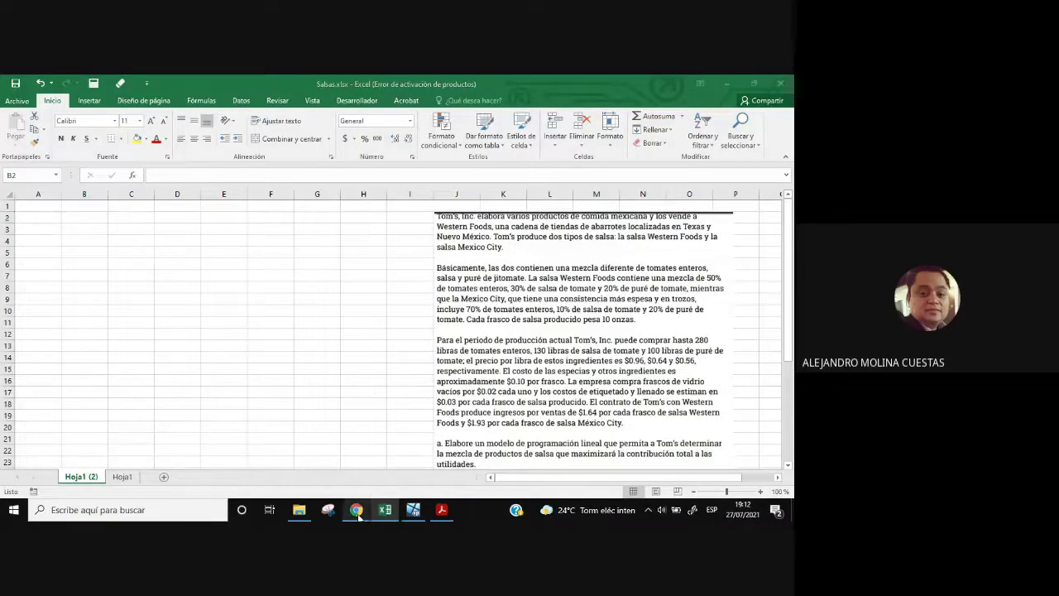
{"action": "left_click", "coordinate": [91, 220]}
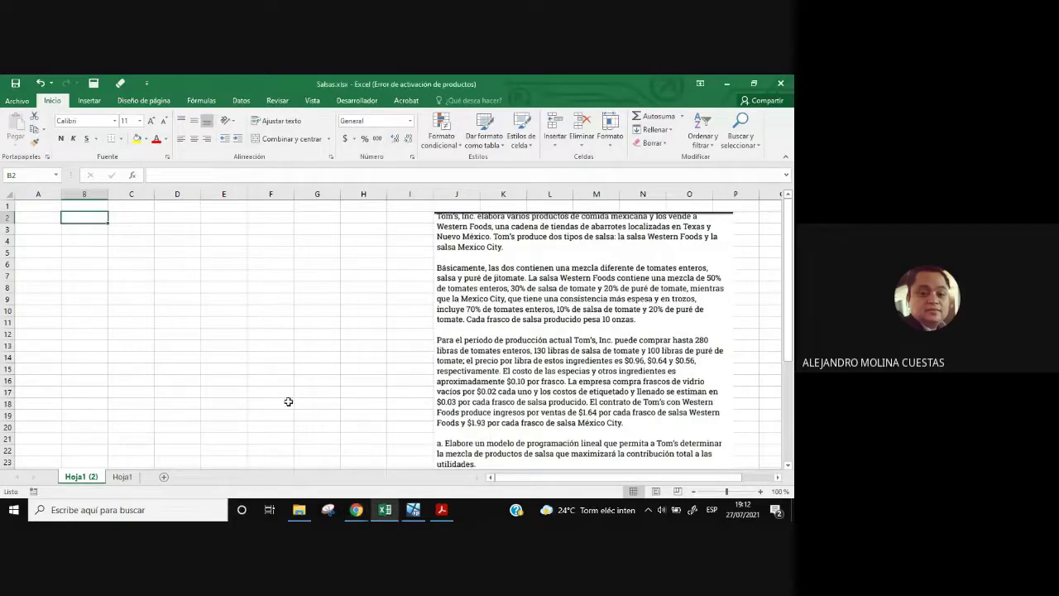
{"action": "left_click", "coordinate": [357, 511]}
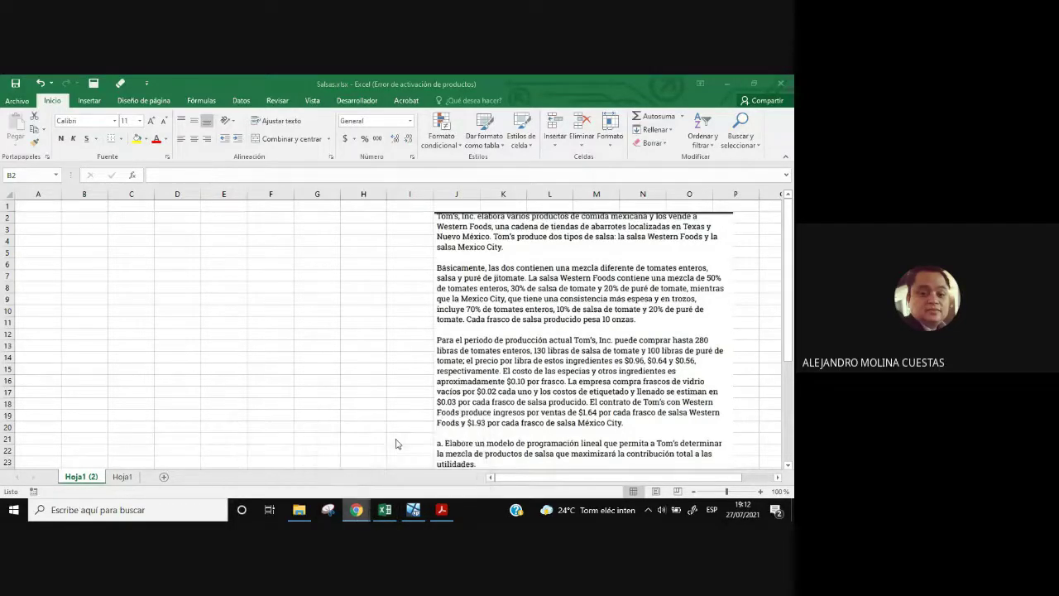
{"action": "left_click", "coordinate": [496, 486]}
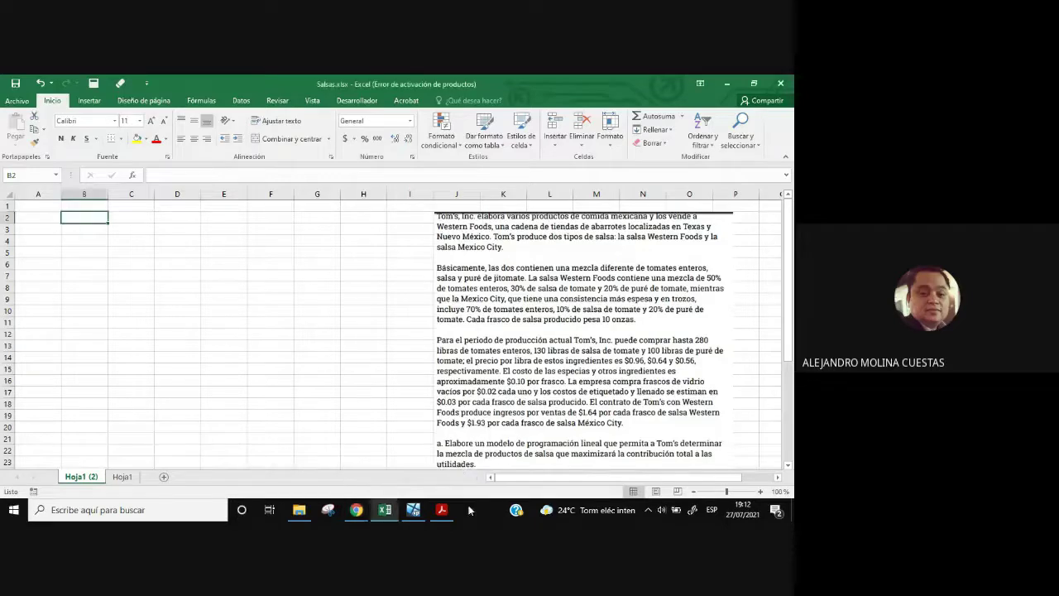
{"action": "left_click", "coordinate": [357, 512]}
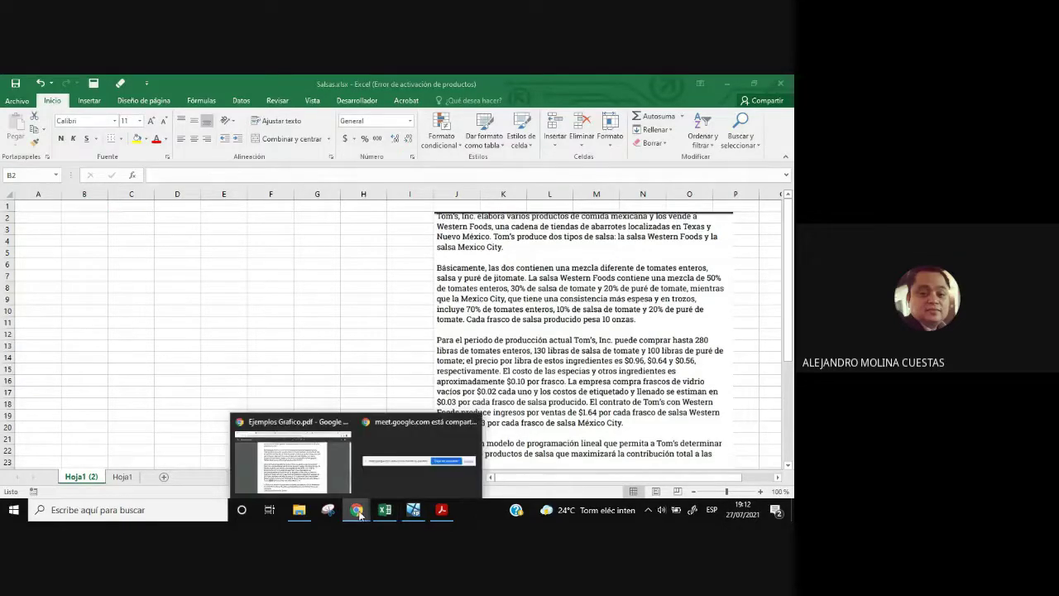
{"action": "left_click", "coordinate": [385, 456]}
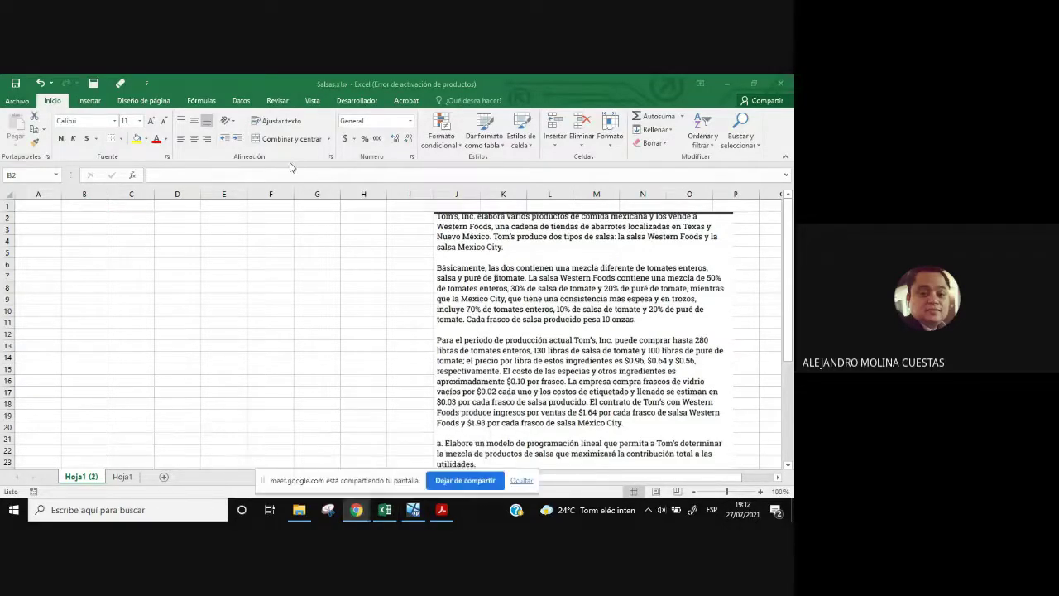
{"action": "left_click", "coordinate": [356, 509]}
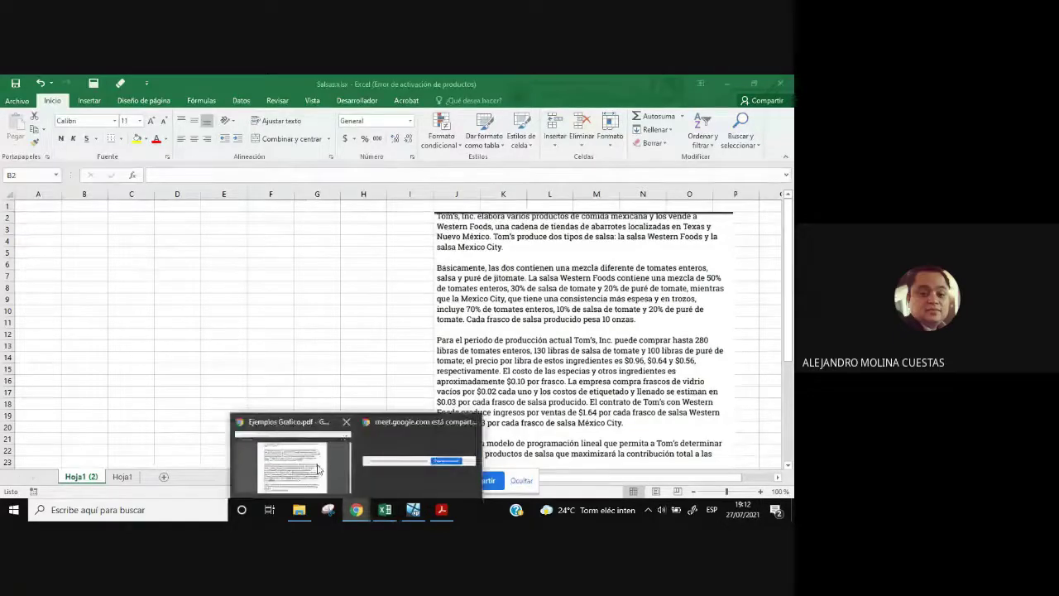
{"action": "left_click", "coordinate": [285, 463]}
{"action": "left_click", "coordinate": [572, 85]}
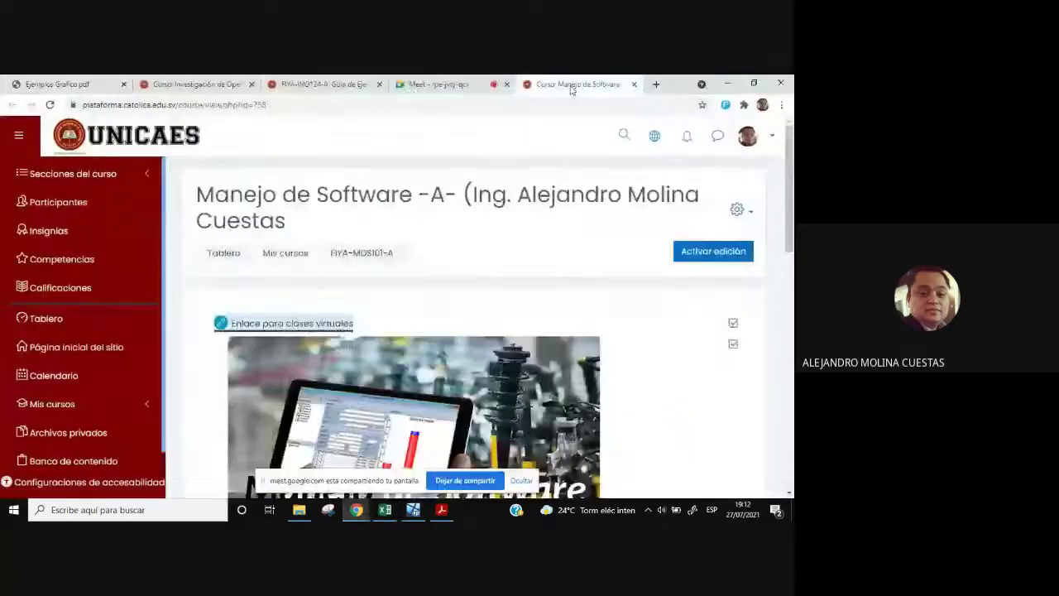
{"action": "left_click", "coordinate": [419, 84]}
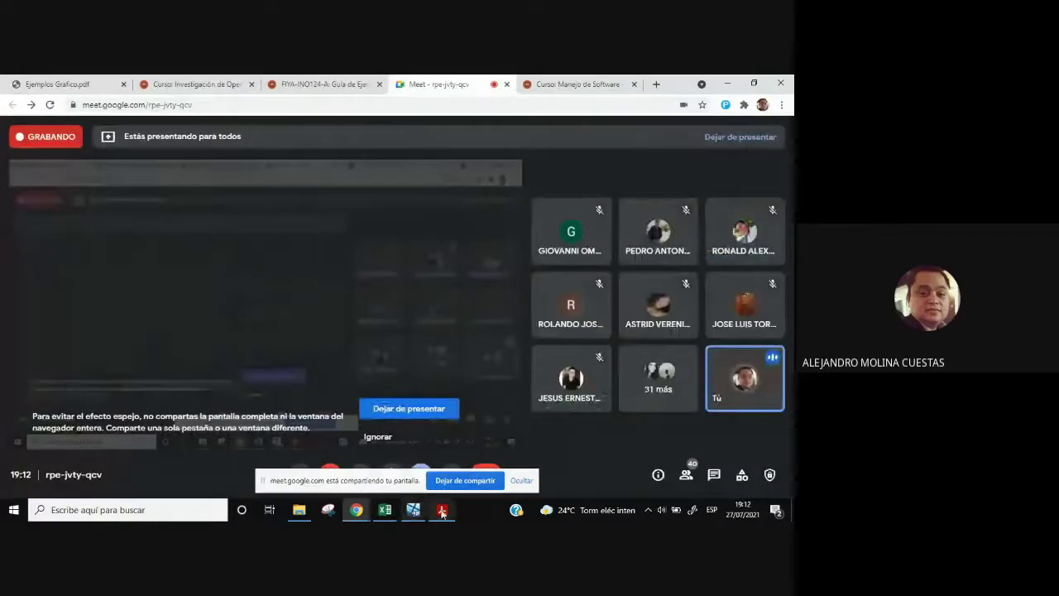
- Return to the Excel workbook, dismiss the presentation notification, and enter the variable labels X1 in B2 and X2 in B3
{"action": "left_click", "coordinate": [385, 510]}
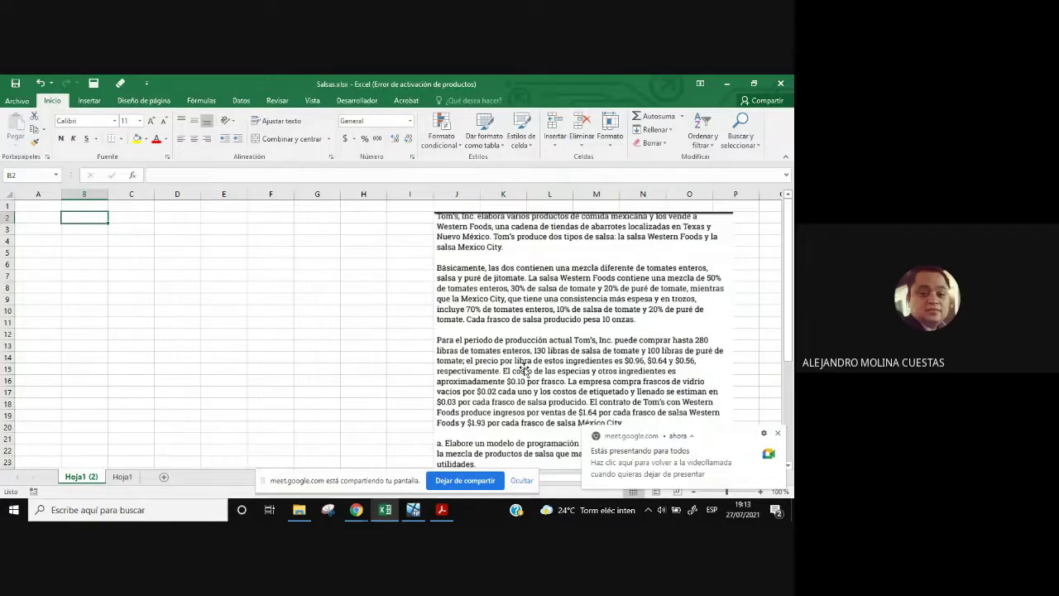
{"action": "left_click", "coordinate": [779, 434]}
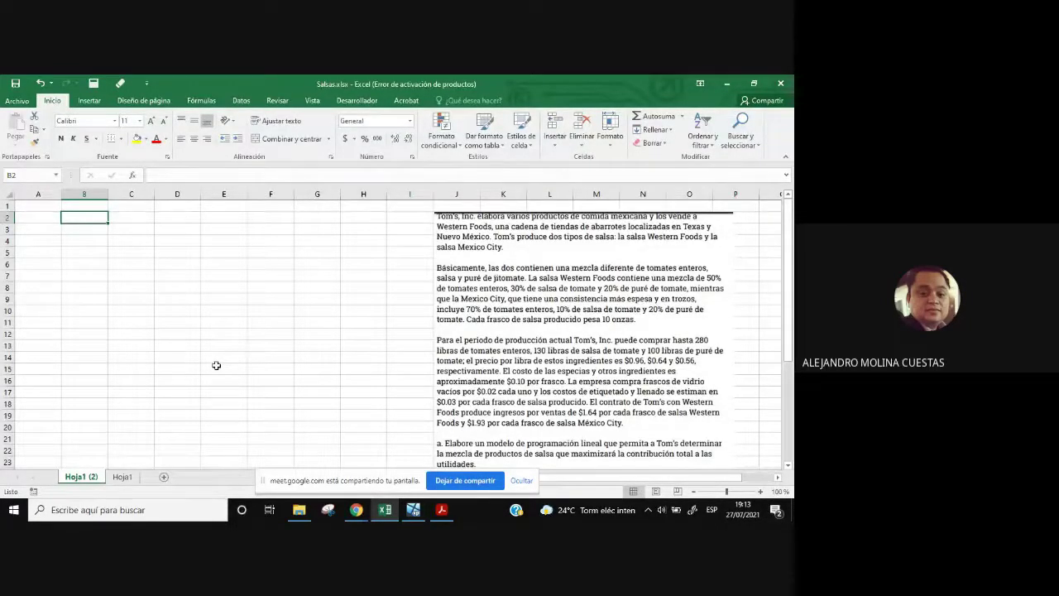
{"action": "type", "text": "X1"}
{"action": "key", "text": "Return"}
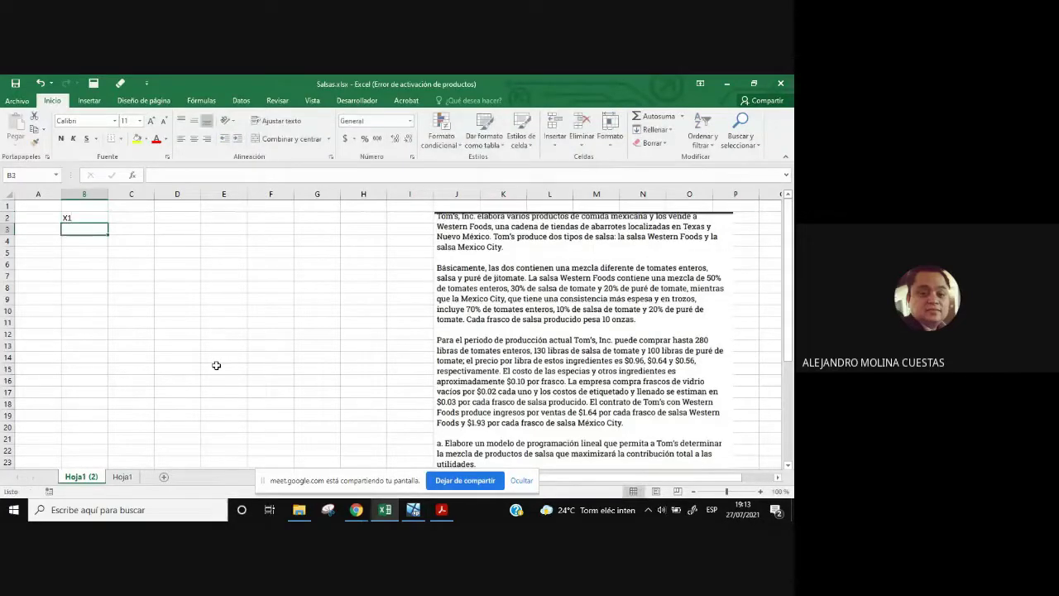
{"action": "type", "text": "X2"}
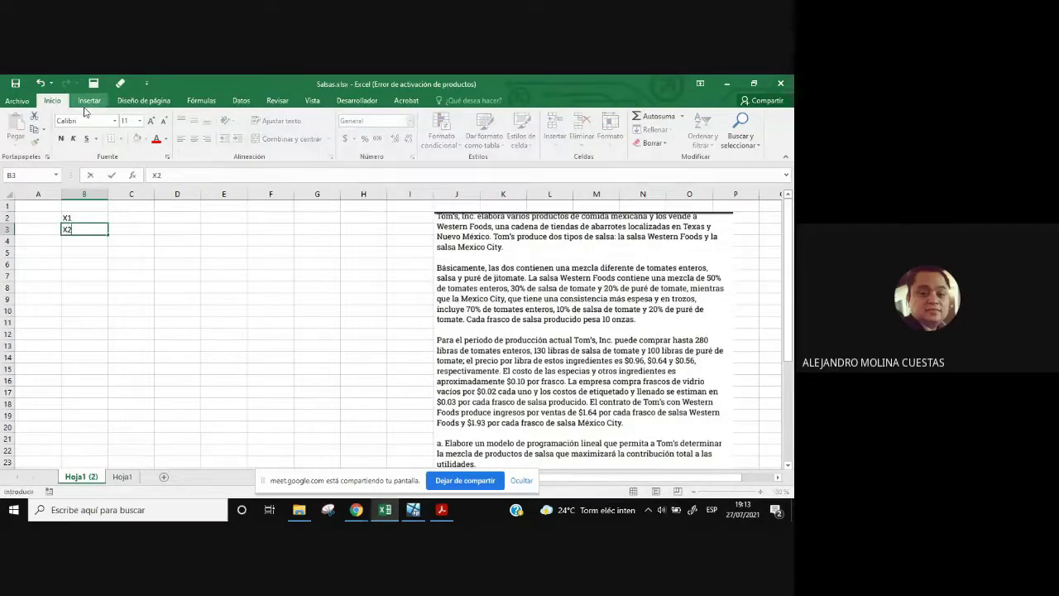
{"action": "left_click", "coordinate": [203, 310]}
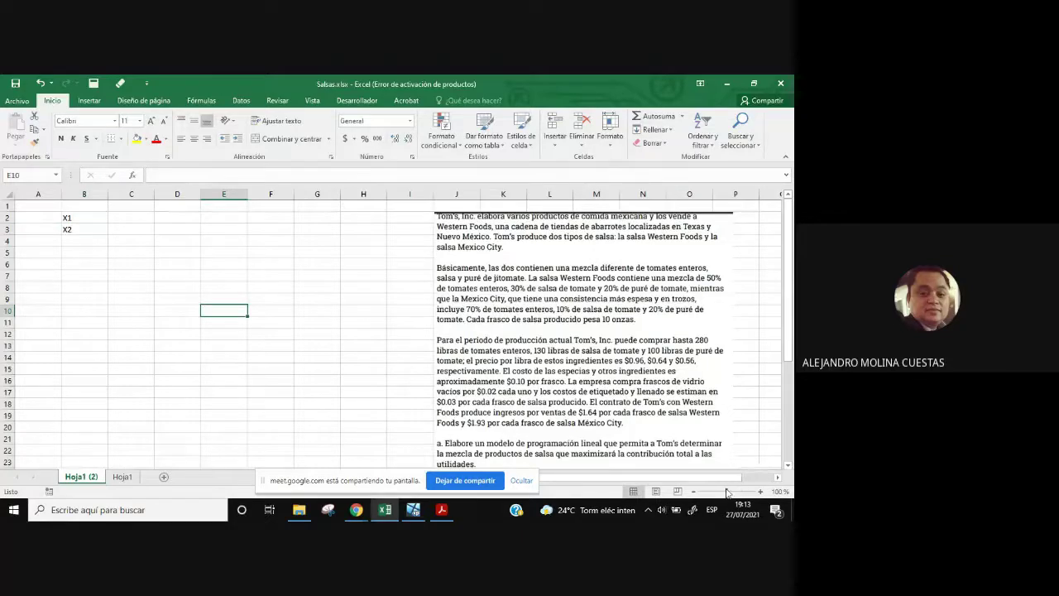
- Enlarge the worksheet to 142% zoom and point out the variable labels X1 and X2
{"action": "left_click_drag", "start_coordinate": [726, 491], "coordinate": [731, 496]}
{"action": "scroll", "coordinate": [253, 302], "scroll_direction": "up", "scroll_amount": 1}
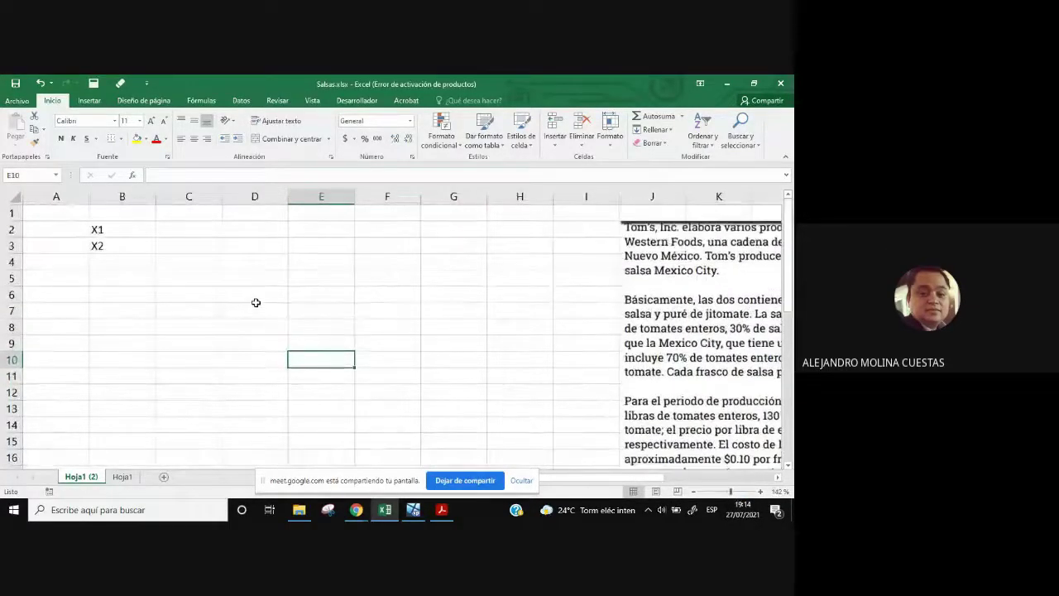
{"action": "left_click", "coordinate": [123, 232]}
{"action": "left_click", "coordinate": [127, 248]}
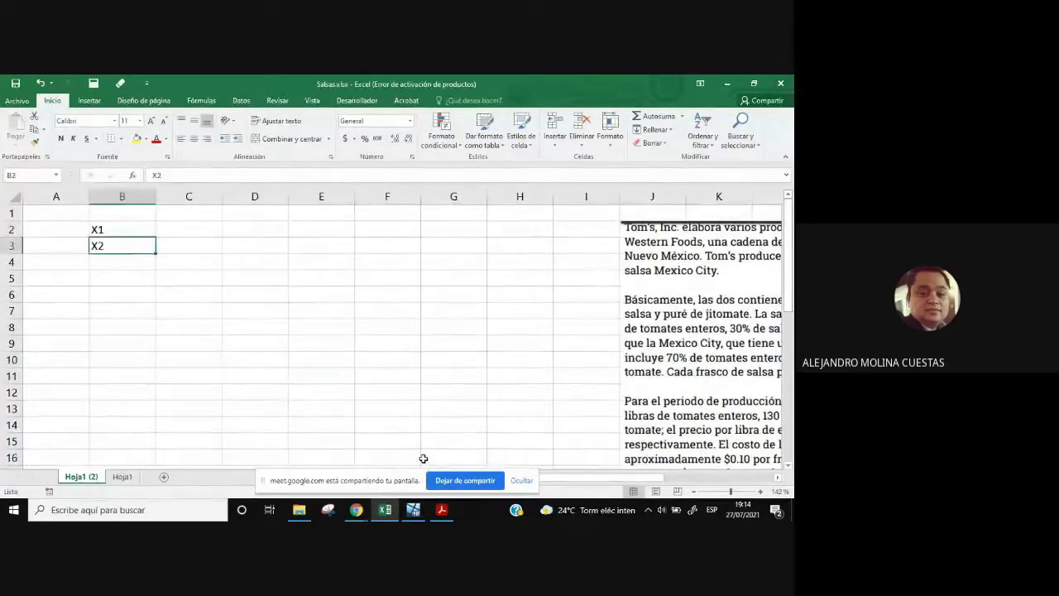
- Switch to the Google Meet call in Chrome, clear the screen-sharing bar and notification, and show the list of participants
{"action": "mouse_move", "coordinate": [354, 511]}
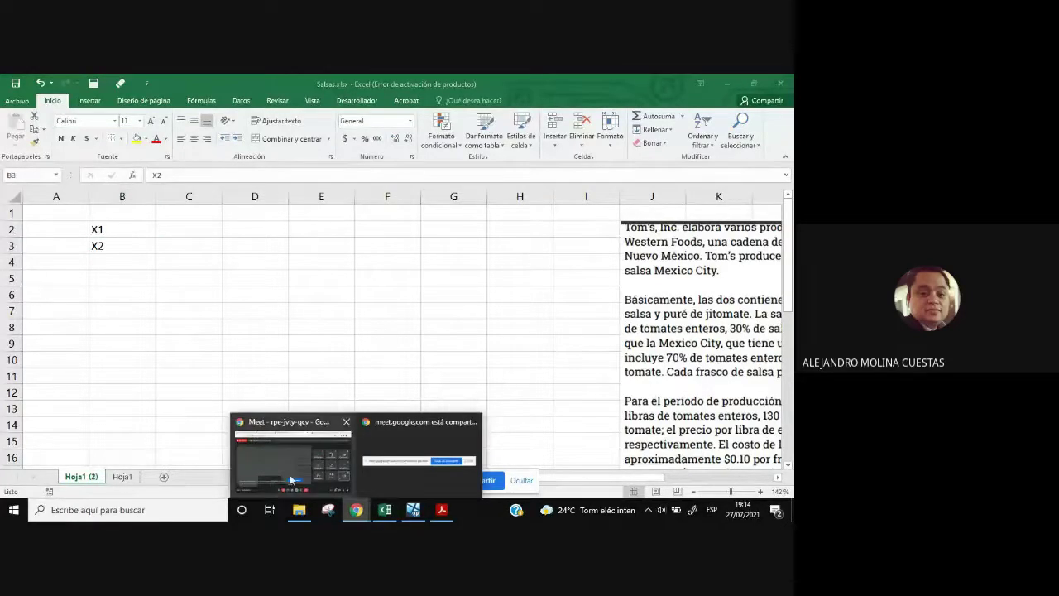
{"action": "left_click", "coordinate": [293, 479]}
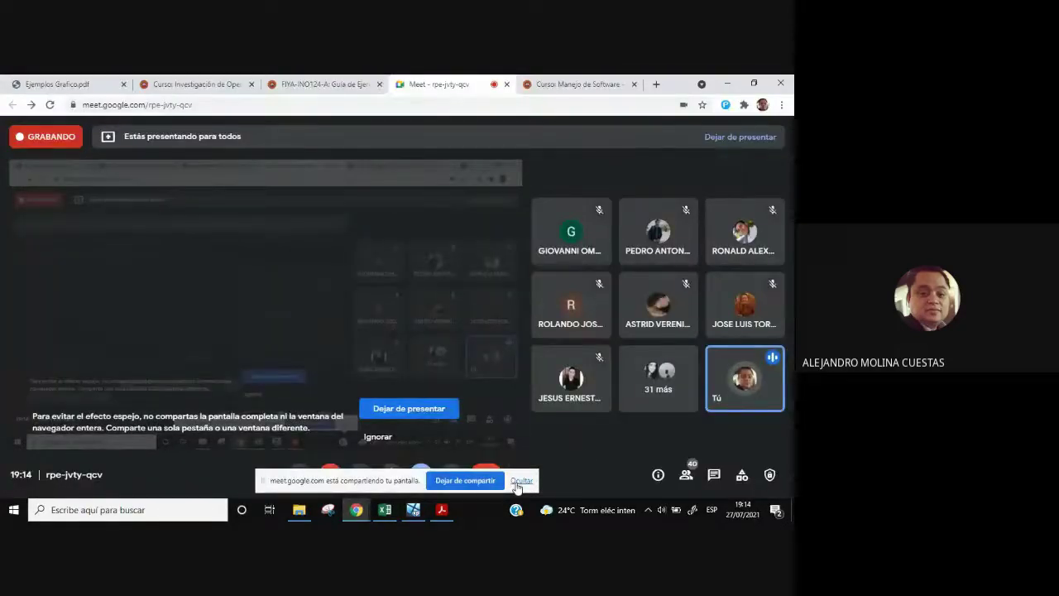
{"action": "left_click", "coordinate": [519, 482]}
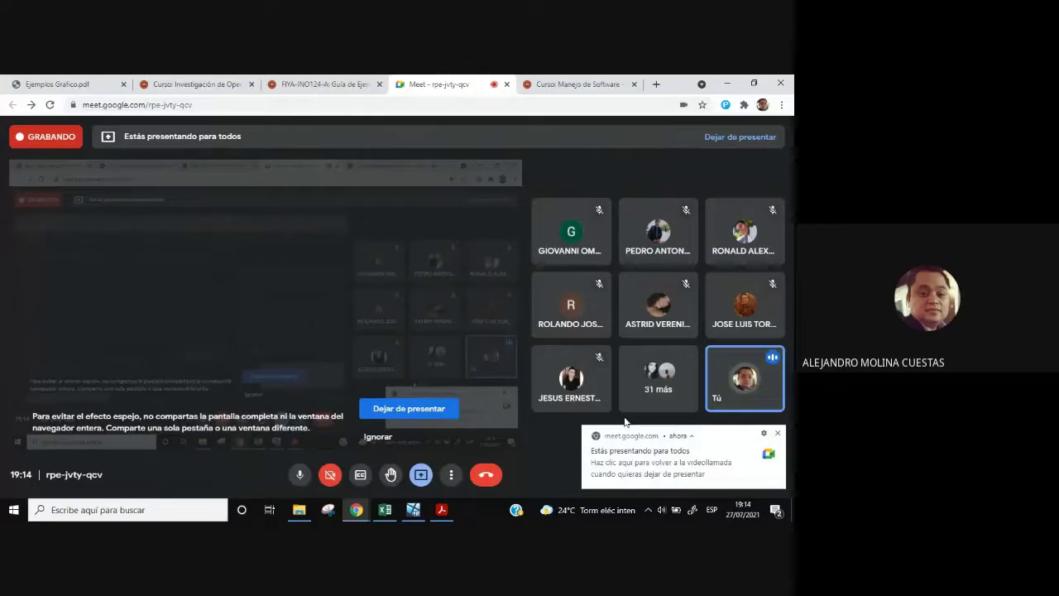
{"action": "left_click", "coordinate": [778, 434]}
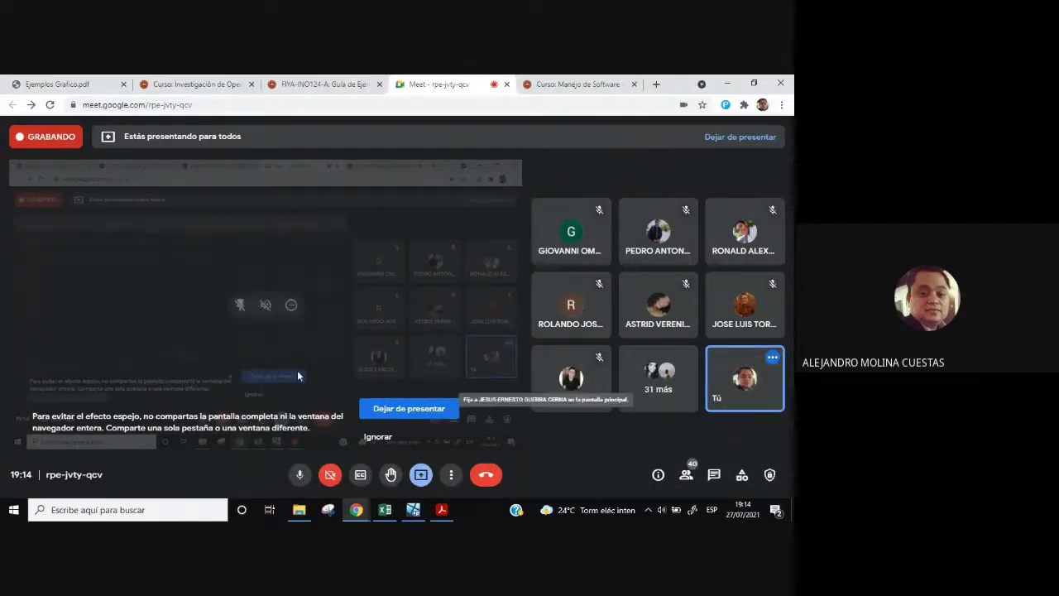
{"action": "left_click", "coordinate": [687, 476]}
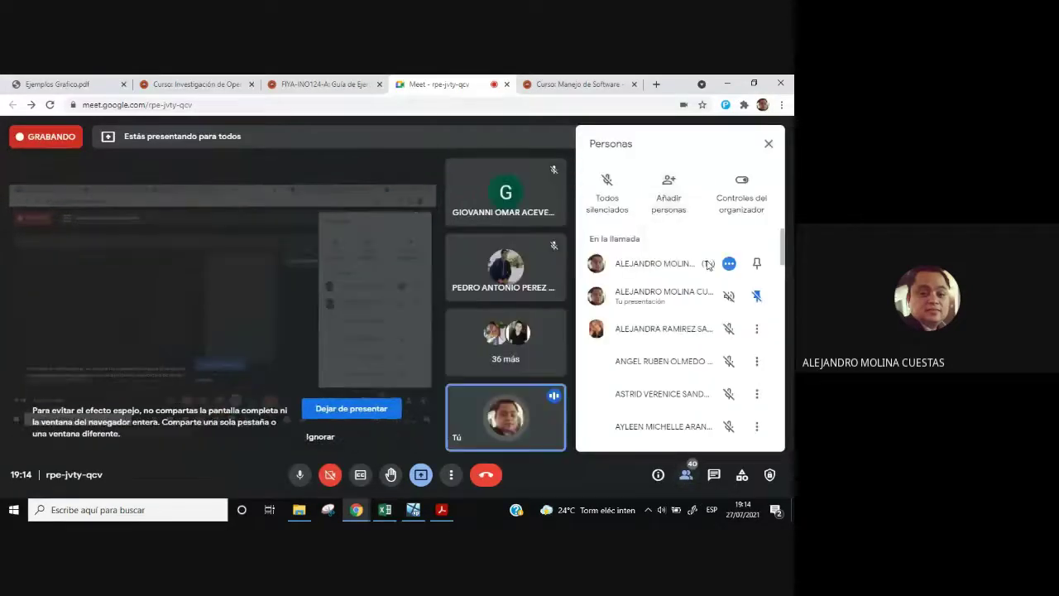
- Look through the list of call participants and close it
{"action": "scroll", "coordinate": [781, 310], "scroll_direction": "down", "scroll_amount": 3}
{"action": "left_click_drag", "start_coordinate": [781, 311], "coordinate": [776, 375]}
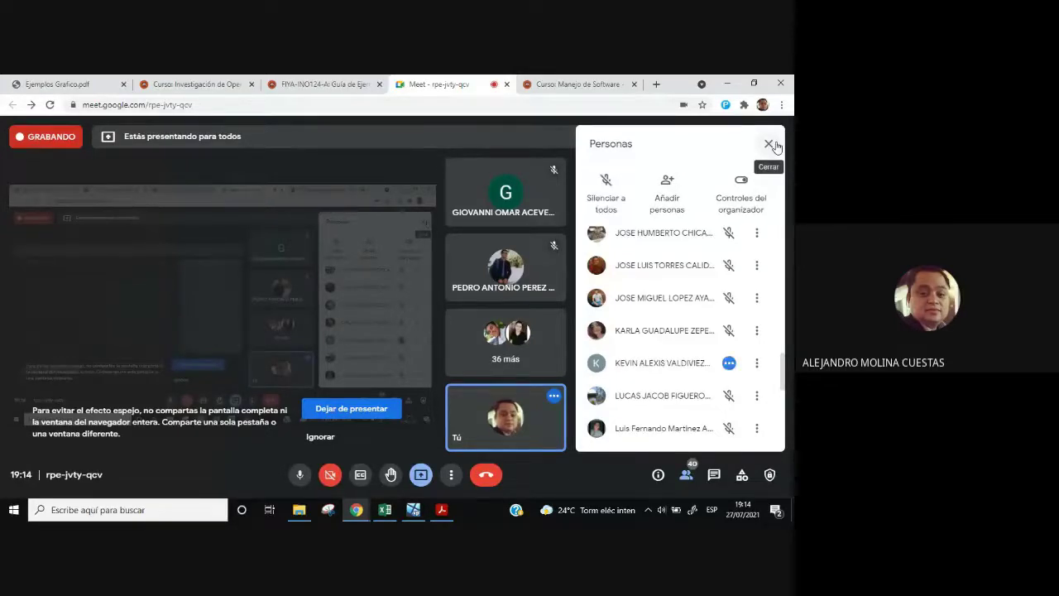
{"action": "left_click", "coordinate": [769, 145]}
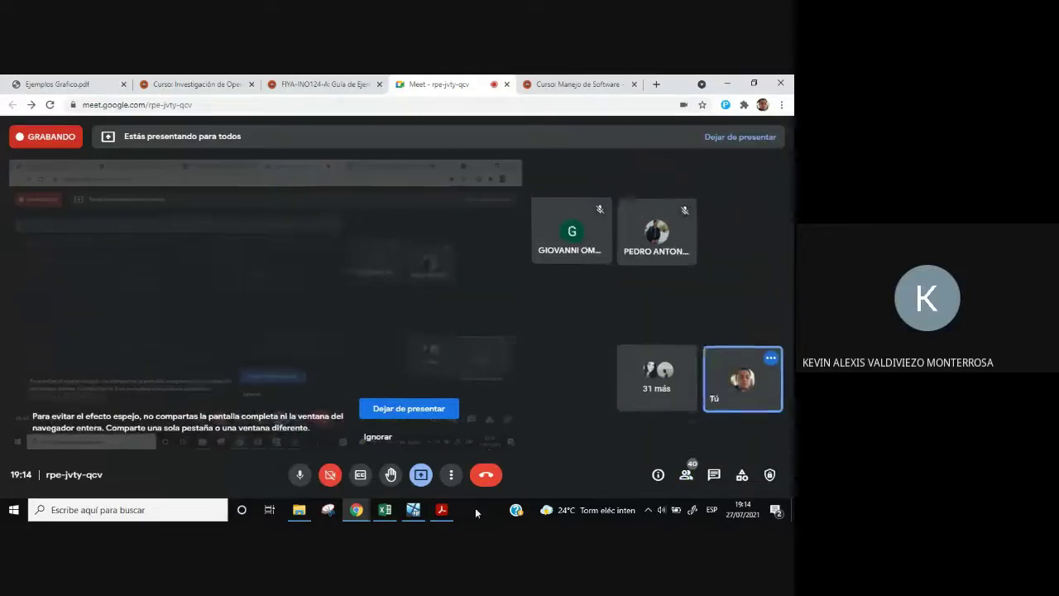
- Return to the Excel workbook, extend the B2 label to "X1 =", and move the problem statement picture over to about columns F to K
{"action": "left_click", "coordinate": [388, 511]}
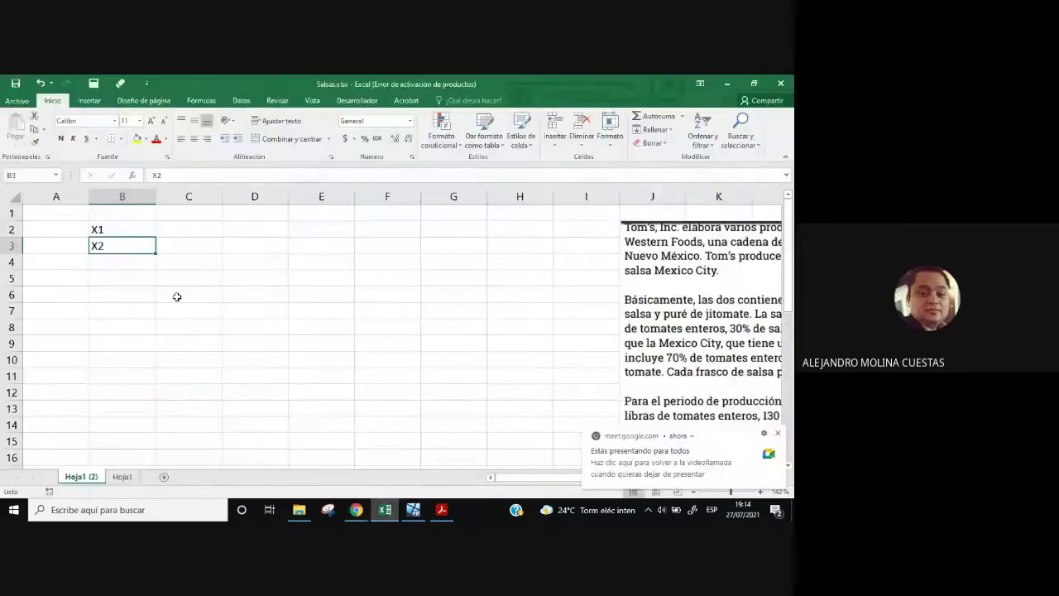
{"action": "left_click", "coordinate": [98, 230]}
{"action": "left_click", "coordinate": [170, 175]}
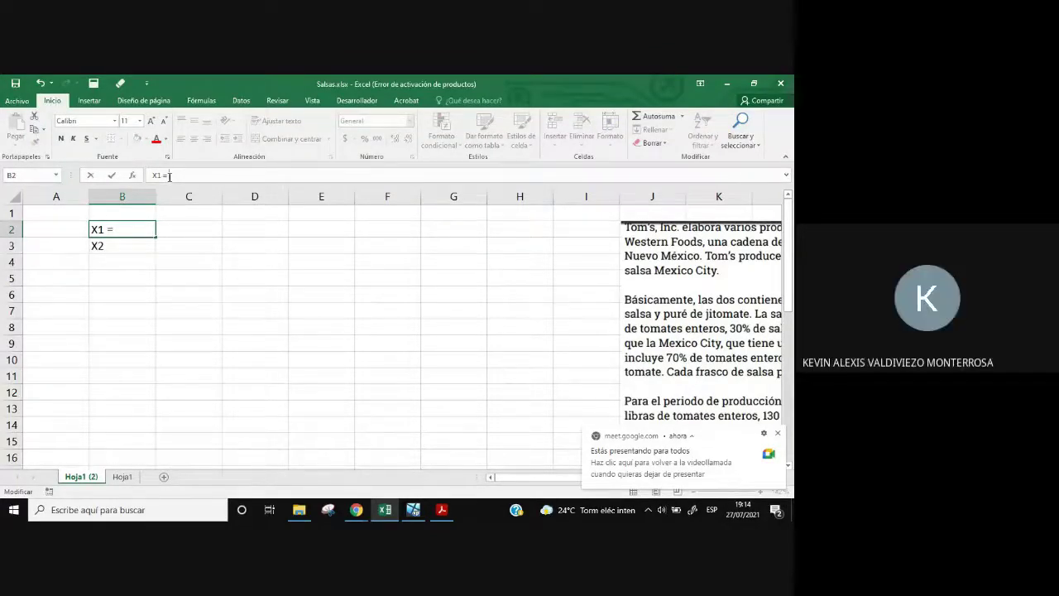
{"action": "left_click", "coordinate": [778, 434]}
{"action": "left_click_drag", "start_coordinate": [747, 331], "coordinate": [440, 304]}
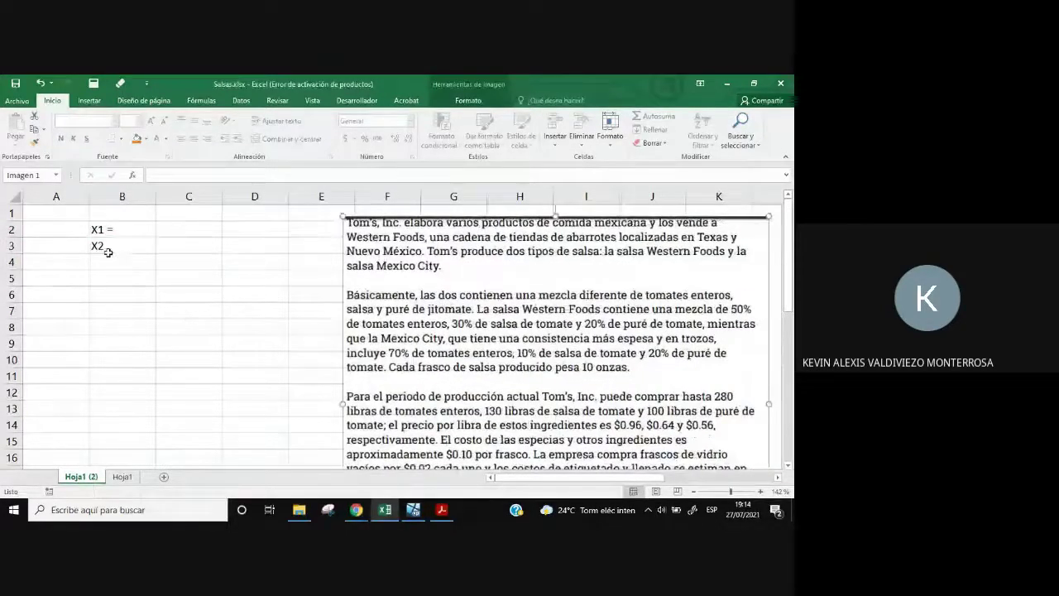
- Nudge the problem statement picture beside the variable labels and read it through to questions a and b
{"action": "left_click", "coordinate": [128, 235]}
{"action": "left_click", "coordinate": [179, 176]}
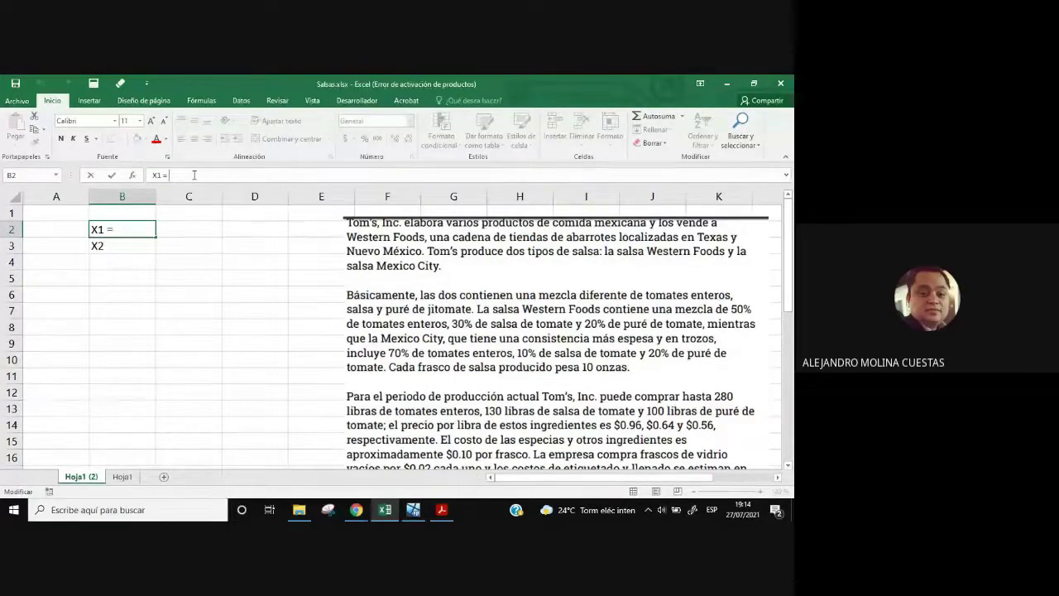
{"action": "left_click_drag", "start_coordinate": [503, 272], "coordinate": [467, 294]}
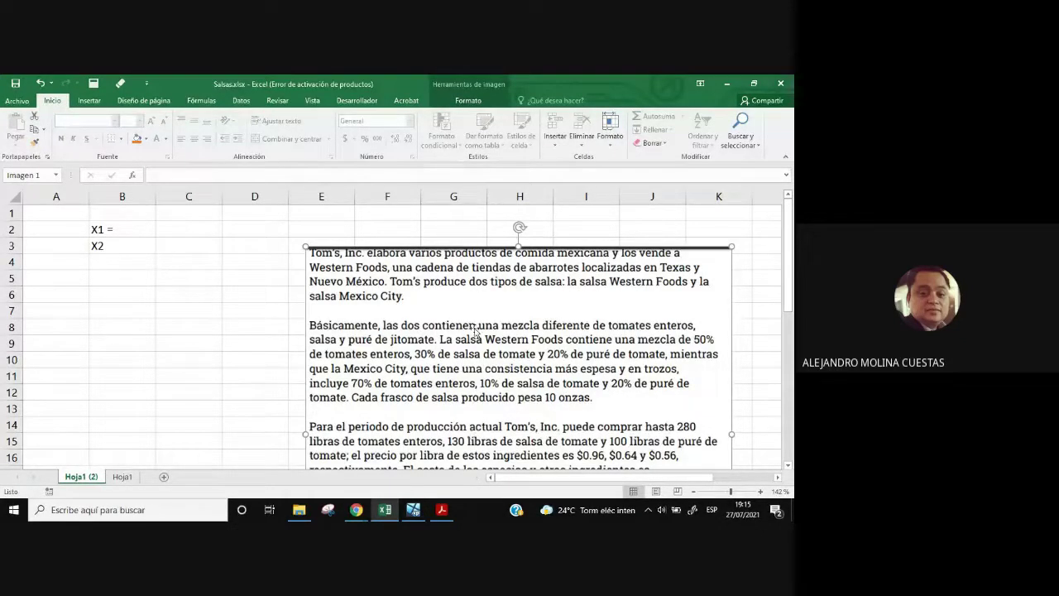
{"action": "left_click_drag", "start_coordinate": [496, 346], "coordinate": [528, 325]}
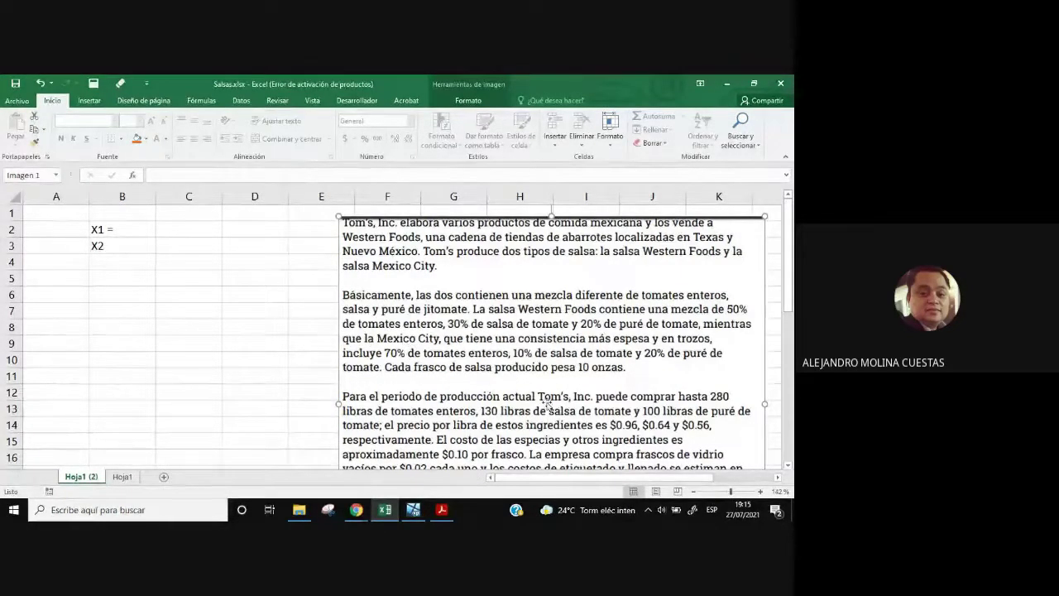
{"action": "scroll", "coordinate": [561, 397], "scroll_direction": "down", "scroll_amount": 3}
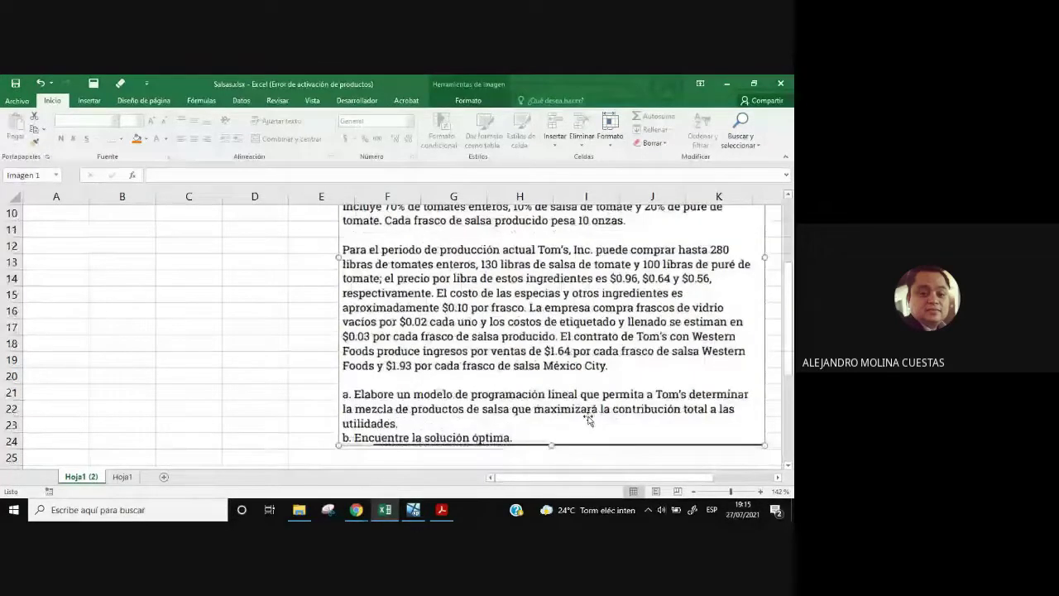
{"action": "scroll", "coordinate": [589, 419], "scroll_direction": "up", "scroll_amount": 3}
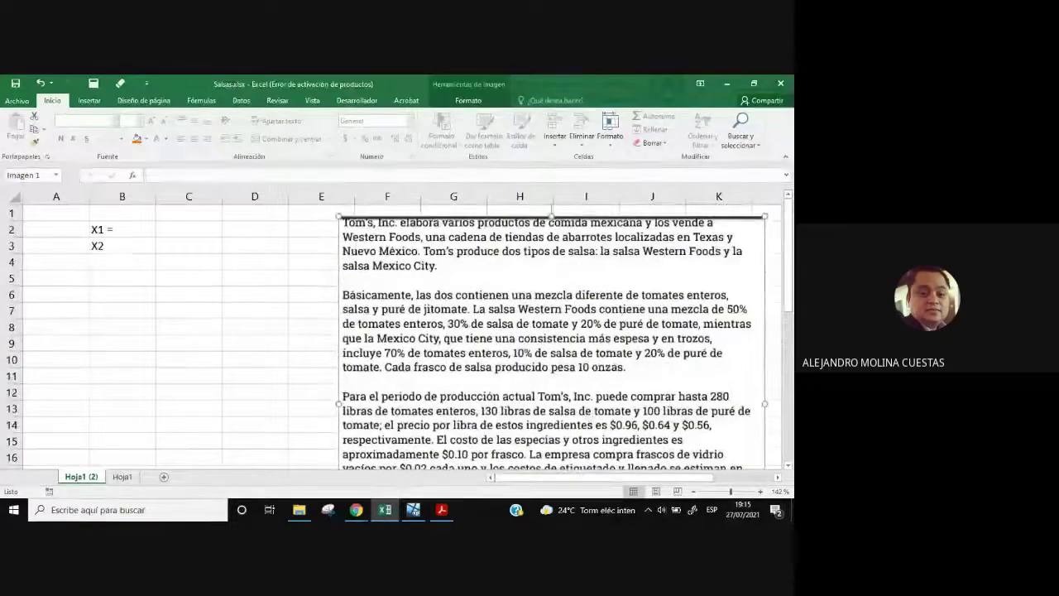
- Switch to the Google Meet call to check the chat messages, and bring up grafico.pdf in Acrobat
{"action": "left_click", "coordinate": [357, 510]}
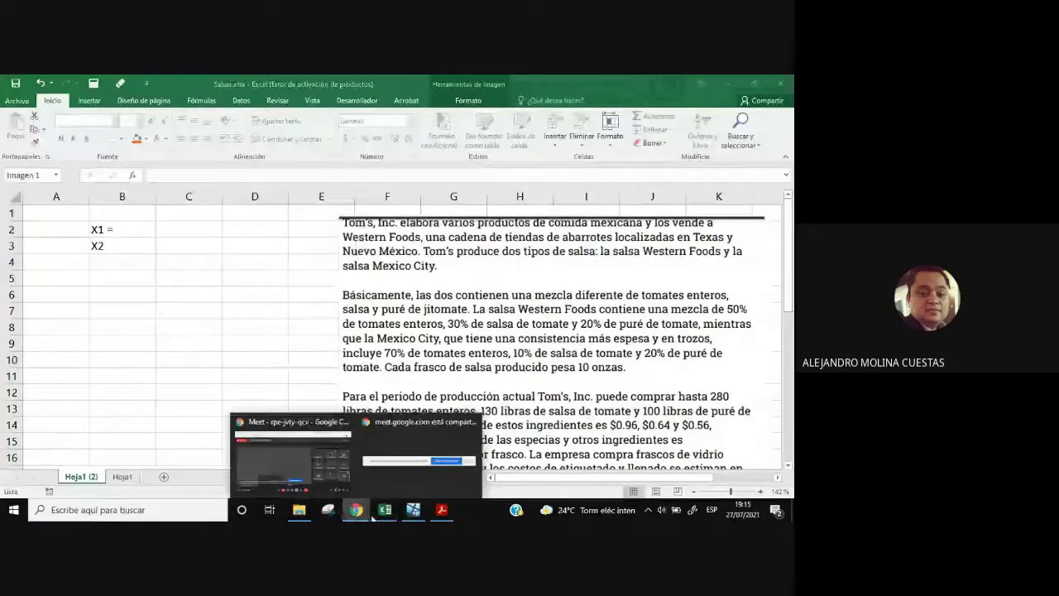
{"action": "left_click", "coordinate": [364, 511]}
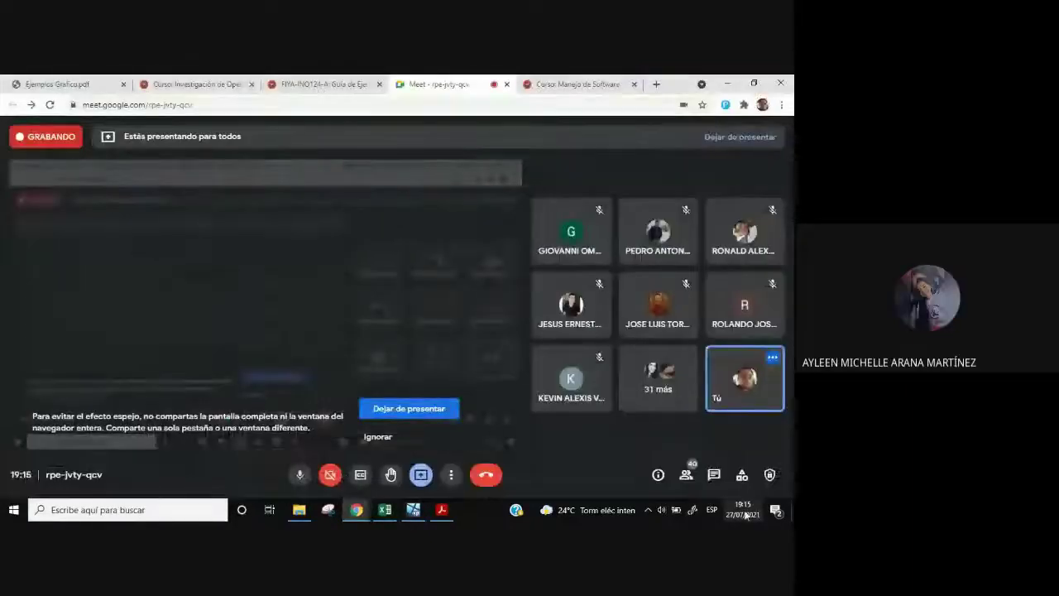
{"action": "left_click", "coordinate": [715, 475]}
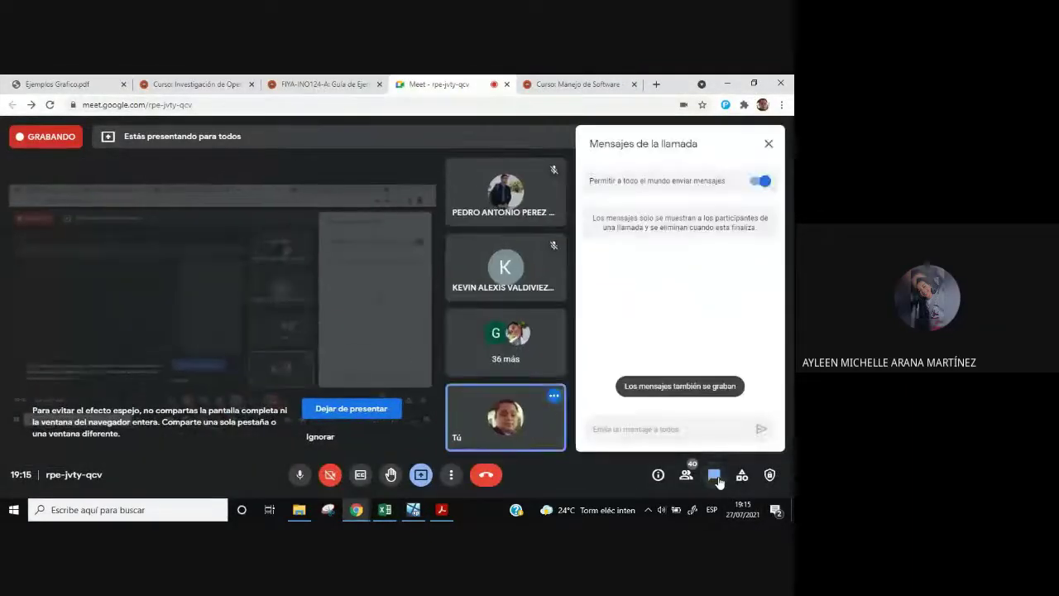
{"action": "left_click", "coordinate": [769, 143]}
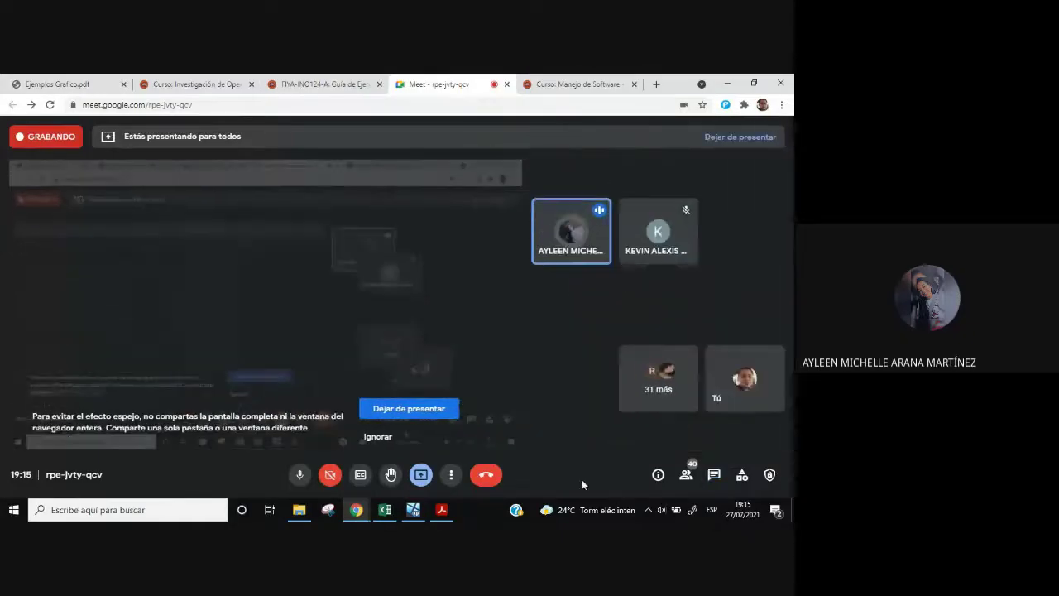
{"action": "left_click", "coordinate": [441, 510]}
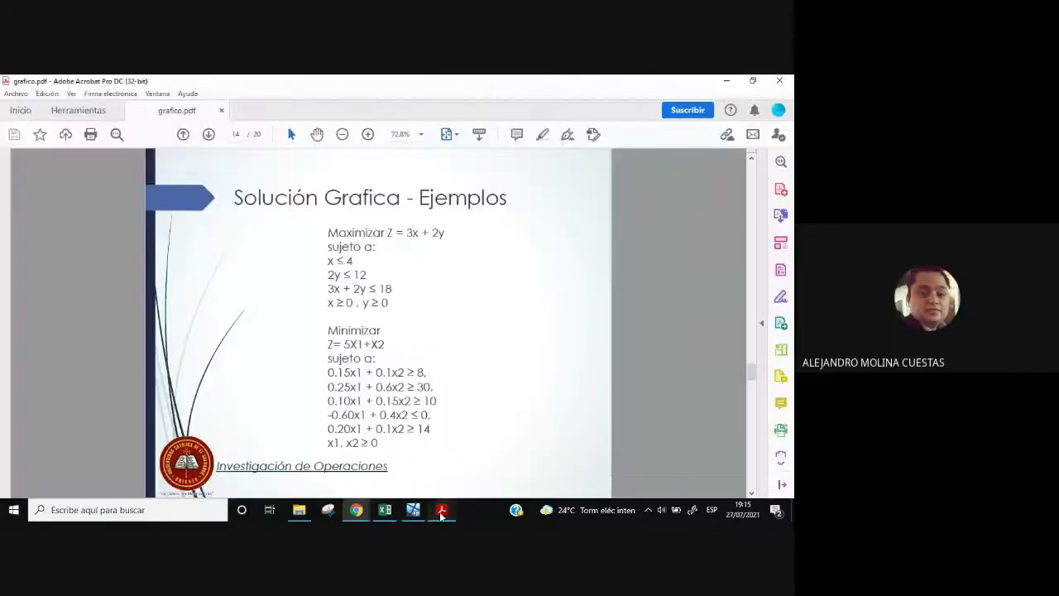
- Return to the Excel workbook and complete the variable definition in B2 as "X1 = Cantidad de frascos de salsa WF"
{"action": "left_click", "coordinate": [384, 510]}
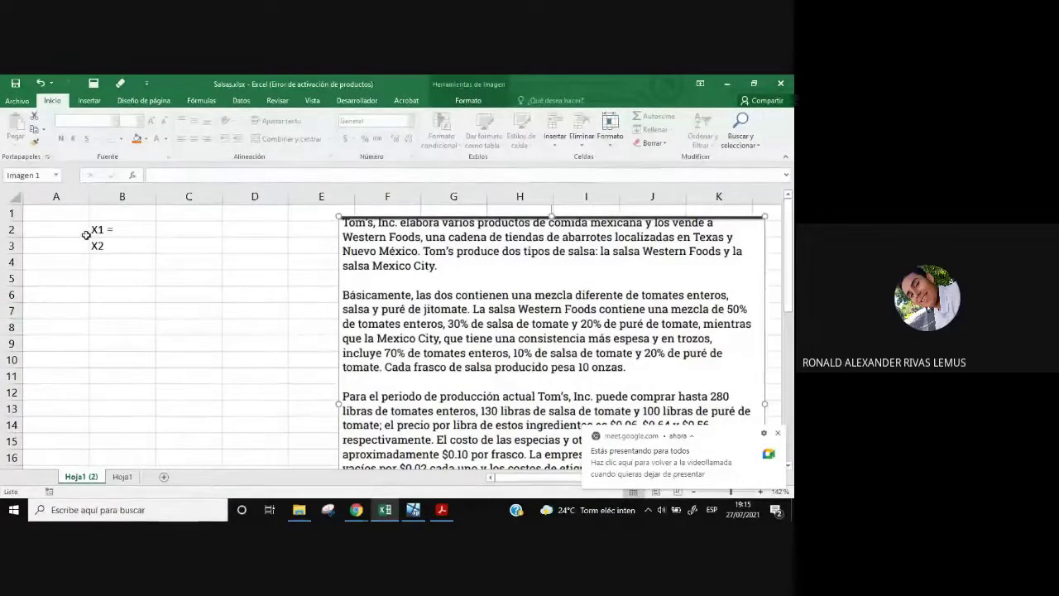
{"action": "double_click", "coordinate": [115, 231]}
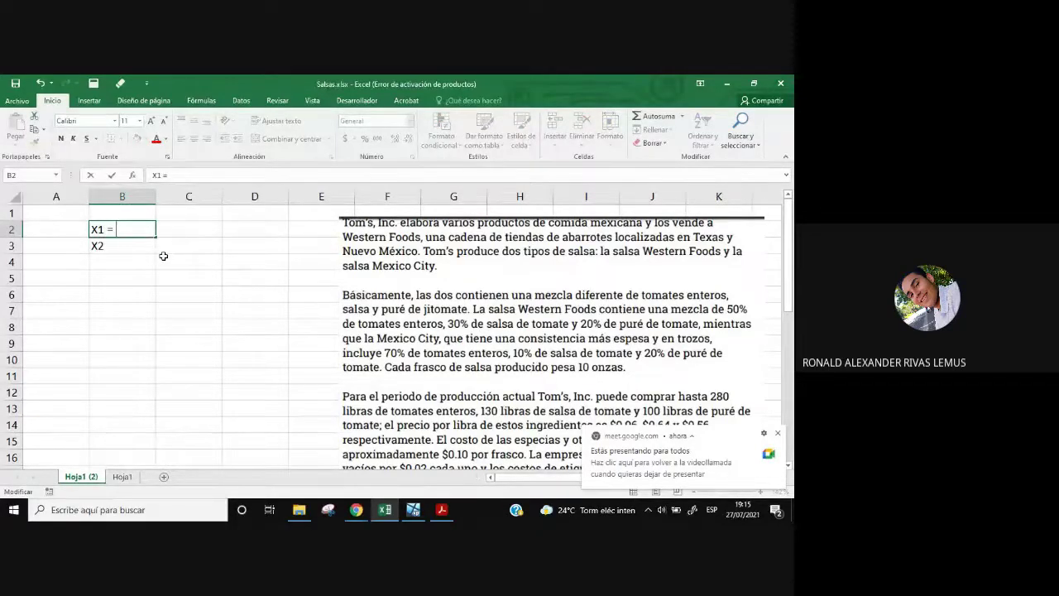
{"action": "type", "text": "cANTI"}
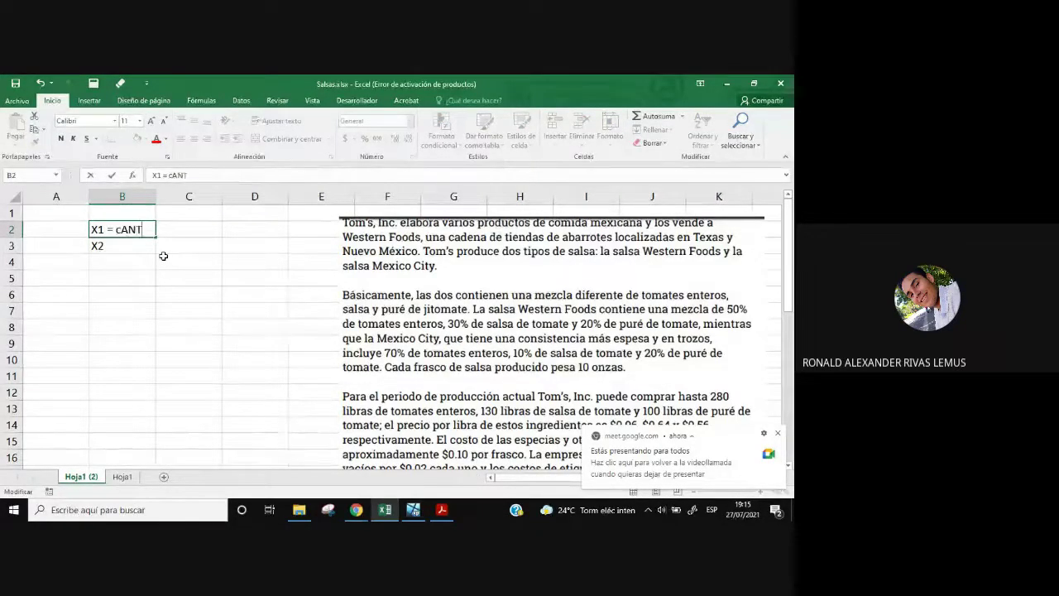
{"action": "key", "text": "BackSpace"}
{"action": "key", "text": "BackSpace"}
{"action": "key", "text": "BackSpace"}
{"action": "key", "text": "BackSpace"}
{"action": "key", "text": "BackSpace"}
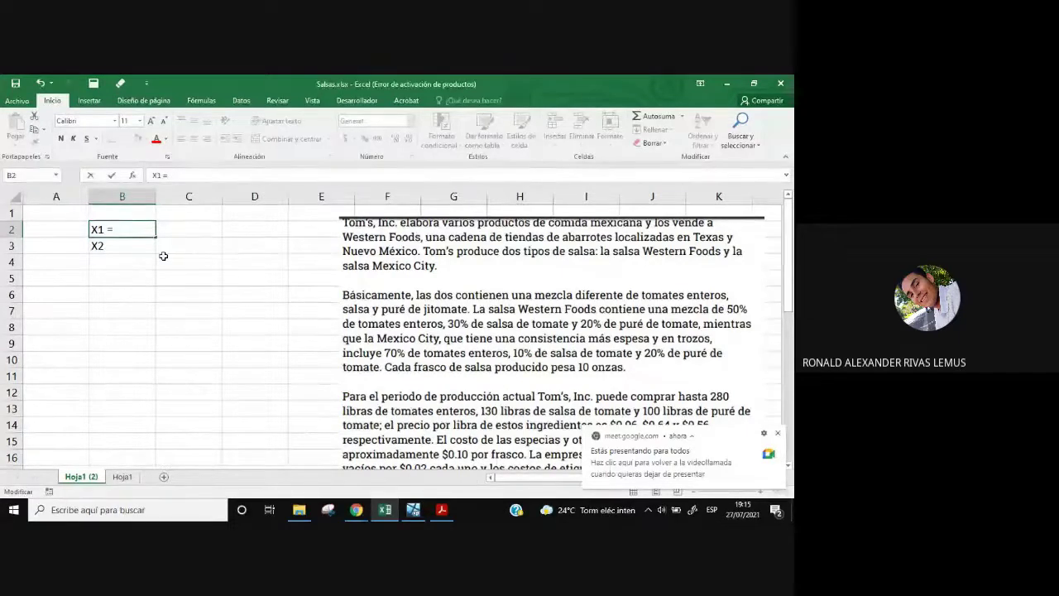
{"action": "type", "text": "Cantidad"}
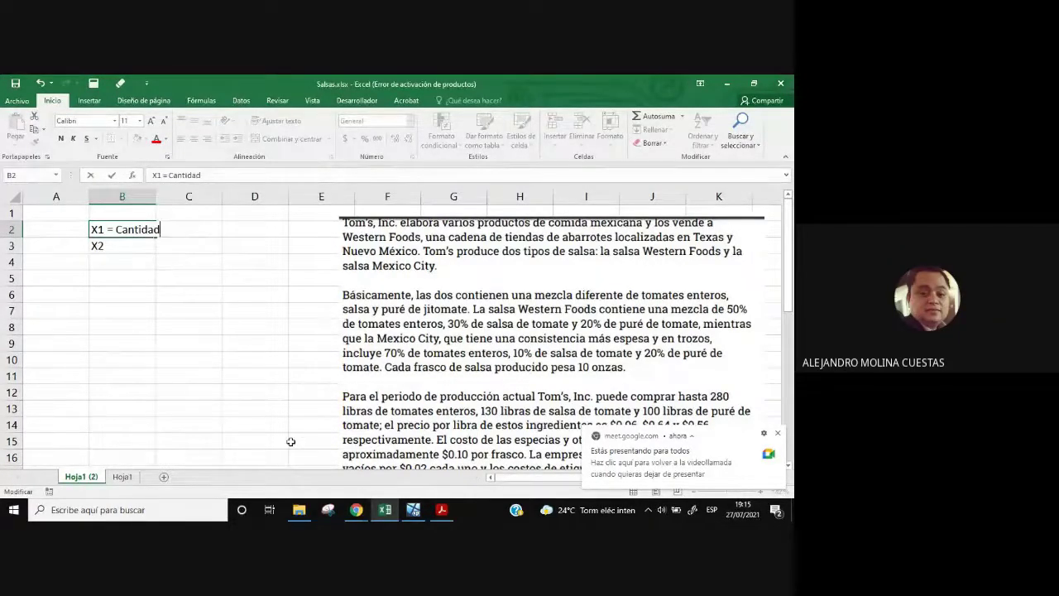
{"action": "left_click", "coordinate": [356, 507]}
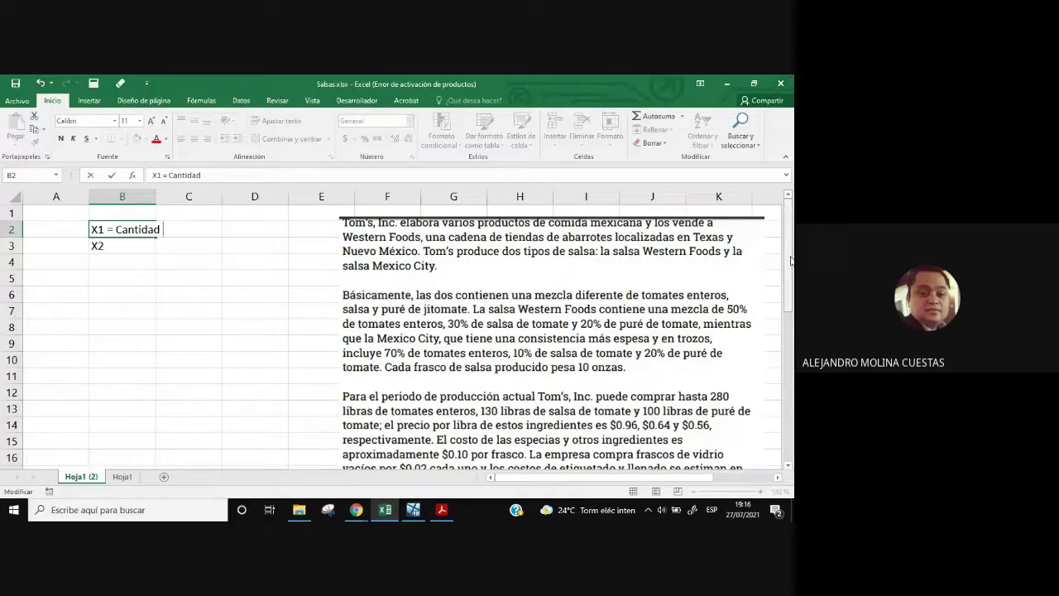
{"action": "type", "text": "e frascos de sala"}
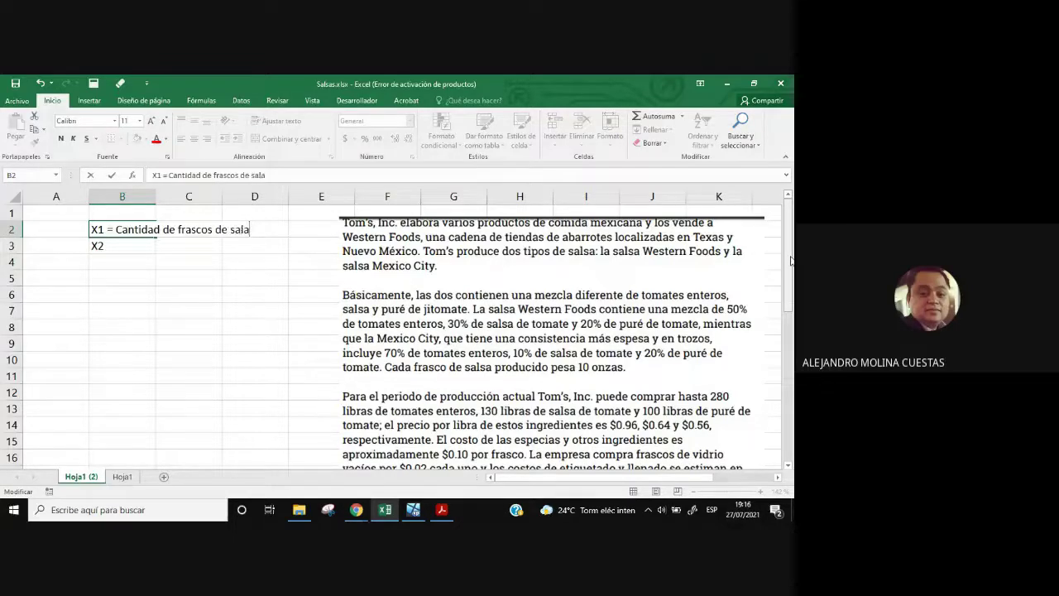
{"action": "key", "text": "BackSpace"}
{"action": "type", "text": "sa WF"}
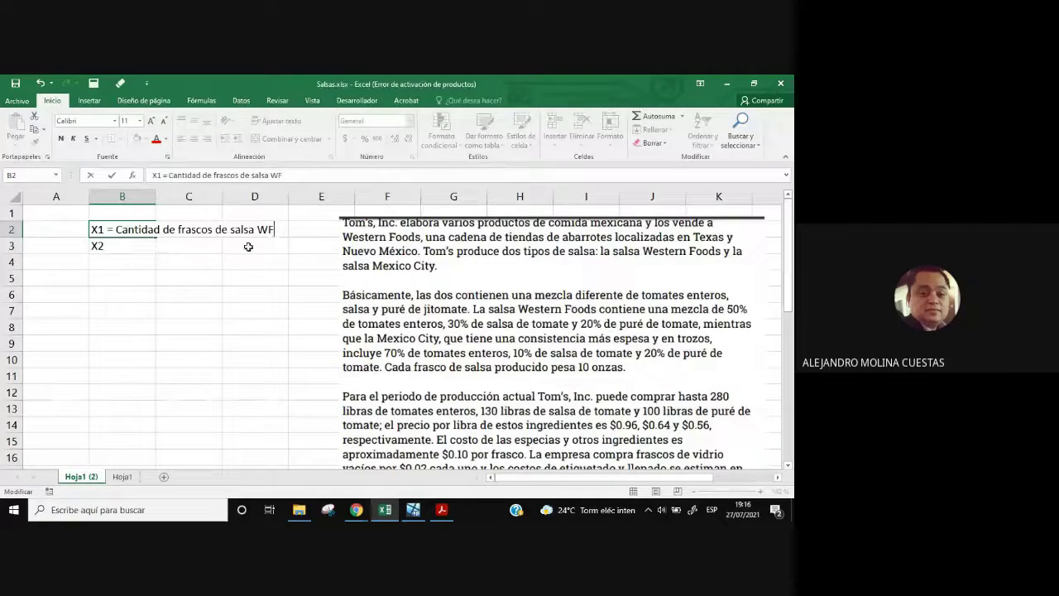
- Complete the variable definition in B3 as "X2 = Cantidad de frascos de salsa MC"
{"action": "left_click", "coordinate": [109, 246]}
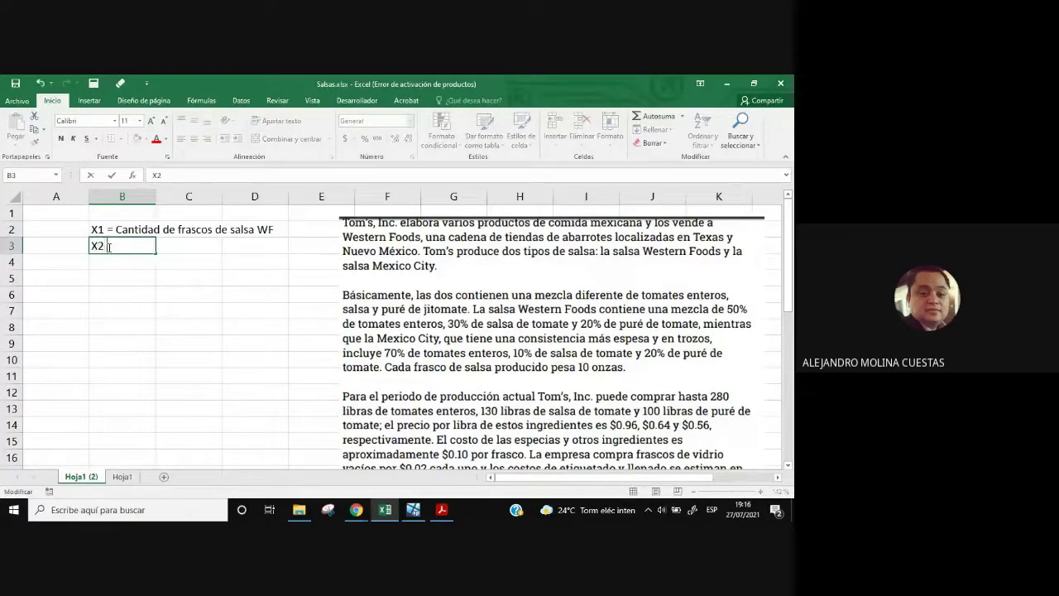
{"action": "type", "text": "= CAntidad de fras"}
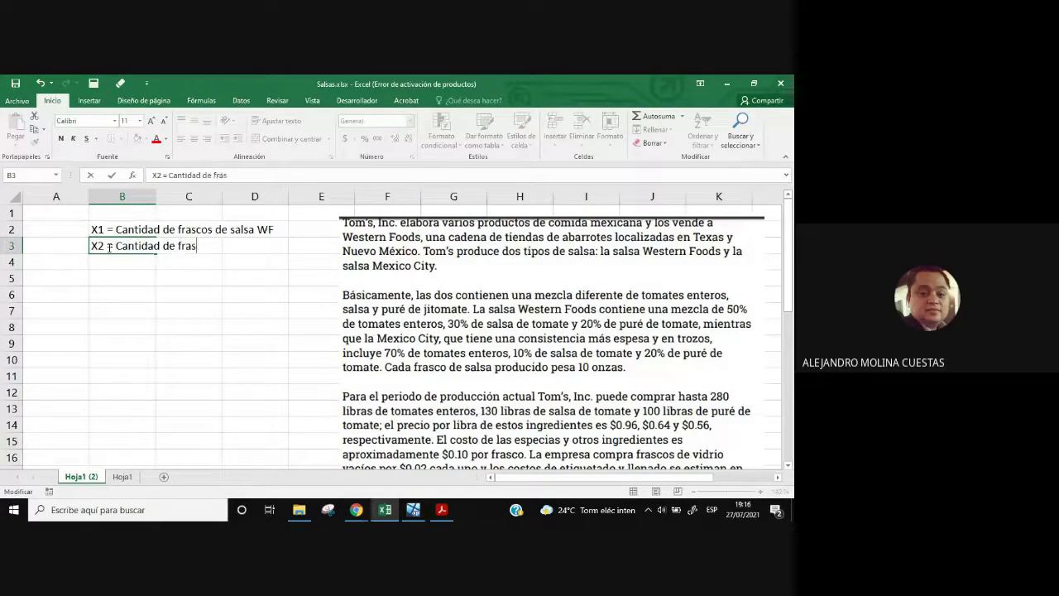
{"action": "type", "text": "cos de salsa MC"}
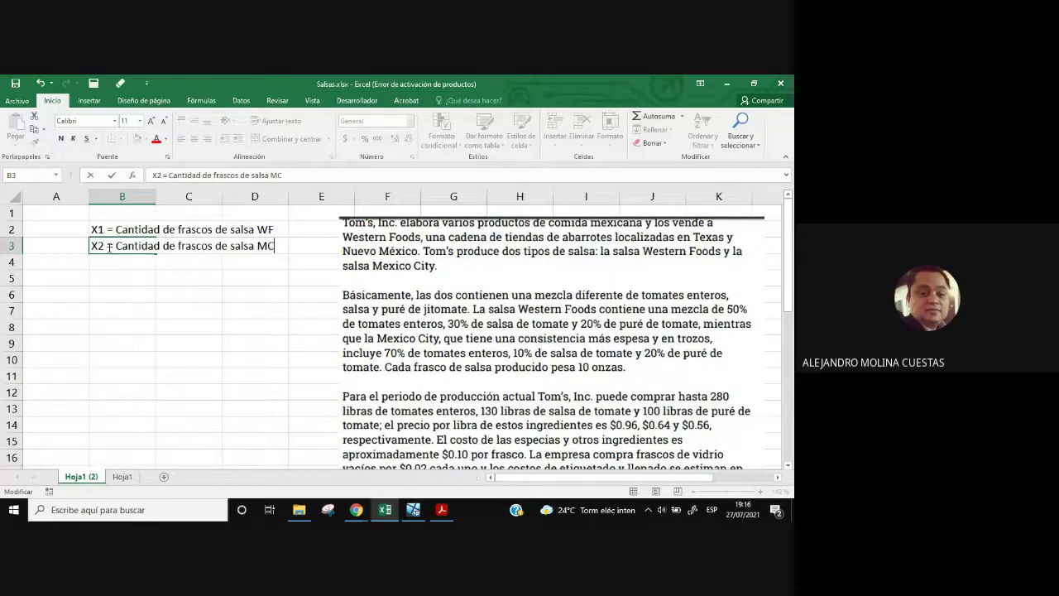
{"action": "key", "text": "Return"}
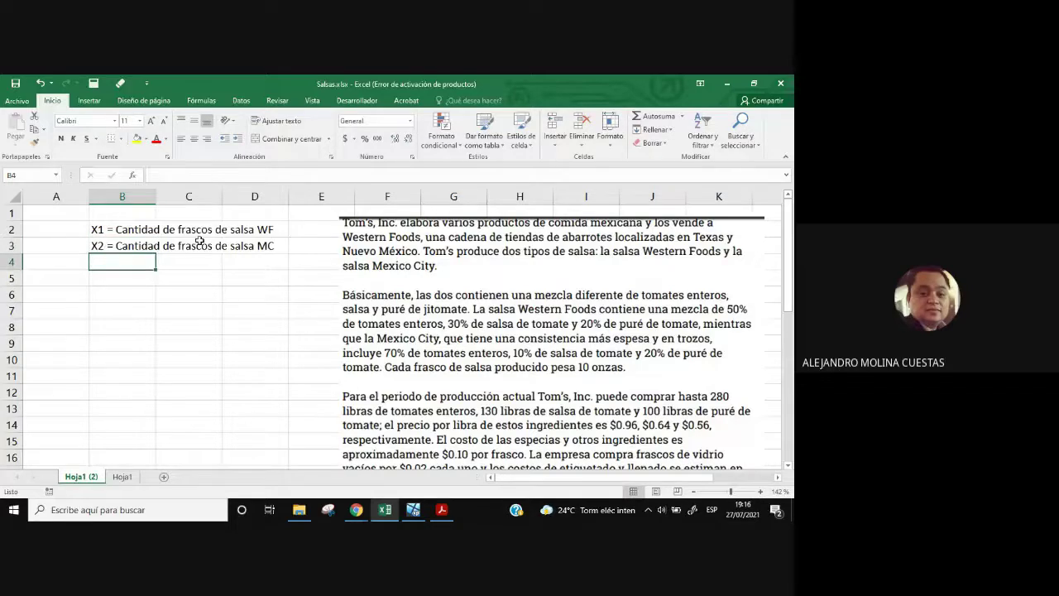
- Shift the problem statement picture down to start at about row 3, and check on the Google Meet call in Chrome
{"action": "left_click", "coordinate": [444, 303]}
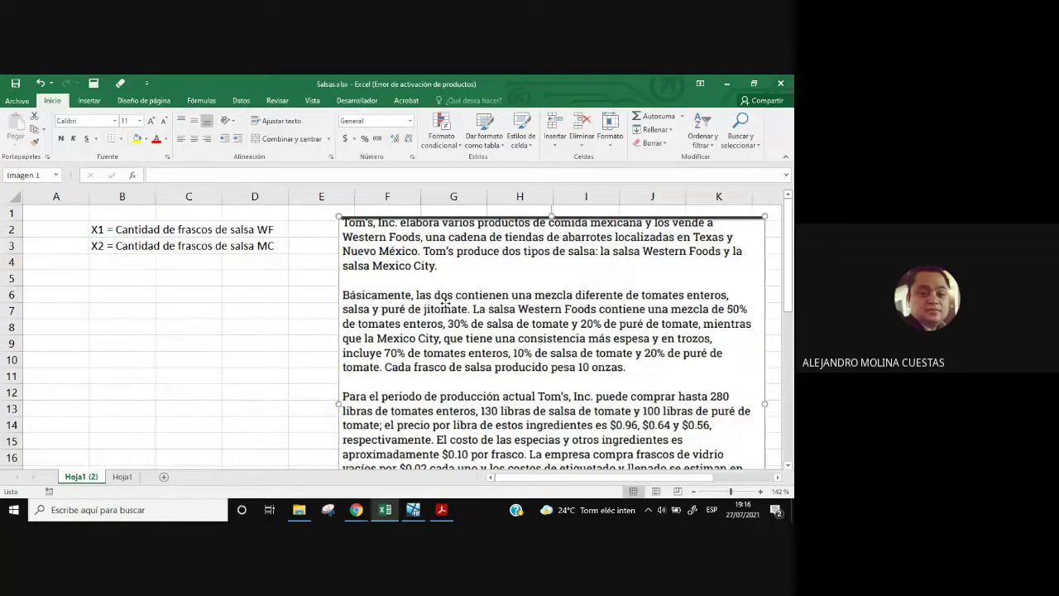
{"action": "left_click_drag", "start_coordinate": [444, 303], "coordinate": [421, 332]}
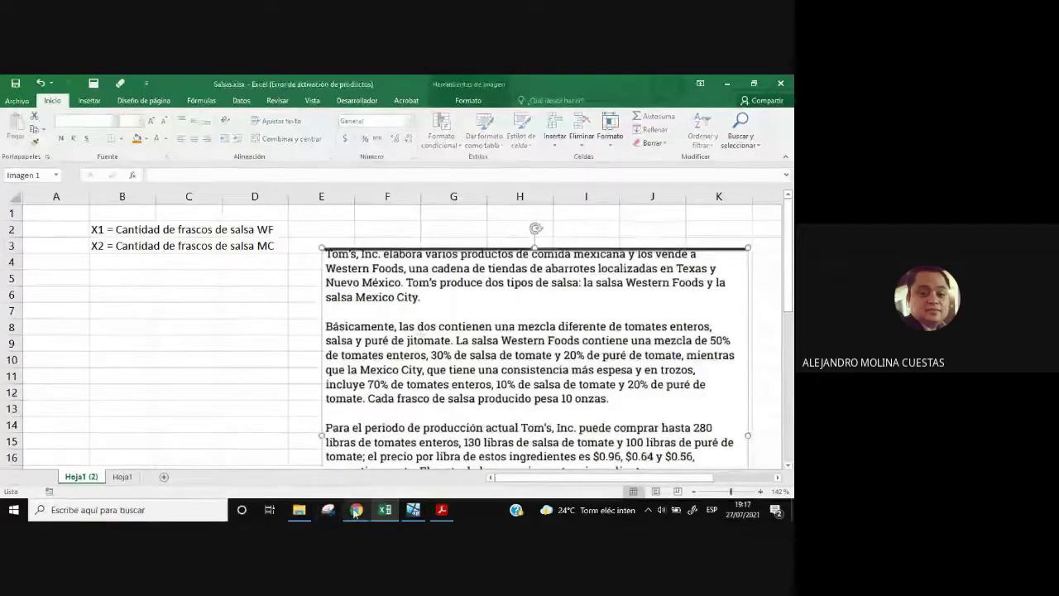
{"action": "mouse_move", "coordinate": [356, 511]}
{"action": "left_click", "coordinate": [330, 472]}
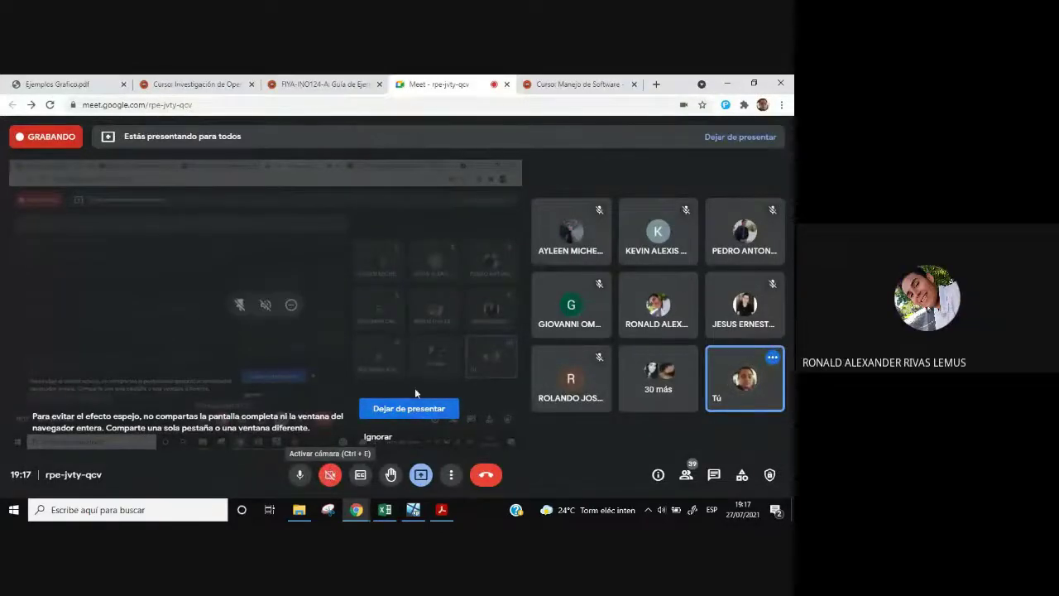
{"action": "left_click", "coordinate": [434, 513]}
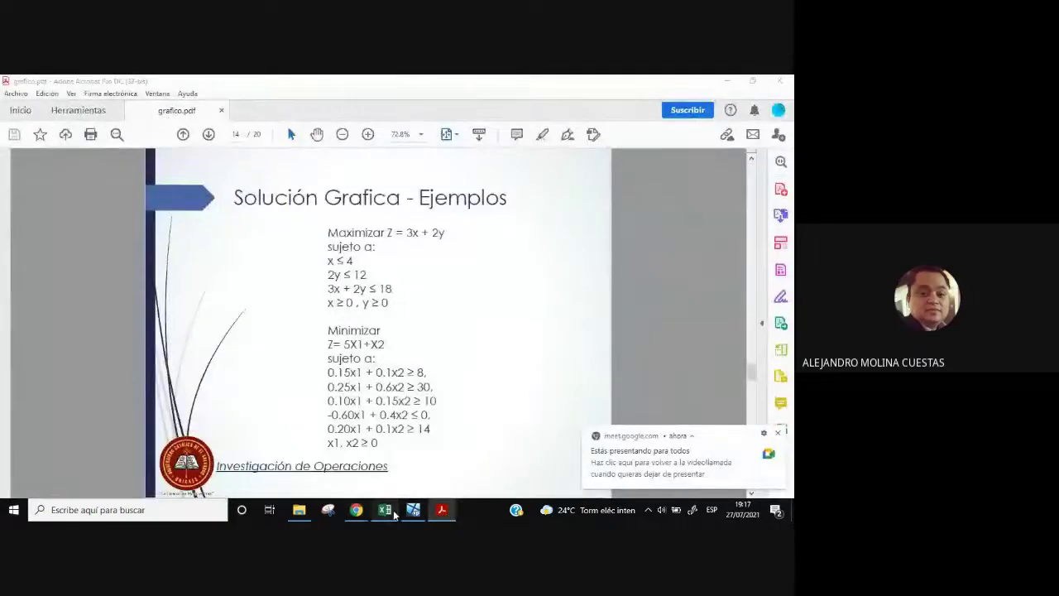
- Return to the Excel workbook, move the problem statement picture down to start at row 6, and review its closing questions a and b
{"action": "left_click", "coordinate": [385, 509]}
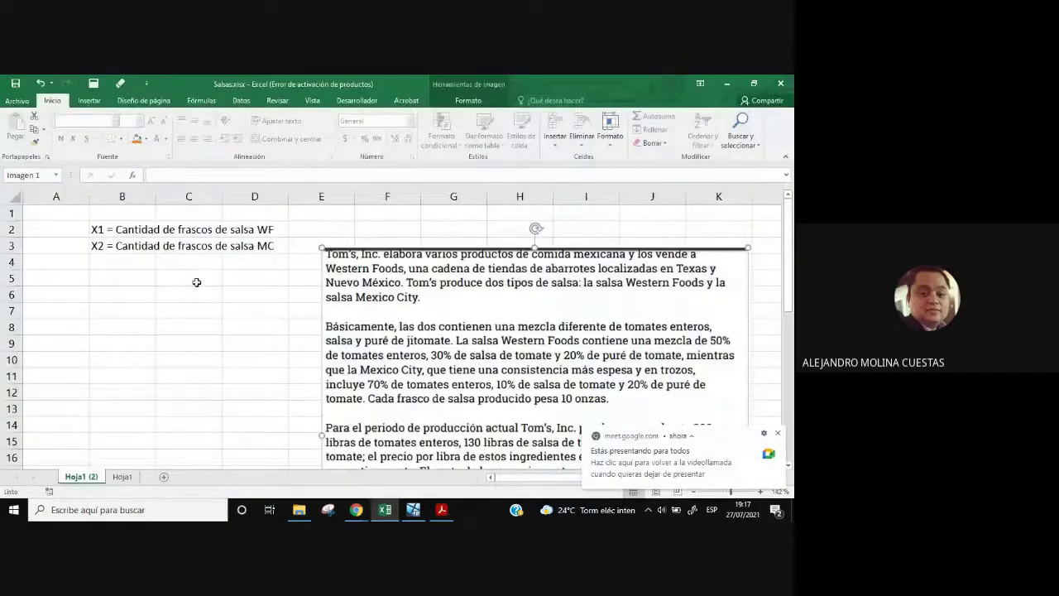
{"action": "left_click_drag", "start_coordinate": [440, 290], "coordinate": [439, 339]}
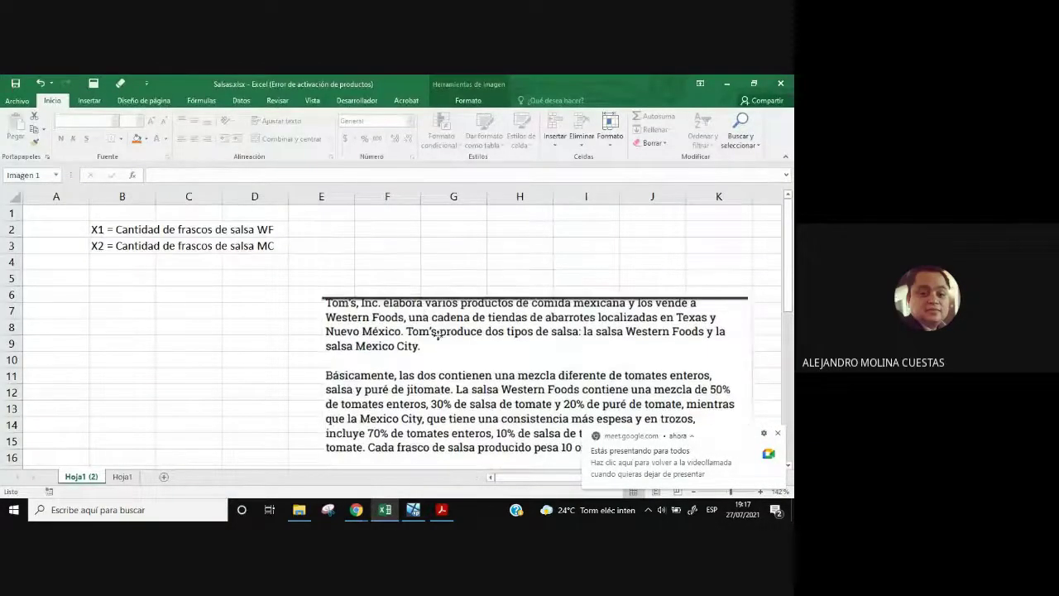
{"action": "left_click", "coordinate": [367, 231]}
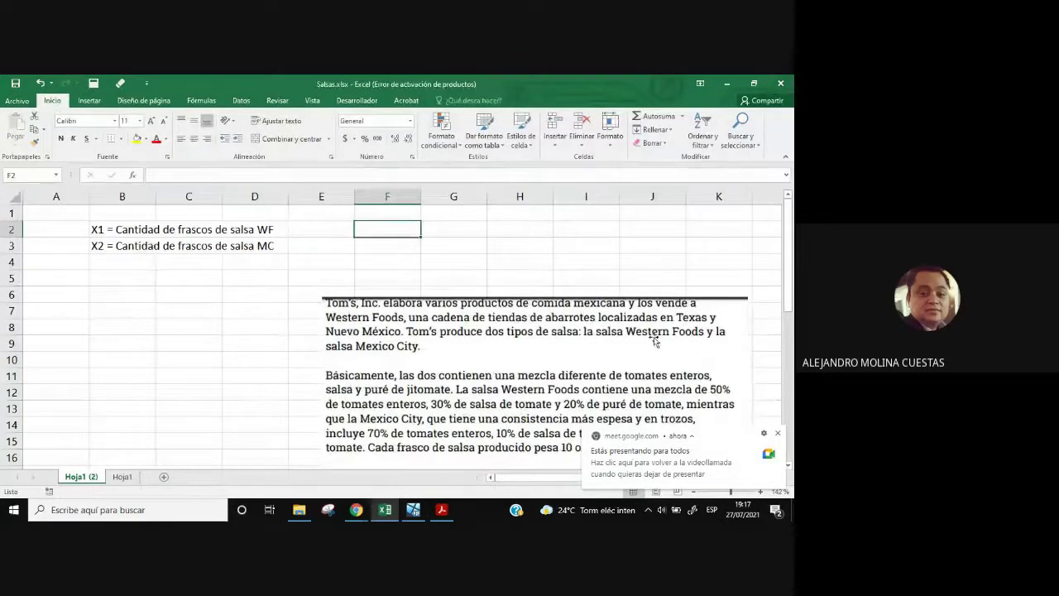
{"action": "scroll", "coordinate": [654, 339], "scroll_direction": "down", "scroll_amount": 6}
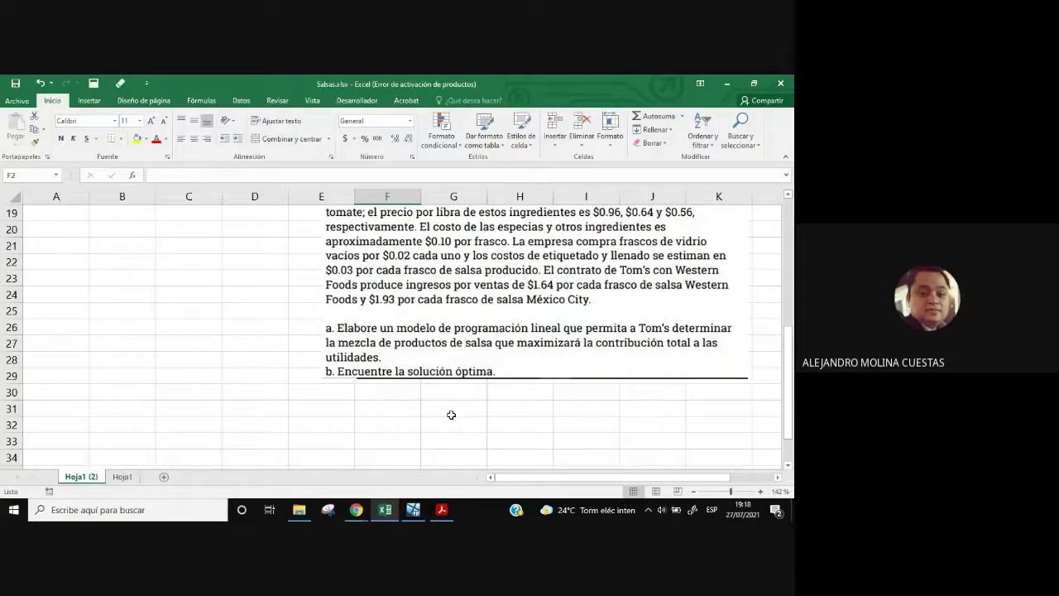
- Enter the heading "Maximización" in F2 and start the objective function in F3 with "Z ="
{"action": "scroll", "coordinate": [451, 406], "scroll_direction": "up", "scroll_amount": 6}
{"action": "scroll", "coordinate": [451, 399], "scroll_direction": "down", "scroll_amount": 1}
{"action": "scroll", "coordinate": [451, 400], "scroll_direction": "up", "scroll_amount": 1}
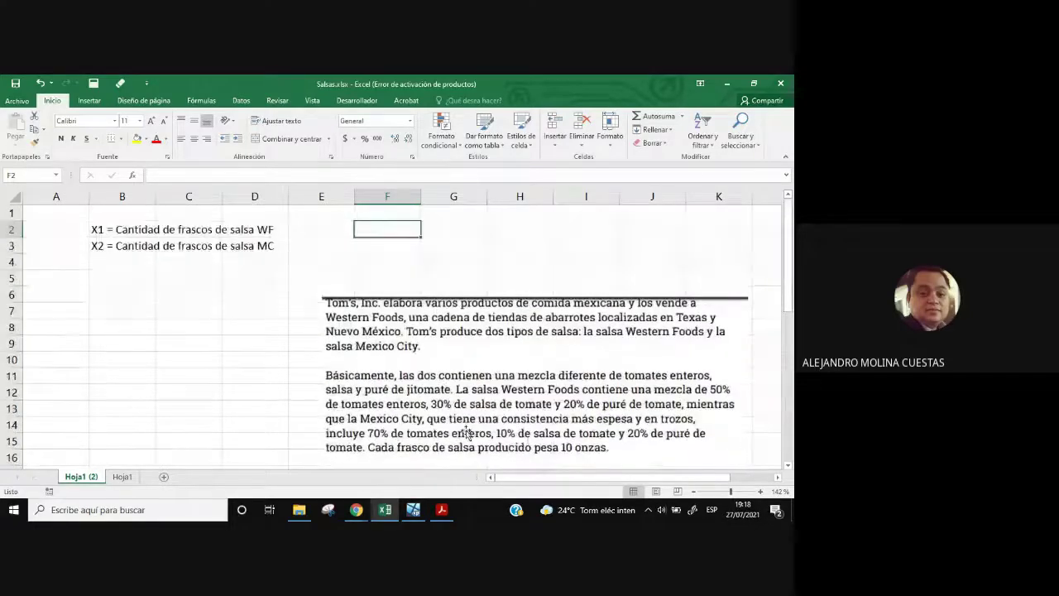
{"action": "type", "text": "Maximiza"}
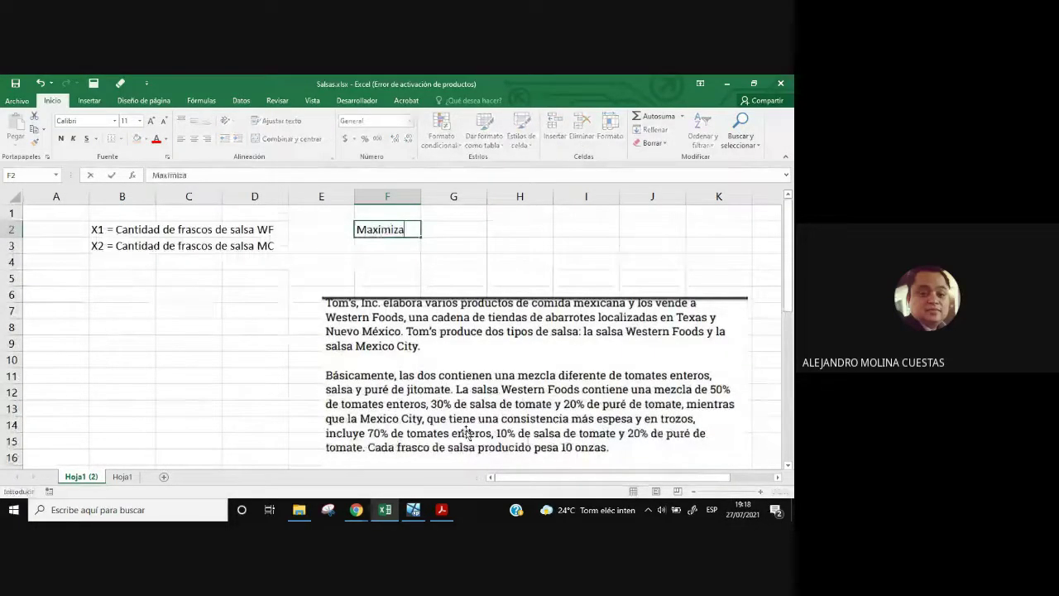
{"action": "type", "text": "ción"}
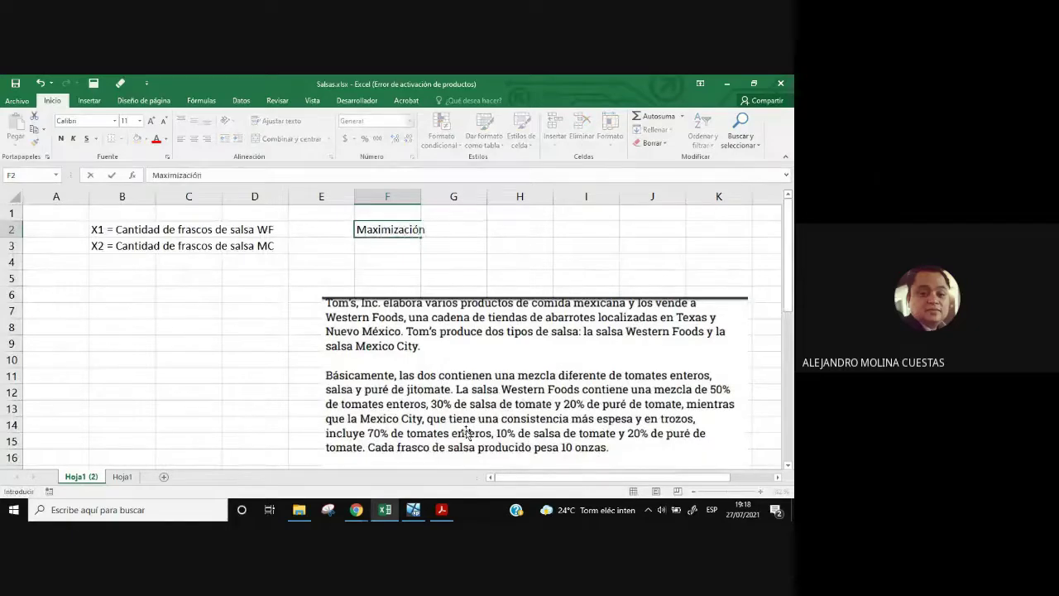
{"action": "key", "text": "Return"}
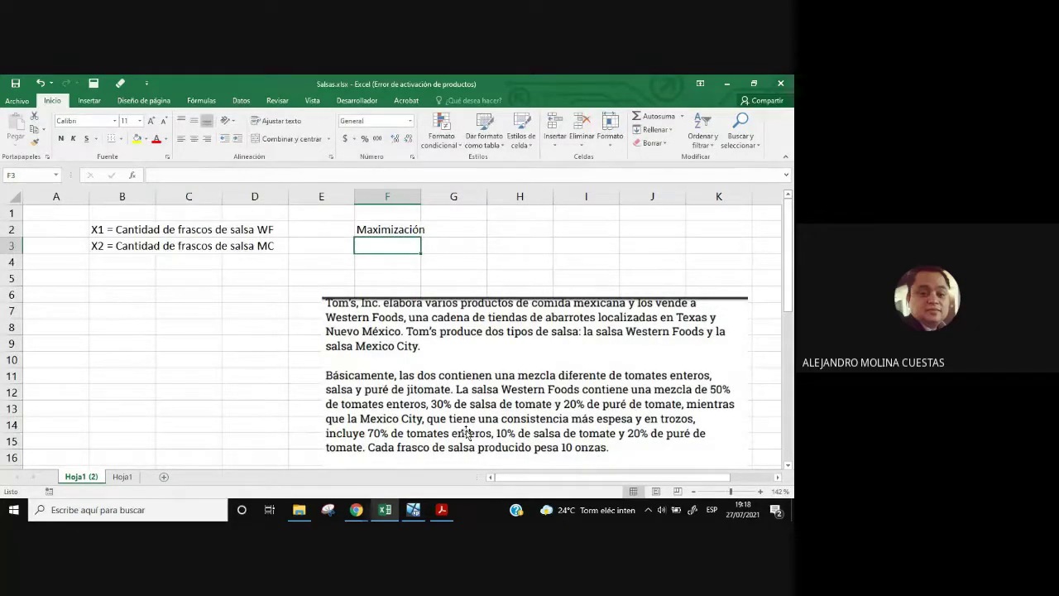
{"action": "type", "text": "Z ="}
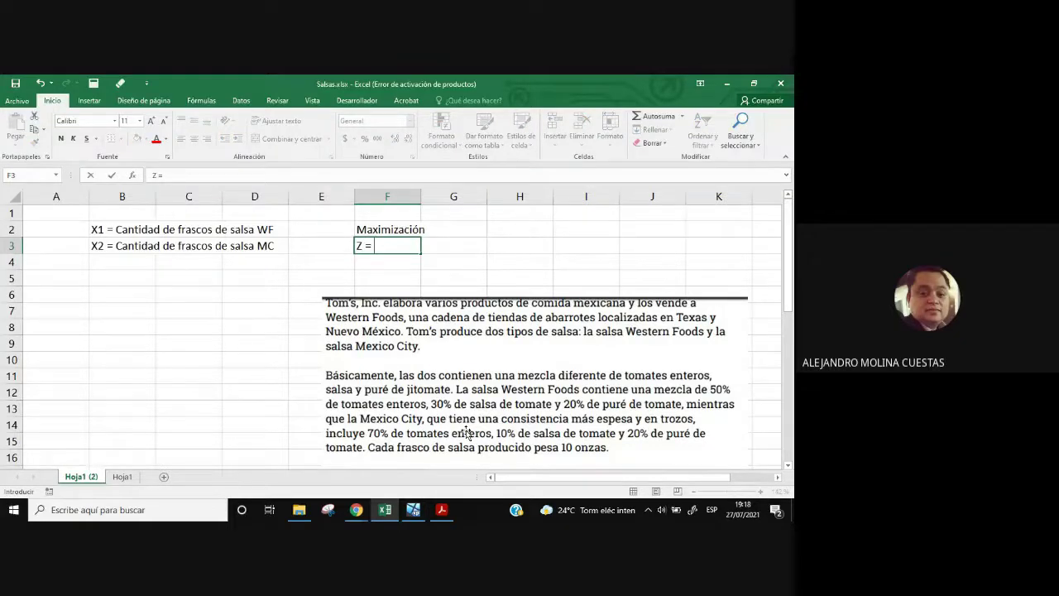
{"action": "left_click", "coordinate": [494, 283]}
{"action": "left_click", "coordinate": [364, 245]}
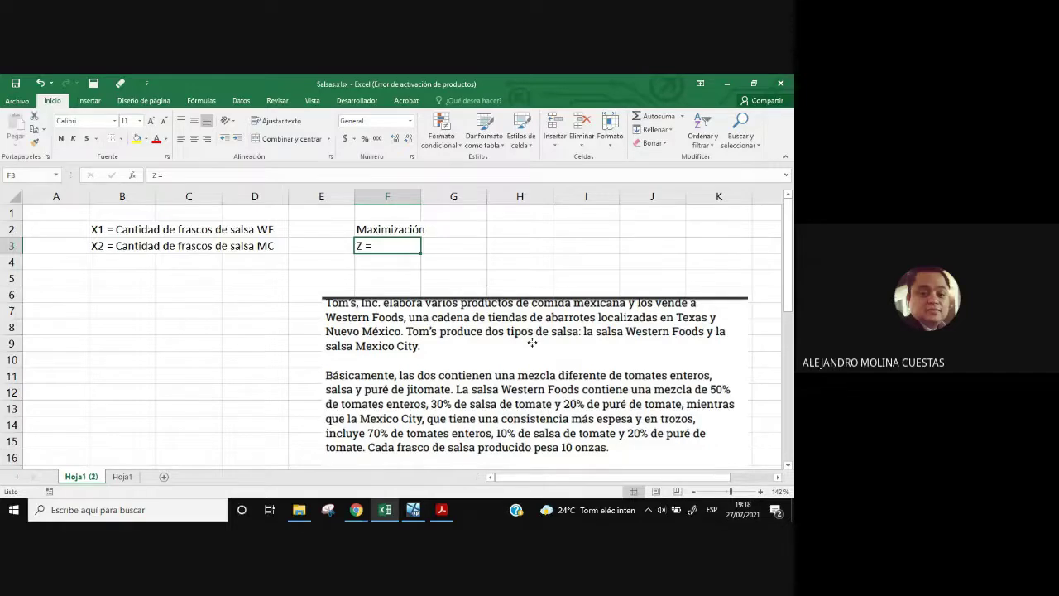
- Move the problem statement picture up to start at row 5, and review its ingredient prices, costs, sales revenues and closing questions
{"action": "left_click_drag", "start_coordinate": [536, 340], "coordinate": [557, 315]}
{"action": "left_click", "coordinate": [473, 245]}
{"action": "left_click", "coordinate": [416, 245]}
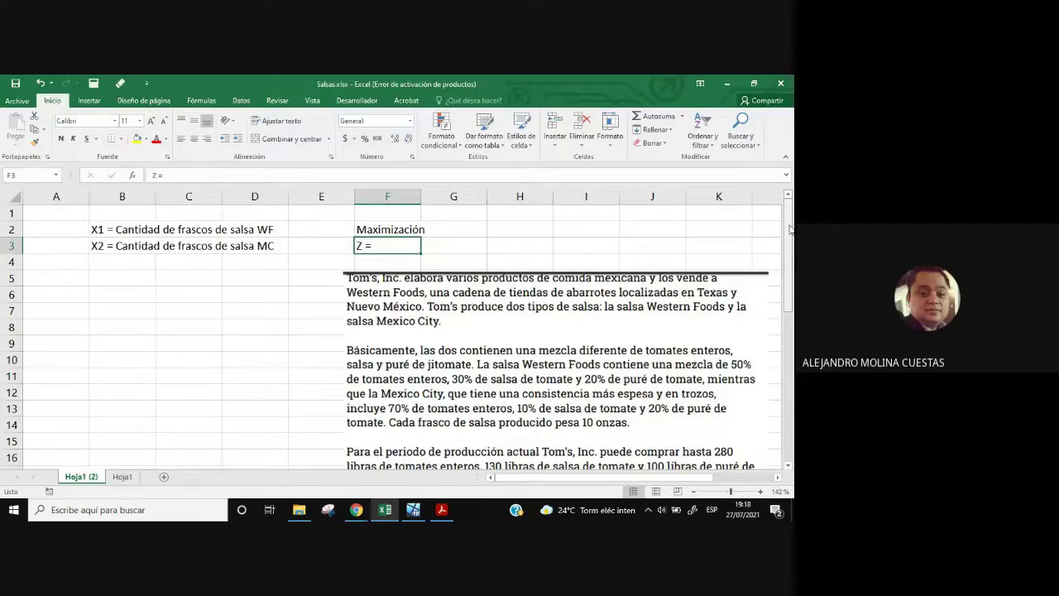
{"action": "left_click_drag", "start_coordinate": [790, 229], "coordinate": [791, 332]}
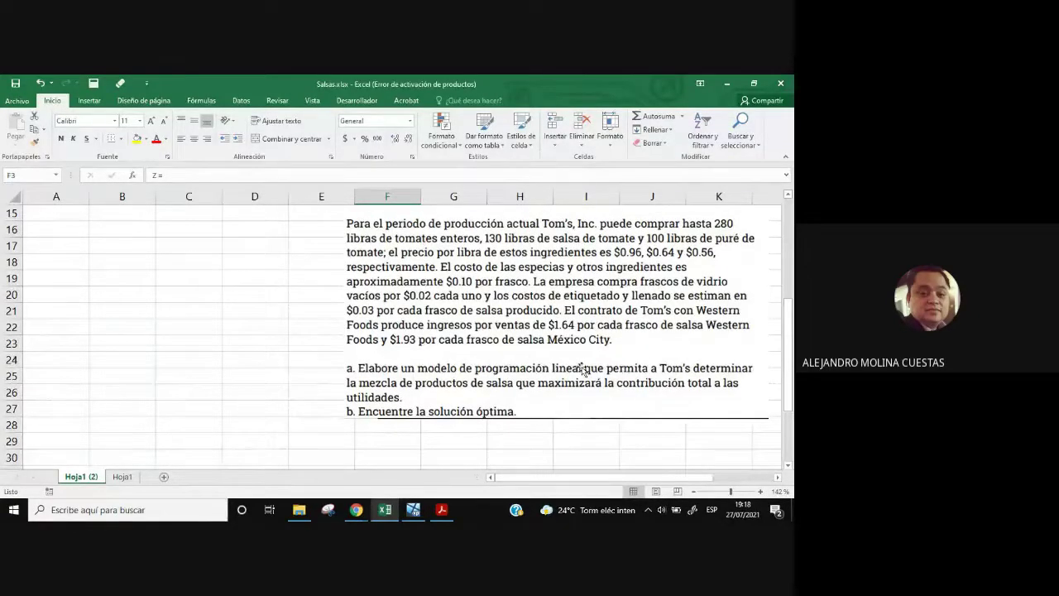
{"action": "scroll", "coordinate": [583, 369], "scroll_direction": "up", "scroll_amount": 5}
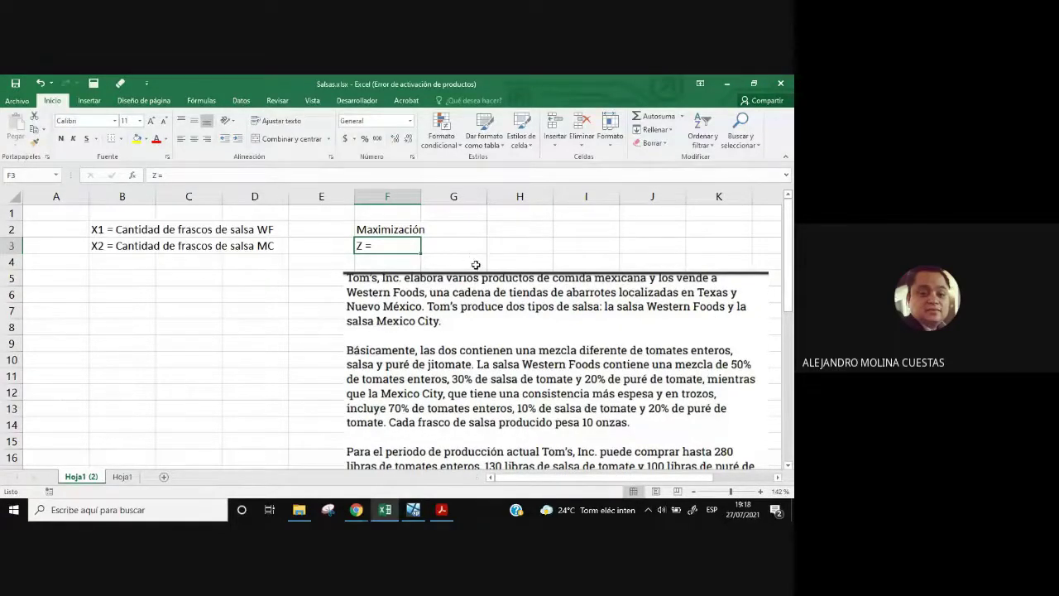
{"action": "scroll", "coordinate": [560, 364], "scroll_direction": "down", "scroll_amount": 5}
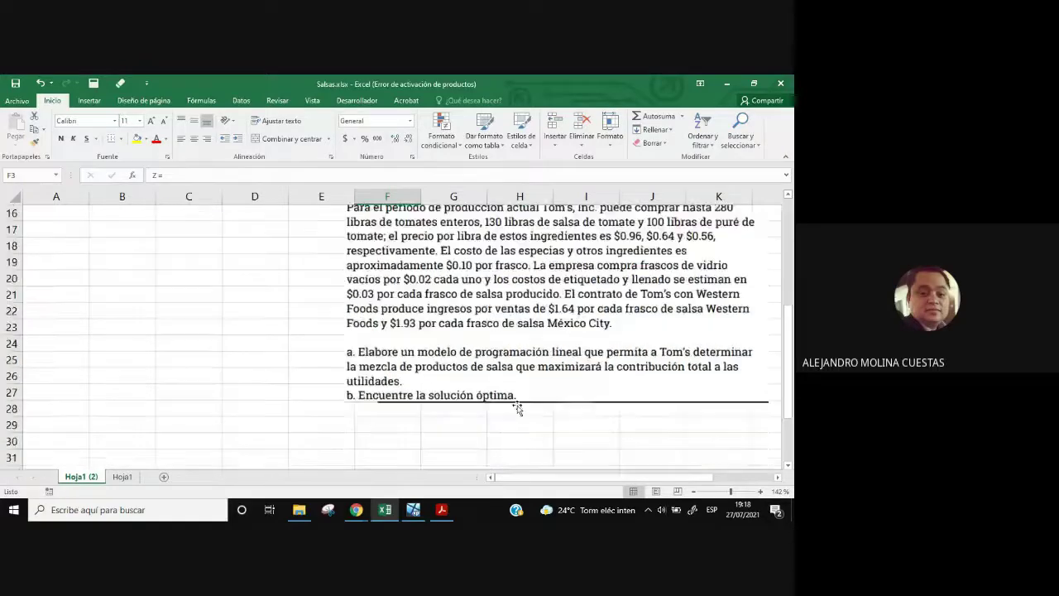
{"action": "scroll", "coordinate": [523, 403], "scroll_direction": "up", "scroll_amount": 3}
{"action": "scroll", "coordinate": [523, 405], "scroll_direction": "down", "scroll_amount": 2}
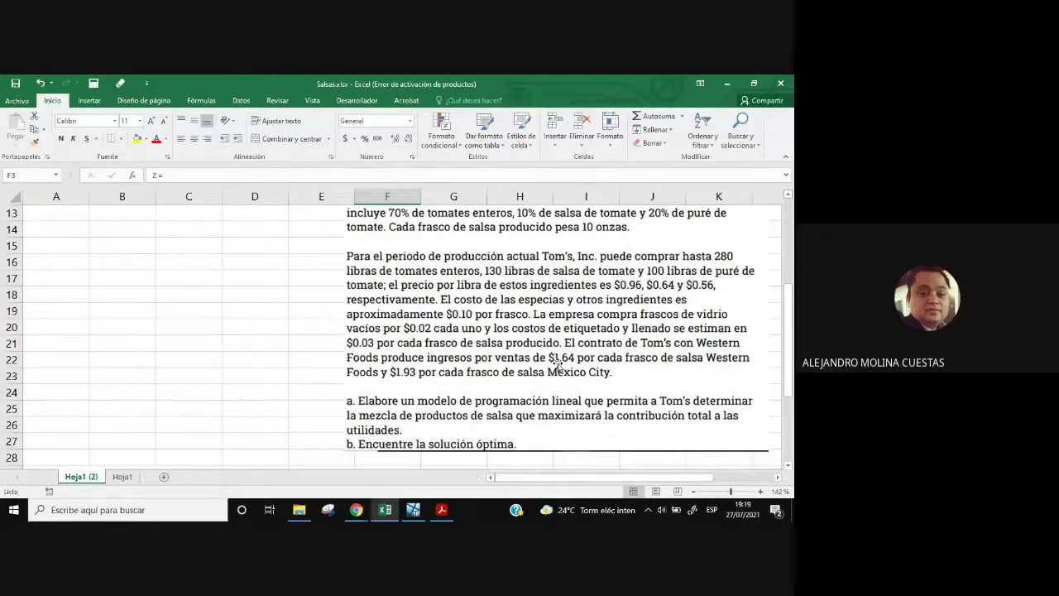
{"action": "scroll", "coordinate": [335, 344], "scroll_direction": "up", "scroll_amount": 4}
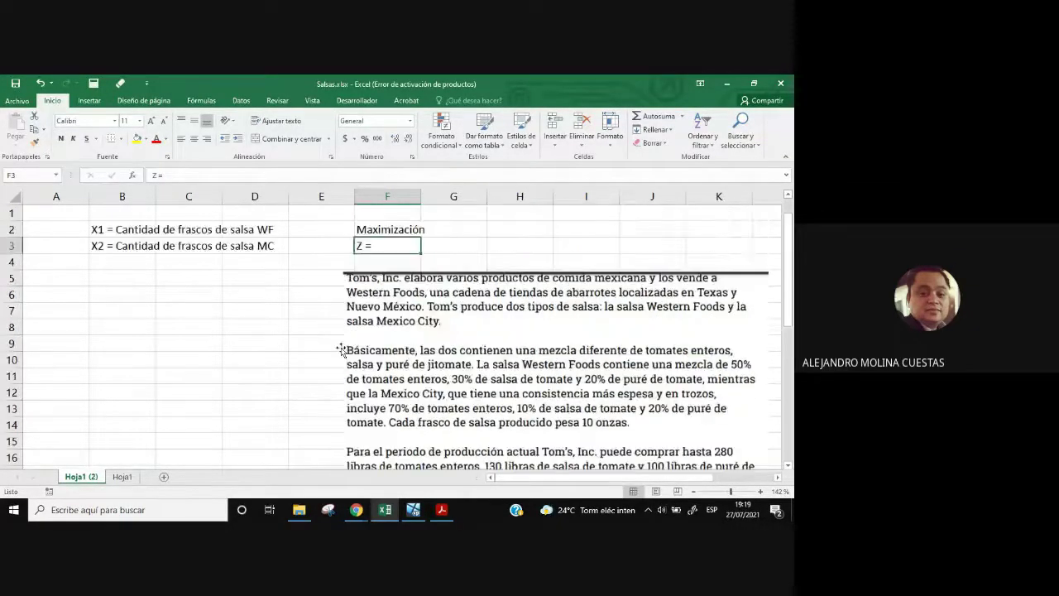
- Enter the profit formula "U = P - C" as text in B5 and highlight the cell with yellow fill
{"action": "left_click", "coordinate": [107, 275]}
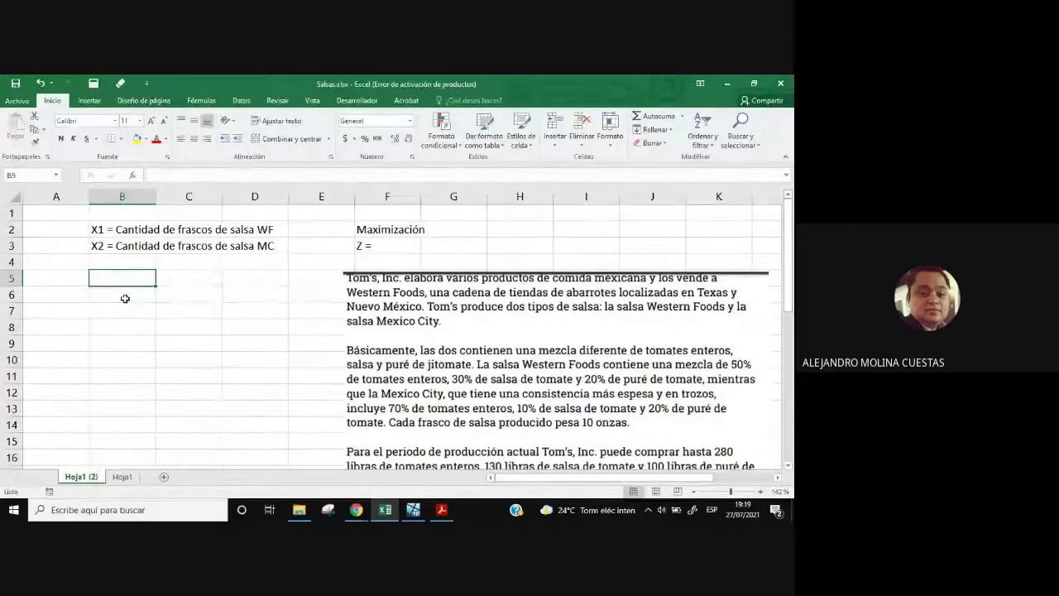
{"action": "type", "text": "u"}
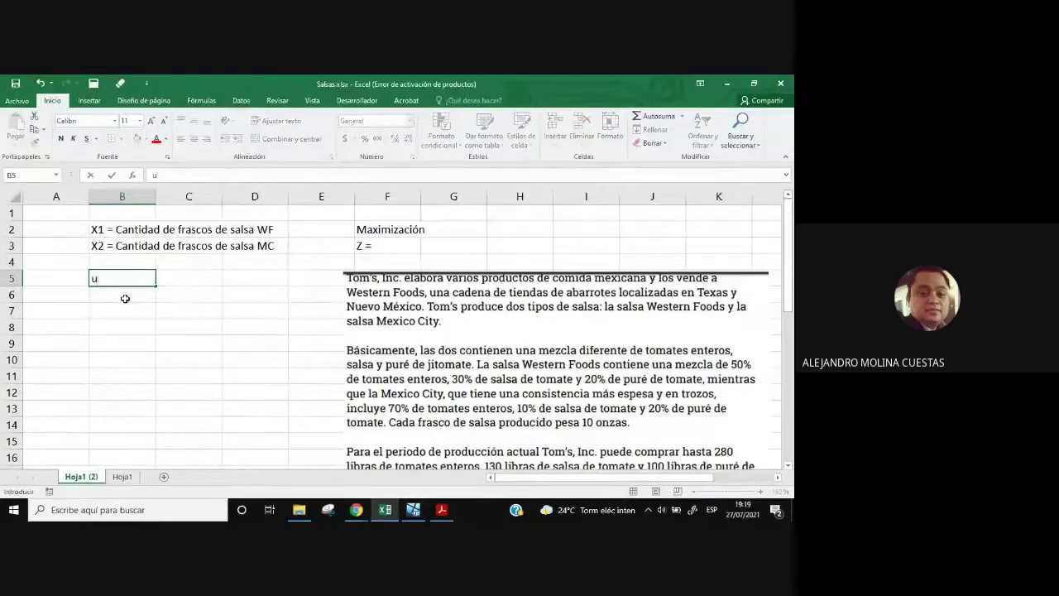
{"action": "key", "text": "BackSpace"}
{"action": "type", "text": "U = P - C"}
{"action": "key", "text": "Return"}
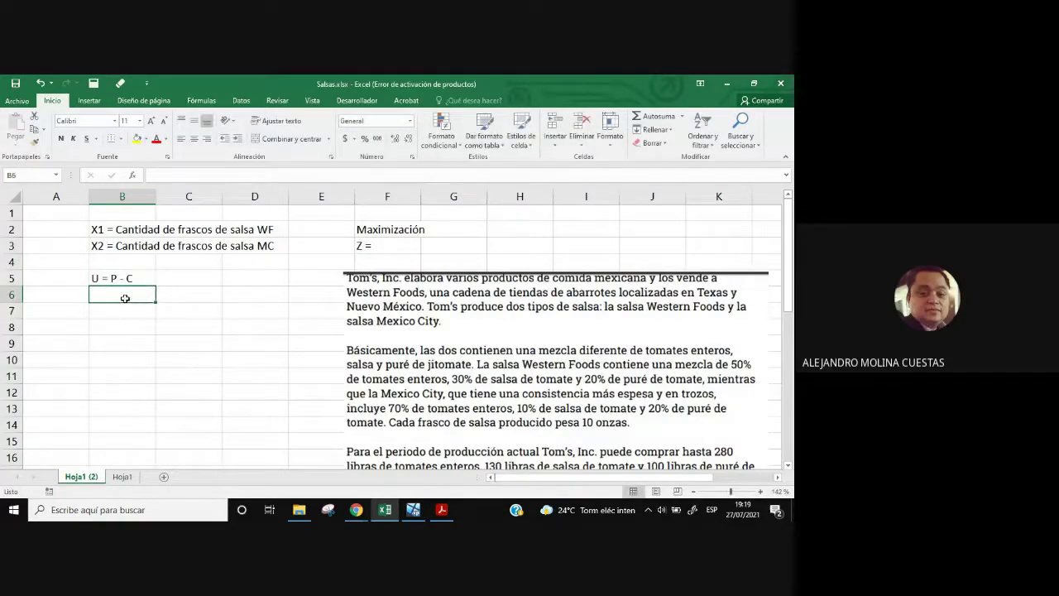
{"action": "left_click", "coordinate": [128, 280]}
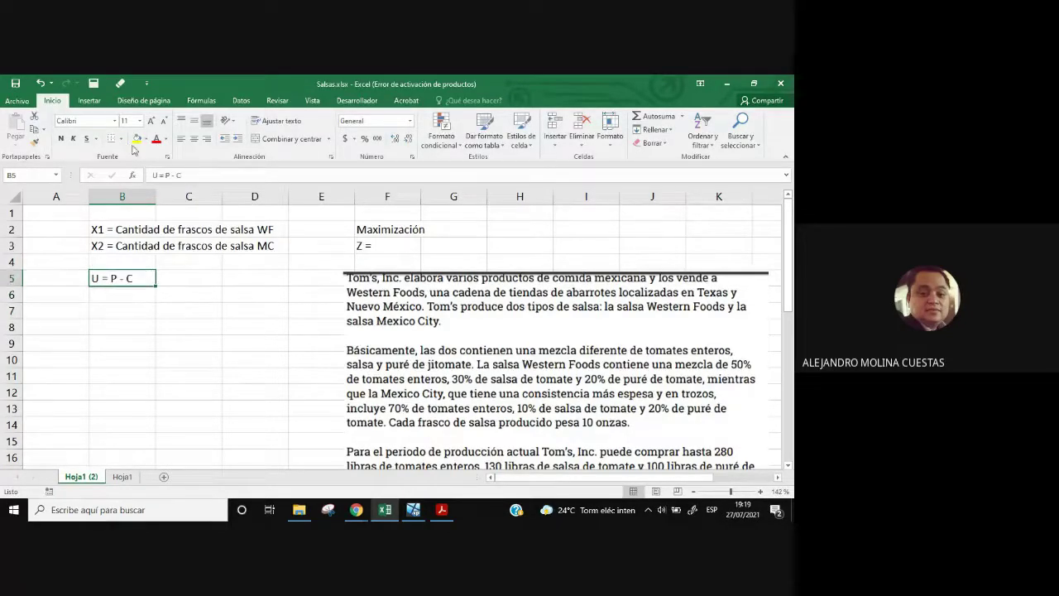
{"action": "left_click", "coordinate": [135, 139]}
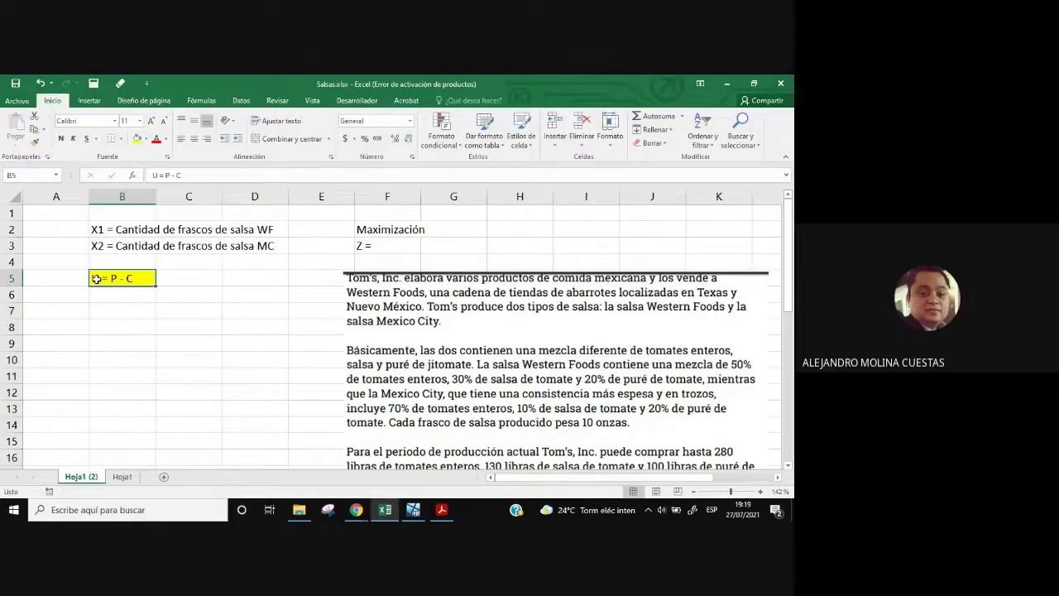
- Examine the problem statement's salsa mix percentages, jar weight, ingredient prices, costs and revenues in relation to the profit formula in B5
{"action": "left_click", "coordinate": [140, 307]}
{"action": "left_click", "coordinate": [108, 276]}
{"action": "scroll", "coordinate": [527, 324], "scroll_direction": "down", "scroll_amount": 4}
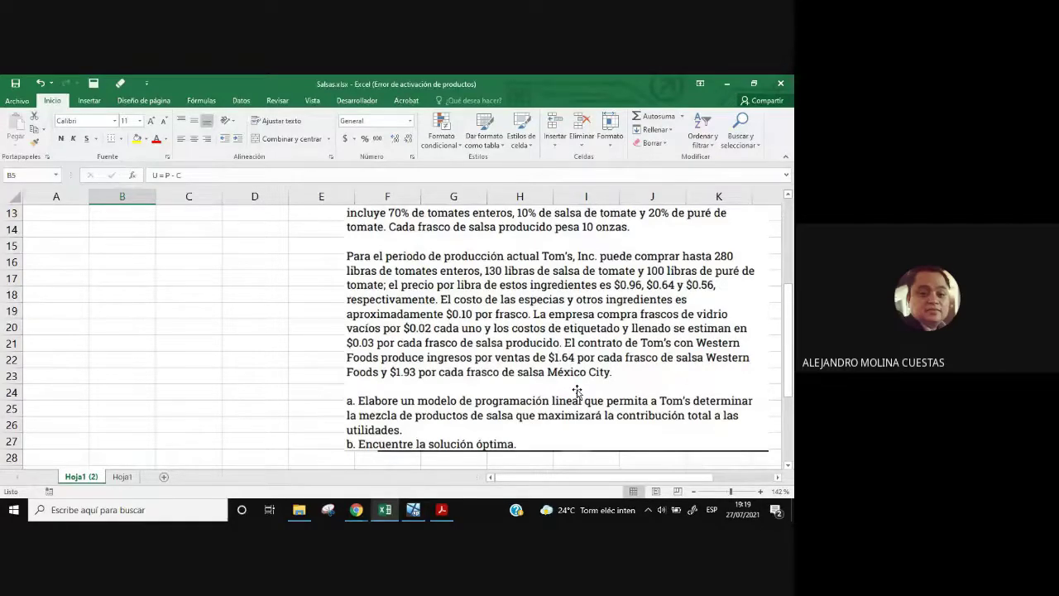
{"action": "scroll", "coordinate": [577, 391], "scroll_direction": "up", "scroll_amount": 4}
{"action": "left_click", "coordinate": [189, 301]}
{"action": "scroll", "coordinate": [558, 385], "scroll_direction": "down", "scroll_amount": 1}
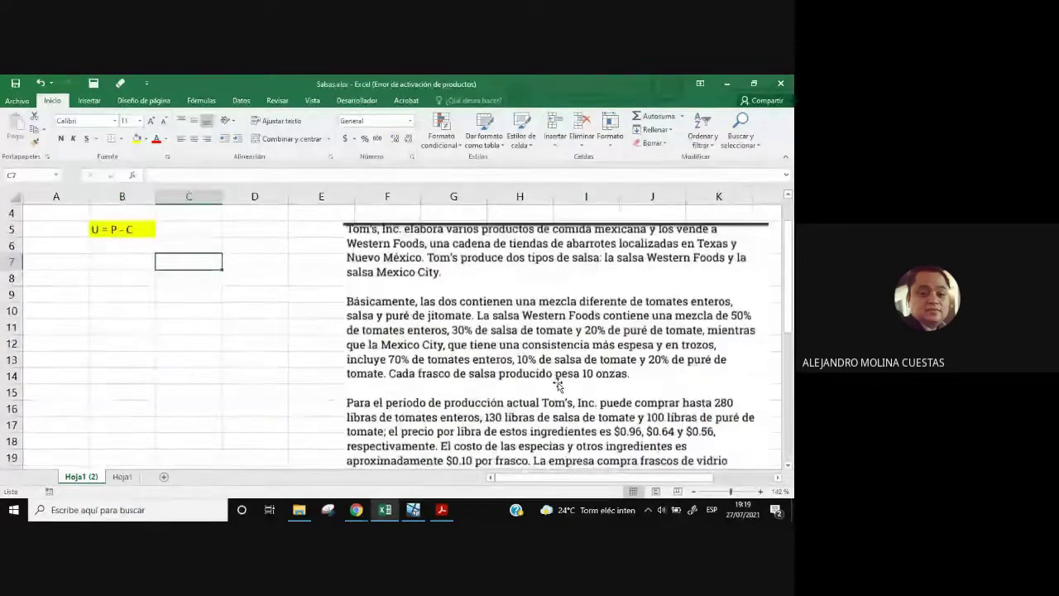
{"action": "scroll", "coordinate": [559, 385], "scroll_direction": "down", "scroll_amount": 2}
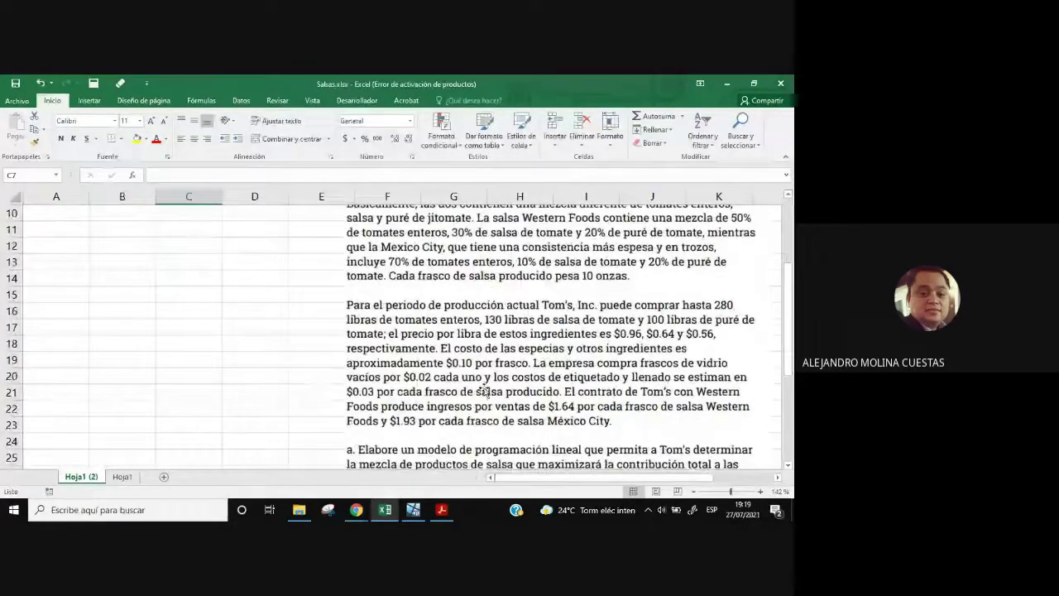
{"action": "scroll", "coordinate": [525, 399], "scroll_direction": "down", "scroll_amount": 1}
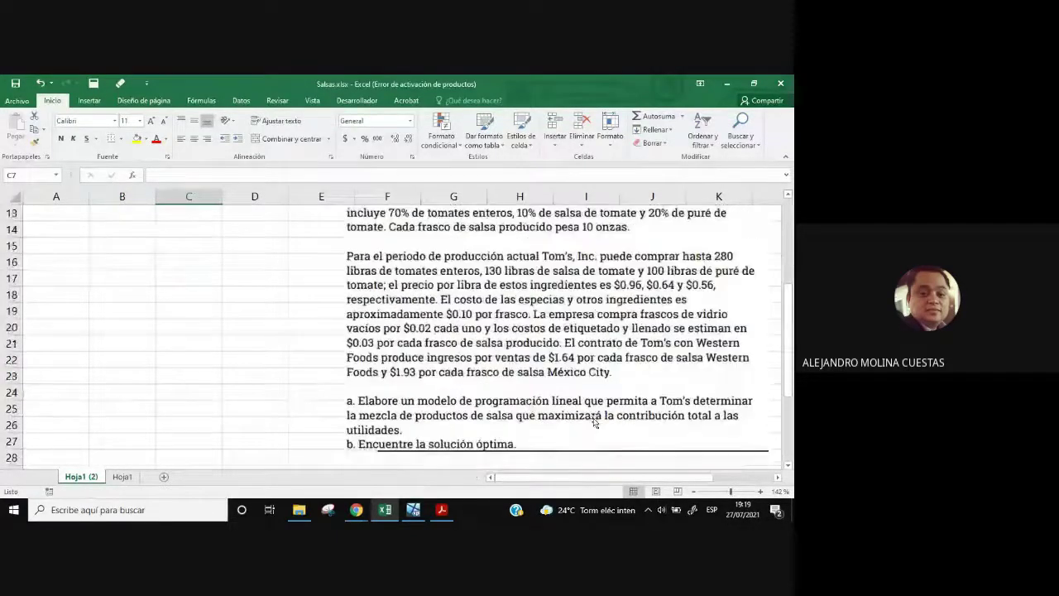
{"action": "scroll", "coordinate": [593, 423], "scroll_direction": "up", "scroll_amount": 3}
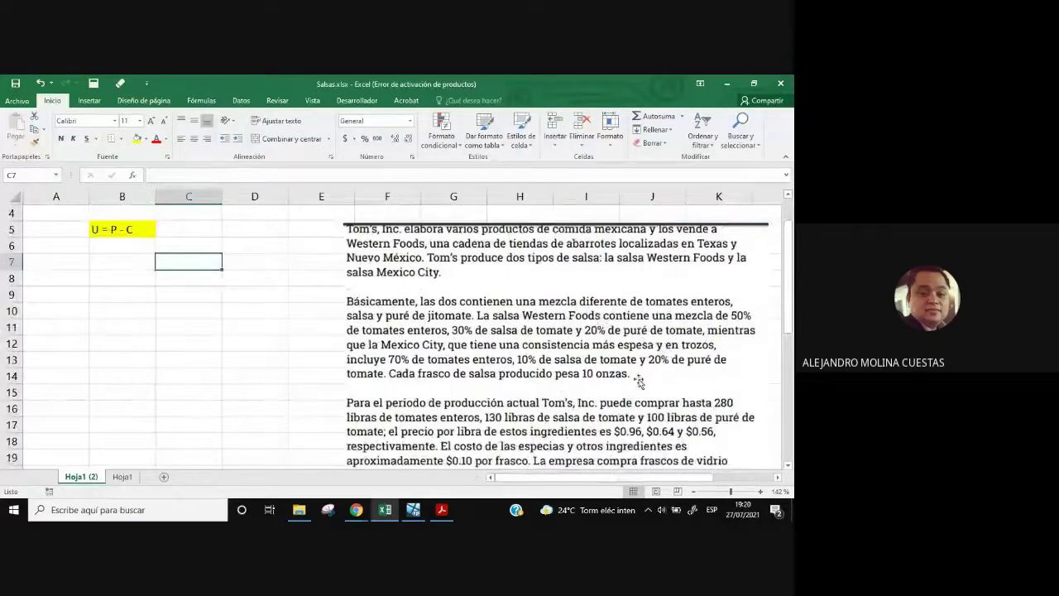
{"action": "scroll", "coordinate": [659, 385], "scroll_direction": "down", "scroll_amount": 2}
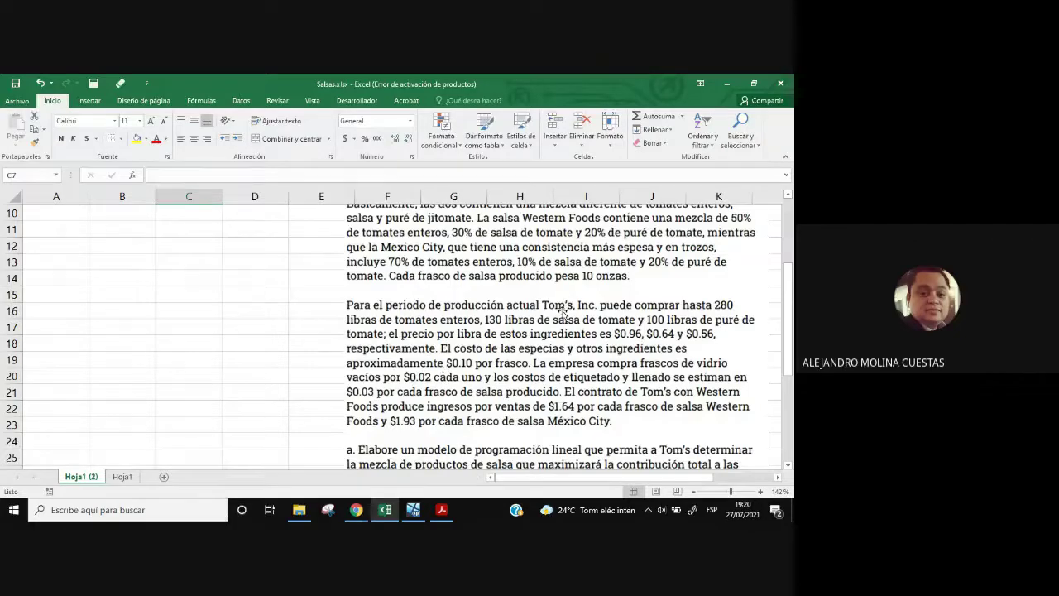
{"action": "scroll", "coordinate": [562, 340], "scroll_direction": "up", "scroll_amount": 3}
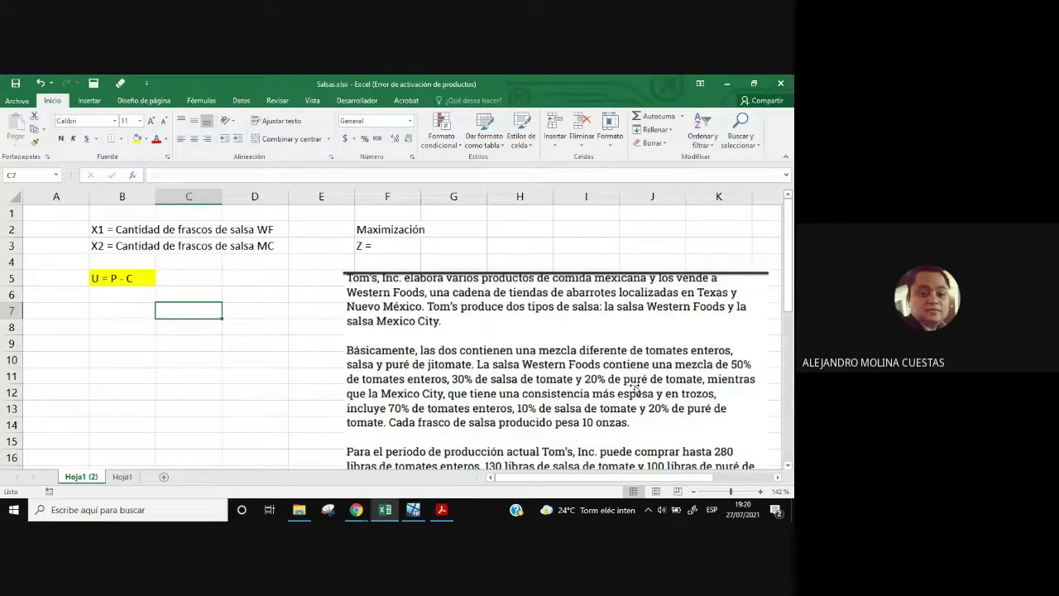
{"action": "scroll", "coordinate": [636, 388], "scroll_direction": "down", "scroll_amount": 1}
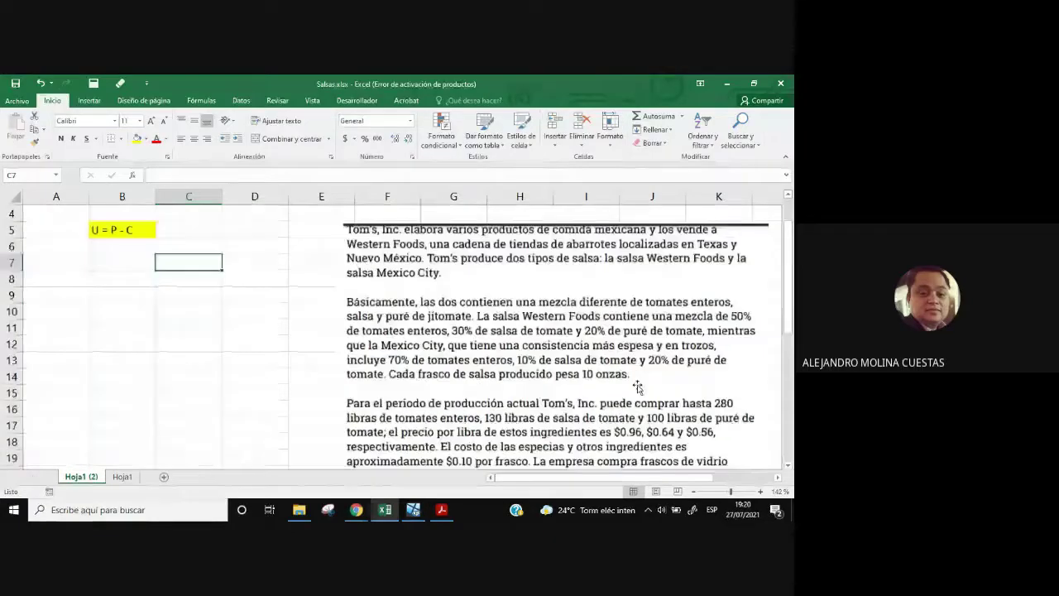
{"action": "key", "text": "Down"}
{"action": "key", "text": "Right"}
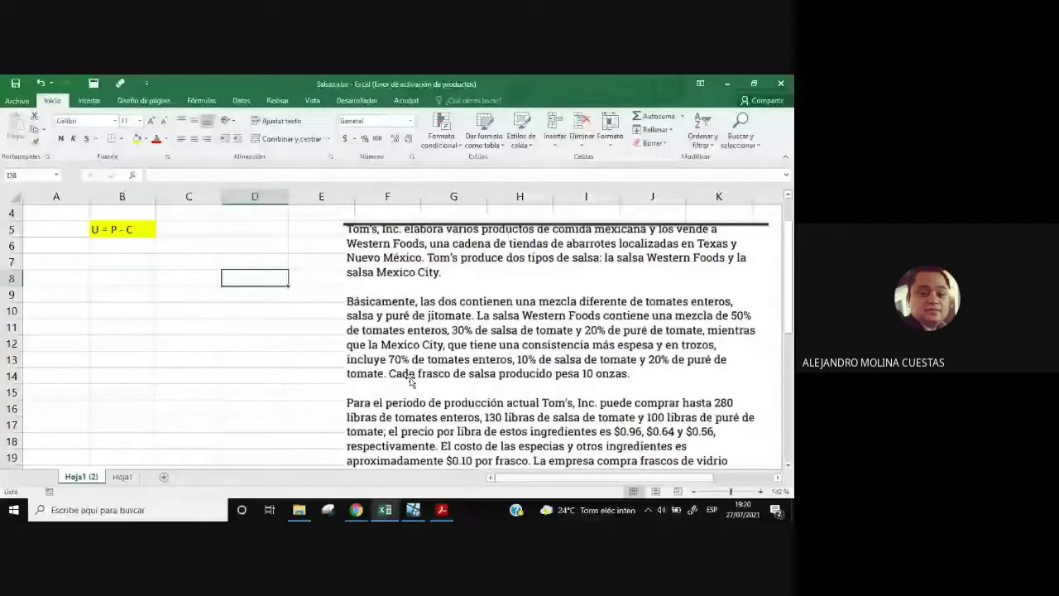
{"action": "left_click", "coordinate": [95, 232]}
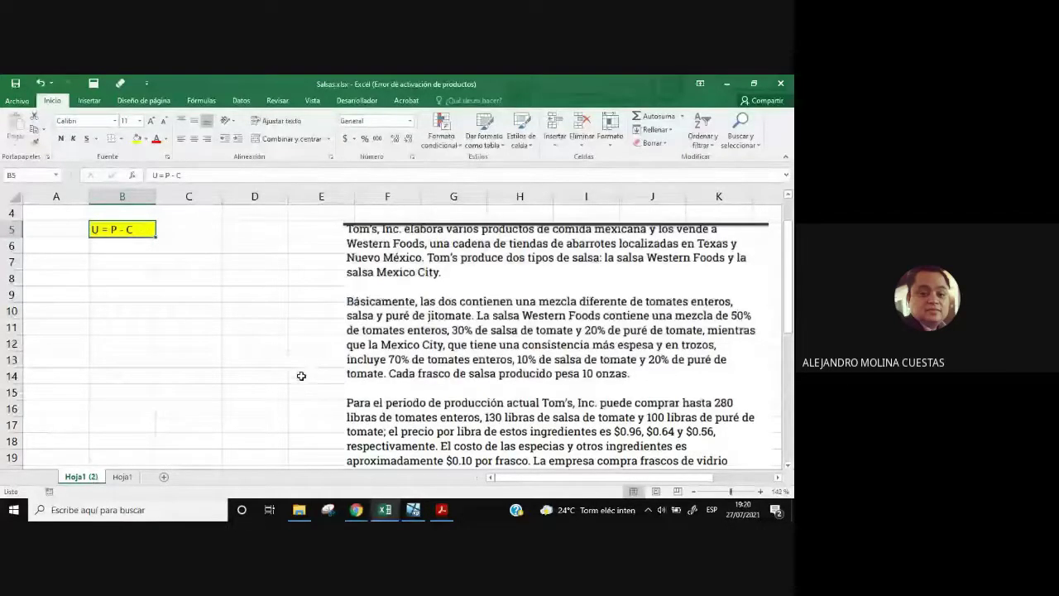
- Move the problem statement picture to the right so that it starts inside column F at row 5
{"action": "left_click_drag", "start_coordinate": [469, 338], "coordinate": [478, 338]}
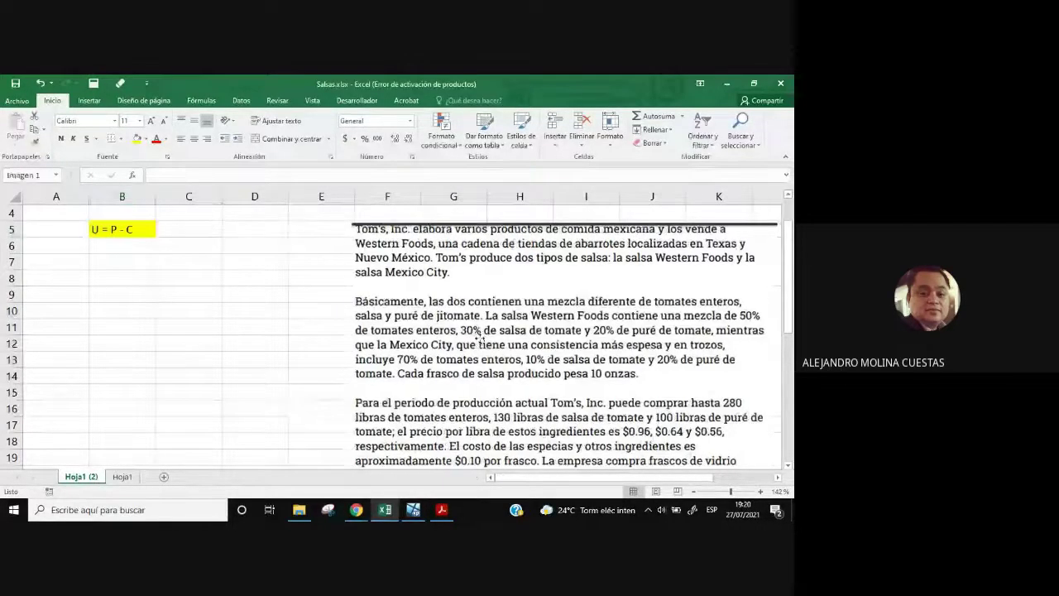
{"action": "scroll", "coordinate": [478, 339], "scroll_direction": "up", "scroll_amount": 1}
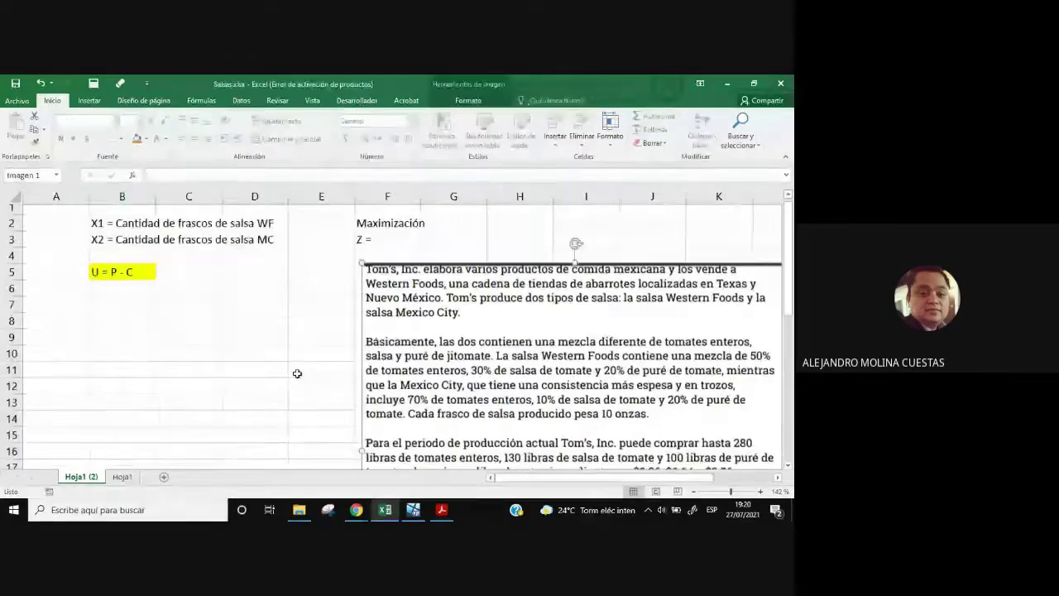
{"action": "left_click_drag", "start_coordinate": [501, 397], "coordinate": [520, 404]}
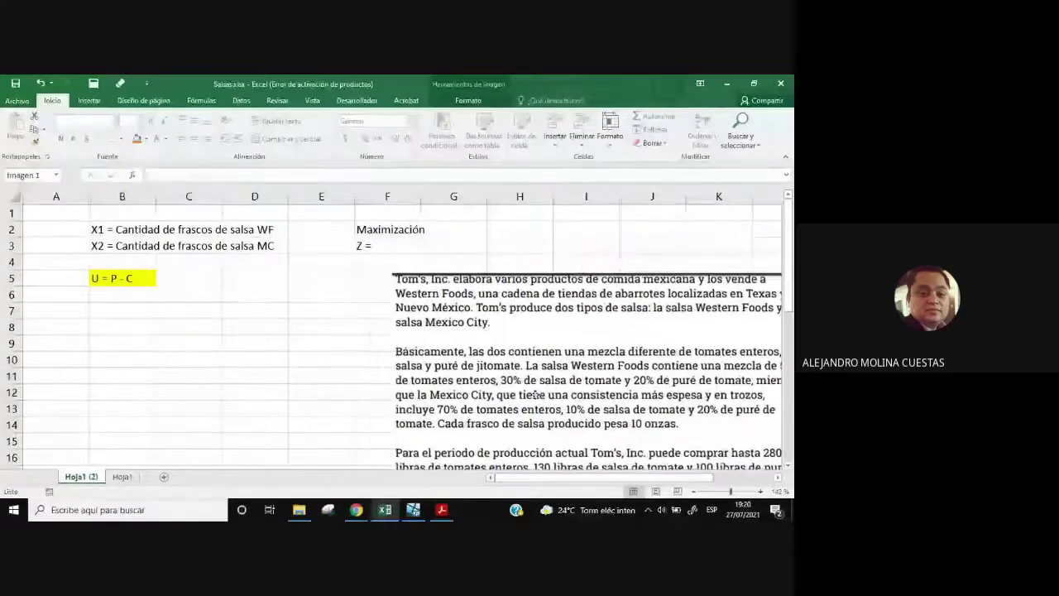
- Enter the table title "Cantidades de MP por salsa (En porcentaje)" in B7
{"action": "left_click", "coordinate": [106, 308]}
{"action": "type", "text": "cANTIDAD"}
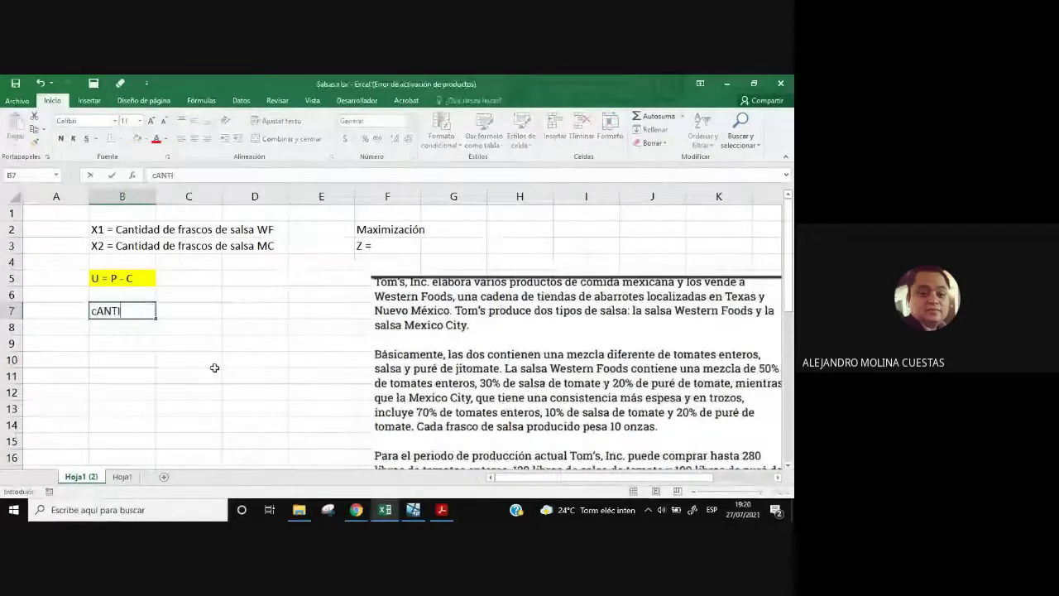
{"action": "key", "text": "BackSpace"}
{"action": "key", "text": "BackSpace"}
{"action": "key", "text": "BackSpace"}
{"action": "key", "text": "BackSpace"}
{"action": "key", "text": "BackSpace"}
{"action": "key", "text": "BackSpace"}
{"action": "key", "text": "BackSpace"}
{"action": "key", "text": "BackSpace"}
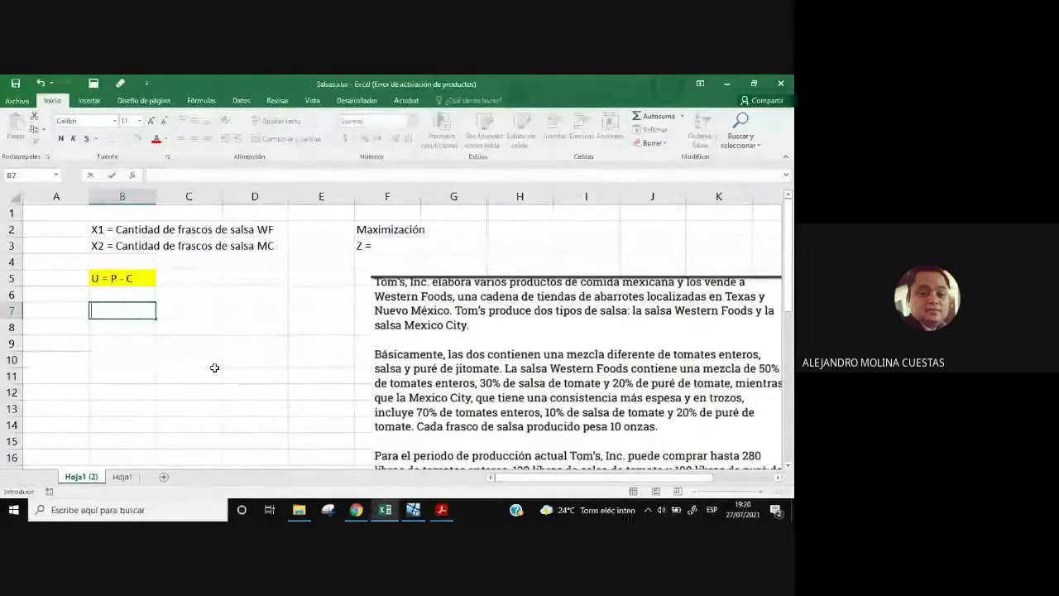
{"action": "type", "text": "s "}
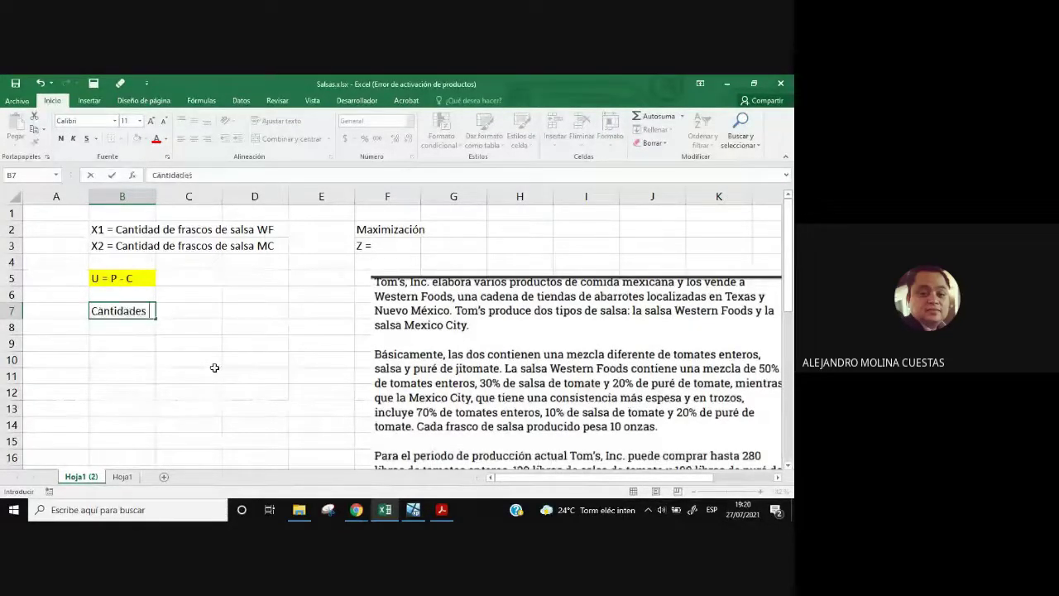
{"action": "type", "text": "de MP"}
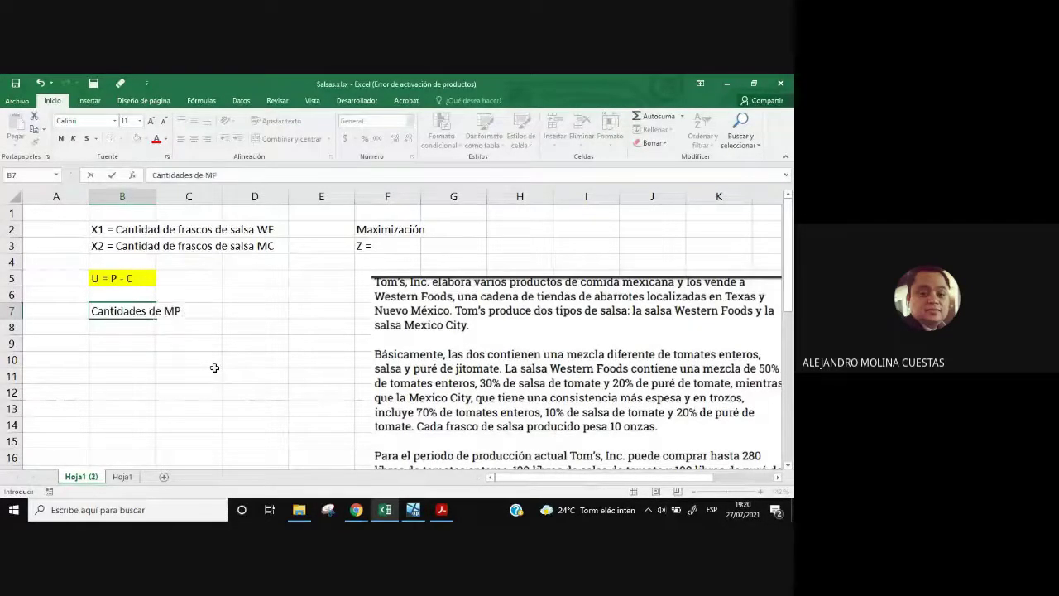
{"action": "type", "text": " por salsa"}
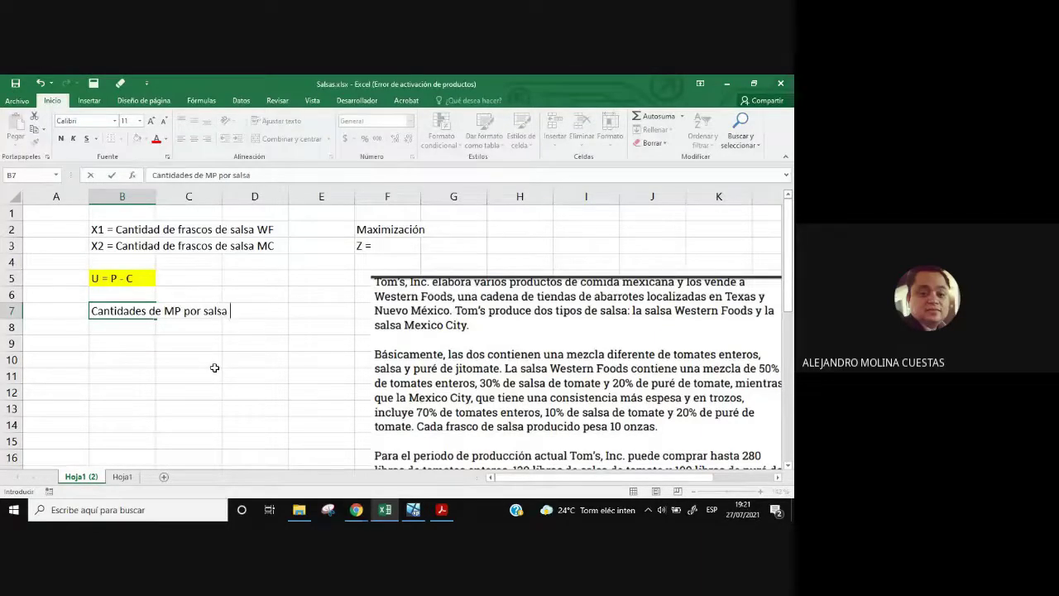
{"action": "type", "text": " (En porcentaje"}
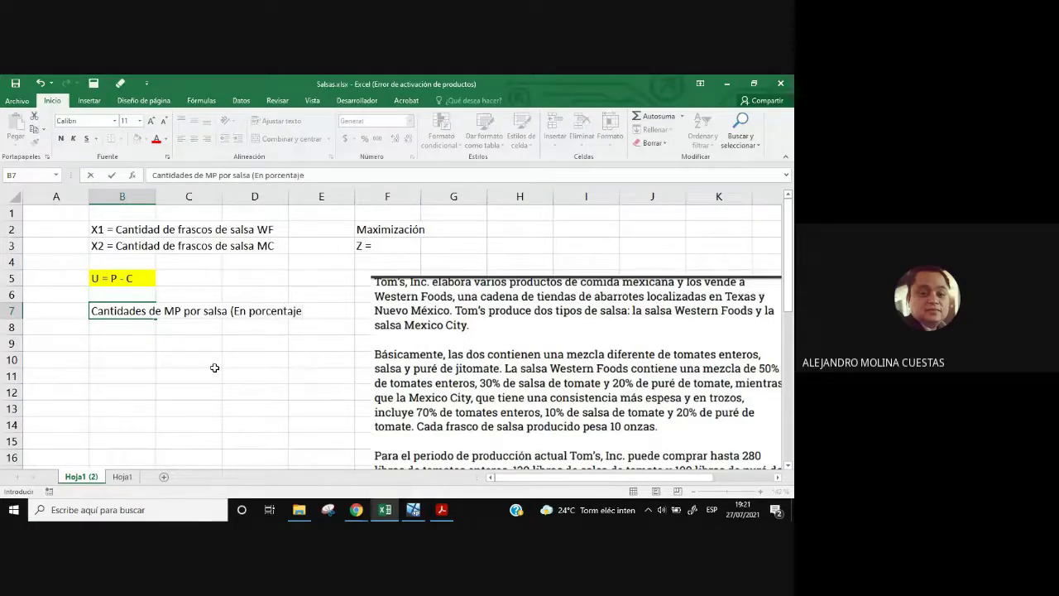
{"action": "type", "text": ")"}
- Enter the row labels "SWF" in B9 and "SMC" in B10, and center both
{"action": "left_click", "coordinate": [152, 345]}
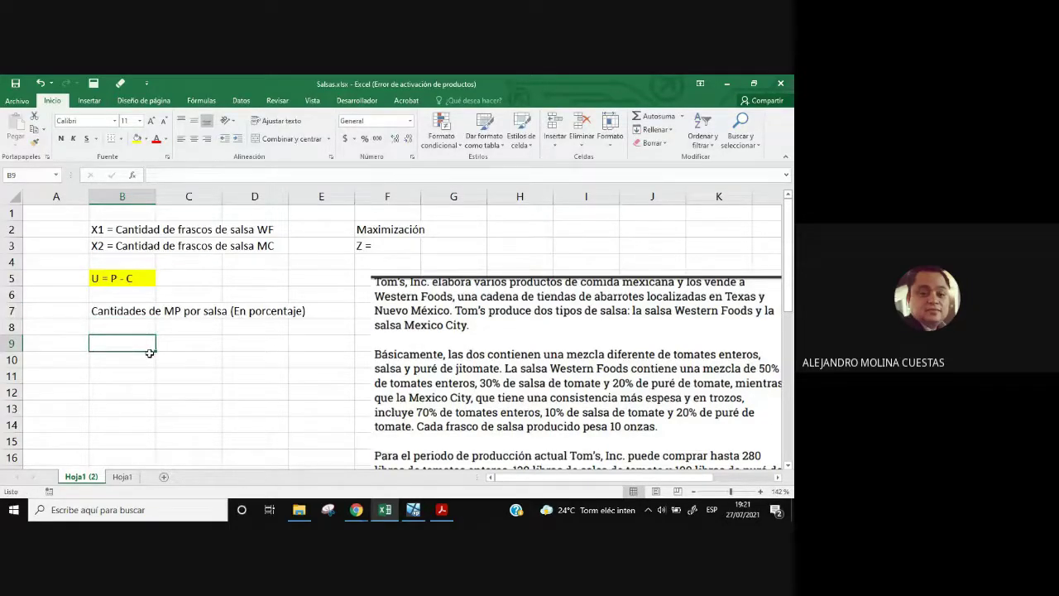
{"action": "type", "text": "SWF"}
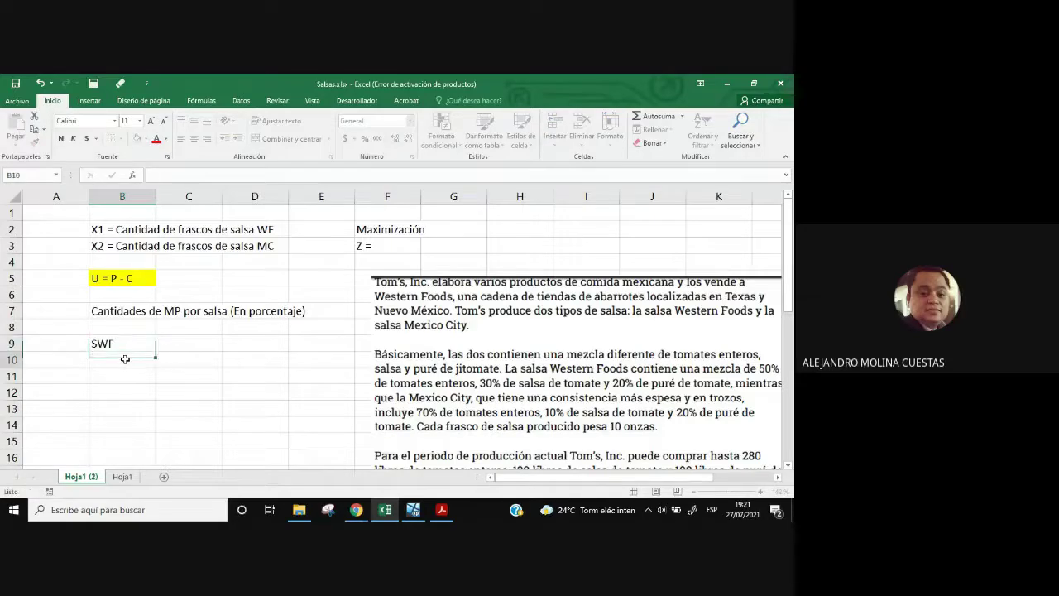
{"action": "key", "text": "Return"}
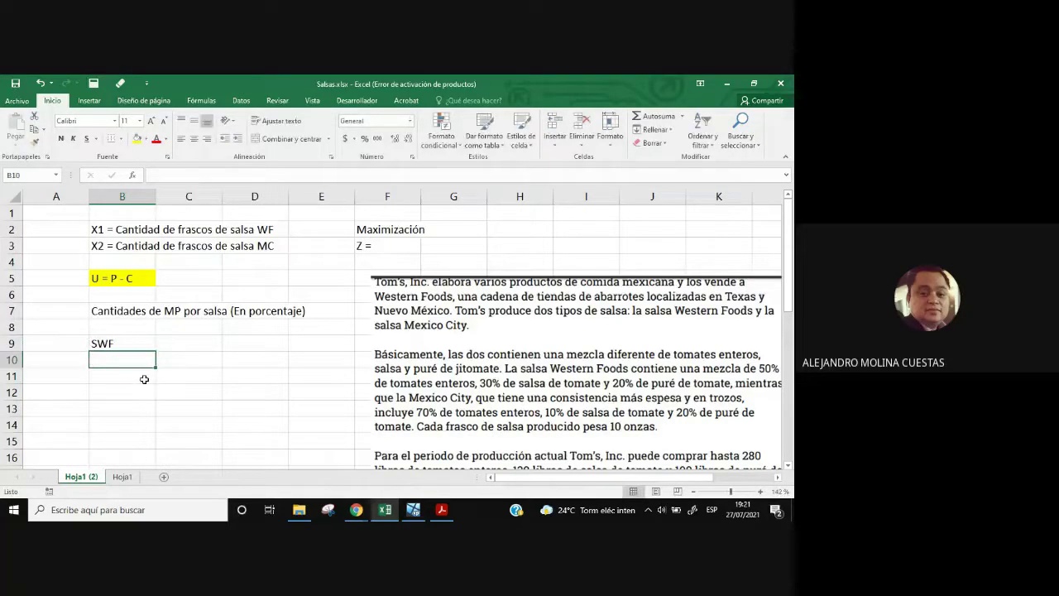
{"action": "type", "text": "SM"}
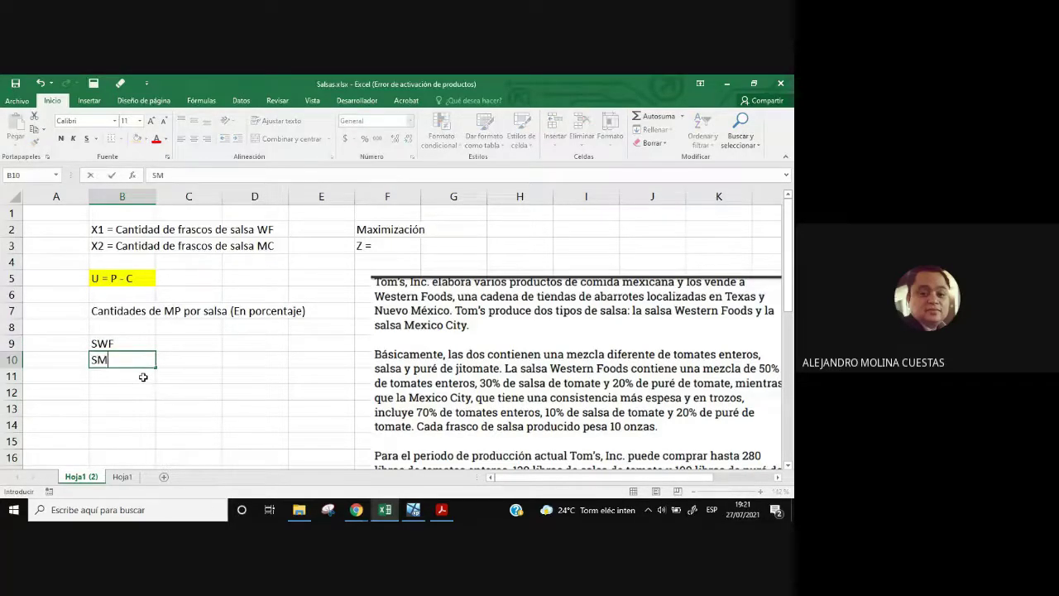
{"action": "type", "text": "C"}
{"action": "key", "text": "Return"}
{"action": "left_click_drag", "start_coordinate": [147, 346], "coordinate": [147, 357]}
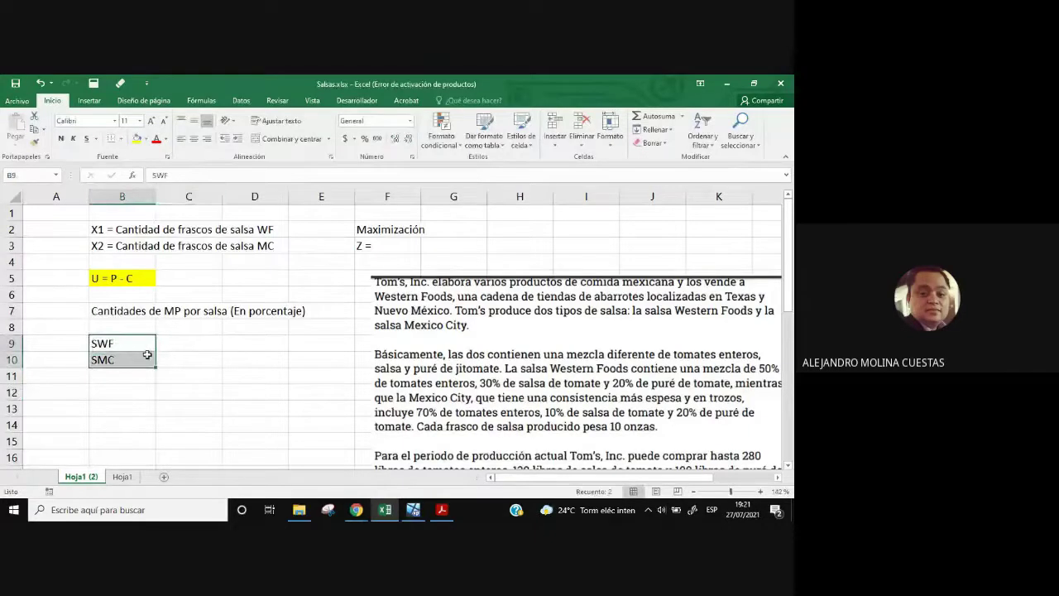
{"action": "left_click", "coordinate": [195, 141]}
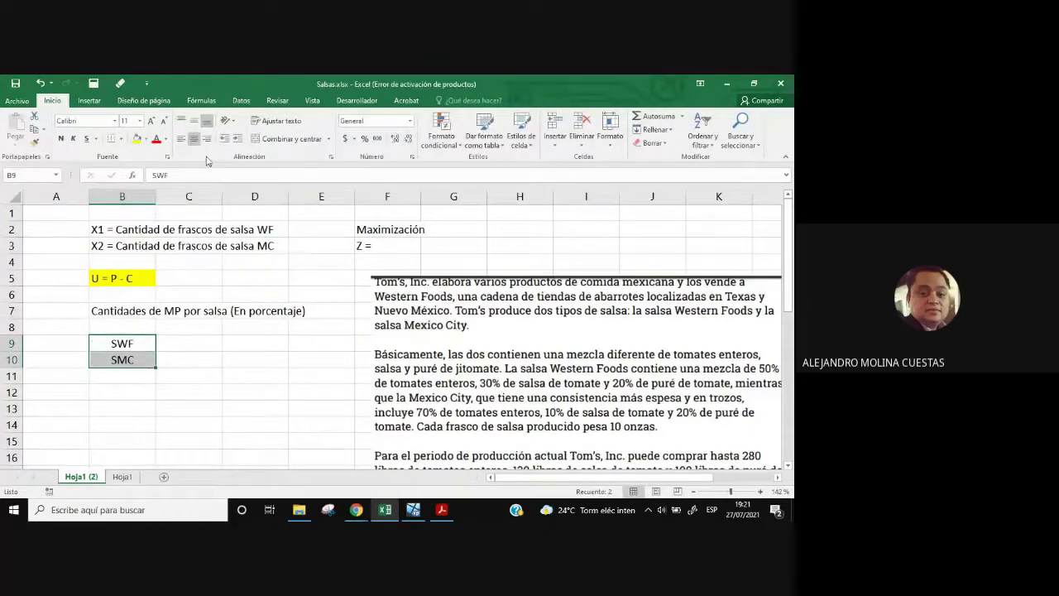
- Enter the header "Salsas" in B8 and center it
{"action": "left_click", "coordinate": [131, 327]}
{"action": "type", "text": "sALSA"}
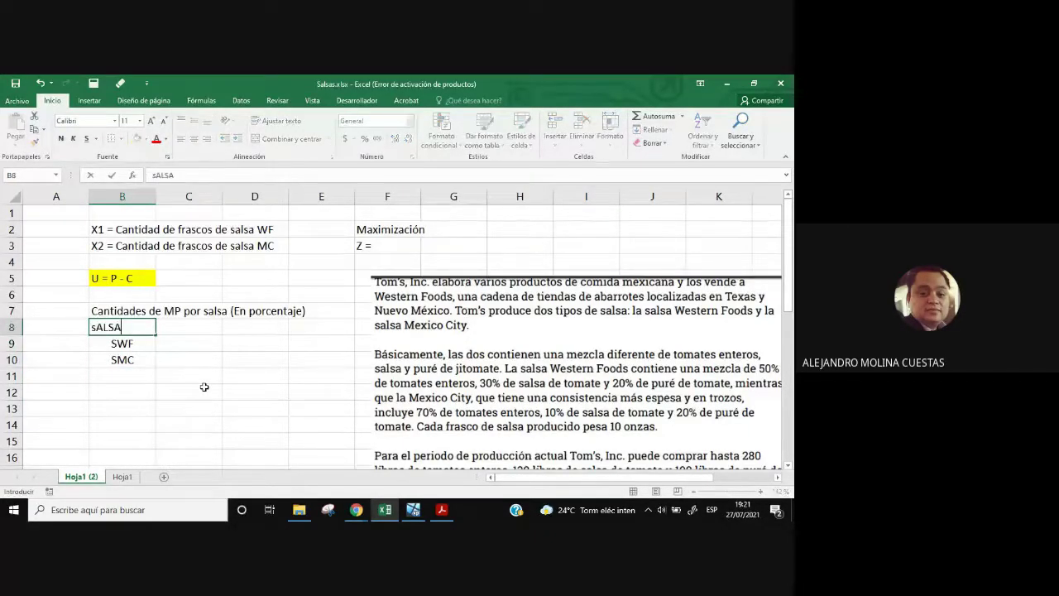
{"action": "key", "text": "BackSpace"}
{"action": "key", "text": "BackSpace"}
{"action": "key", "text": "BackSpace"}
{"action": "key", "text": "BackSpace"}
{"action": "key", "text": "BackSpace"}
{"action": "type", "text": "Salsas"}
{"action": "key", "text": "Return"}
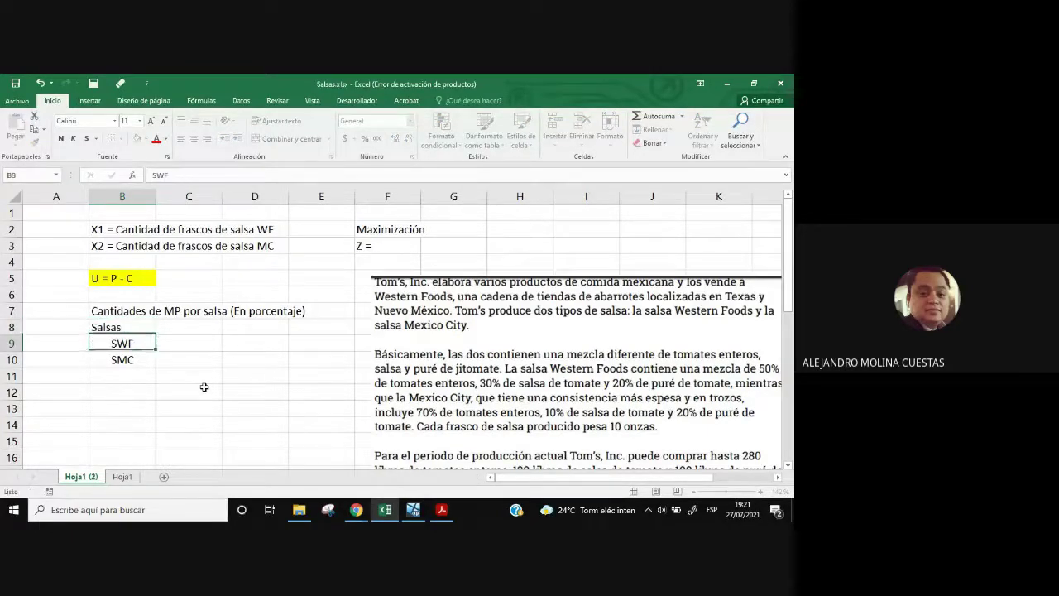
{"action": "left_click", "coordinate": [120, 327]}
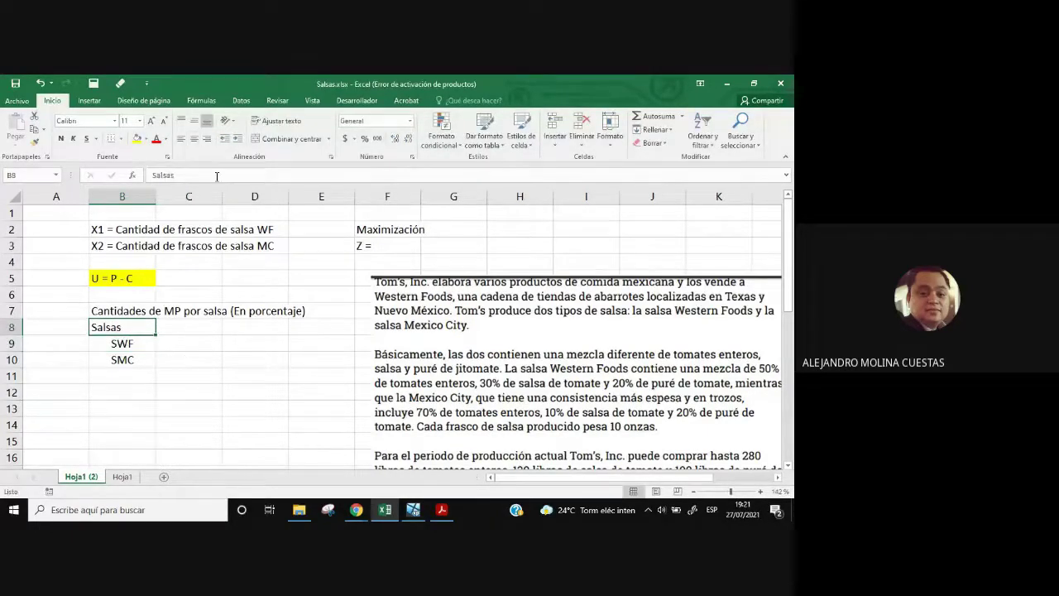
{"action": "left_click", "coordinate": [195, 139]}
- Enter the header "Tomates enteros" in C8, widen column C to fit it and narrow column B slightly
{"action": "left_click", "coordinate": [201, 324]}
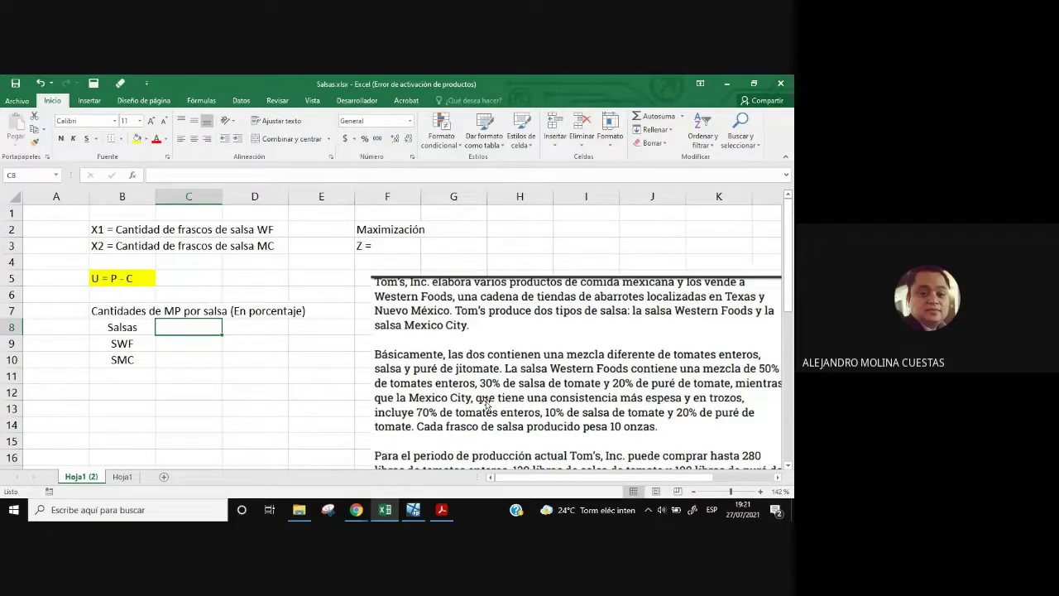
{"action": "type", "text": "Tomates"}
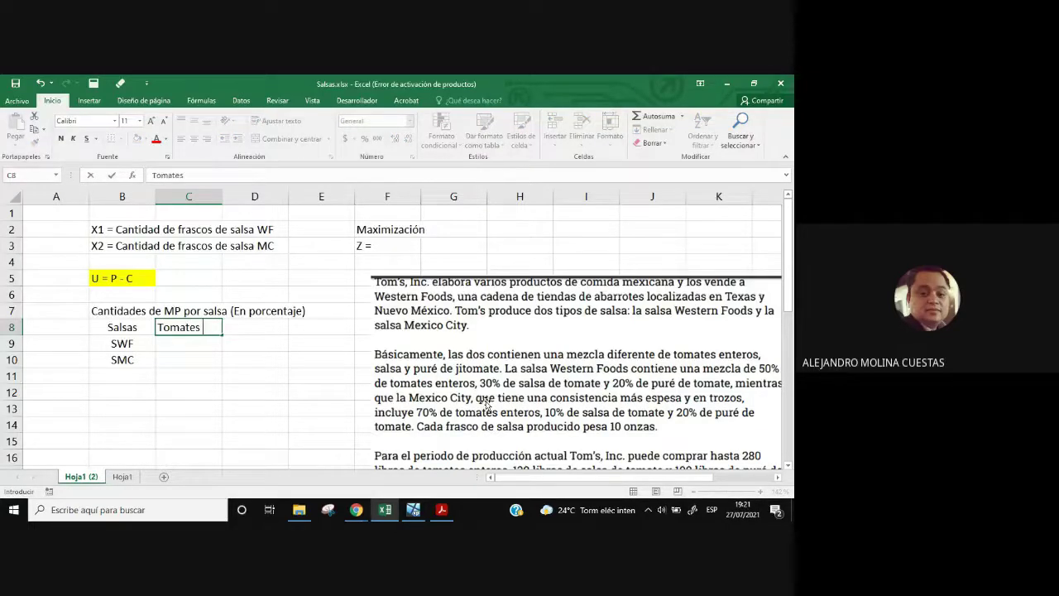
{"action": "type", "text": " enteros"}
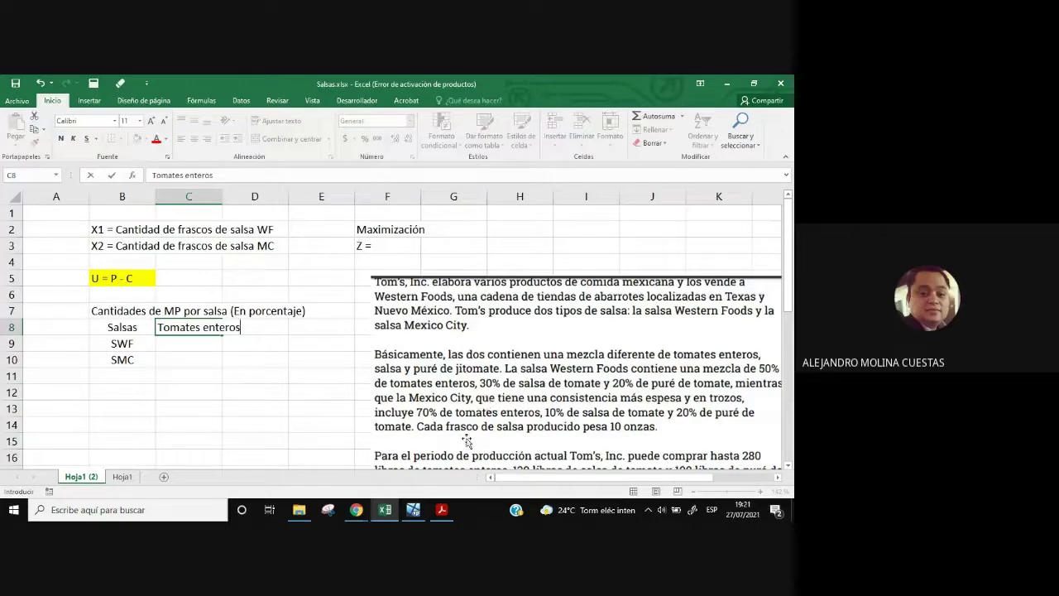
{"action": "left_click", "coordinate": [177, 340]}
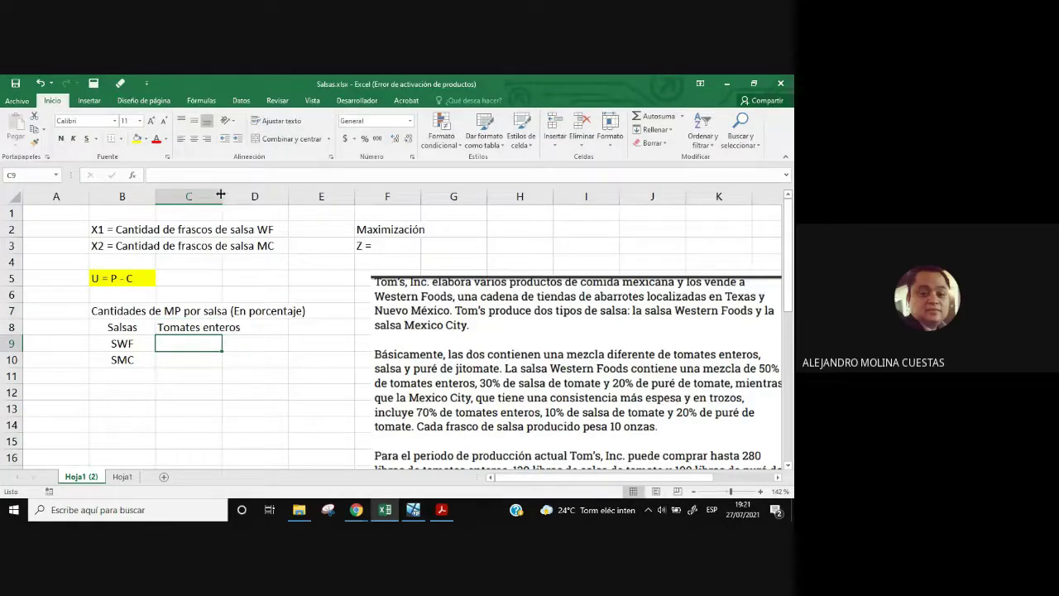
{"action": "left_click_drag", "start_coordinate": [221, 194], "coordinate": [240, 191]}
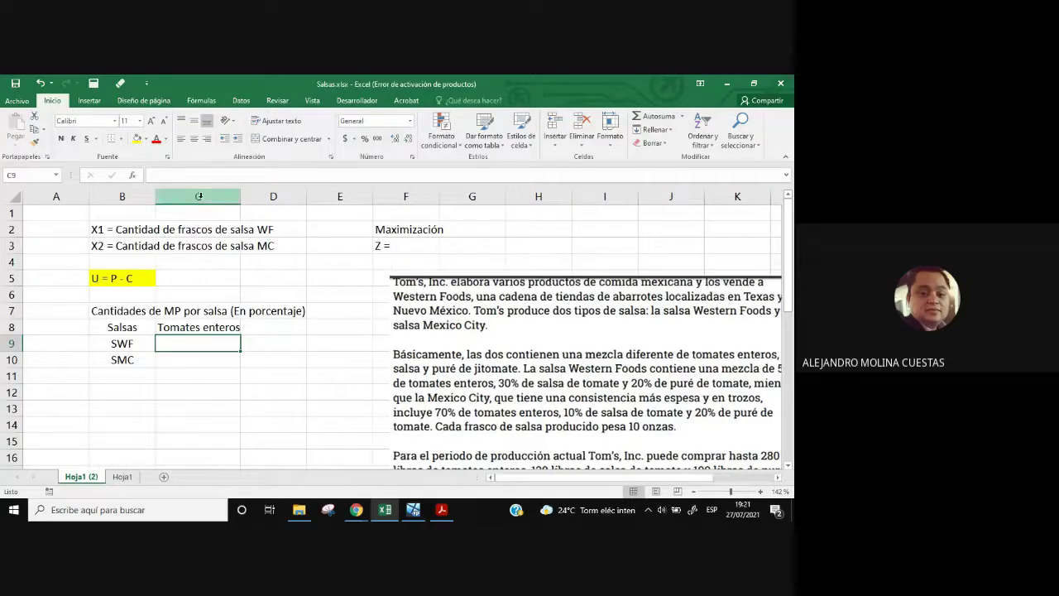
{"action": "key", "text": "ctrl+z"}
- Enter the ingredient headers "Salsa T" in D8 and "Pure T" in E8
{"action": "left_click", "coordinate": [248, 372]}
{"action": "key", "text": "Up"}
{"action": "key", "text": "Up"}
{"action": "key", "text": "Up"}
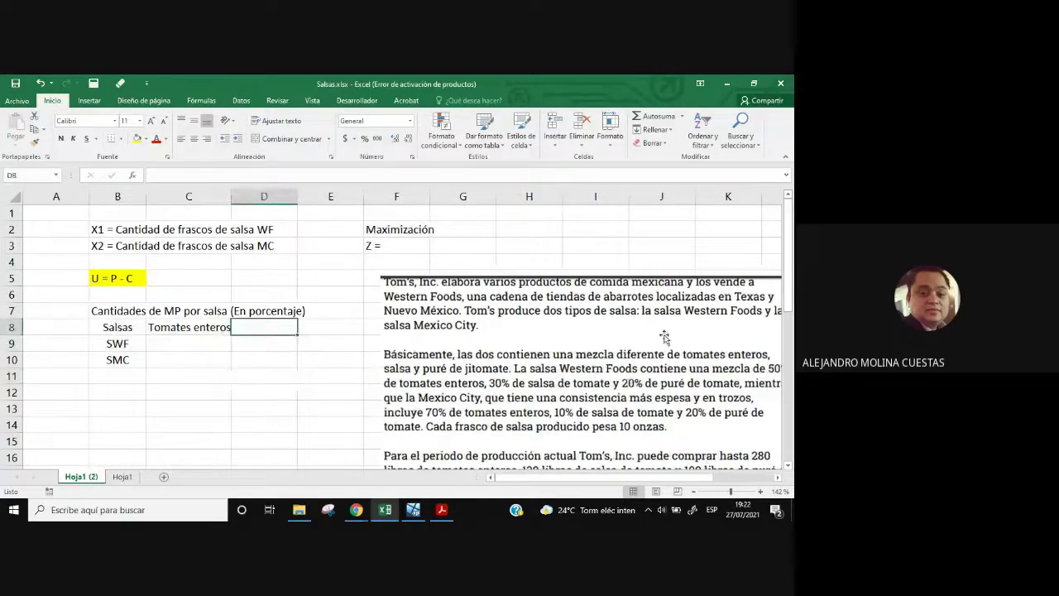
{"action": "mouse_move", "coordinate": [571, 485]}
{"action": "left_mouse_down"}
{"action": "mouse_move", "coordinate": [581, 485]}
{"action": "mouse_move", "coordinate": [573, 485]}
{"action": "left_mouse_up"}
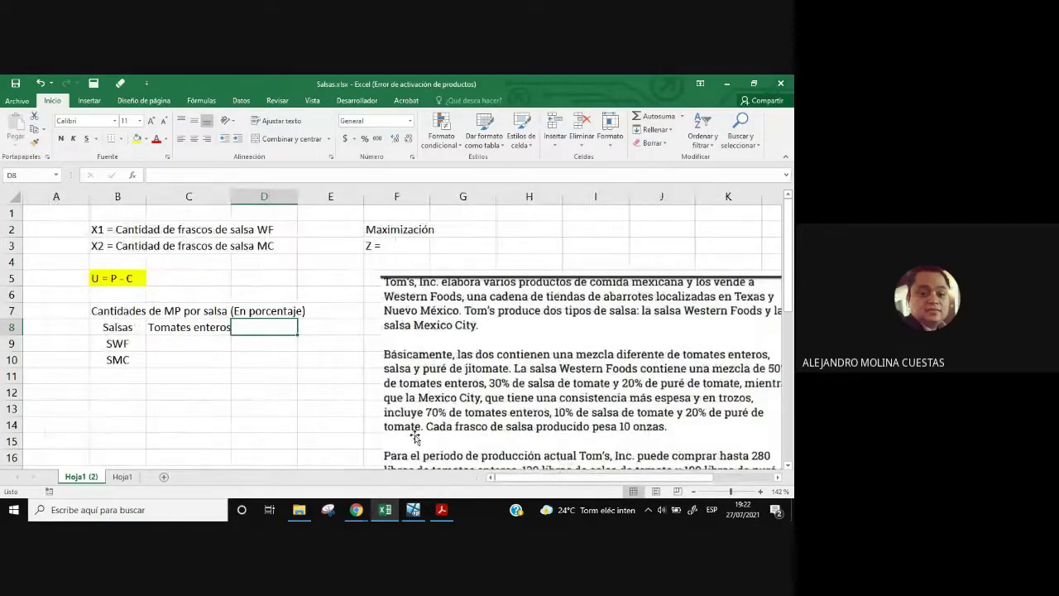
{"action": "type", "text": "S"}
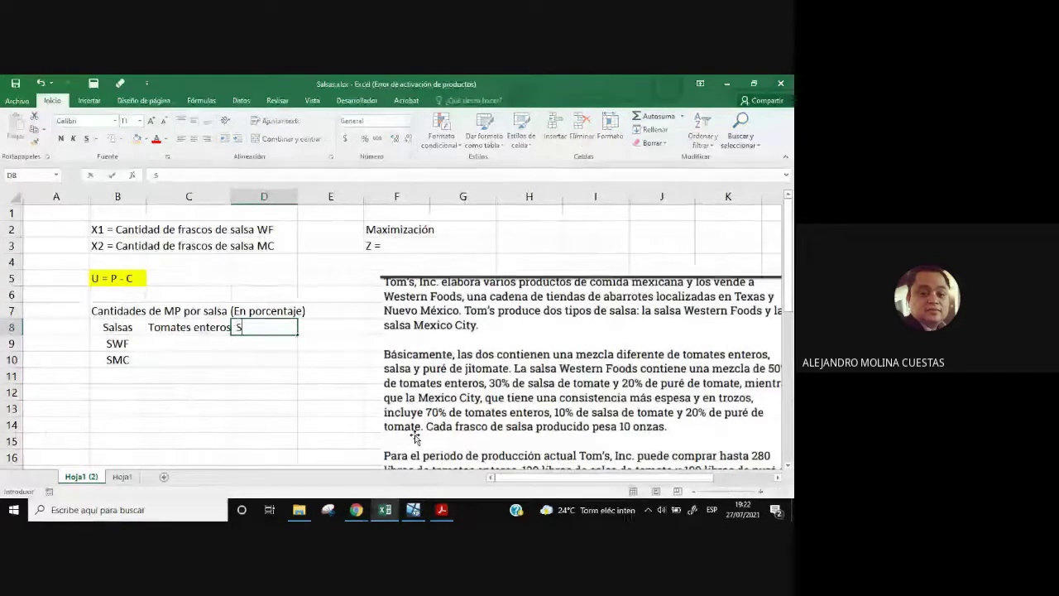
{"action": "type", "text": "alsa T"}
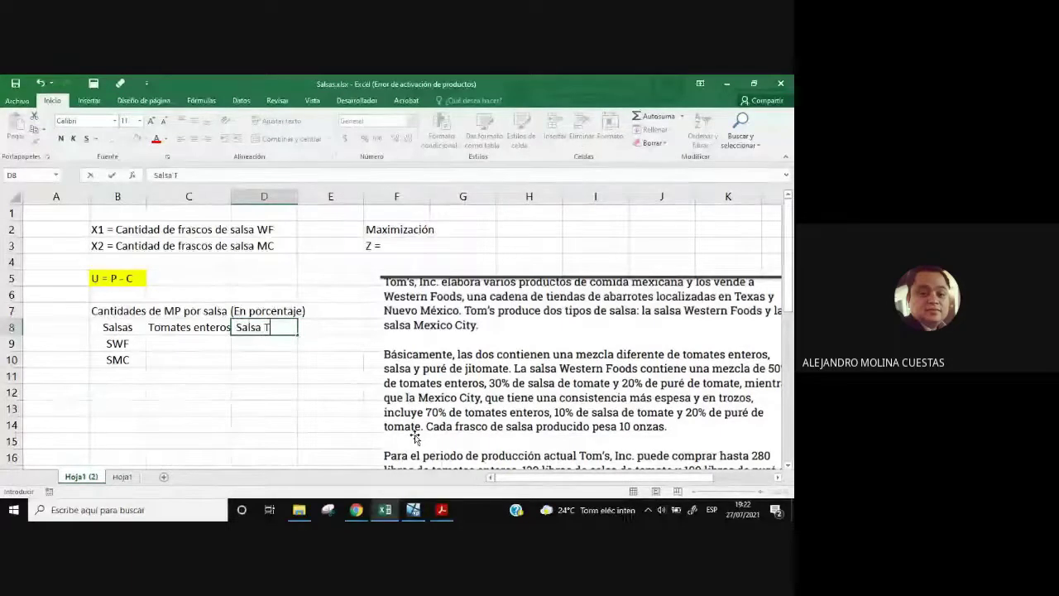
{"action": "key", "text": "Tab"}
{"action": "type", "text": "Pur"}
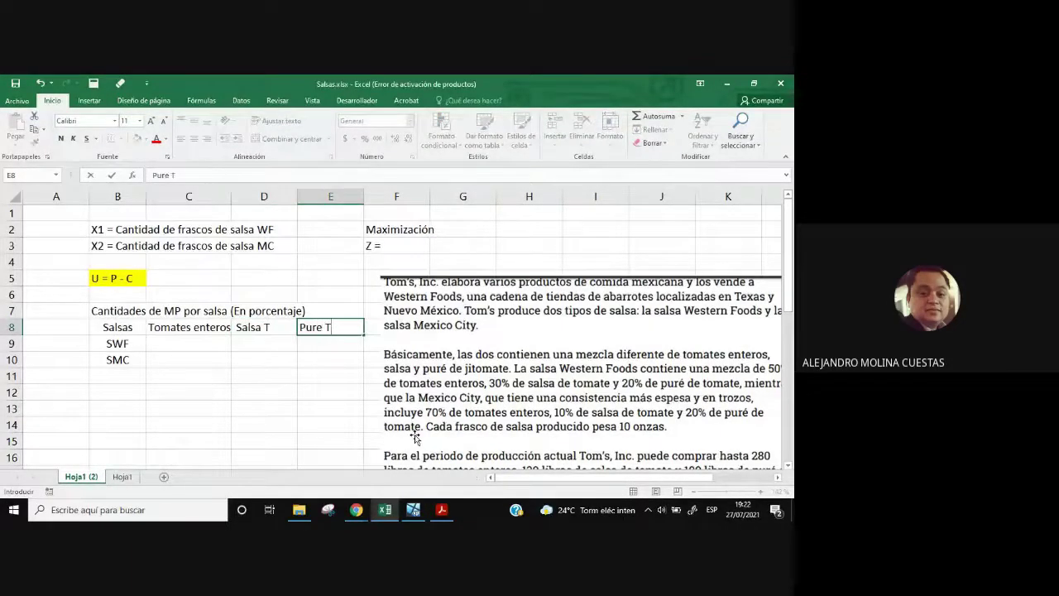
- Narrow columns D and E to fit their short headers
{"action": "left_click", "coordinate": [244, 380]}
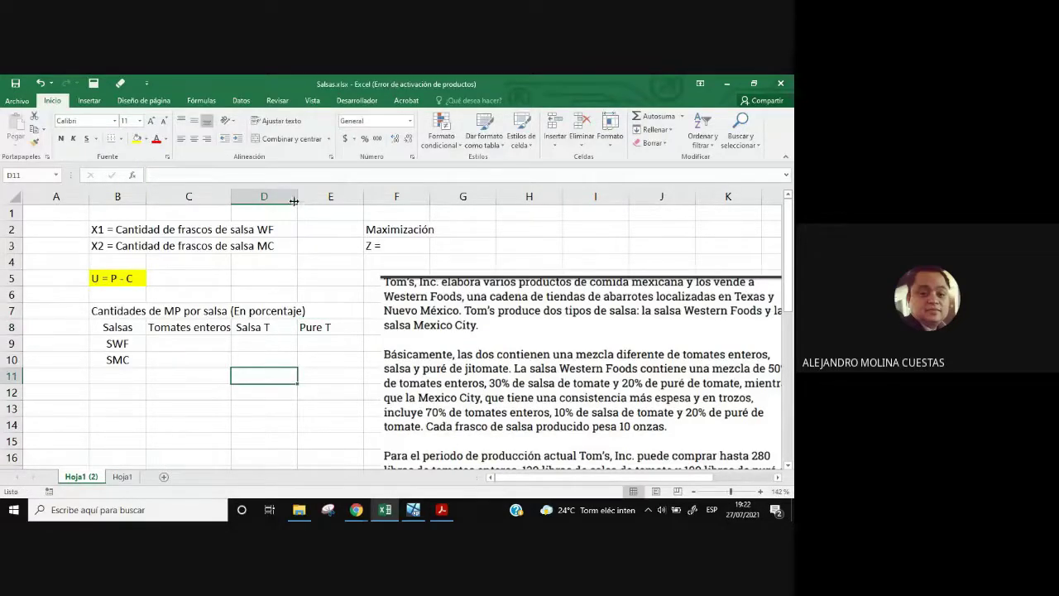
{"action": "left_click_drag", "start_coordinate": [294, 201], "coordinate": [281, 209]}
{"action": "left_click_drag", "start_coordinate": [344, 199], "coordinate": [328, 200]}
- Shorten the header in C8 to "T enteros" and narrow column C accordingly
{"action": "left_click", "coordinate": [220, 329]}
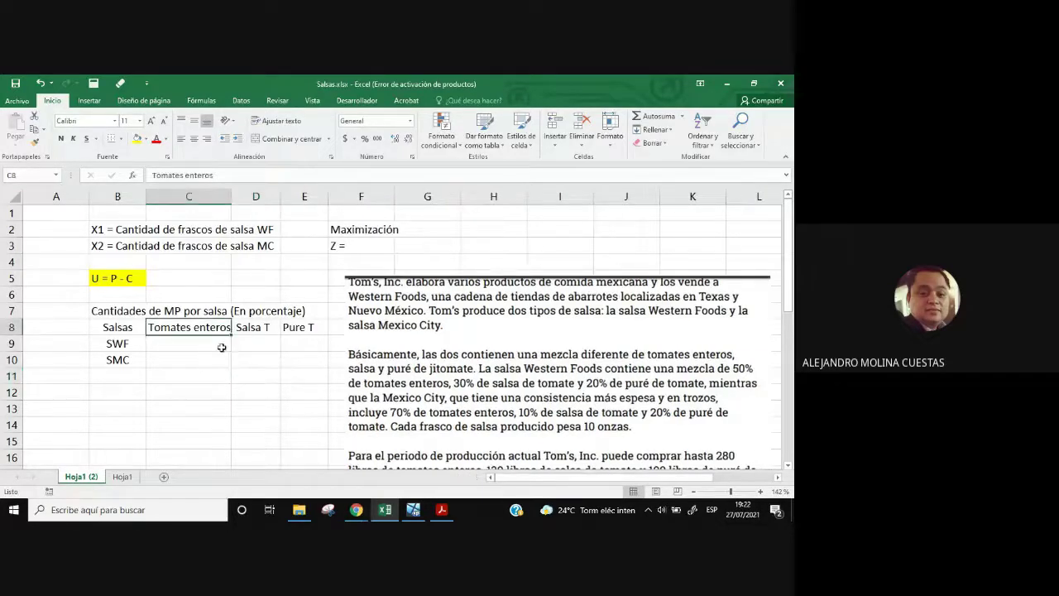
{"action": "double_click", "coordinate": [163, 328]}
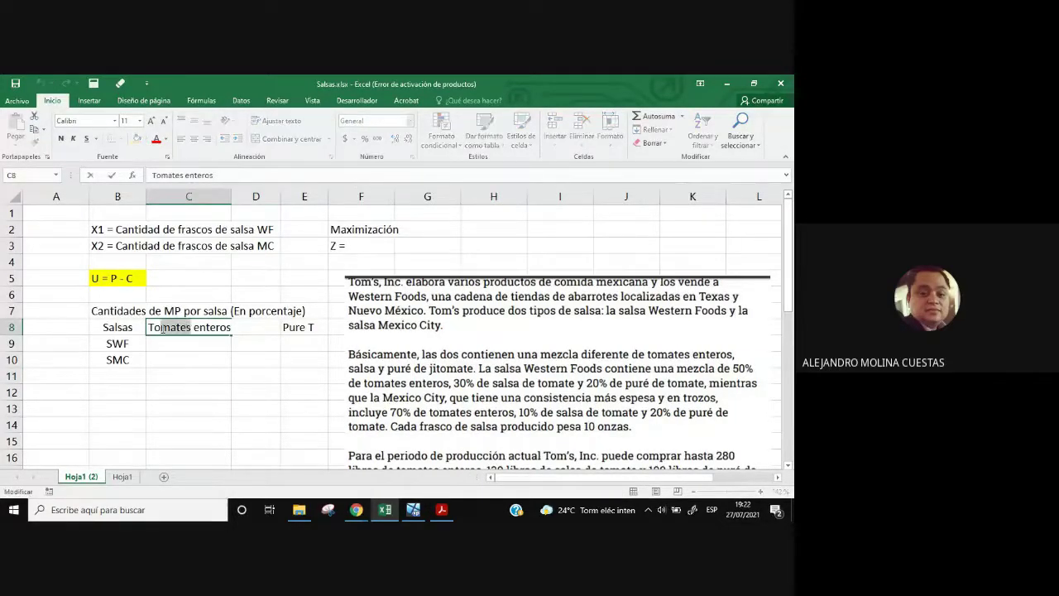
{"action": "key", "text": "BackSpace"}
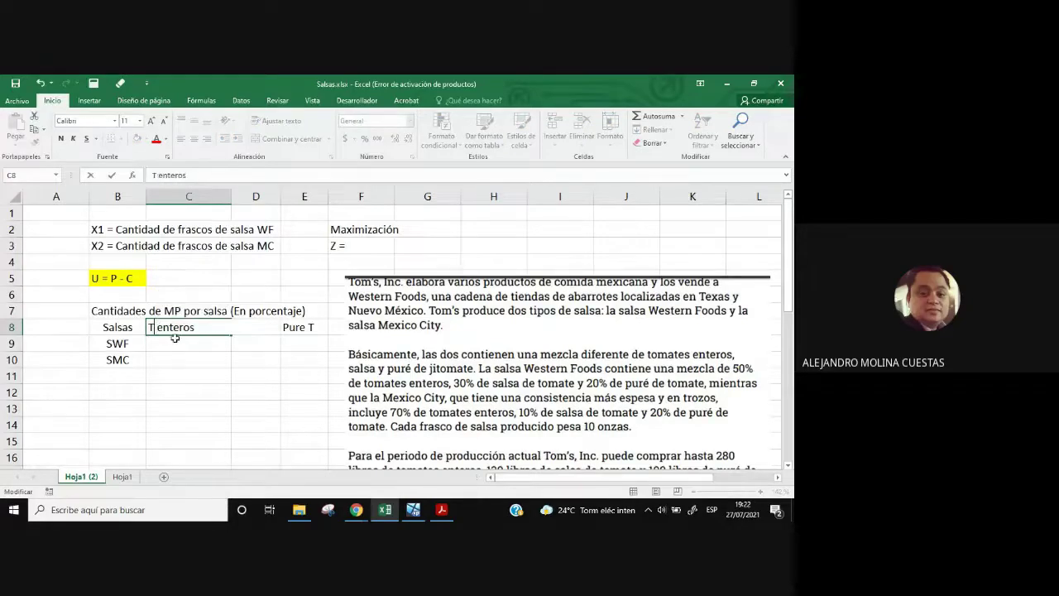
{"action": "key", "text": "Return"}
{"action": "left_click", "coordinate": [214, 384]}
{"action": "left_click", "coordinate": [196, 328]}
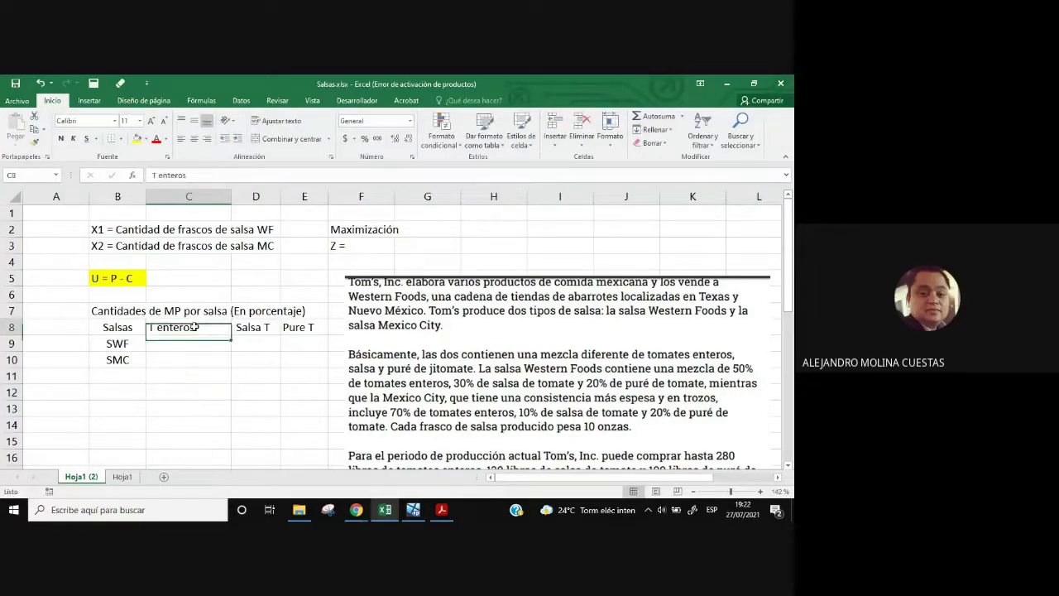
{"action": "left_click_drag", "start_coordinate": [232, 196], "coordinate": [218, 196]}
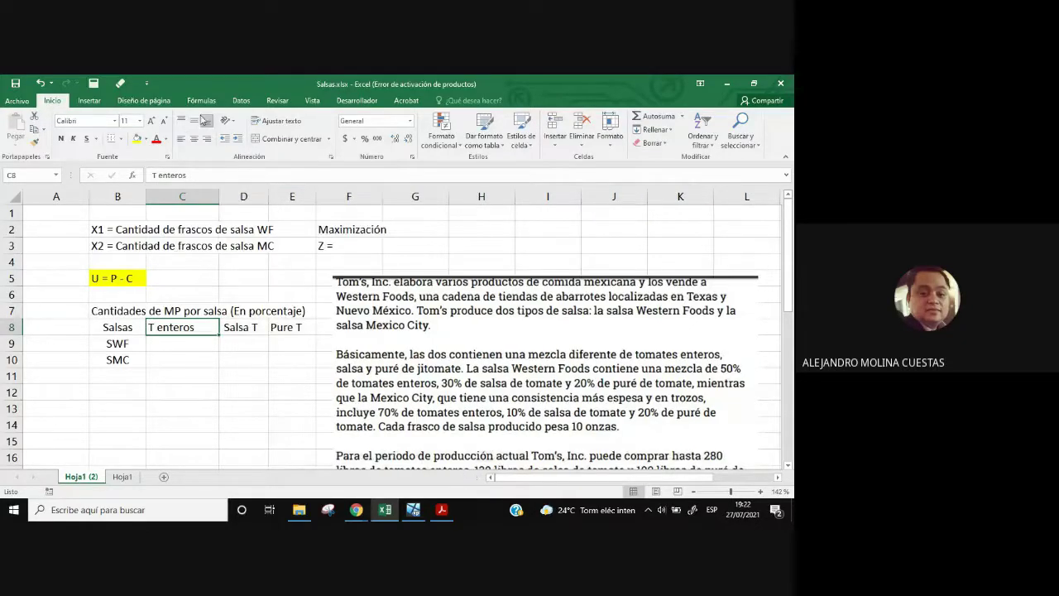
- Center the header in C8 and make the header row B8:E8 bold and italic
{"action": "left_click", "coordinate": [194, 138]}
{"action": "left_click_drag", "start_coordinate": [292, 328], "coordinate": [112, 327]}
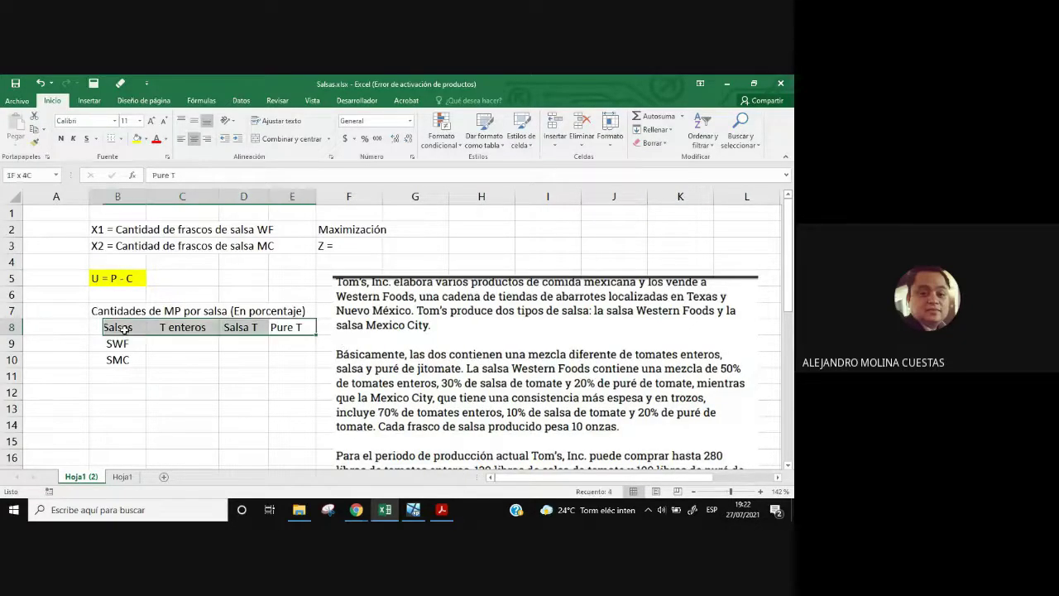
{"action": "left_click", "coordinate": [61, 138]}
{"action": "left_click", "coordinate": [74, 139]}
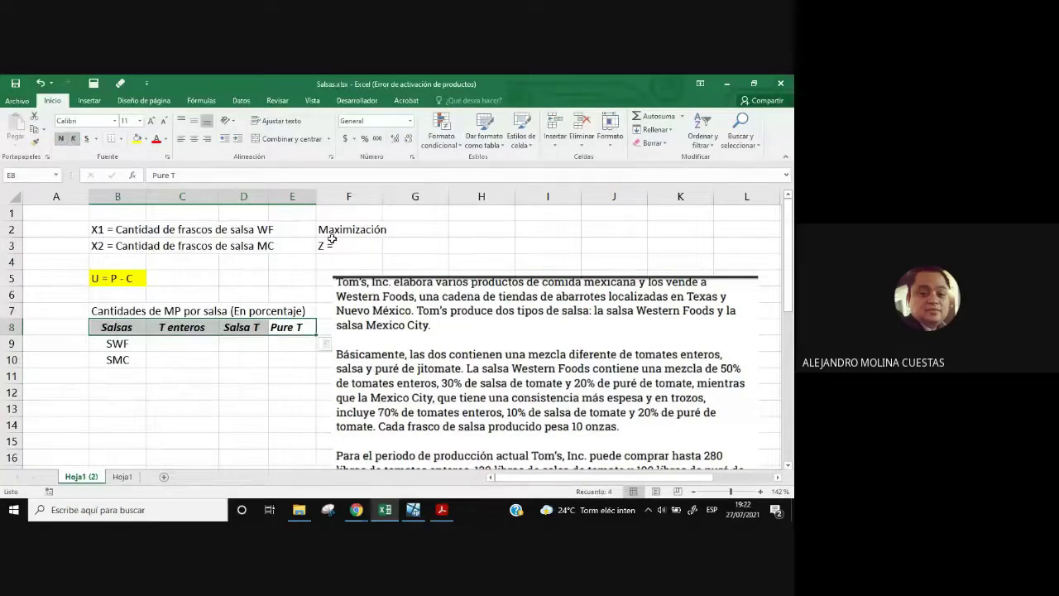
- Move the problem statement picture clear of the table and fill the header row B8:E8 with light blue
{"action": "left_click_drag", "start_coordinate": [406, 267], "coordinate": [473, 251]}
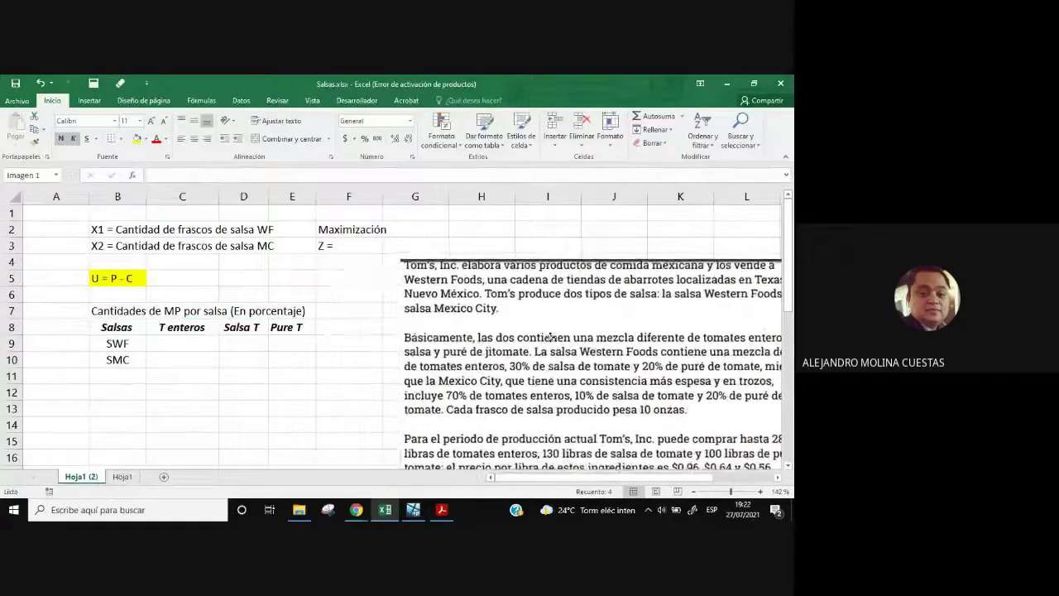
{"action": "left_click", "coordinate": [114, 328]}
{"action": "left_click_drag", "start_coordinate": [114, 328], "coordinate": [285, 330]}
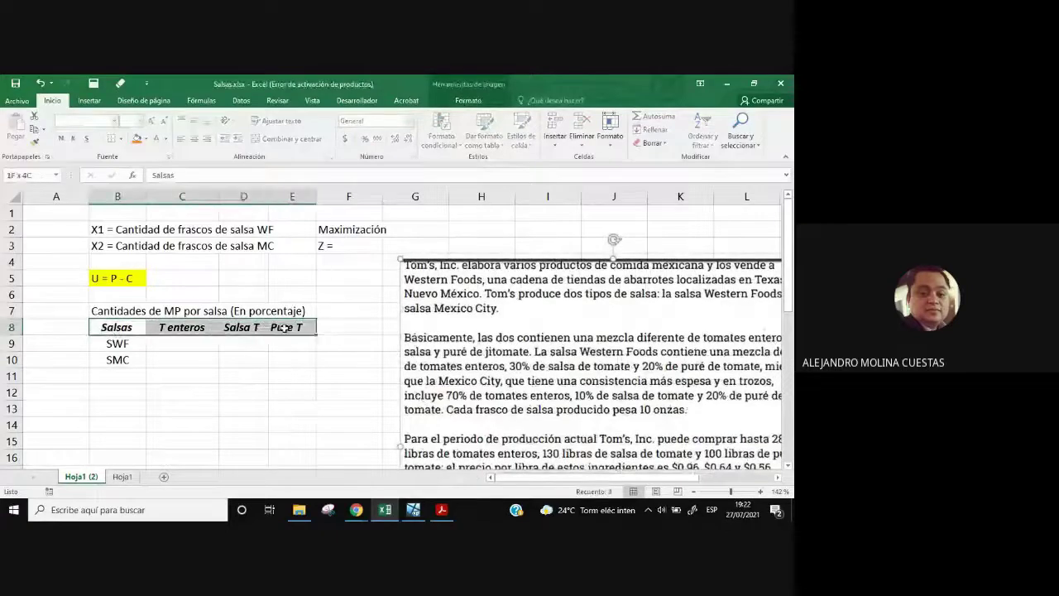
{"action": "left_click", "coordinate": [146, 139]}
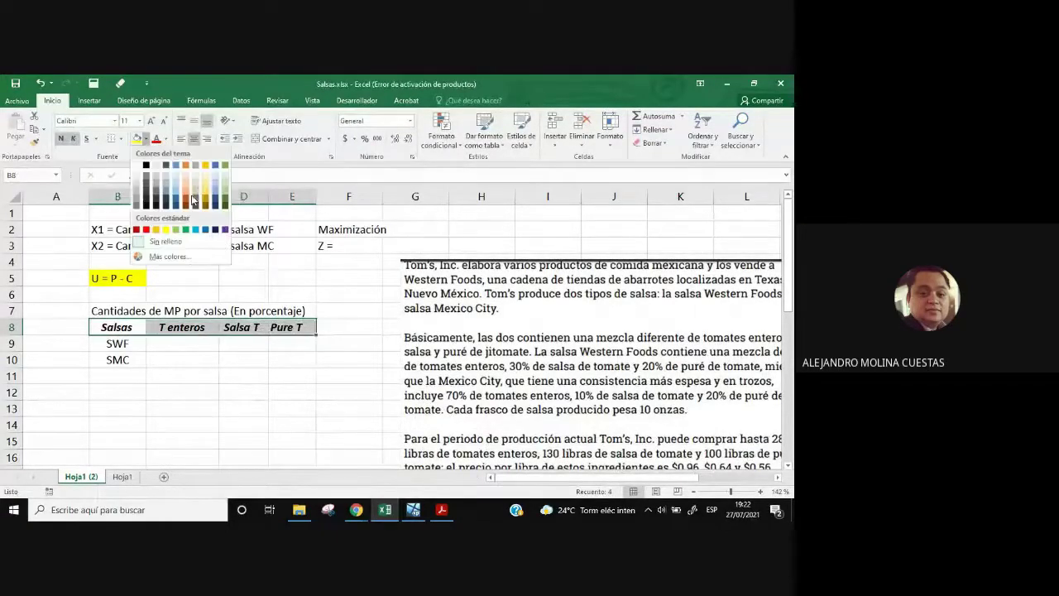
{"action": "left_click", "coordinate": [215, 185]}
{"action": "left_click", "coordinate": [291, 391]}
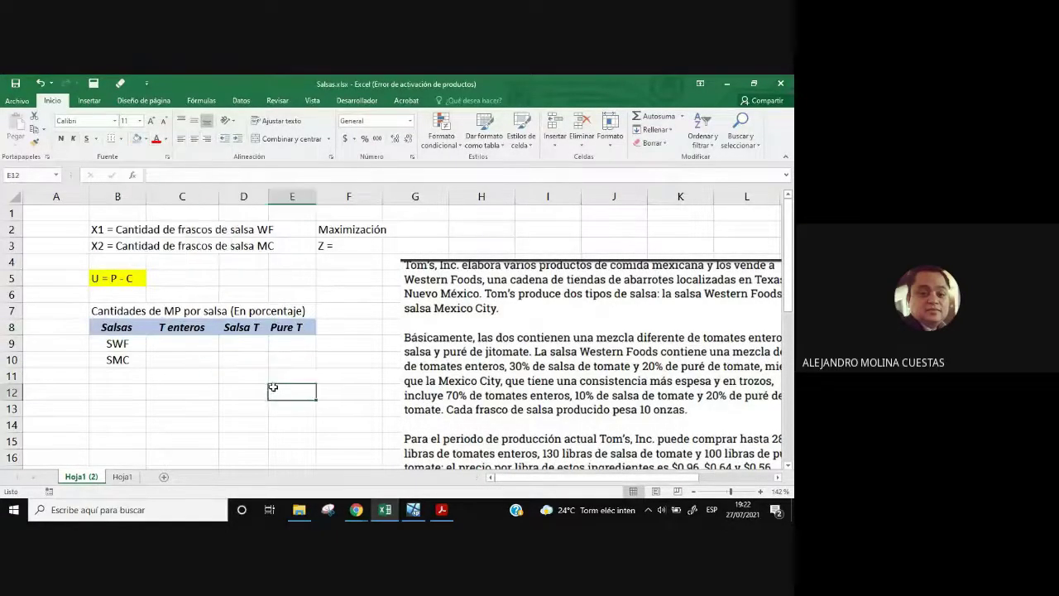
- Reposition the problem statement picture beside the table and enter the SWF proportions 0.5, 0.3 and 0.2 in C9:E9
{"action": "left_click_drag", "start_coordinate": [606, 401], "coordinate": [583, 383]}
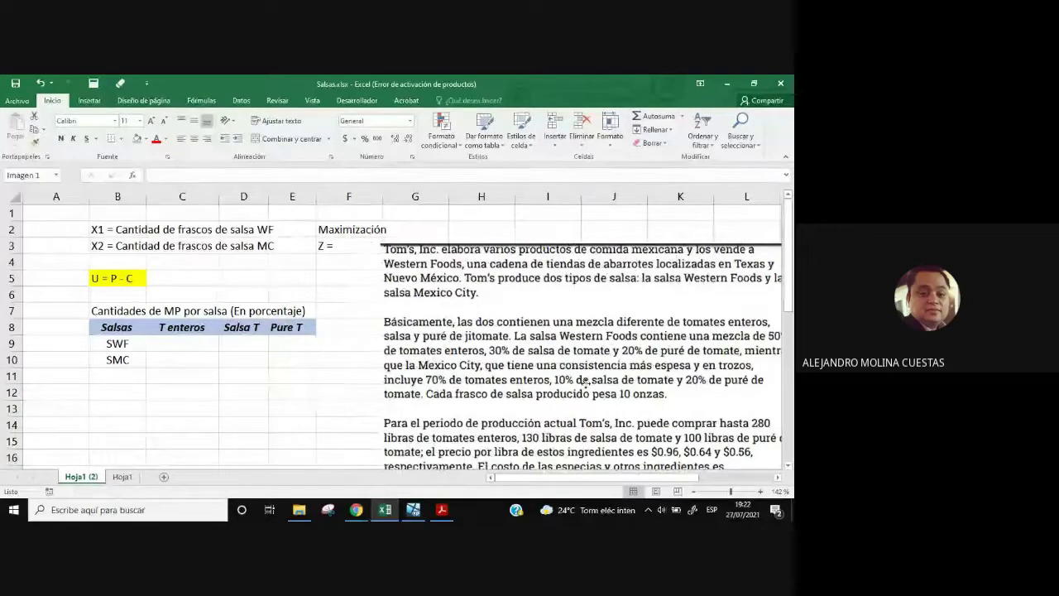
{"action": "left_click_drag", "start_coordinate": [584, 382], "coordinate": [566, 378]}
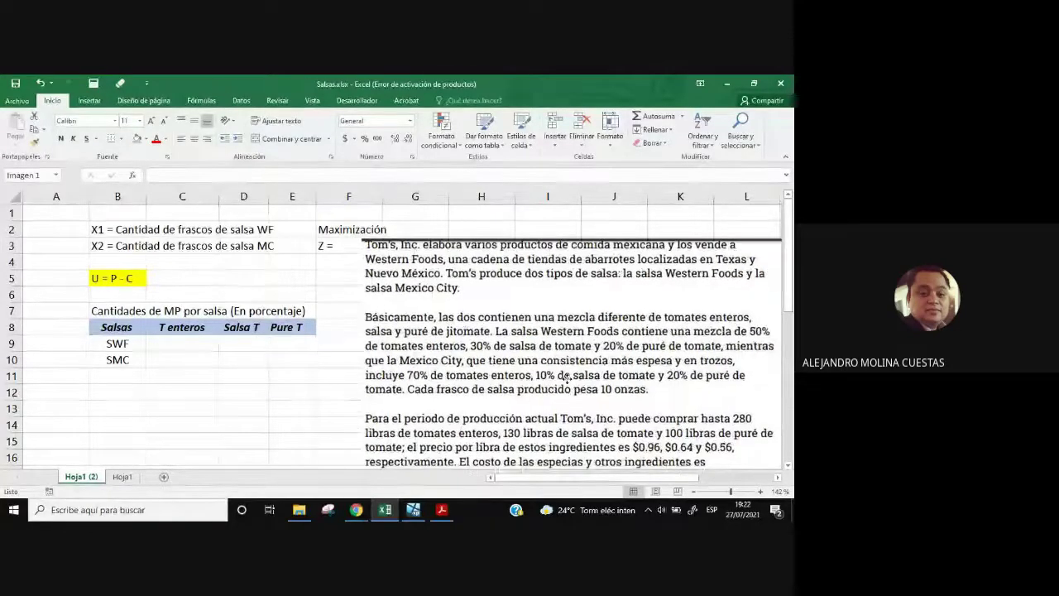
{"action": "left_click", "coordinate": [175, 346]}
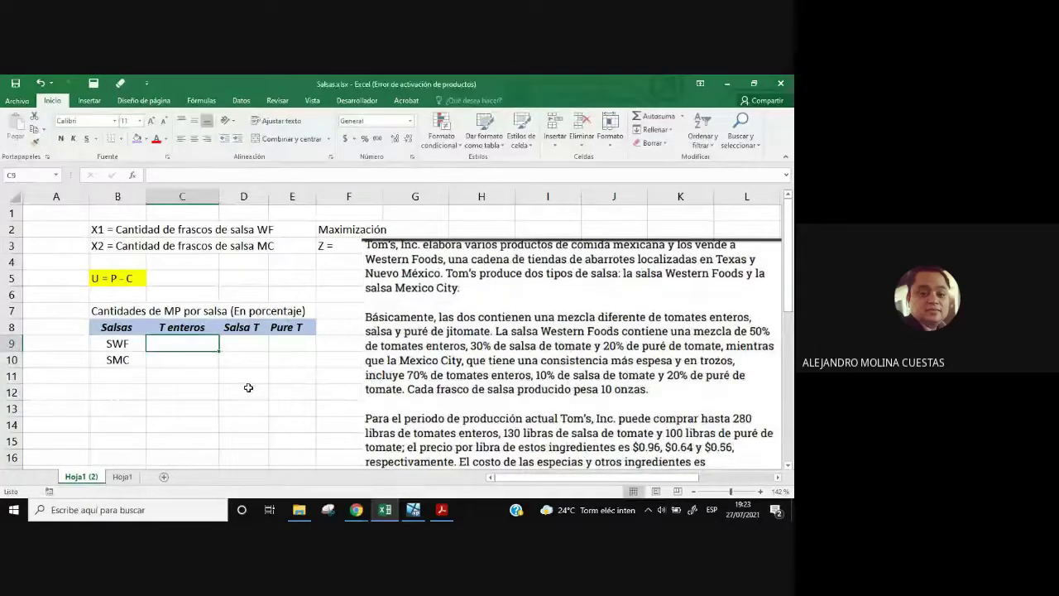
{"action": "type", "text": "0.5"}
{"action": "key", "text": "Tab"}
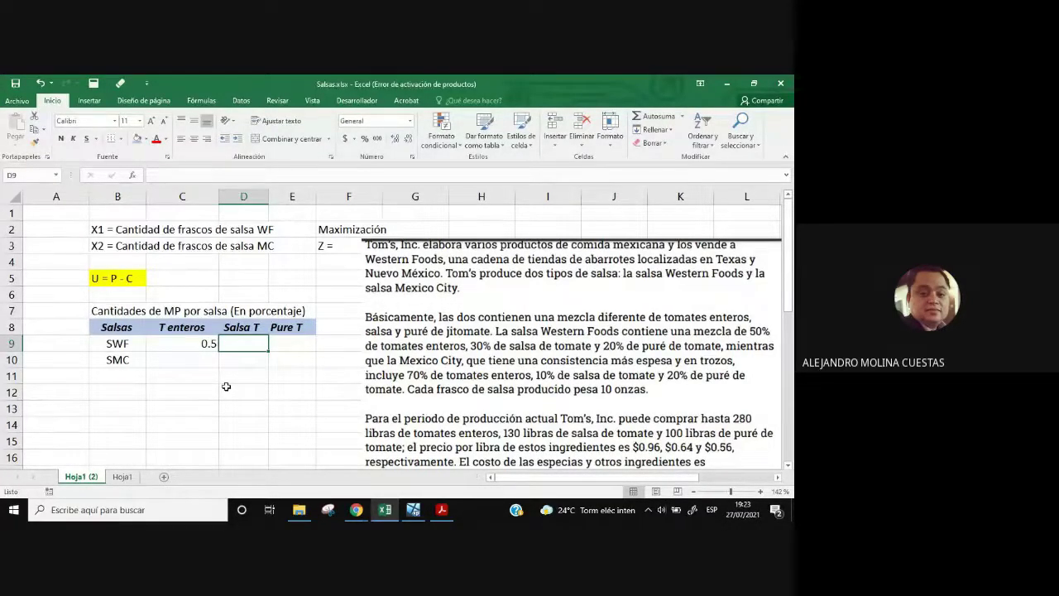
{"action": "type", "text": "0.3"}
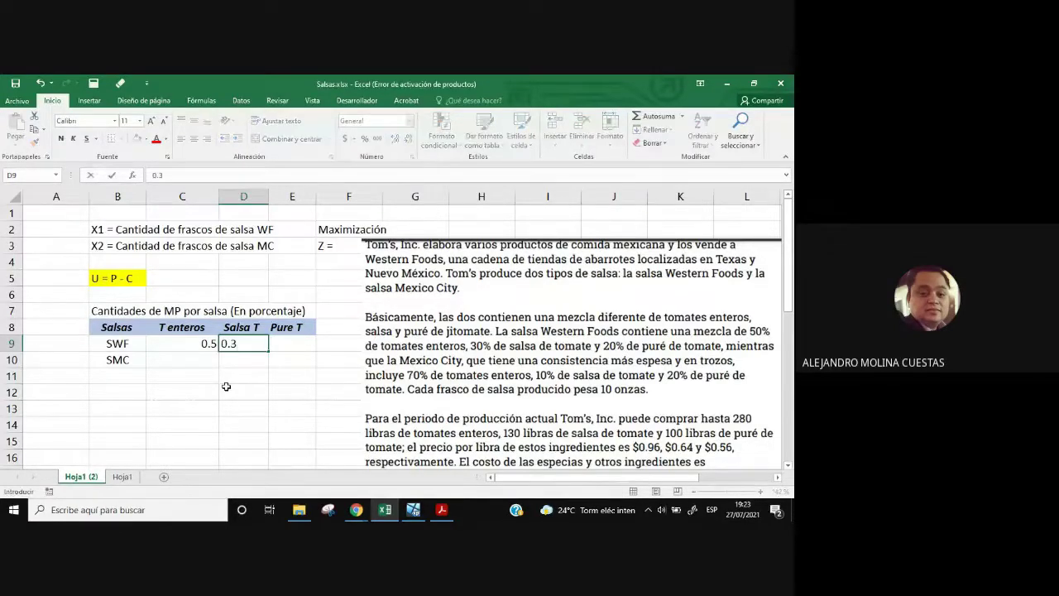
{"action": "key", "text": "Tab"}
{"action": "type", "text": "0."}
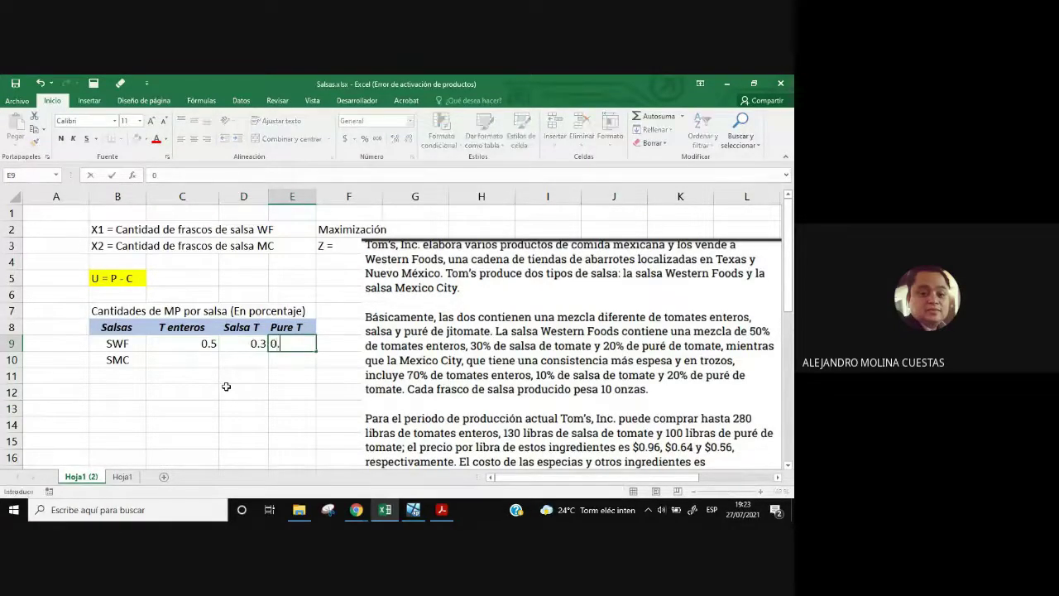
{"action": "type", "text": "2"}
{"action": "key", "text": "Return"}
- Enter the SMC proportions 0.7, 0.1 and 0.2 in C10:E10
{"action": "key", "text": "Left"}
{"action": "key", "text": "Left"}
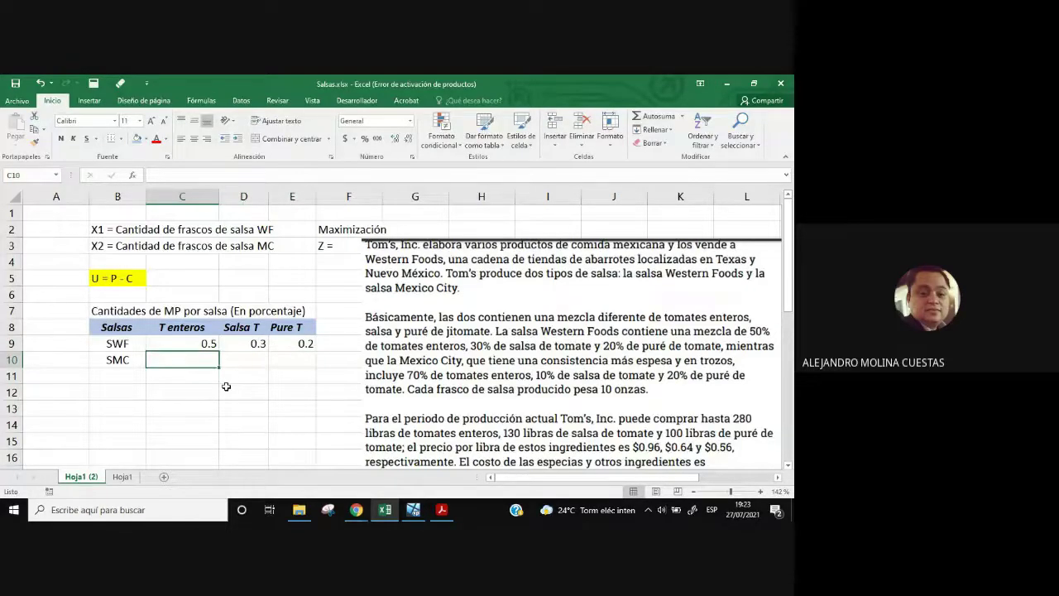
{"action": "type", "text": "0.7"}
{"action": "key", "text": "Right"}
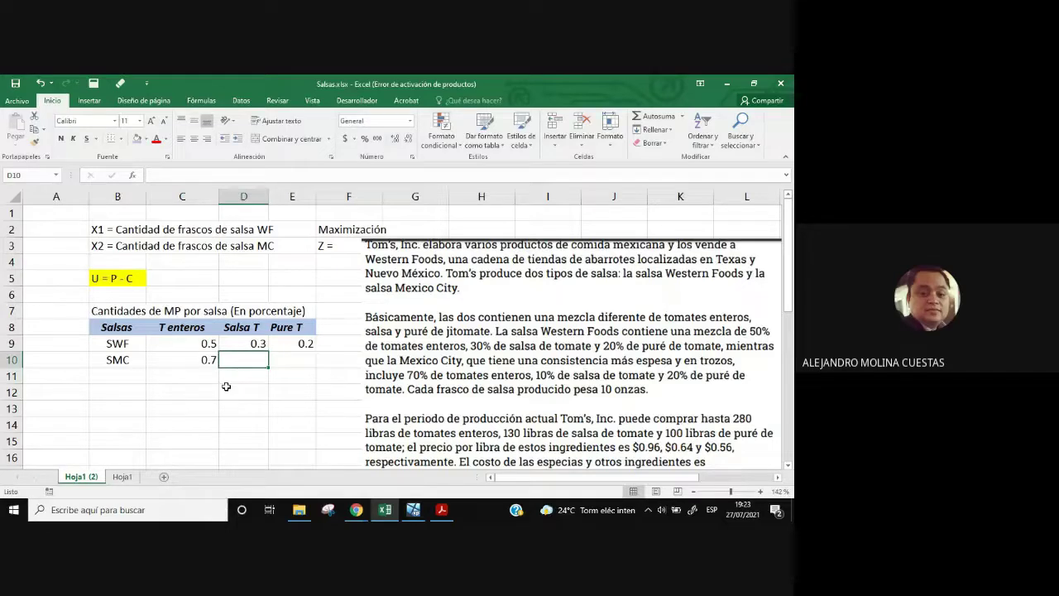
{"action": "type", "text": "0.1"}
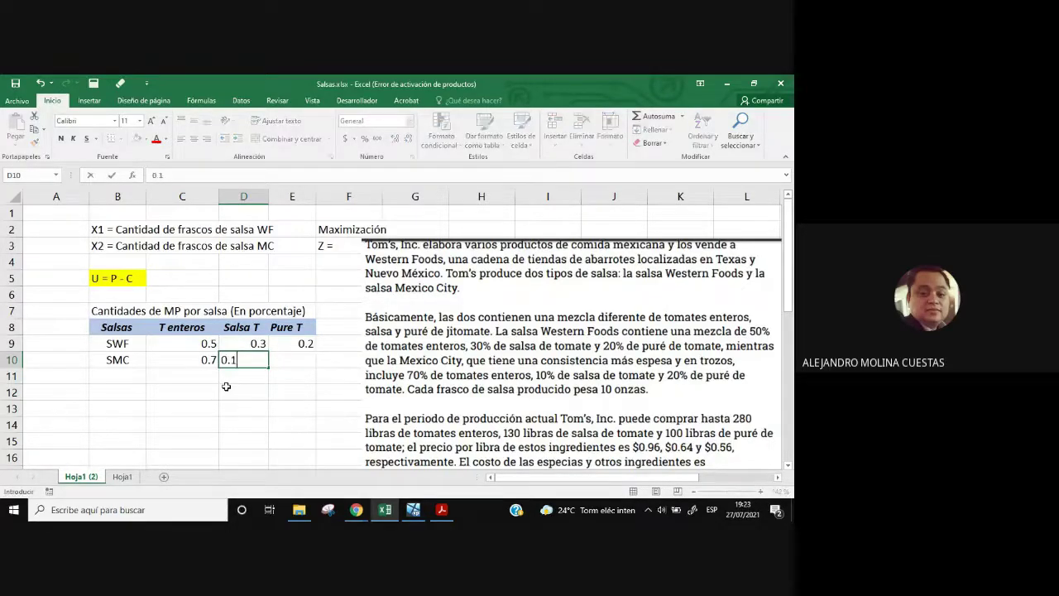
{"action": "key", "text": "Right"}
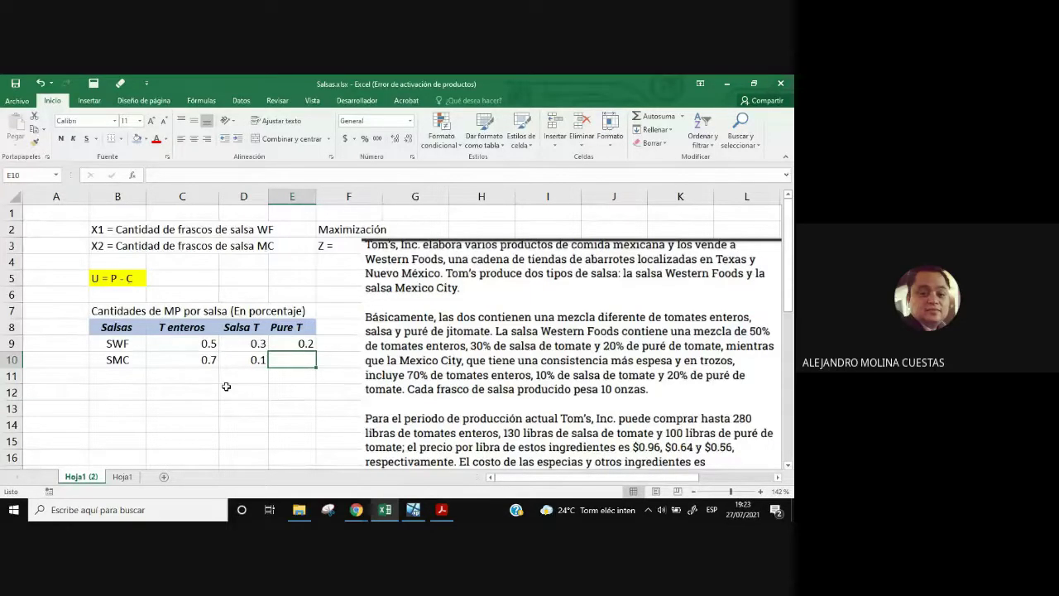
{"action": "type", "text": "0.2"}
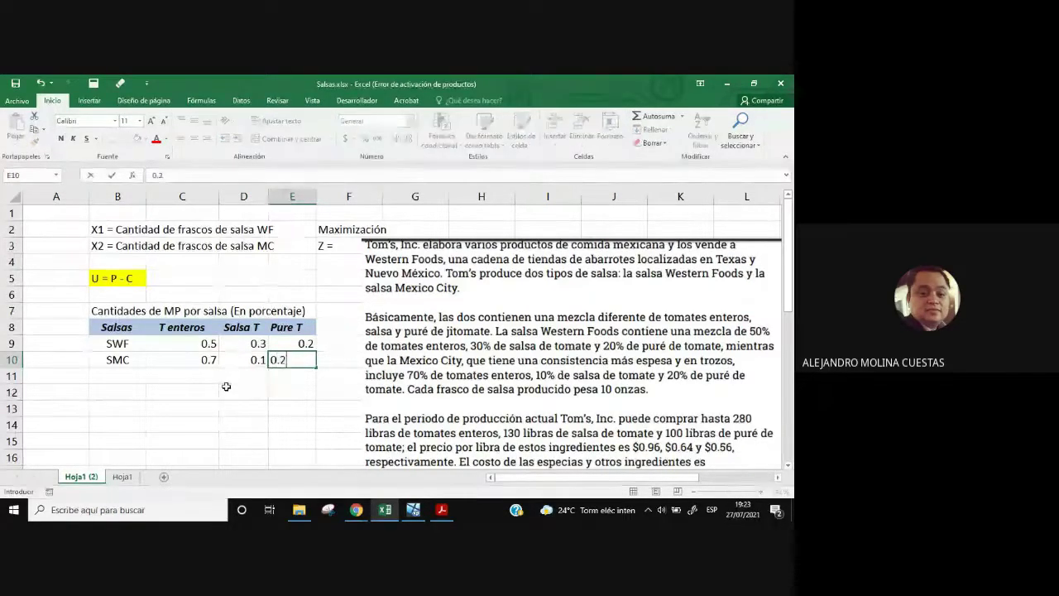
{"action": "key", "text": "Return"}
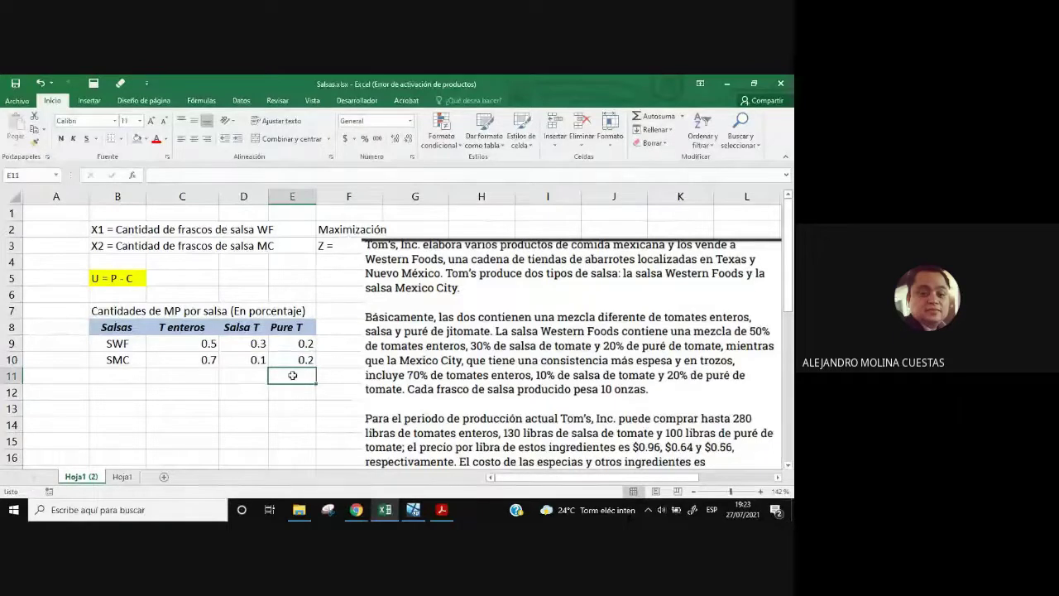
- Format the proportions in C9:E10 as percentages and center them
{"action": "left_click_drag", "start_coordinate": [203, 342], "coordinate": [280, 344]}
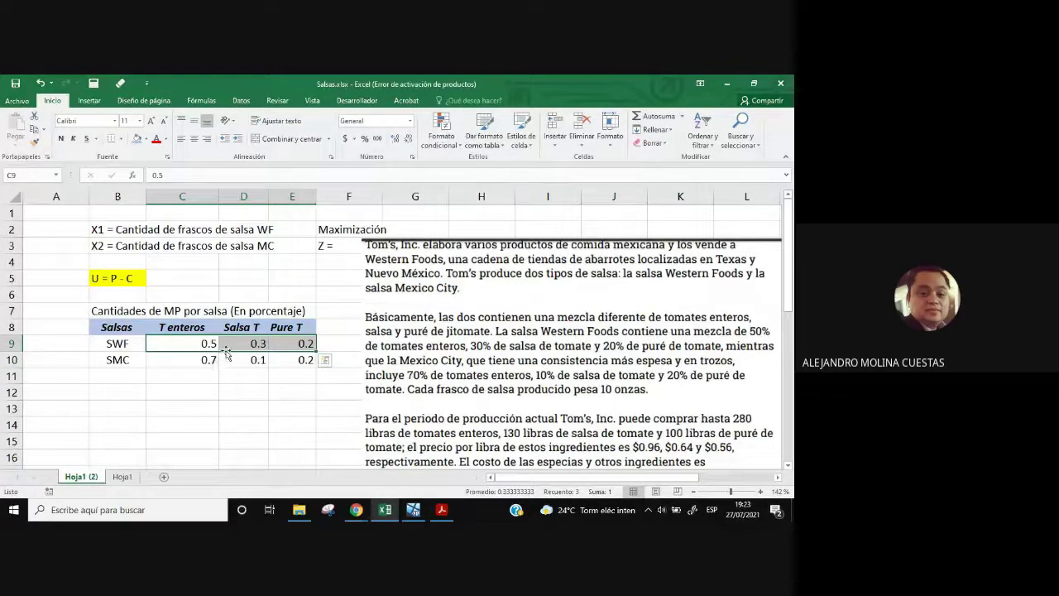
{"action": "left_click", "coordinate": [275, 389]}
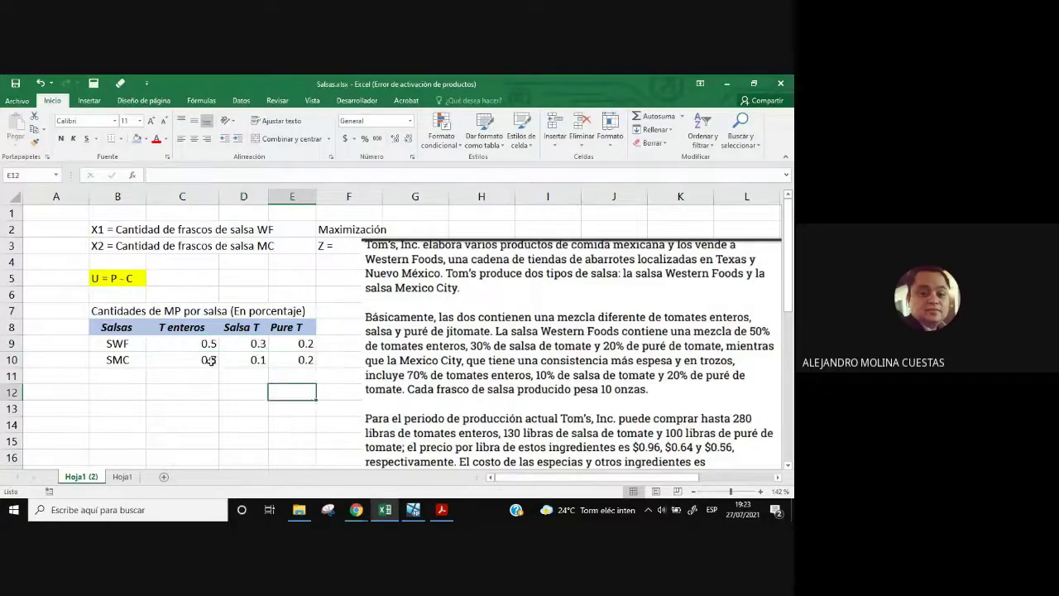
{"action": "mouse_move", "coordinate": [211, 360]}
{"action": "left_mouse_down"}
{"action": "mouse_move", "coordinate": [294, 361]}
{"action": "mouse_move", "coordinate": [190, 361]}
{"action": "left_mouse_up"}
{"action": "left_click", "coordinate": [246, 376]}
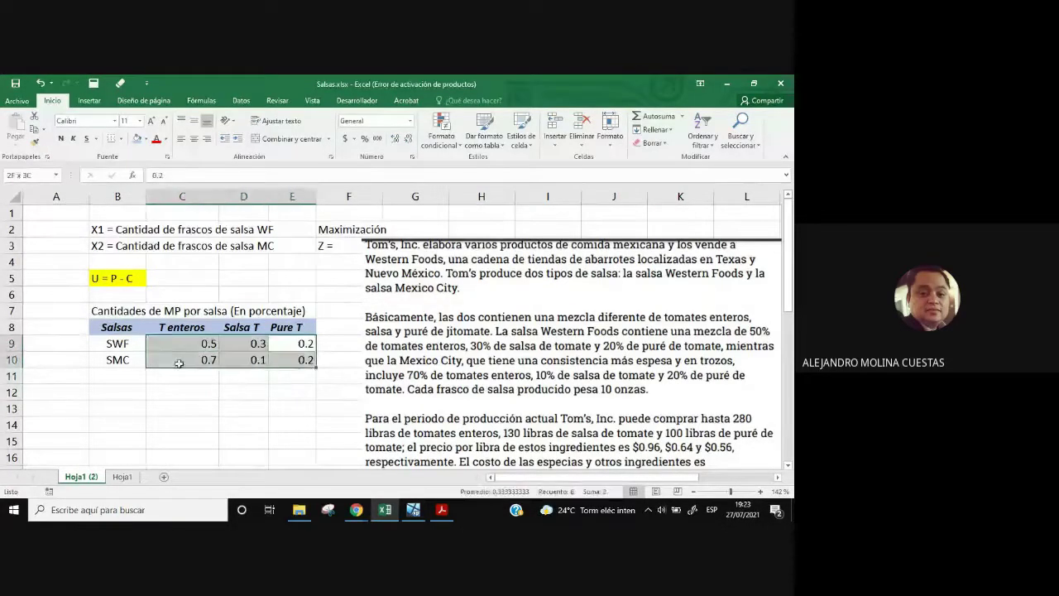
{"action": "left_click", "coordinate": [365, 138]}
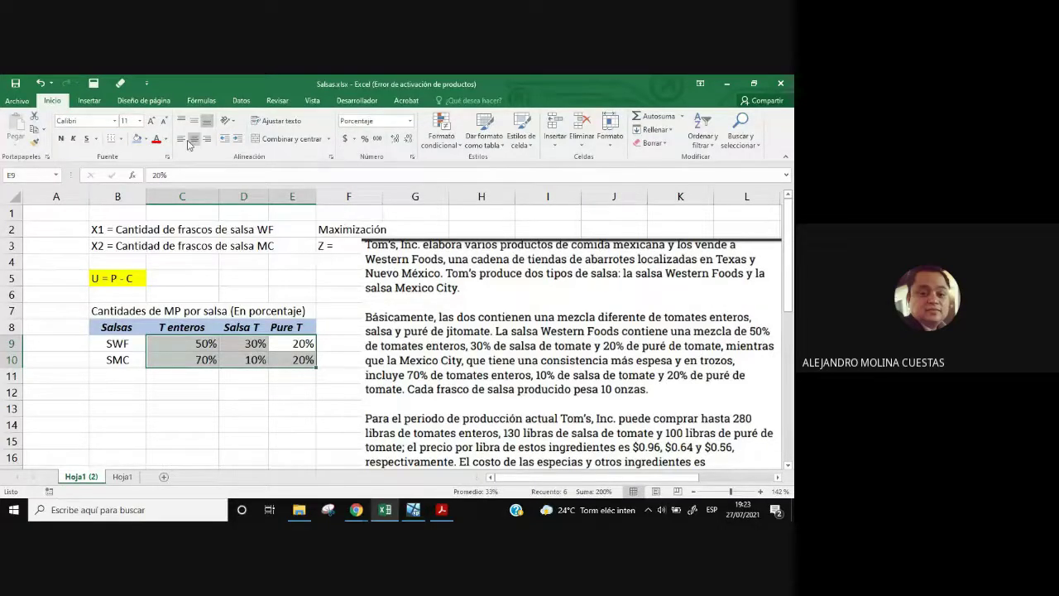
{"action": "left_click", "coordinate": [279, 404]}
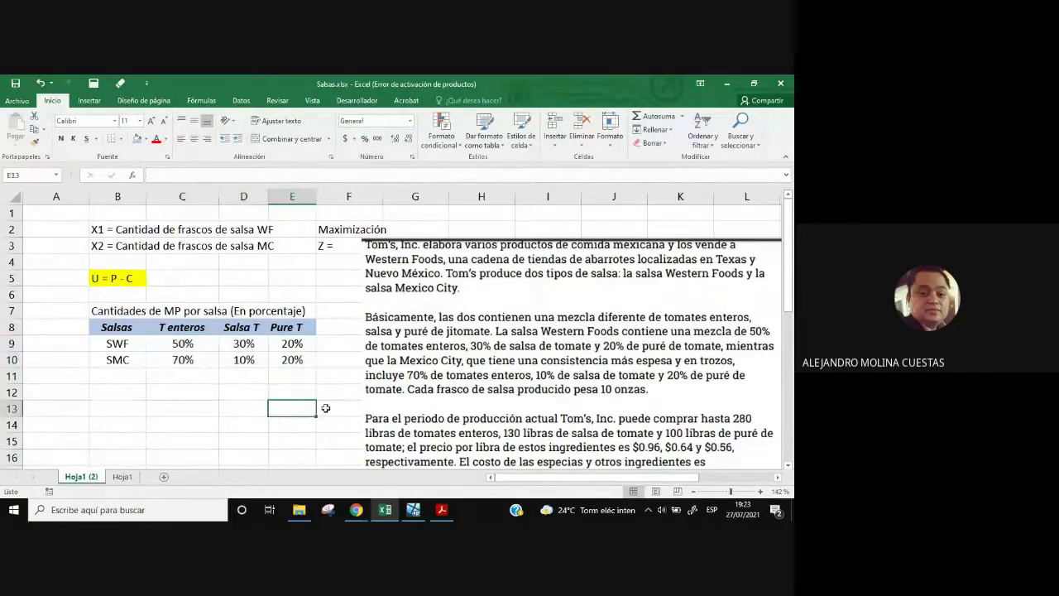
{"action": "left_click_drag", "start_coordinate": [102, 309], "coordinate": [298, 363]}
{"action": "left_click", "coordinate": [273, 408]}
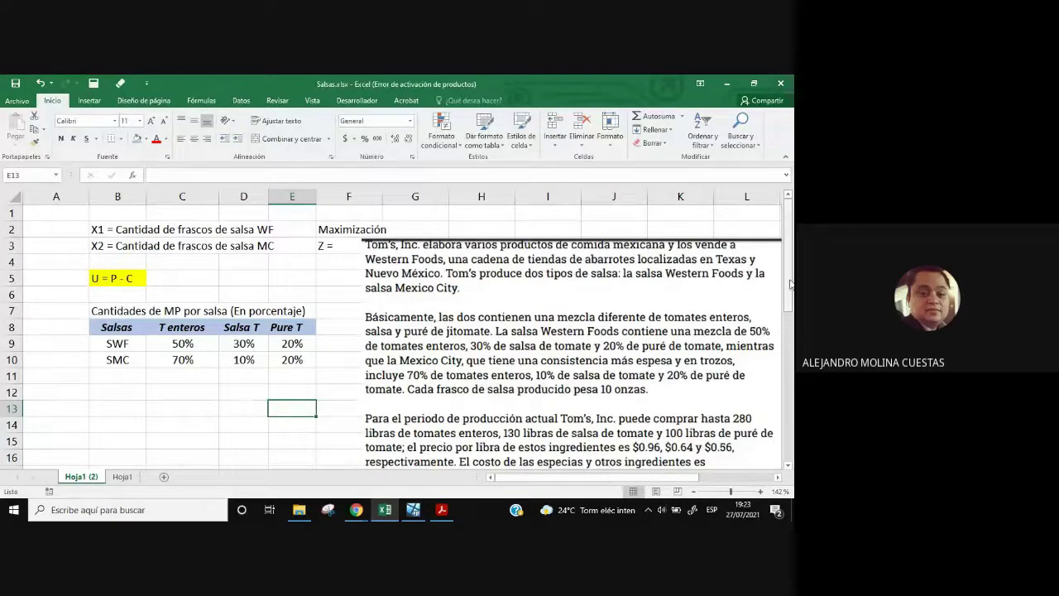
- Copy the whole percentage table B7:E10, including its title, and paste the duplicate starting at B12
{"action": "left_click_drag", "start_coordinate": [791, 283], "coordinate": [791, 325]}
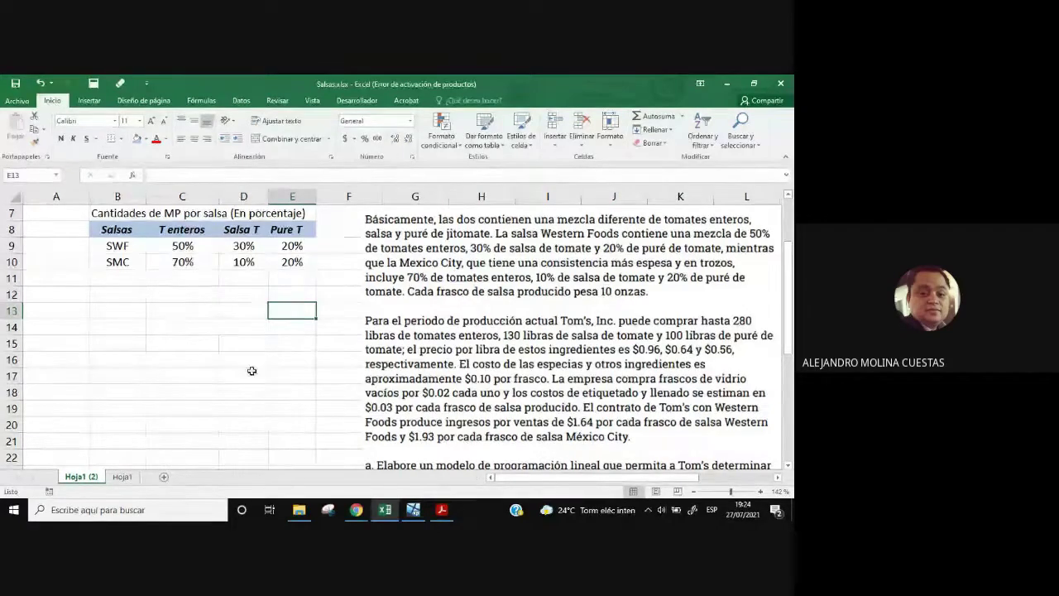
{"action": "scroll", "coordinate": [253, 361], "scroll_direction": "up", "scroll_amount": 1}
{"action": "left_click_drag", "start_coordinate": [97, 261], "coordinate": [282, 309]}
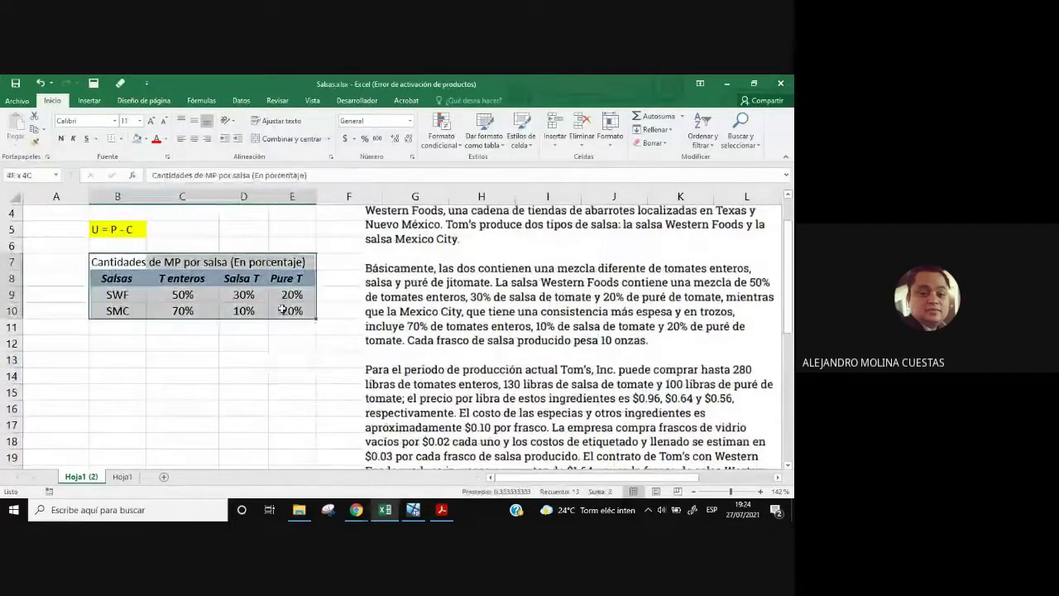
{"action": "key", "text": "ctrl+c"}
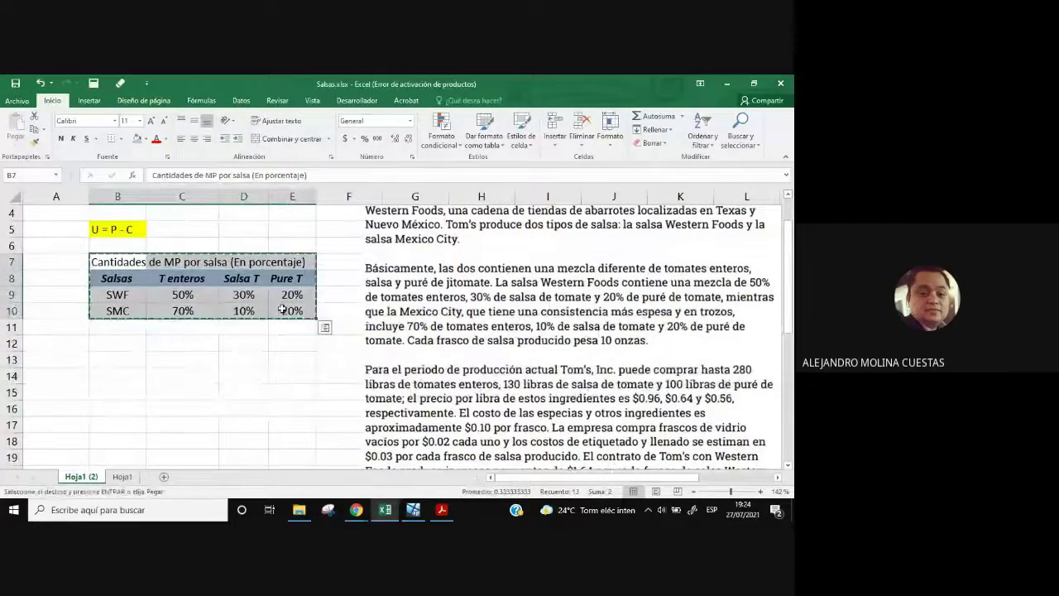
{"action": "left_click", "coordinate": [124, 345]}
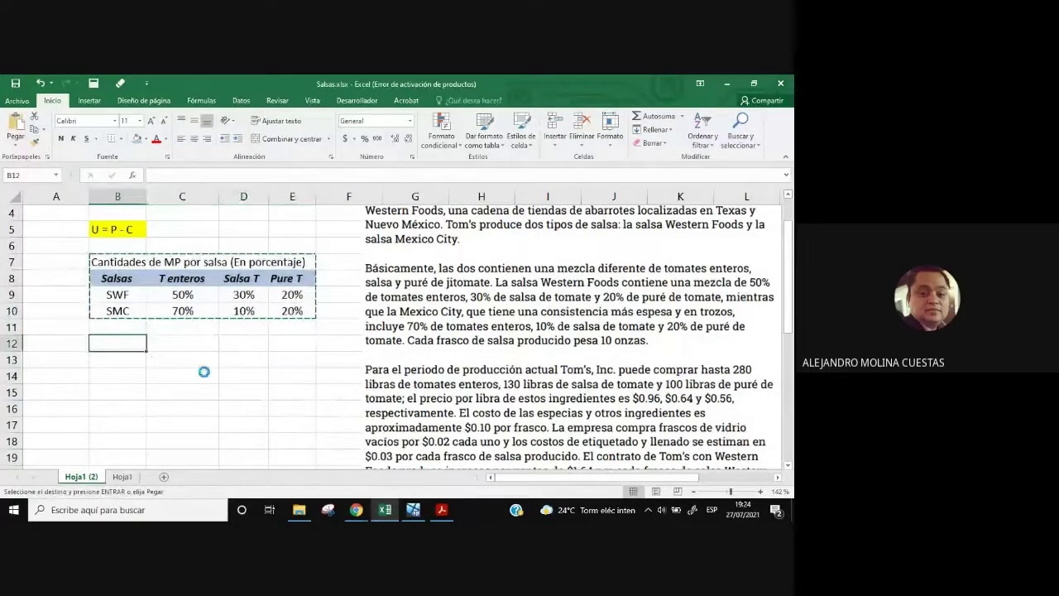
{"action": "key", "text": "ctrl+v"}
{"action": "key", "text": "Escape"}
{"action": "left_click", "coordinate": [247, 427]}
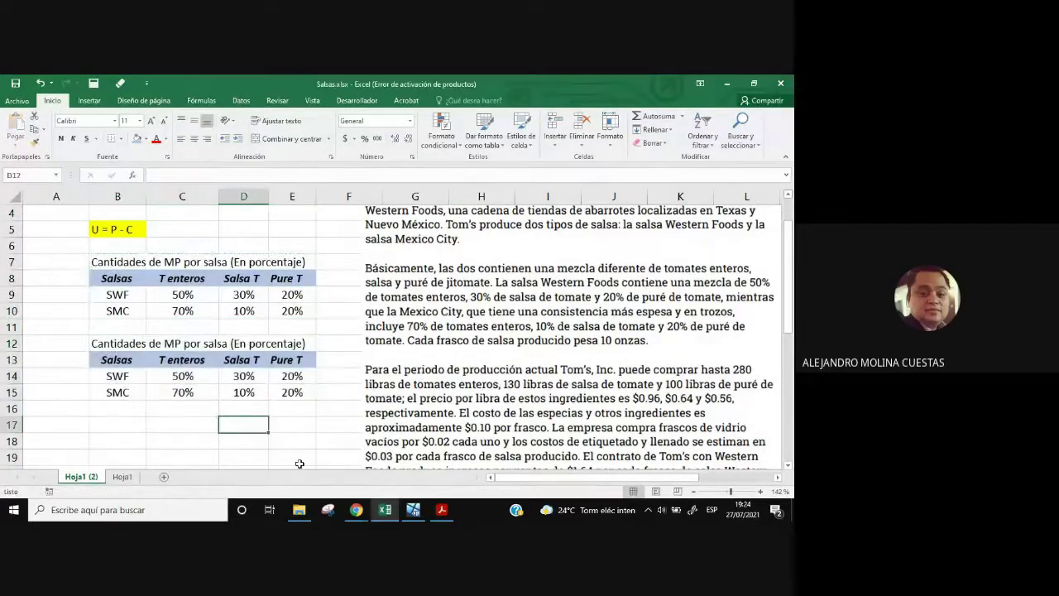
- Enter the label "El Frasco" in A12 and the jar weight 10 in A13
{"action": "left_click", "coordinate": [40, 342]}
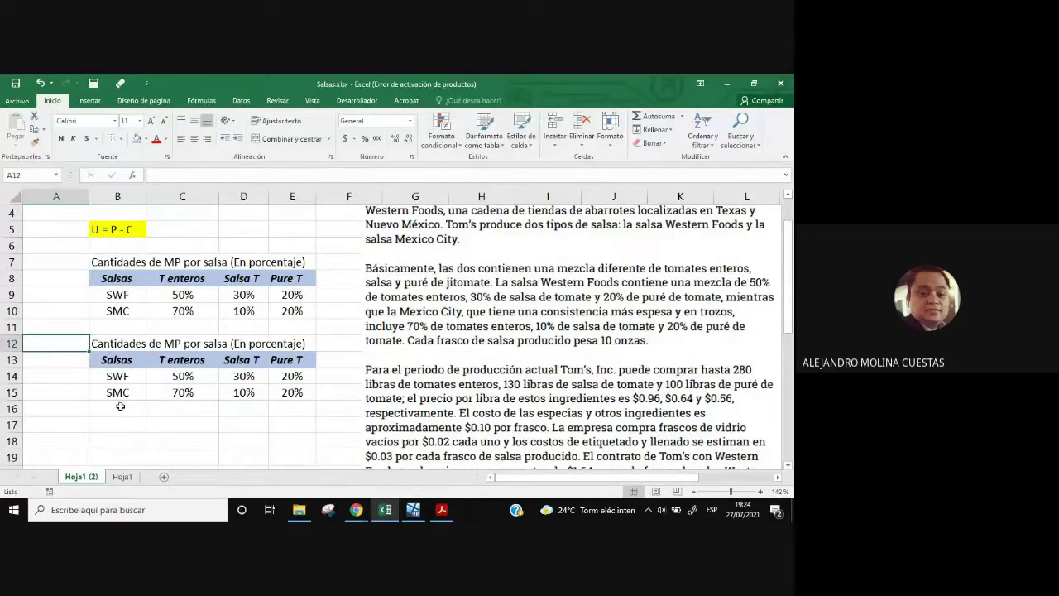
{"action": "type", "text": "El"}
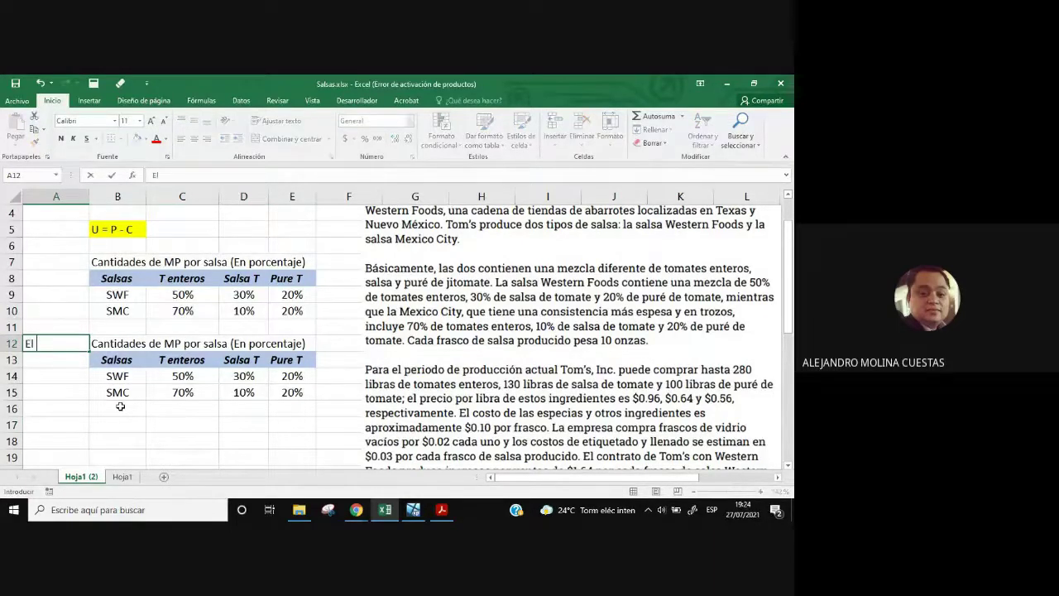
{"action": "type", "text": " Frasco"}
{"action": "key", "text": "Return"}
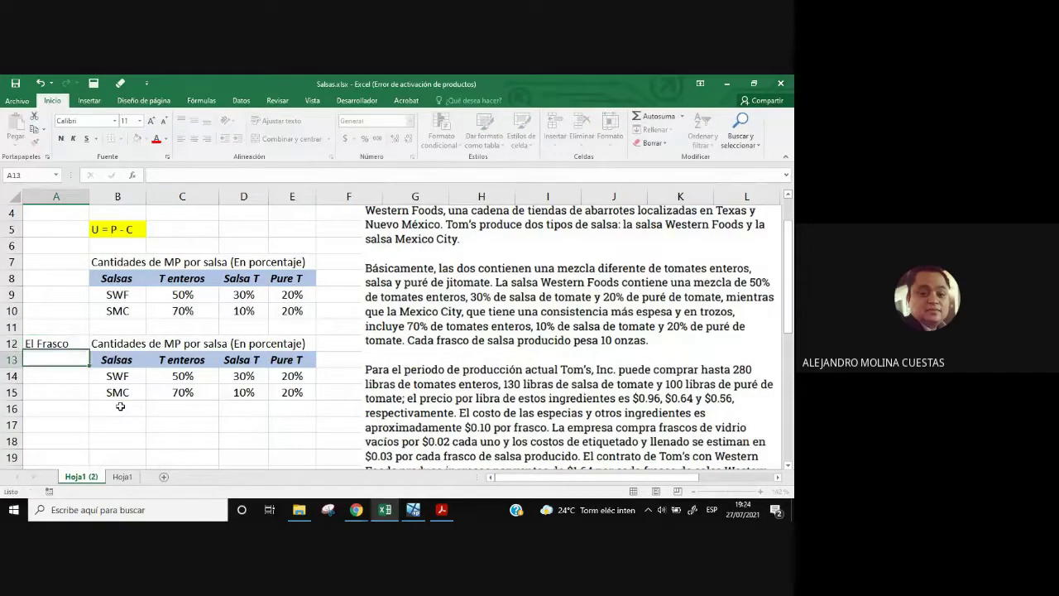
{"action": "type", "text": "1"}
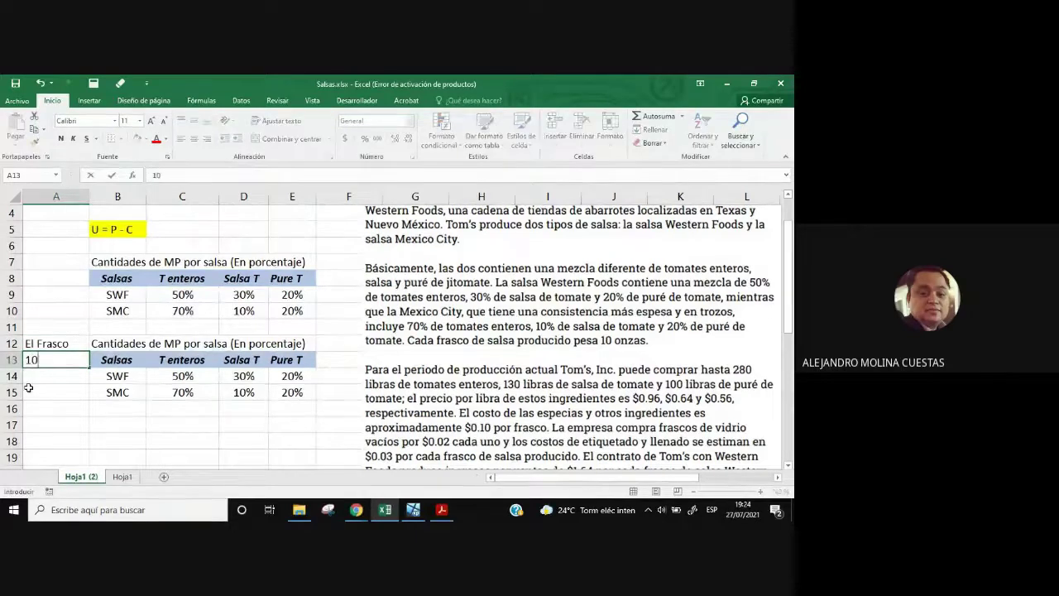
{"action": "type", "text": "0"}
- Extend the label in A12 to "El Frasco (onz)" and widen column A to fit it
{"action": "left_click", "coordinate": [79, 348]}
{"action": "type", "text": "("}
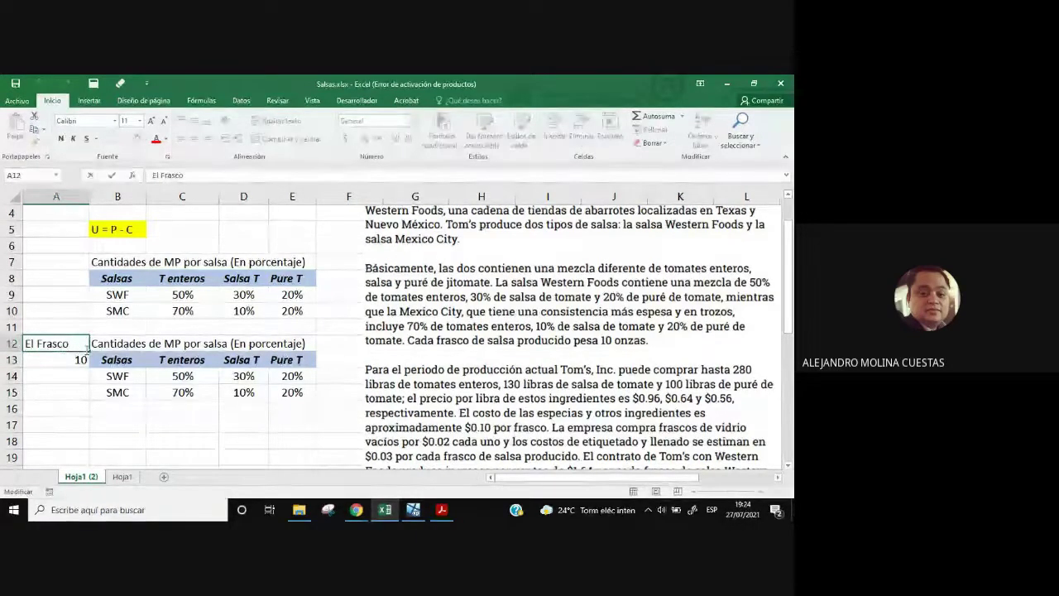
{"action": "type", "text": "onzas)"}
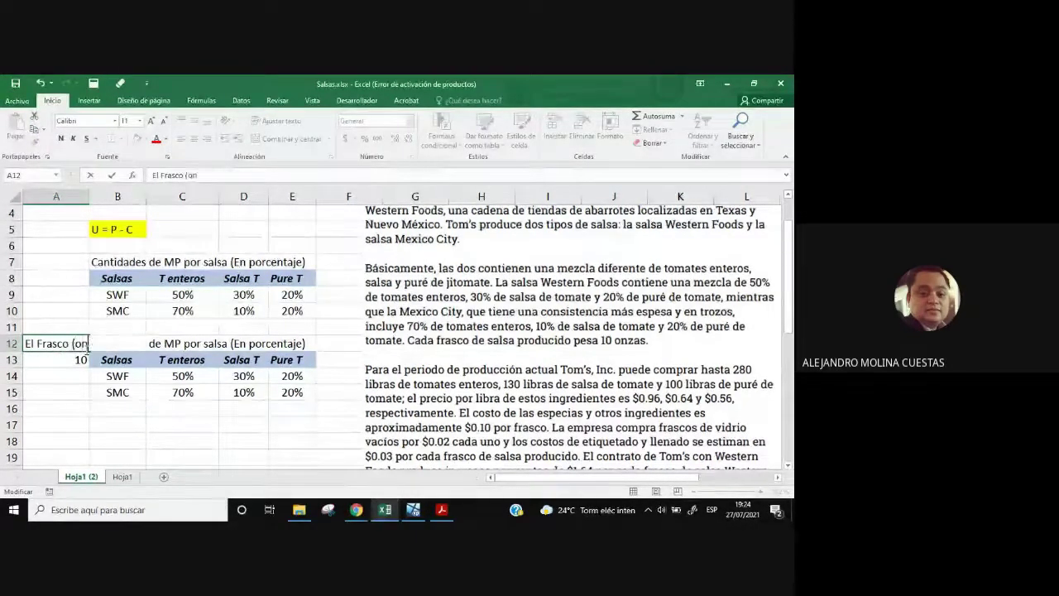
{"action": "key", "text": "Return"}
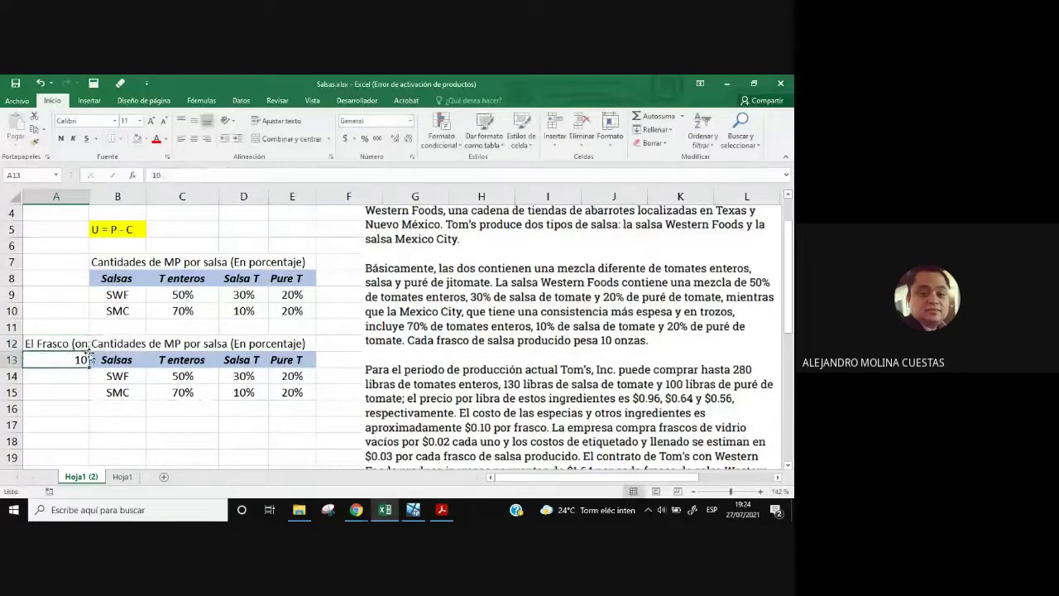
{"action": "left_click_drag", "start_coordinate": [85, 198], "coordinate": [96, 199]}
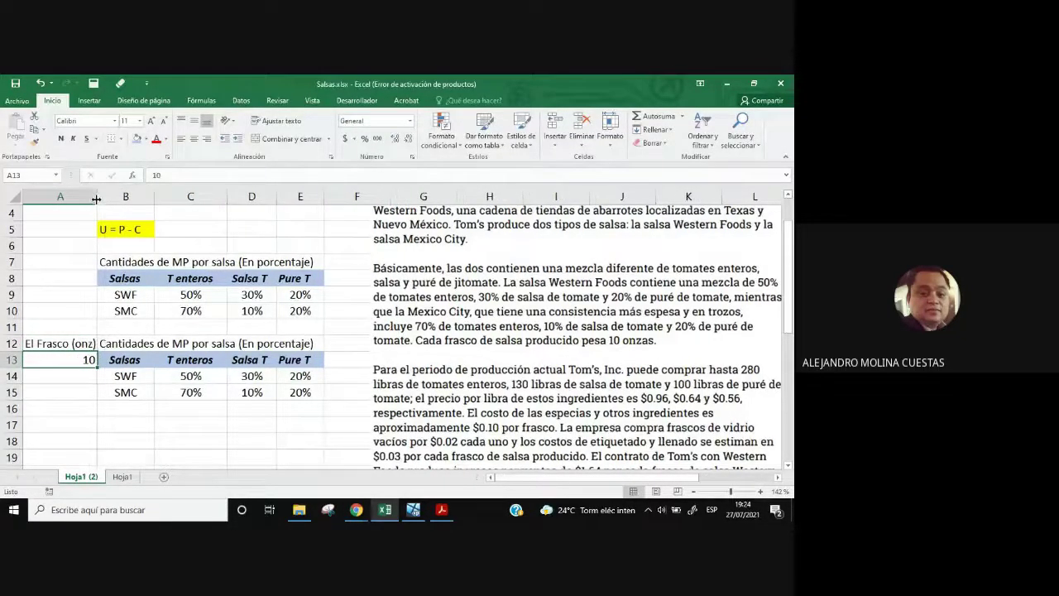
- Replace the SWF whole-tomato percentage in C14 with the formula =C9*$A$13, keeping the jar weight reference absolute
{"action": "left_click", "coordinate": [210, 379]}
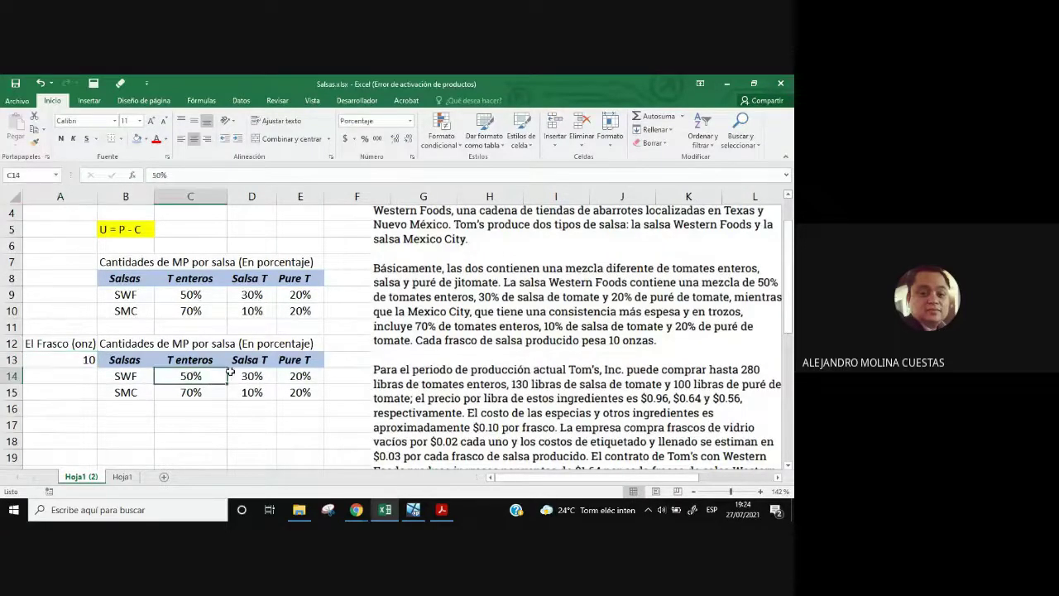
{"action": "double_click", "coordinate": [158, 175]}
{"action": "type", "text": "="}
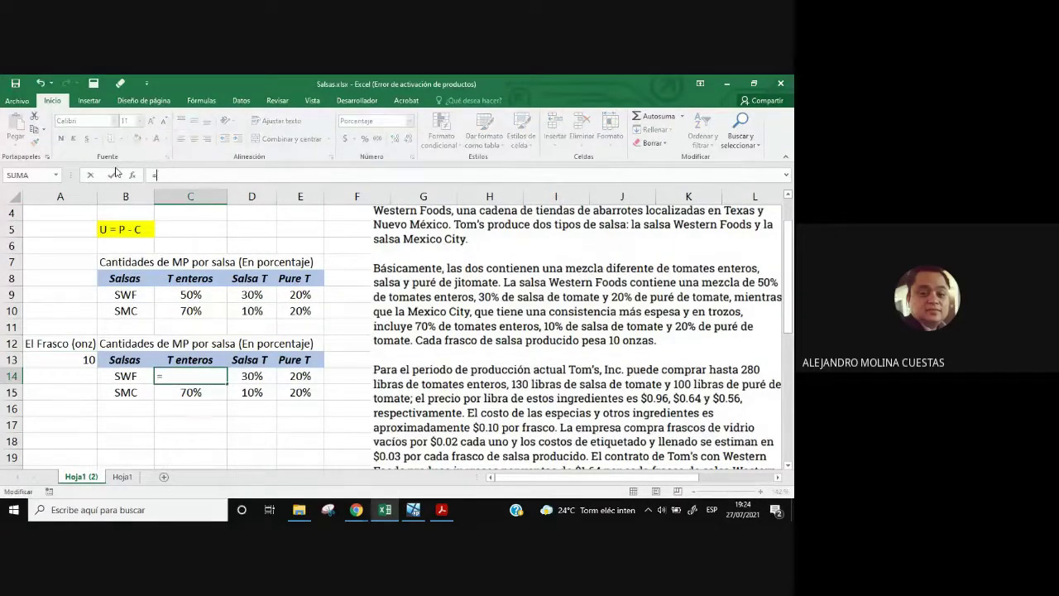
{"action": "left_click", "coordinate": [192, 298]}
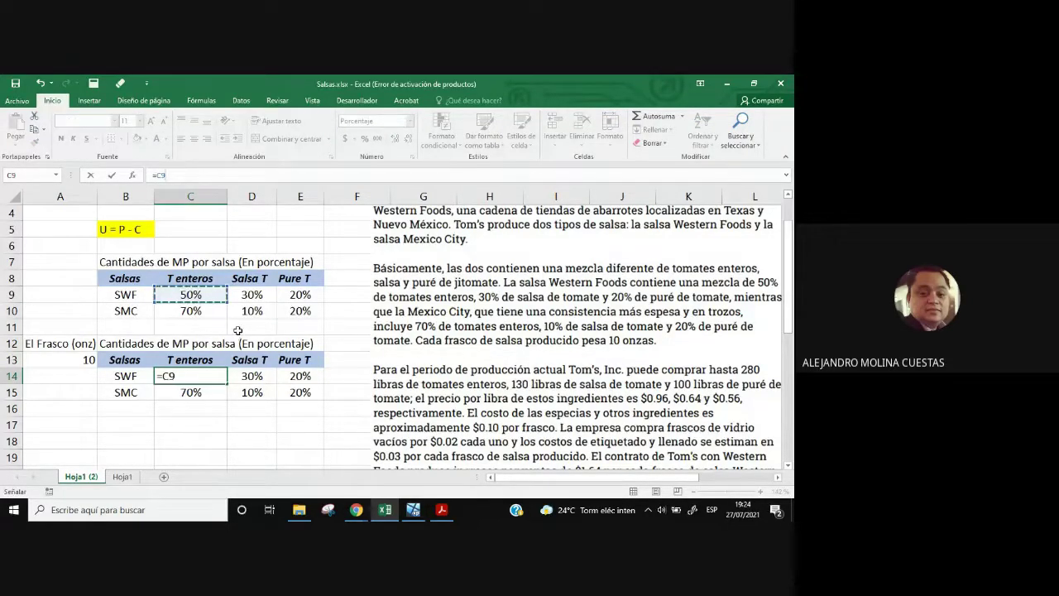
{"action": "type", "text": "*"}
{"action": "left_click", "coordinate": [88, 361]}
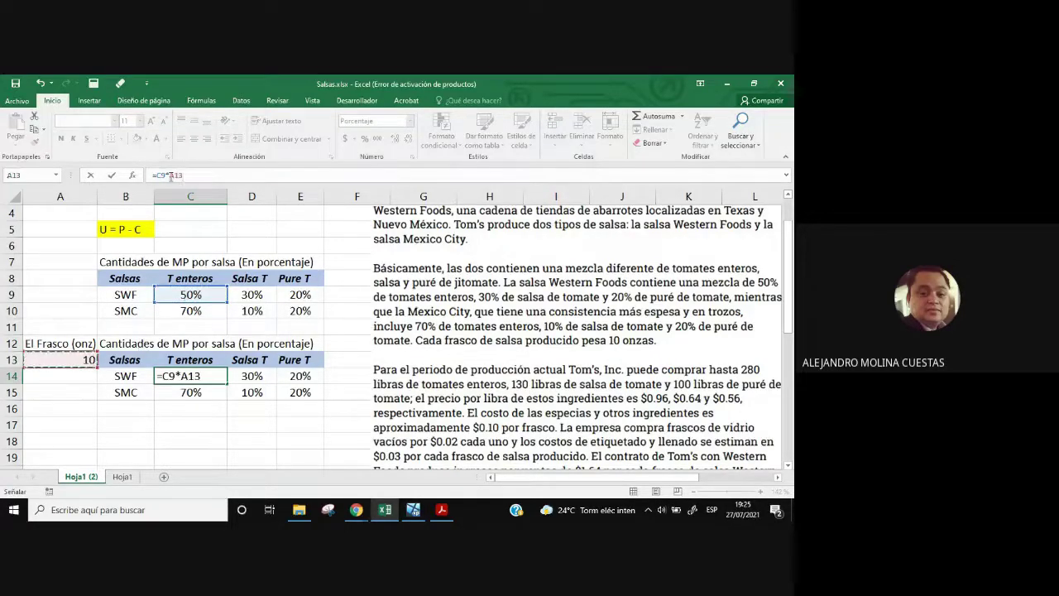
{"action": "left_click", "coordinate": [169, 176]}
{"action": "type", "text": "$"}
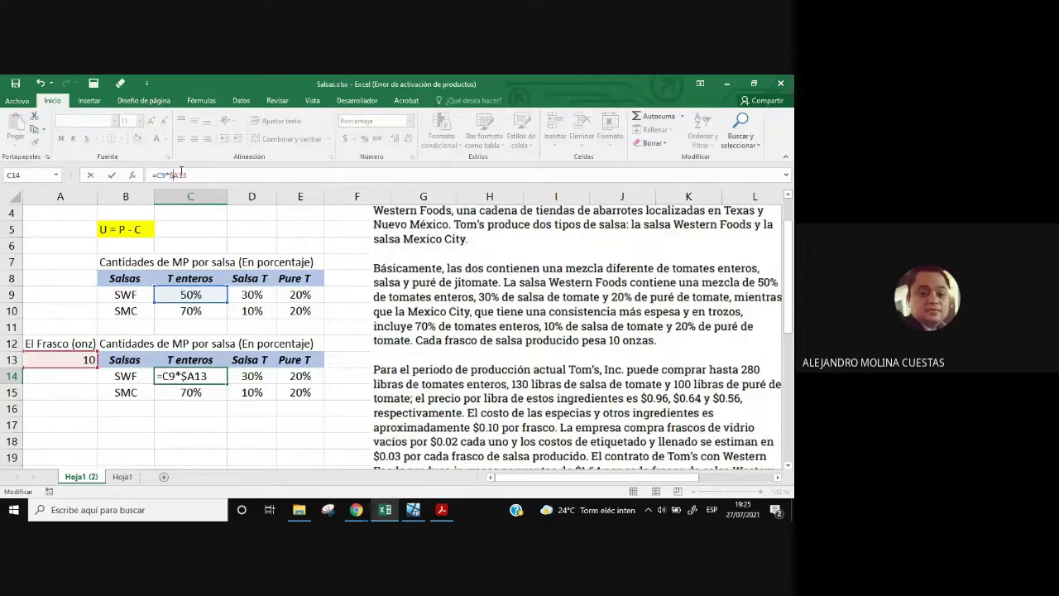
{"action": "key", "text": "Right"}
{"action": "type", "text": "$"}
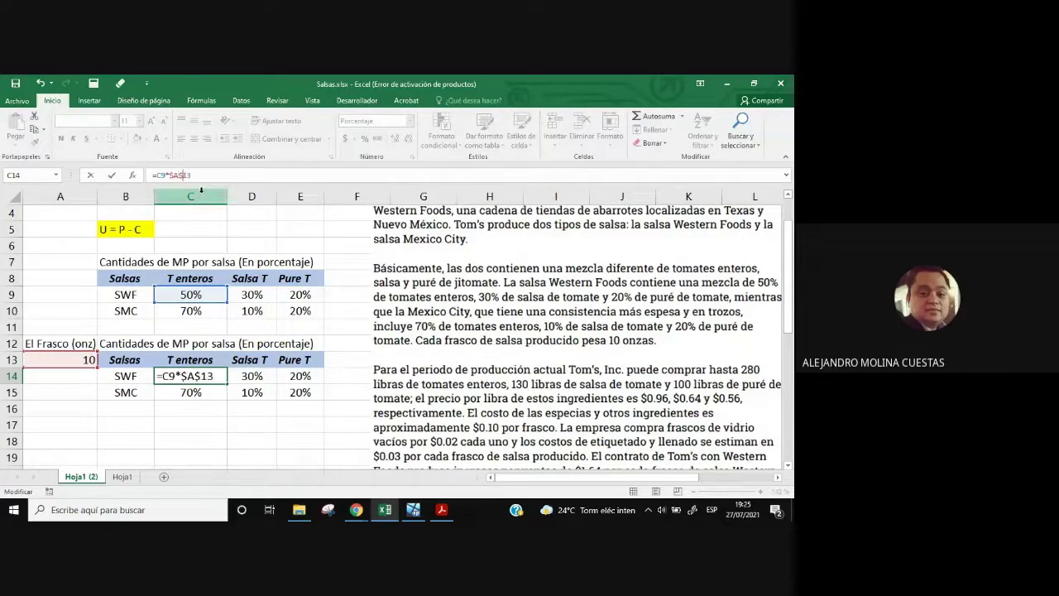
{"action": "key", "text": "Return"}
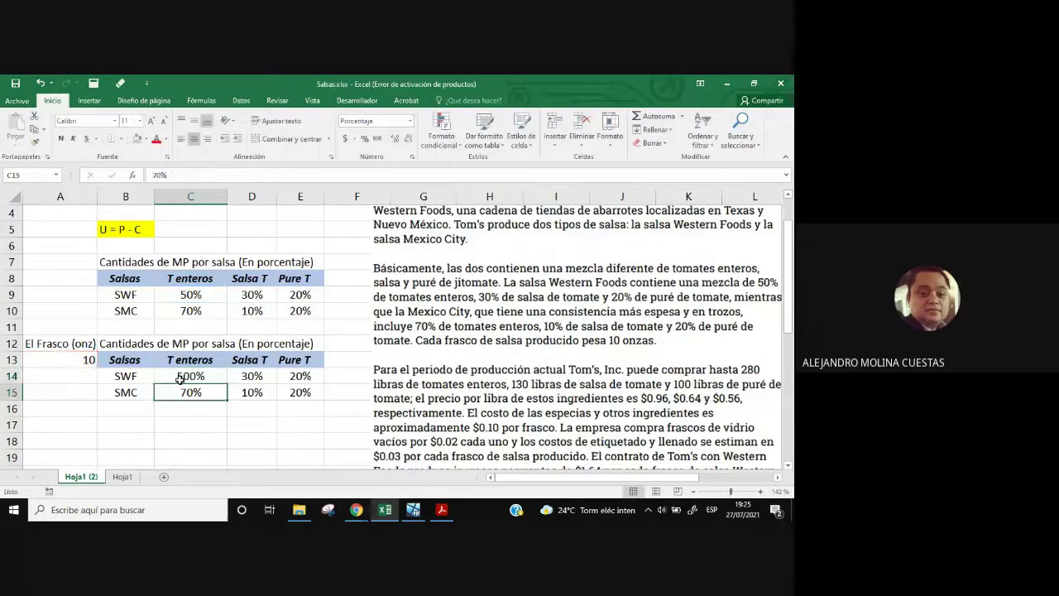
- Copy the general number format of A13 onto the quantities in C14:E15
{"action": "left_click", "coordinate": [214, 372]}
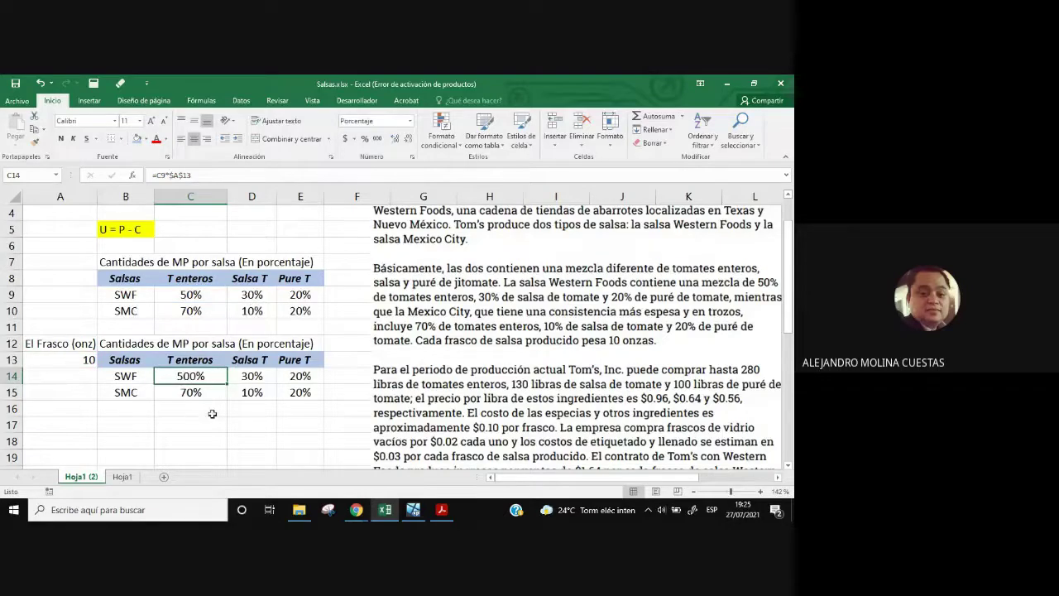
{"action": "left_click_drag", "start_coordinate": [192, 376], "coordinate": [289, 389]}
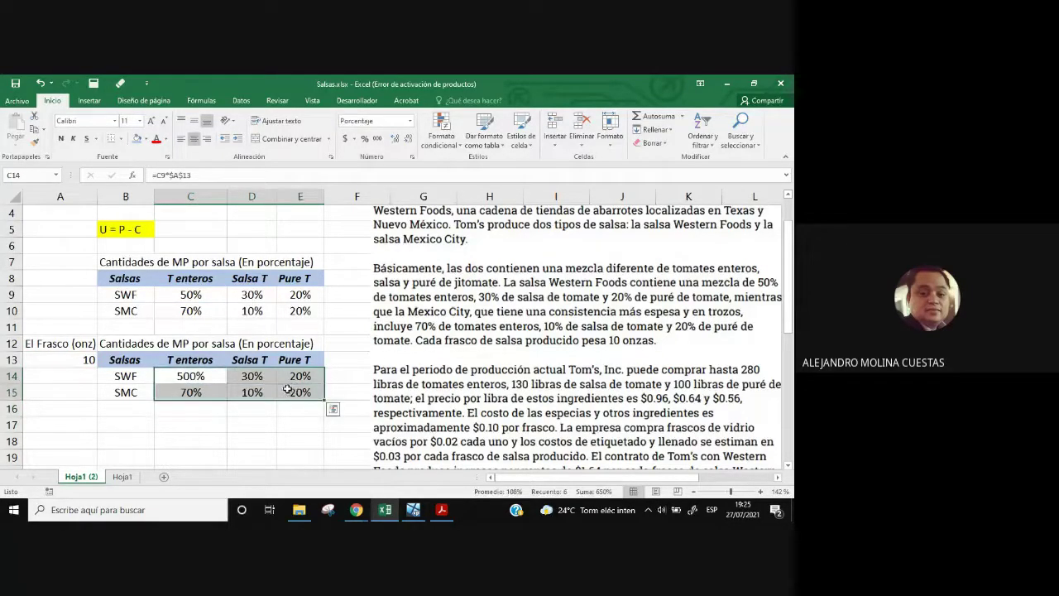
{"action": "left_click", "coordinate": [35, 362]}
{"action": "left_click", "coordinate": [34, 141]}
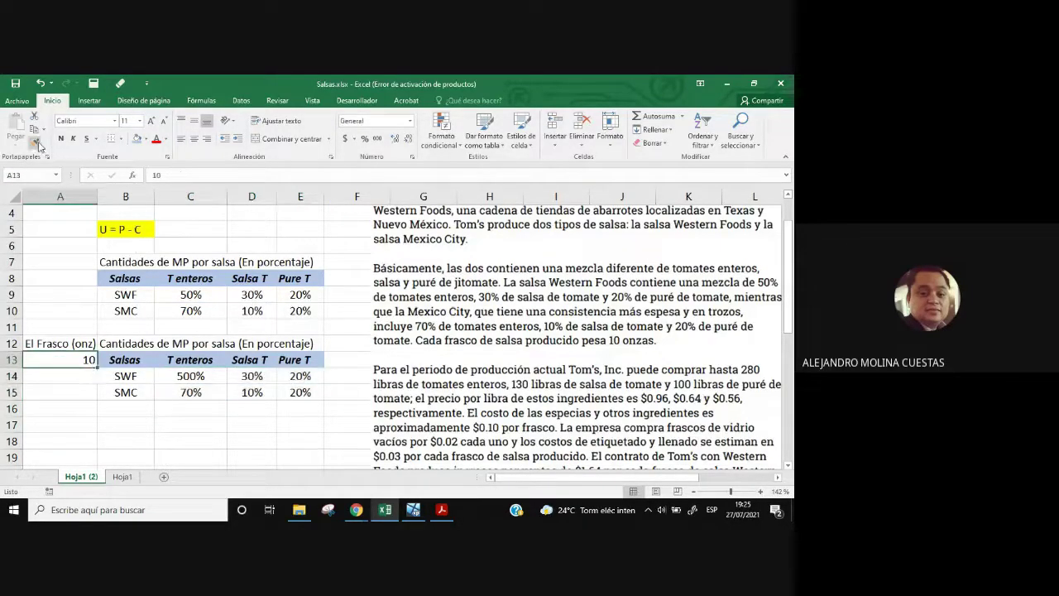
{"action": "left_click_drag", "start_coordinate": [194, 375], "coordinate": [302, 390]}
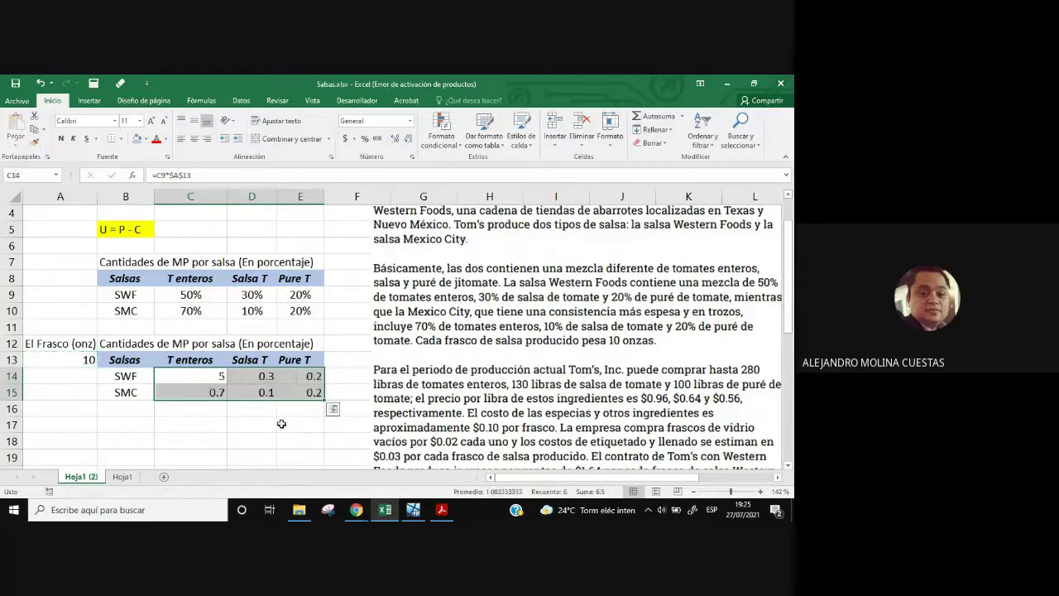
{"action": "left_click", "coordinate": [251, 424]}
- Fill the SWF formula from C14 across to D14:E14
{"action": "left_click", "coordinate": [217, 379]}
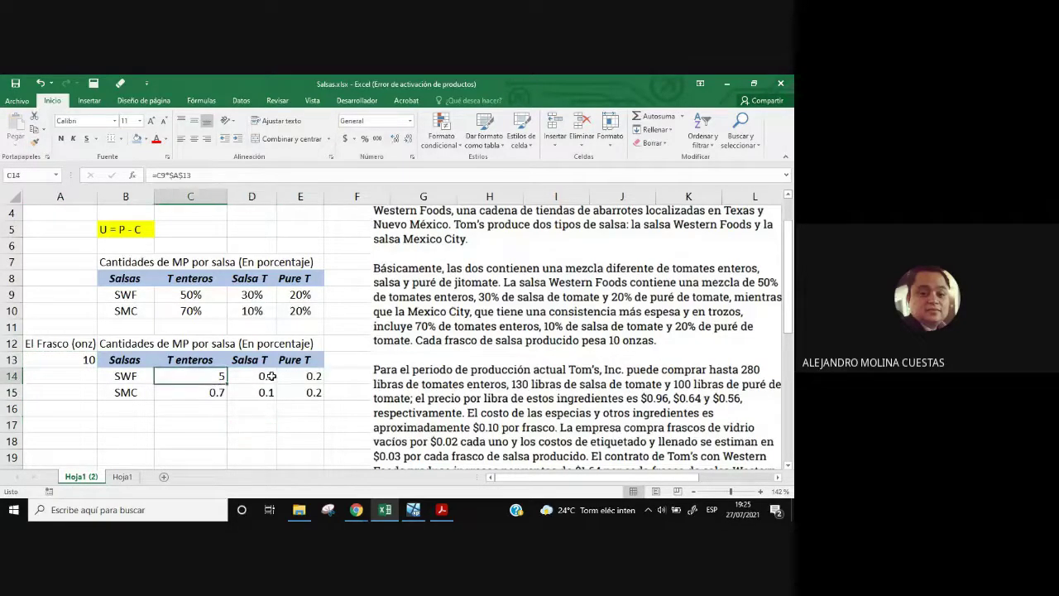
{"action": "left_click", "coordinate": [179, 175]}
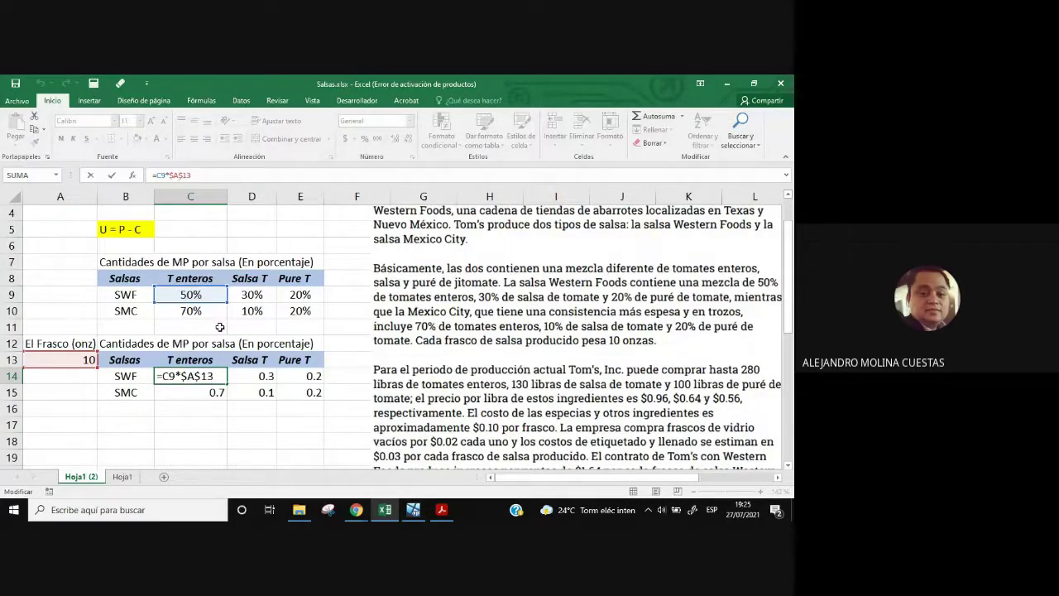
{"action": "key", "text": "Return"}
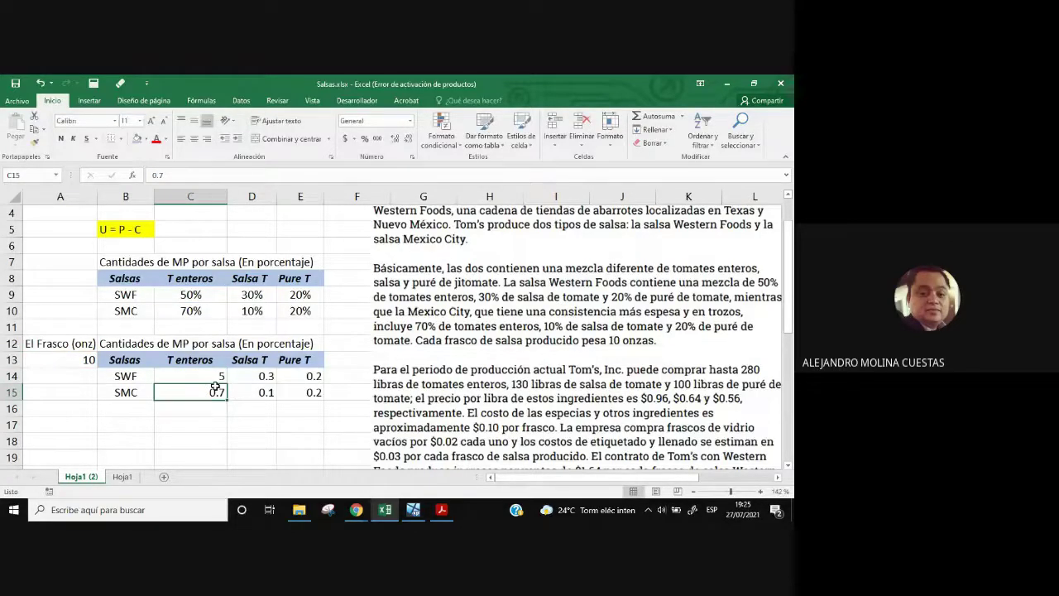
{"action": "key", "text": "Up"}
{"action": "key", "text": "Left"}
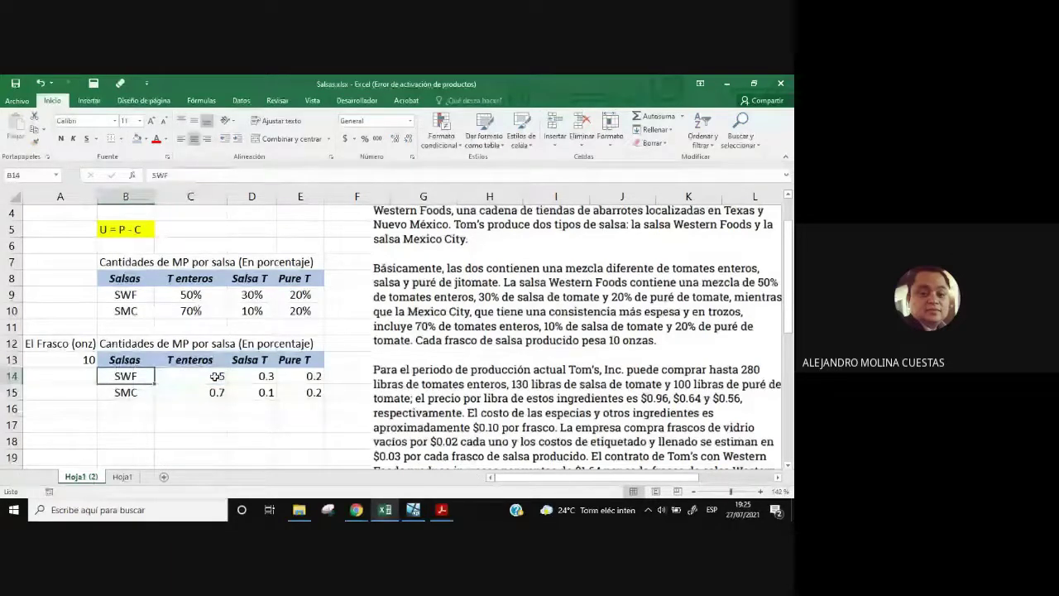
{"action": "left_click", "coordinate": [215, 376]}
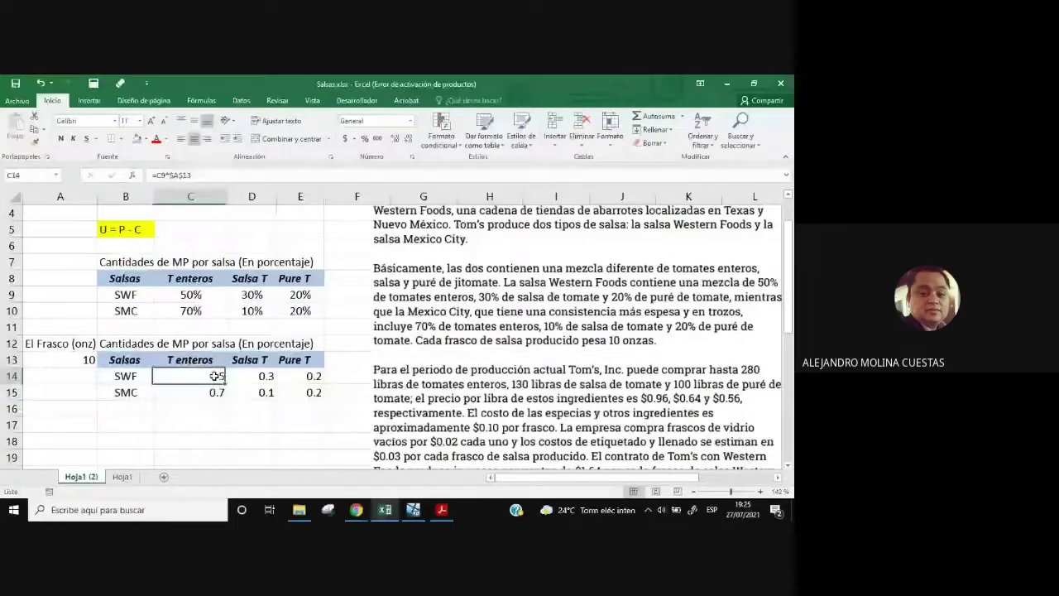
{"action": "left_click_drag", "start_coordinate": [215, 376], "coordinate": [315, 378]}
- Examine the copied formulas in D14 and E14 and review the SWF quantities under each ingredient heading
{"action": "double_click", "coordinate": [257, 375]}
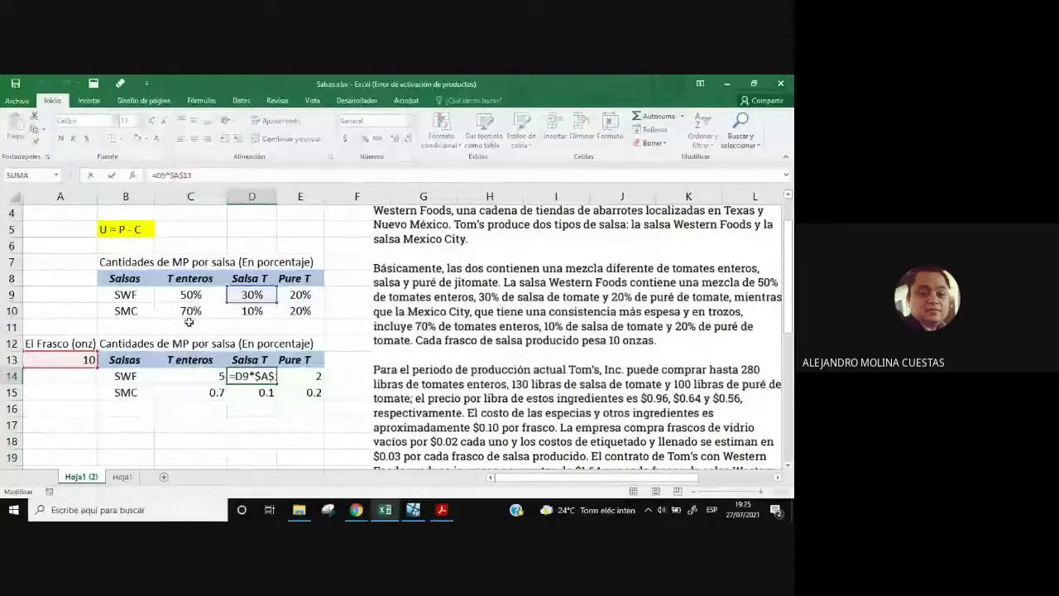
{"action": "key", "text": "Left"}
{"action": "key", "text": "Left"}
{"action": "key", "text": "Left"}
{"action": "key", "text": "Left"}
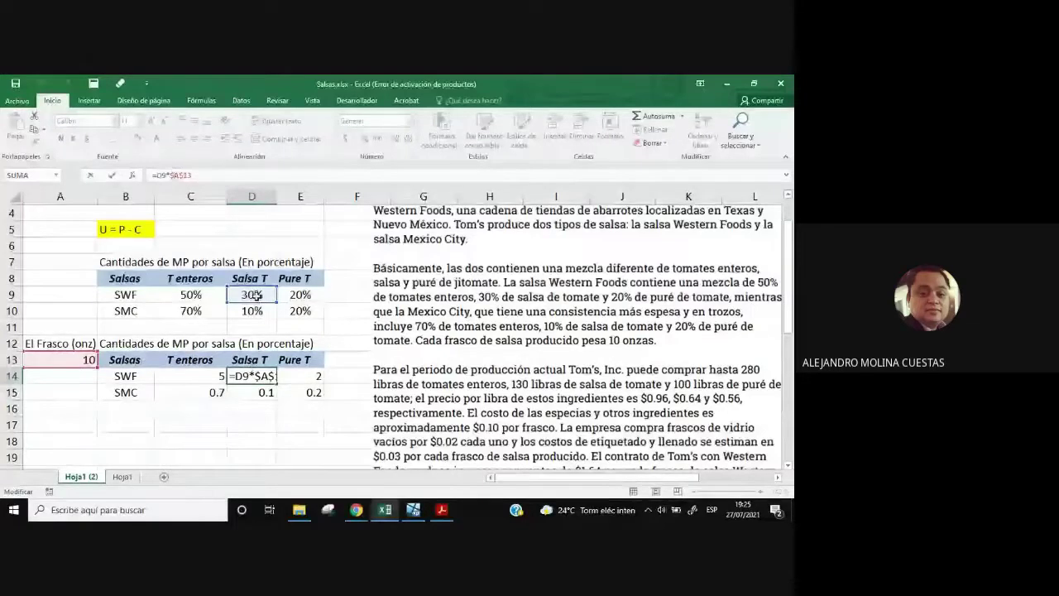
{"action": "key", "text": "ctrl+Return"}
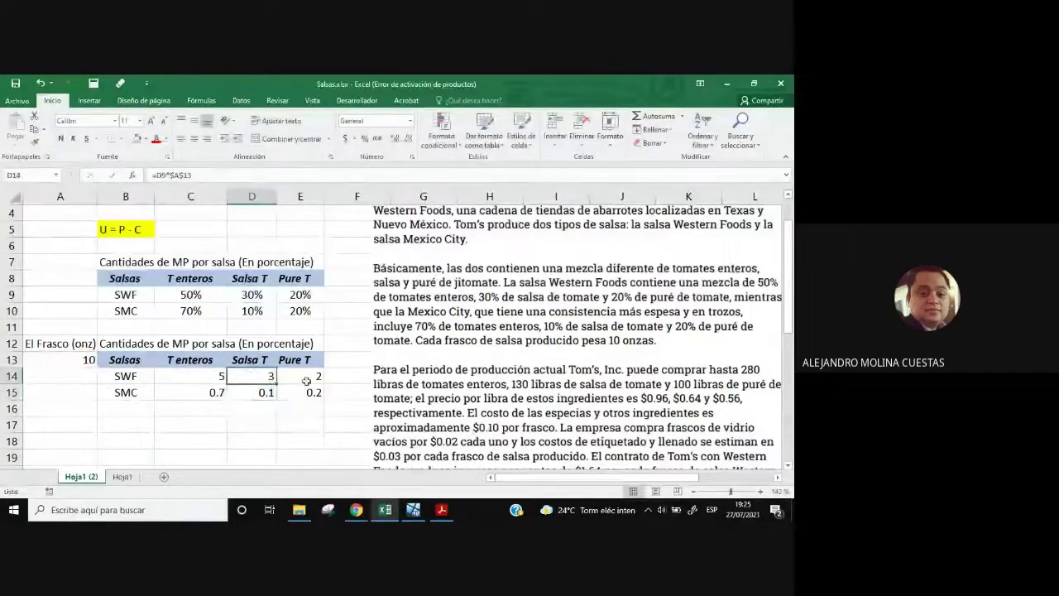
{"action": "double_click", "coordinate": [309, 379]}
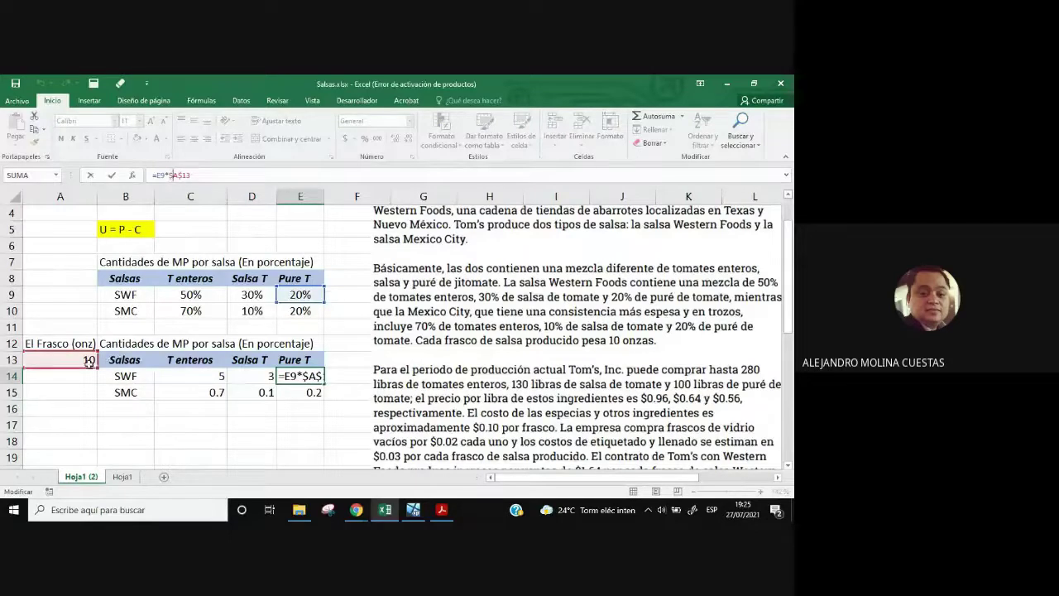
{"action": "key", "text": "Return"}
{"action": "left_click_drag", "start_coordinate": [217, 379], "coordinate": [302, 378]}
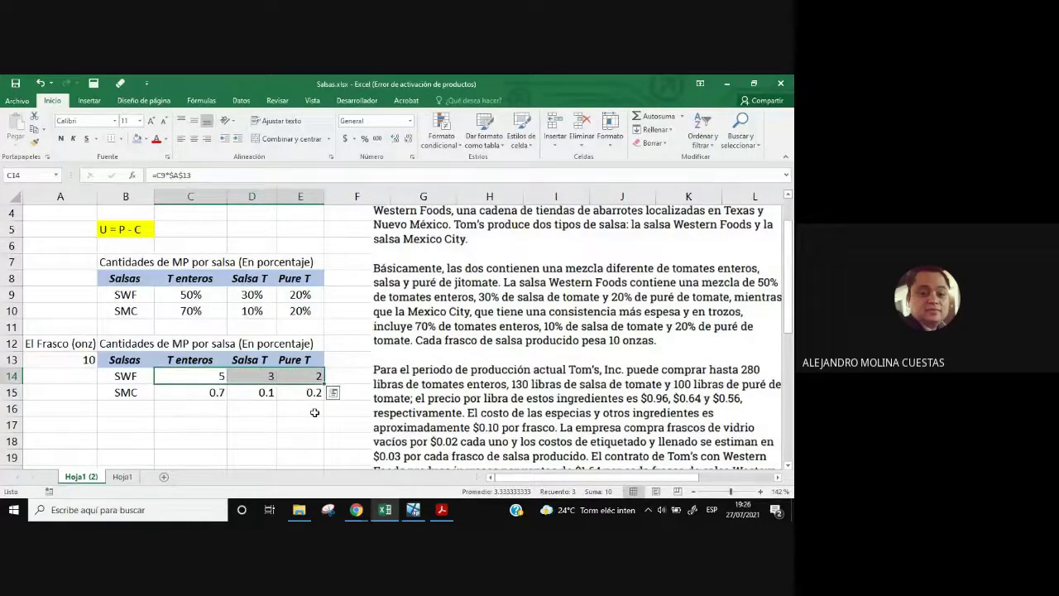
{"action": "left_click", "coordinate": [300, 441]}
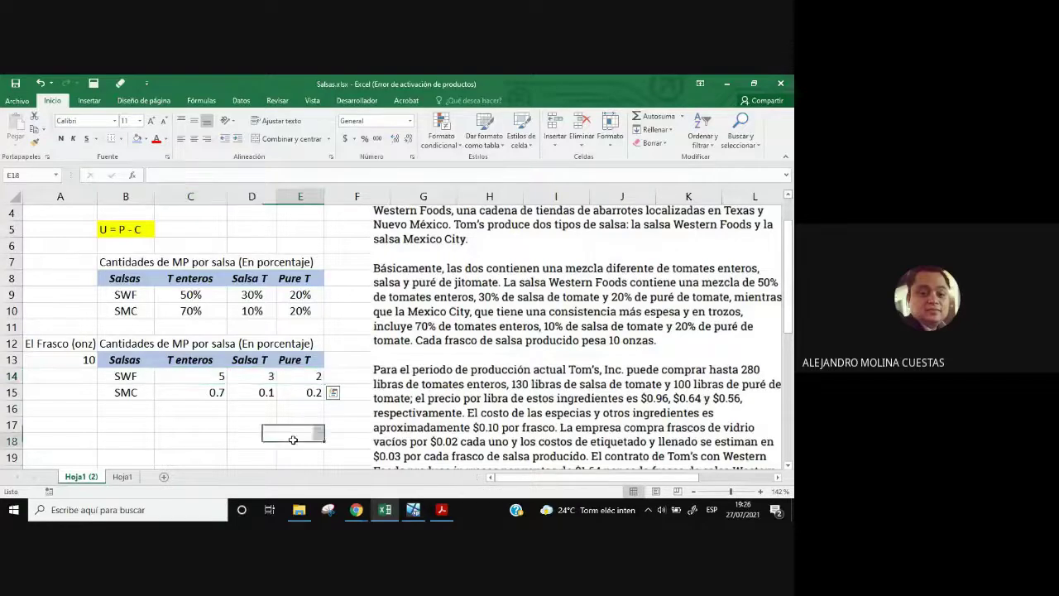
{"action": "left_click", "coordinate": [126, 377]}
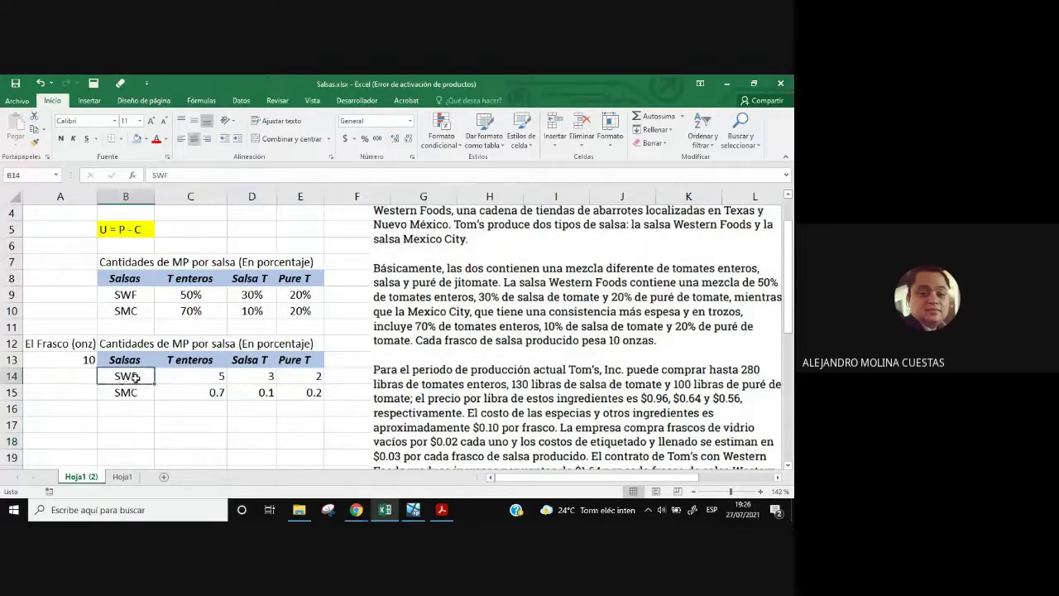
{"action": "left_click", "coordinate": [203, 361]}
{"action": "left_click", "coordinate": [256, 374]}
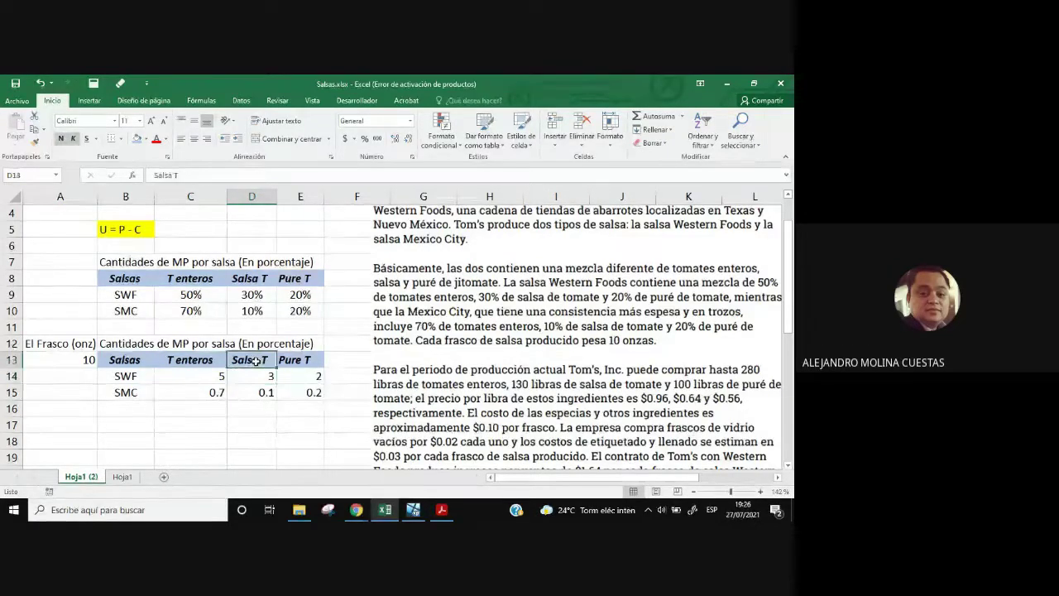
{"action": "left_click", "coordinate": [298, 359]}
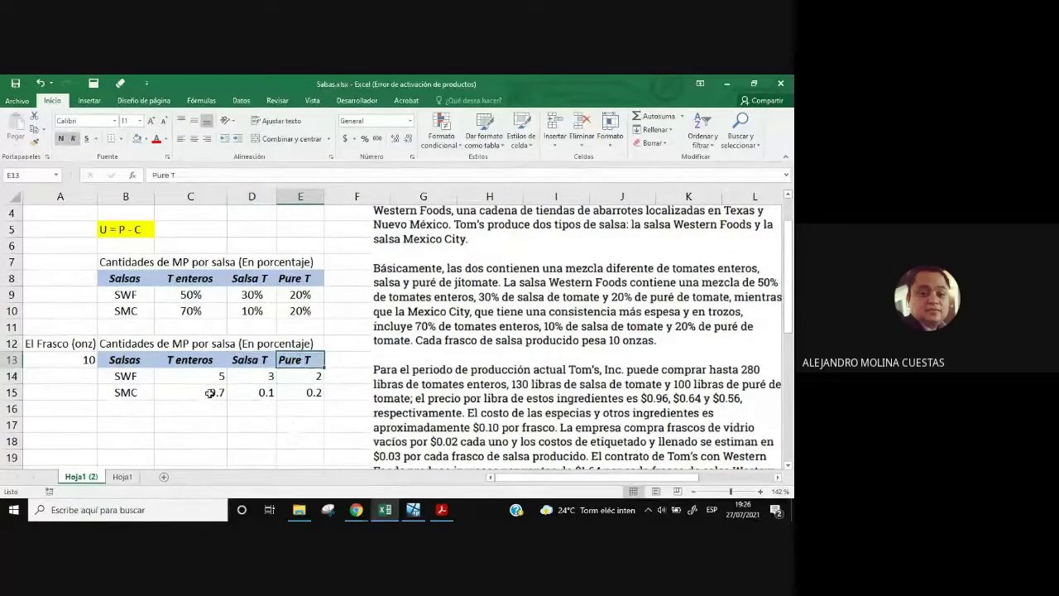
- Clear the old SMC proportions from C15:E15
{"action": "left_click_drag", "start_coordinate": [202, 394], "coordinate": [307, 396]}
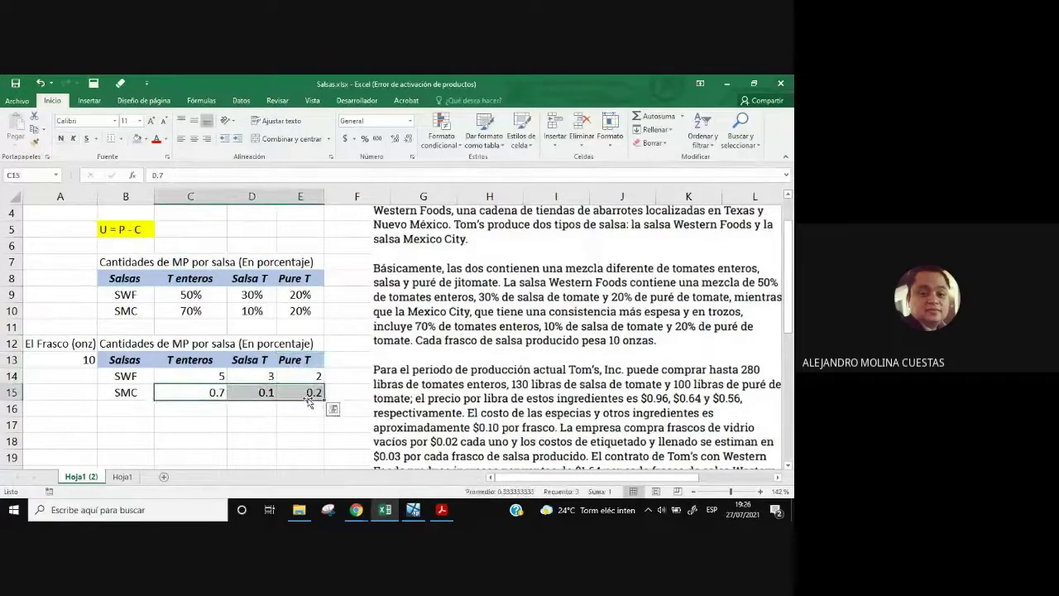
{"action": "key", "text": "Delete"}
{"action": "left_click", "coordinate": [252, 441]}
- Enter the formula =C10*$A$13 in C15 for the SMC whole-tomato quantity per jar
{"action": "left_click", "coordinate": [194, 394]}
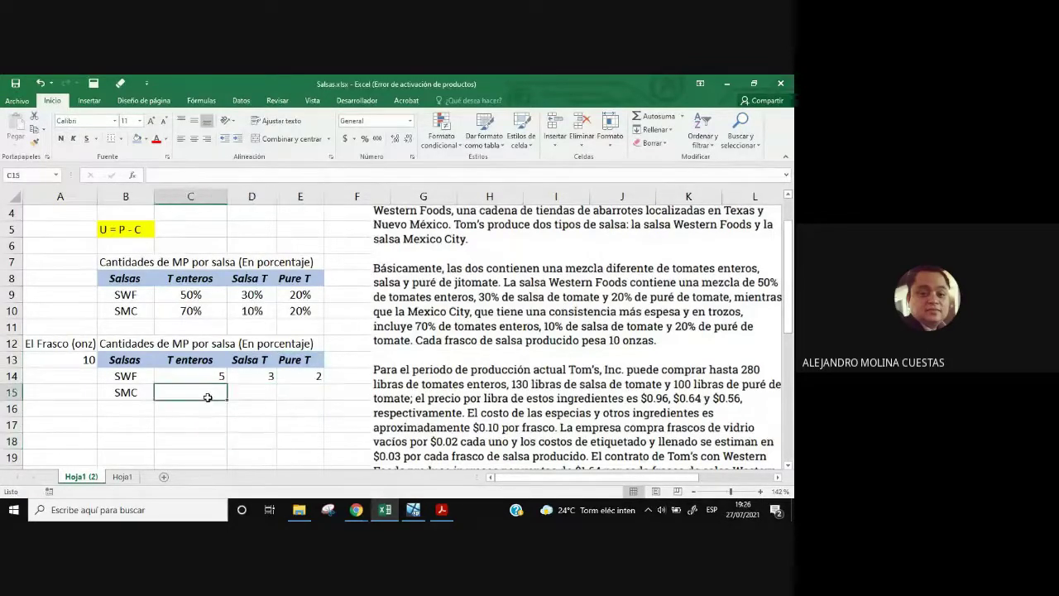
{"action": "left_click", "coordinate": [159, 177]}
{"action": "type", "text": "="}
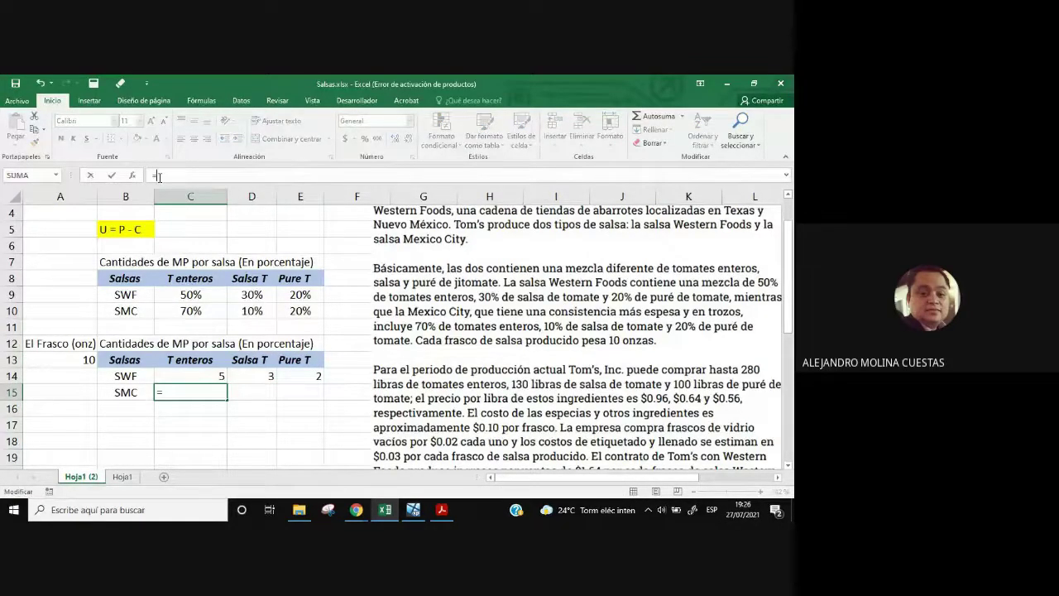
{"action": "left_click", "coordinate": [205, 309]}
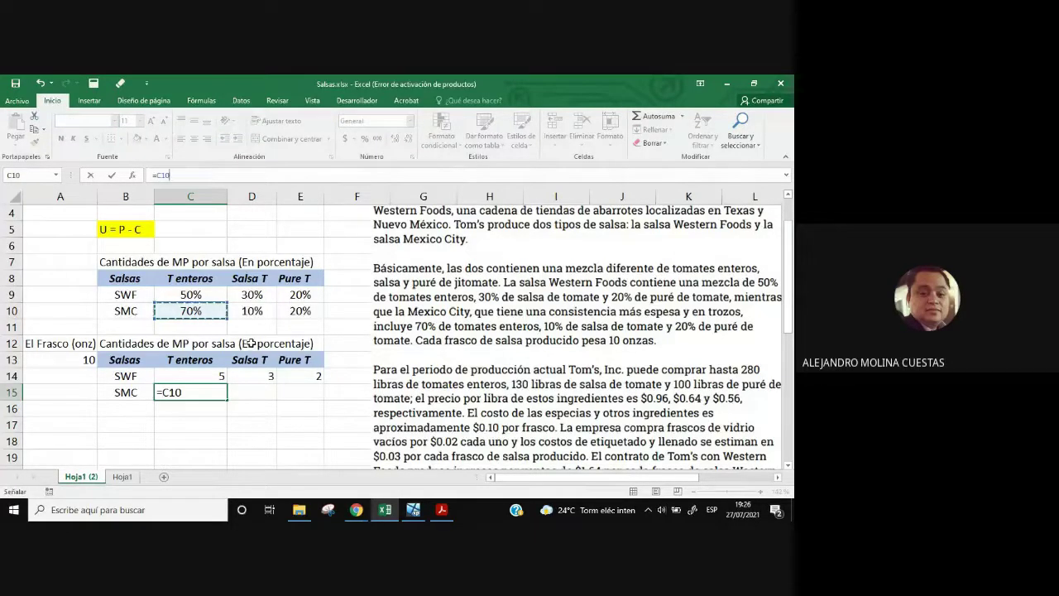
{"action": "type", "text": "*"}
{"action": "left_click", "coordinate": [63, 356]}
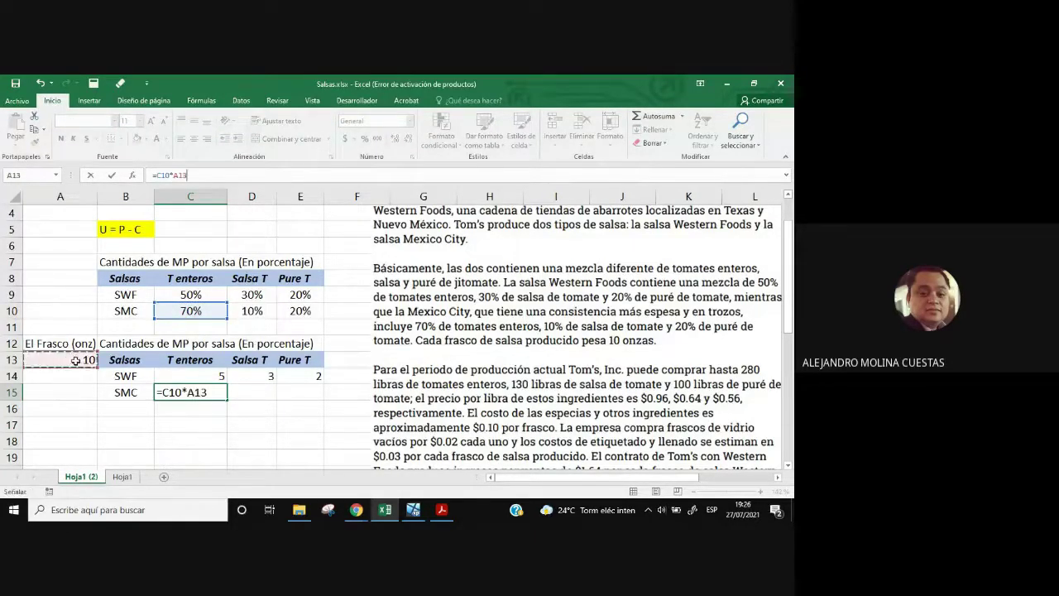
{"action": "left_click", "coordinate": [175, 176]}
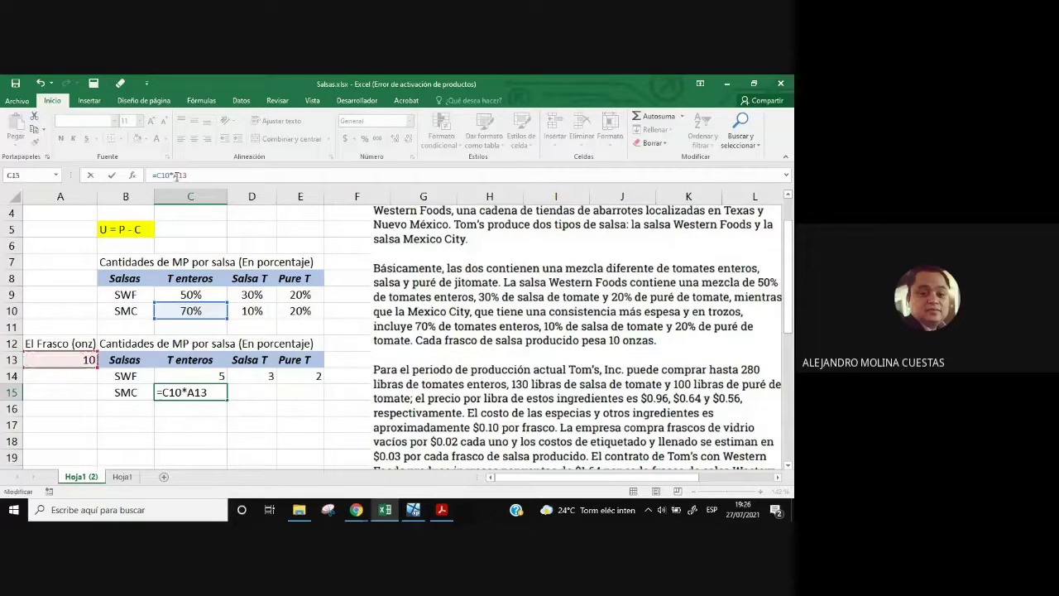
{"action": "type", "text": "$"}
{"action": "left_click", "coordinate": [185, 176]}
{"action": "type", "text": "$"}
{"action": "key", "text": "Return"}
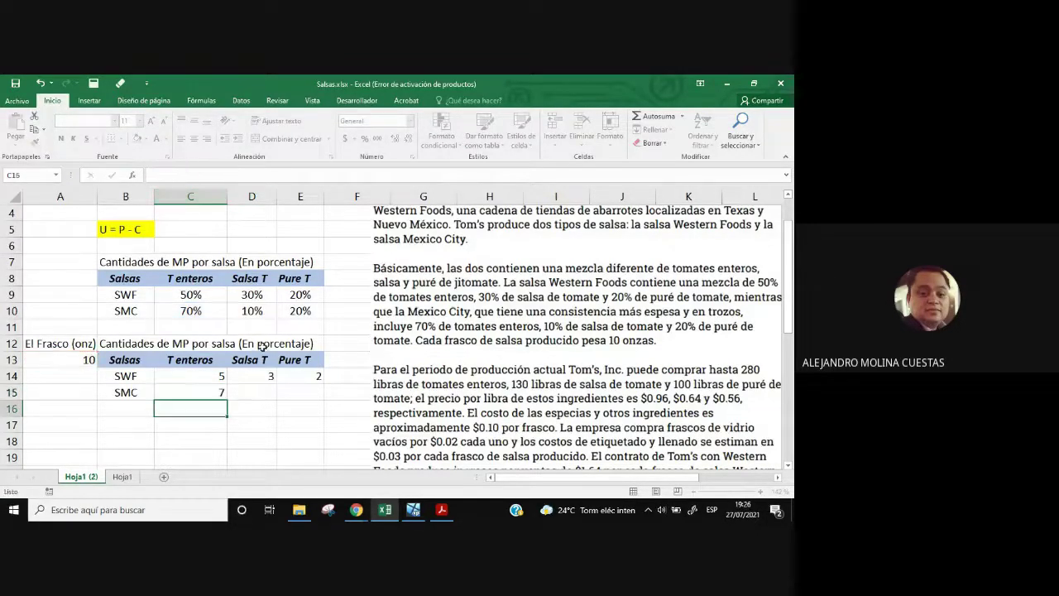
- Fill the SMC formula from C15 across to D15:E15
{"action": "left_click", "coordinate": [222, 394]}
{"action": "left_click_drag", "start_coordinate": [226, 397], "coordinate": [319, 395]}
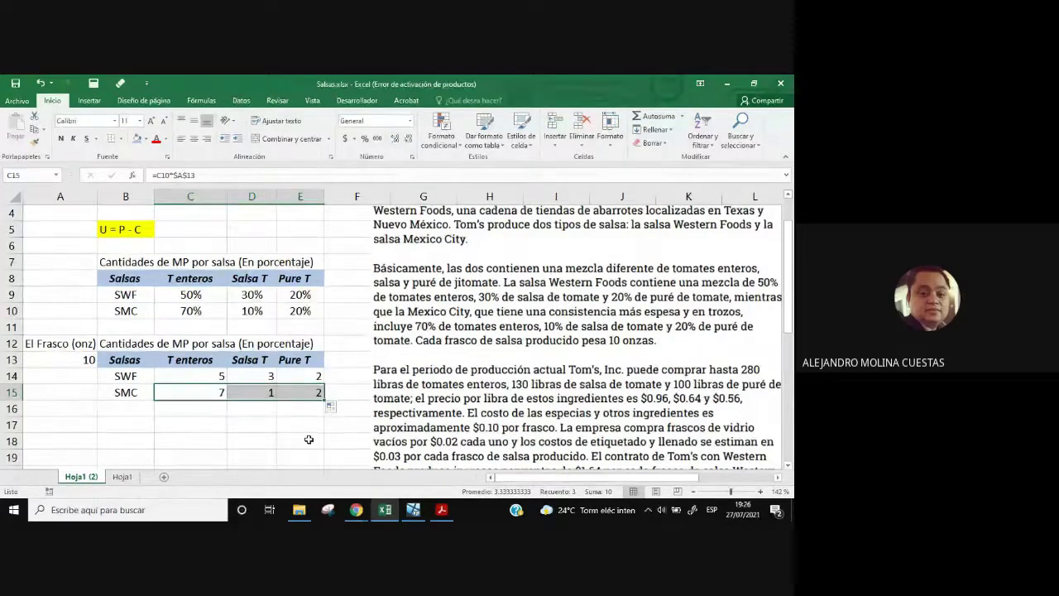
{"action": "left_click", "coordinate": [218, 397]}
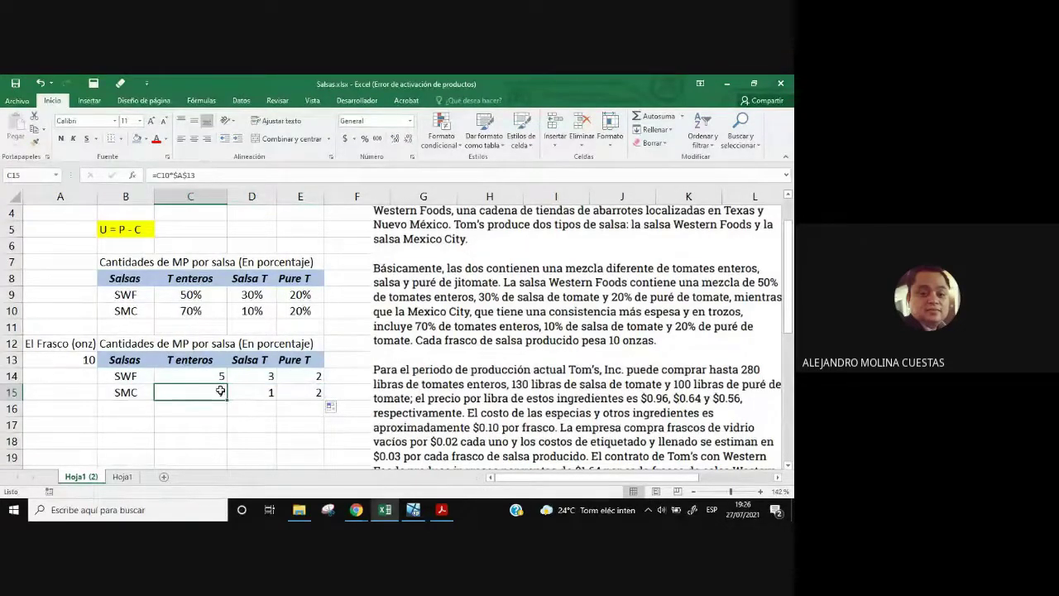
{"action": "left_click", "coordinate": [78, 361]}
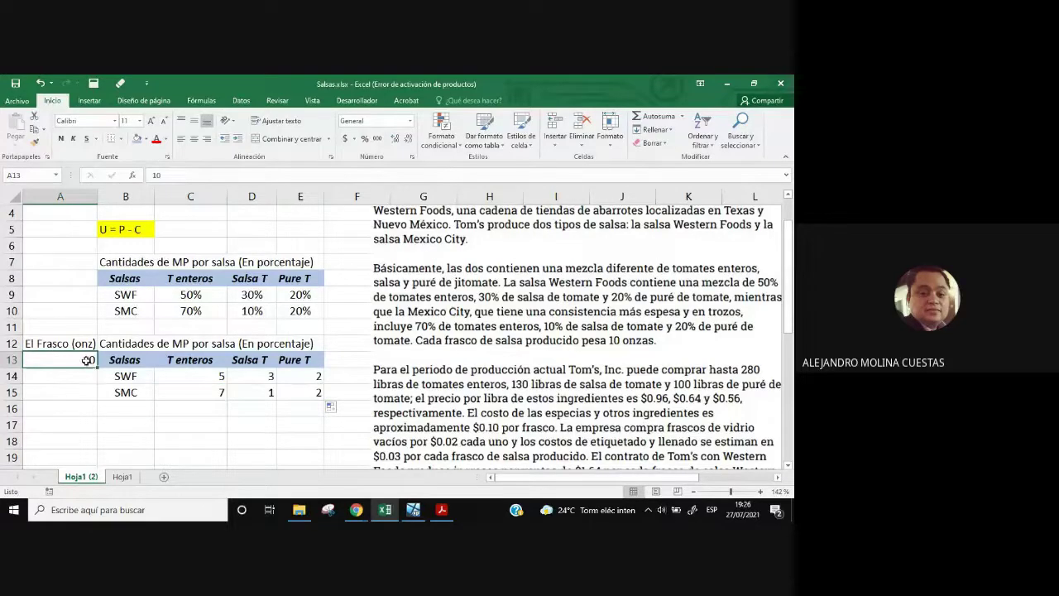
- Change the unit in the B12 table title so it reads "Cantidades de MP por salsa (En Onzas)"
{"action": "left_click", "coordinate": [128, 395]}
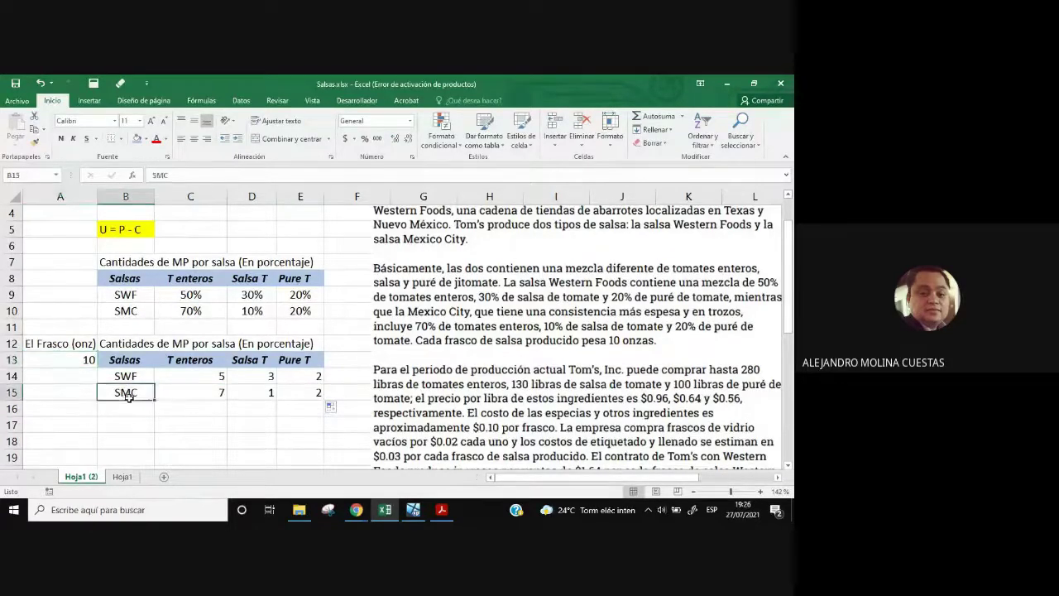
{"action": "left_click", "coordinate": [213, 396]}
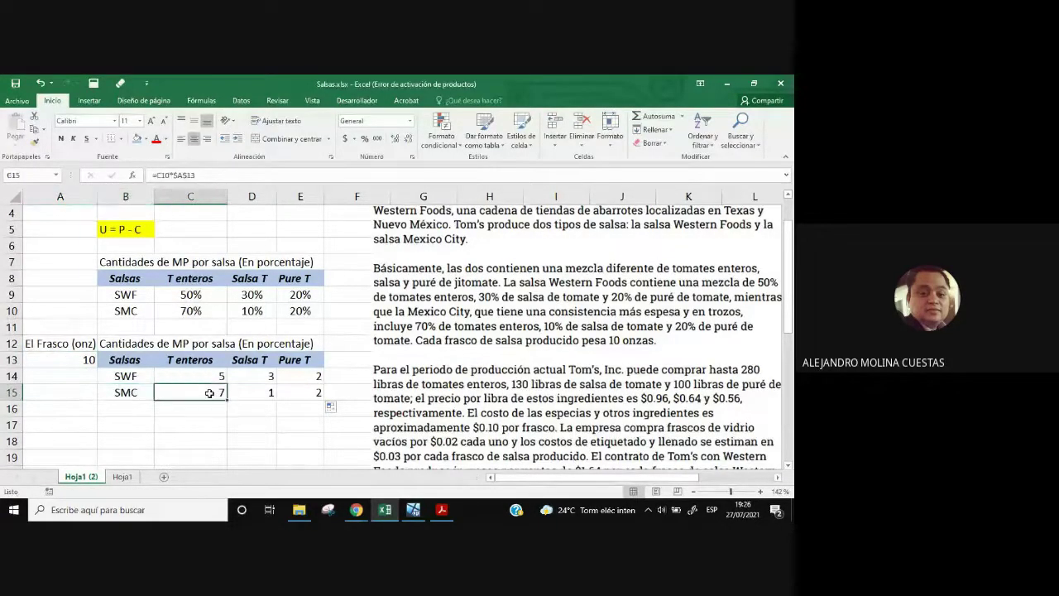
{"action": "left_click", "coordinate": [147, 344]}
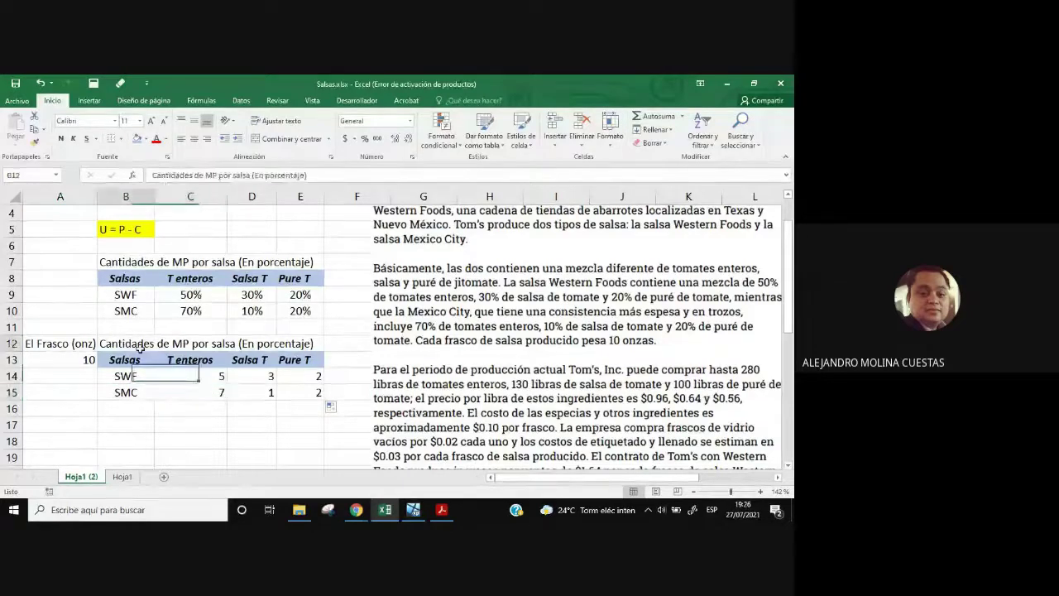
{"action": "left_click_drag", "start_coordinate": [303, 174], "coordinate": [264, 175]}
{"action": "type", "text": "Onzas)"}
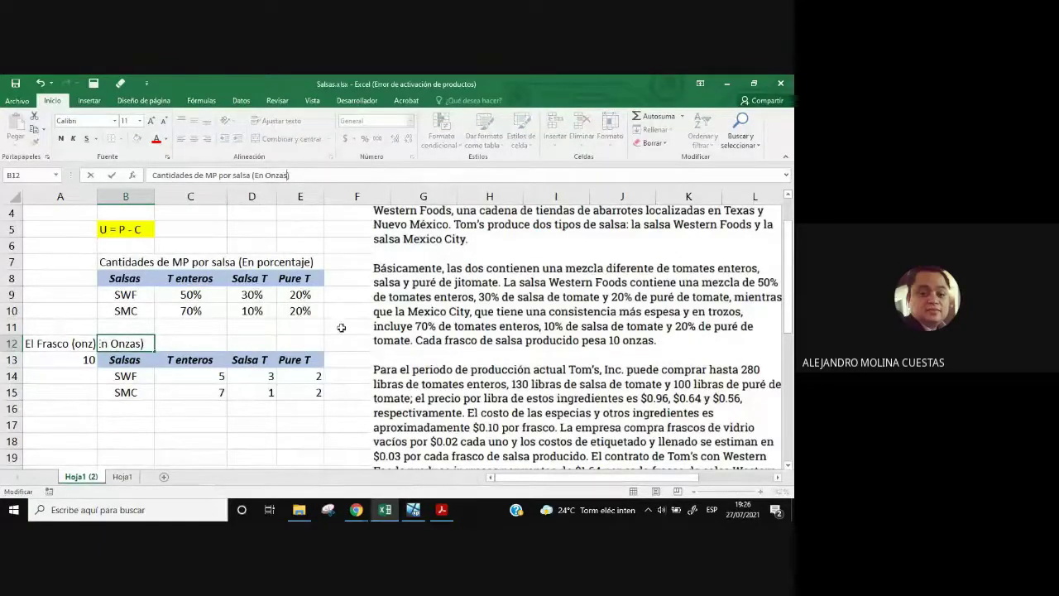
{"action": "key", "text": "Return"}
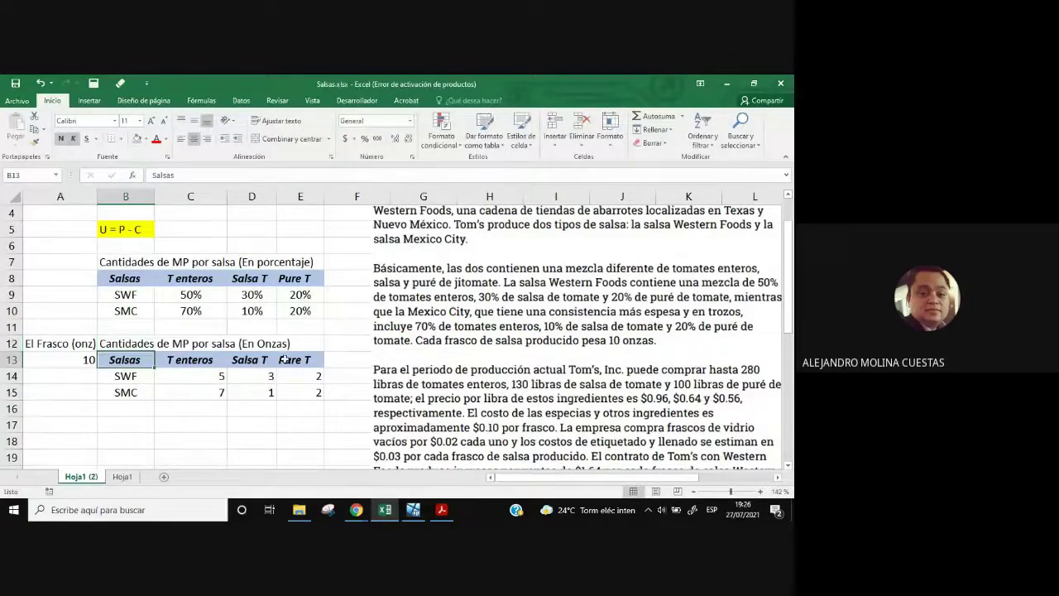
- Fill the header row B13:E13 of the ounces table with light green
{"action": "left_click_drag", "start_coordinate": [304, 361], "coordinate": [132, 360]}
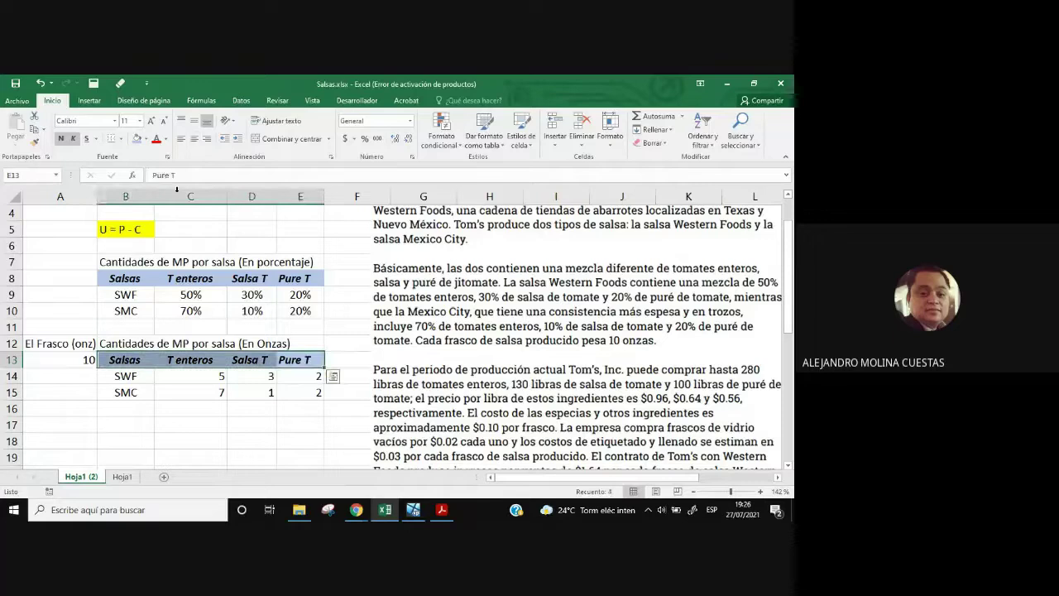
{"action": "left_click", "coordinate": [146, 138]}
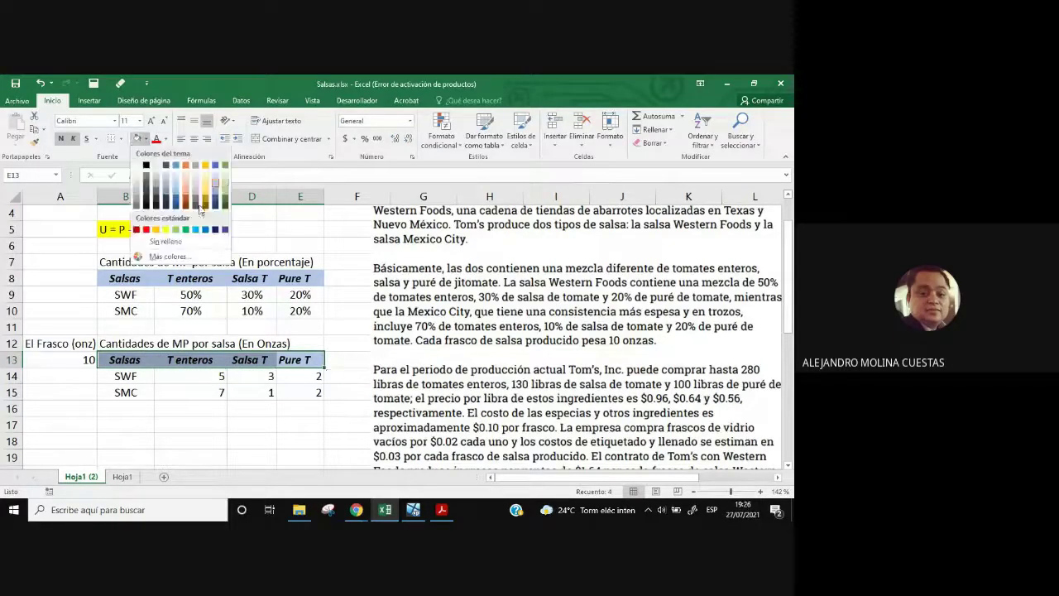
{"action": "left_click", "coordinate": [225, 177]}
{"action": "left_click", "coordinate": [347, 311]}
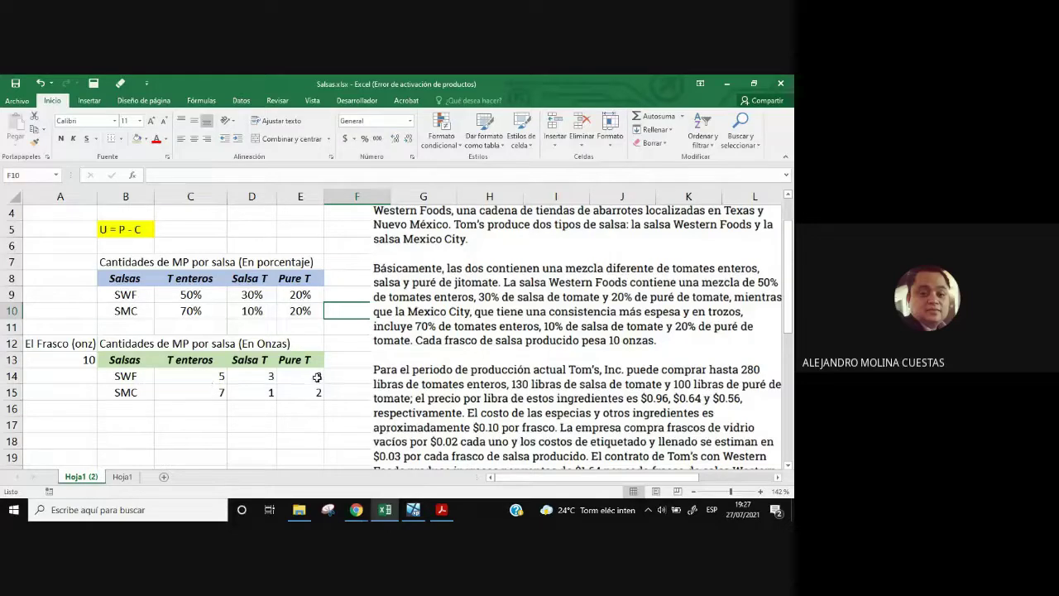
- Center the ounce quantities in C14:E15
{"action": "left_click_drag", "start_coordinate": [211, 382], "coordinate": [316, 391]}
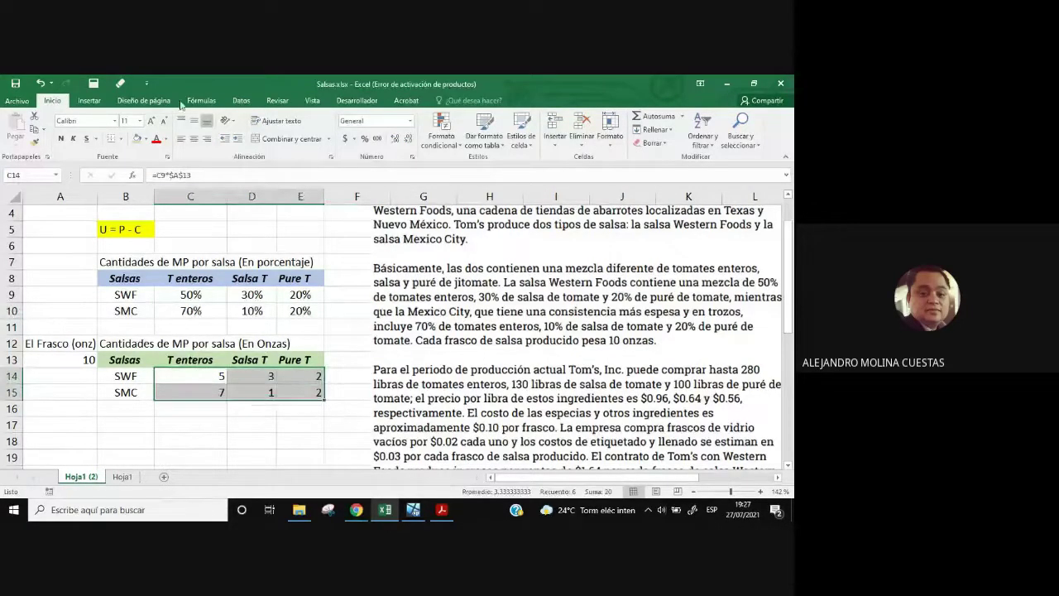
{"action": "left_click", "coordinate": [194, 138]}
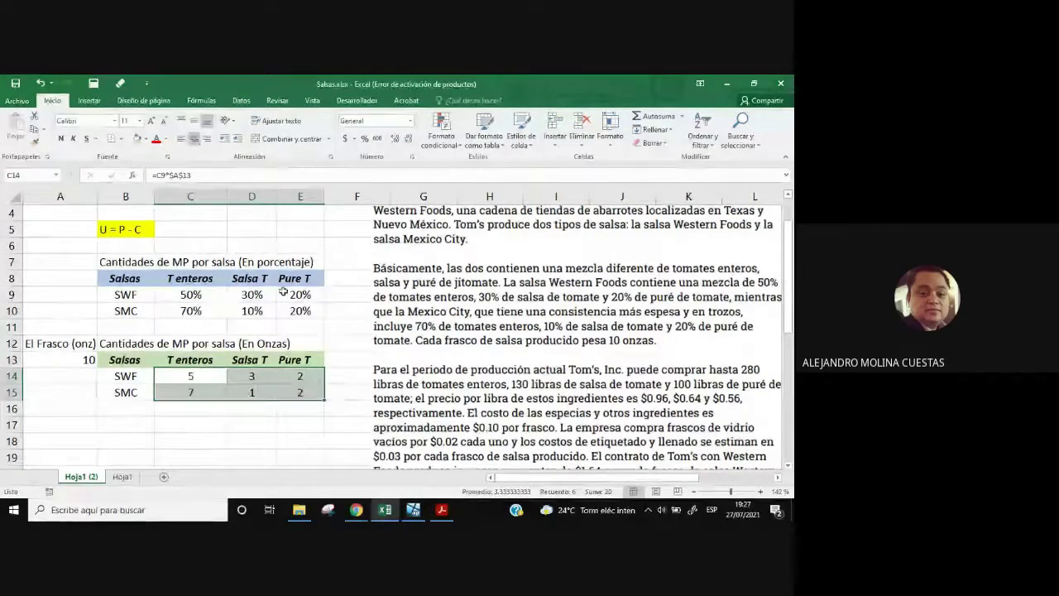
{"action": "left_click", "coordinate": [300, 375]}
- Review the per-jar ounces of whole tomatoes, tomato sauce and puree for the SWF and SMC salsas
{"action": "left_click", "coordinate": [135, 395]}
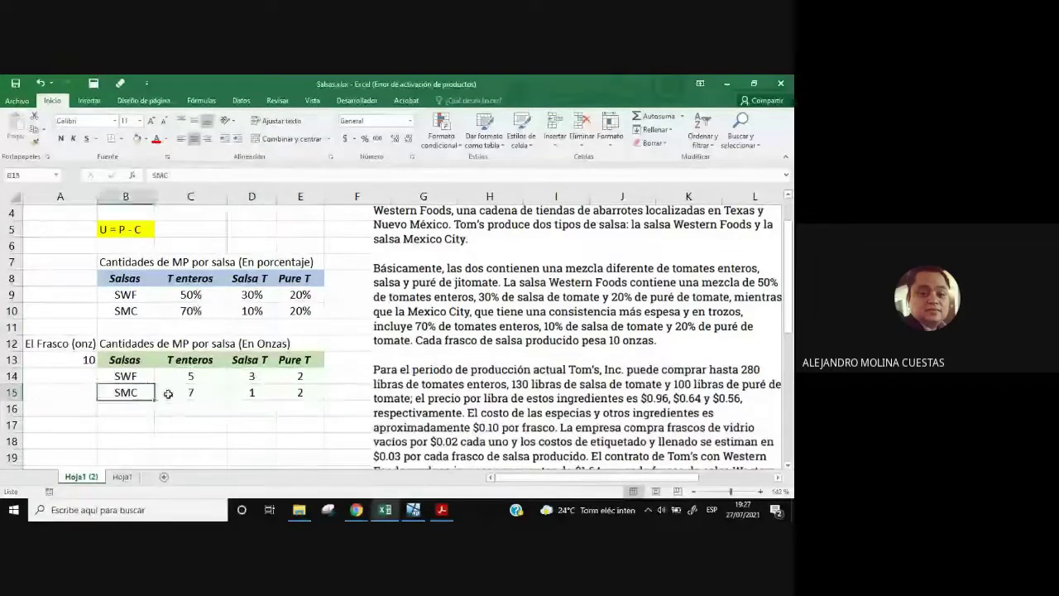
{"action": "left_click", "coordinate": [173, 392]}
{"action": "left_click", "coordinate": [191, 363]}
{"action": "left_click", "coordinate": [251, 378]}
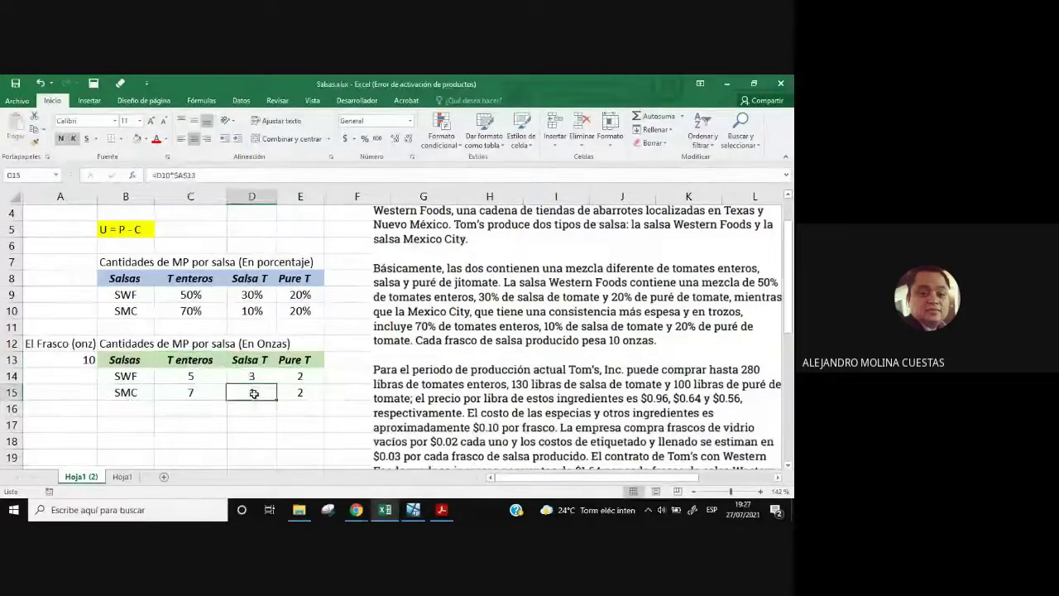
{"action": "left_click", "coordinate": [259, 360]}
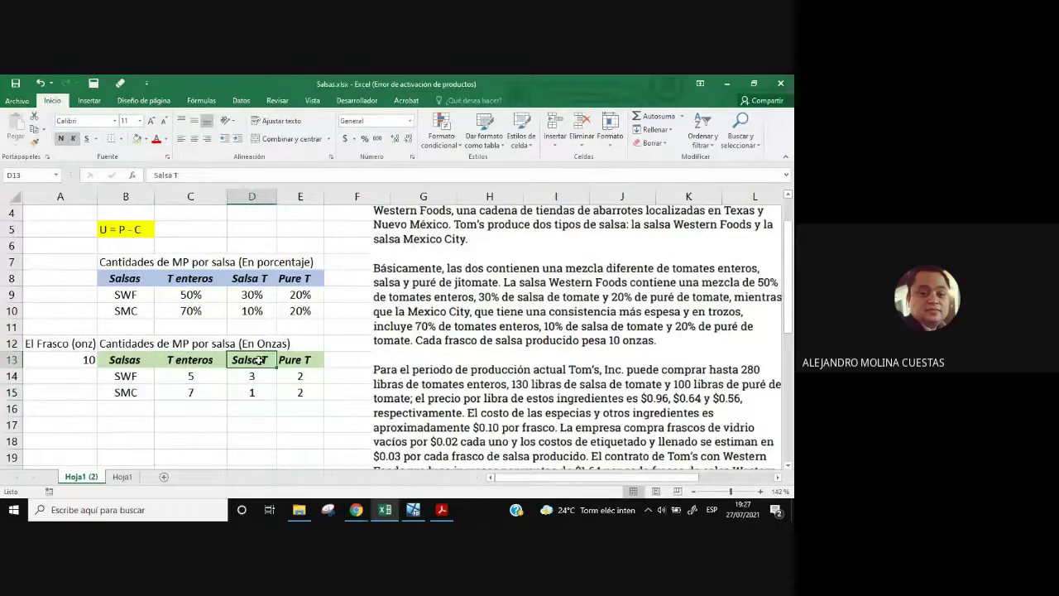
{"action": "left_click", "coordinate": [308, 395]}
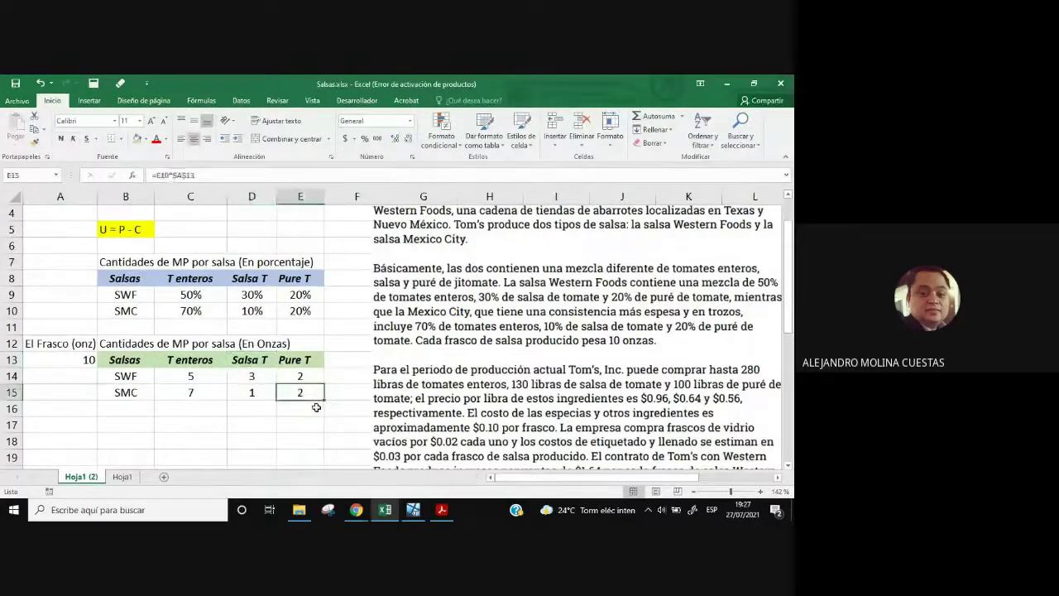
{"action": "left_click", "coordinate": [307, 369]}
{"action": "left_click", "coordinate": [319, 408]}
{"action": "left_click_drag", "start_coordinate": [143, 382], "coordinate": [301, 395]}
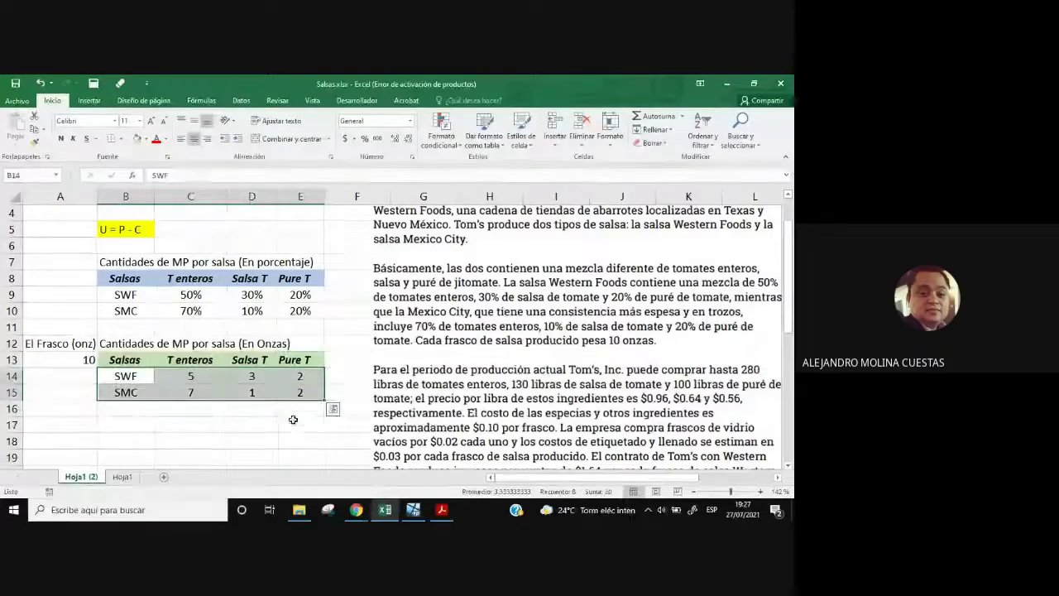
{"action": "left_click", "coordinate": [301, 424]}
- Enter the heading "Disponibilidad de MP" in A17 below the ounces table
{"action": "scroll", "coordinate": [469, 341], "scroll_direction": "down", "scroll_amount": 1}
{"action": "scroll", "coordinate": [469, 341], "scroll_direction": "down", "scroll_amount": 1}
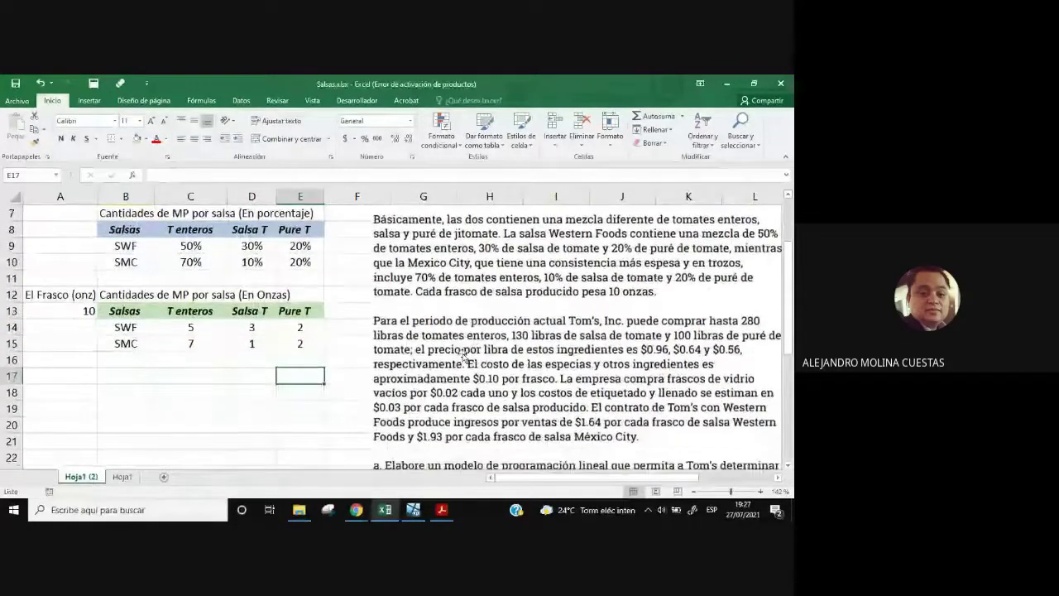
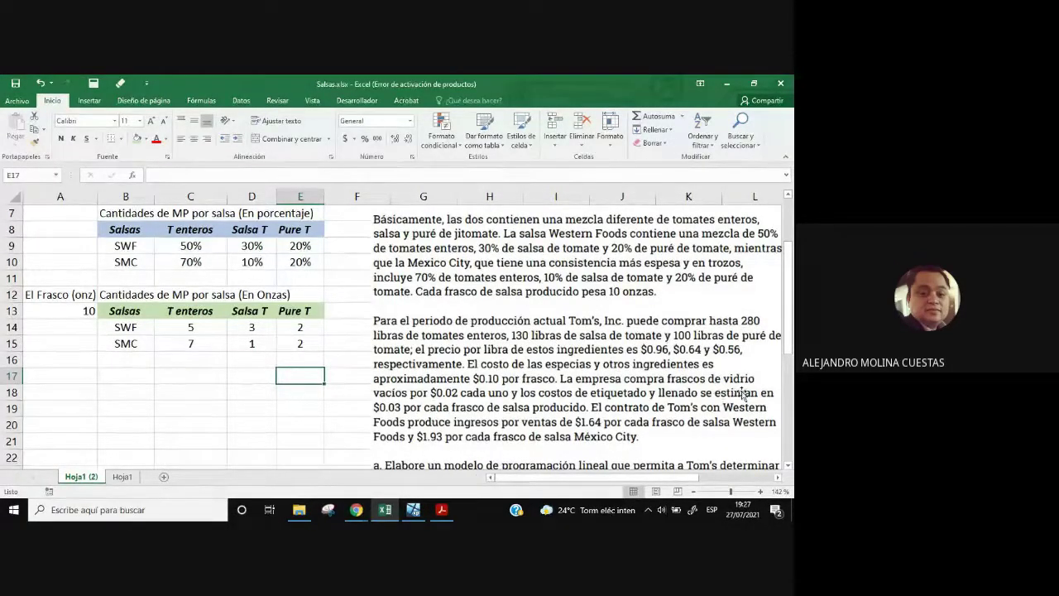
{"action": "scroll", "coordinate": [742, 395], "scroll_direction": "down", "scroll_amount": 1}
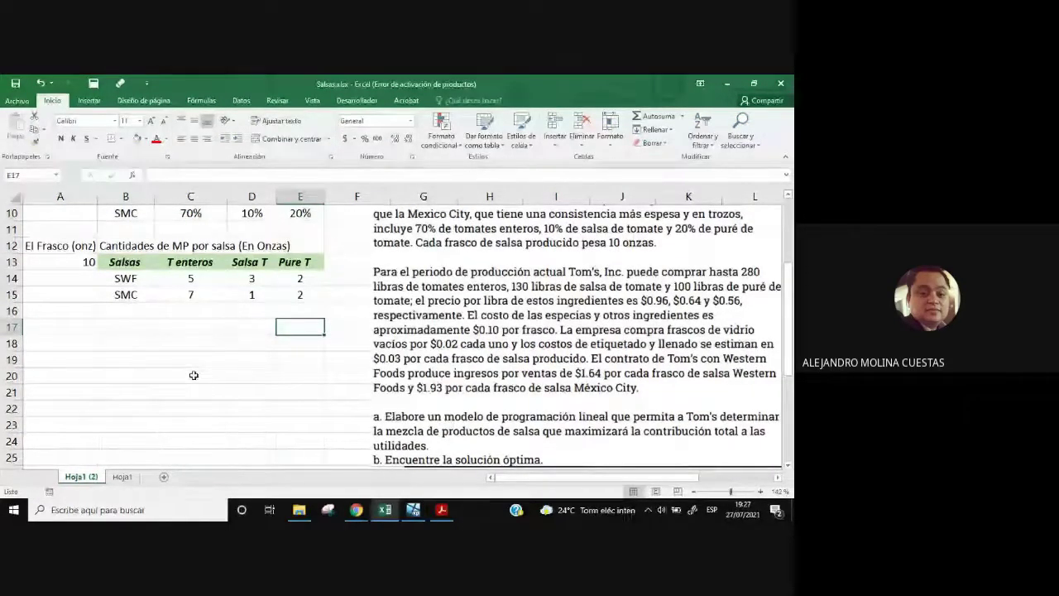
{"action": "left_click", "coordinate": [118, 331]}
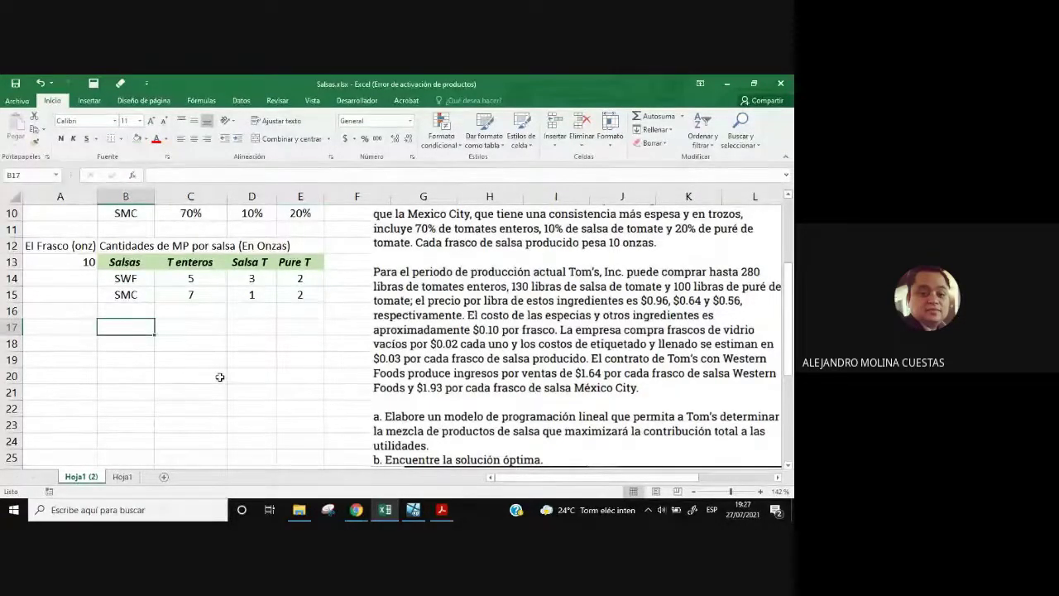
{"action": "key", "text": "Left"}
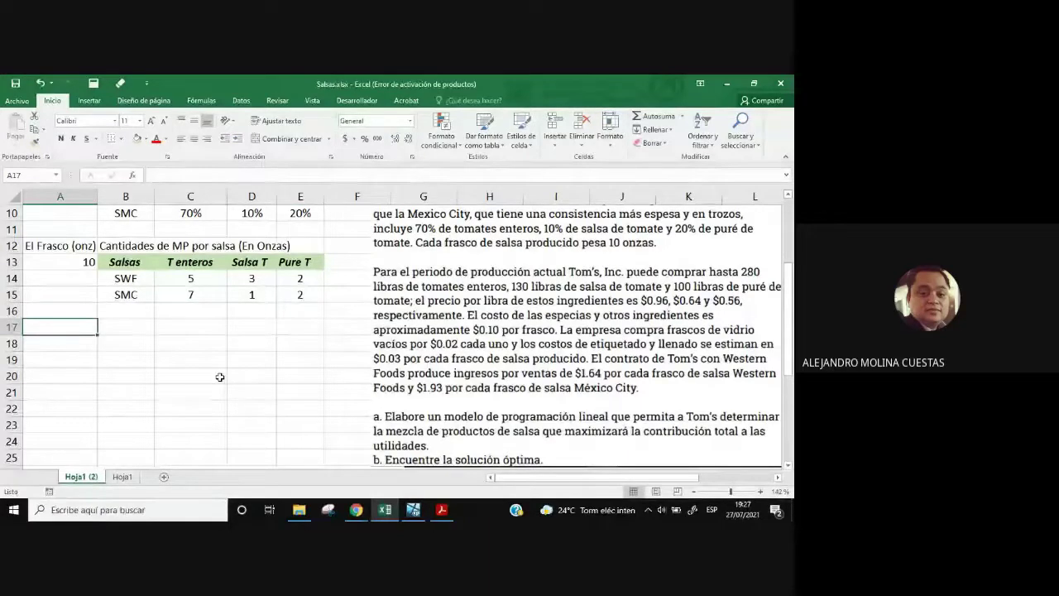
{"action": "type", "text": "Disponi"}
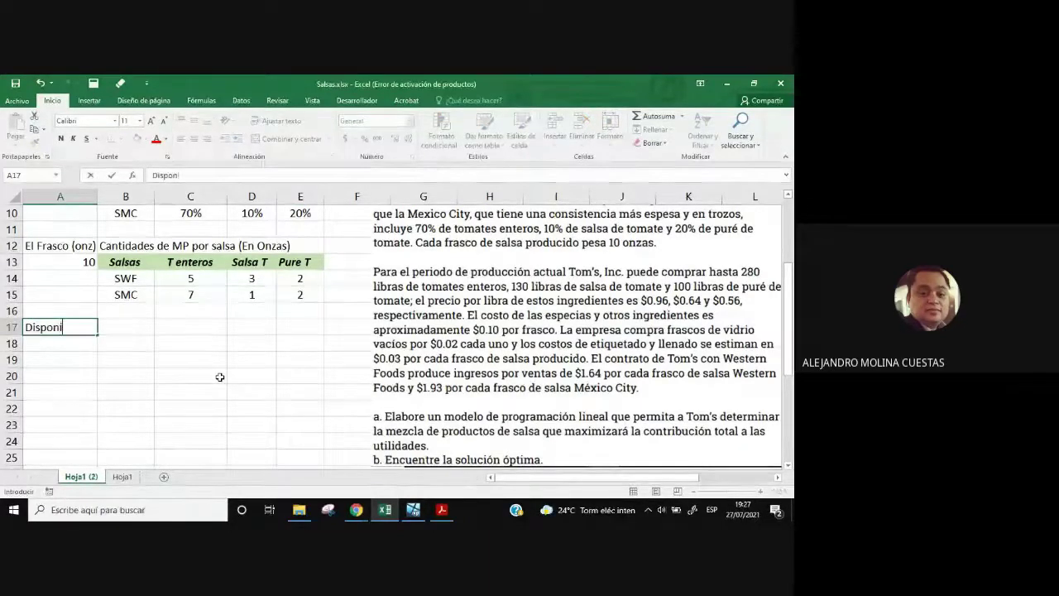
{"action": "type", "text": "bilidad"}
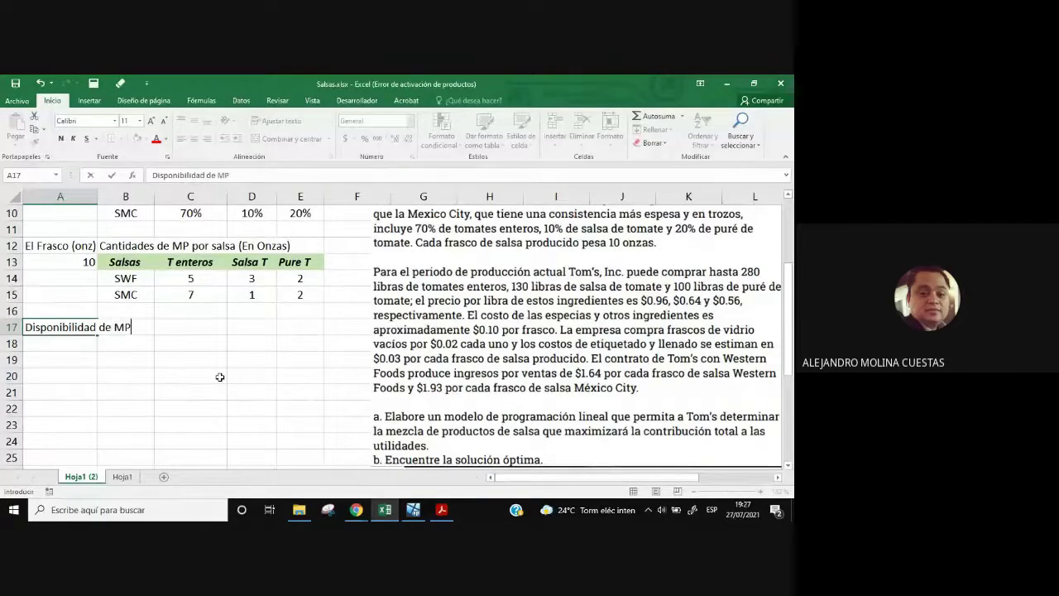
{"action": "type", "text": " de MP"}
{"action": "key", "text": "Return"}
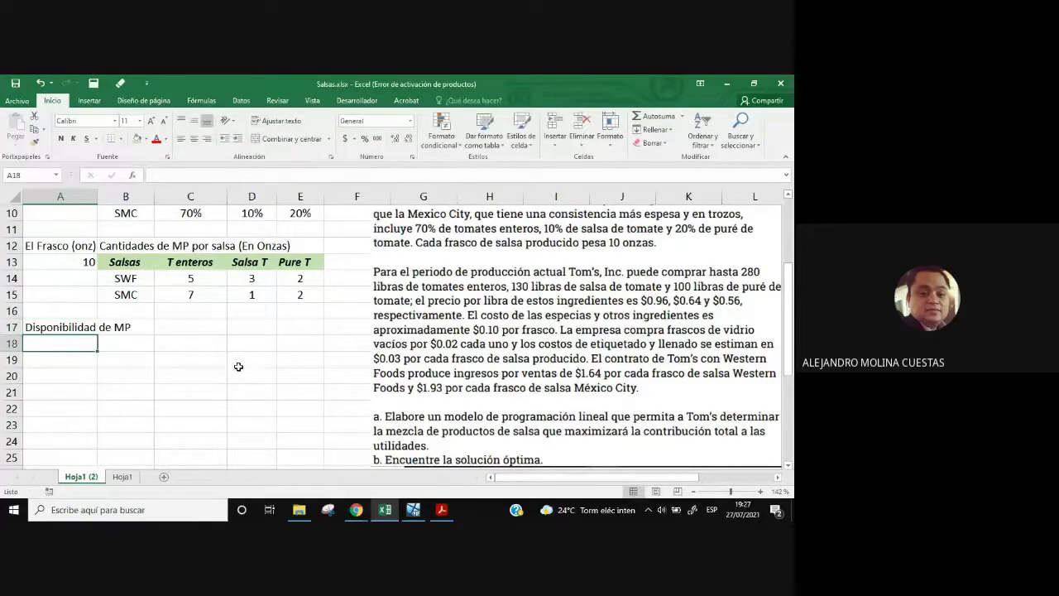
- Check the three ingredient columns of the ounces table and enter the row labels "Libras" in B18 and "Onzas" in B19
{"action": "left_click", "coordinate": [131, 346]}
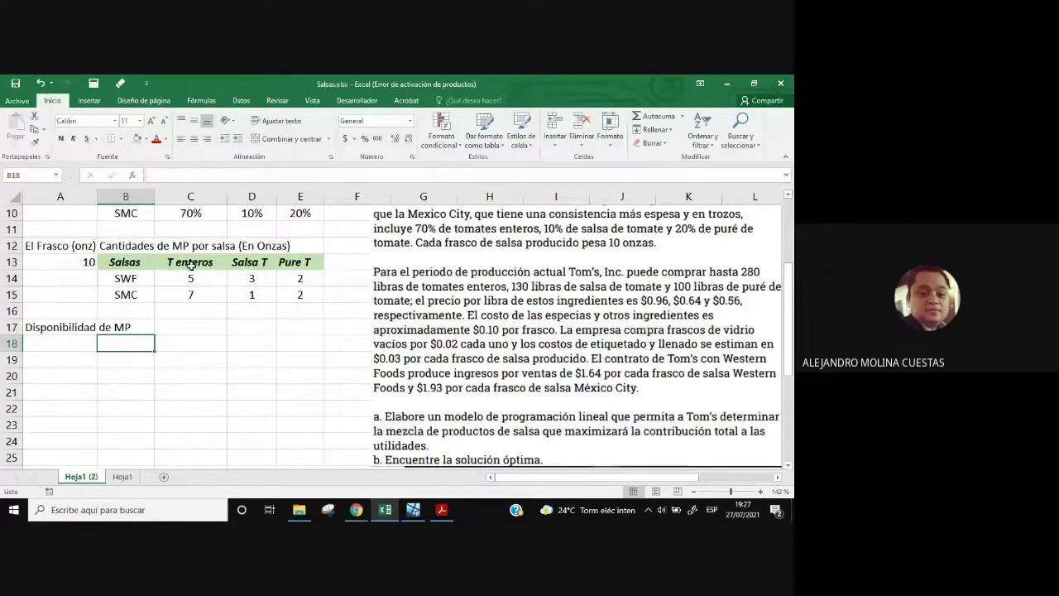
{"action": "left_click_drag", "start_coordinate": [190, 265], "coordinate": [191, 296]}
{"action": "left_click_drag", "start_coordinate": [249, 263], "coordinate": [249, 295]}
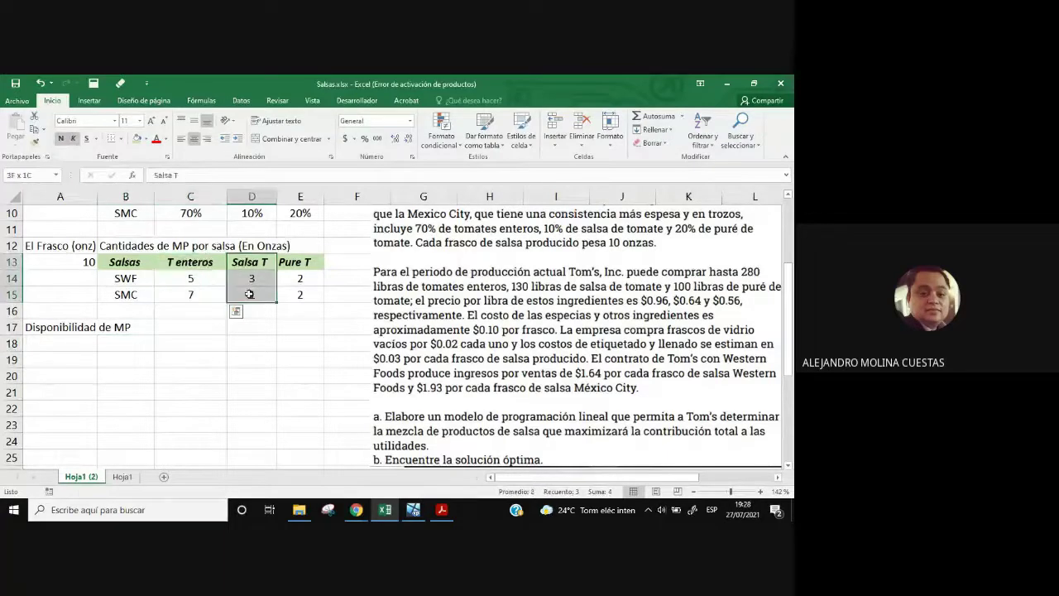
{"action": "left_click_drag", "start_coordinate": [301, 262], "coordinate": [300, 295]}
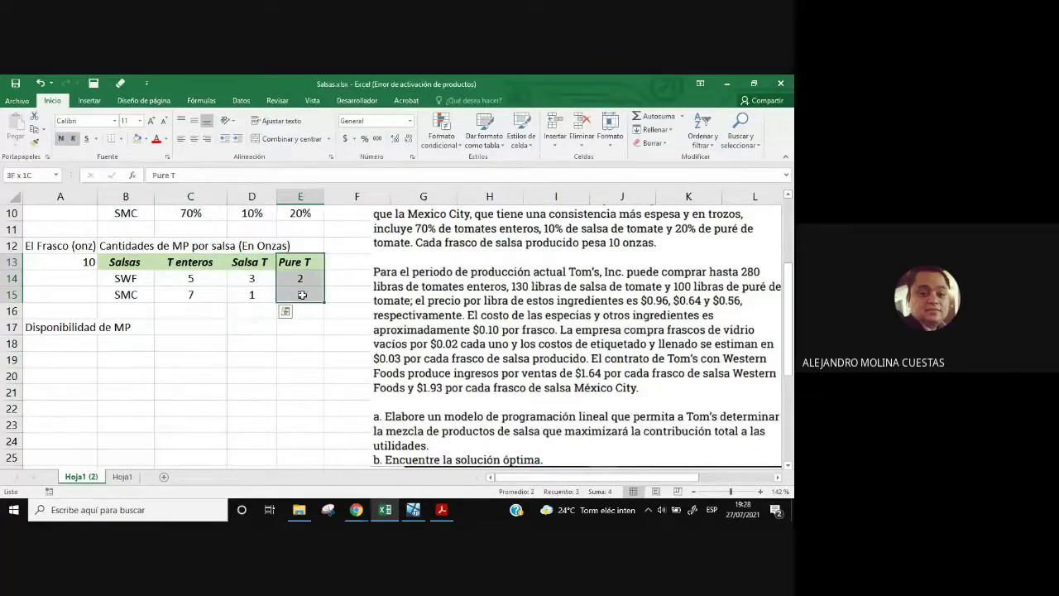
{"action": "left_click", "coordinate": [130, 348]}
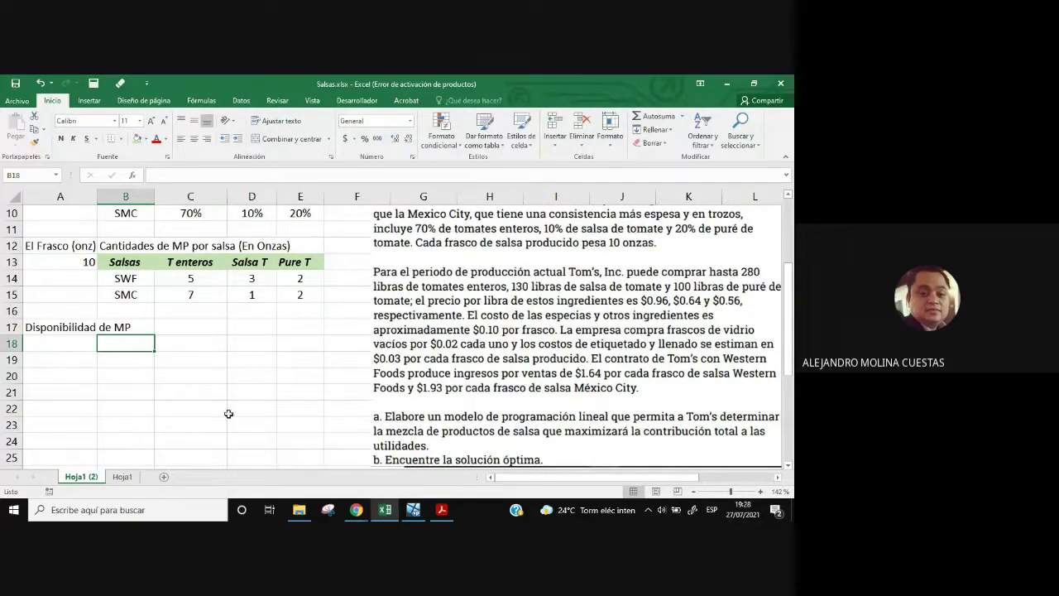
{"action": "type", "text": "Libras"}
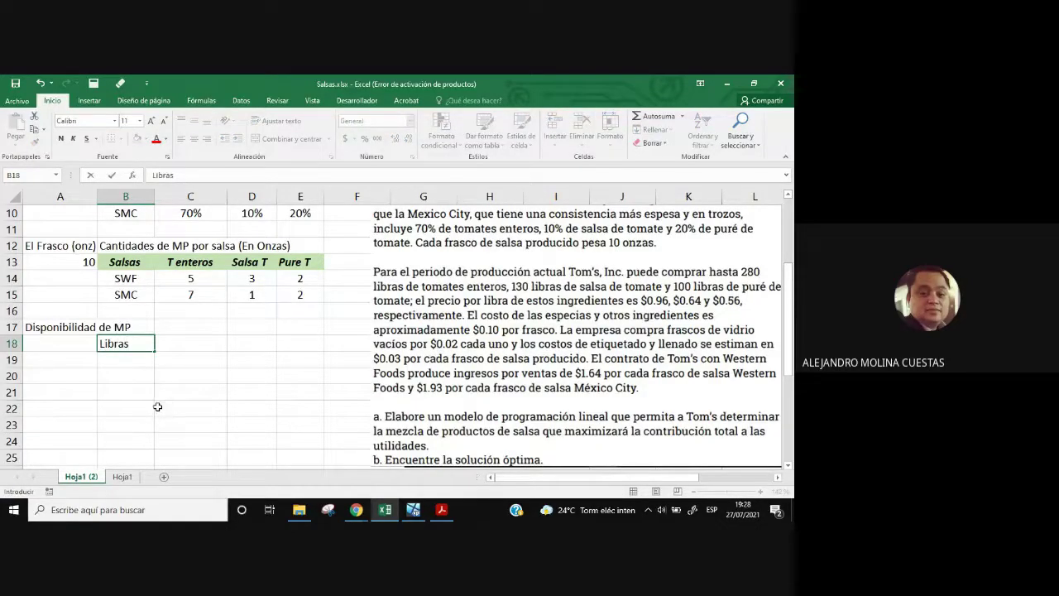
{"action": "key", "text": "Return"}
{"action": "left_click", "coordinate": [141, 376]}
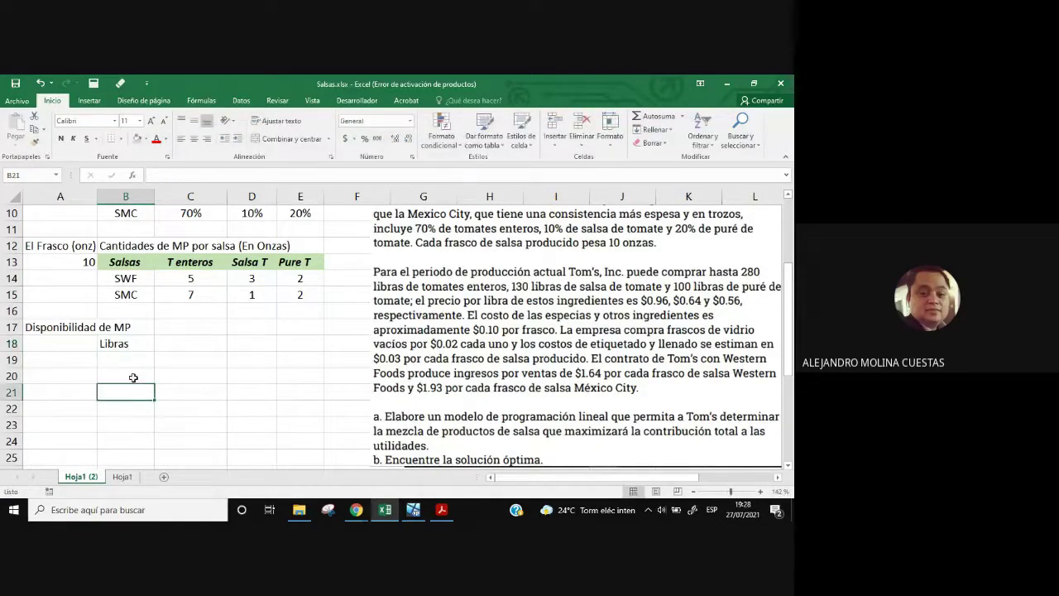
{"action": "left_click", "coordinate": [125, 361]}
{"action": "type", "text": "Onza"}
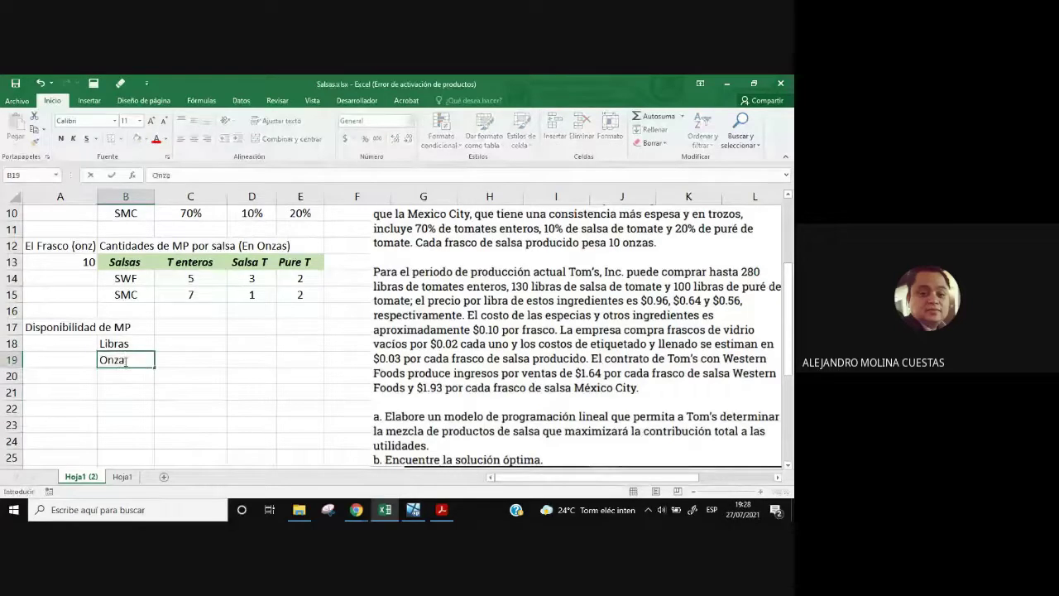
{"action": "type", "text": "s"}
{"action": "key", "text": "Return"}
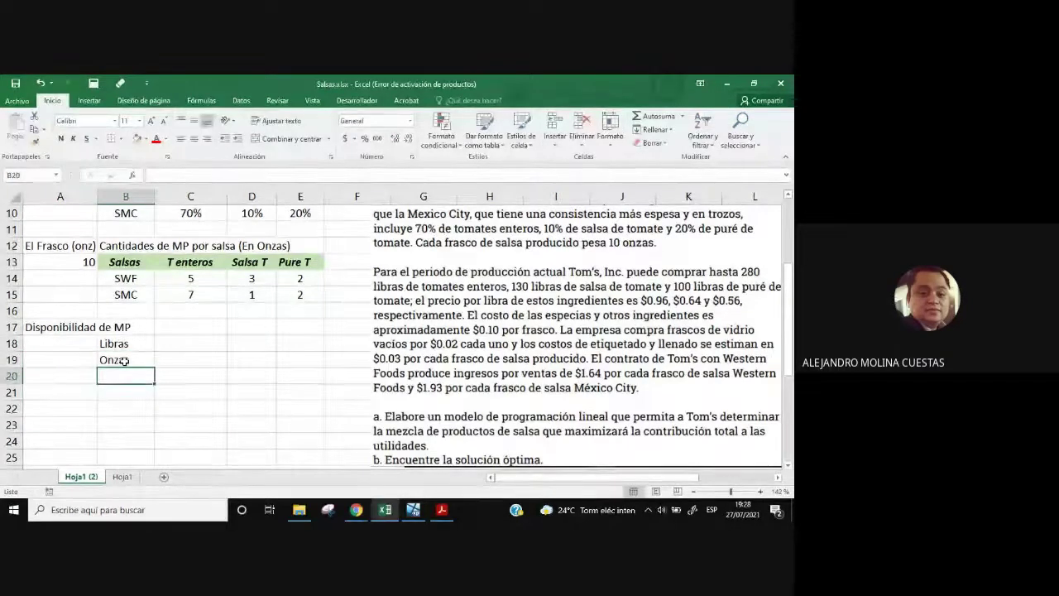
- Copy the ingredient headings T enteros, Salsa T and Pure T from C13:E13 to C17:E17
{"action": "left_click", "coordinate": [190, 359]}
{"action": "left_click", "coordinate": [193, 263]}
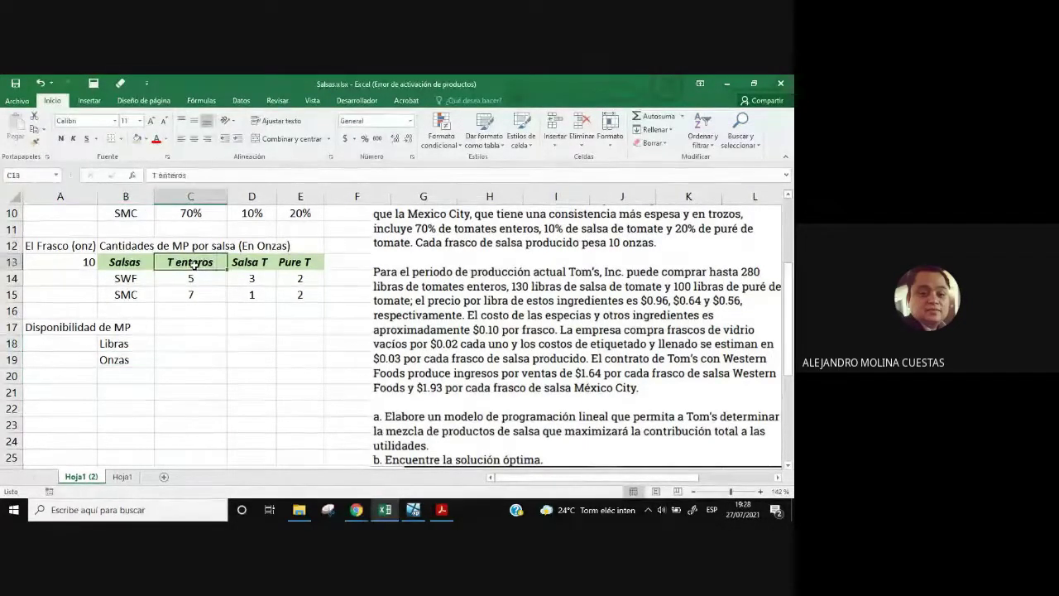
{"action": "left_click_drag", "start_coordinate": [192, 263], "coordinate": [299, 261]}
{"action": "key", "text": "ctrl+c"}
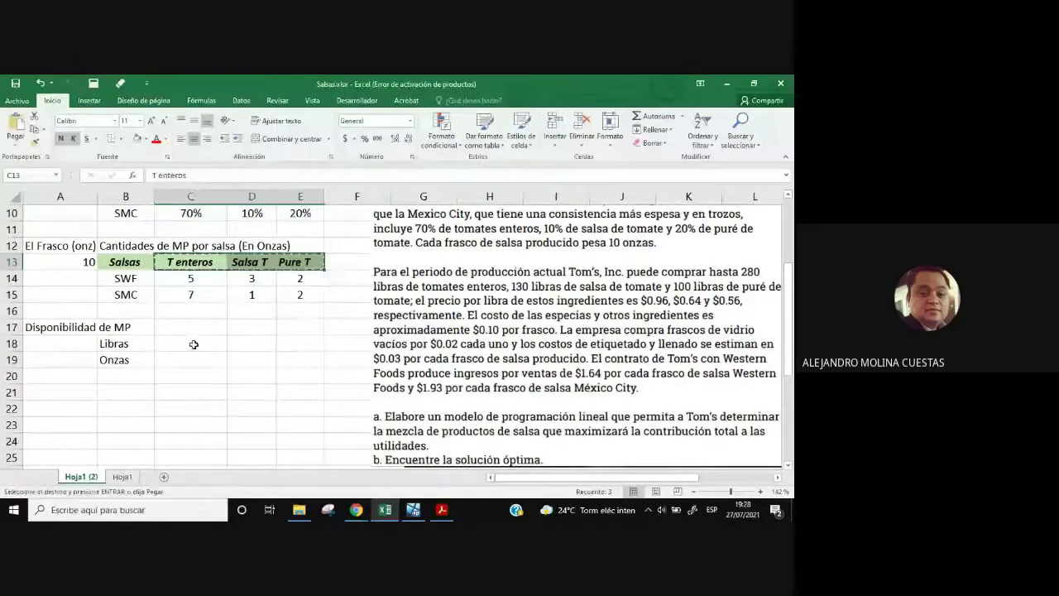
{"action": "left_click", "coordinate": [191, 328]}
{"action": "key", "text": "ctrl+v"}
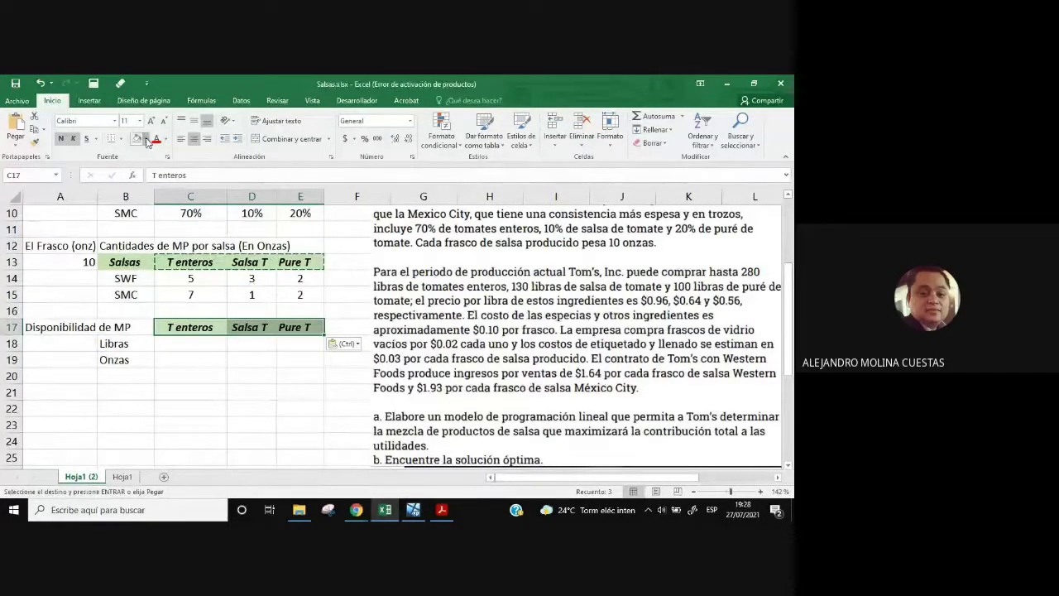
- Fill the availability headings C17:E17 with a light gold color
{"action": "left_click", "coordinate": [148, 142]}
{"action": "left_click", "coordinate": [208, 199]}
{"action": "left_click", "coordinate": [288, 375]}
{"action": "left_click", "coordinate": [196, 349]}
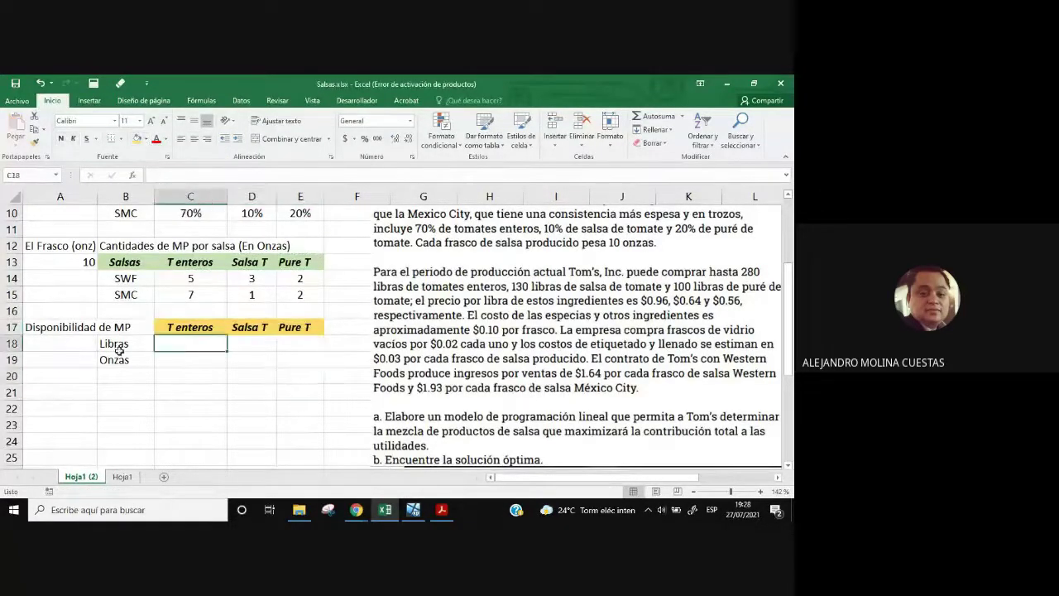
- Enter the available pounds in the Libras row: 280 for T enteros, 130 for Salsa T and 100 for Pure T
{"action": "left_click", "coordinate": [64, 327]}
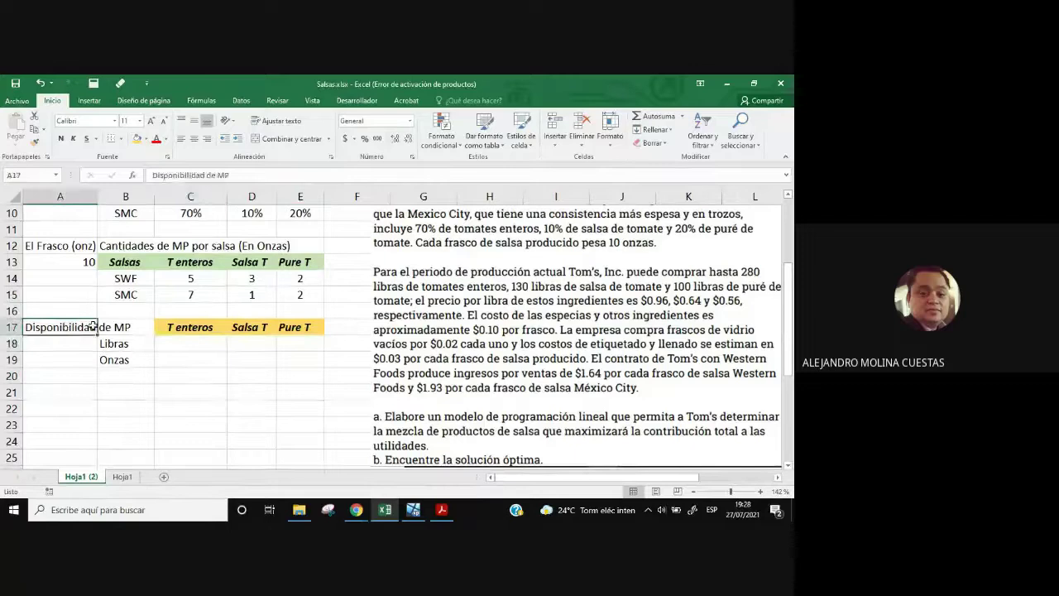
{"action": "left_click", "coordinate": [197, 341]}
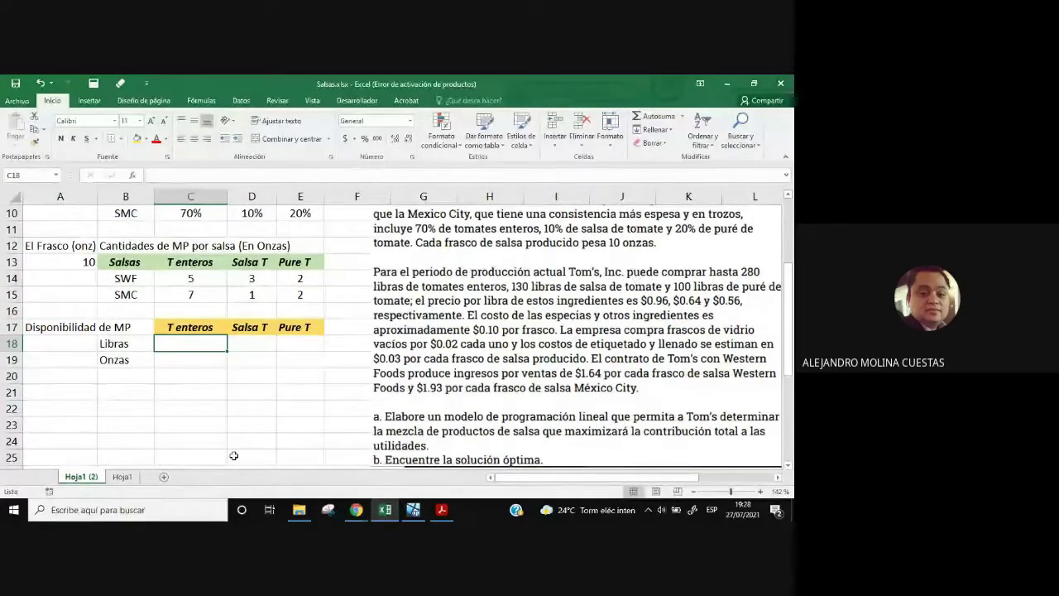
{"action": "type", "text": "280"}
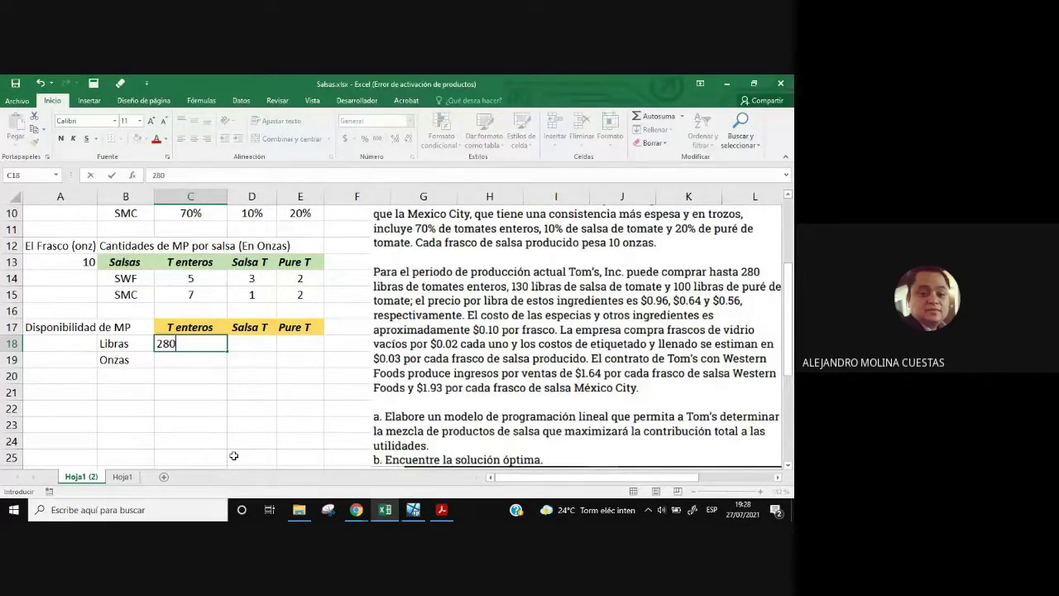
{"action": "key", "text": "Tab"}
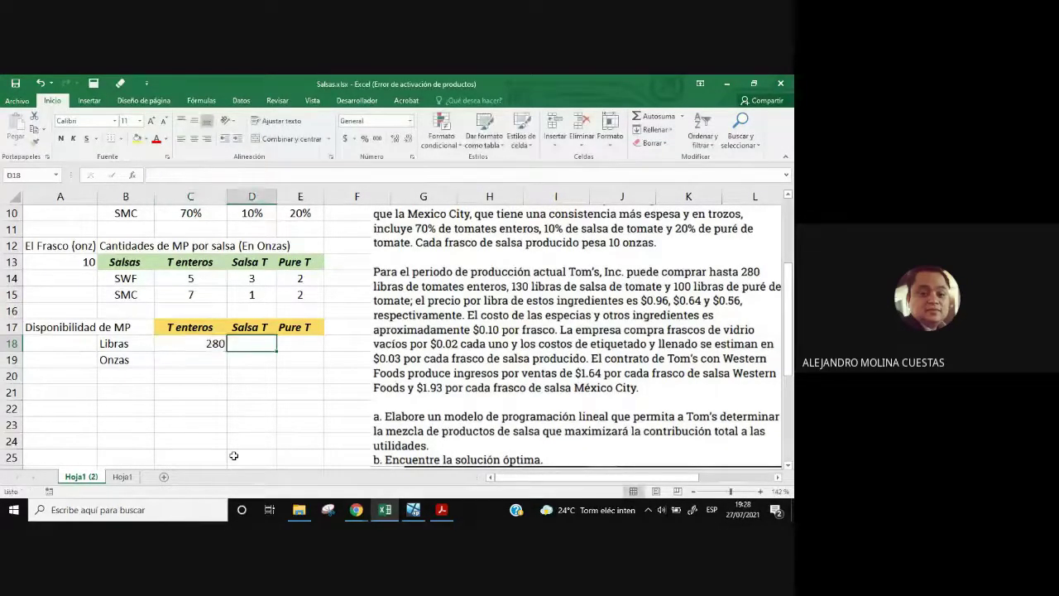
{"action": "type", "text": "130"}
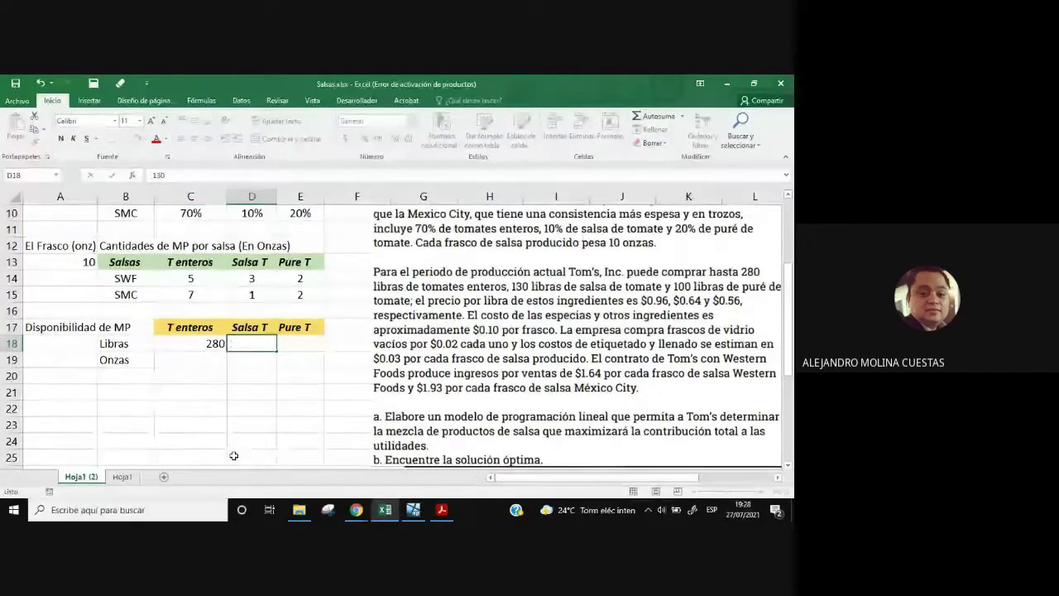
{"action": "key", "text": "Tab"}
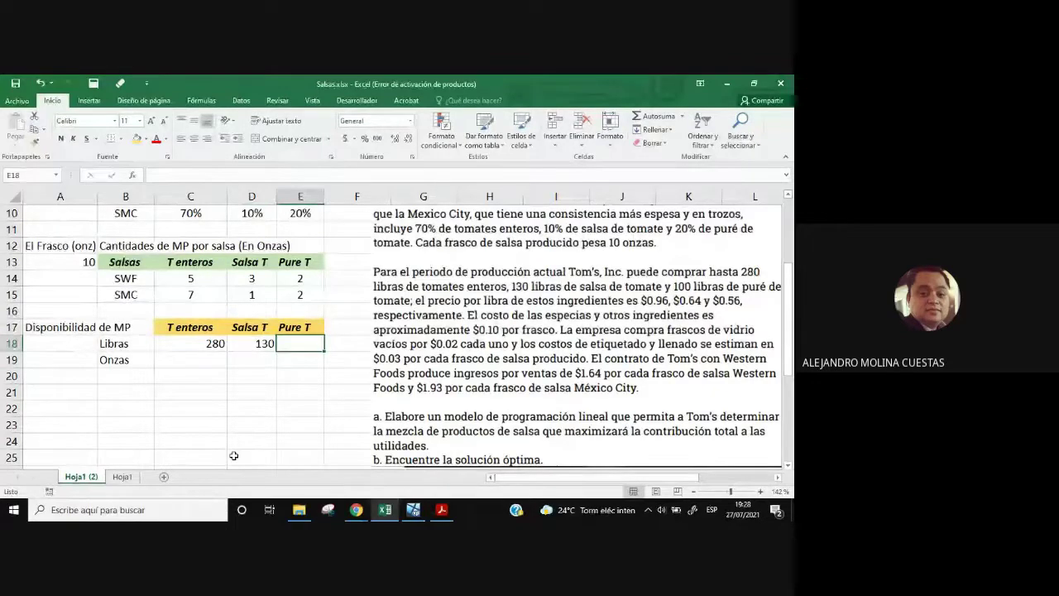
{"action": "type", "text": "100"}
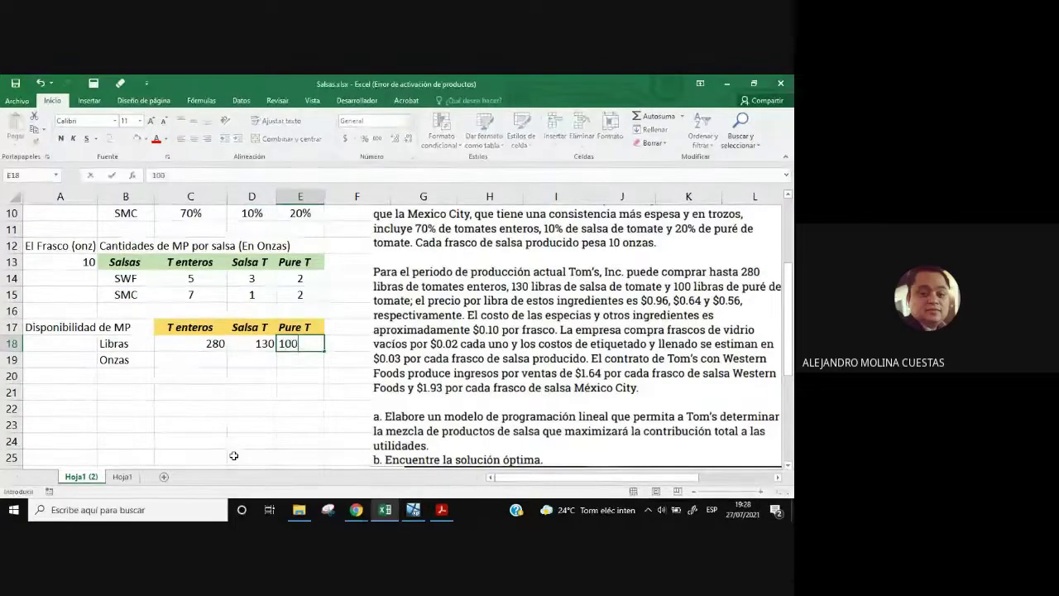
{"action": "key", "text": "Return"}
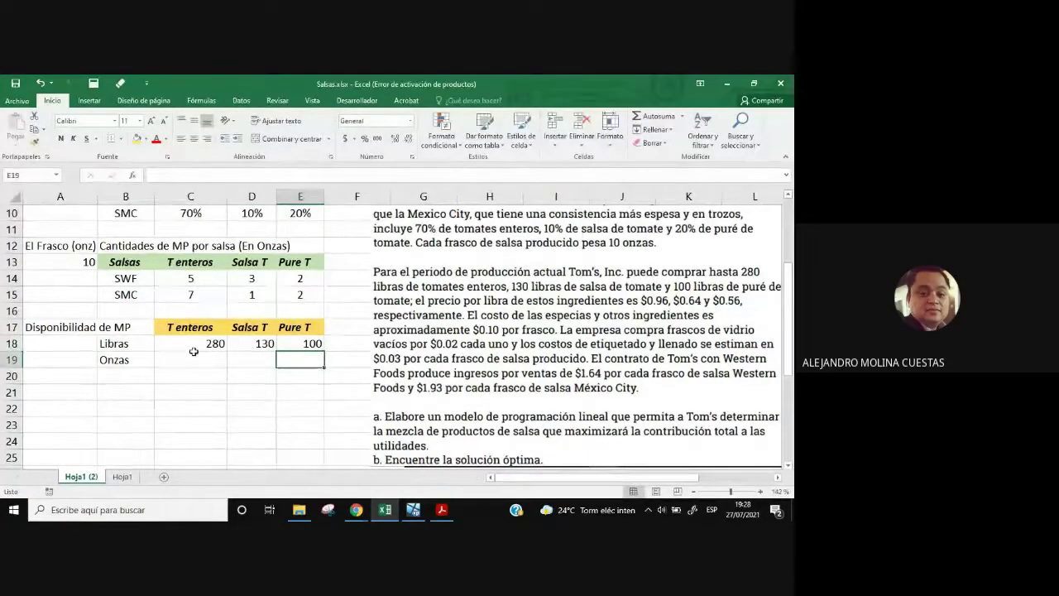
- Begin a formula in C19 for the available ounces of T enteros
{"action": "left_click", "coordinate": [193, 349]}
{"action": "scroll", "coordinate": [334, 404], "scroll_direction": "up", "scroll_amount": 2}
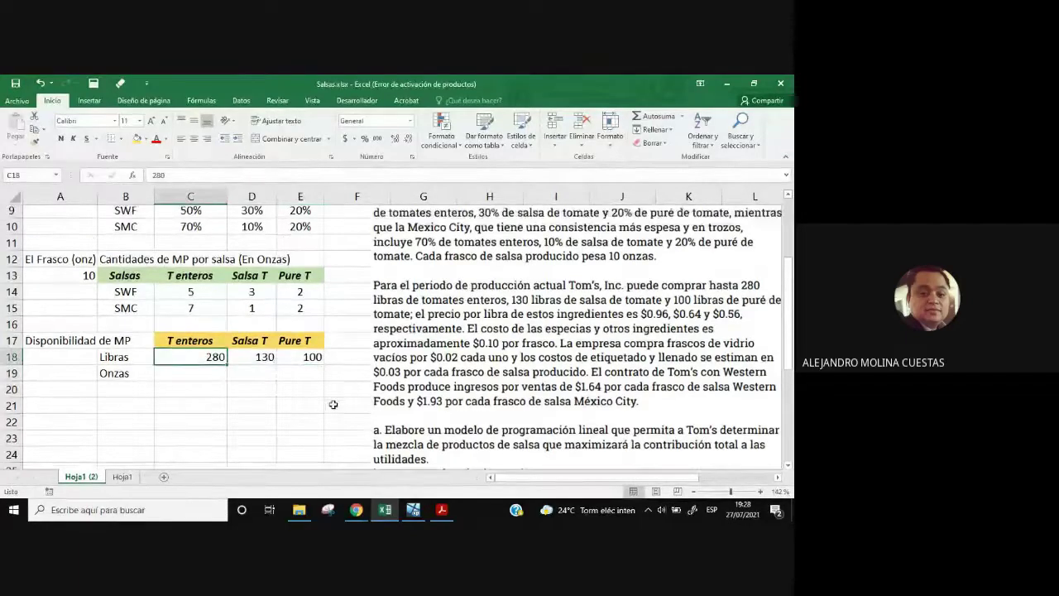
{"action": "left_click", "coordinate": [218, 407]}
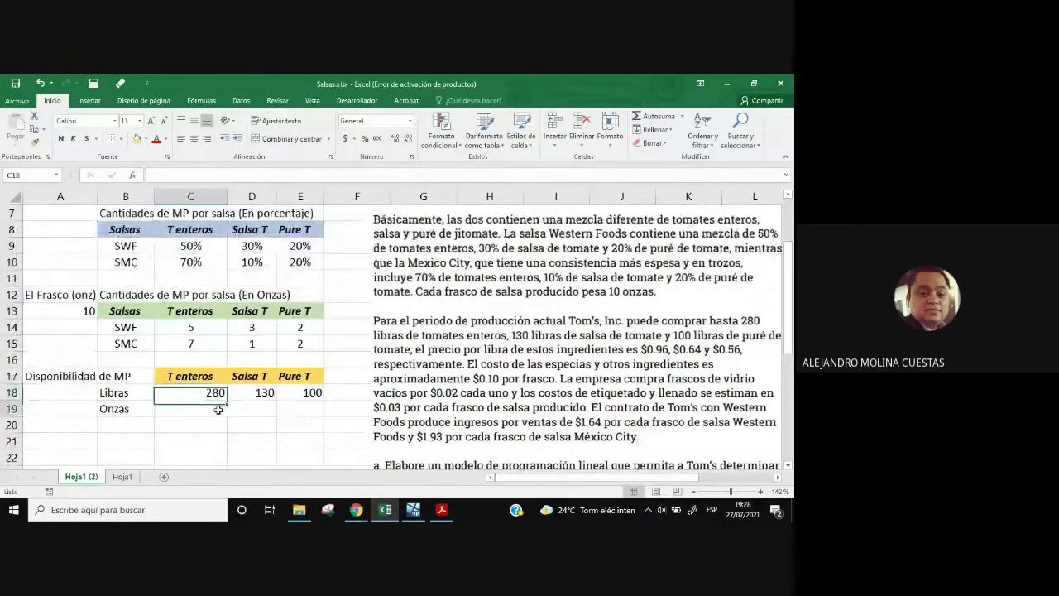
{"action": "left_click", "coordinate": [154, 175]}
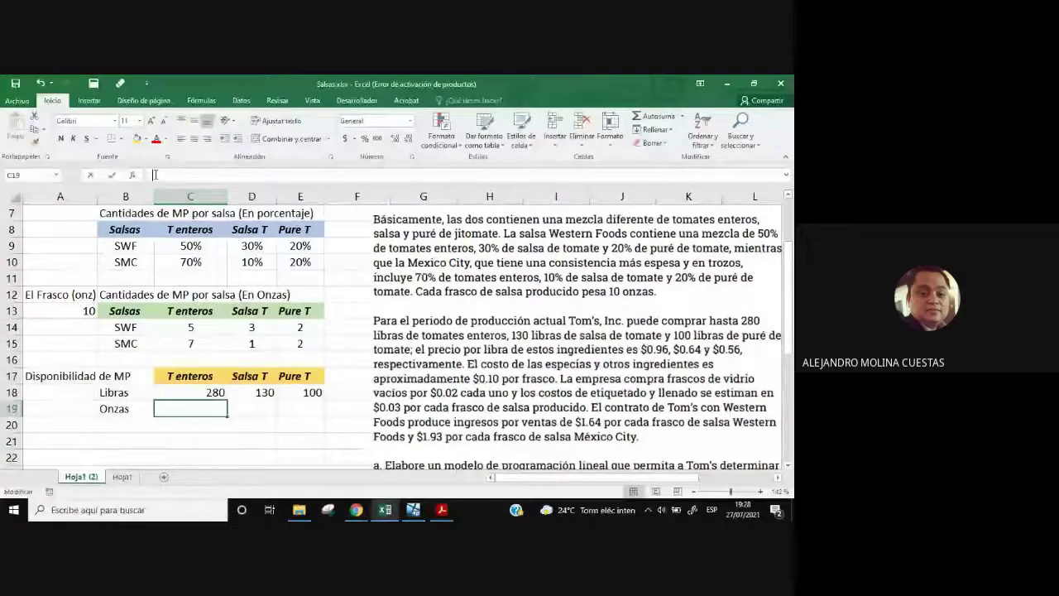
{"action": "type", "text": "="}
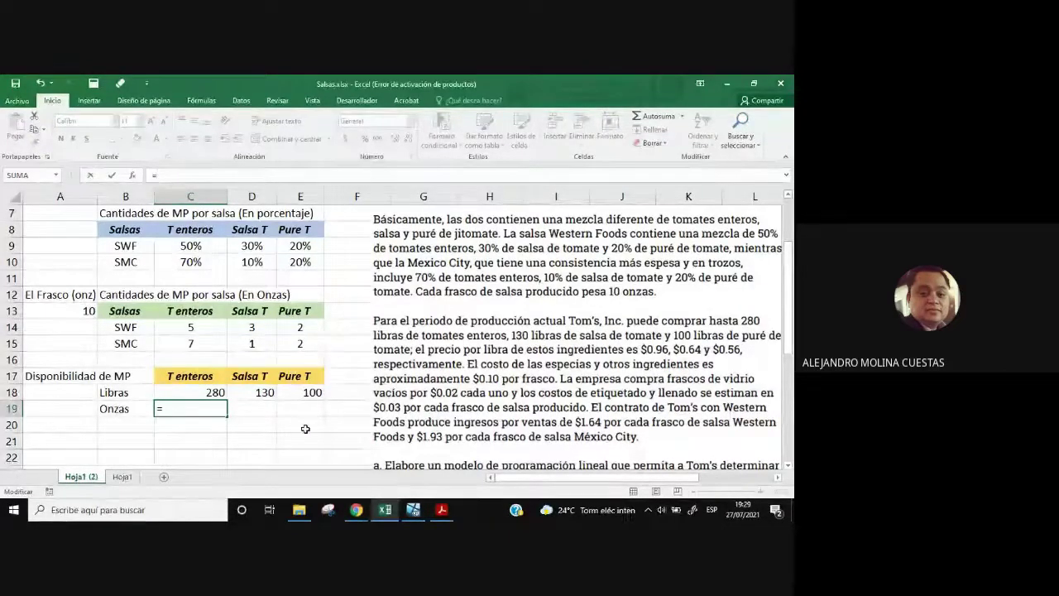
- Switch to the Google Meet call in the browser and check on the participants
{"action": "left_click", "coordinate": [353, 513]}
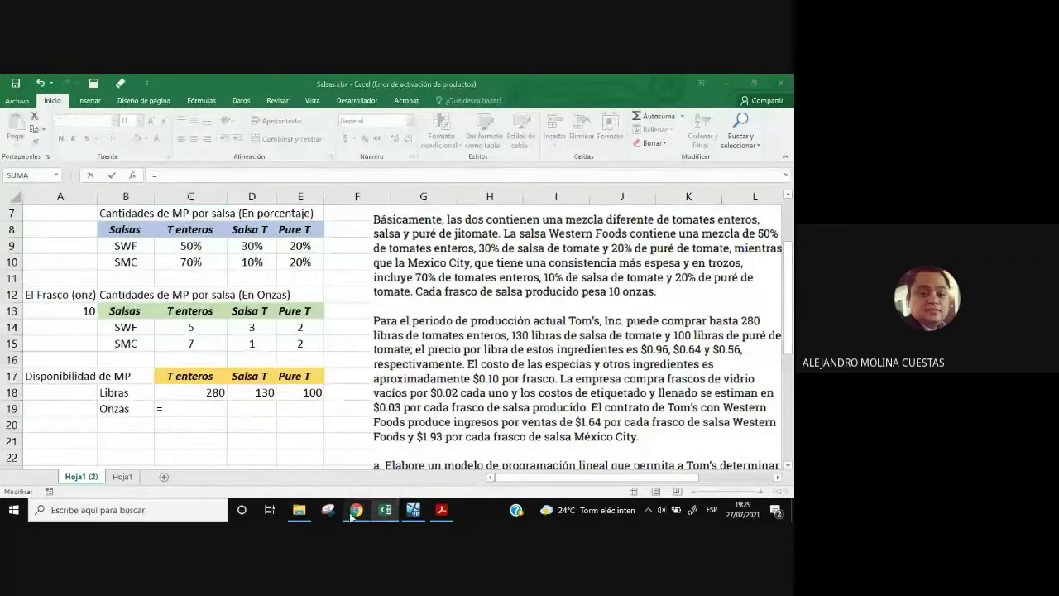
{"action": "left_click", "coordinate": [526, 445]}
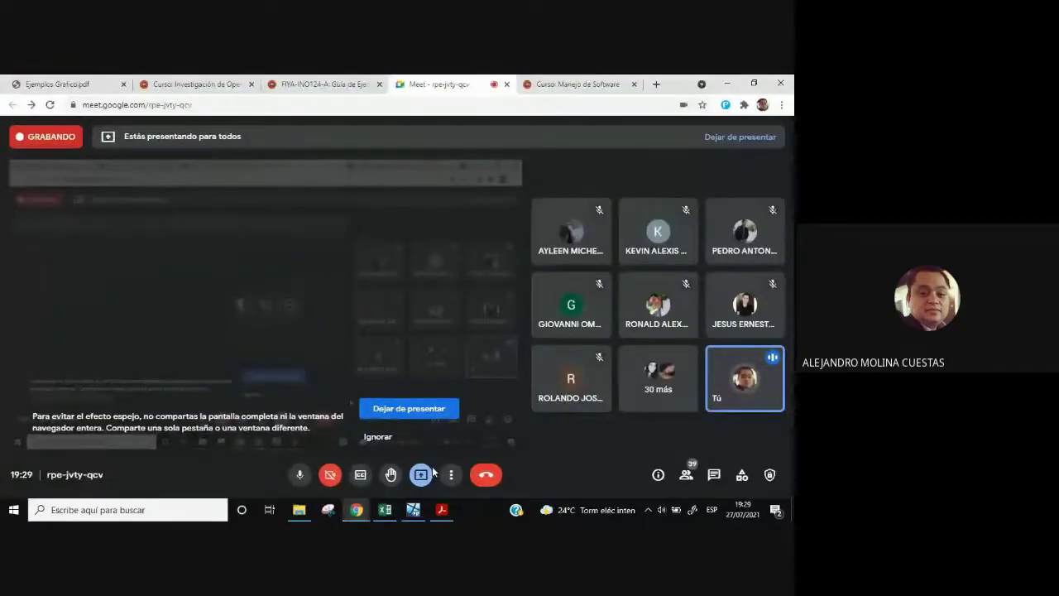
{"action": "key", "text": "alt+Tab"}
{"action": "left_click", "coordinate": [779, 435]}
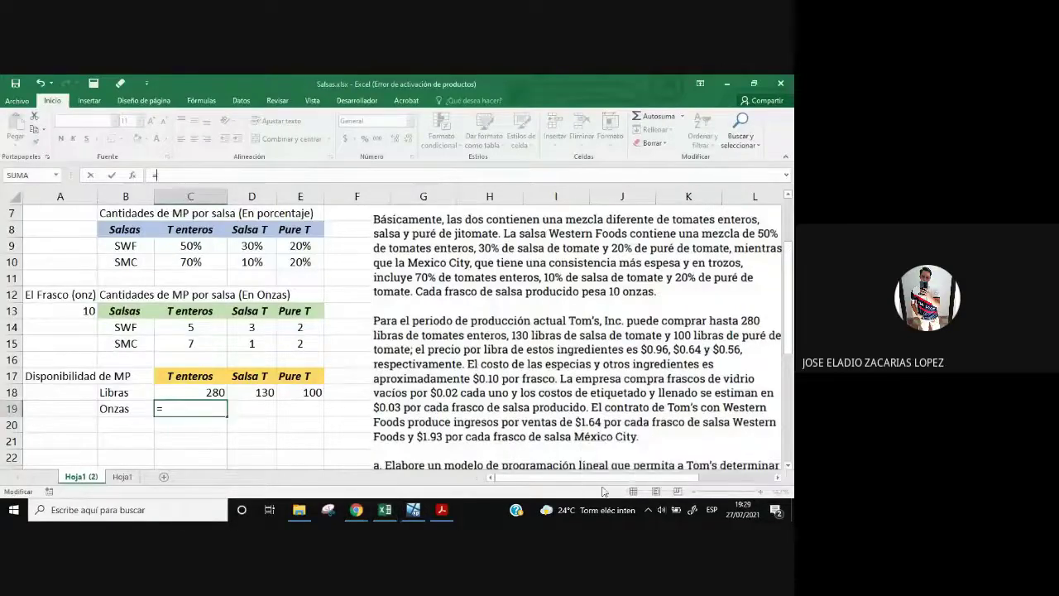
{"action": "left_click", "coordinate": [353, 497]}
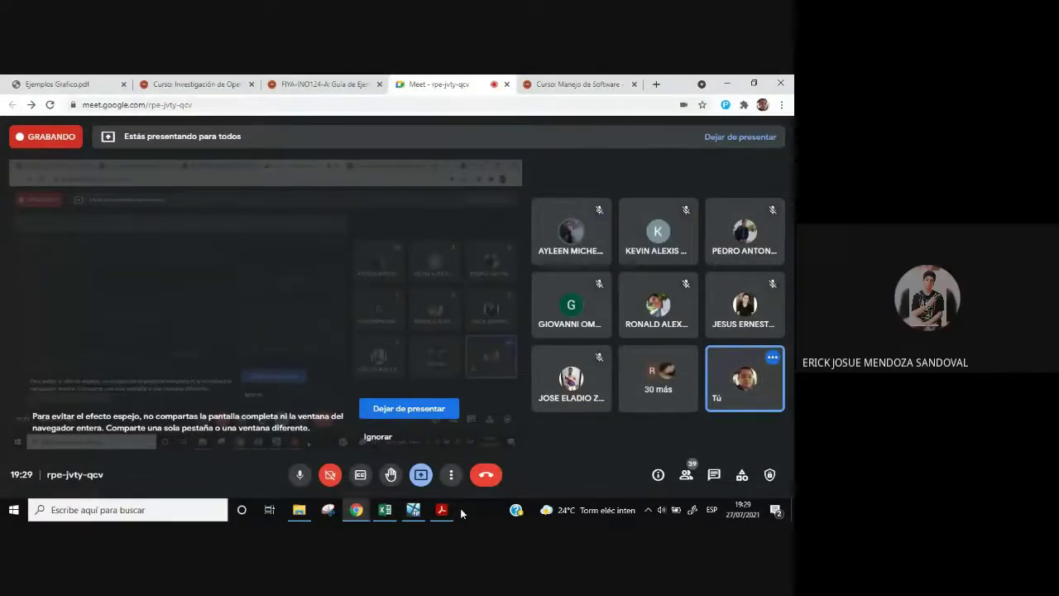
{"action": "mouse_move", "coordinate": [357, 514]}
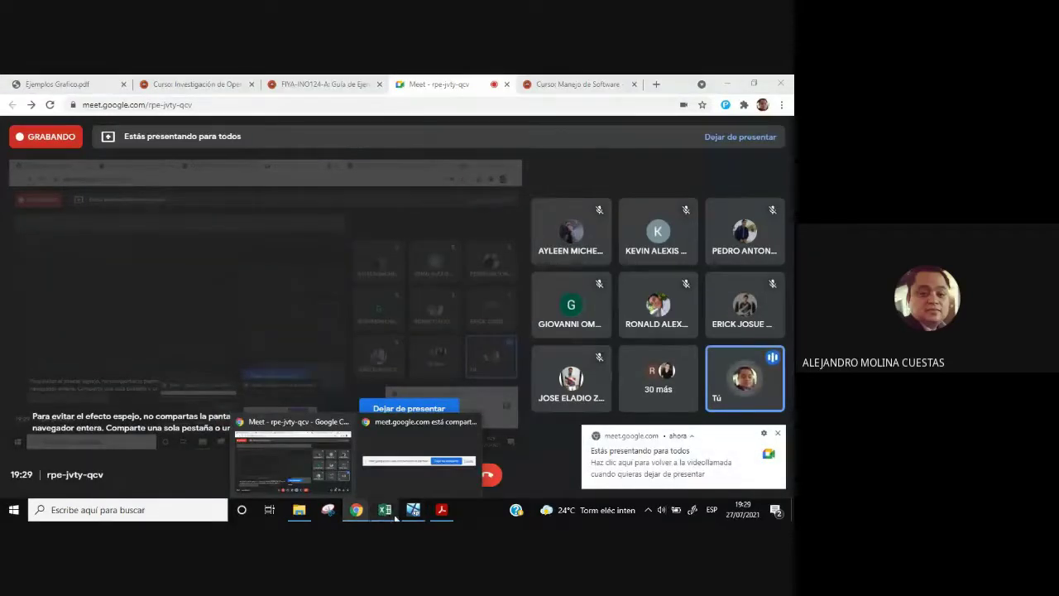
- Return to the Excel workbook, complete C19 as =16*C18 and fill the formula across to E19
{"action": "left_click", "coordinate": [385, 509]}
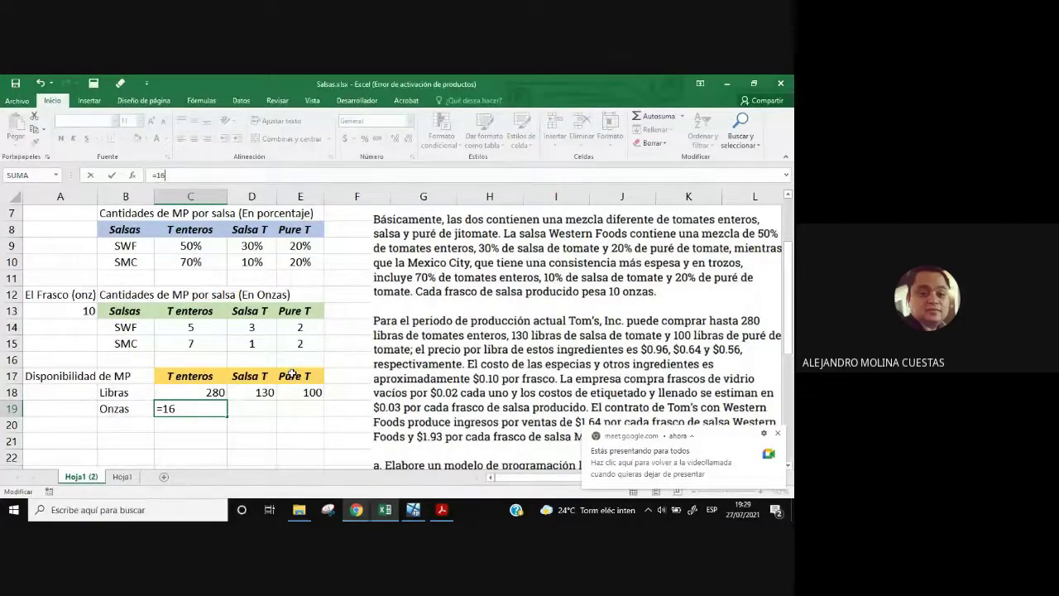
{"action": "type", "text": "*"}
{"action": "left_click", "coordinate": [203, 393]}
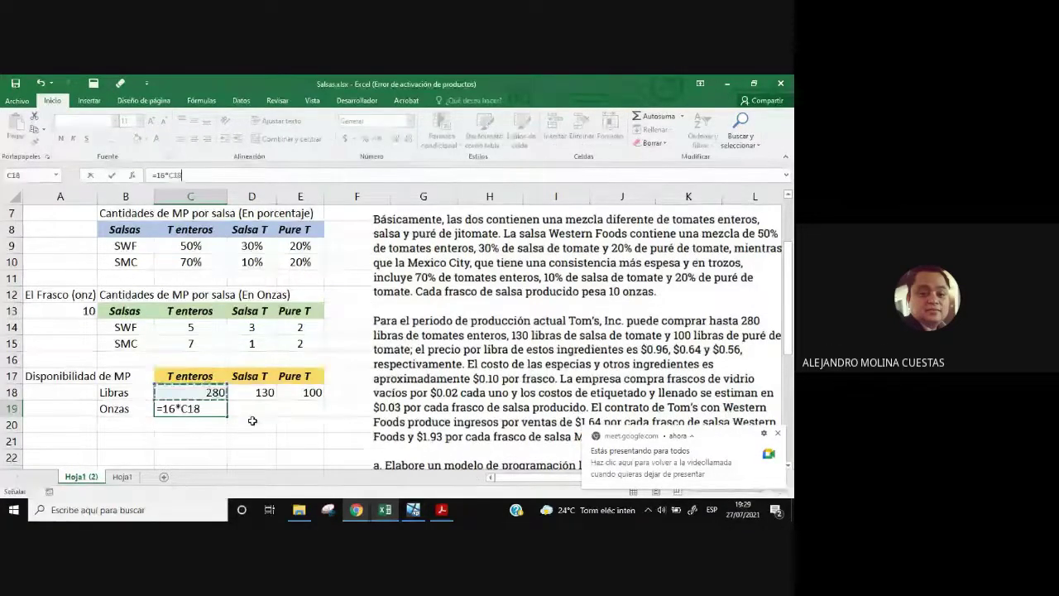
{"action": "key", "text": "Return"}
{"action": "left_click", "coordinate": [213, 407]}
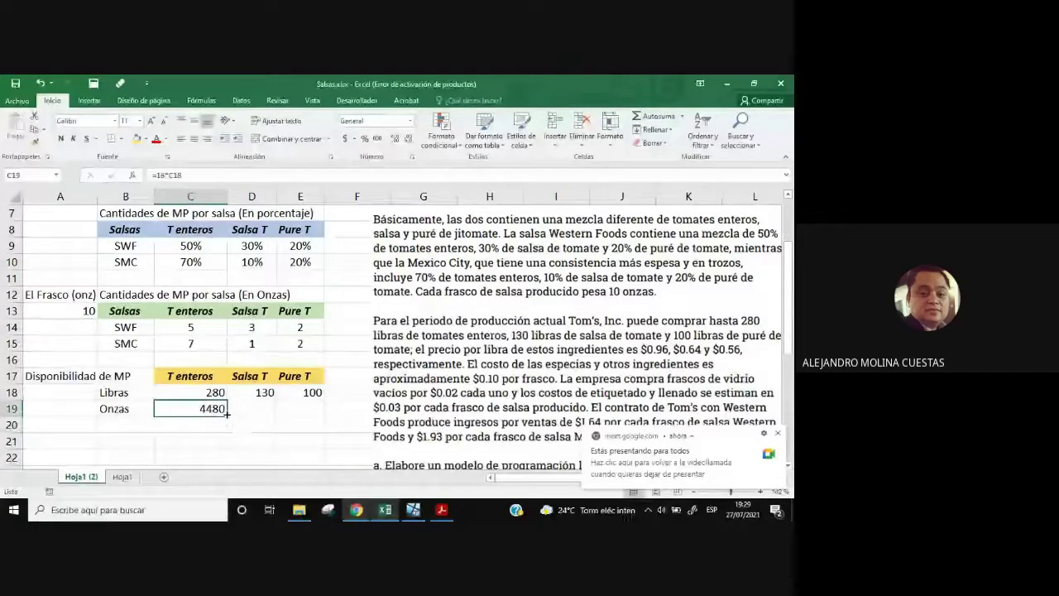
{"action": "left_click_drag", "start_coordinate": [226, 413], "coordinate": [314, 417]}
{"action": "left_click", "coordinate": [290, 440]}
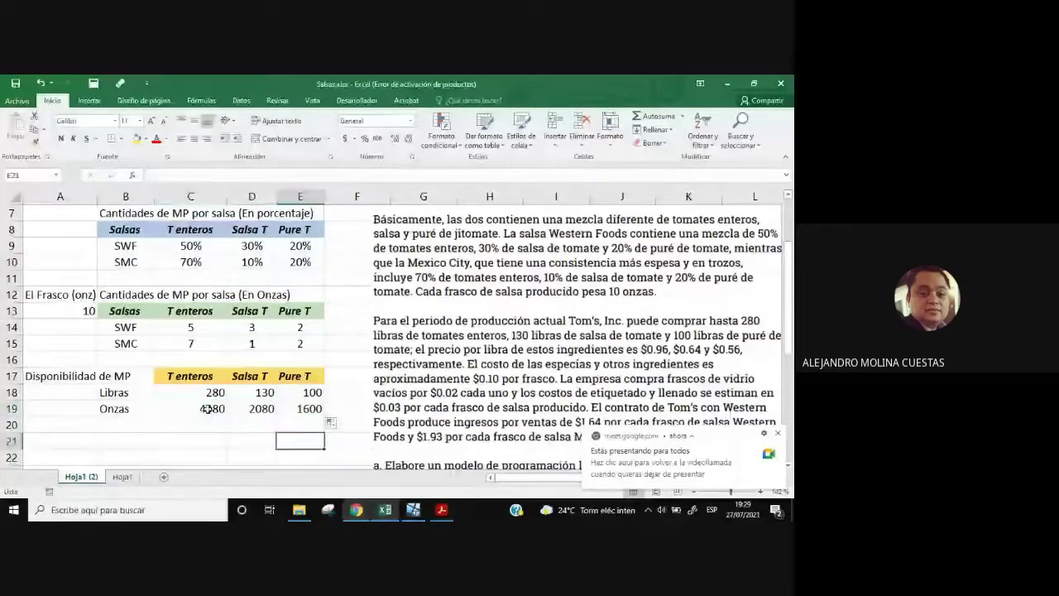
- Review the available ounces of each ingredient in row 19 against the ounces table and the problem statement
{"action": "left_click", "coordinate": [207, 408]}
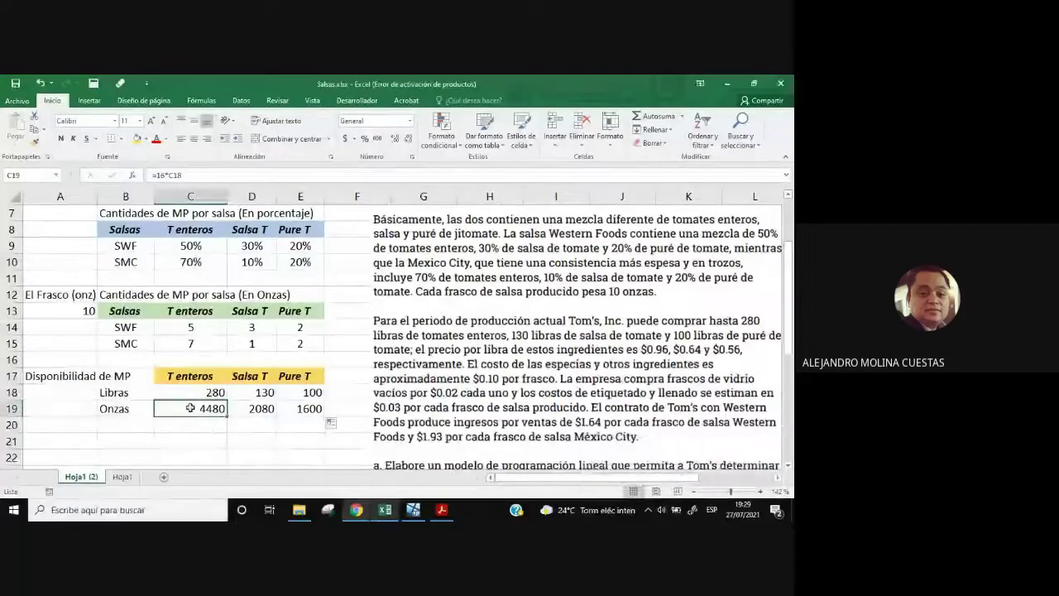
{"action": "left_click", "coordinate": [202, 376]}
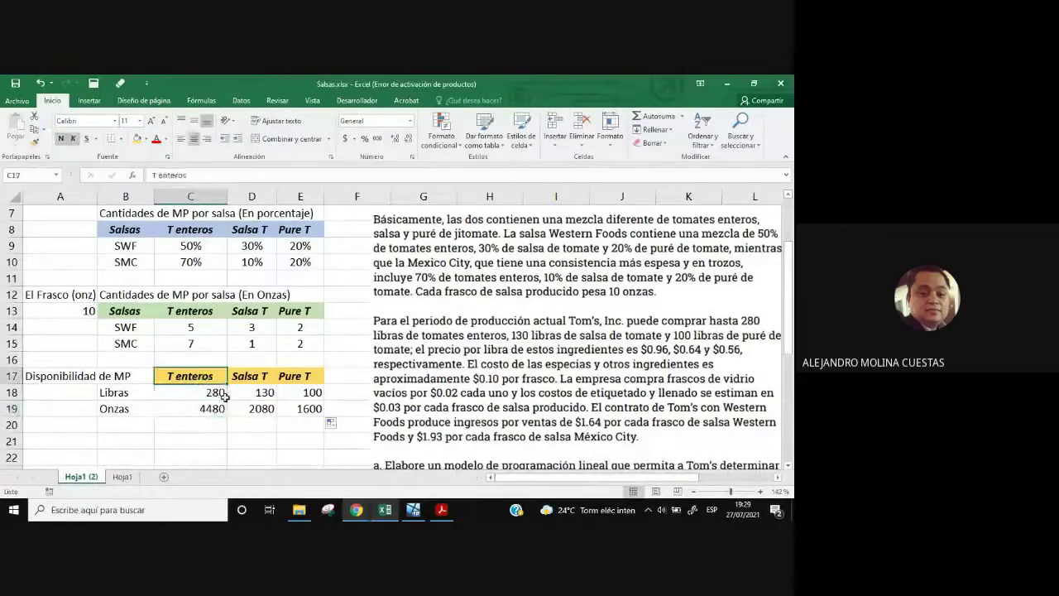
{"action": "left_click", "coordinate": [253, 409]}
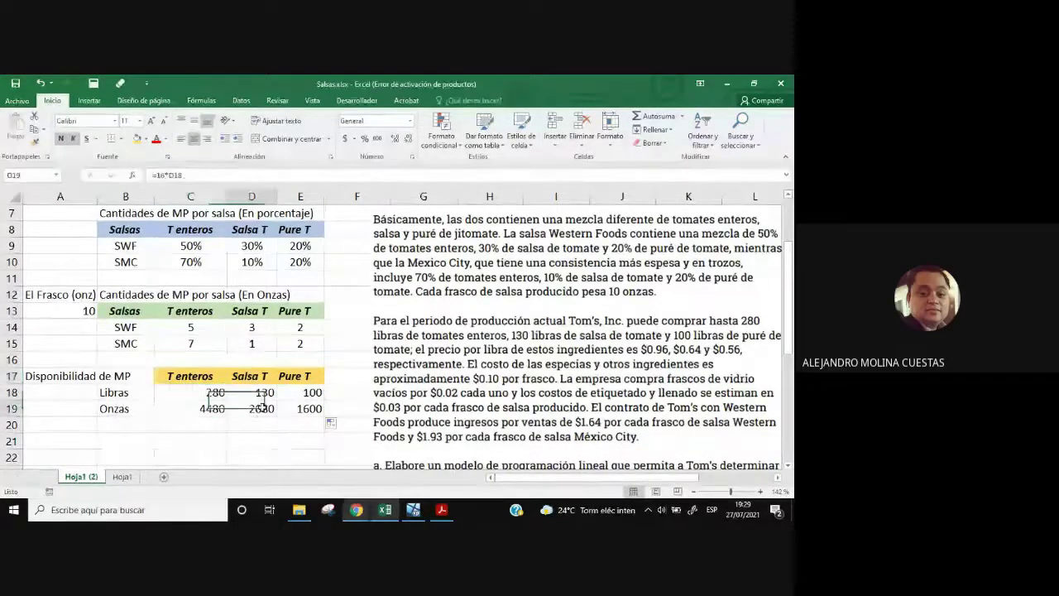
{"action": "left_click", "coordinate": [257, 377]}
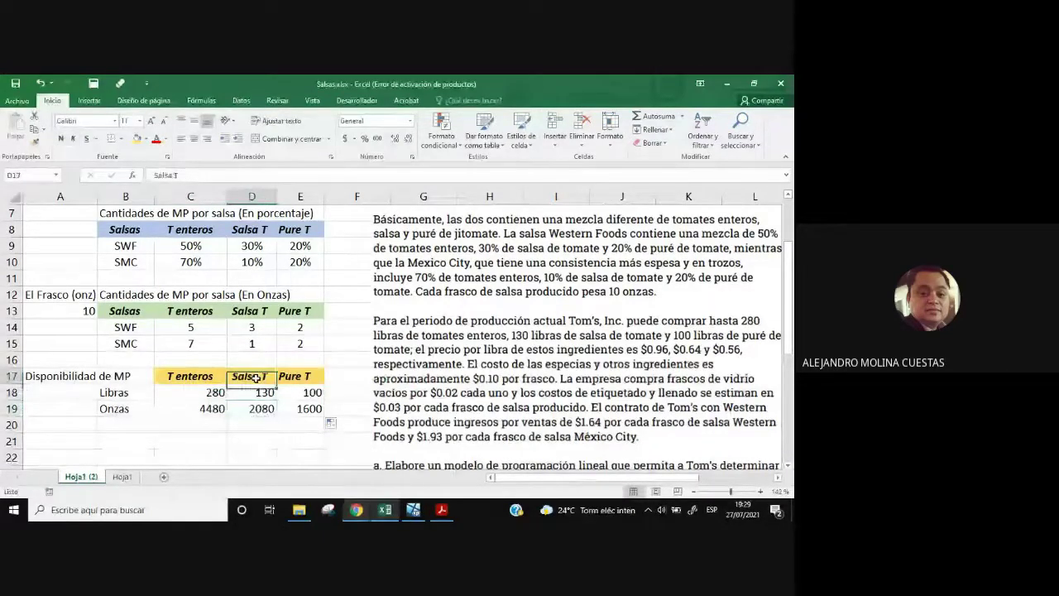
{"action": "left_click", "coordinate": [293, 412]}
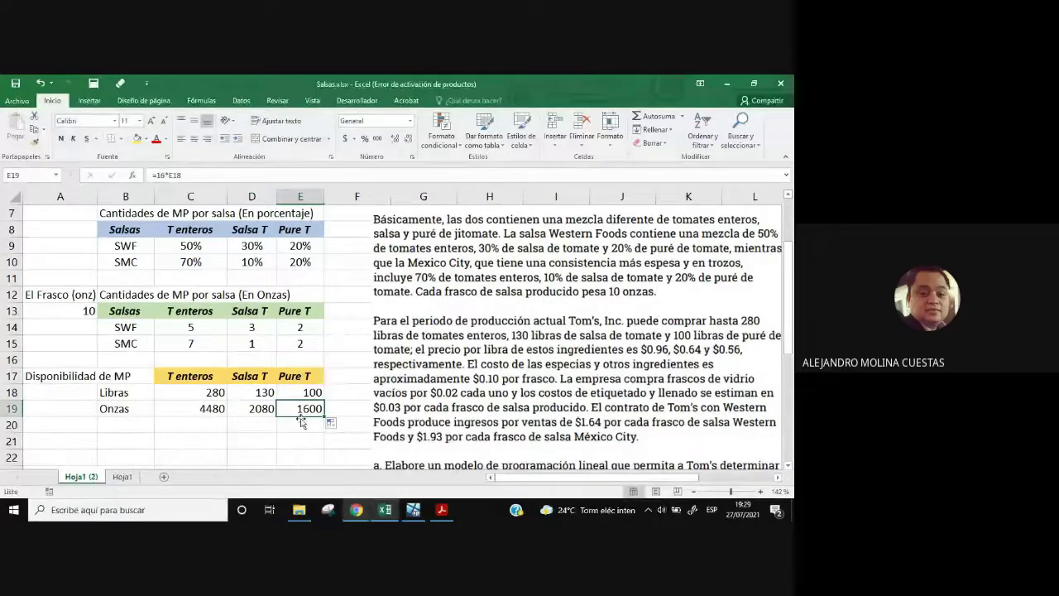
{"action": "left_click", "coordinate": [123, 409]}
{"action": "left_click_drag", "start_coordinate": [123, 408], "coordinate": [282, 419]}
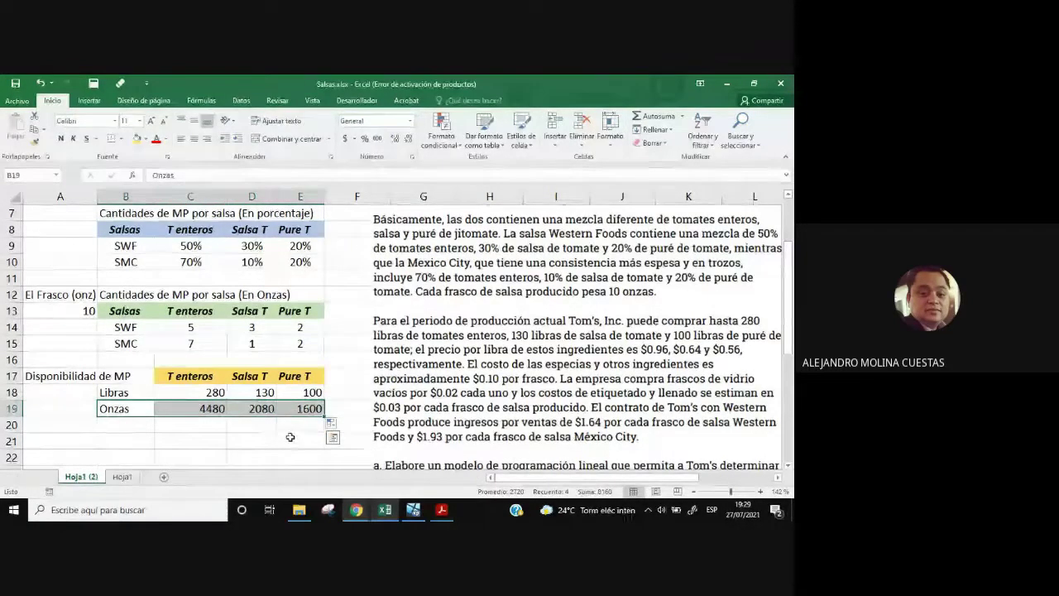
{"action": "scroll", "coordinate": [290, 438], "scroll_direction": "up", "scroll_amount": 2}
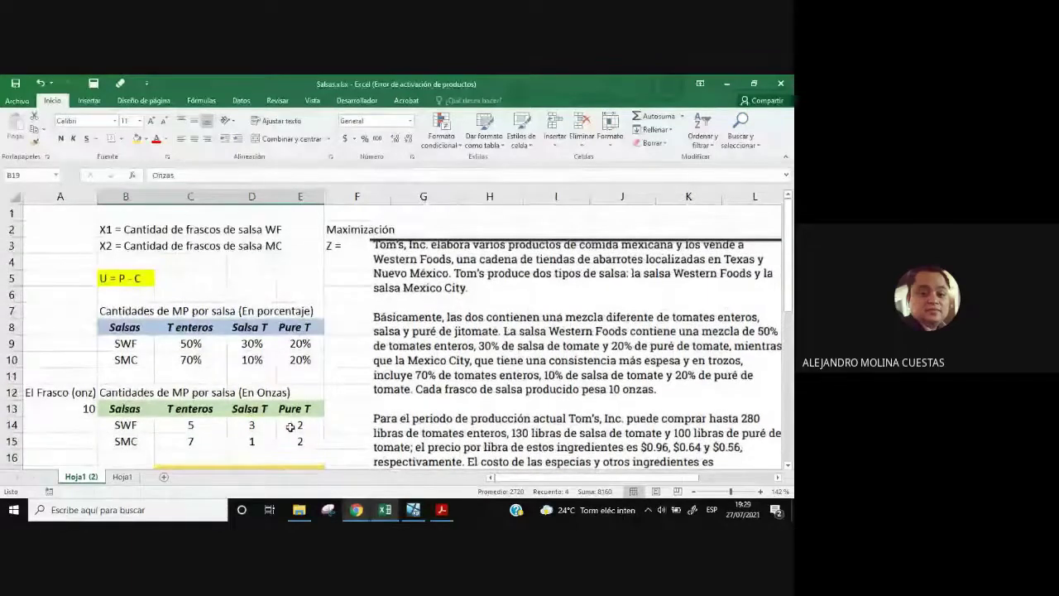
{"action": "scroll", "coordinate": [290, 426], "scroll_direction": "down", "scroll_amount": 2}
{"action": "left_click", "coordinate": [348, 344]}
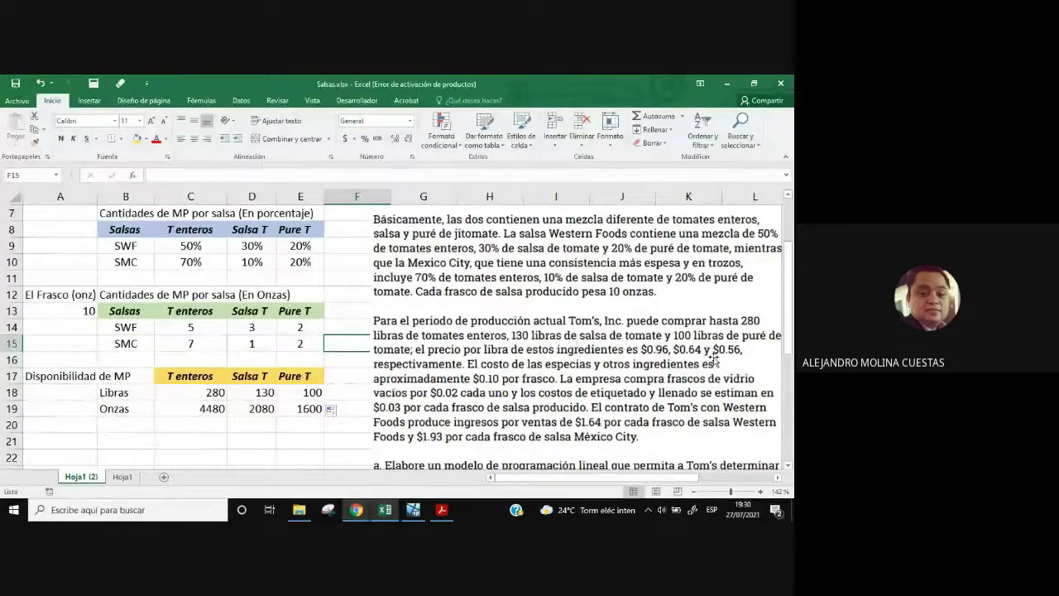
- Copy the availability table A17:E19 to A21 as the base for another table
{"action": "scroll", "coordinate": [579, 356], "scroll_direction": "down", "scroll_amount": 1}
{"action": "left_click_drag", "start_coordinate": [33, 327], "coordinate": [307, 358]}
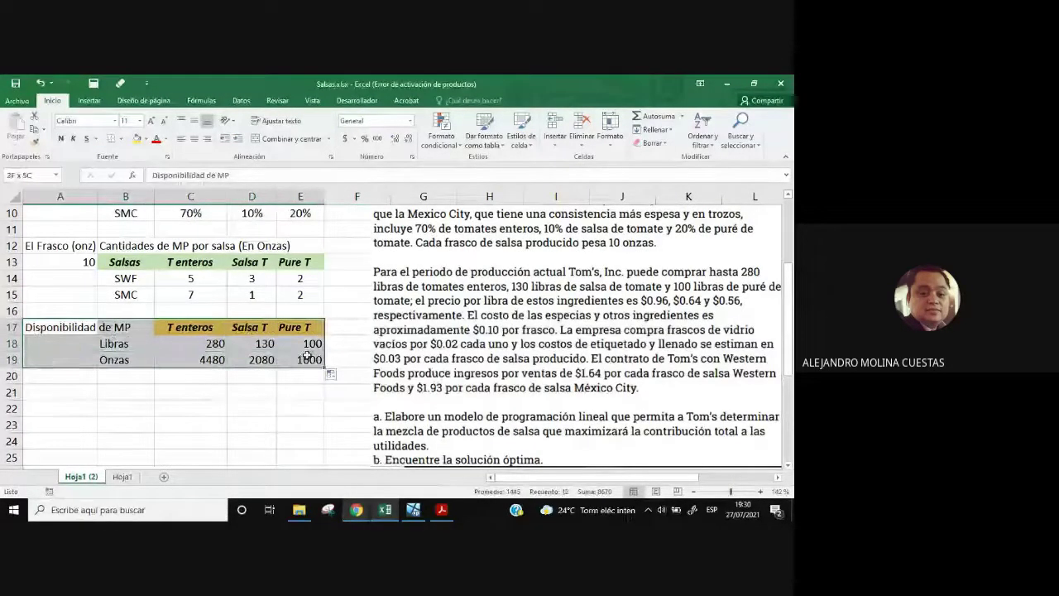
{"action": "key", "text": "ctrl+c"}
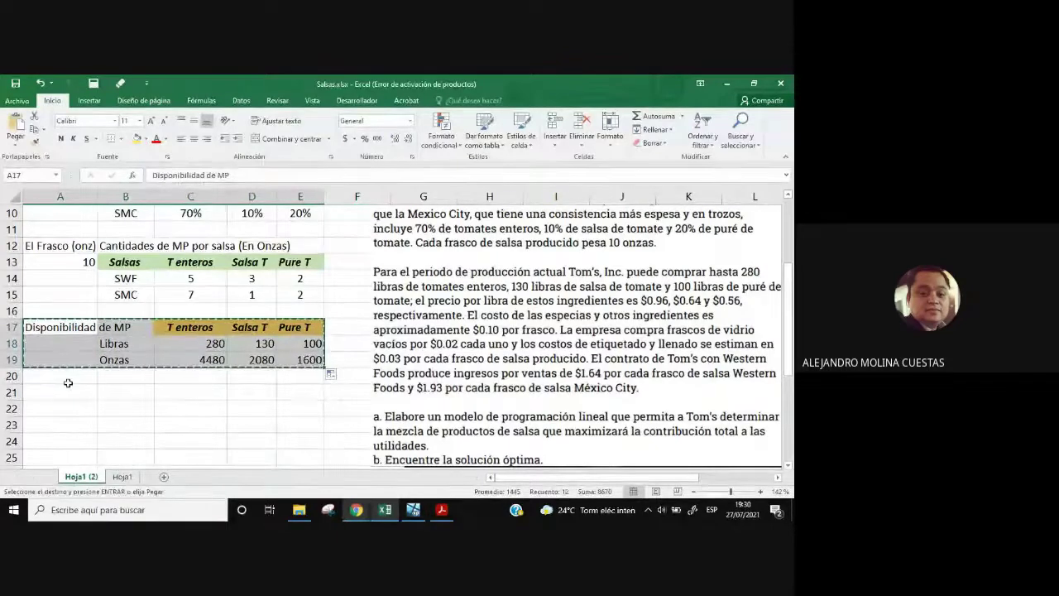
{"action": "left_click", "coordinate": [64, 390]}
{"action": "key", "text": "Return"}
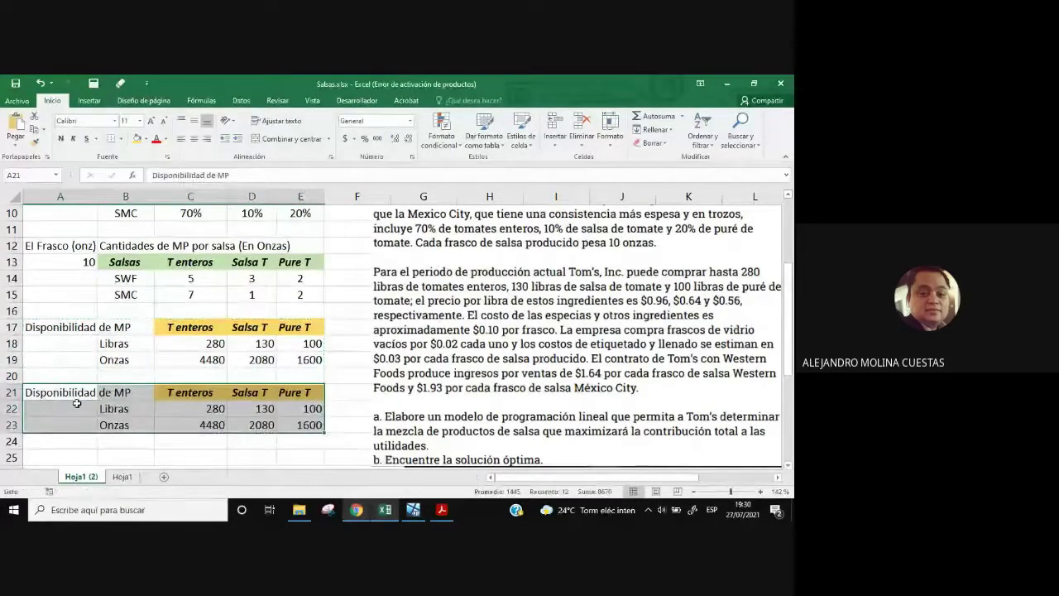
- Change the copied table's title in A21 to "Precio de MP"
{"action": "double_click", "coordinate": [97, 392]}
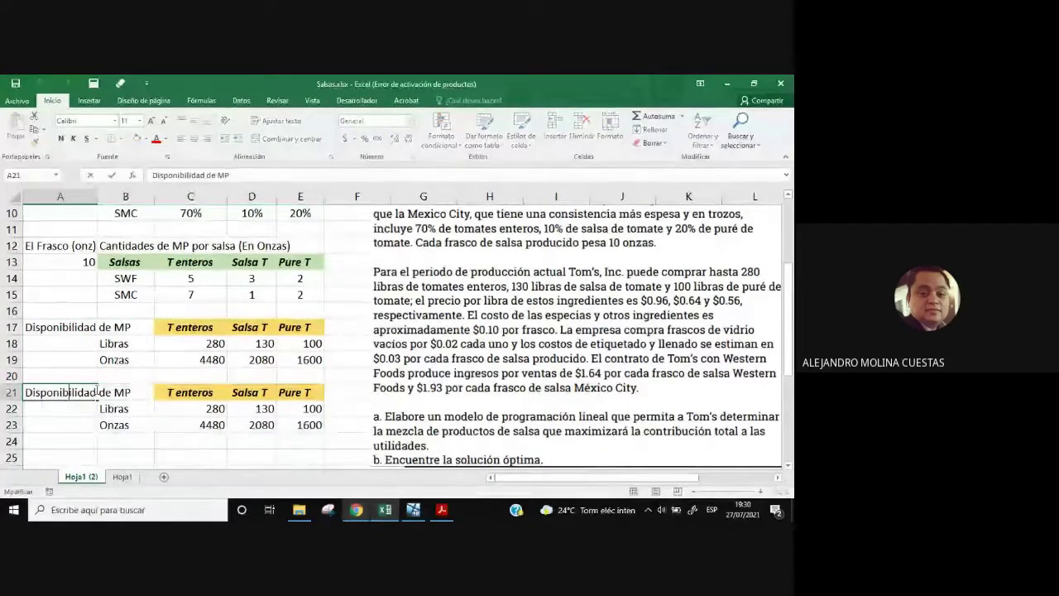
{"action": "key", "text": "BackSpace"}
{"action": "key", "text": "BackSpace"}
{"action": "key", "text": "BackSpace"}
{"action": "key", "text": "BackSpace"}
{"action": "key", "text": "BackSpace"}
{"action": "key", "text": "BackSpace"}
{"action": "key", "text": "BackSpace"}
{"action": "key", "text": "BackSpace"}
{"action": "key", "text": "BackSpace"}
{"action": "key", "text": "BackSpace"}
{"action": "key", "text": "BackSpace"}
{"action": "key", "text": "BackSpace"}
{"action": "key", "text": "BackSpace"}
{"action": "key", "text": "BackSpace"}
{"action": "type", "text": "Pe"}
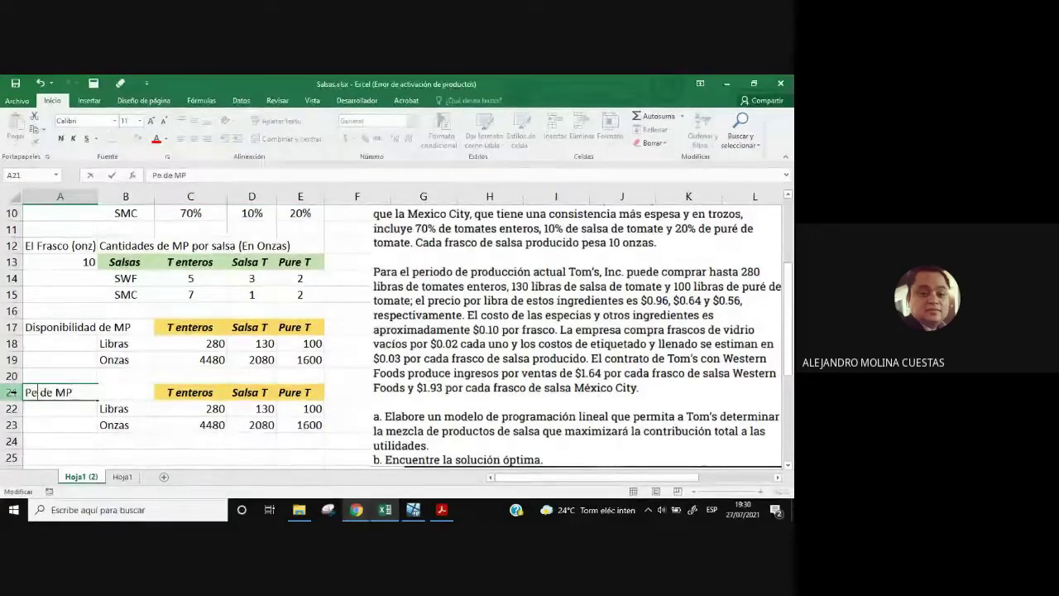
{"action": "type", "text": "recio"}
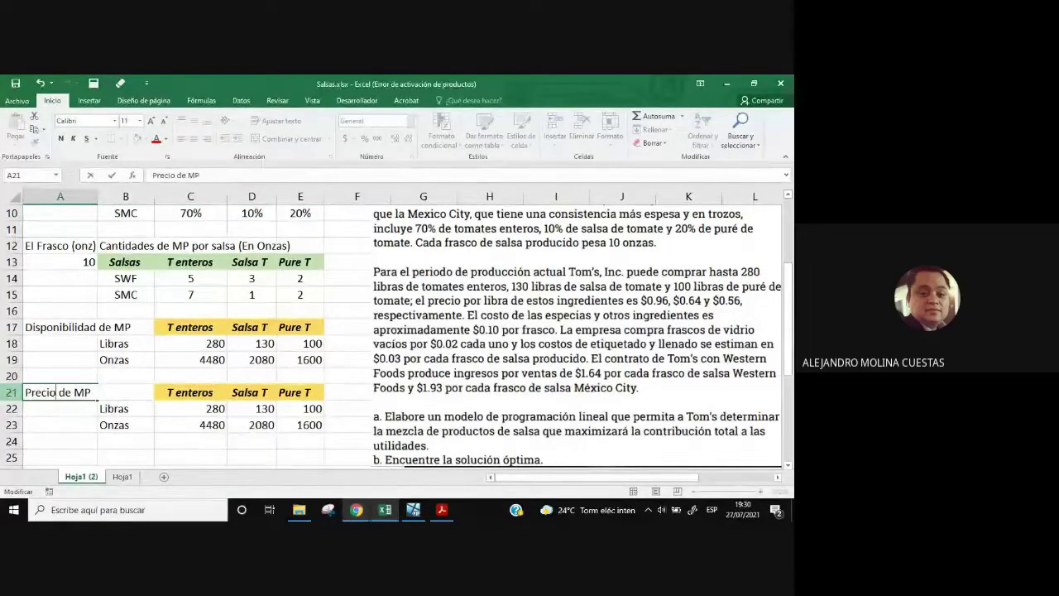
{"action": "left_click", "coordinate": [58, 375]}
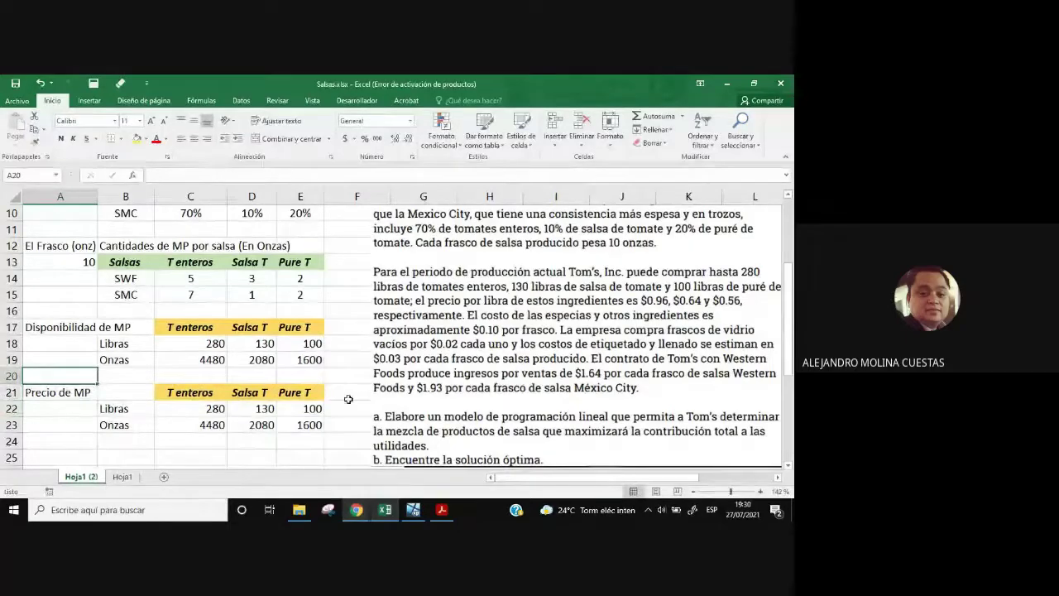
- Replace the pound values in C22:E22 with the prices 0.96, 0.64 and 0.56, formatted as accounting currency
{"action": "scroll", "coordinate": [349, 399], "scroll_direction": "down", "scroll_amount": 1}
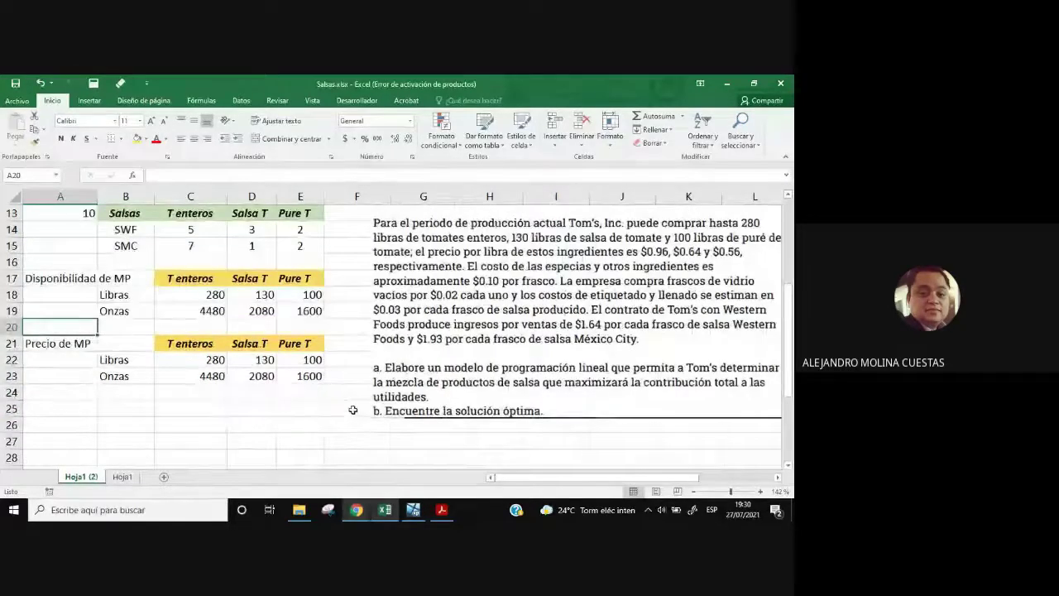
{"action": "left_click_drag", "start_coordinate": [203, 364], "coordinate": [315, 393]}
{"action": "left_click", "coordinate": [211, 379]}
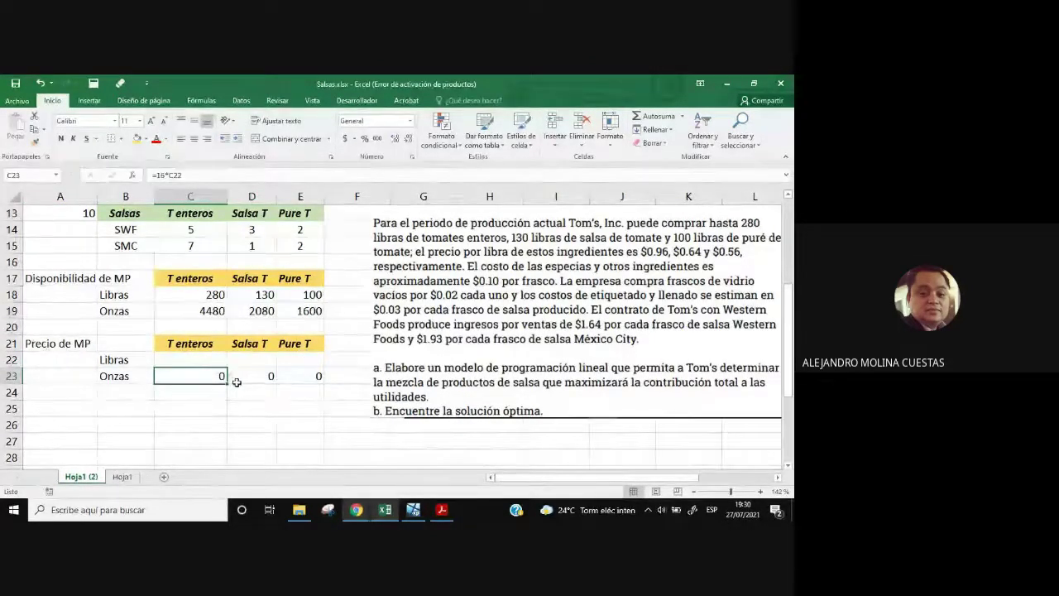
{"action": "left_click", "coordinate": [210, 360]}
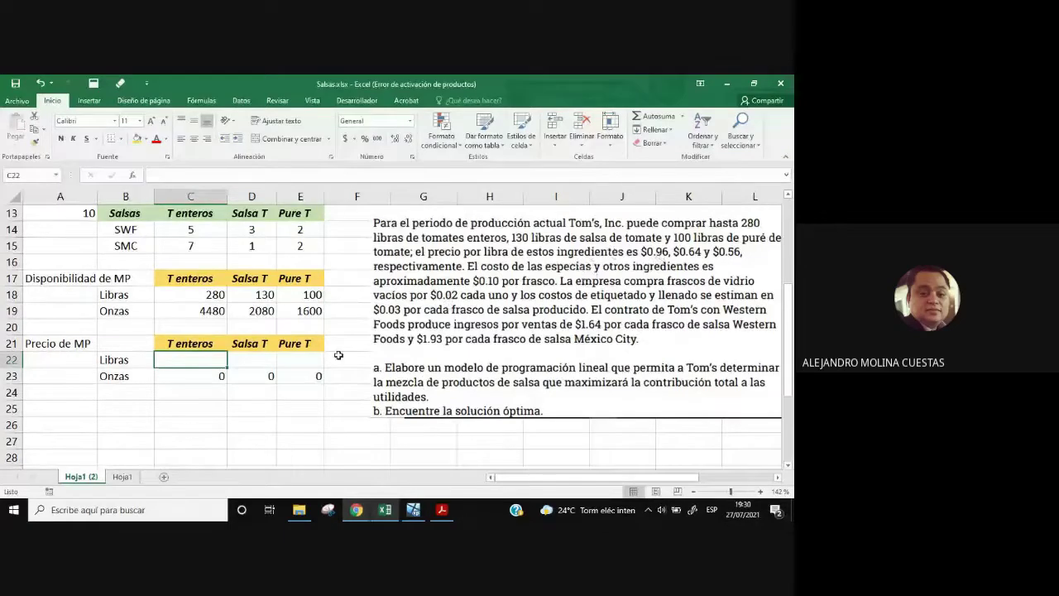
{"action": "type", "text": "0.96"}
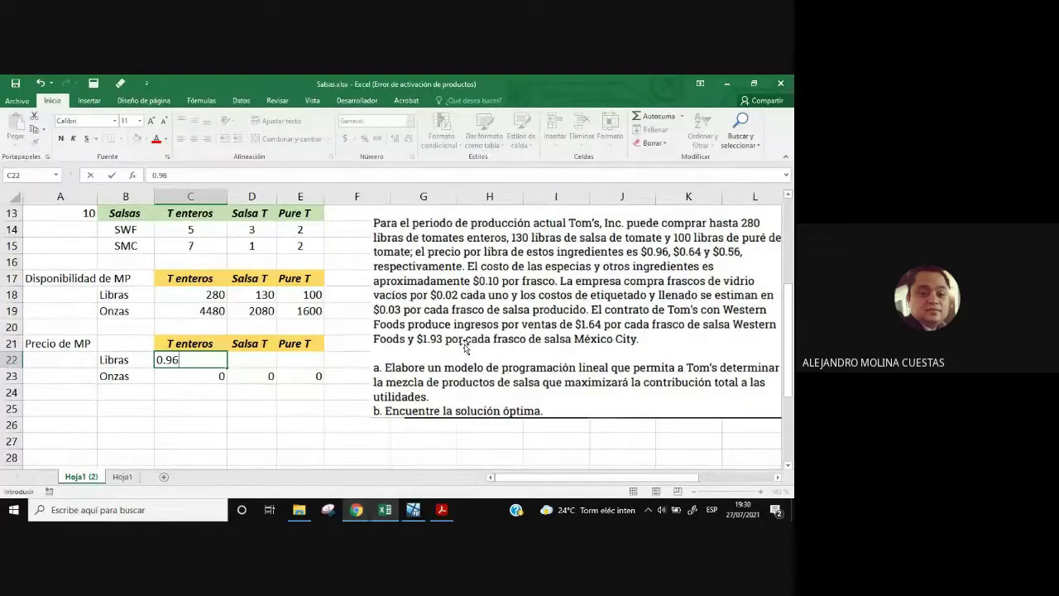
{"action": "key", "text": "Tab"}
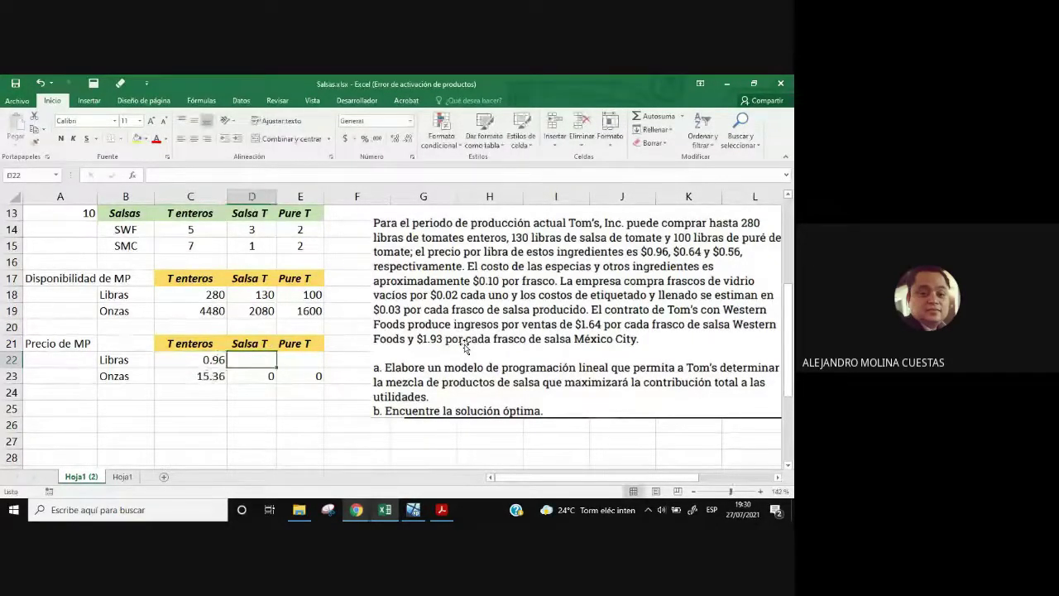
{"action": "type", "text": "0.64"}
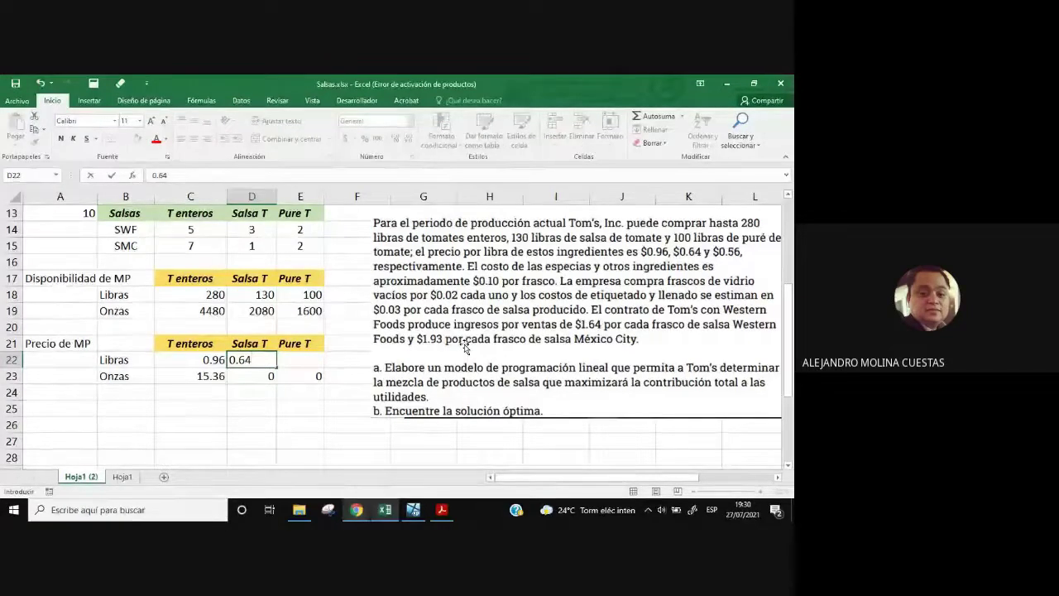
{"action": "key", "text": "Tab"}
{"action": "type", "text": "0.56"}
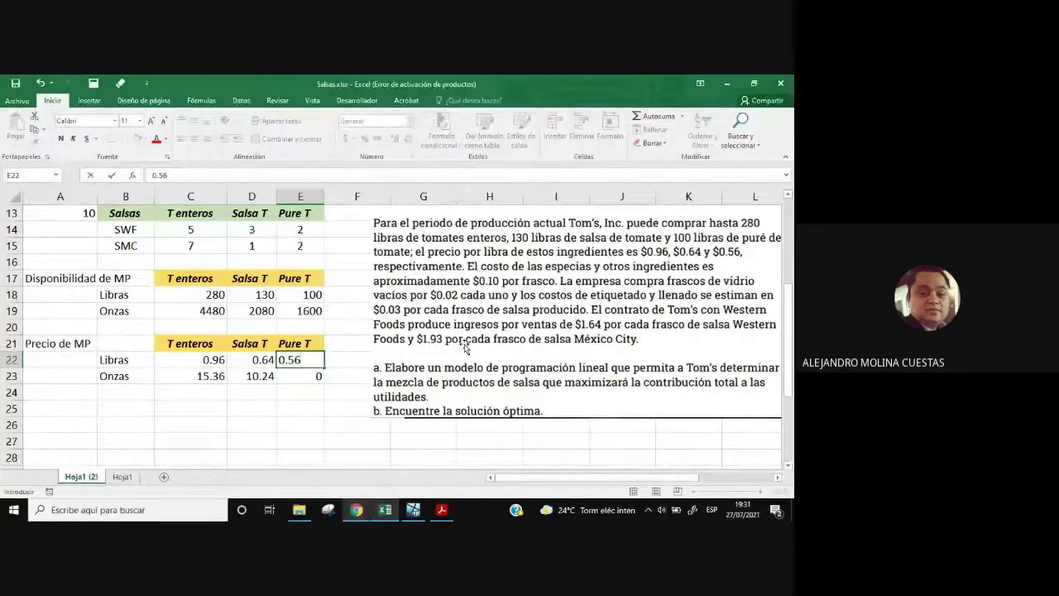
{"action": "key", "text": "ctrl+Return"}
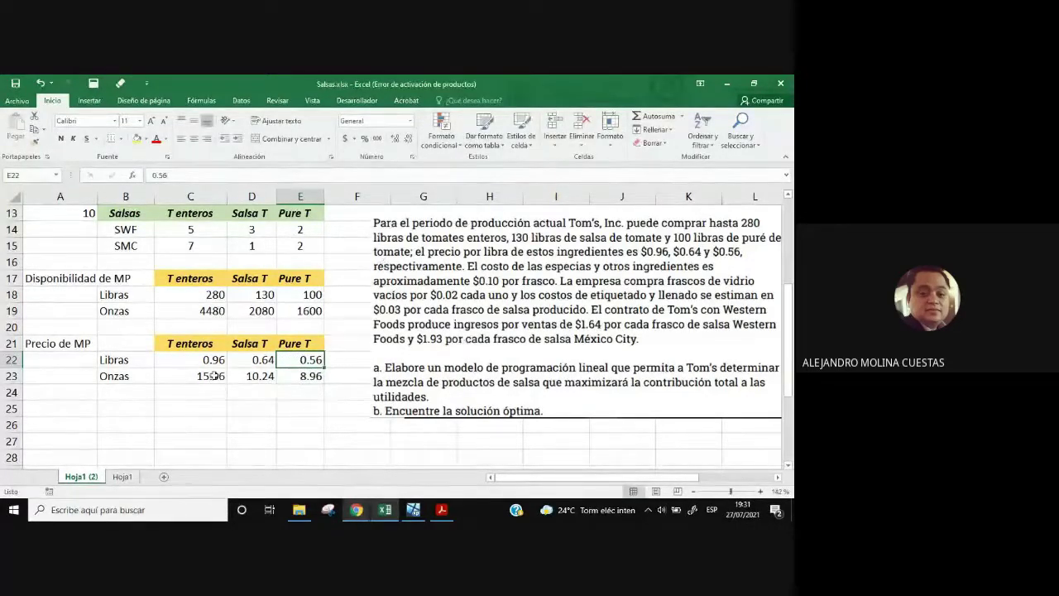
{"action": "left_click_drag", "start_coordinate": [180, 359], "coordinate": [308, 358]}
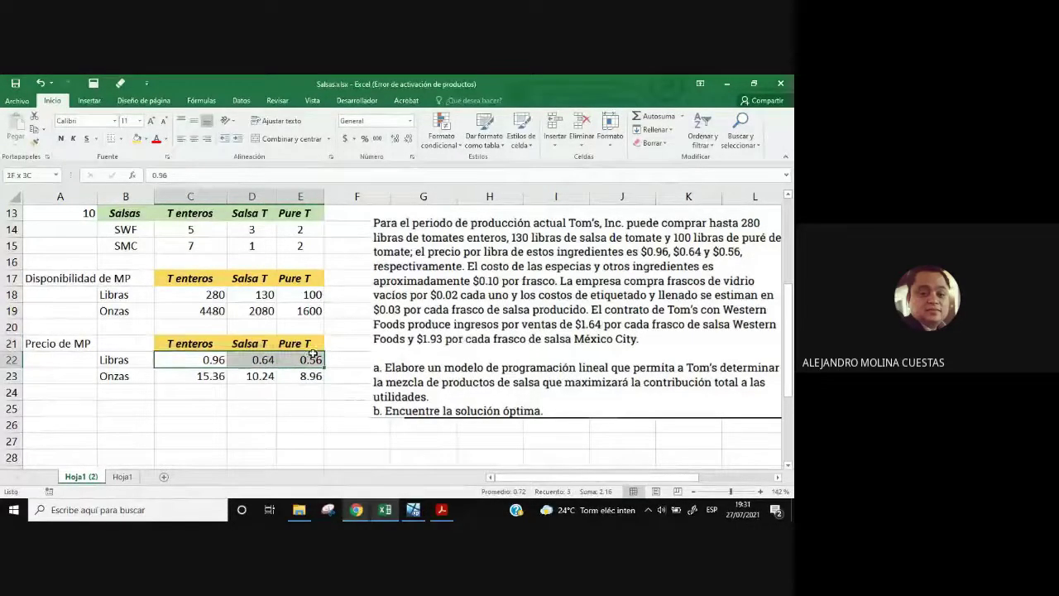
{"action": "left_click", "coordinate": [345, 139]}
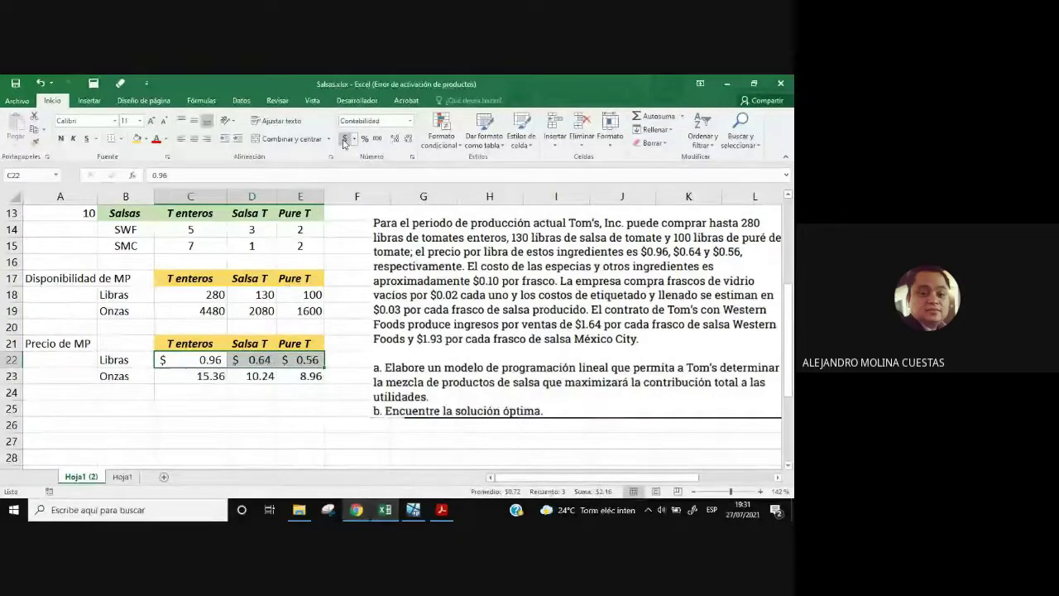
- Try the formula =16/C22 in C23 for the whole-tomato price per ounce
{"action": "left_click", "coordinate": [199, 376]}
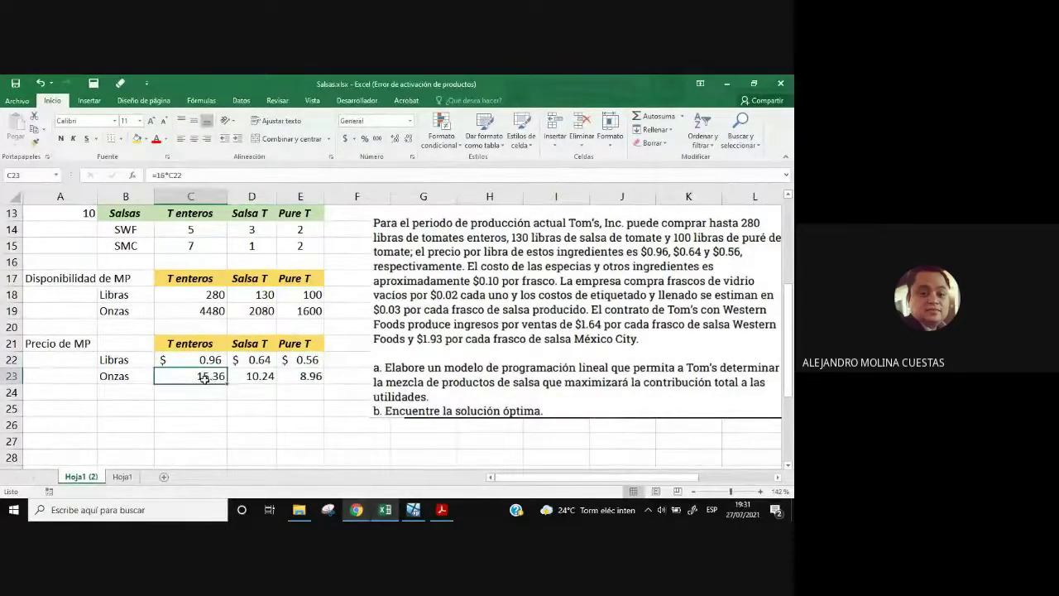
{"action": "left_click", "coordinate": [165, 176]}
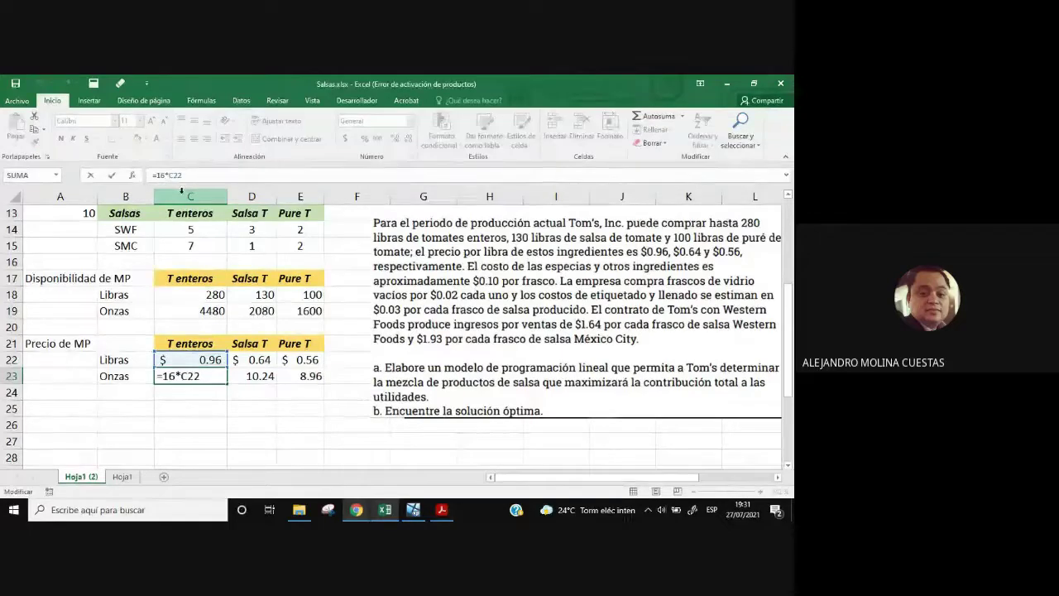
{"action": "key", "text": "BackSpace"}
{"action": "type", "text": "/"}
{"action": "key", "text": "Return"}
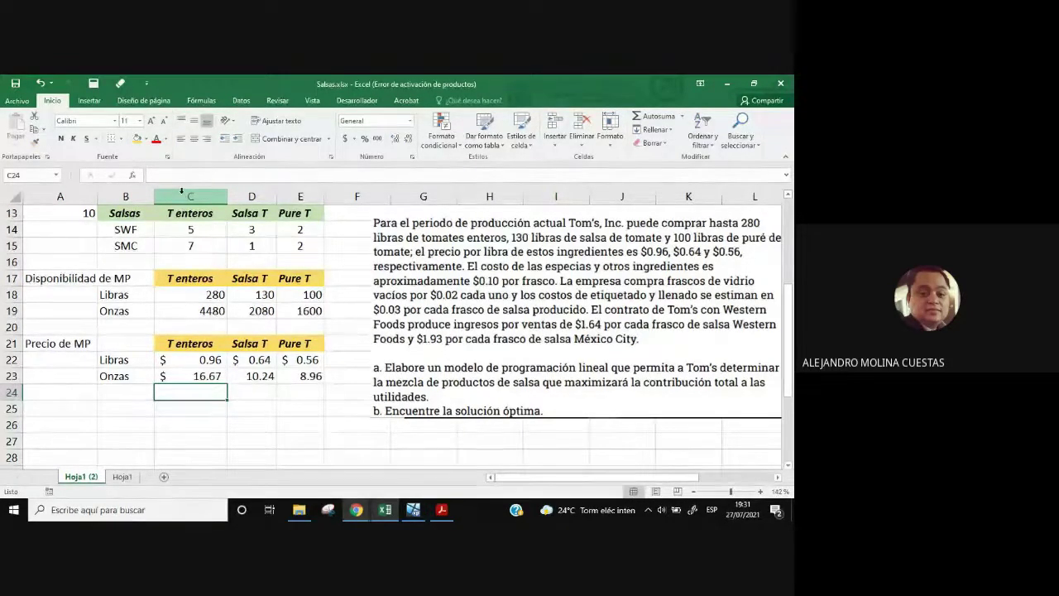
- Replace the C23 formula with =C22/16 and fill it across to E23 for the per-ounce prices
{"action": "left_click", "coordinate": [197, 376]}
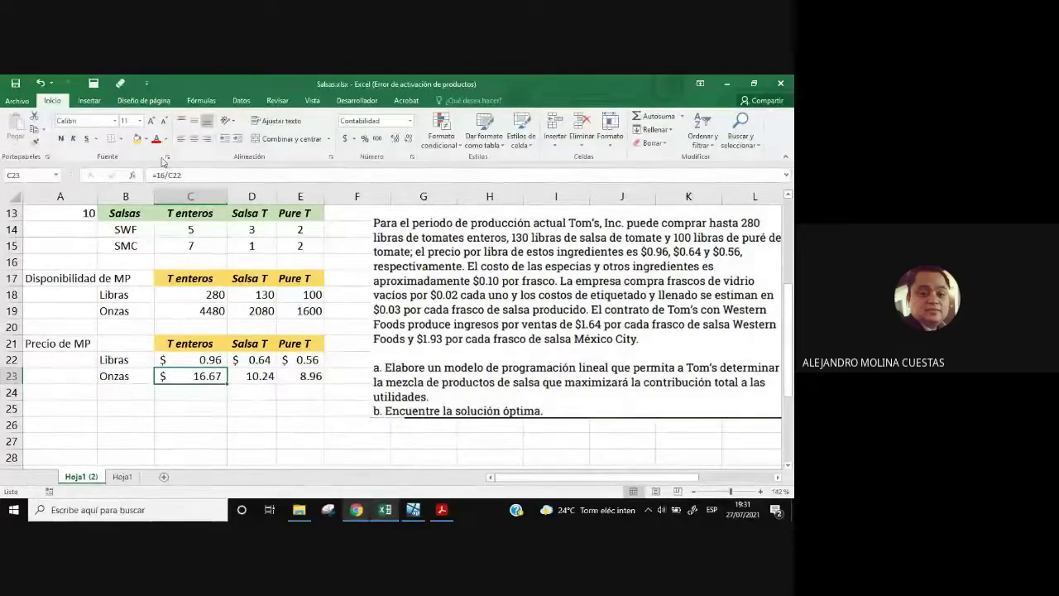
{"action": "left_click_drag", "start_coordinate": [152, 174], "coordinate": [209, 174]}
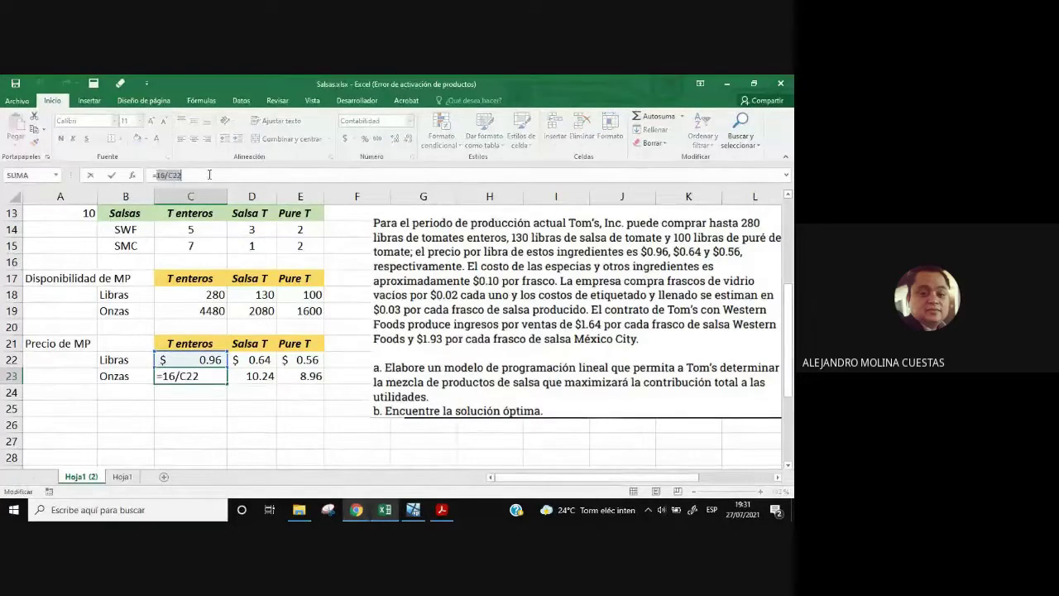
{"action": "type", "text": "="}
{"action": "left_click", "coordinate": [212, 359]}
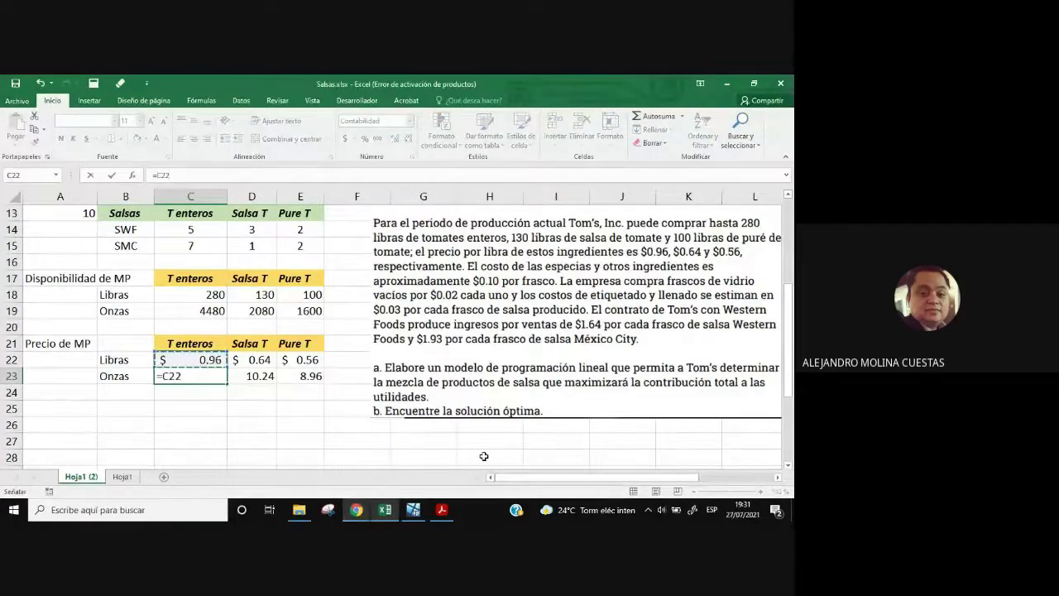
{"action": "type", "text": "/16"}
{"action": "key", "text": "Return"}
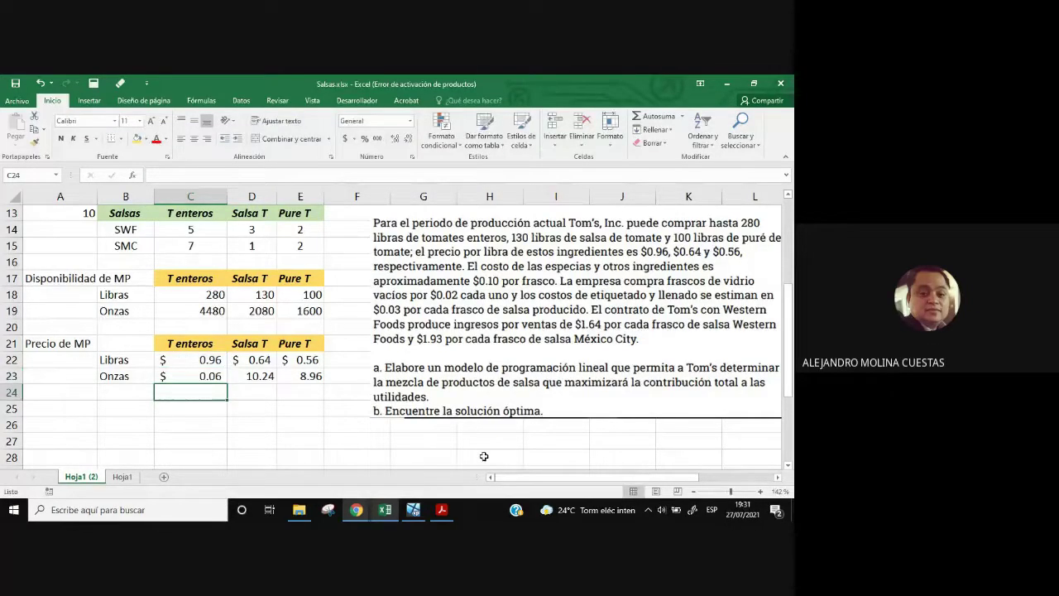
{"action": "left_click", "coordinate": [211, 377]}
{"action": "left_click_drag", "start_coordinate": [227, 384], "coordinate": [308, 377]}
{"action": "key", "text": "Right"}
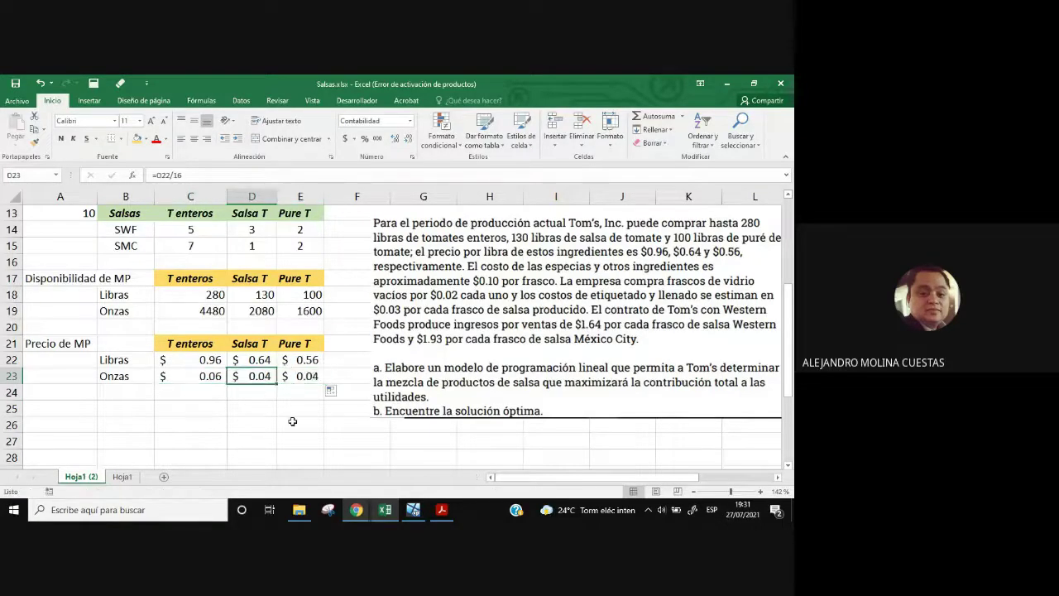
{"action": "left_click", "coordinate": [309, 376]}
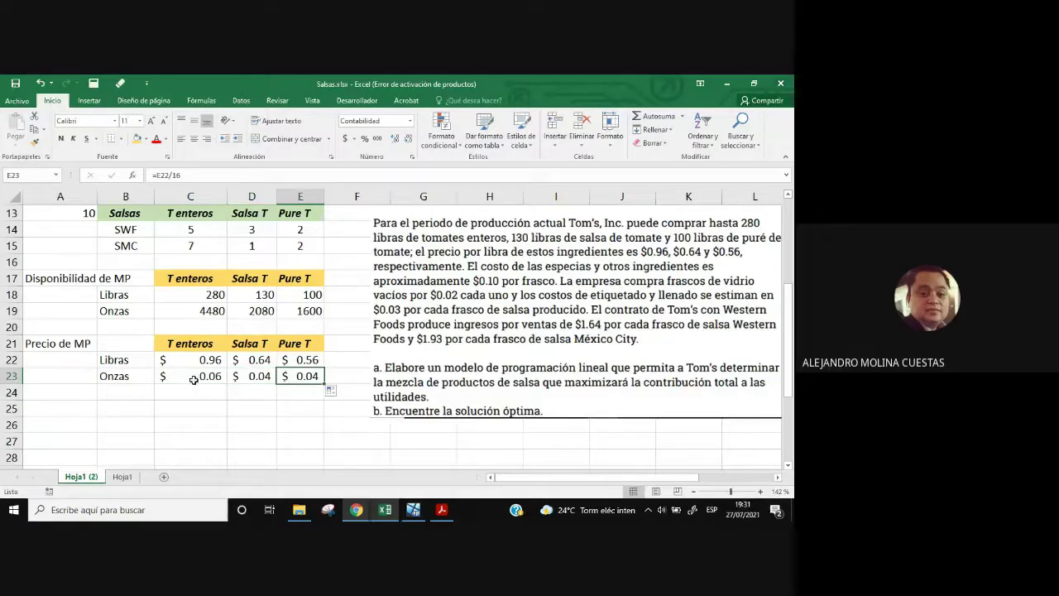
- Display the per-ounce prices in C23:E23 with three decimal places
{"action": "left_click_drag", "start_coordinate": [192, 379], "coordinate": [297, 377]}
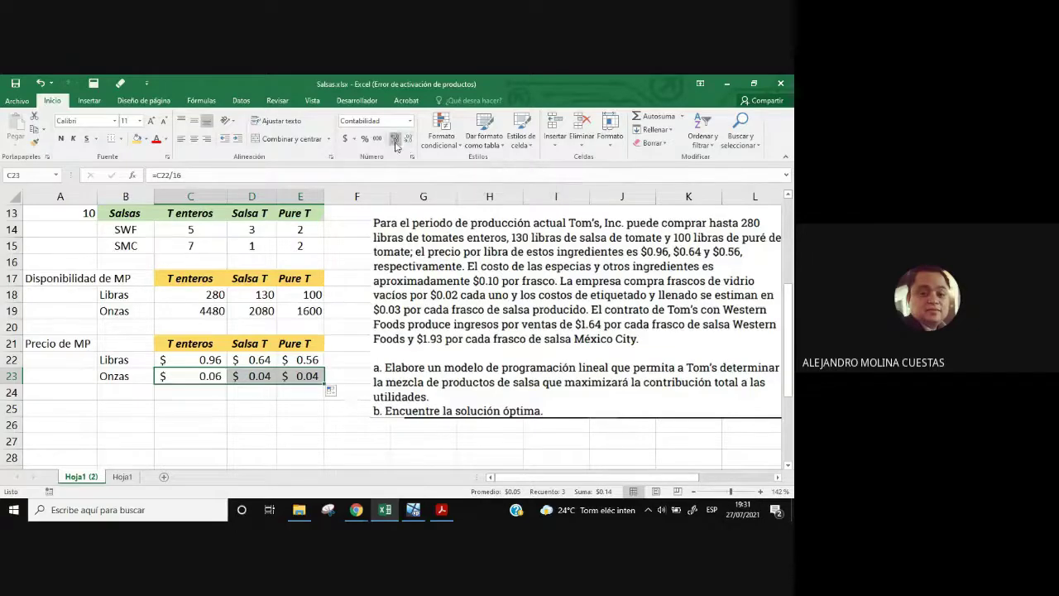
{"action": "left_click", "coordinate": [395, 138]}
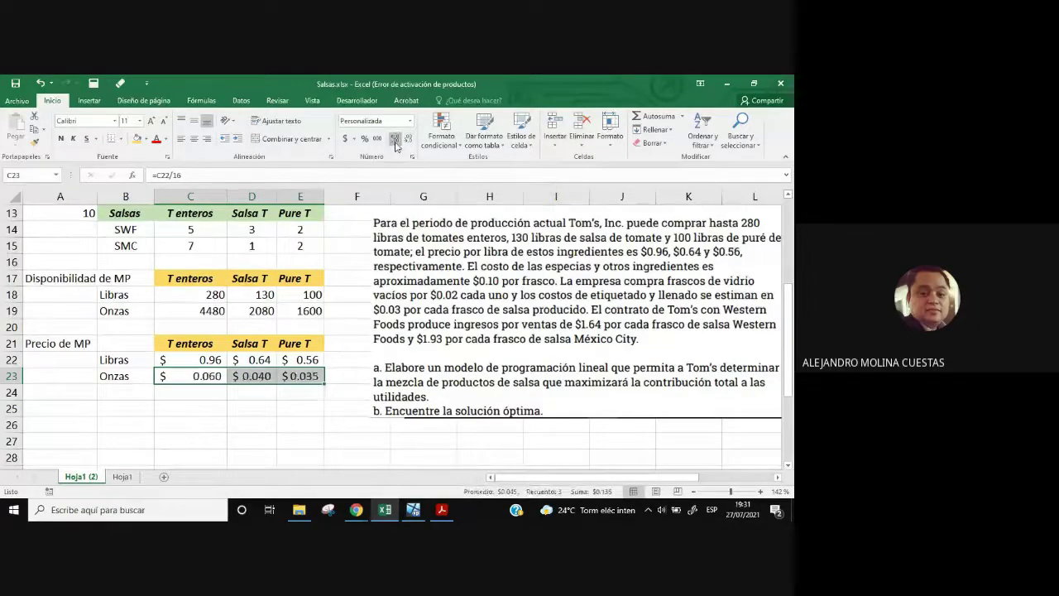
{"action": "left_click", "coordinate": [303, 377]}
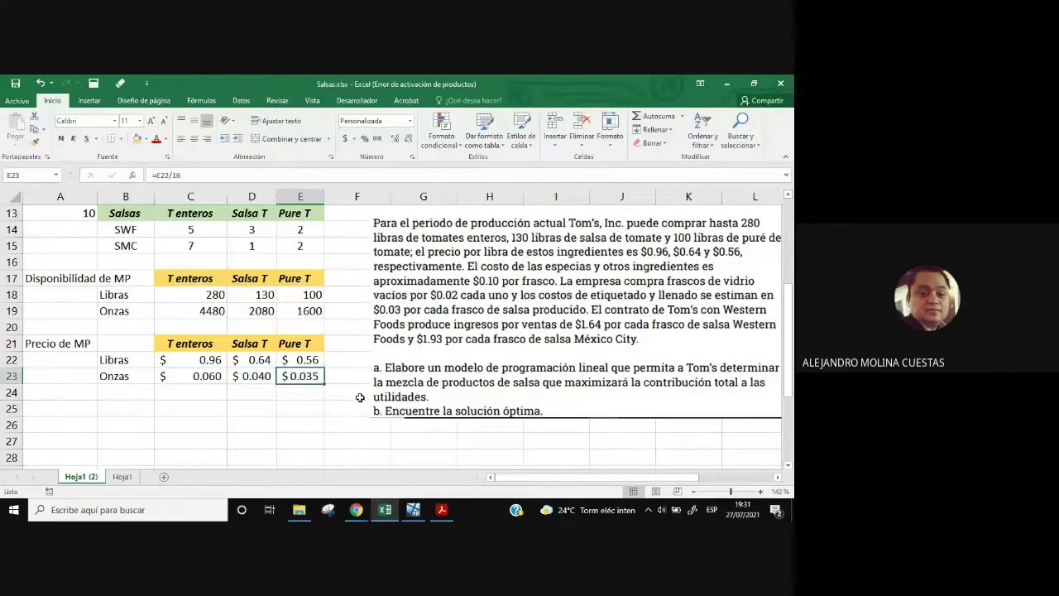
- Fill the price table's ingredient headers C21:E21 with light orange
{"action": "left_click_drag", "start_coordinate": [186, 343], "coordinate": [293, 344]}
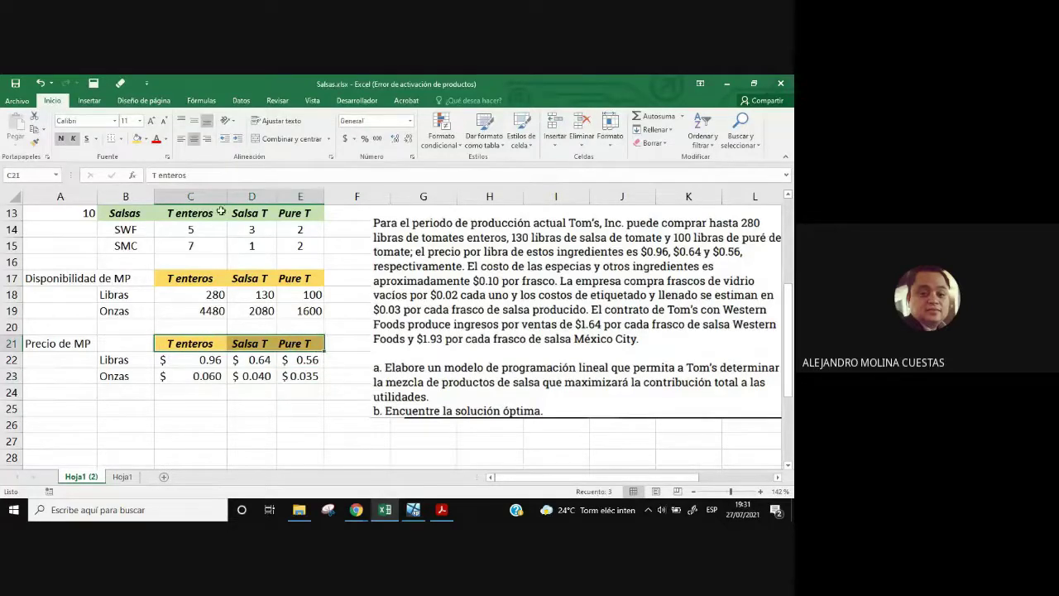
{"action": "left_click", "coordinate": [147, 140]}
{"action": "left_click", "coordinate": [185, 195]}
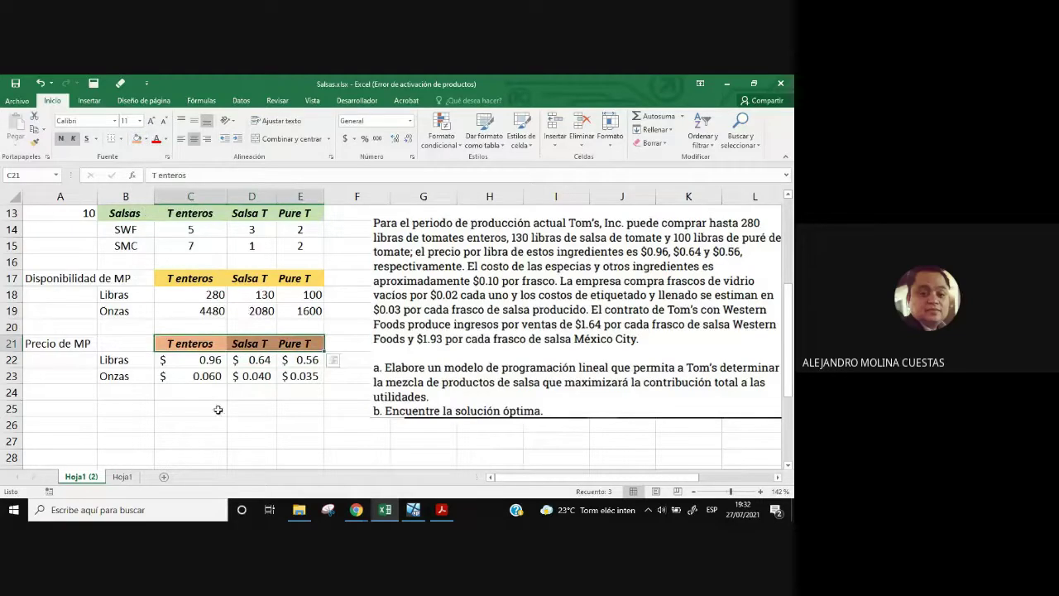
{"action": "left_click", "coordinate": [61, 341]}
{"action": "left_click", "coordinate": [182, 396]}
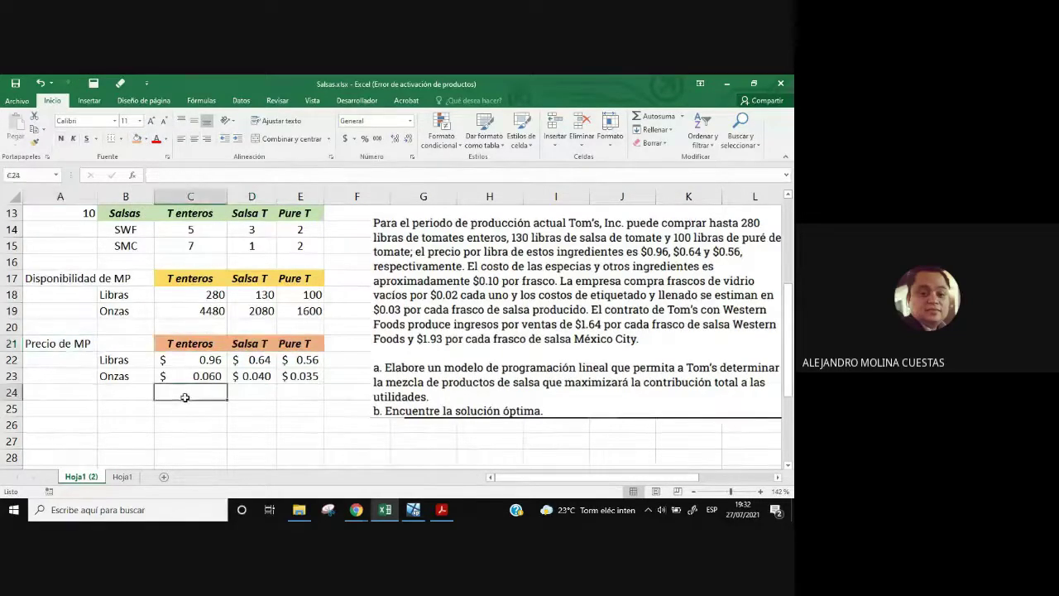
- Review the raw-material prices per pound in row 22 and per ounce in row 23 for each ingredient
{"action": "left_click", "coordinate": [199, 361]}
{"action": "left_click_drag", "start_coordinate": [238, 362], "coordinate": [291, 361]}
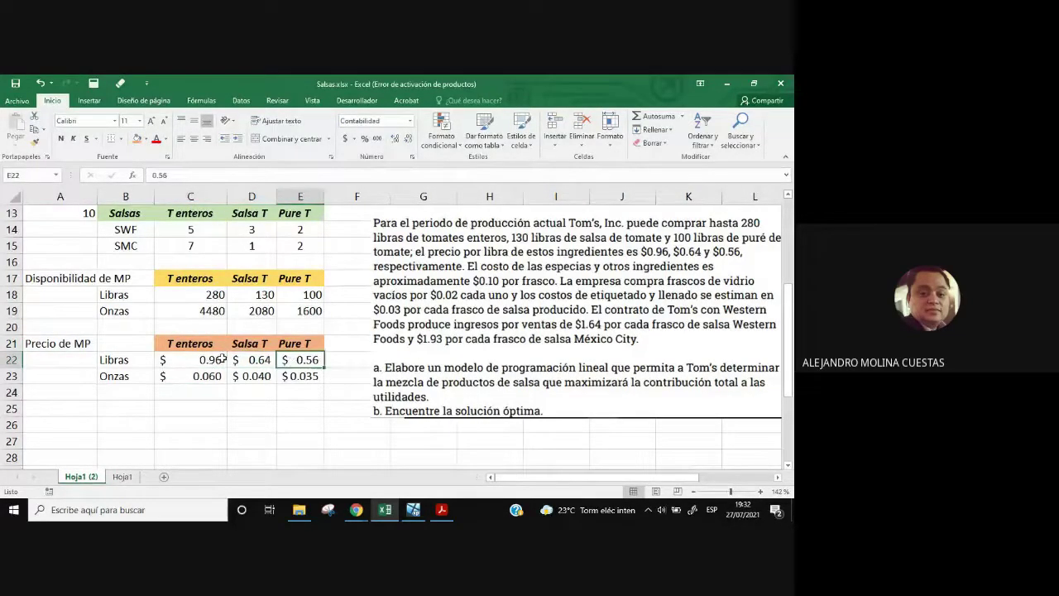
{"action": "left_click_drag", "start_coordinate": [175, 342], "coordinate": [289, 343]}
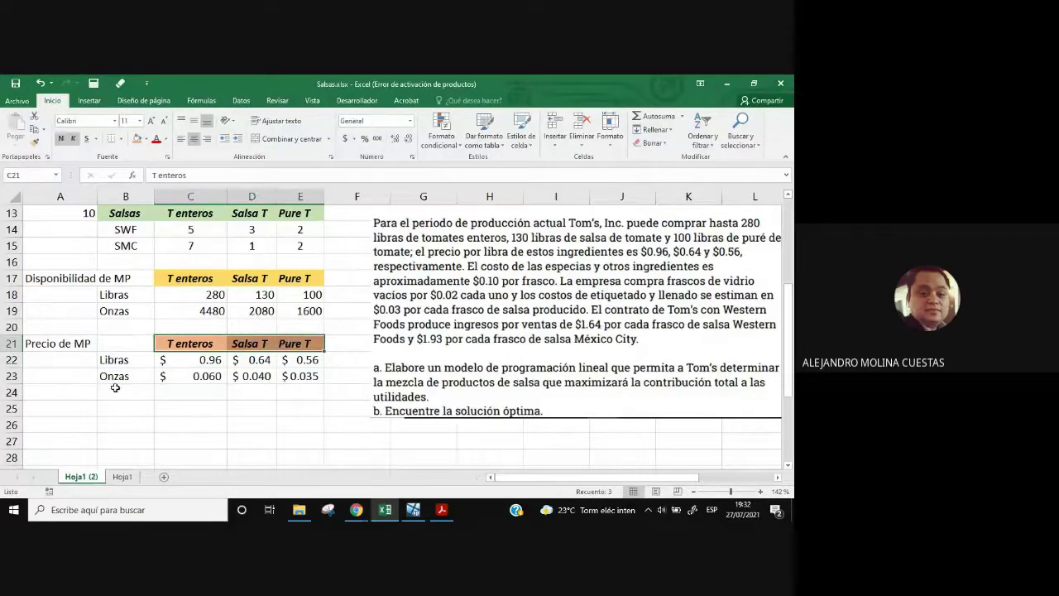
{"action": "left_click", "coordinate": [118, 379]}
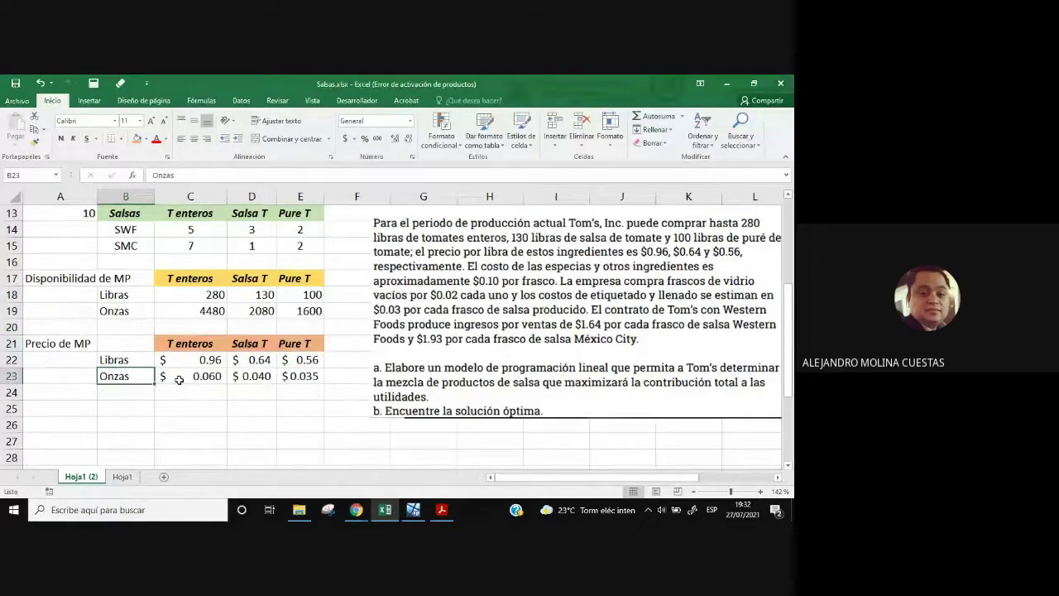
{"action": "left_click", "coordinate": [179, 379]}
{"action": "left_click", "coordinate": [260, 378]}
{"action": "left_click", "coordinate": [281, 377]}
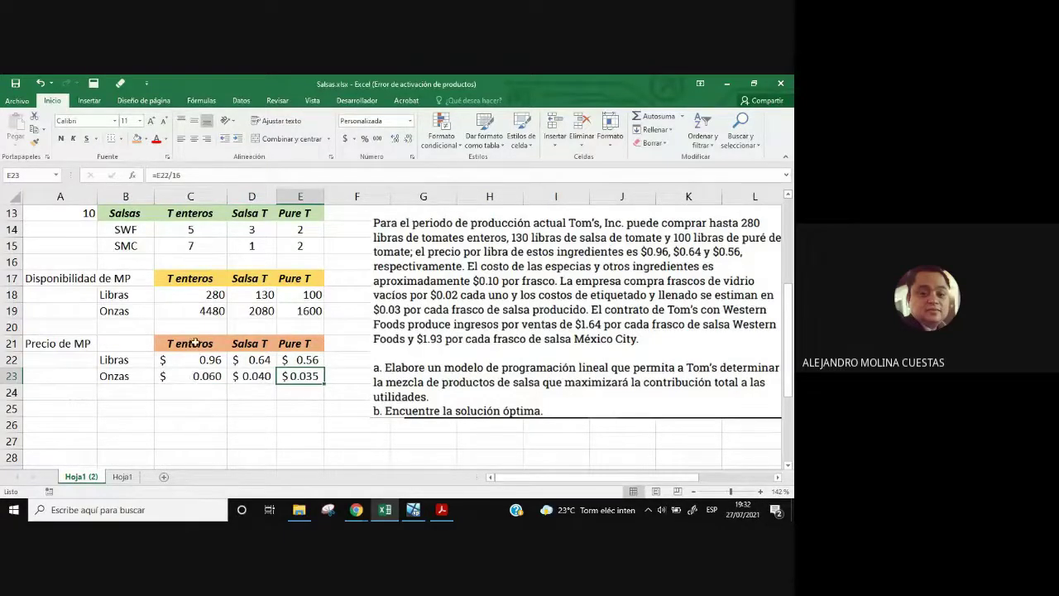
{"action": "left_click_drag", "start_coordinate": [195, 343], "coordinate": [295, 342]}
{"action": "left_click", "coordinate": [205, 374]}
{"action": "left_click", "coordinate": [248, 377]}
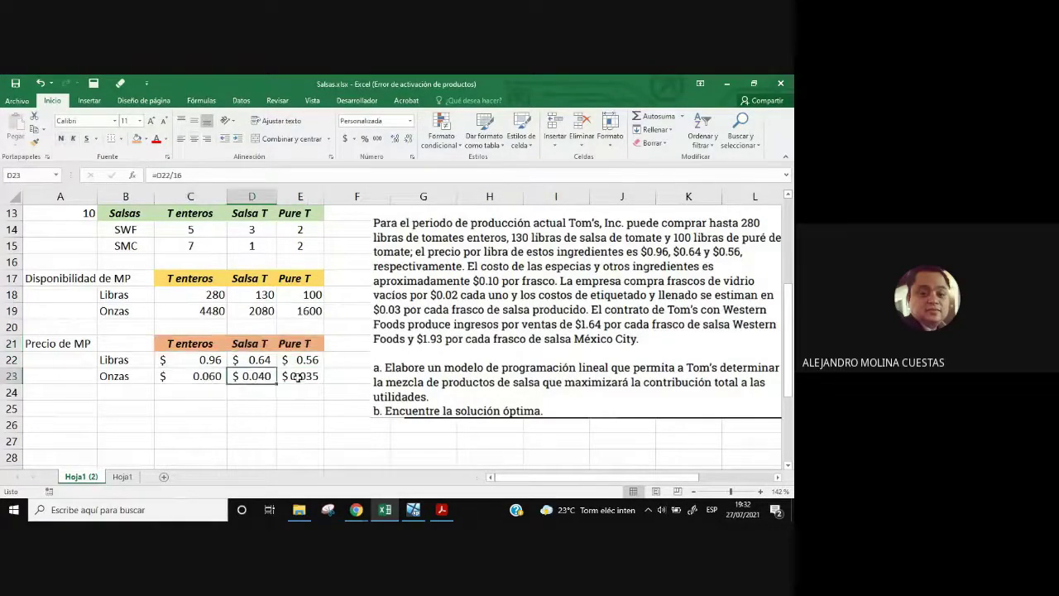
{"action": "left_click", "coordinate": [298, 376]}
{"action": "scroll", "coordinate": [299, 422], "scroll_direction": "up", "scroll_amount": 1}
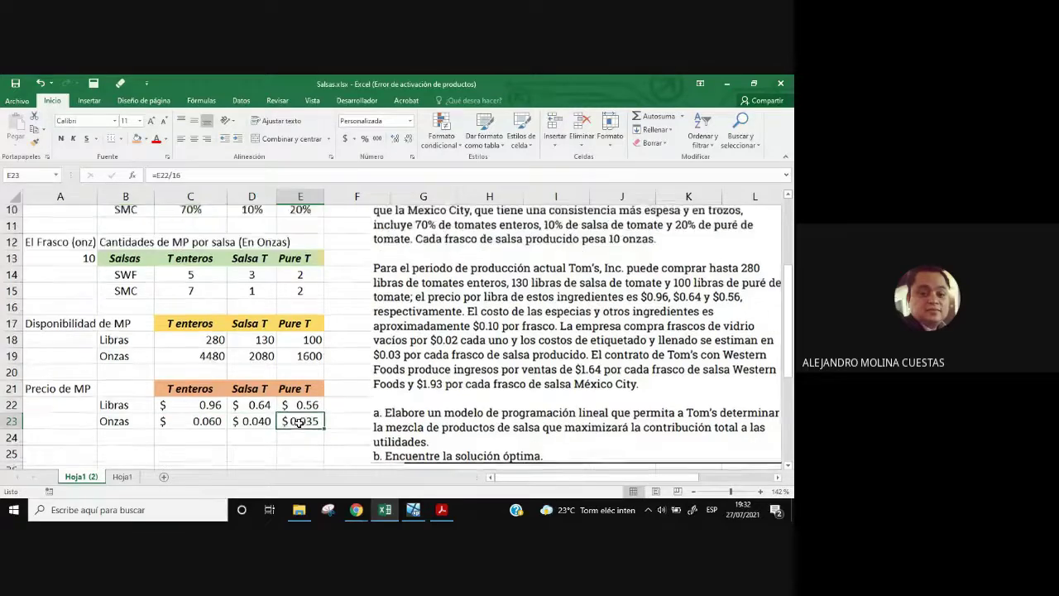
- Move the problem-statement image away from the data tables to free columns F and G beside the price table
{"action": "scroll", "coordinate": [298, 423], "scroll_direction": "up", "scroll_amount": 3}
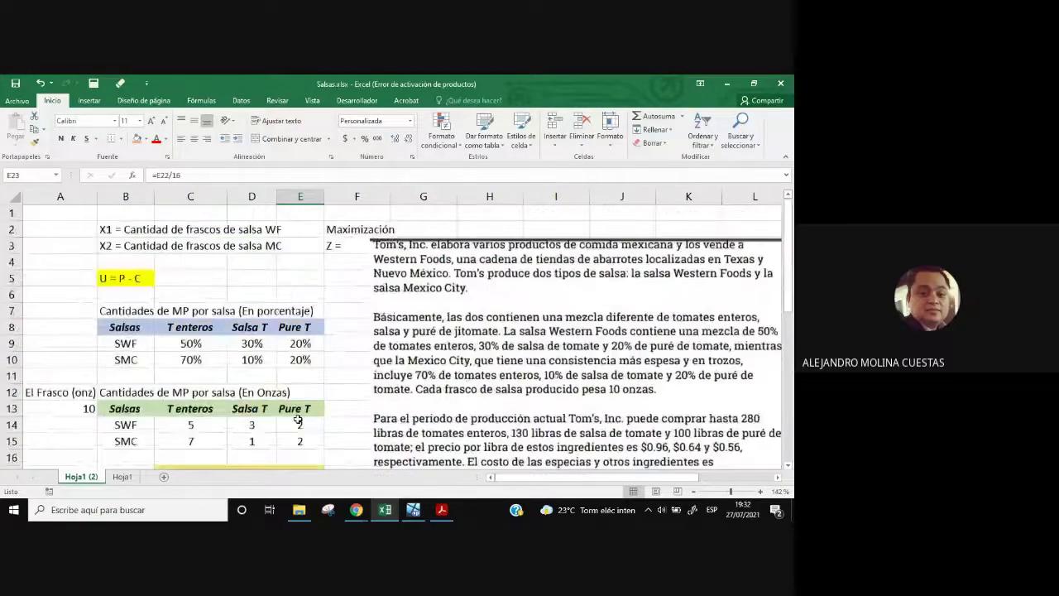
{"action": "scroll", "coordinate": [297, 420], "scroll_direction": "down", "scroll_amount": 5}
{"action": "scroll", "coordinate": [297, 418], "scroll_direction": "up", "scroll_amount": 2}
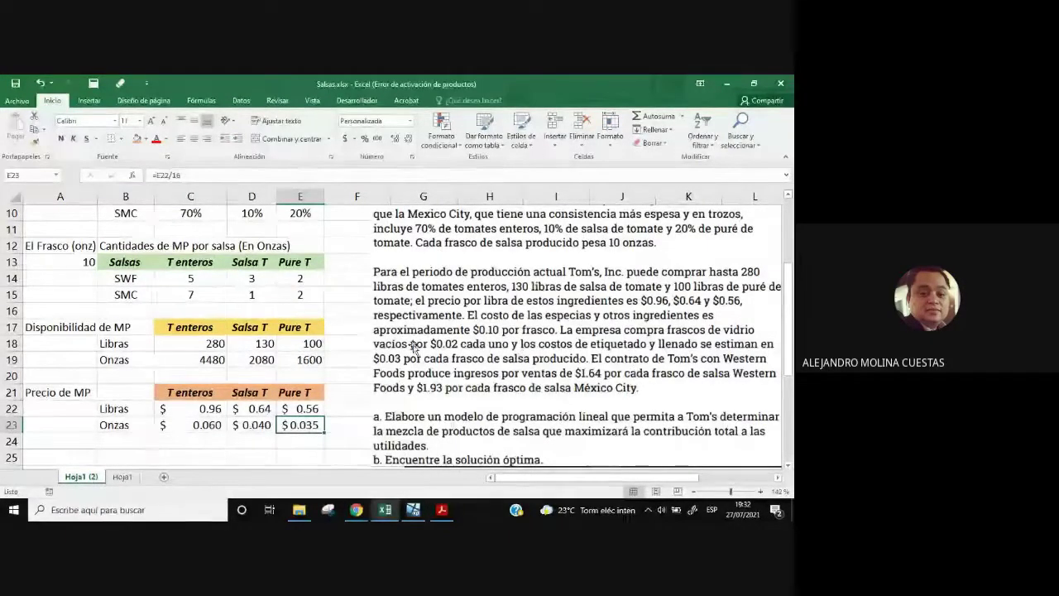
{"action": "scroll", "coordinate": [415, 348], "scroll_direction": "down", "scroll_amount": 3}
{"action": "left_click_drag", "start_coordinate": [447, 340], "coordinate": [578, 345]}
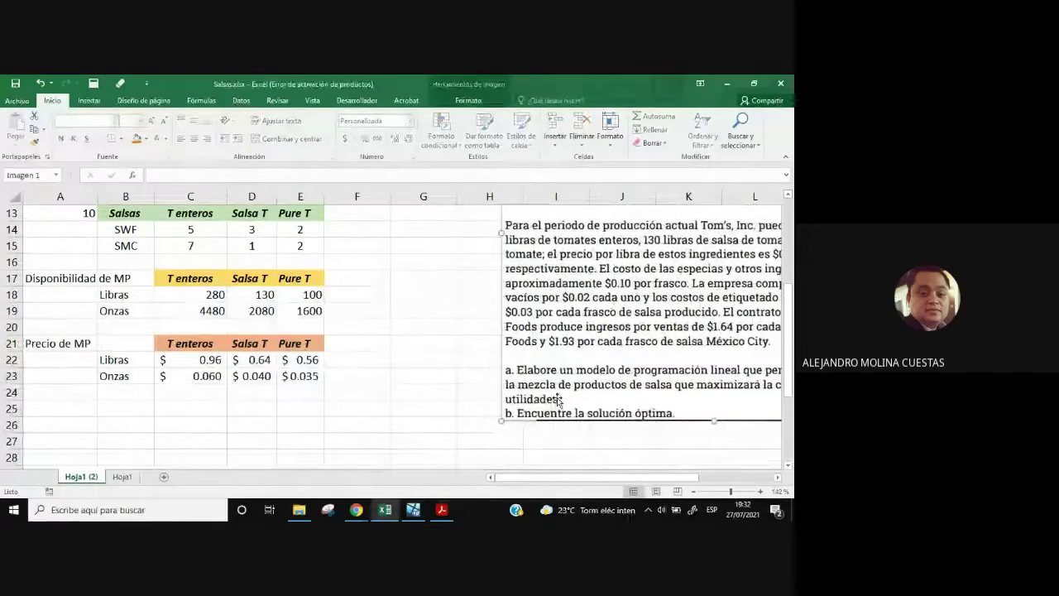
{"action": "left_click", "coordinate": [405, 346]}
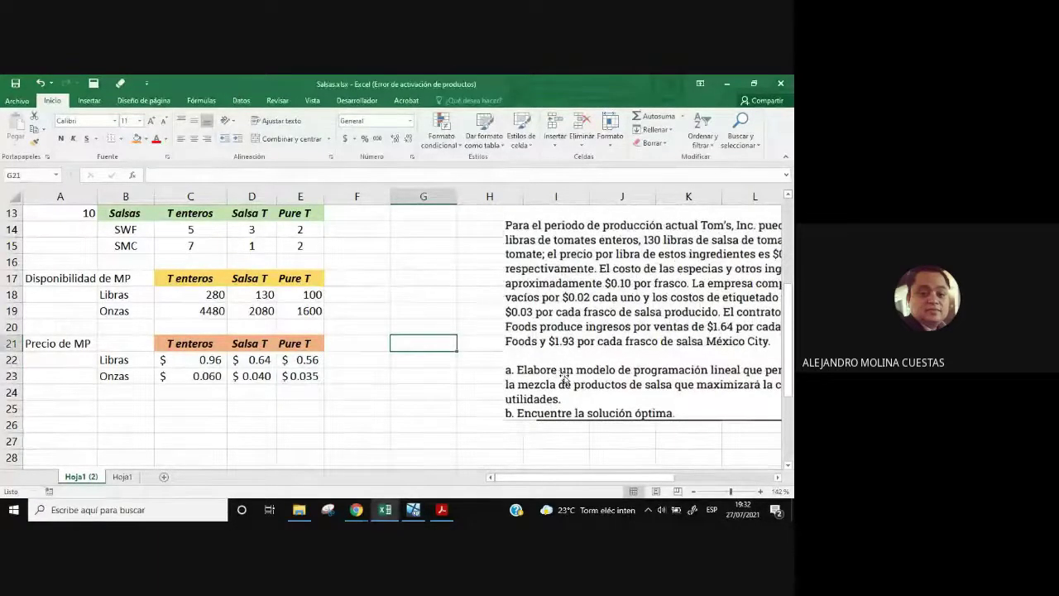
{"action": "mouse_move", "coordinate": [563, 384]}
{"action": "left_mouse_down"}
{"action": "mouse_move", "coordinate": [577, 385]}
{"action": "mouse_move", "coordinate": [553, 374]}
{"action": "mouse_move", "coordinate": [563, 389]}
{"action": "left_mouse_up"}
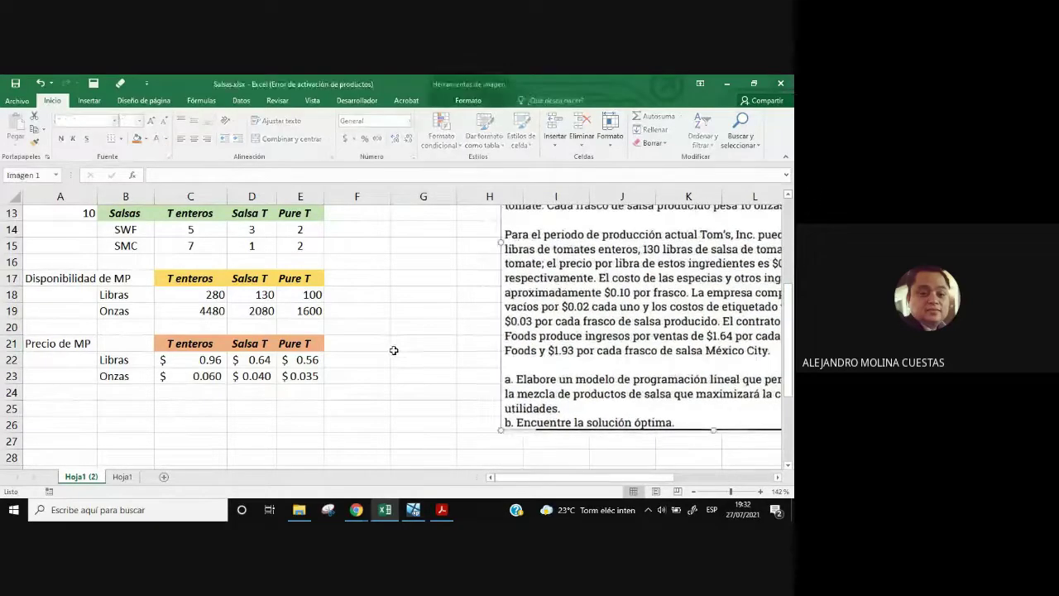
- Enter the heading Otros costos in G20 with the labels Especies, Frasco and Etiquetado in G21:G23
{"action": "left_click", "coordinate": [415, 330]}
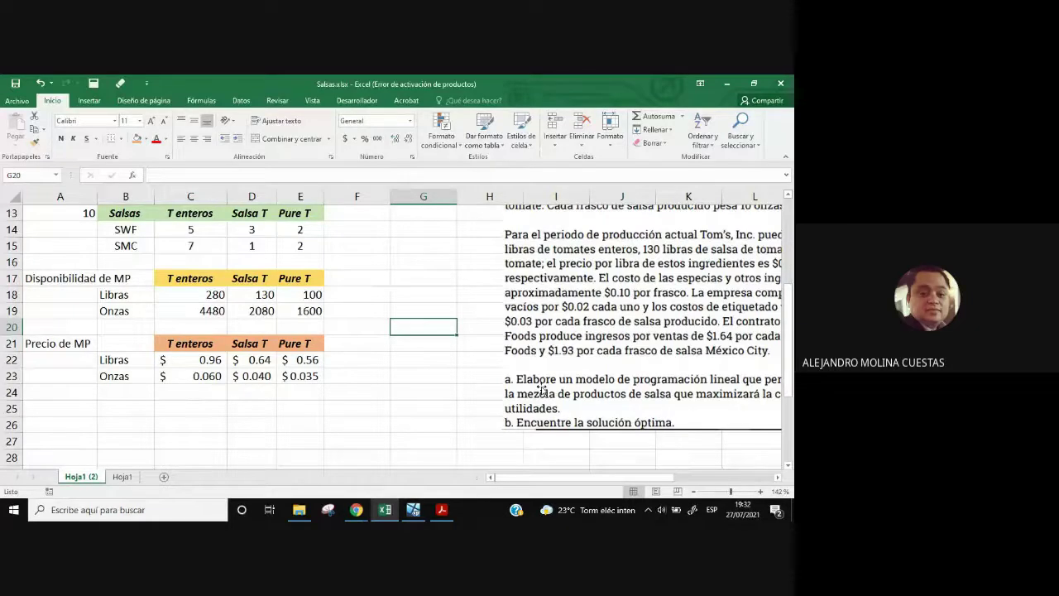
{"action": "type", "text": "Otros c"}
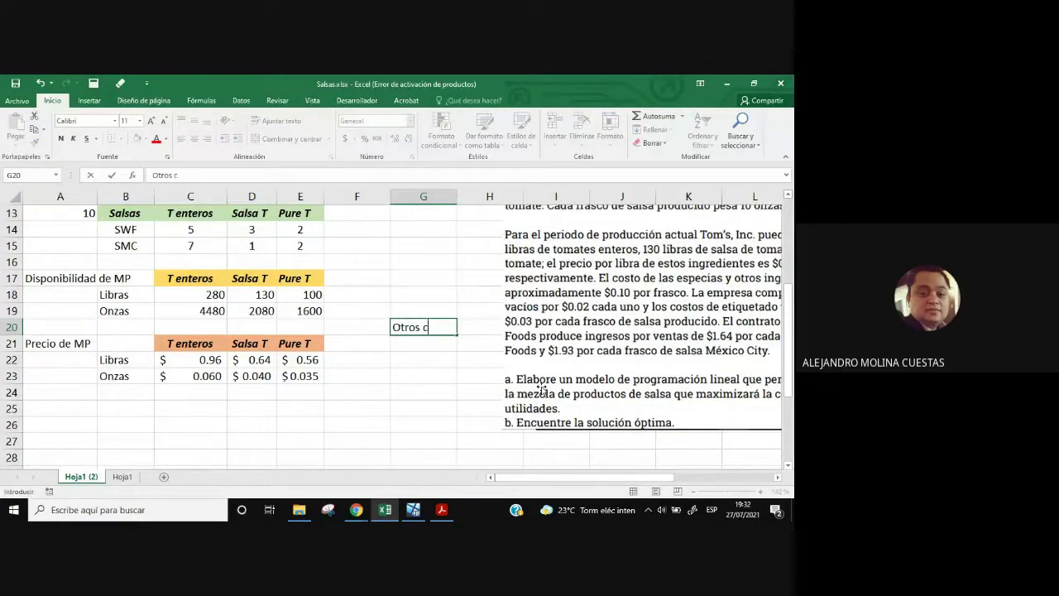
{"action": "type", "text": "ostos"}
{"action": "key", "text": "Return"}
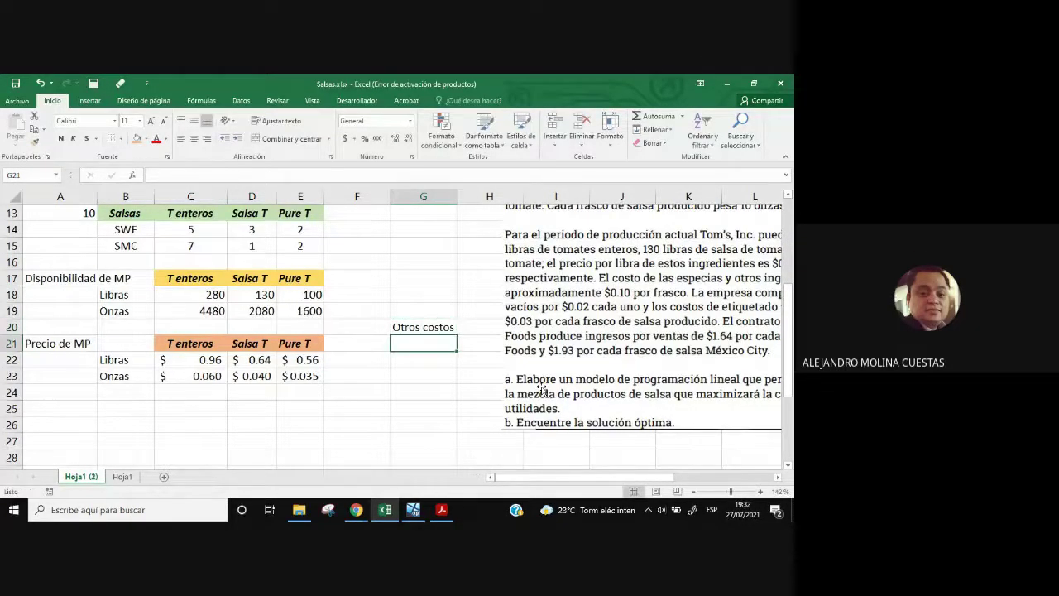
{"action": "type", "text": "Especies"}
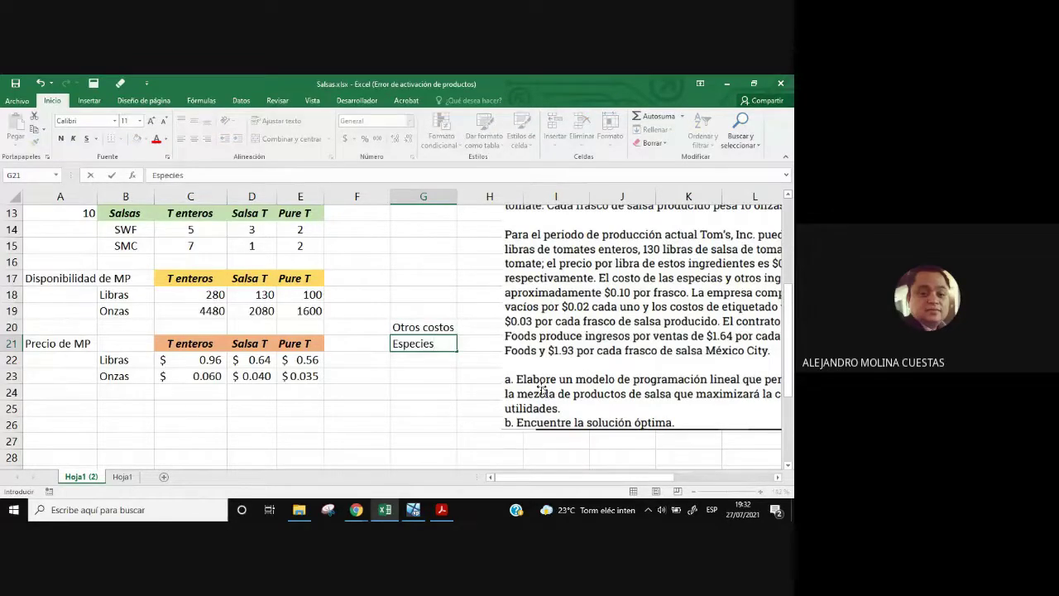
{"action": "key", "text": "Return"}
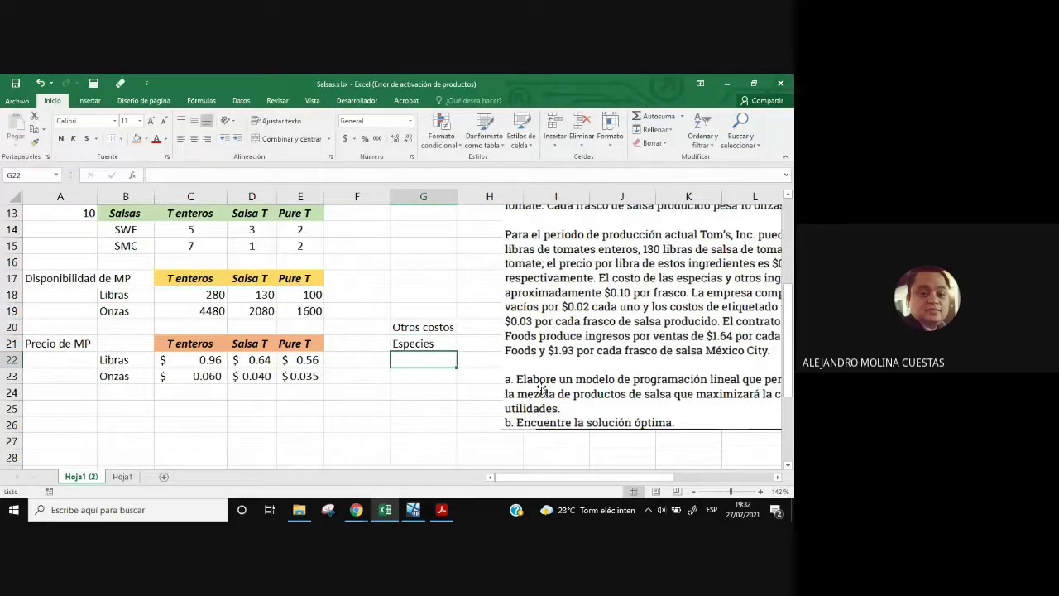
{"action": "type", "text": "Fra"}
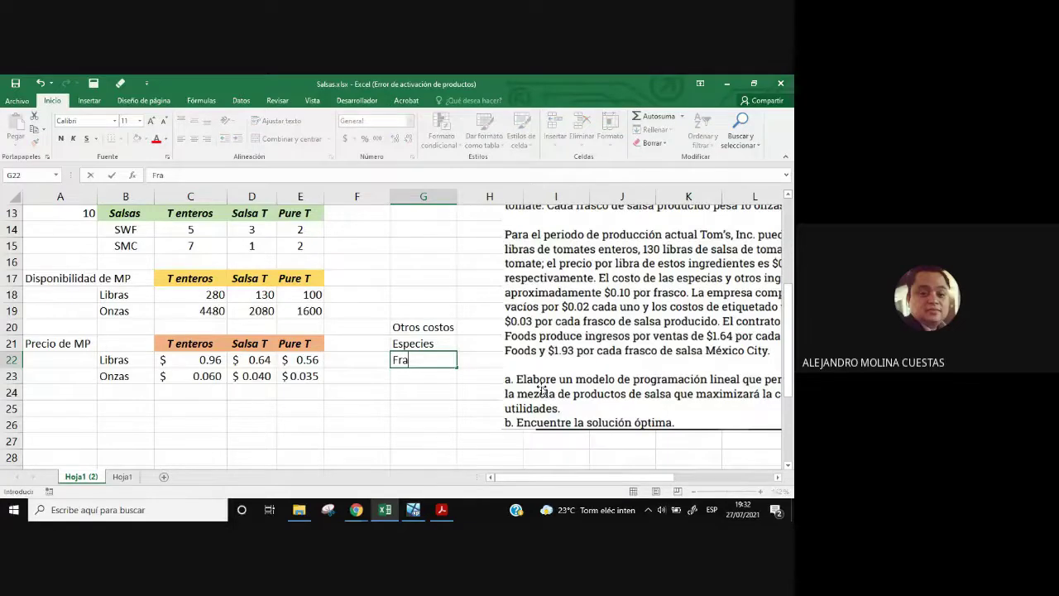
{"action": "type", "text": "sco"}
{"action": "key", "text": "Return"}
{"action": "type", "text": "Etiq"}
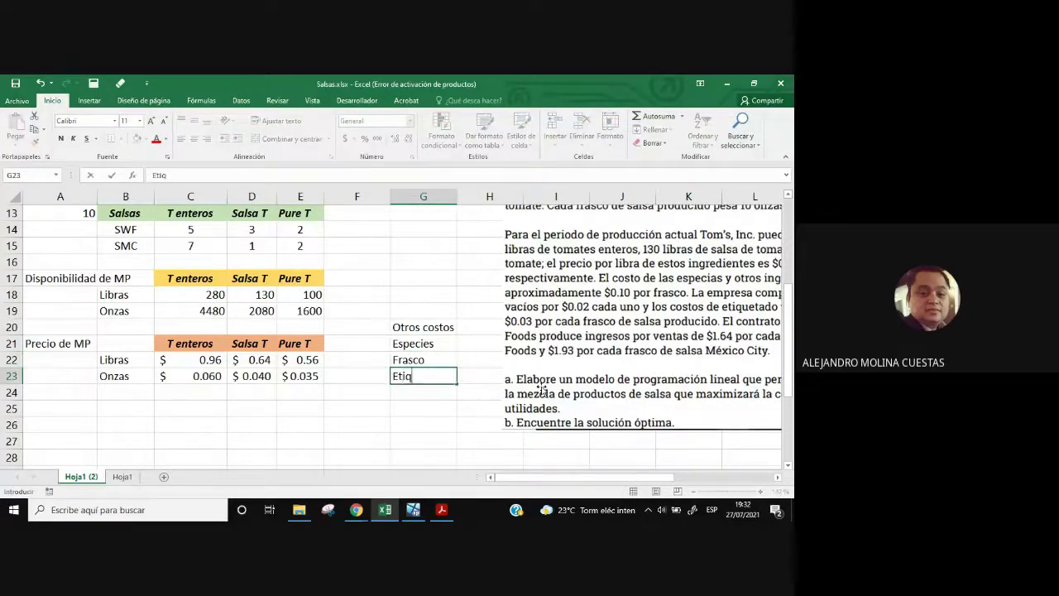
{"action": "type", "text": "uetado"}
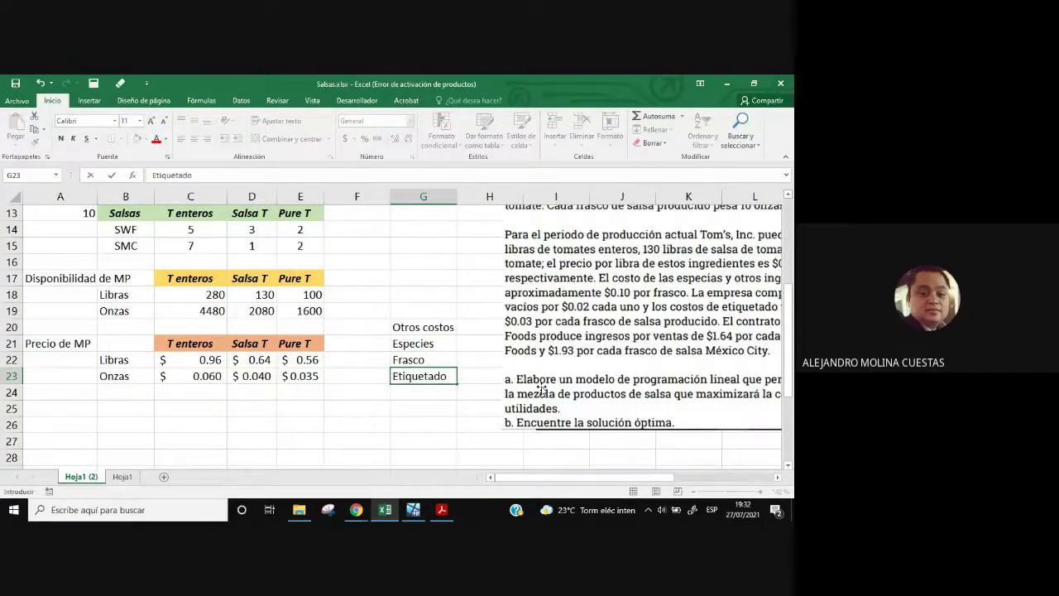
{"action": "left_click", "coordinate": [512, 426]}
- Shift the problem-statement image to read the spice cost and enter 0.1 for Especies in H21
{"action": "left_click_drag", "start_coordinate": [525, 482], "coordinate": [540, 481]}
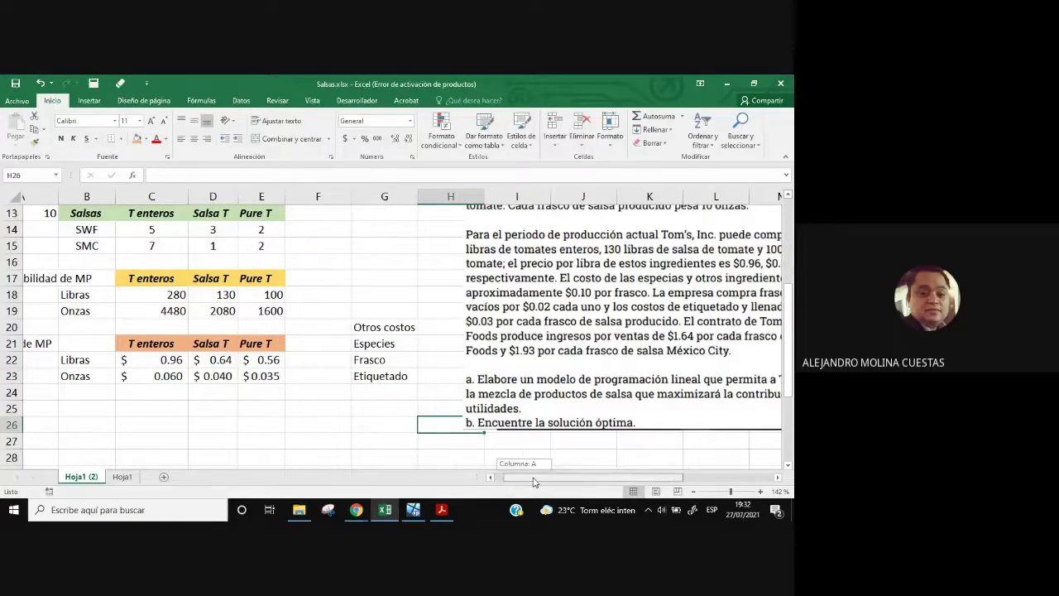
{"action": "left_click", "coordinate": [407, 345]}
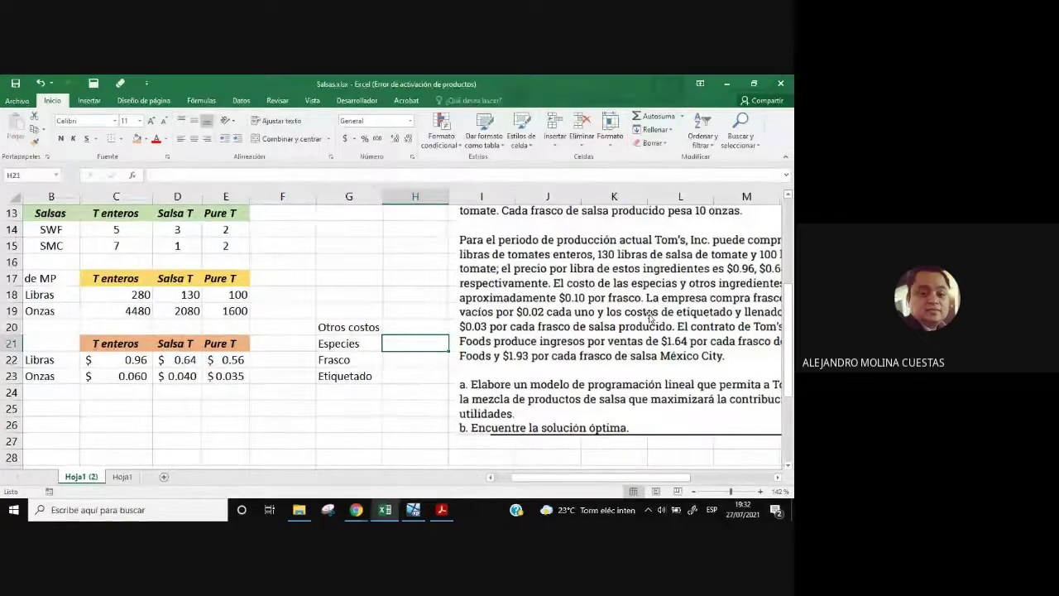
{"action": "mouse_move", "coordinate": [650, 317]}
{"action": "left_mouse_down"}
{"action": "mouse_move", "coordinate": [537, 325]}
{"action": "mouse_move", "coordinate": [651, 329]}
{"action": "left_mouse_up"}
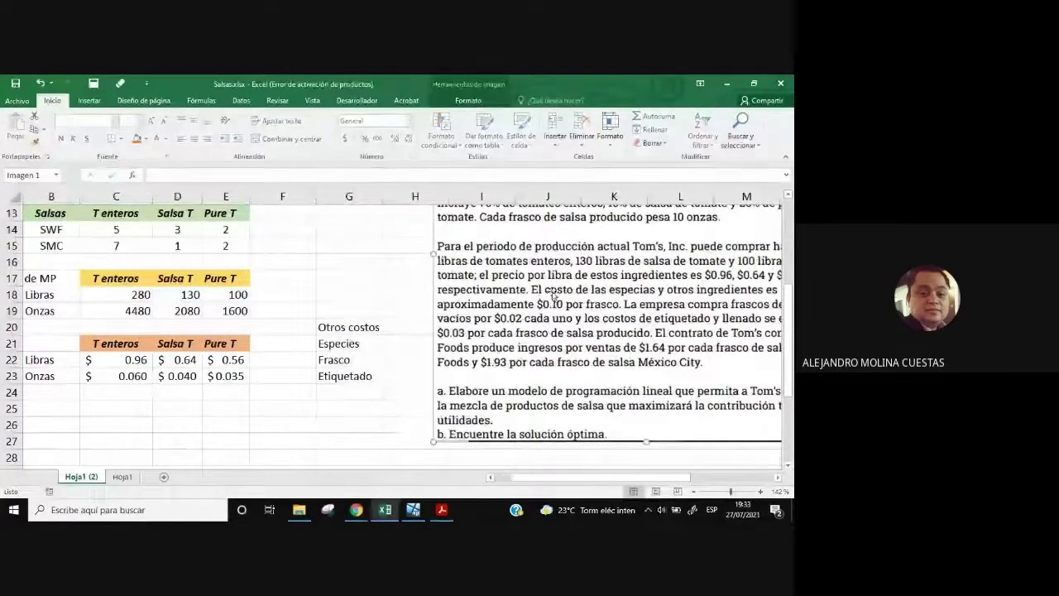
{"action": "left_click", "coordinate": [397, 341]}
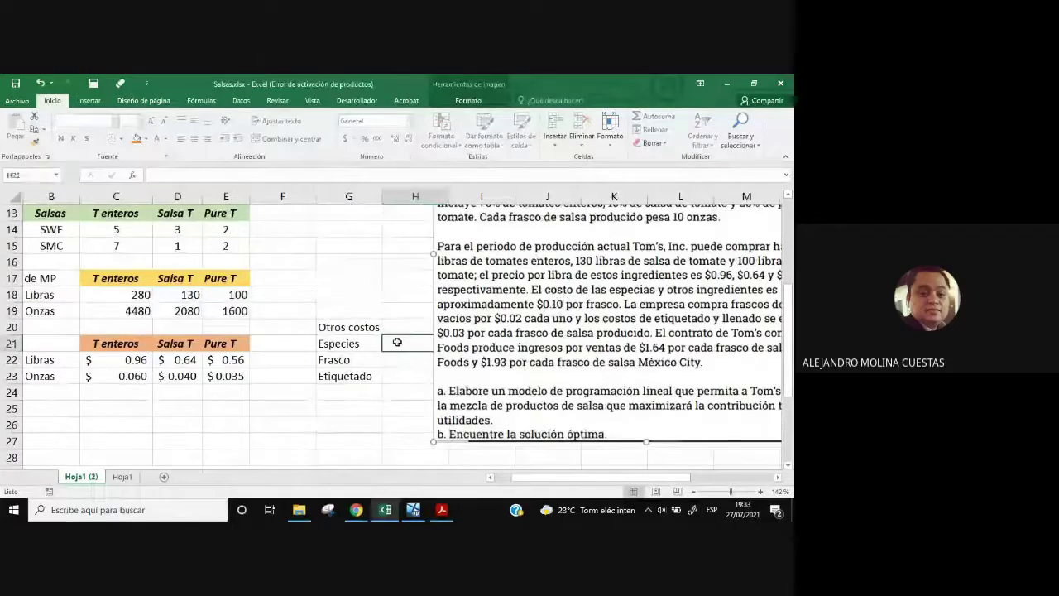
{"action": "type", "text": "0.1"}
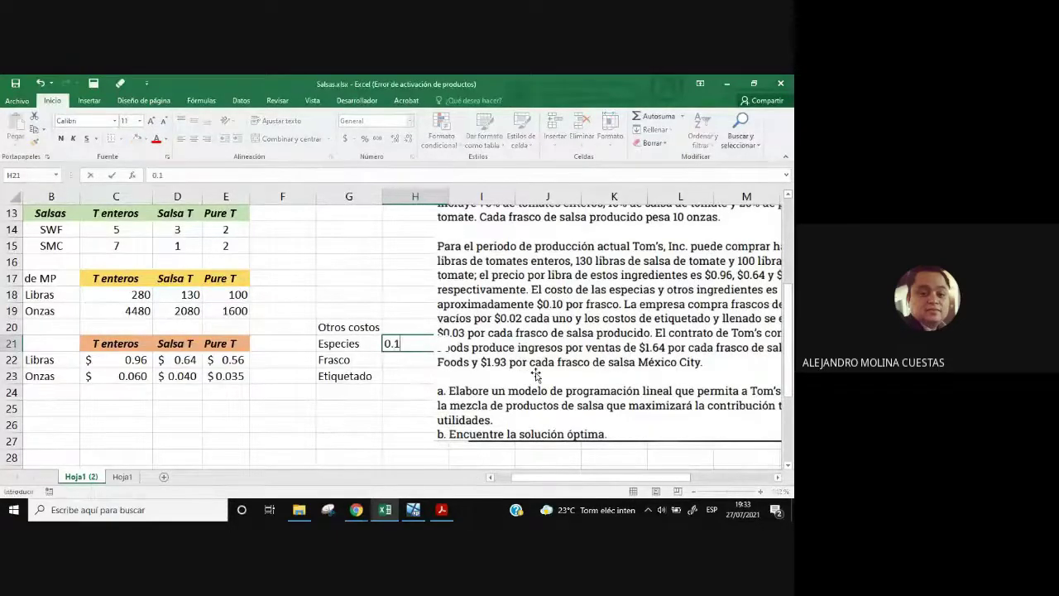
{"action": "key", "text": "Return"}
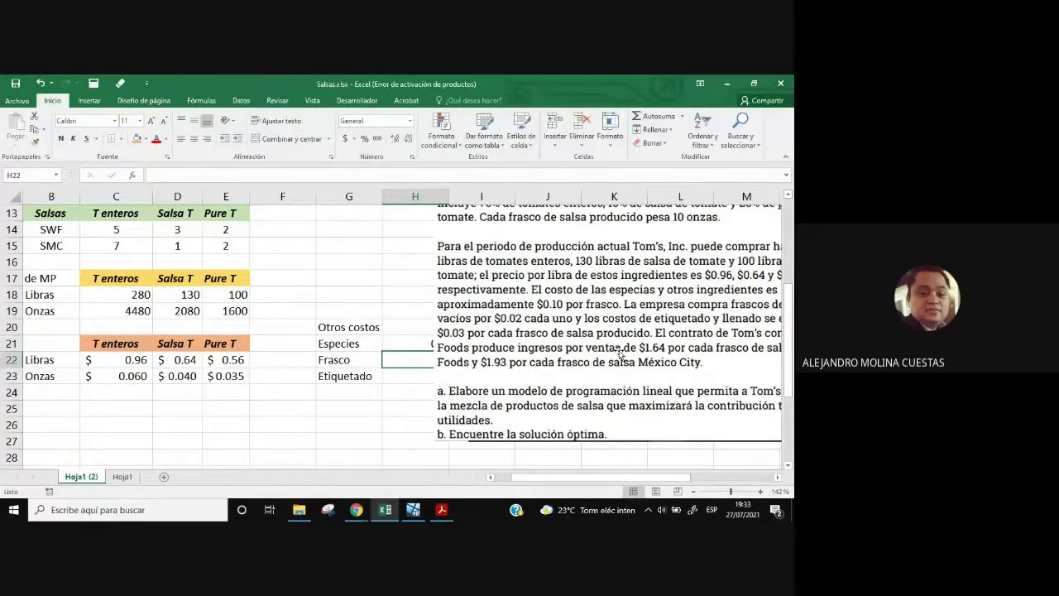
- Move the problem-statement image clear of column H and enter 0.02 for Frasco in H22
{"action": "left_click_drag", "start_coordinate": [472, 343], "coordinate": [500, 348]}
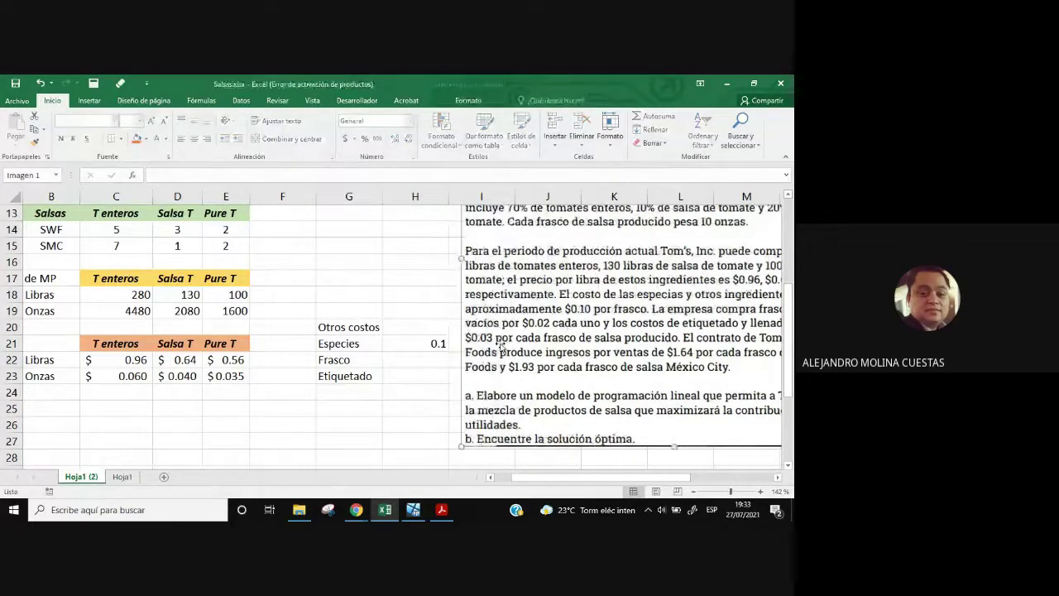
{"action": "left_click", "coordinate": [427, 361]}
{"action": "type", "text": "0.02"}
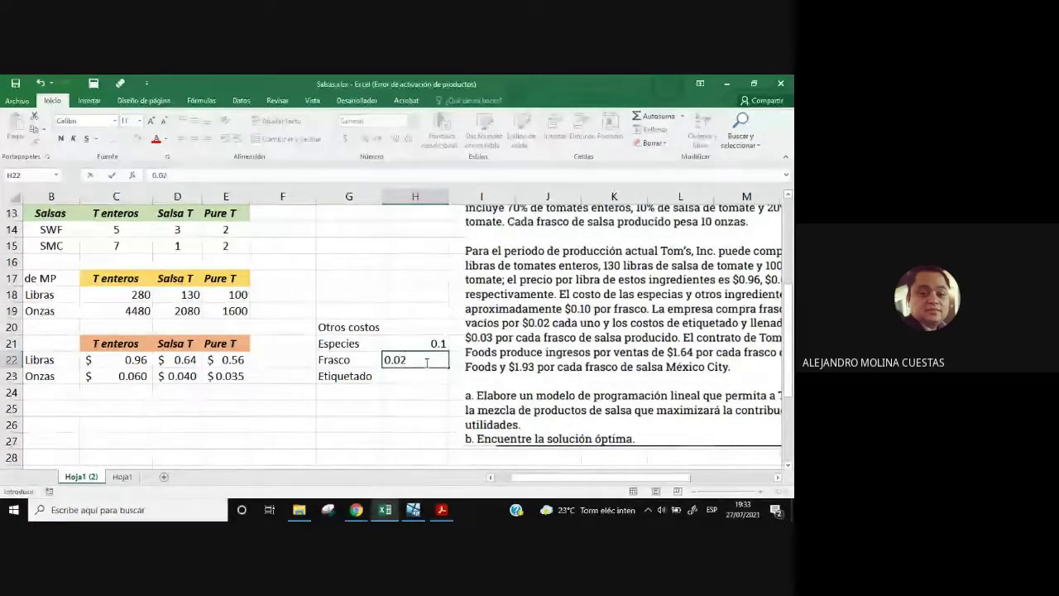
{"action": "key", "text": "Return"}
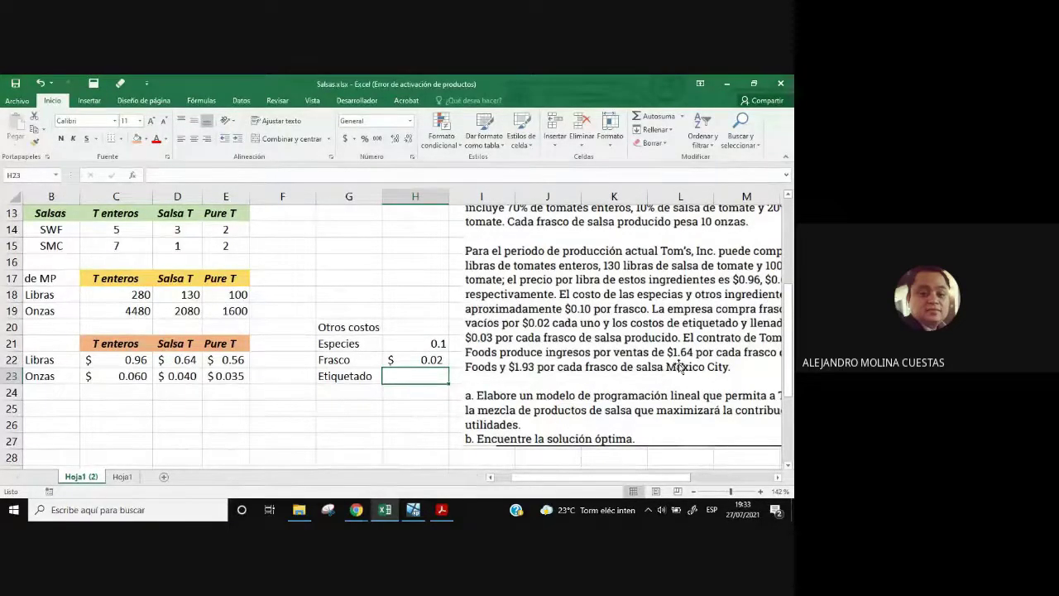
- Enter 0.03 as the Etiquetado cost in cell H23
{"action": "type", "text": "0."}
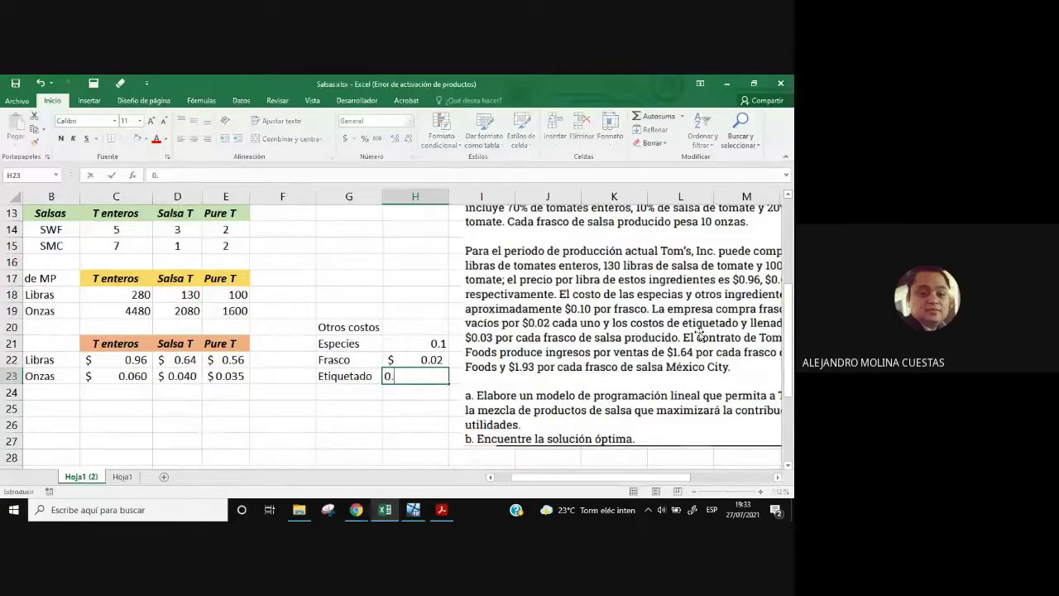
{"action": "type", "text": "03"}
{"action": "key", "text": "Return"}
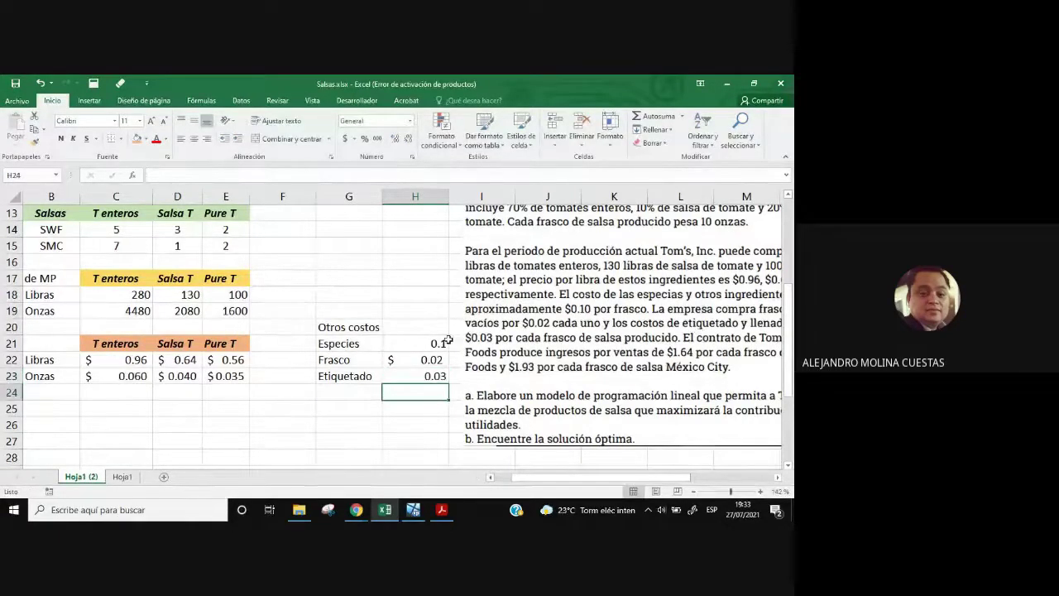
- Copy the accounting format of the Frasco cost to H21:H23 and narrow column H
{"action": "left_click", "coordinate": [431, 360]}
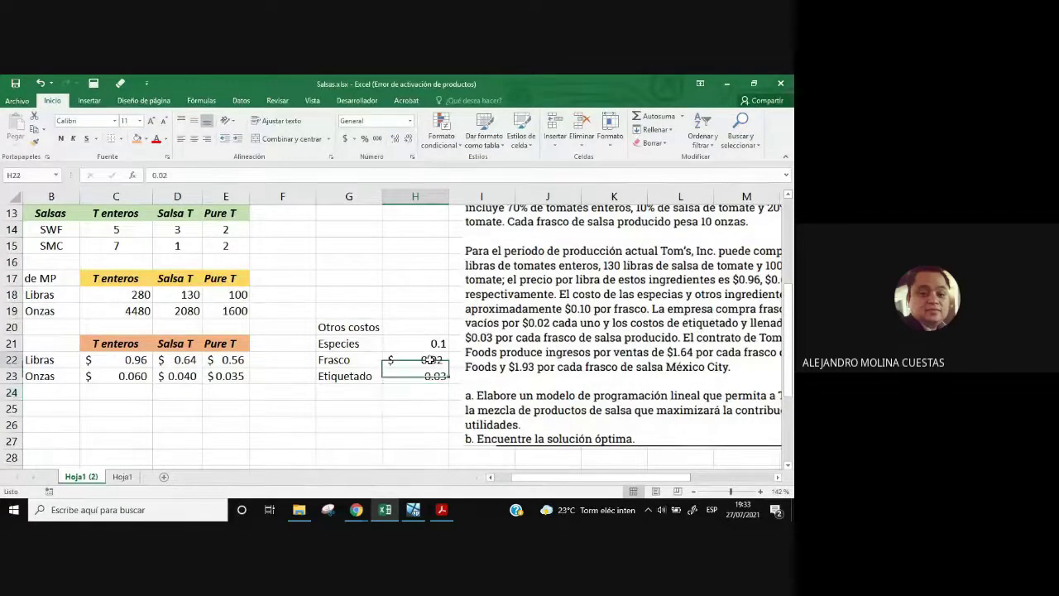
{"action": "left_click", "coordinate": [34, 141]}
{"action": "left_click_drag", "start_coordinate": [414, 339], "coordinate": [420, 374]}
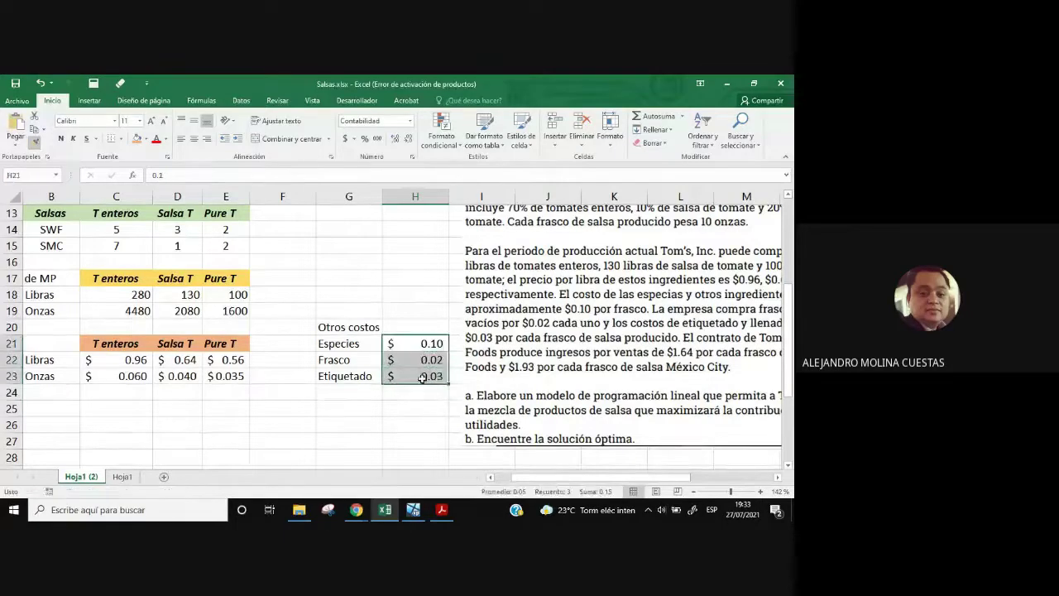
{"action": "left_click_drag", "start_coordinate": [450, 198], "coordinate": [431, 198]}
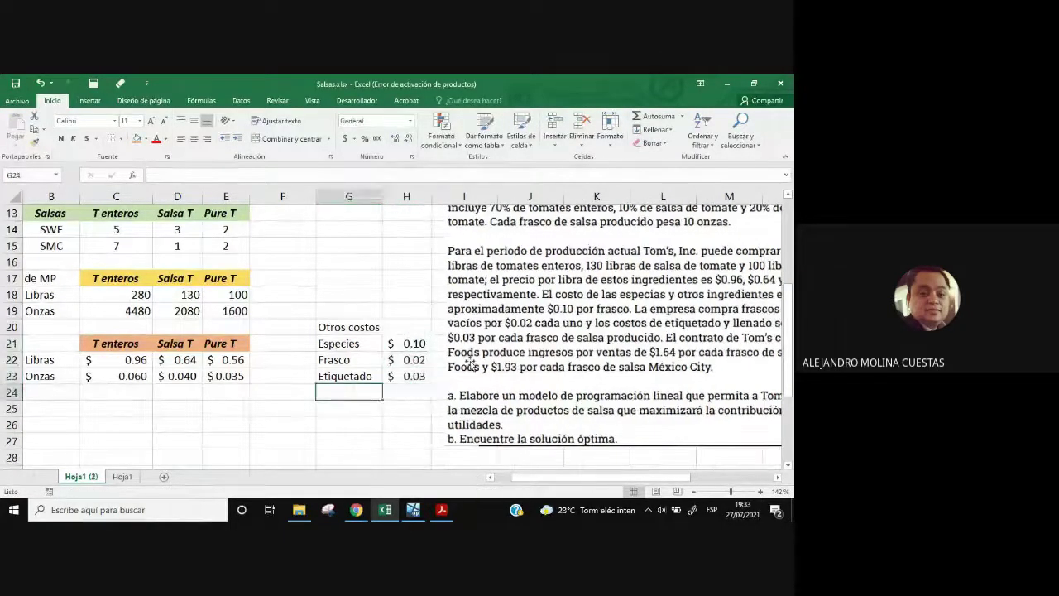
- Label G24 as TOTAL and sum the three other costs in H24 with =H21+H22+H23
{"action": "left_click", "coordinate": [364, 389]}
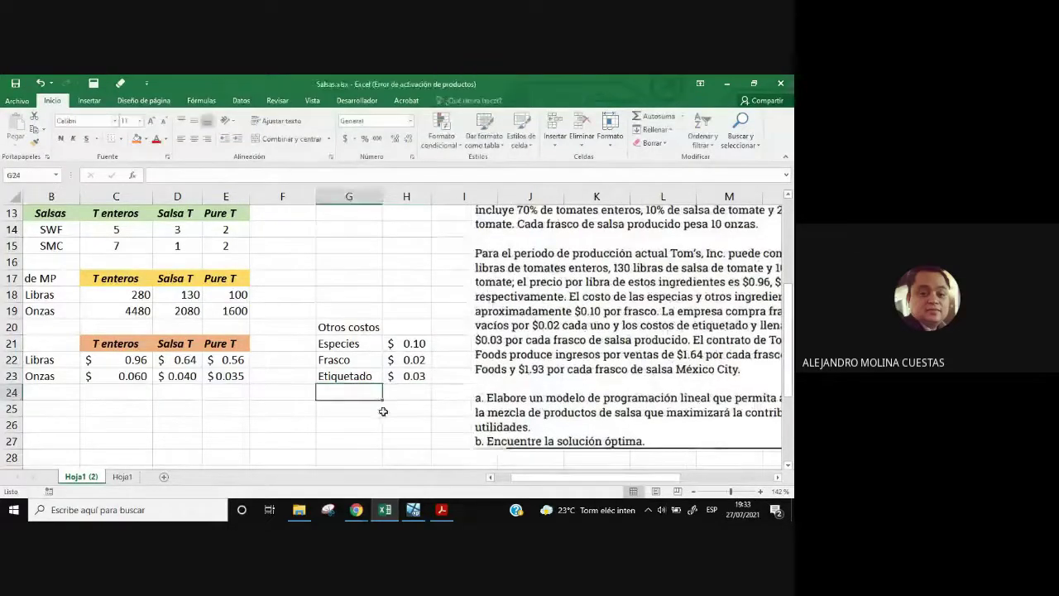
{"action": "type", "text": "TOTAL"}
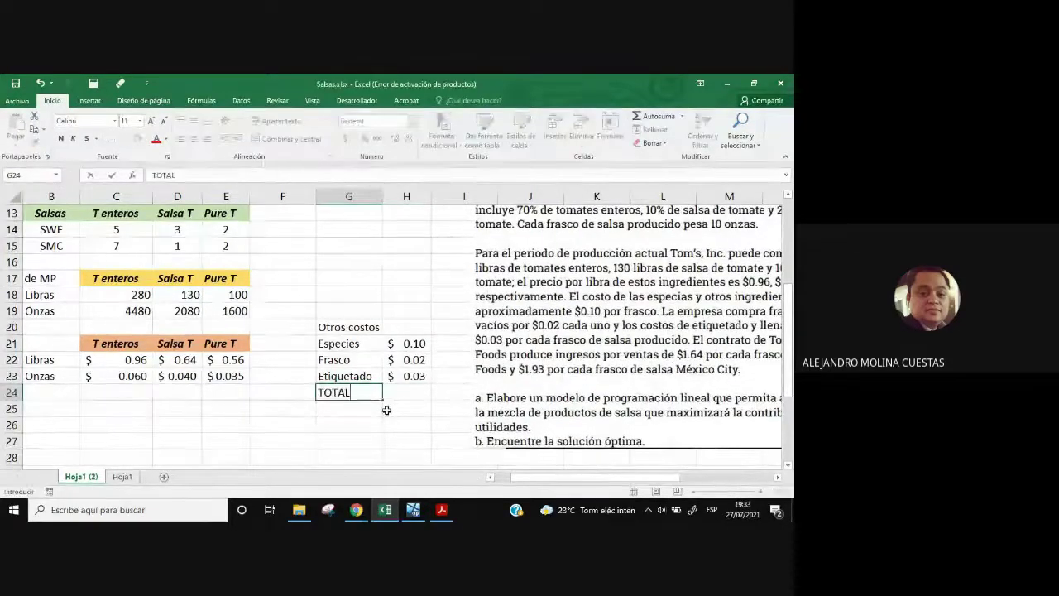
{"action": "key", "text": "Return"}
{"action": "left_click", "coordinate": [396, 395]}
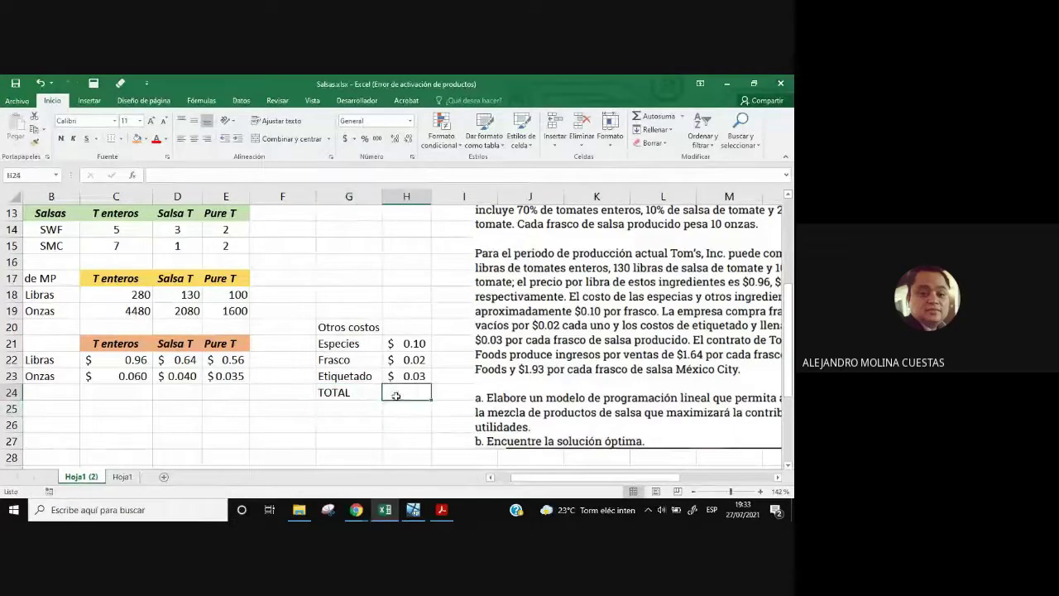
{"action": "key", "text": "F2"}
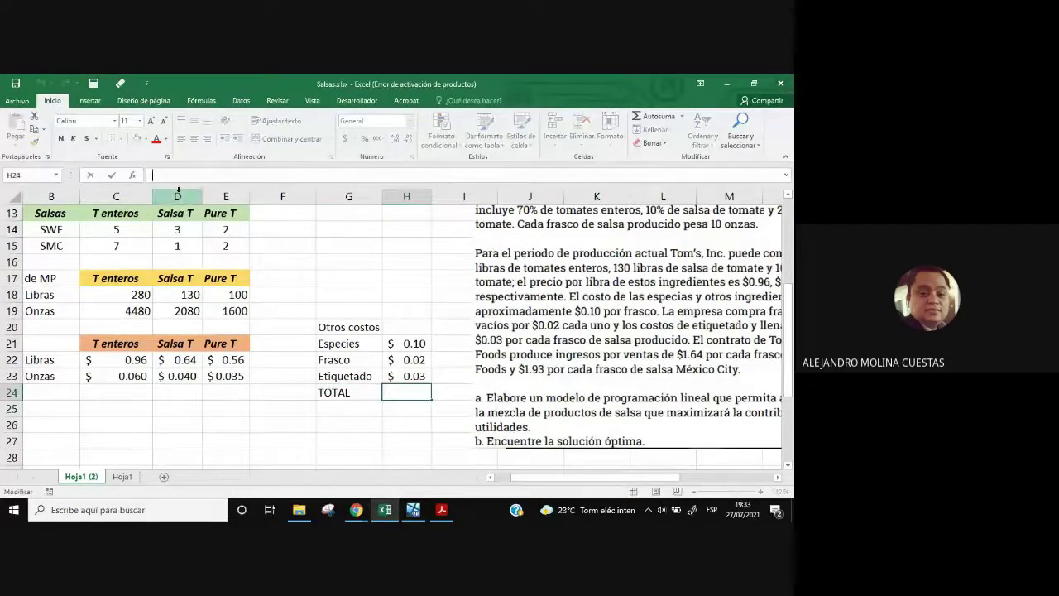
{"action": "type", "text": "="}
{"action": "left_click", "coordinate": [413, 342]}
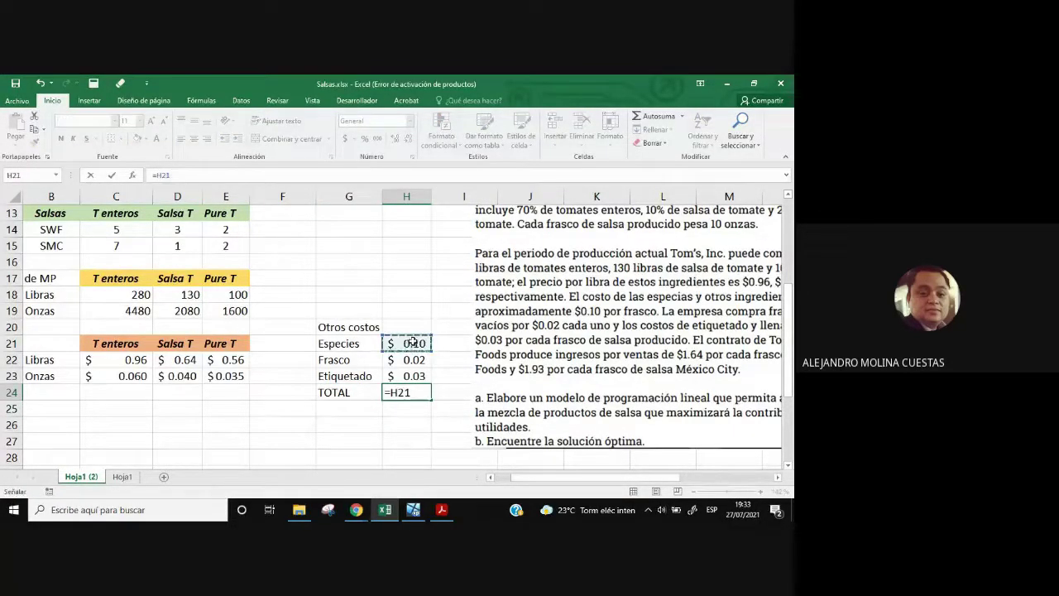
{"action": "type", "text": "+"}
{"action": "left_click", "coordinate": [413, 359]}
{"action": "type", "text": "+"}
{"action": "left_click", "coordinate": [414, 376]}
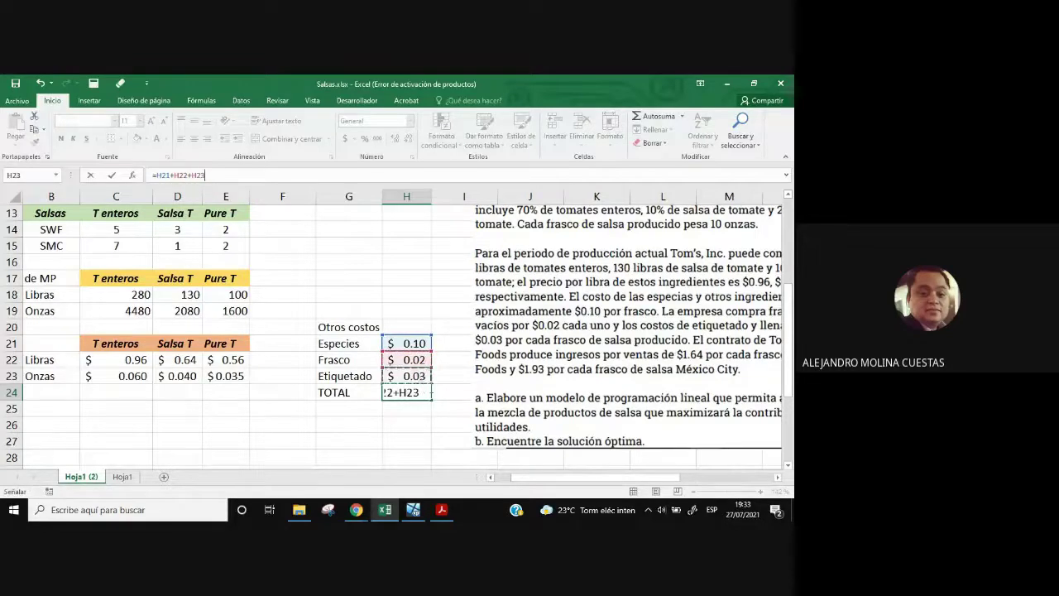
{"action": "key", "text": "Return"}
- Fill the total cost cell H24 with yellow
{"action": "left_click", "coordinate": [421, 395]}
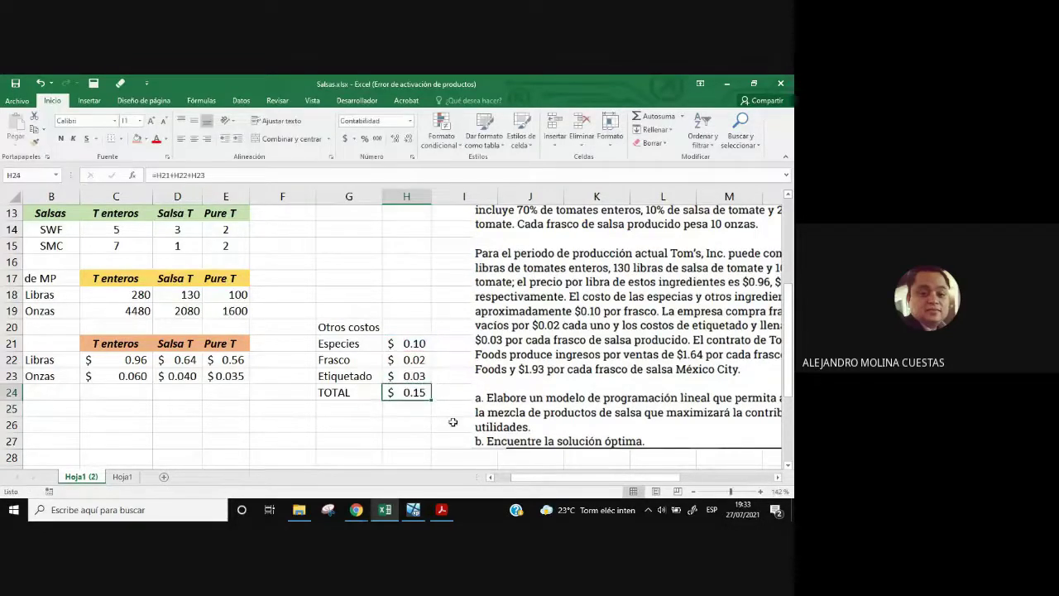
{"action": "left_click", "coordinate": [147, 140]}
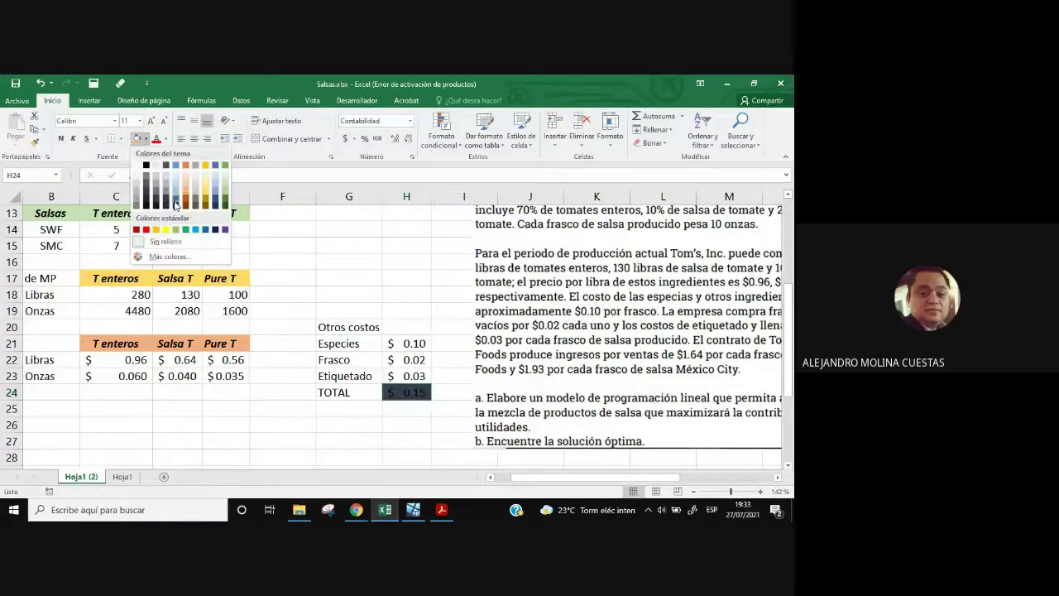
{"action": "left_click", "coordinate": [171, 232]}
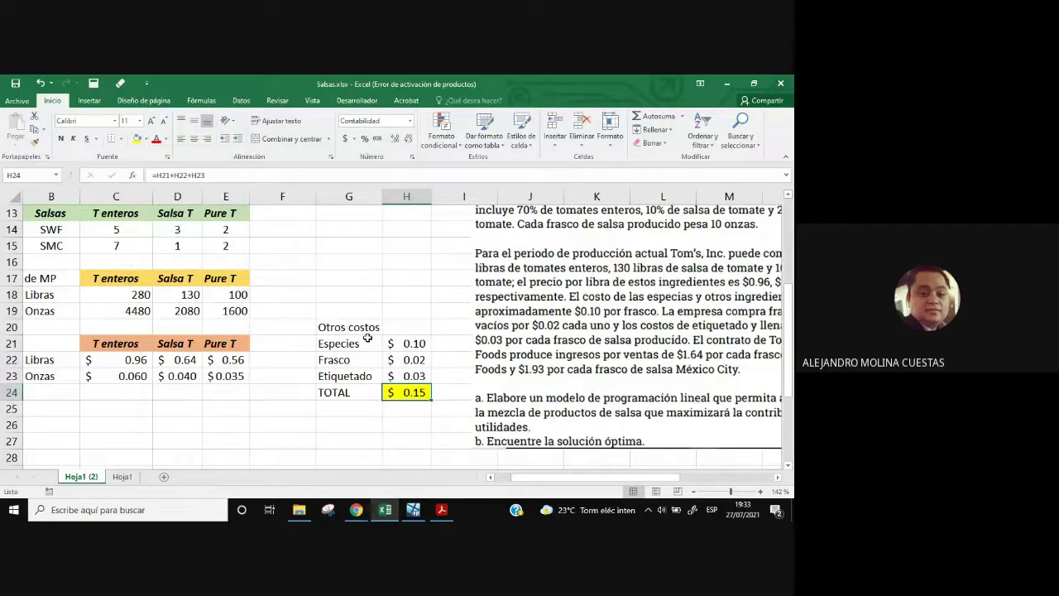
{"action": "key", "text": "Return"}
- Review the U = P - C utility formula and the Maximización objective alongside the cost and ingredient tables
{"action": "left_click_drag", "start_coordinate": [520, 485], "coordinate": [488, 486]}
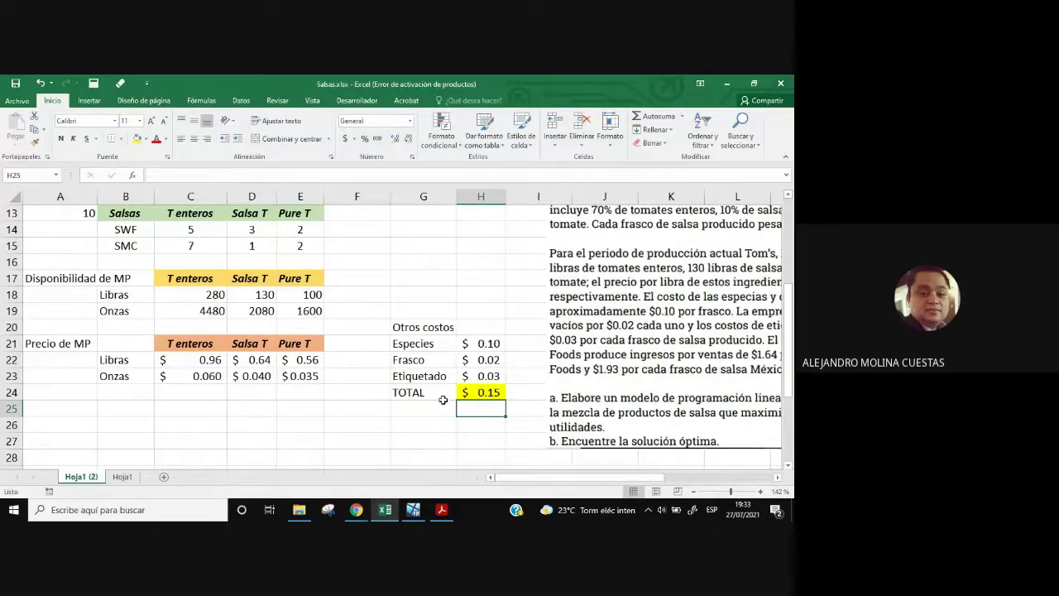
{"action": "scroll", "coordinate": [443, 400], "scroll_direction": "down", "scroll_amount": 1}
{"action": "left_click", "coordinate": [411, 378]}
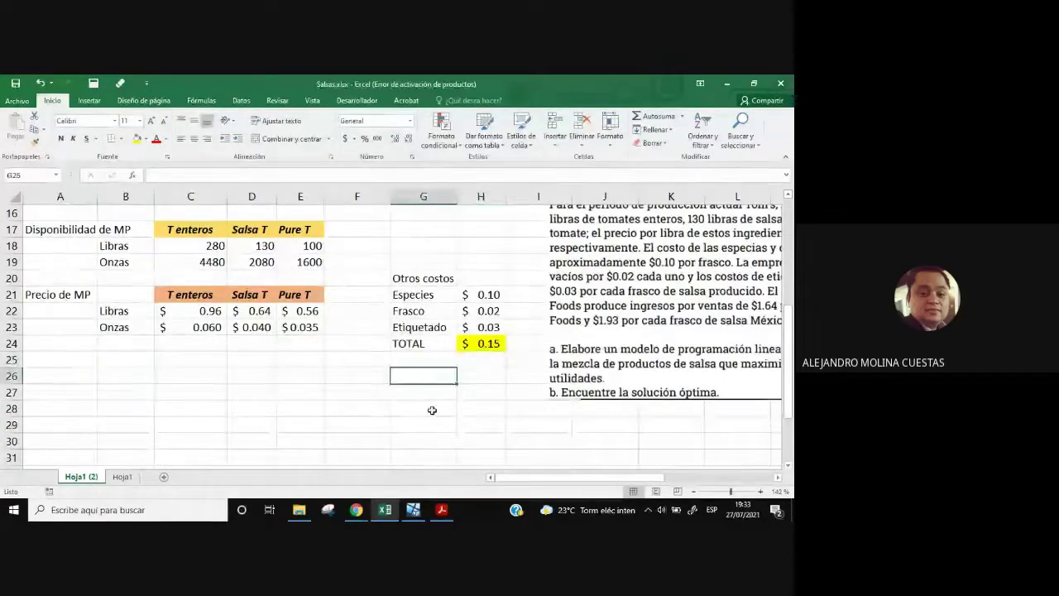
{"action": "scroll", "coordinate": [431, 410], "scroll_direction": "up", "scroll_amount": 5}
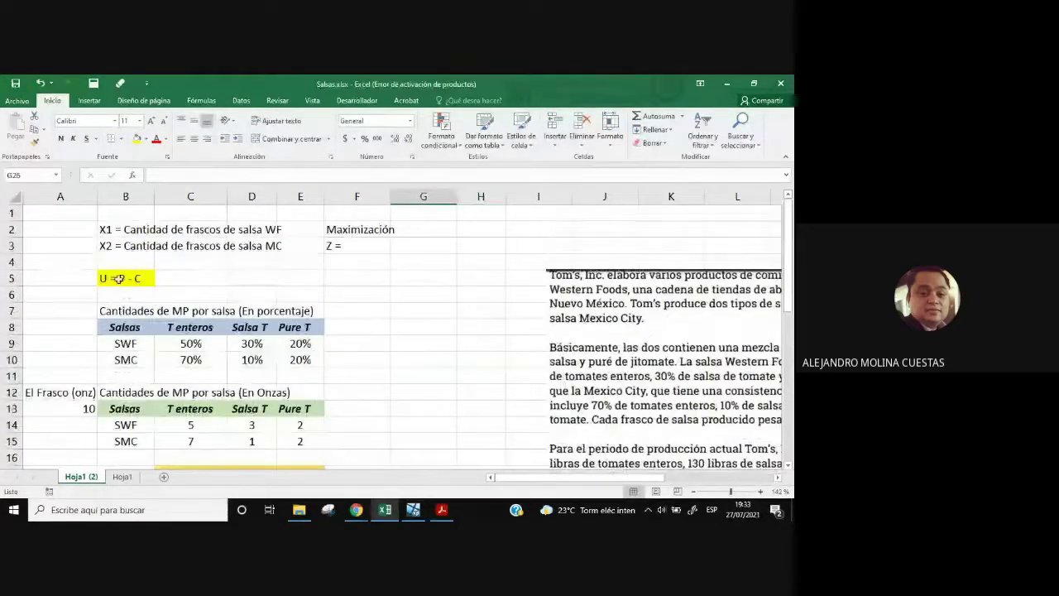
{"action": "left_click", "coordinate": [118, 279]}
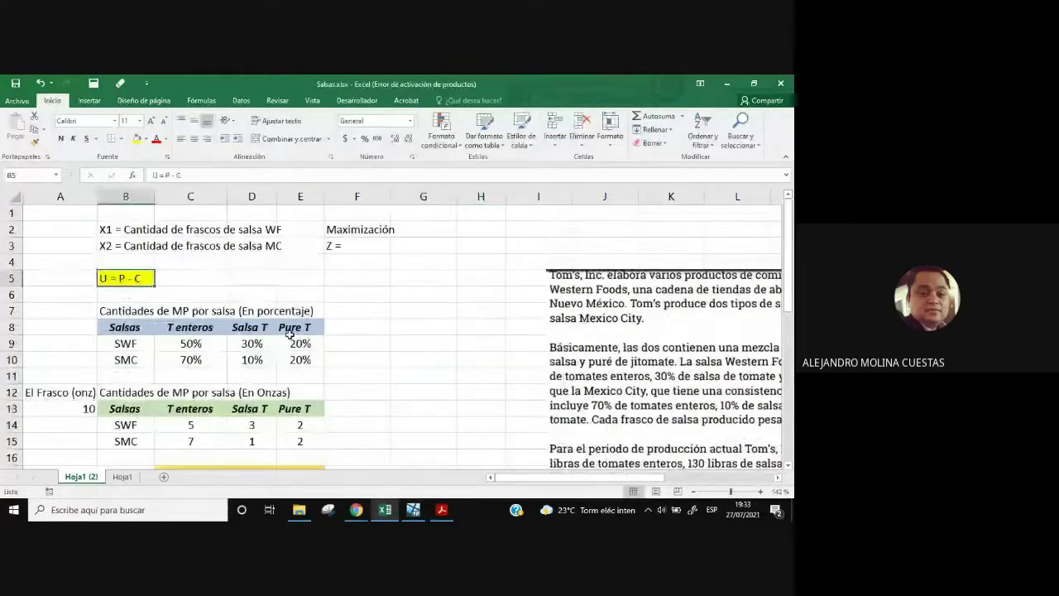
{"action": "left_click", "coordinate": [349, 234]}
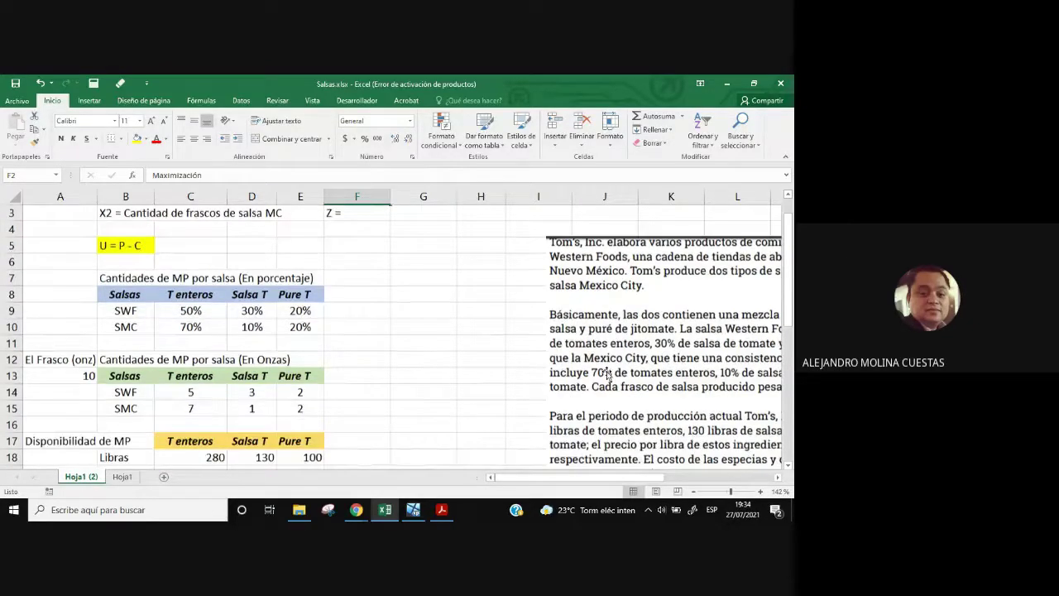
{"action": "scroll", "coordinate": [608, 374], "scroll_direction": "down", "scroll_amount": 3}
{"action": "scroll", "coordinate": [435, 333], "scroll_direction": "up", "scroll_amount": 4}
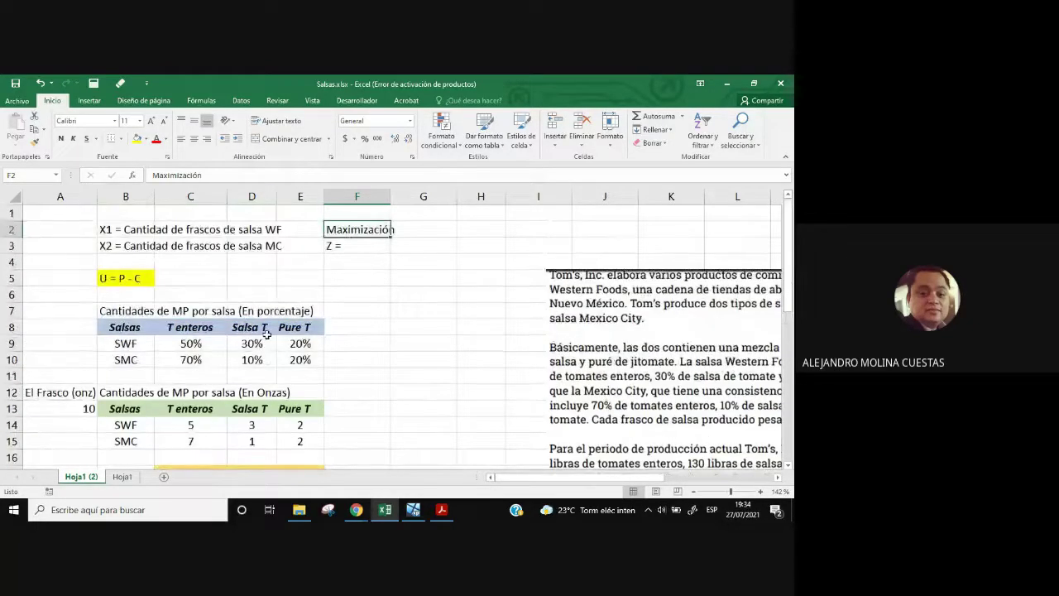
- Enter the heading "Formula del Costo" in G17, above the other costs list
{"action": "scroll", "coordinate": [226, 308], "scroll_direction": "down", "scroll_amount": 4}
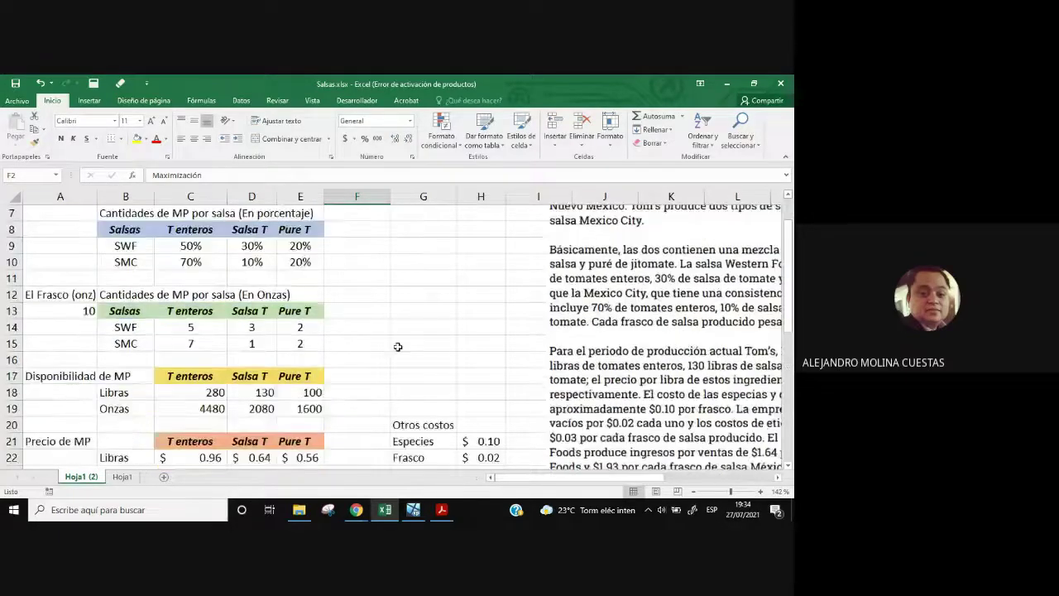
{"action": "left_click", "coordinate": [406, 280]}
{"action": "left_click", "coordinate": [407, 298]}
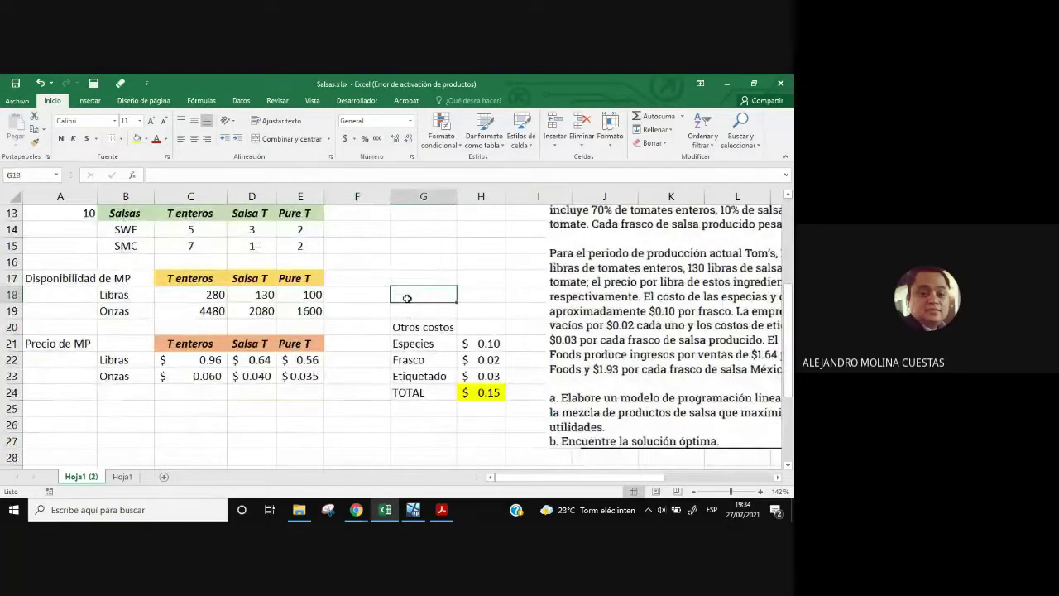
{"action": "key", "text": "Up"}
{"action": "type", "text": "Formula"}
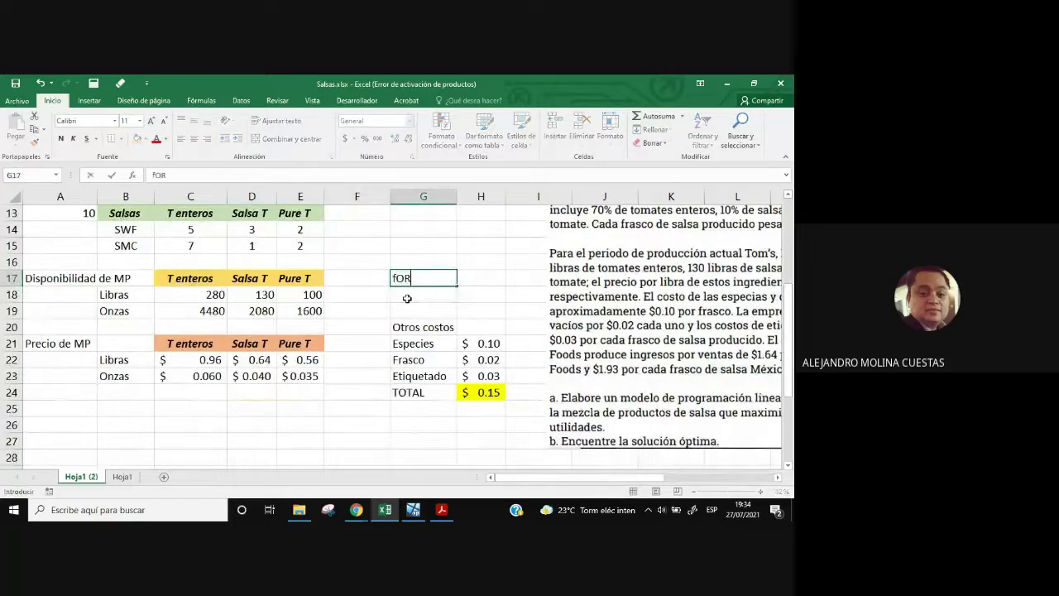
{"action": "type", "text": " de"}
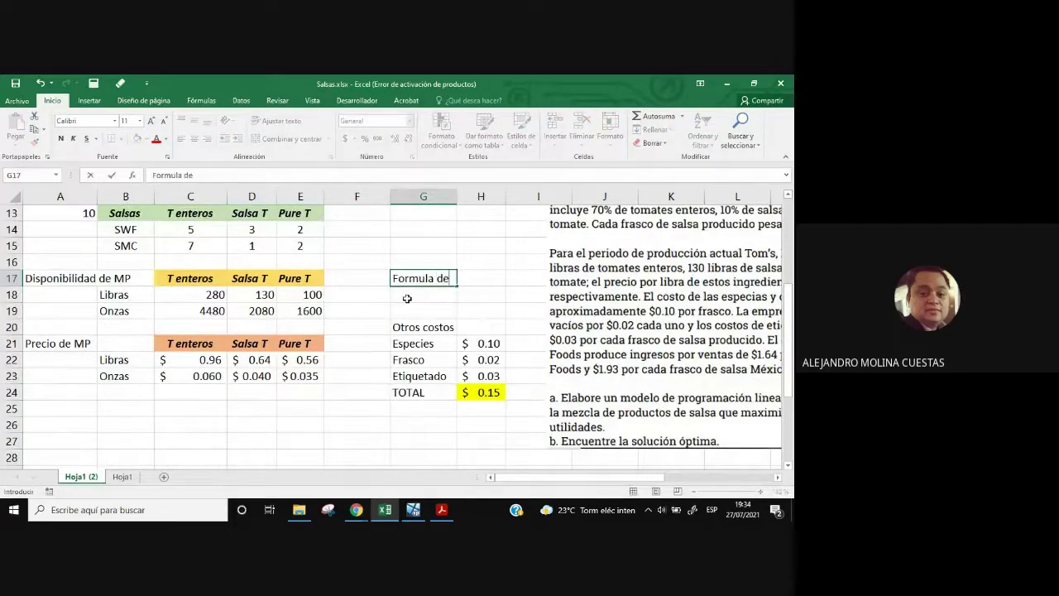
{"action": "type", "text": "l Costo"}
{"action": "key", "text": "Return"}
- Write the cost formula text "Costo MP + Otros Costo" in G18, under the heading
{"action": "type", "text": "Costo"}
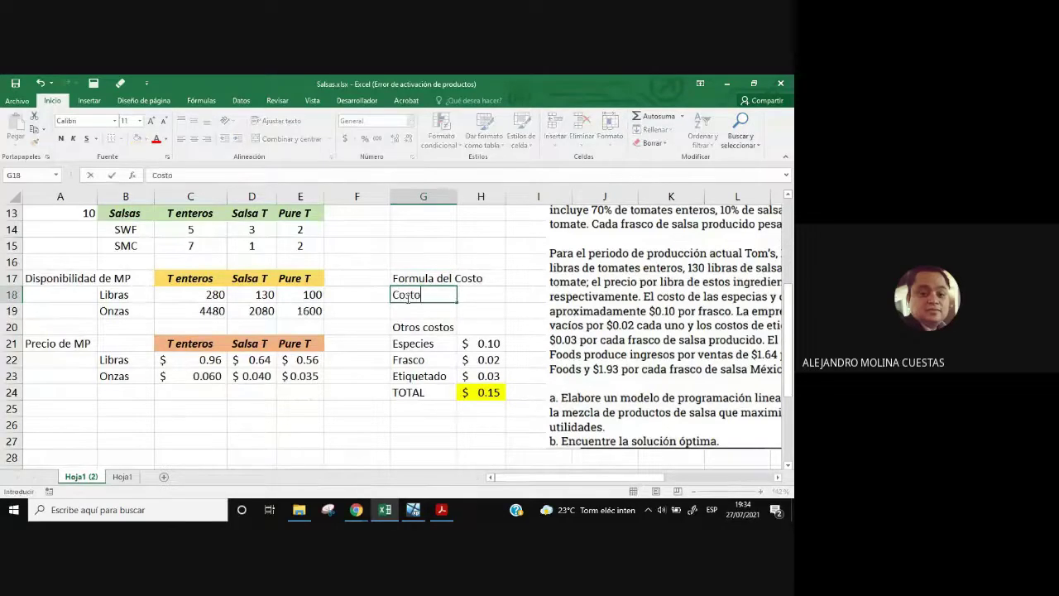
{"action": "type", "text": " MP + Costo"}
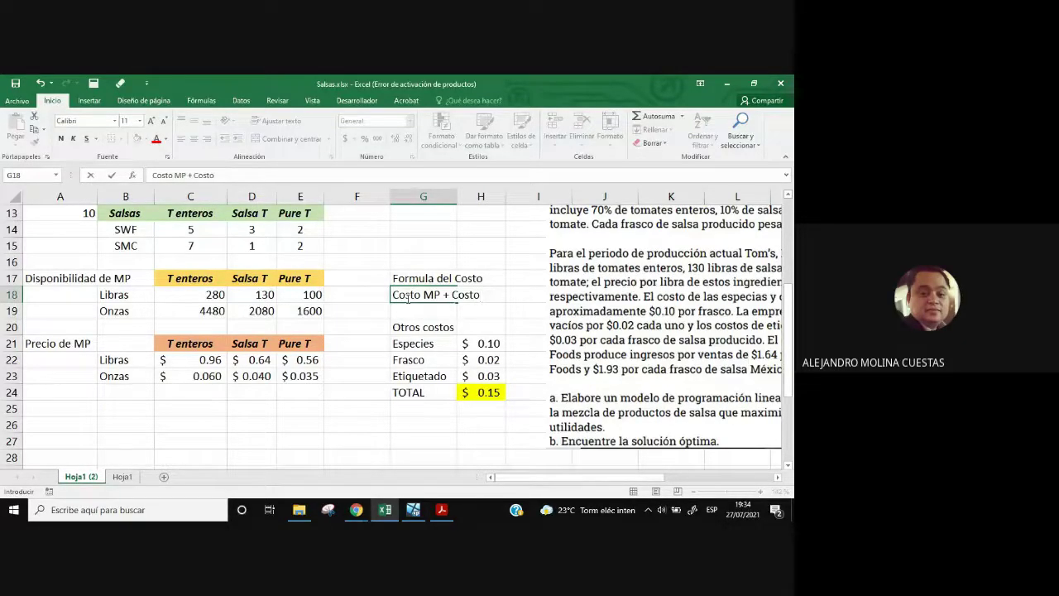
{"action": "left_click", "coordinate": [480, 300]}
{"action": "key", "text": "Left"}
{"action": "key", "text": "Left"}
{"action": "key", "text": "Left"}
{"action": "key", "text": "Left"}
{"action": "key", "text": "Left"}
{"action": "type", "text": "Otros"}
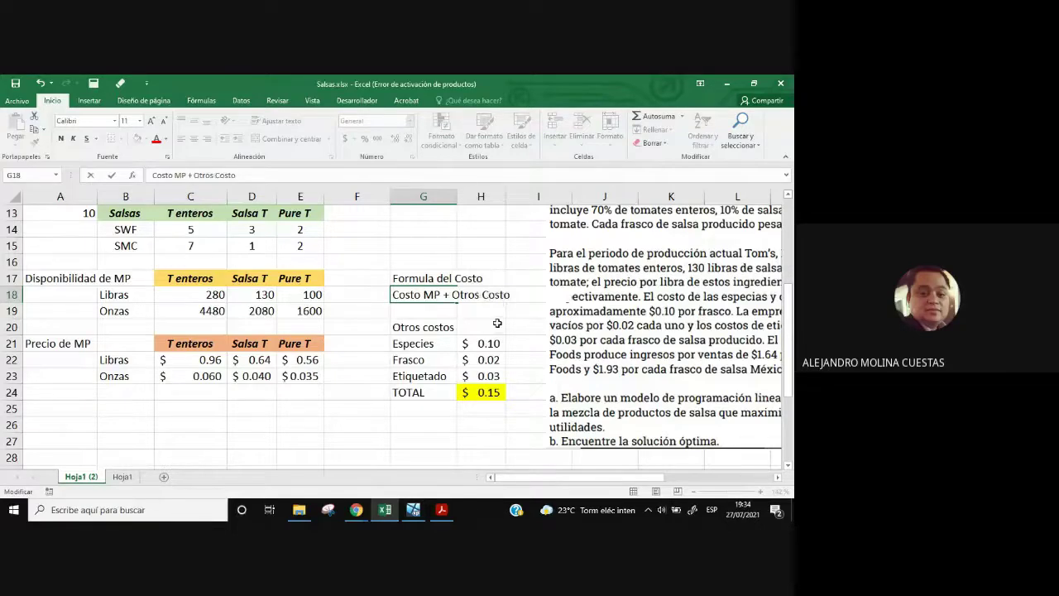
{"action": "left_click", "coordinate": [497, 324]}
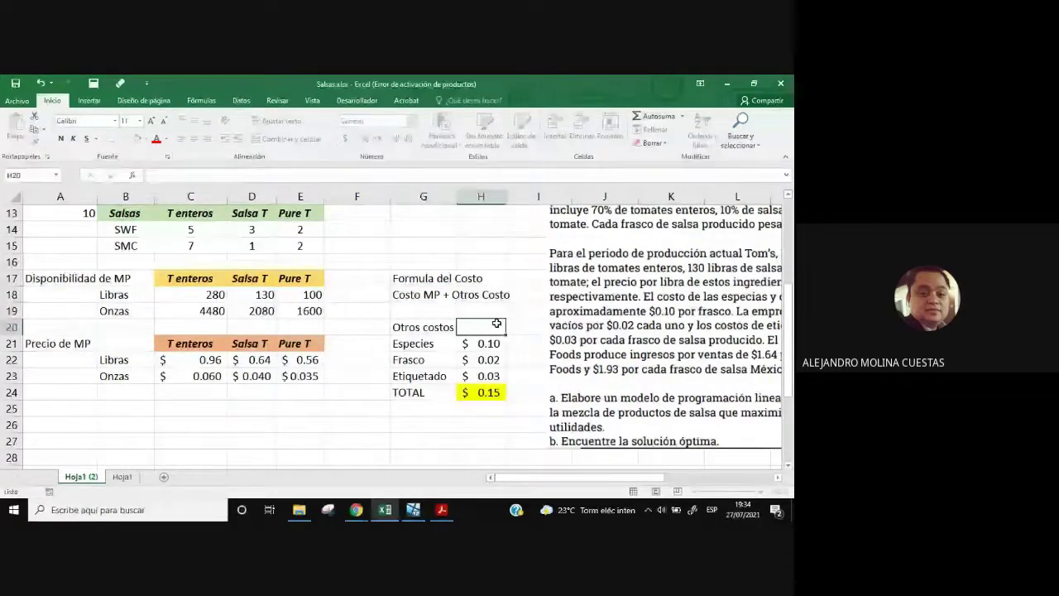
- Examine the cost formula against the other costs total, the raw material prices per ounce and the SWF ounce quantities
{"action": "key", "text": "Up"}
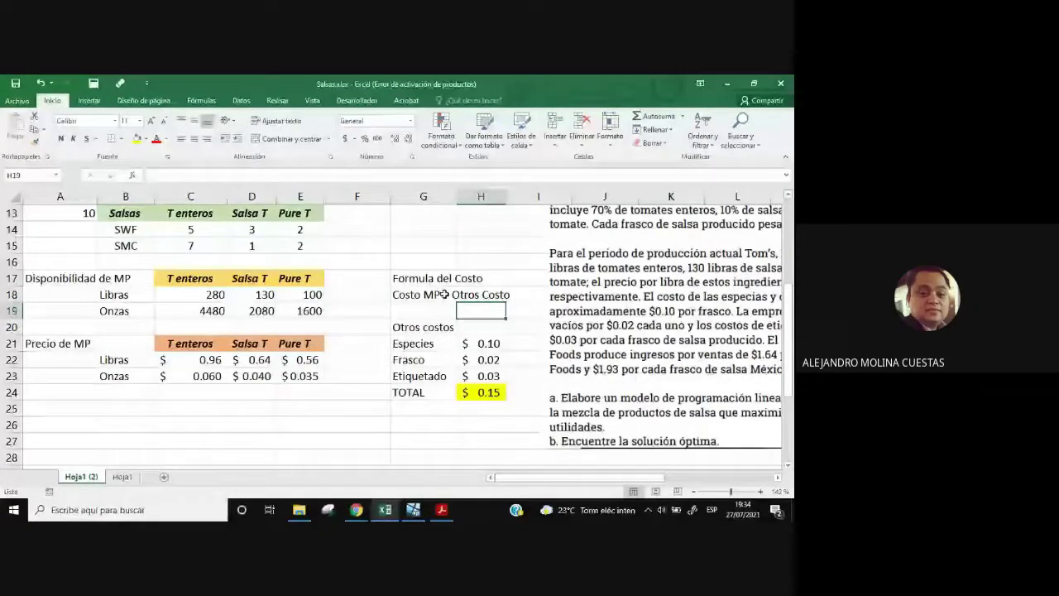
{"action": "left_click", "coordinate": [444, 294]}
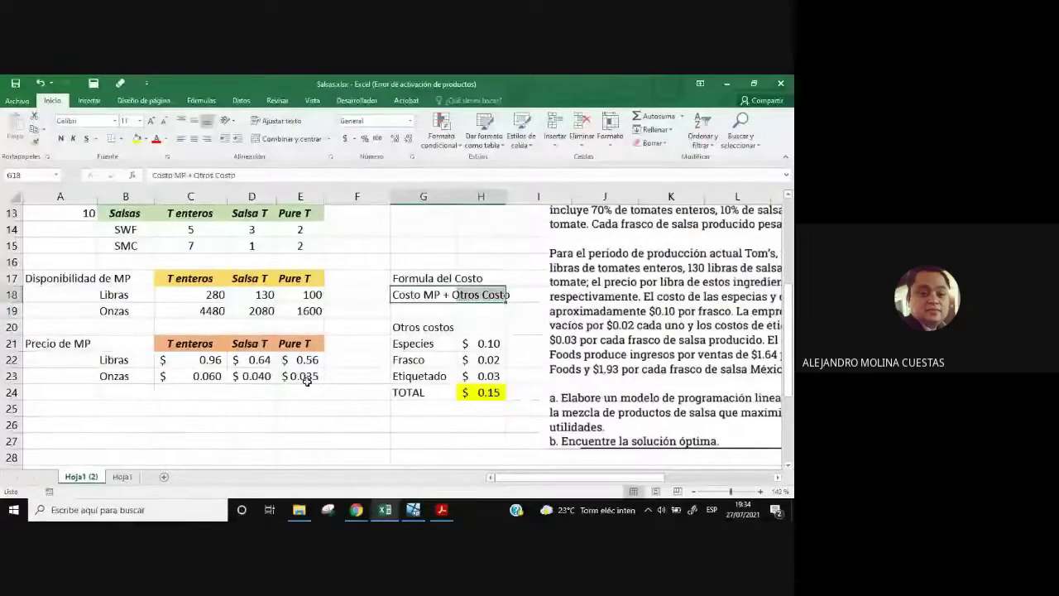
{"action": "scroll", "coordinate": [306, 381], "scroll_direction": "up", "scroll_amount": 1}
{"action": "scroll", "coordinate": [308, 387], "scroll_direction": "down", "scroll_amount": 2}
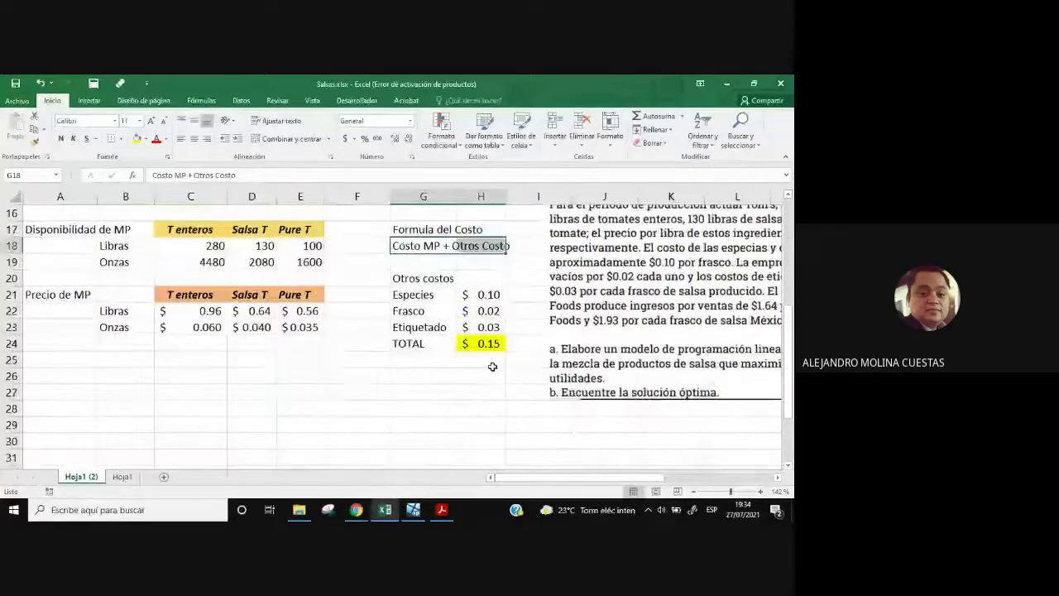
{"action": "left_click", "coordinate": [494, 346]}
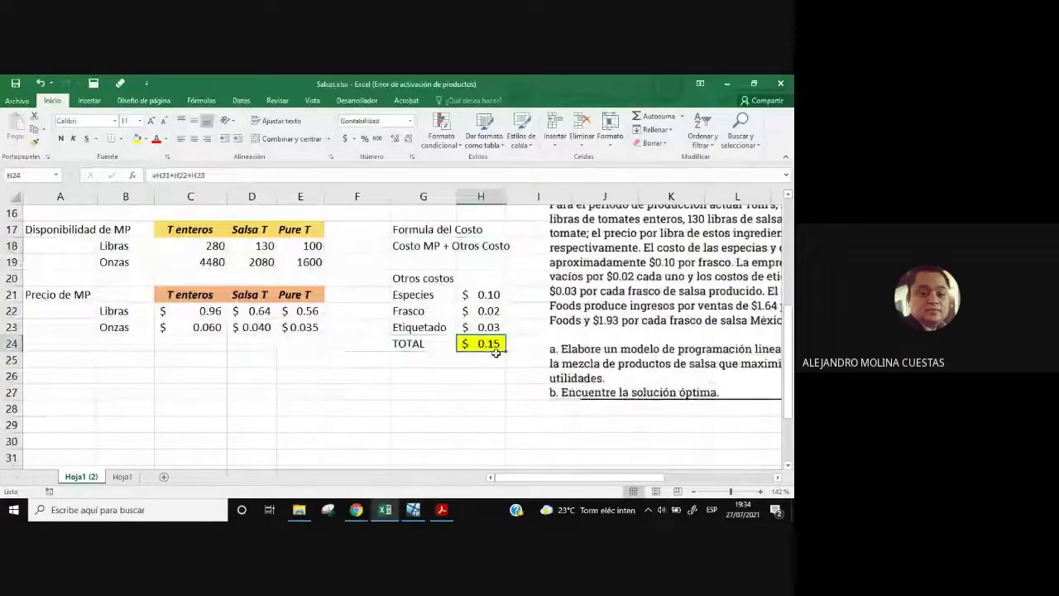
{"action": "left_click", "coordinate": [426, 247]}
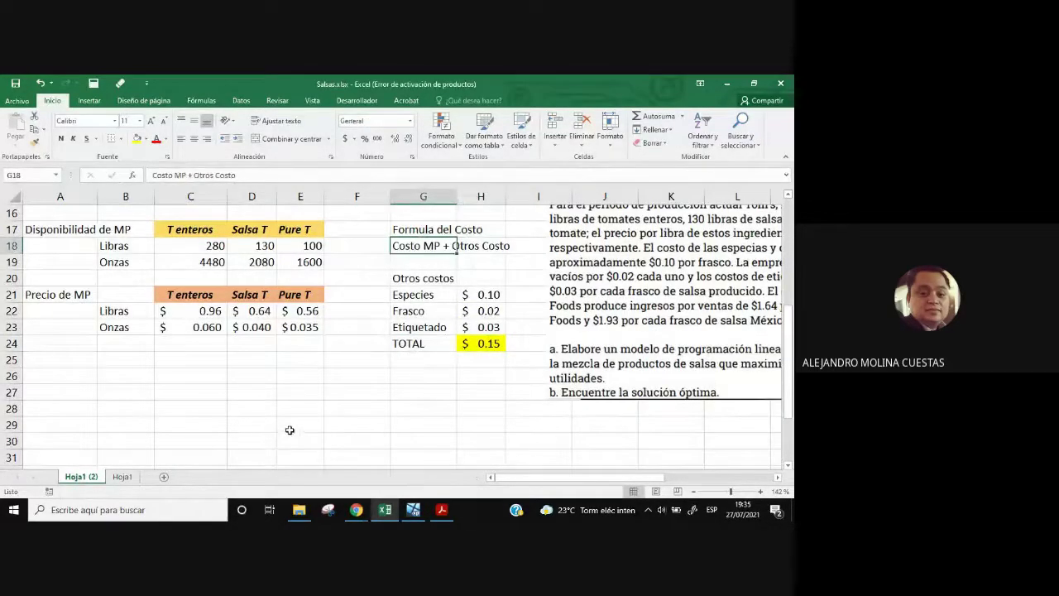
{"action": "left_click_drag", "start_coordinate": [114, 328], "coordinate": [292, 326]}
{"action": "scroll", "coordinate": [321, 417], "scroll_direction": "down", "scroll_amount": 1}
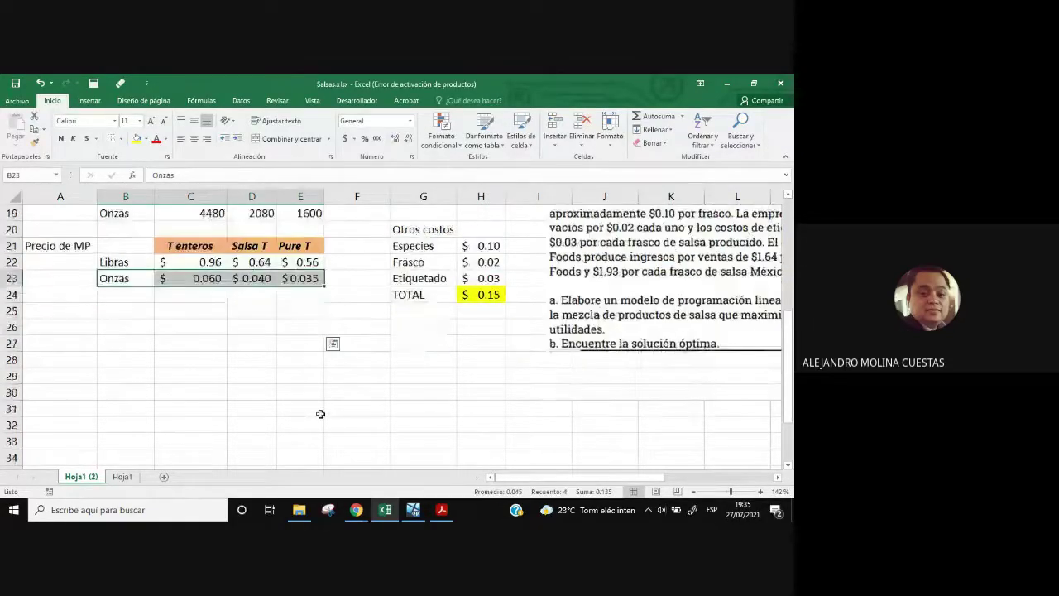
{"action": "scroll", "coordinate": [320, 414], "scroll_direction": "up", "scroll_amount": 4}
{"action": "left_click_drag", "start_coordinate": [125, 328], "coordinate": [296, 331]}
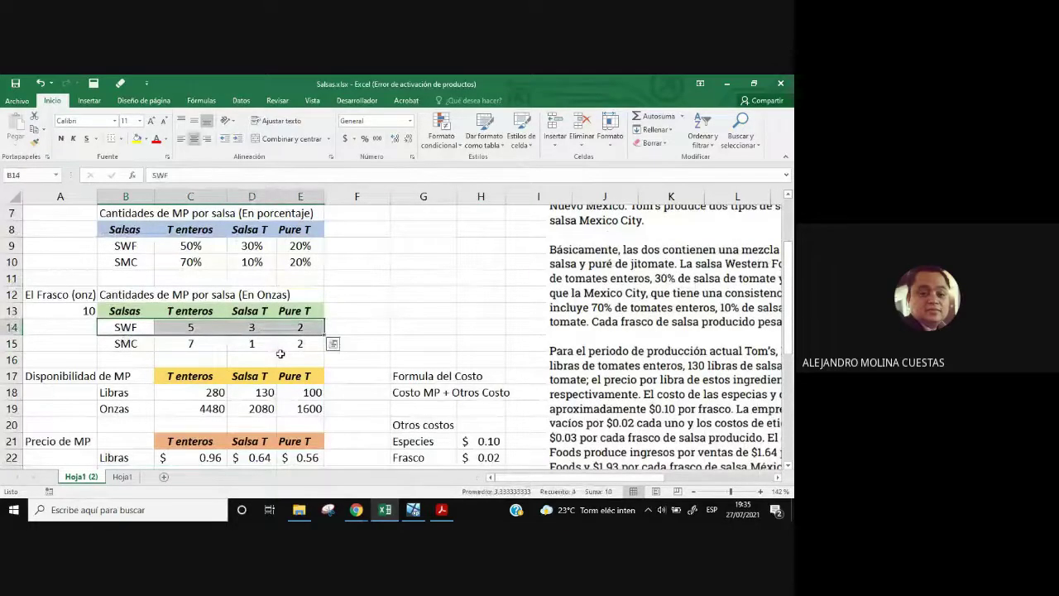
- Compare the SWF whole-tomato quantity in ounces (C14) with its price per ounce (C23)
{"action": "scroll", "coordinate": [280, 353], "scroll_direction": "down", "scroll_amount": 3}
{"action": "scroll", "coordinate": [293, 368], "scroll_direction": "up", "scroll_amount": 3}
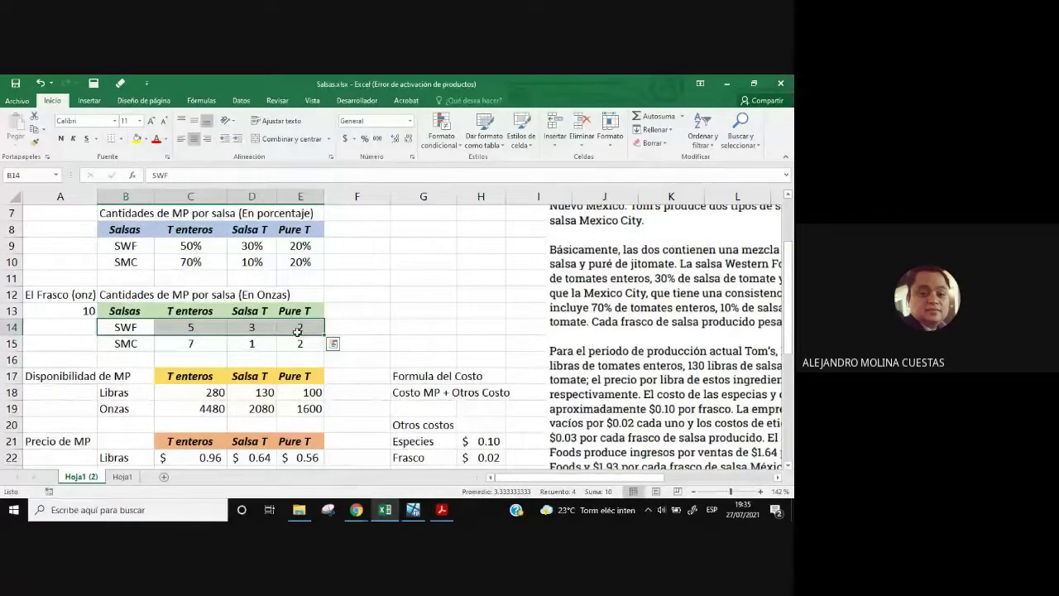
{"action": "scroll", "coordinate": [298, 331], "scroll_direction": "down", "scroll_amount": 2}
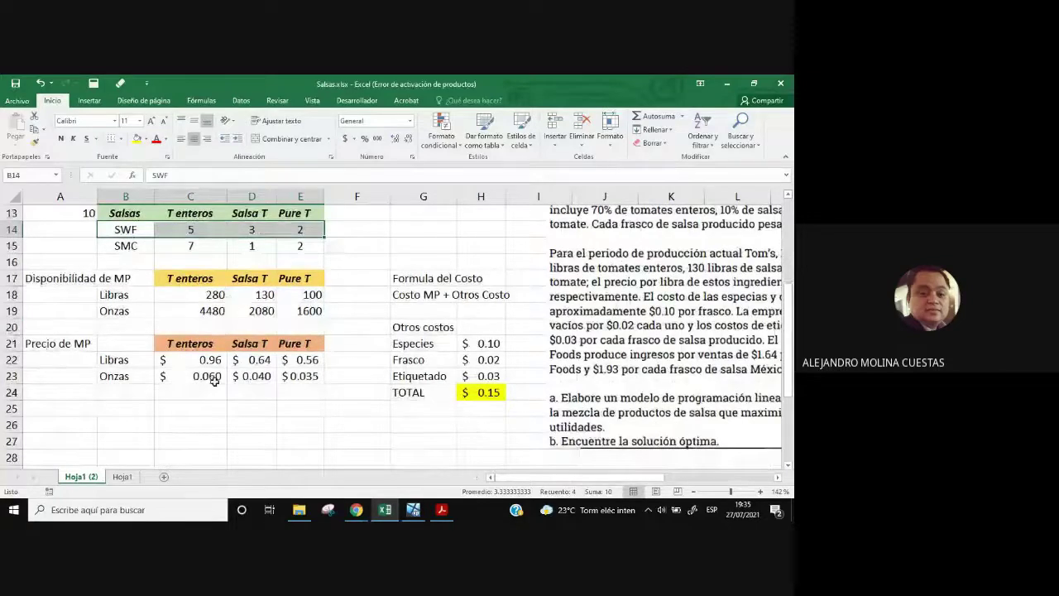
{"action": "left_click", "coordinate": [214, 380]}
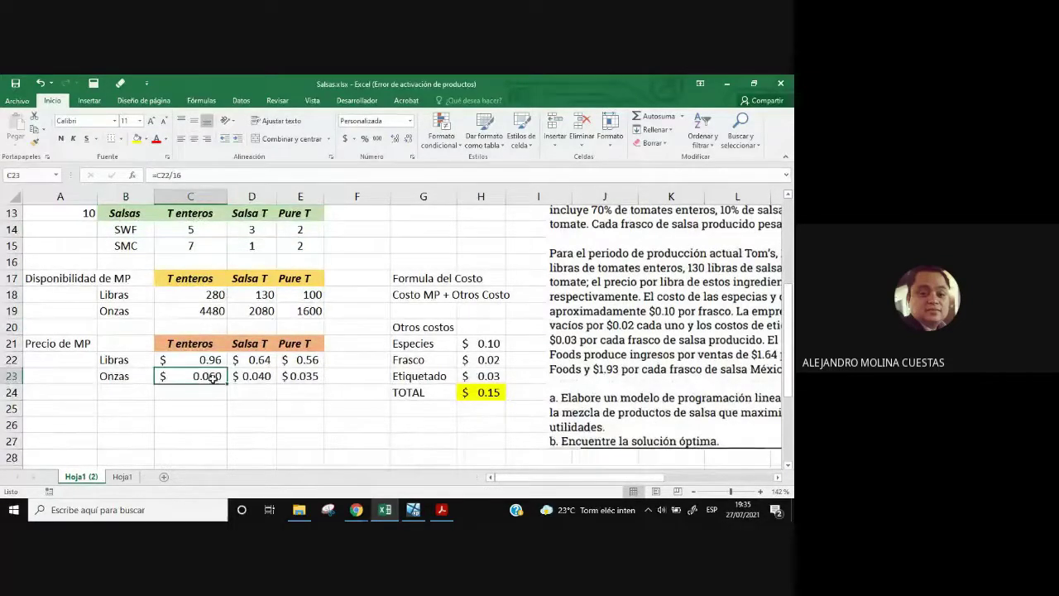
{"action": "scroll", "coordinate": [248, 427], "scroll_direction": "up", "scroll_amount": 2}
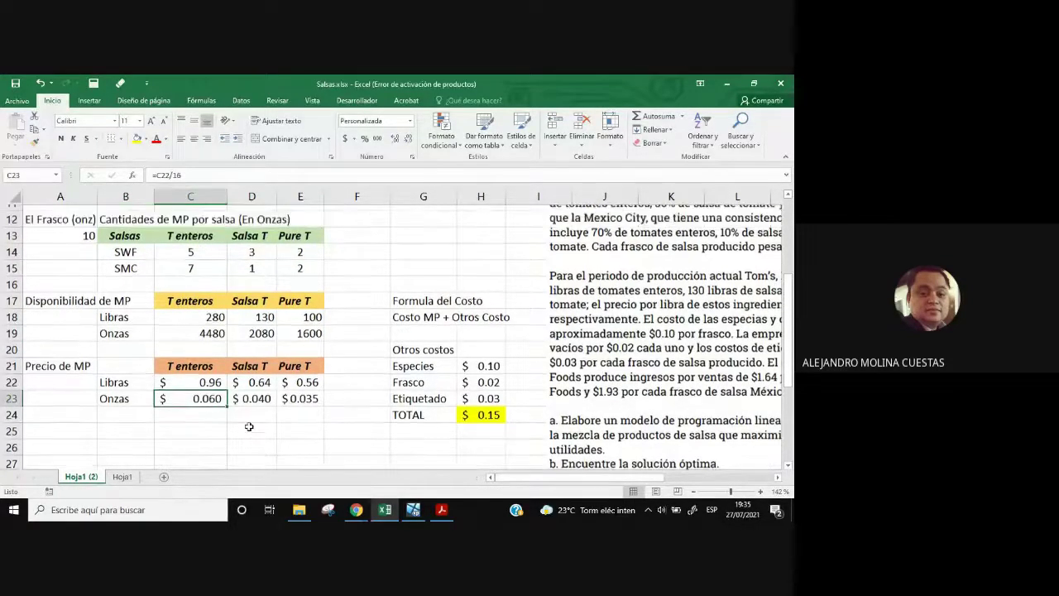
{"action": "left_click", "coordinate": [122, 327]}
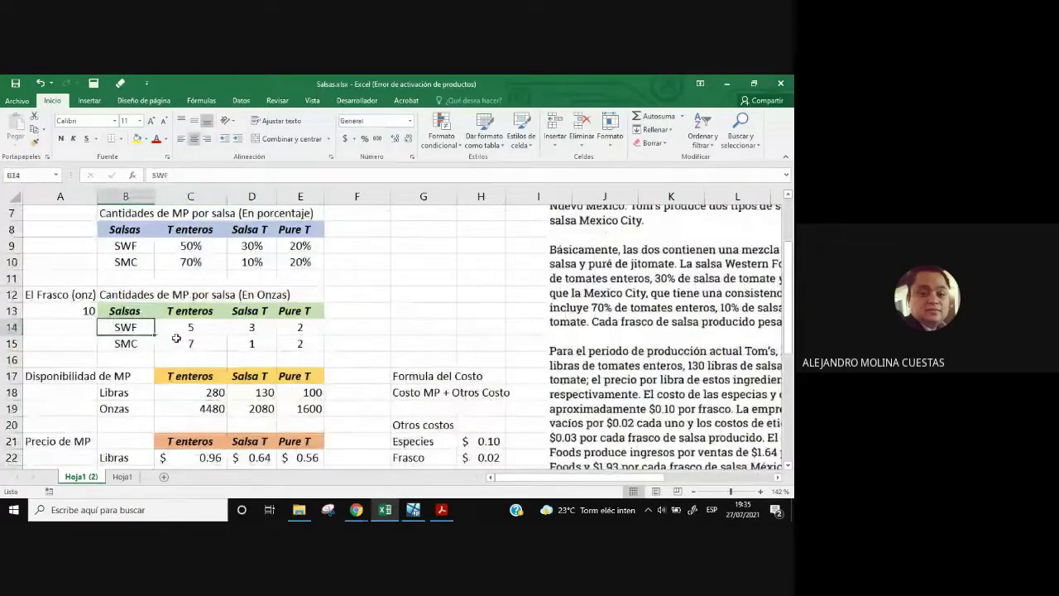
{"action": "left_click", "coordinate": [197, 327]}
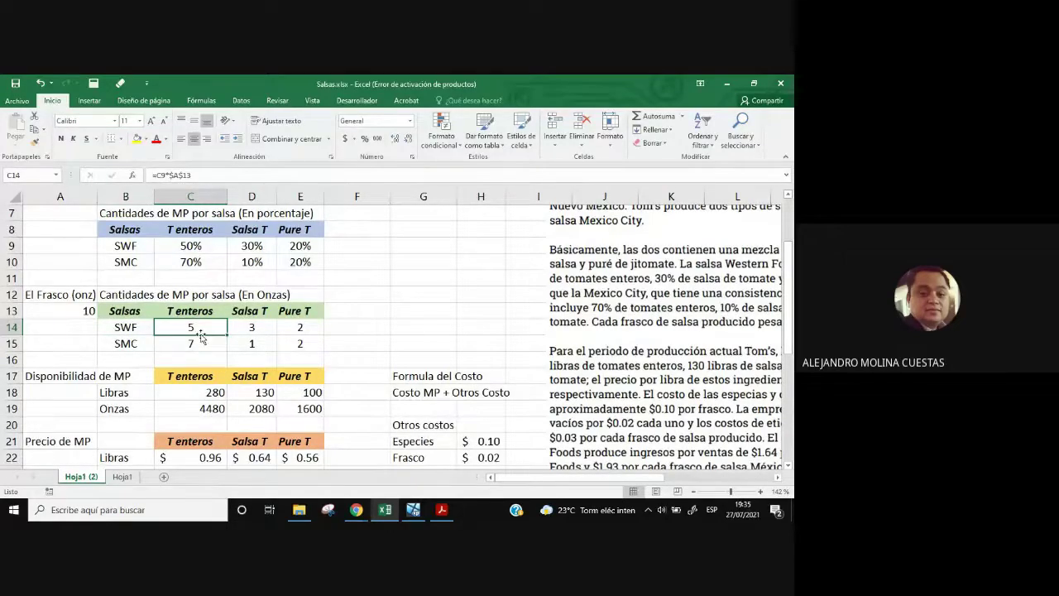
{"action": "scroll", "coordinate": [217, 360], "scroll_direction": "down", "scroll_amount": 2}
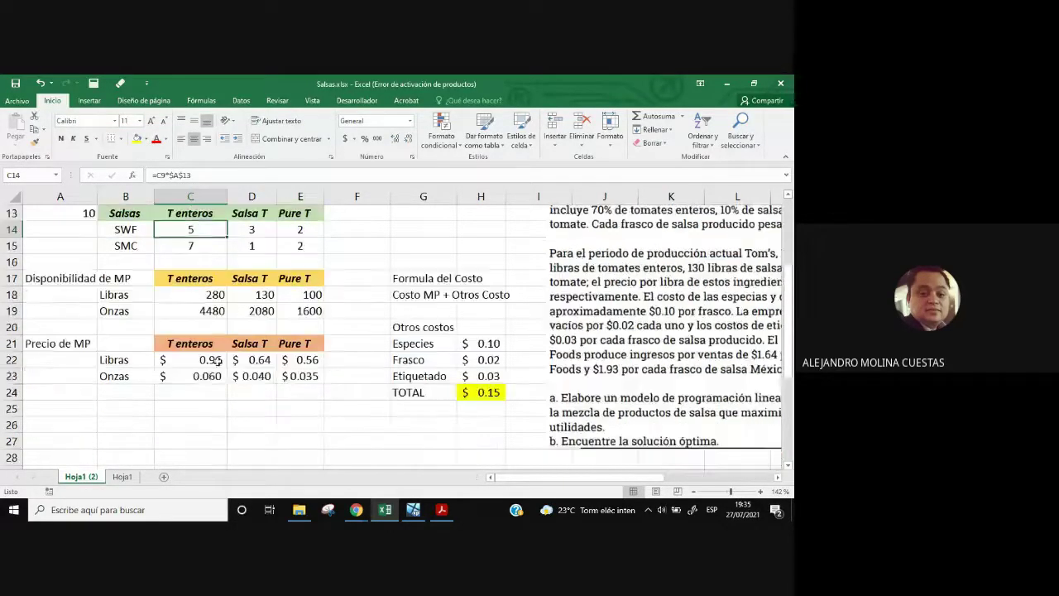
{"action": "left_click", "coordinate": [213, 376]}
{"action": "scroll", "coordinate": [272, 424], "scroll_direction": "up", "scroll_amount": 2}
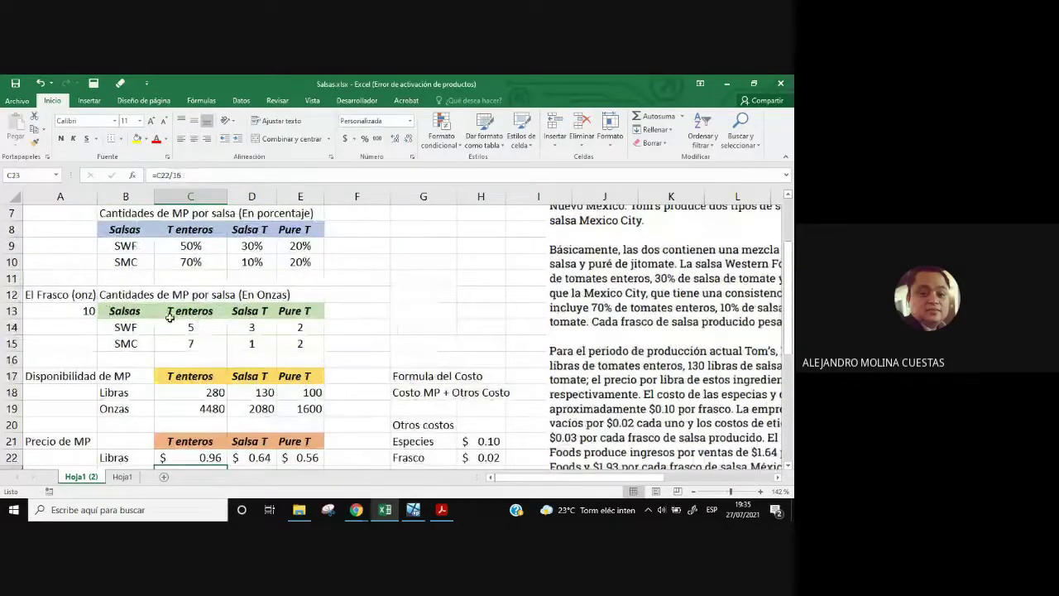
{"action": "left_click", "coordinate": [191, 327]}
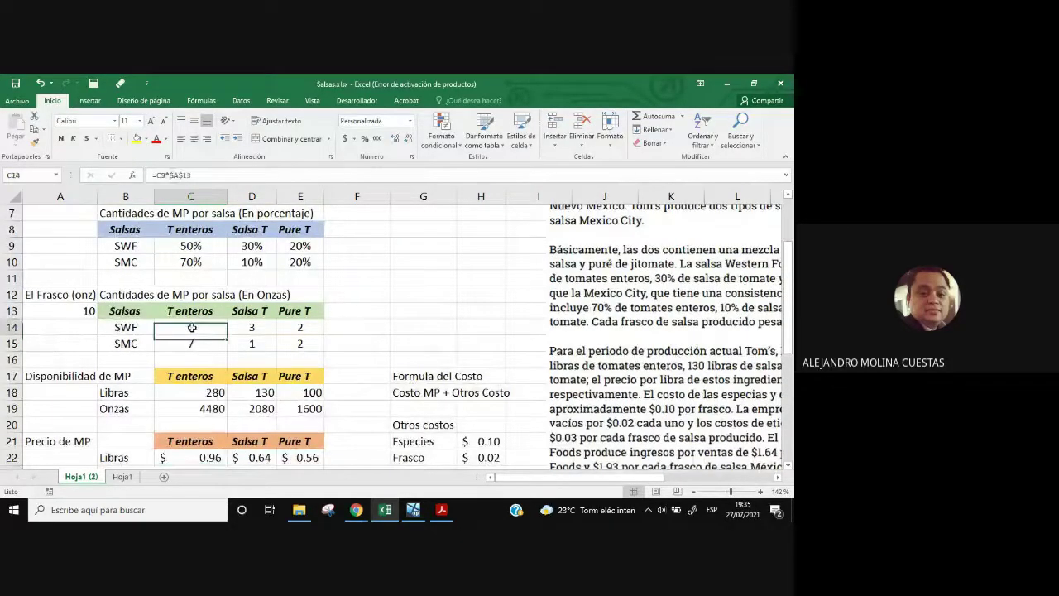
{"action": "scroll", "coordinate": [312, 385], "scroll_direction": "down", "scroll_amount": 2}
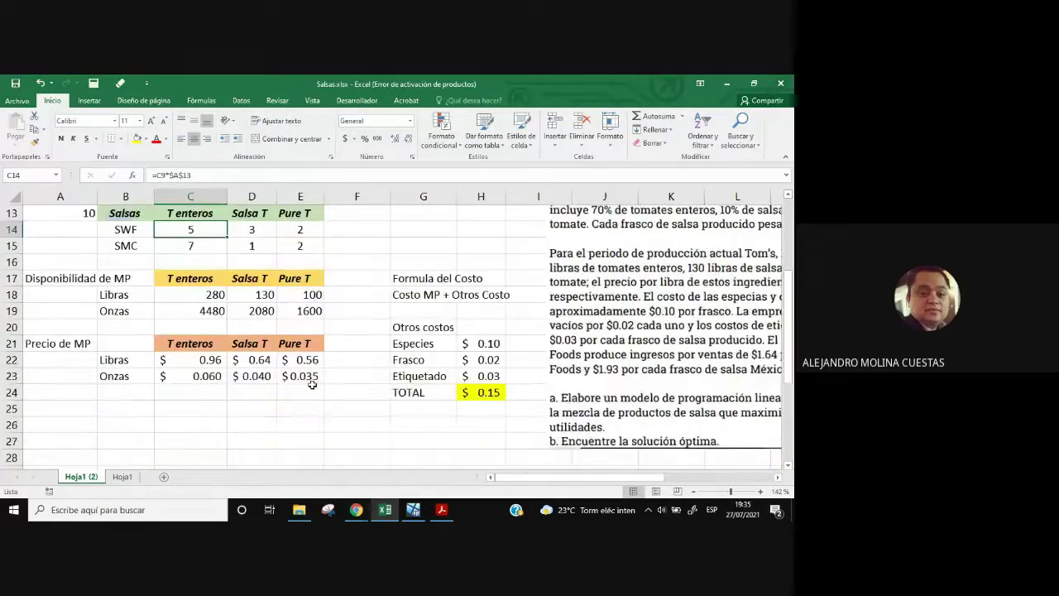
- Enter the heading "Costos de MP/Unidad" in A25, below the raw material price table
{"action": "scroll", "coordinate": [312, 380], "scroll_direction": "down", "scroll_amount": 1}
{"action": "left_click", "coordinate": [82, 362]}
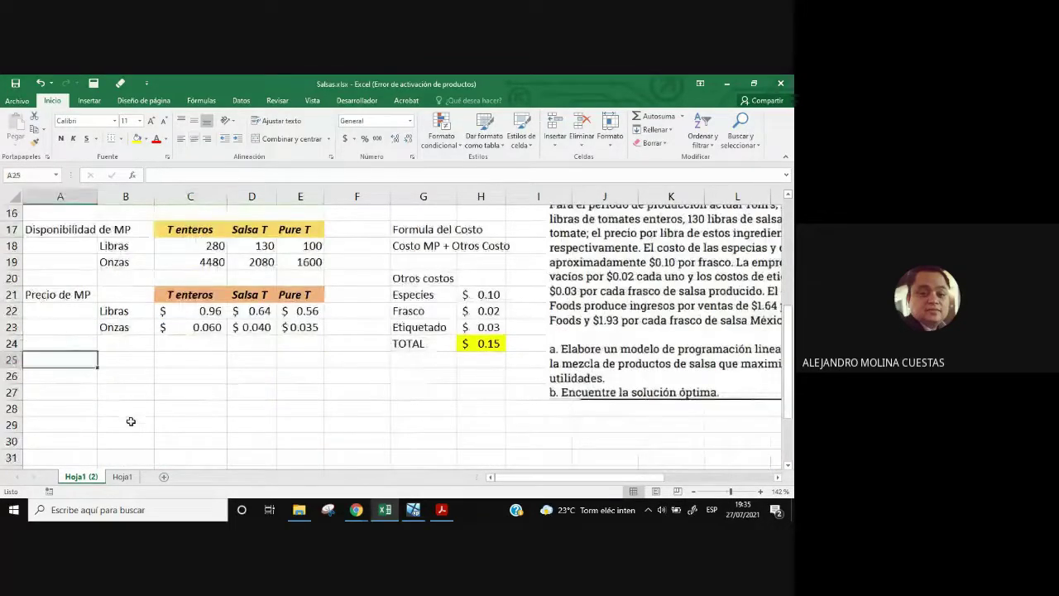
{"action": "type", "text": "Costos de"}
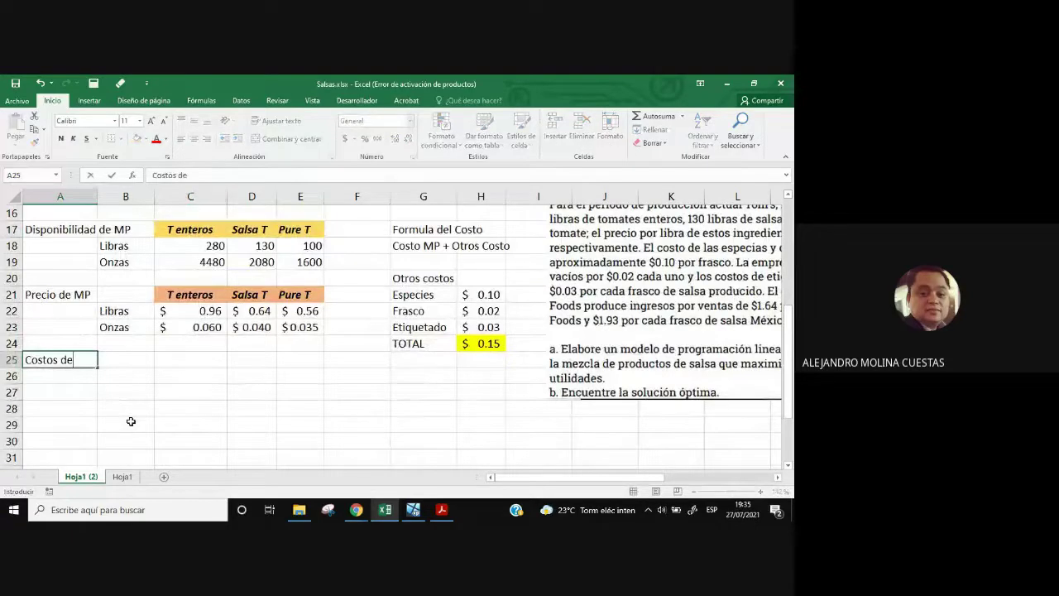
{"action": "type", "text": " MP/Uida"}
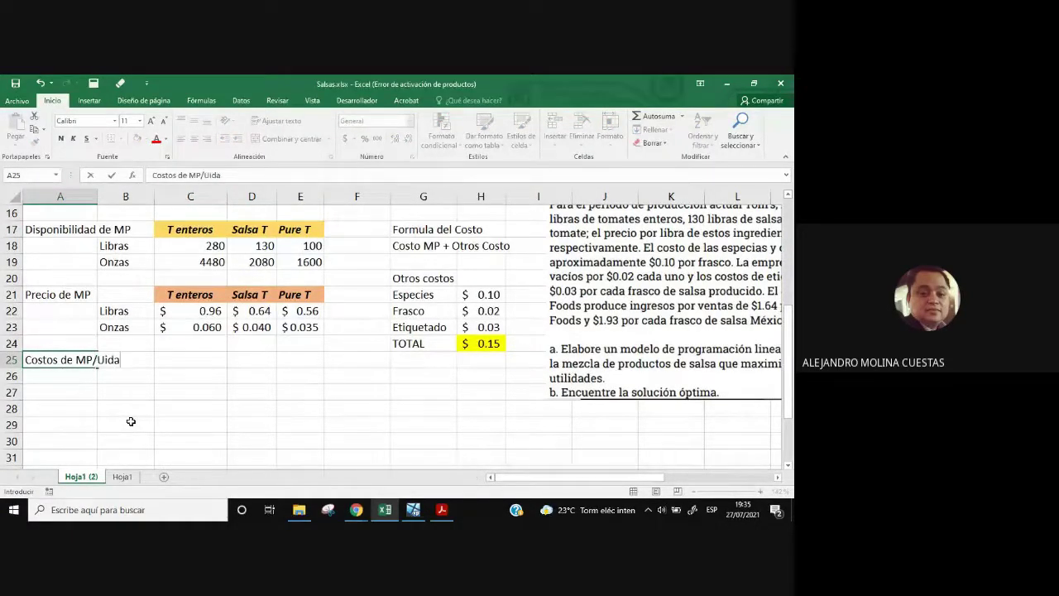
{"action": "key", "text": "BackSpace"}
{"action": "key", "text": "BackSpace"}
{"action": "key", "text": "BackSpace"}
{"action": "type", "text": "nidad"}
{"action": "key", "text": "Return"}
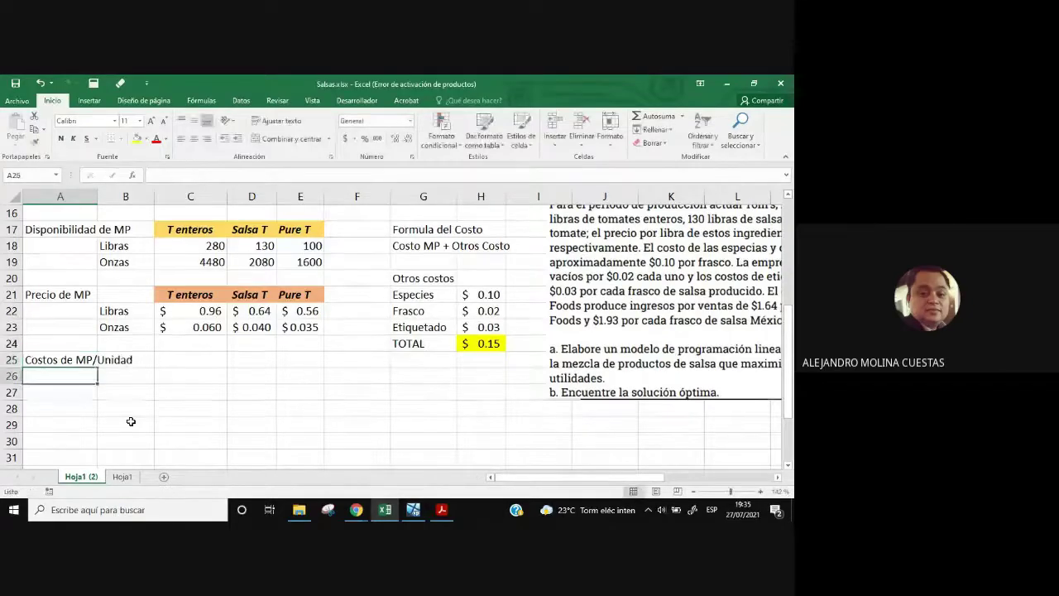
- Copy the ounce quantities table B13:E15 and paste it at B26, under the unit cost heading
{"action": "scroll", "coordinate": [222, 424], "scroll_direction": "up", "scroll_amount": 2}
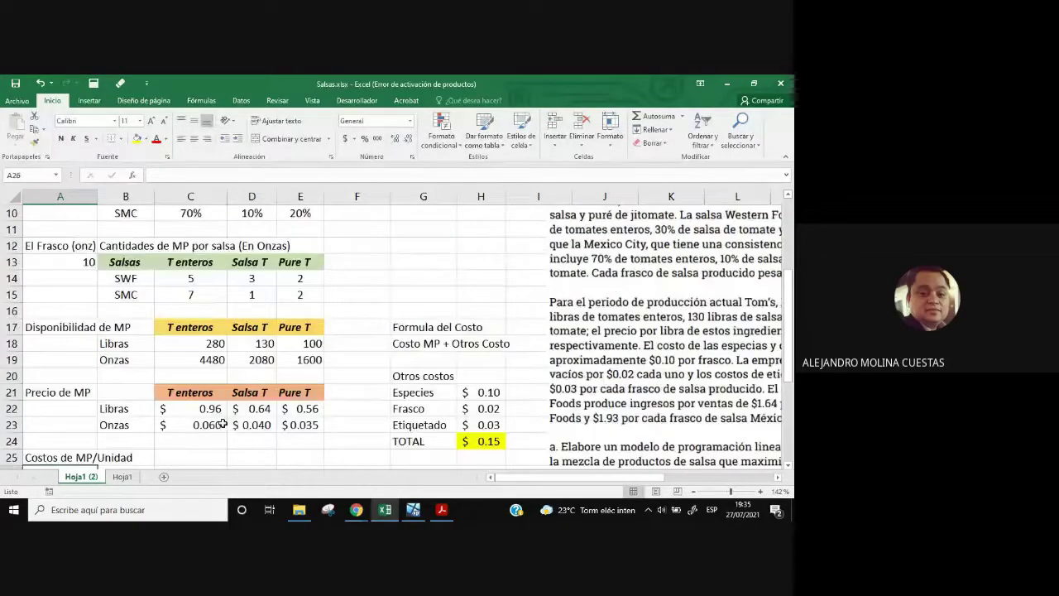
{"action": "left_click_drag", "start_coordinate": [133, 274], "coordinate": [306, 295]}
{"action": "key", "text": "ctrl+c"}
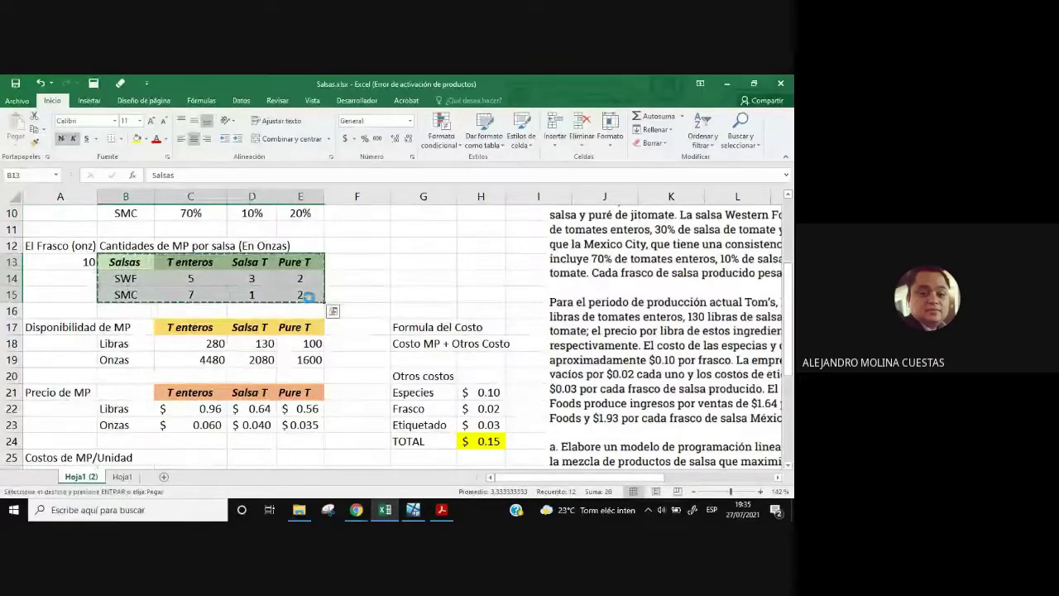
{"action": "scroll", "coordinate": [259, 347], "scroll_direction": "down", "scroll_amount": 2}
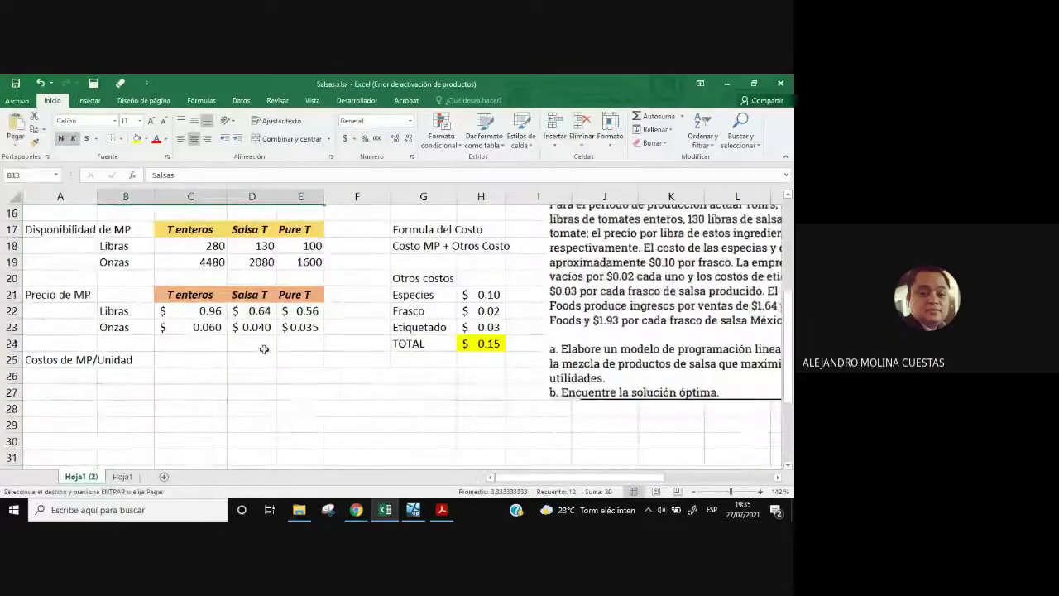
{"action": "left_click", "coordinate": [120, 376]}
{"action": "key", "text": "Return"}
{"action": "left_click", "coordinate": [423, 392]}
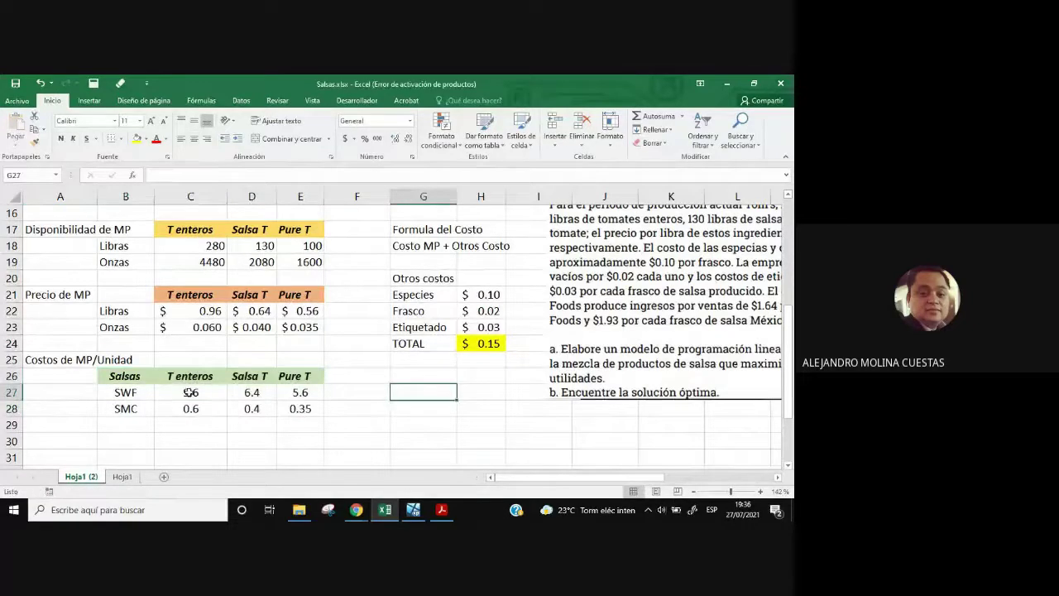
- Clear the pasted figures from C27:E28, keeping the ingredient headers and the SWF and SMC labels
{"action": "left_click_drag", "start_coordinate": [189, 391], "coordinate": [294, 405]}
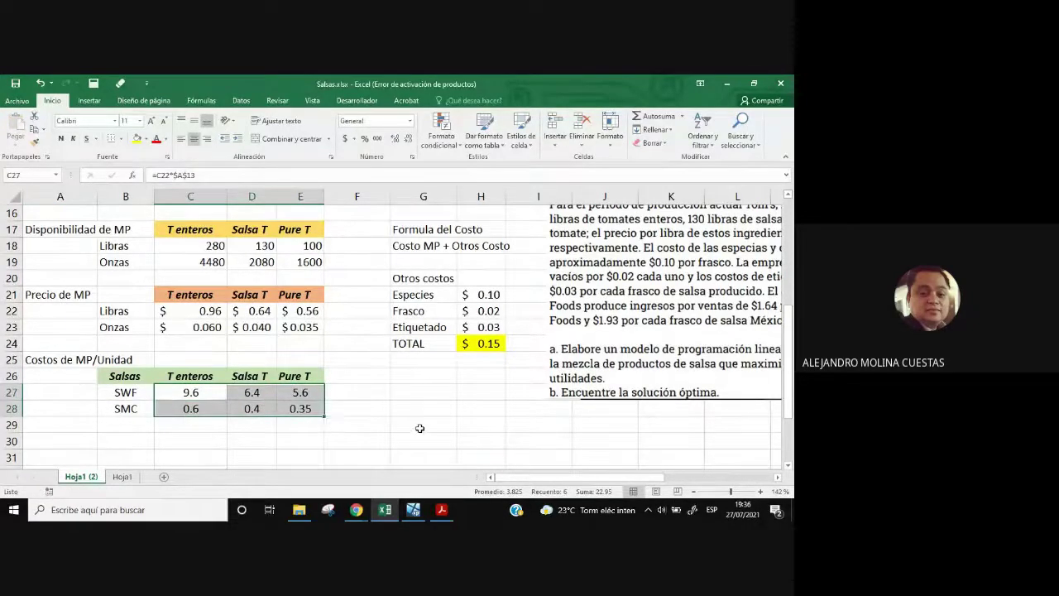
{"action": "type", "text": "="}
{"action": "key", "text": "Up"}
{"action": "key", "text": "Up"}
{"action": "key", "text": "Up"}
{"action": "key", "text": "Up"}
{"action": "key", "text": "Up"}
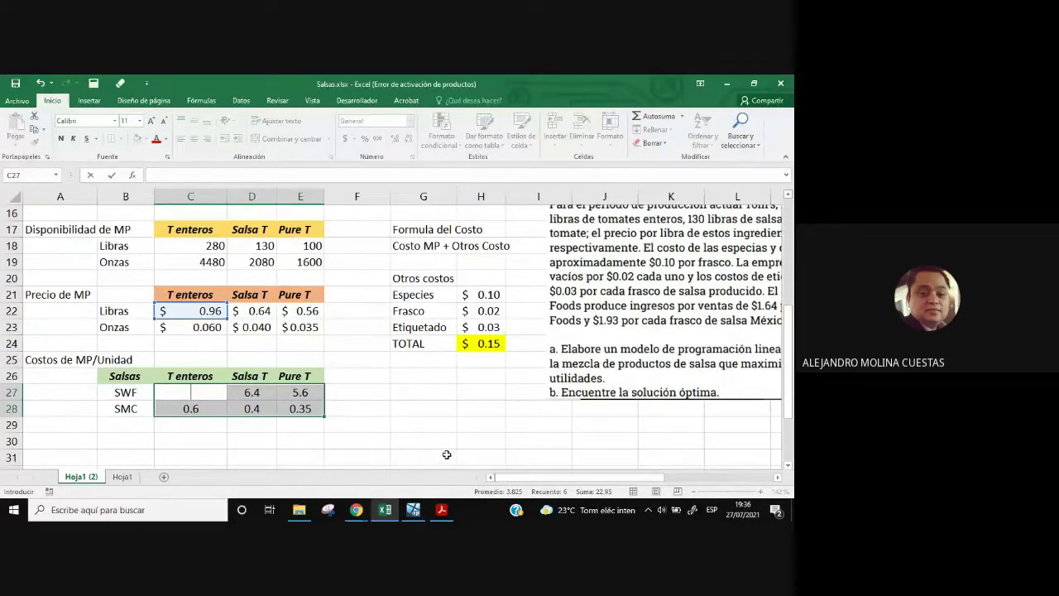
{"action": "type", "text": "*$A$13"}
{"action": "key", "text": "ctrl+Return"}
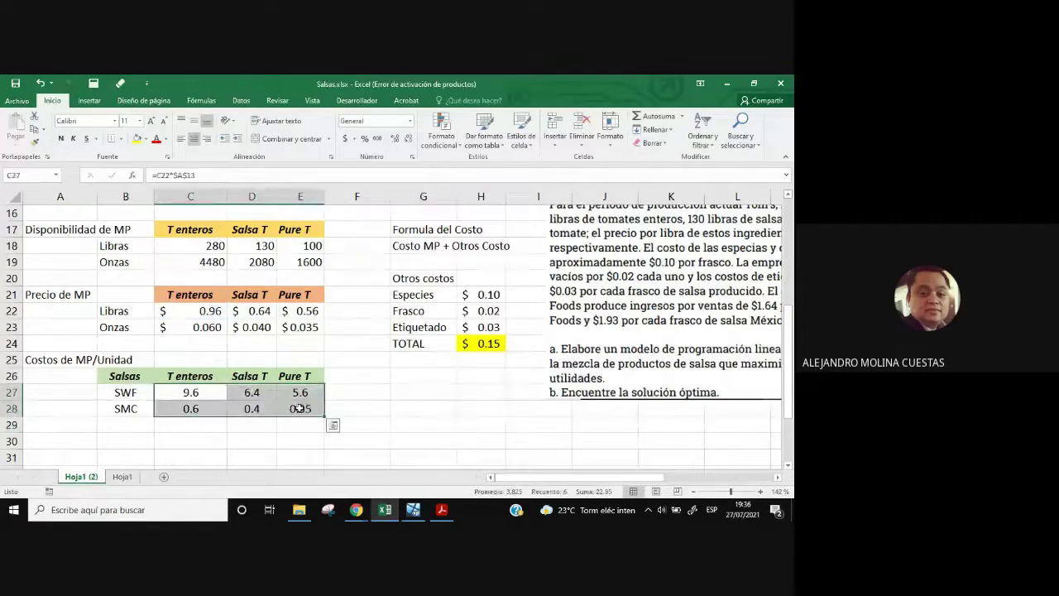
{"action": "key", "text": "Delete"}
- Extend the unit cost table's header formatting to F26 and title that column "TOTAL mp"
{"action": "left_click", "coordinate": [321, 379]}
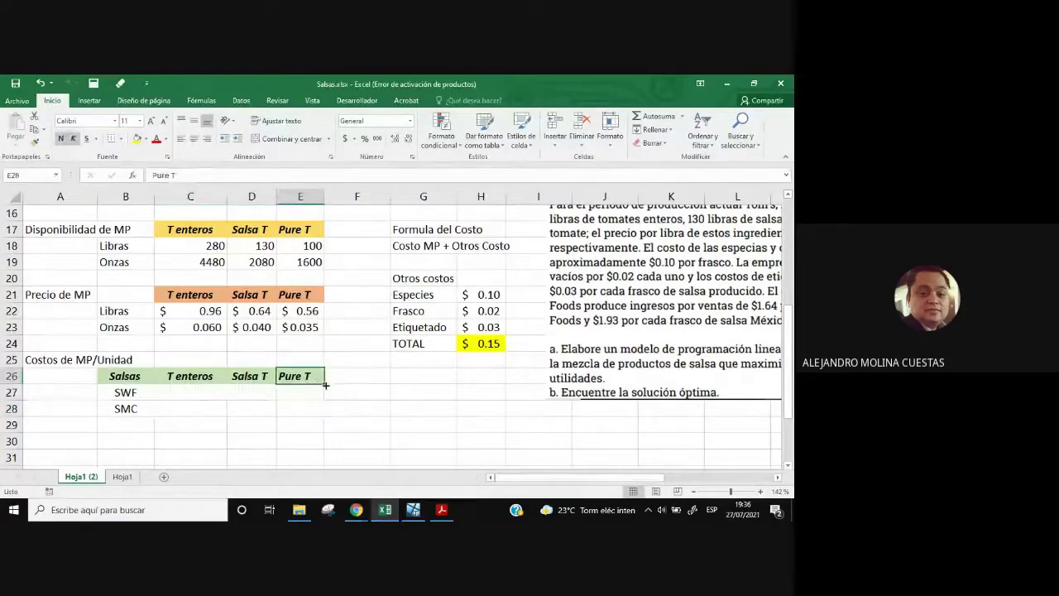
{"action": "left_click_drag", "start_coordinate": [326, 385], "coordinate": [381, 390]}
{"action": "type", "text": "T"}
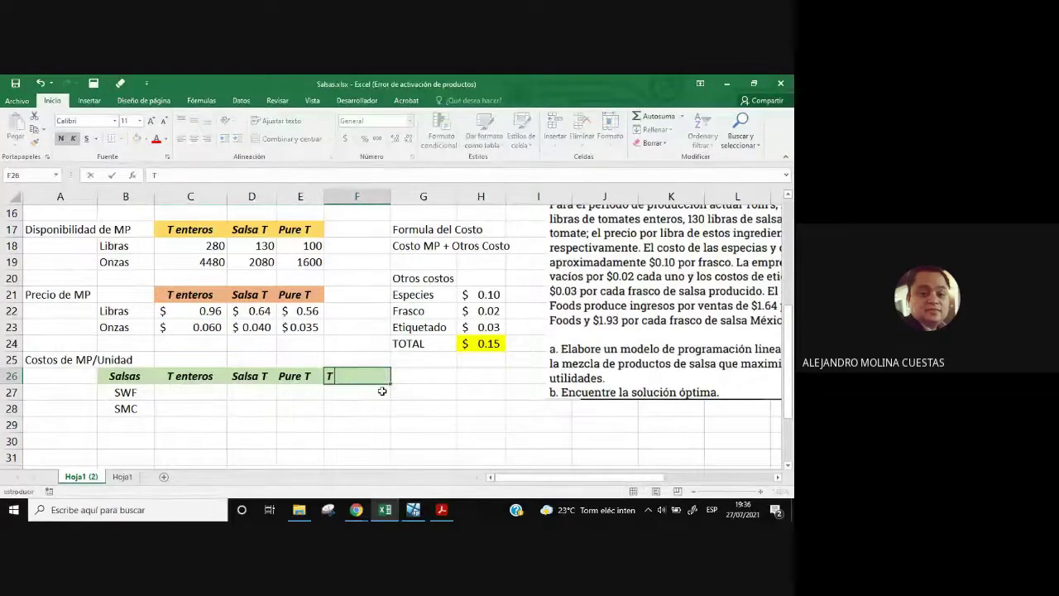
{"action": "type", "text": "OTAL mp"}
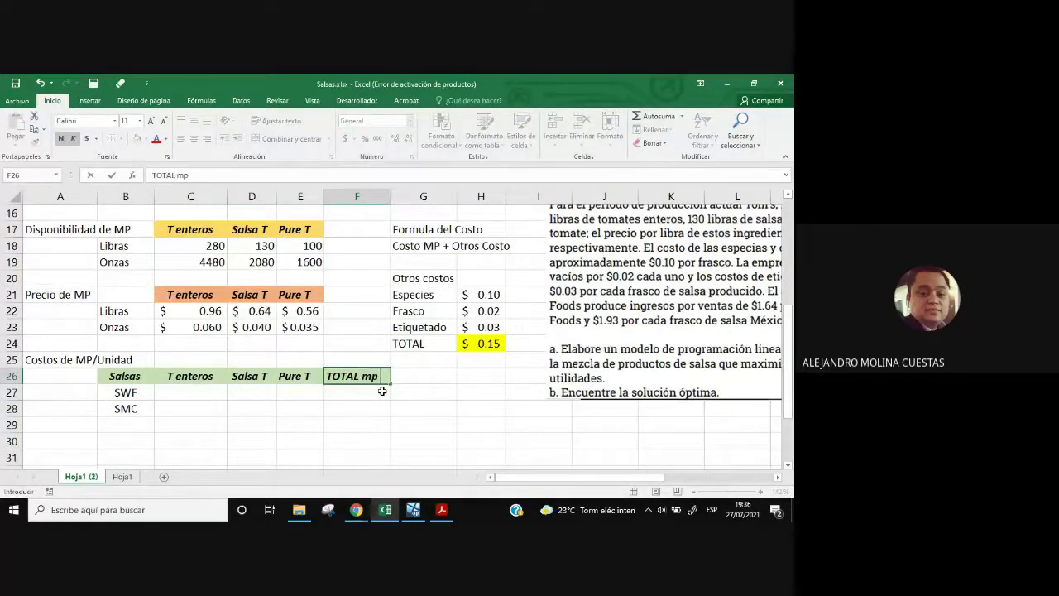
{"action": "key", "text": "Return"}
{"action": "left_click", "coordinate": [367, 375]}
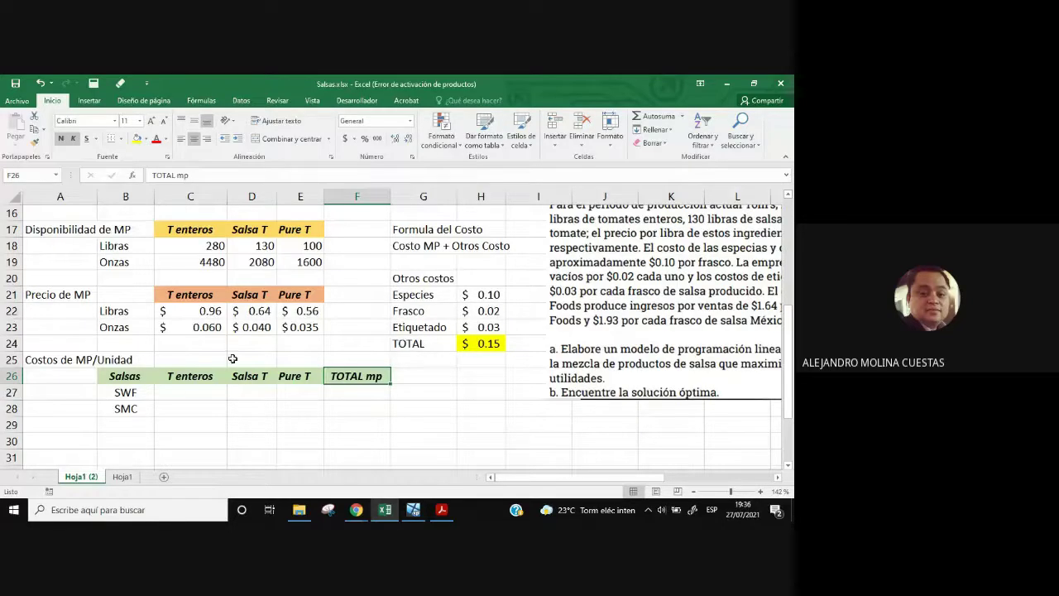
- Calculate the SWF whole-tomato cost per unit in C27 with the formula =C23*C14
{"action": "left_click", "coordinate": [195, 392]}
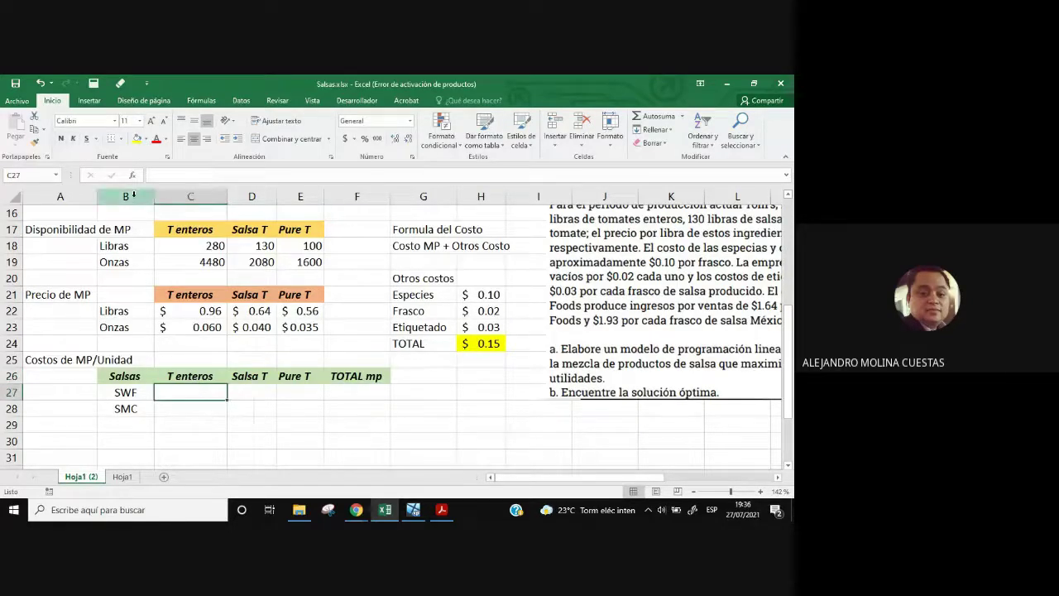
{"action": "left_click", "coordinate": [158, 177]}
{"action": "type", "text": "="}
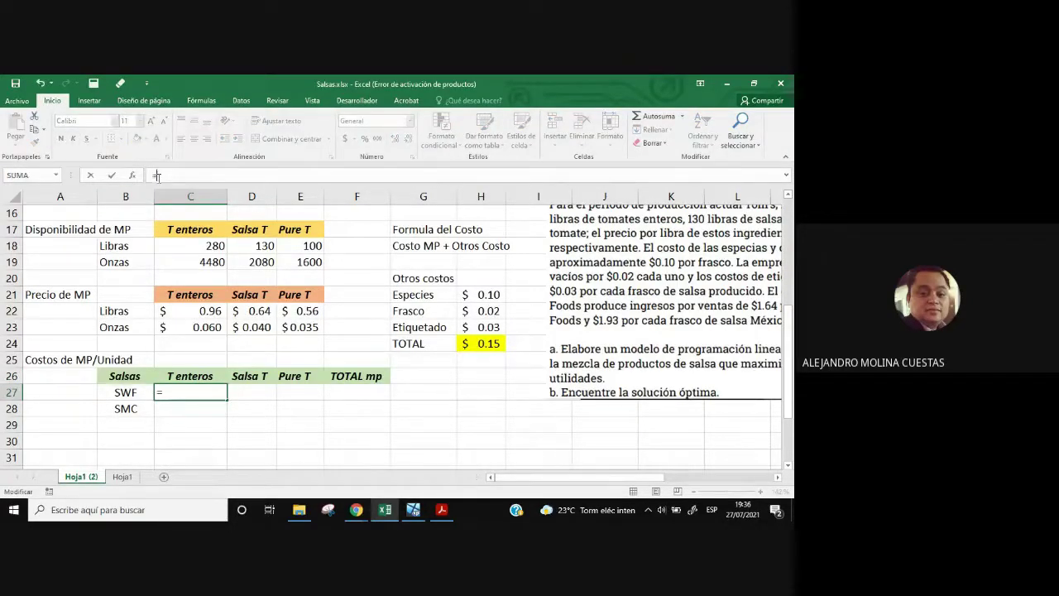
{"action": "left_click", "coordinate": [209, 328]}
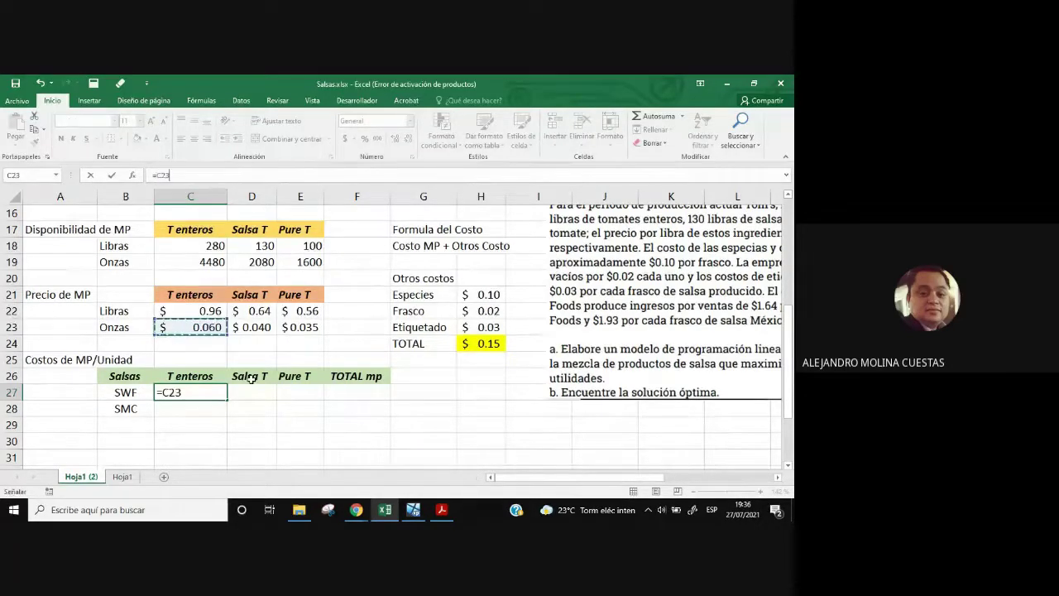
{"action": "type", "text": "*"}
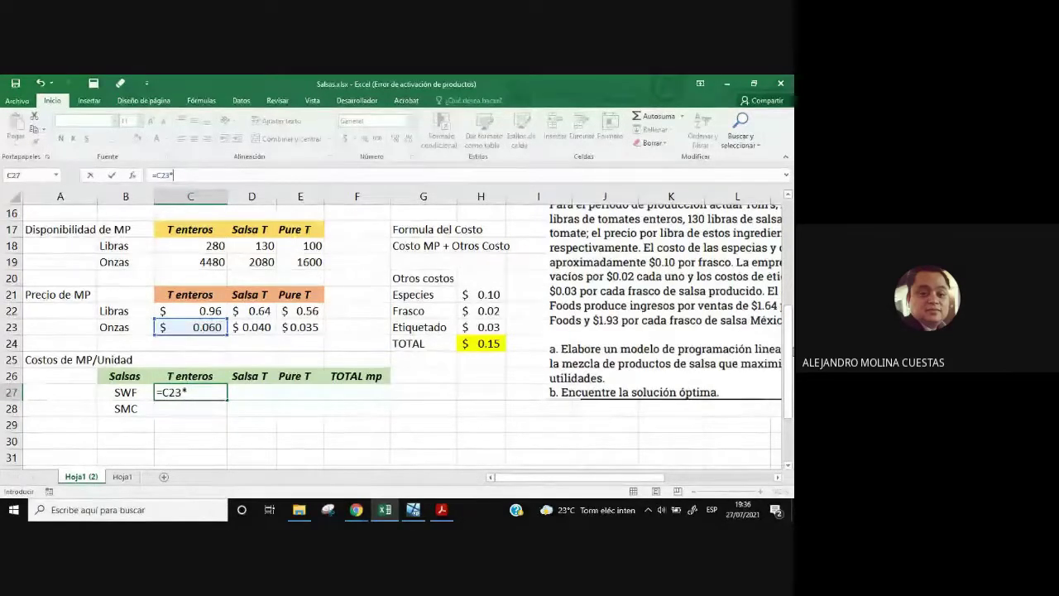
{"action": "scroll", "coordinate": [441, 302], "scroll_direction": "up", "scroll_amount": 2}
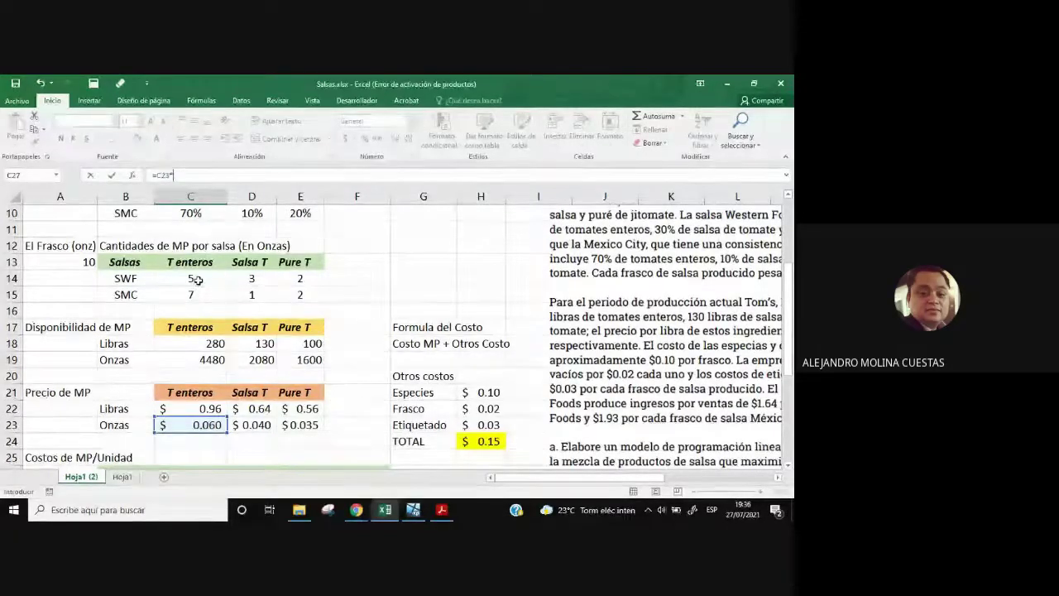
{"action": "left_click", "coordinate": [192, 278]}
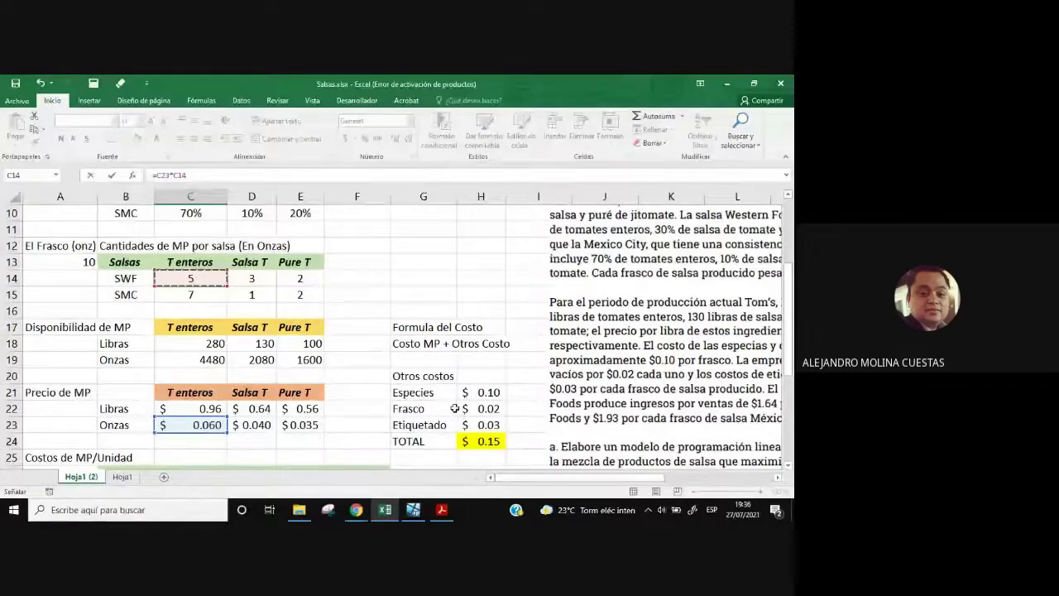
{"action": "key", "text": "Return"}
{"action": "scroll", "coordinate": [225, 418], "scroll_direction": "down", "scroll_amount": 2}
{"action": "key", "text": "Up"}
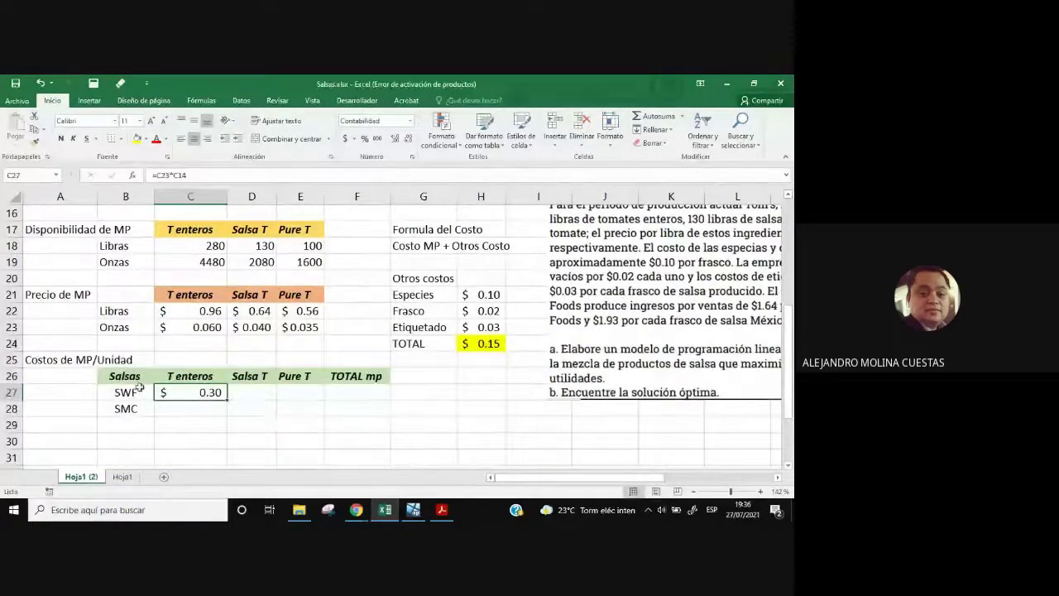
- Calculate the SWF tomato-sauce cost per unit in D27 with the formula =D23*D14
{"action": "left_click", "coordinate": [266, 393]}
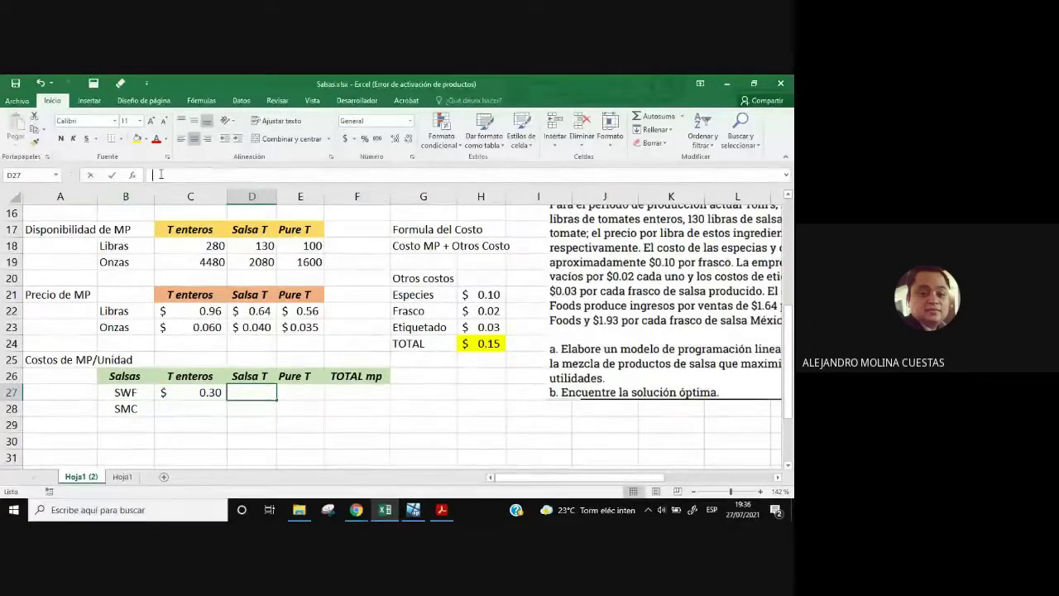
{"action": "left_click", "coordinate": [161, 175]}
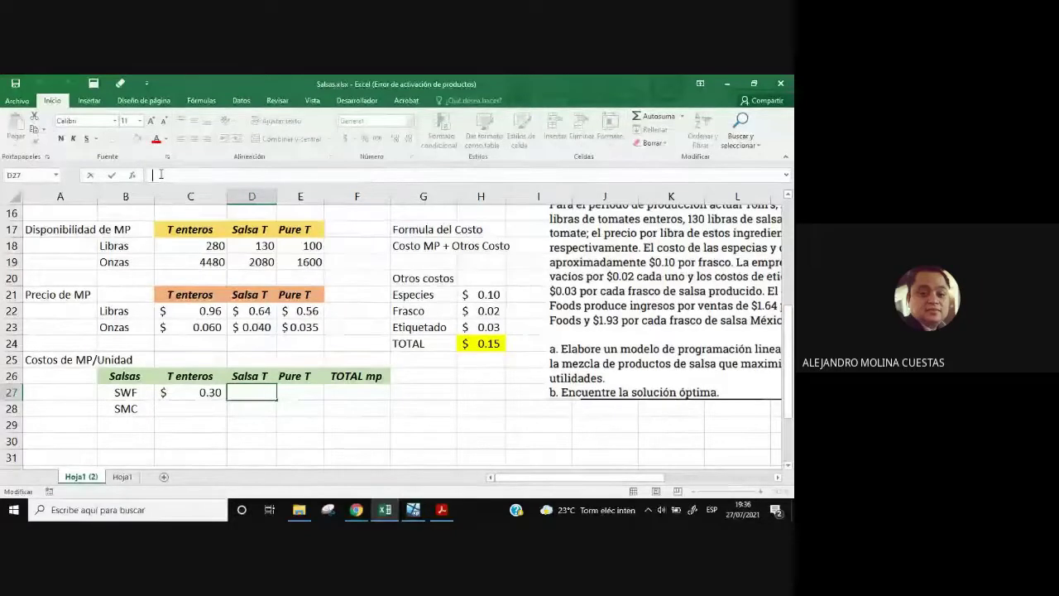
{"action": "type", "text": "="}
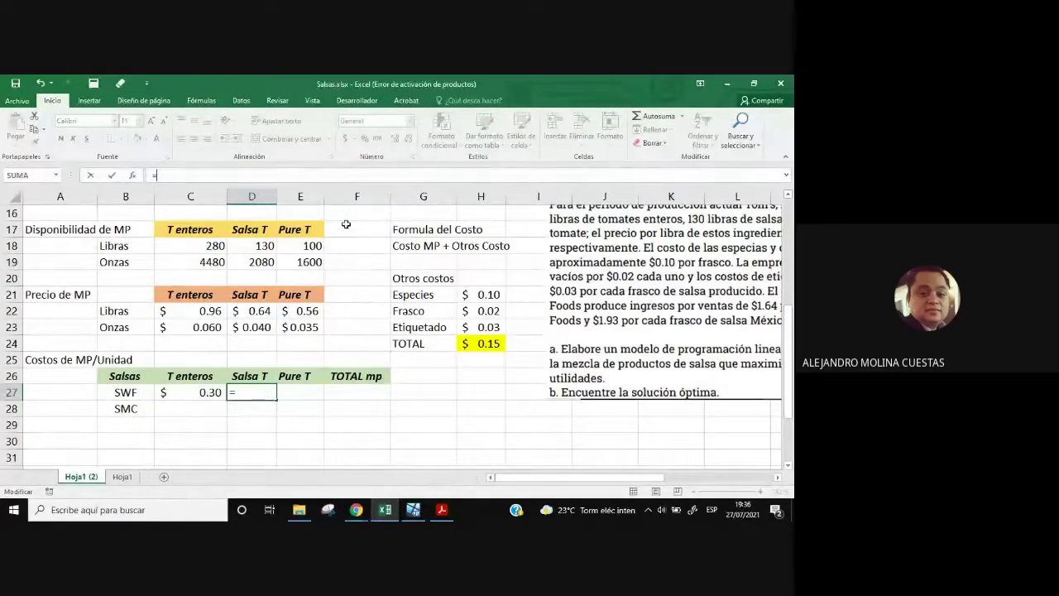
{"action": "left_click", "coordinate": [256, 327]}
{"action": "type", "text": "*"}
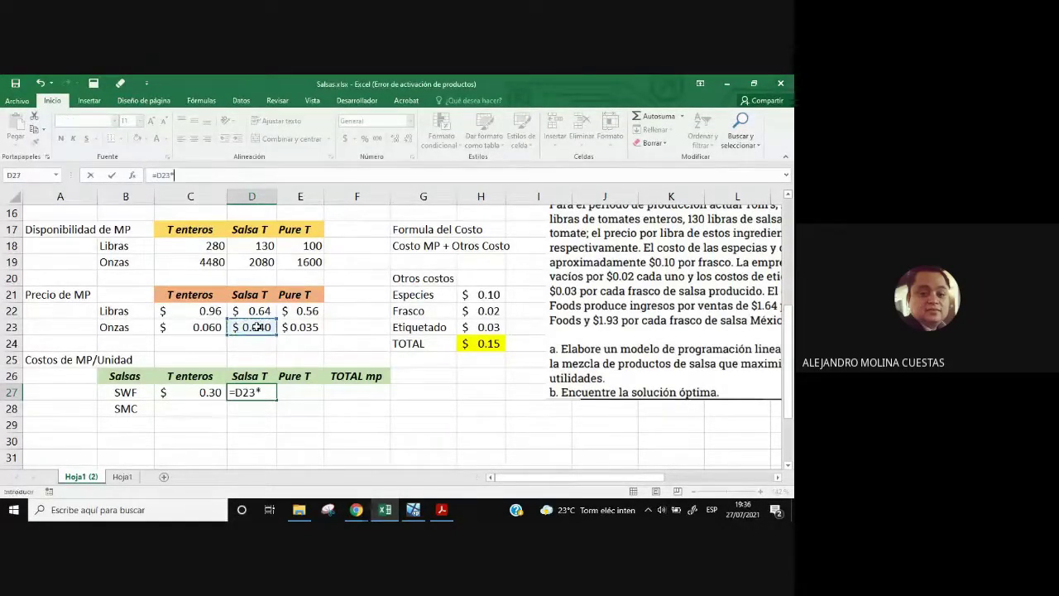
{"action": "left_click_drag", "start_coordinate": [790, 341], "coordinate": [789, 327]}
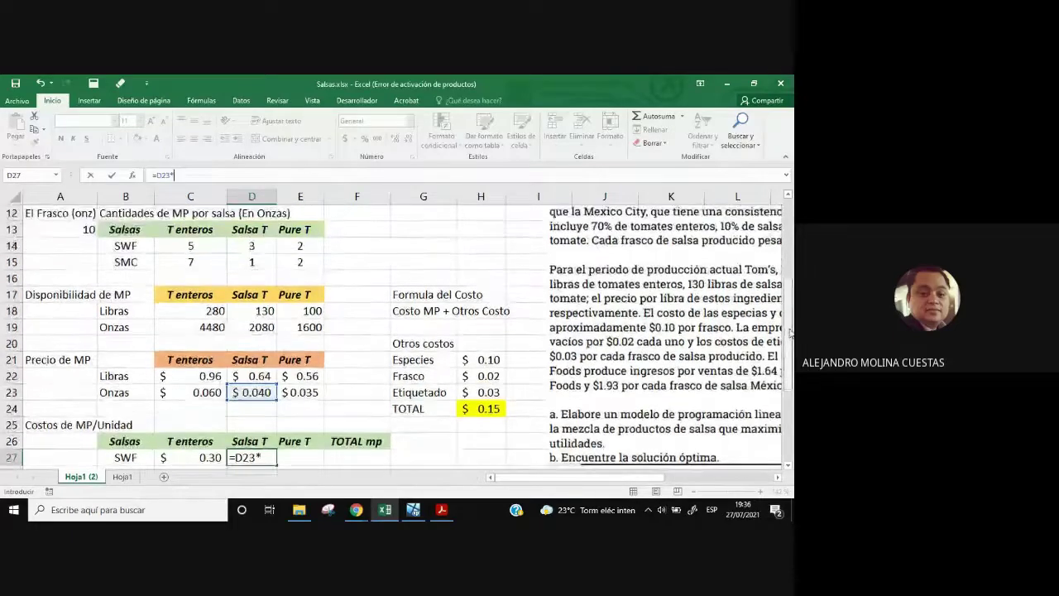
{"action": "left_click", "coordinate": [248, 246]}
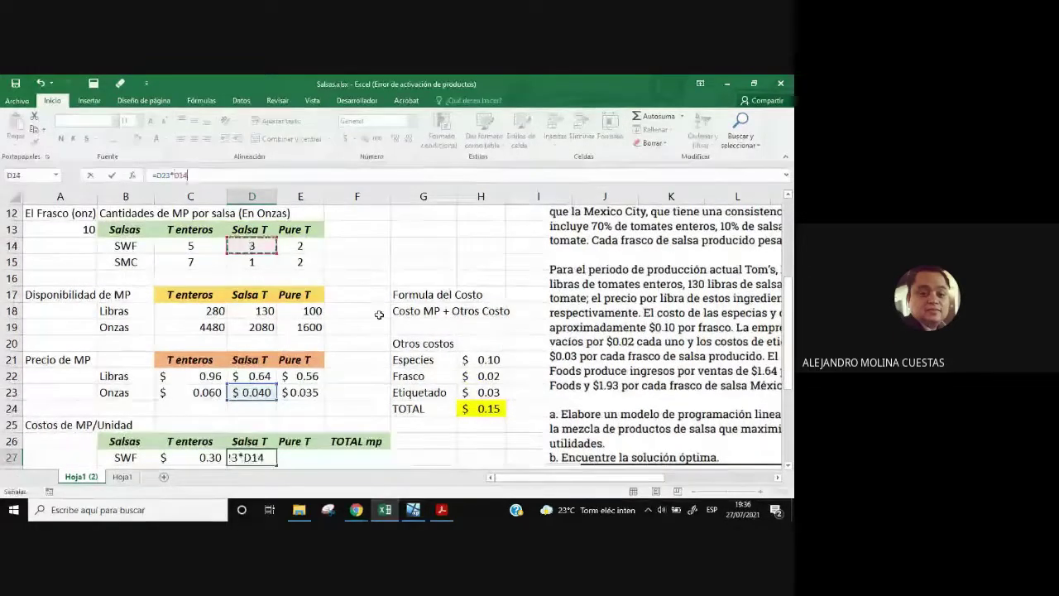
{"action": "key", "text": "Return"}
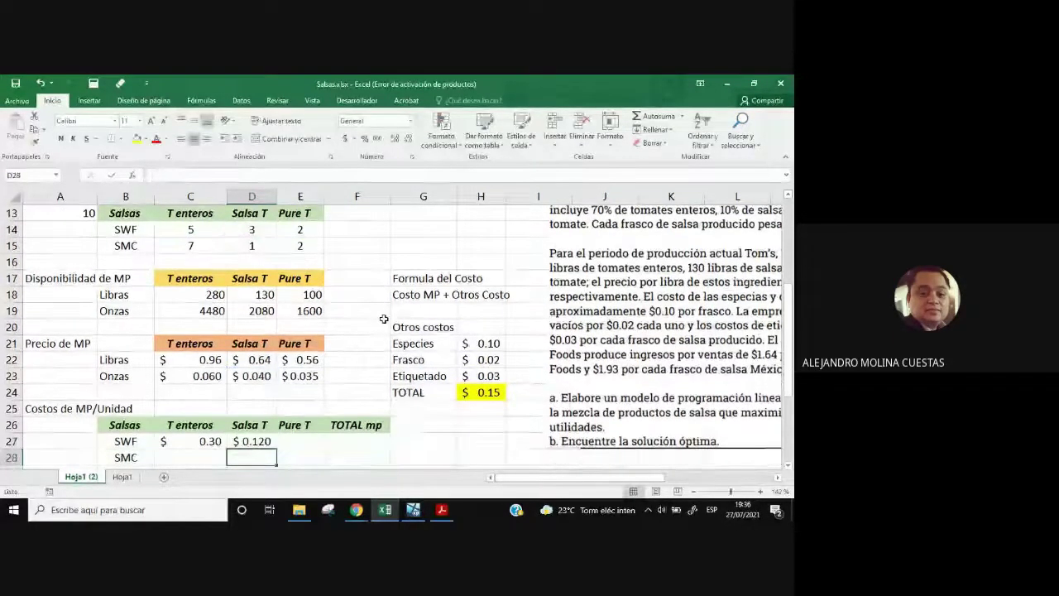
- Calculate the SWF tomato-puree cost per unit in E27 by multiplying the ounce price E23 by the quantity E14
{"action": "left_click", "coordinate": [299, 441]}
{"action": "left_click", "coordinate": [159, 175]}
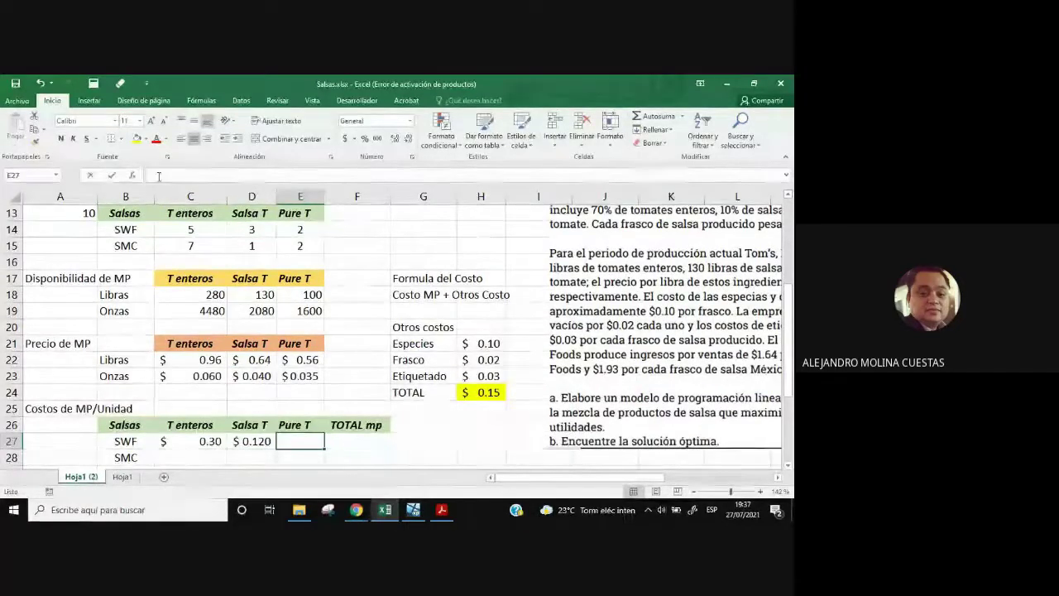
{"action": "type", "text": "="}
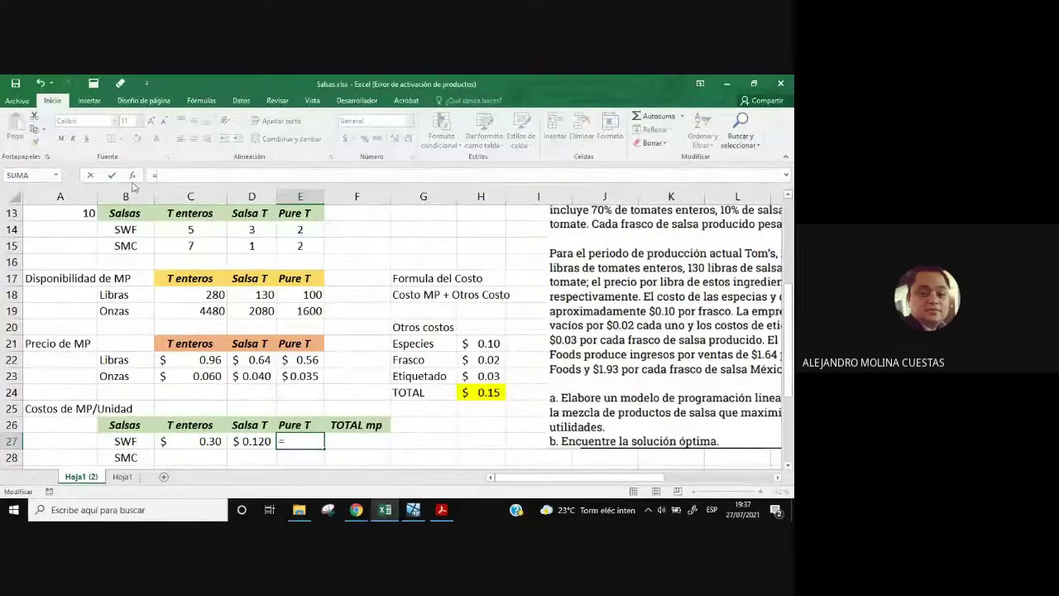
{"action": "left_click", "coordinate": [304, 377]}
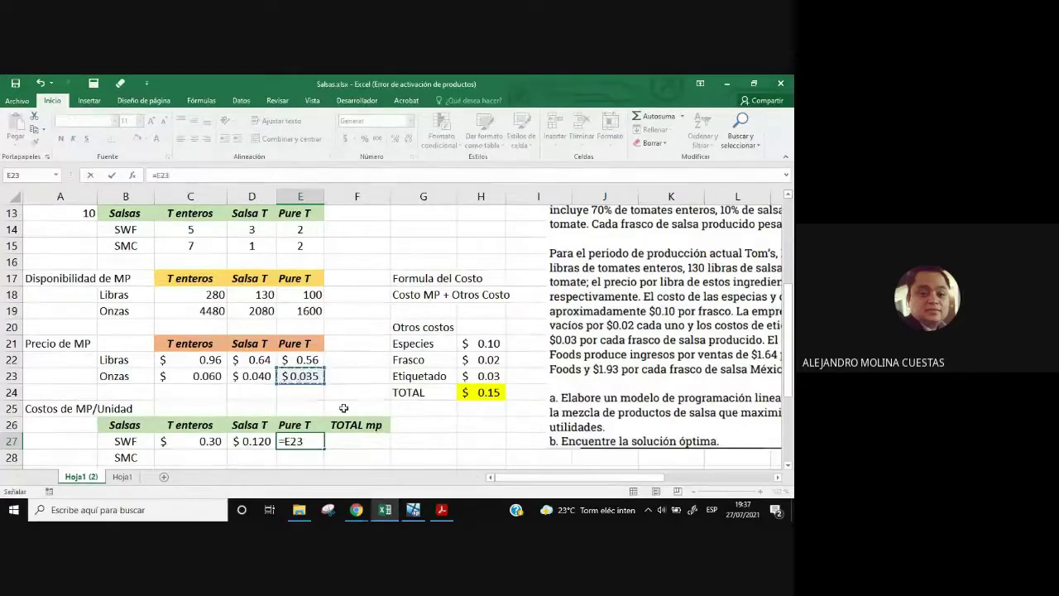
{"action": "type", "text": "*"}
{"action": "left_click_drag", "start_coordinate": [781, 380], "coordinate": [792, 341]}
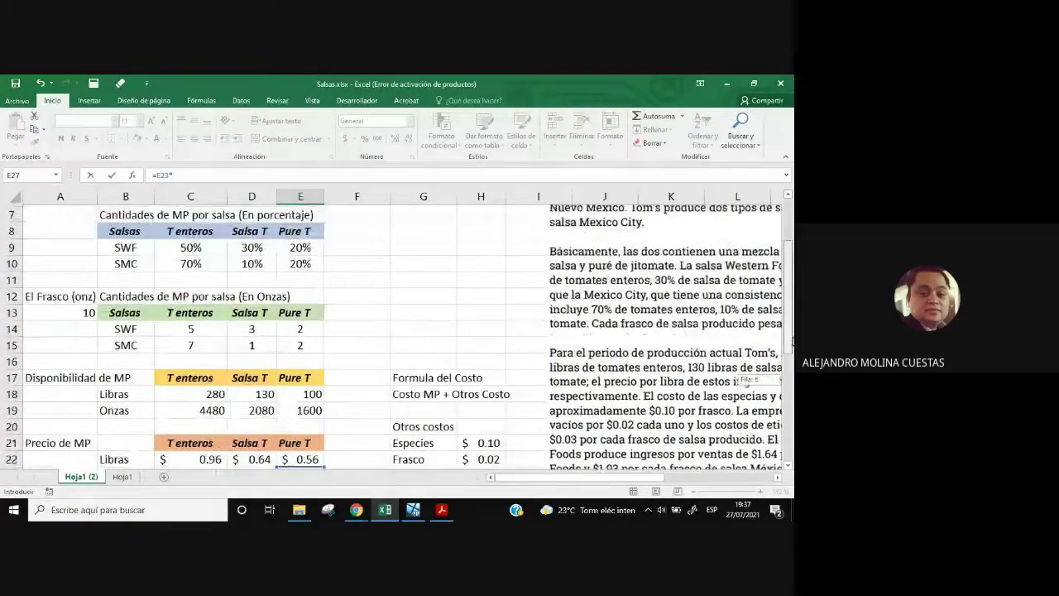
{"action": "left_click", "coordinate": [300, 329]}
{"action": "key", "text": "Return"}
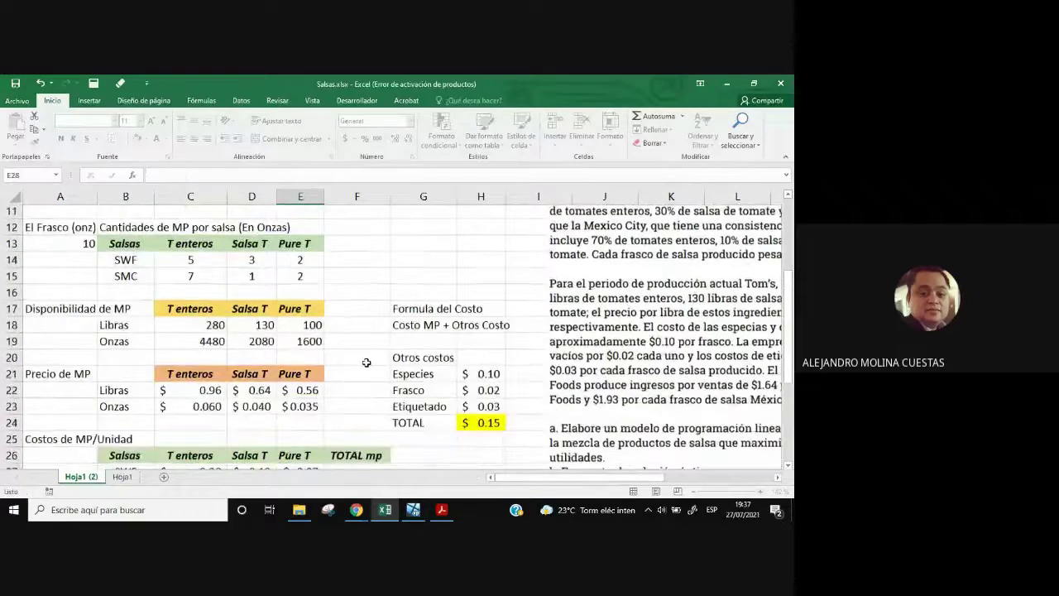
- Total the SWF raw material costs in F27 with the formula =C27+D27+E27
{"action": "left_click", "coordinate": [358, 342]}
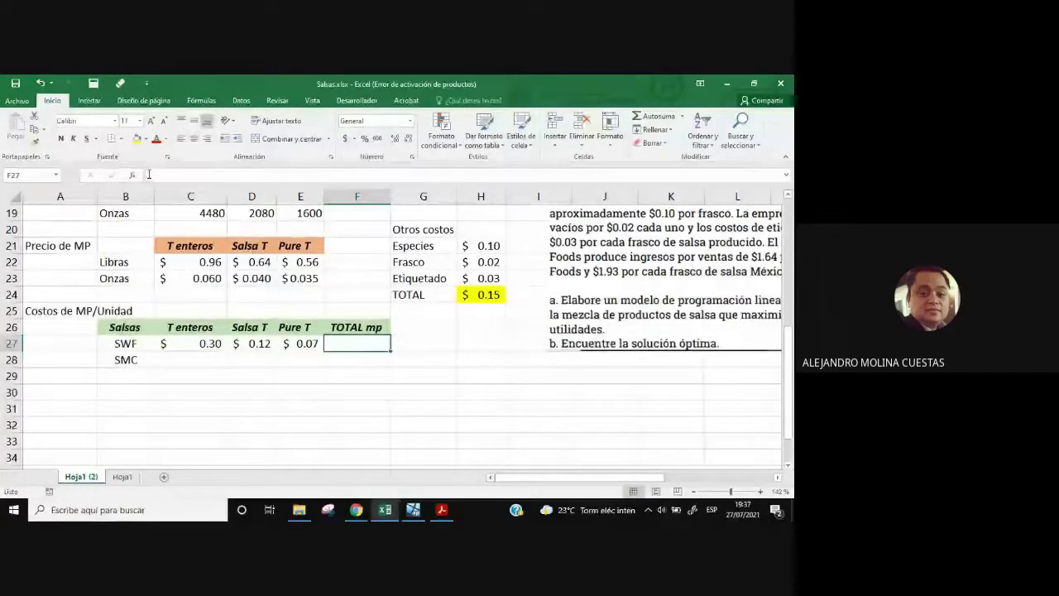
{"action": "left_click", "coordinate": [158, 174]}
{"action": "type", "text": "="}
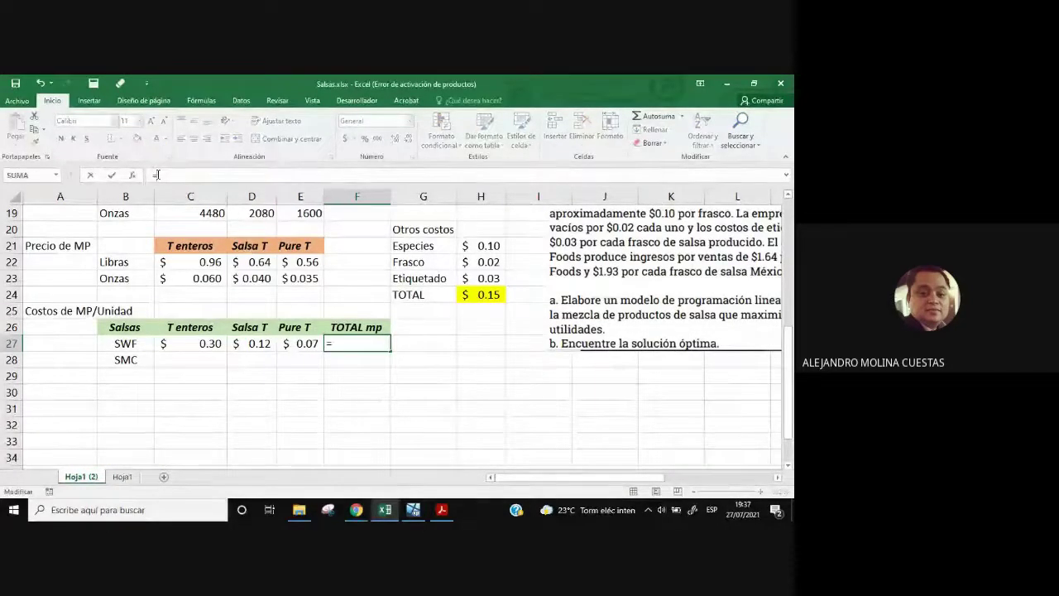
{"action": "left_click", "coordinate": [205, 342]}
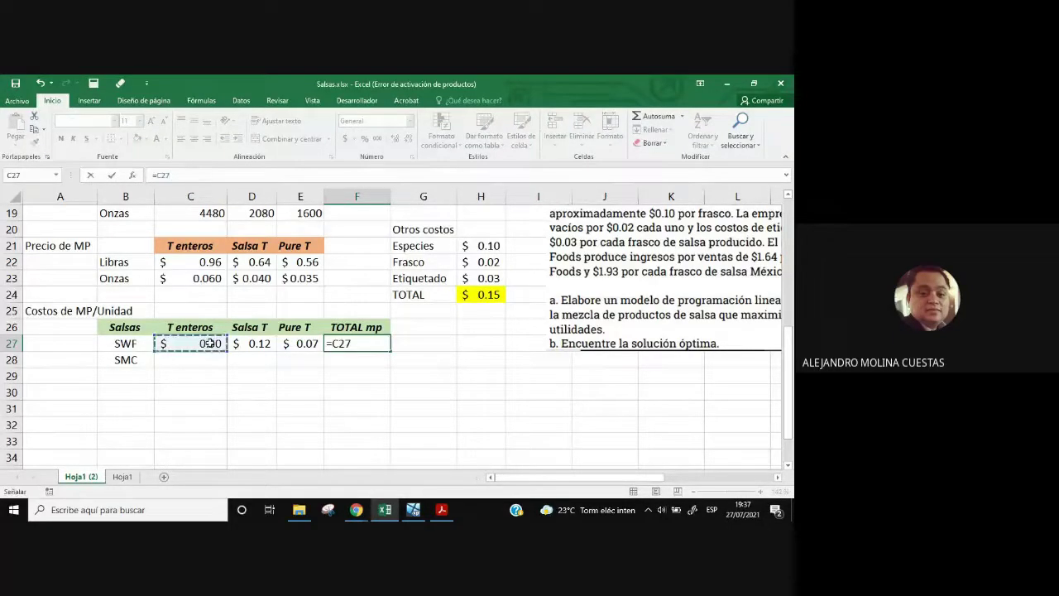
{"action": "type", "text": "+"}
{"action": "left_click", "coordinate": [264, 348]}
{"action": "type", "text": "+"}
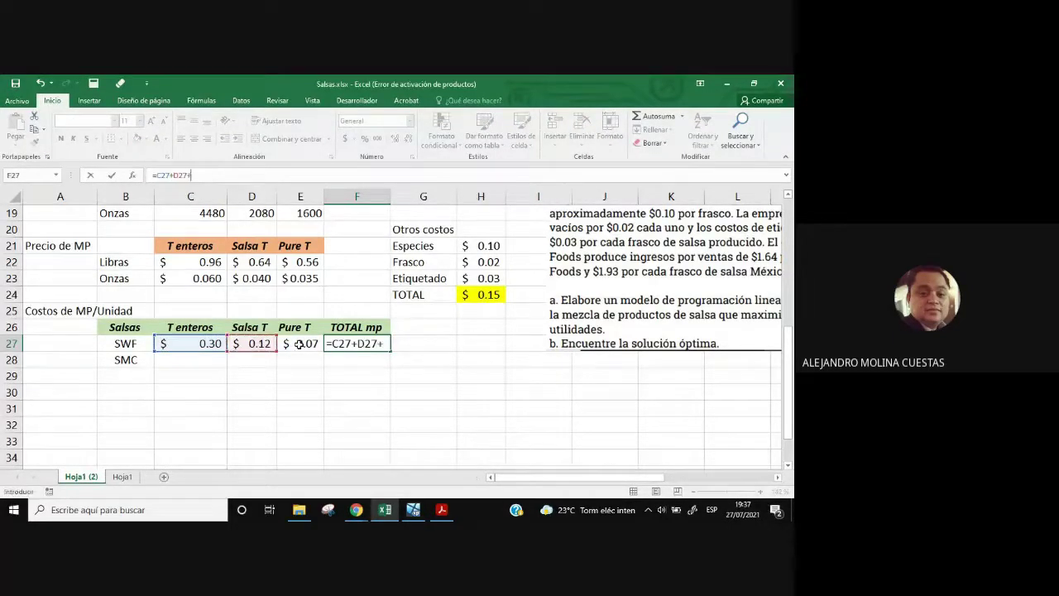
{"action": "left_click", "coordinate": [298, 343]}
{"action": "key", "text": "Return"}
{"action": "key", "text": "Up"}
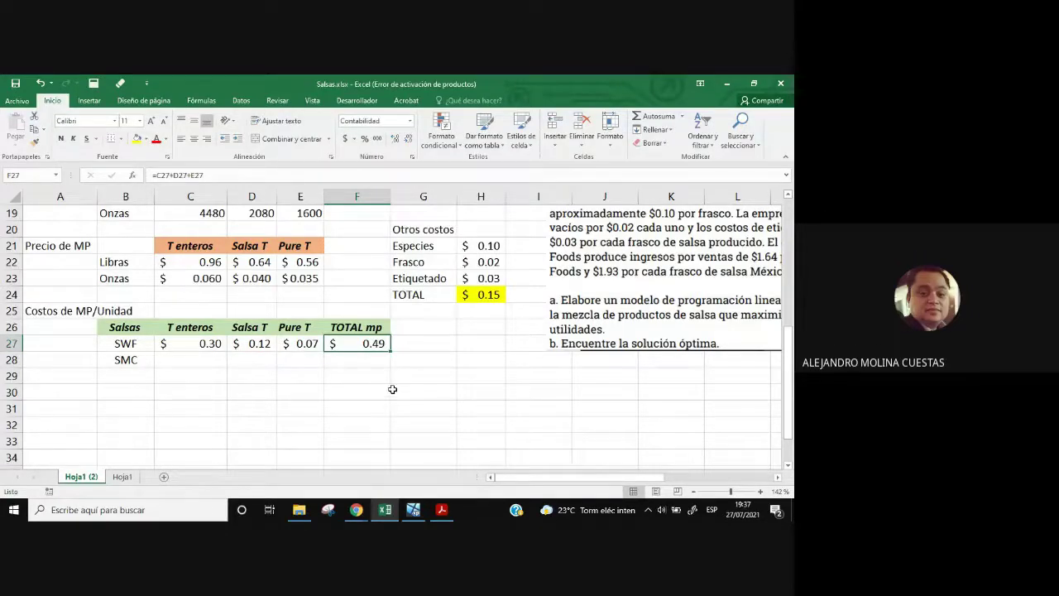
- Calculate the SMC whole-tomato cost per unit in C28 by multiplying the ounce price C23 by the quantity C15
{"action": "left_click", "coordinate": [145, 344]}
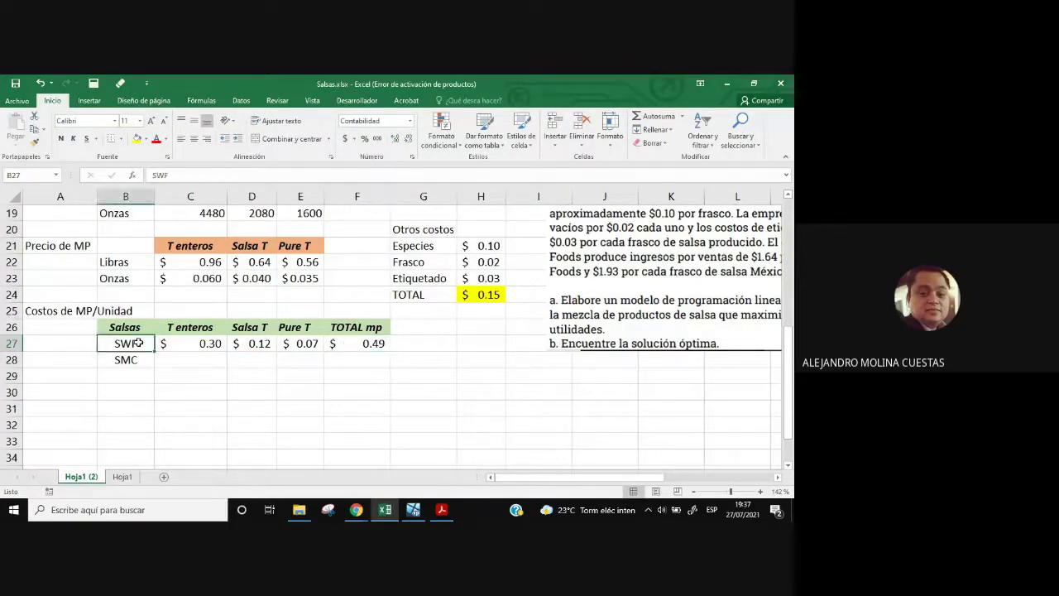
{"action": "left_click", "coordinate": [206, 363]}
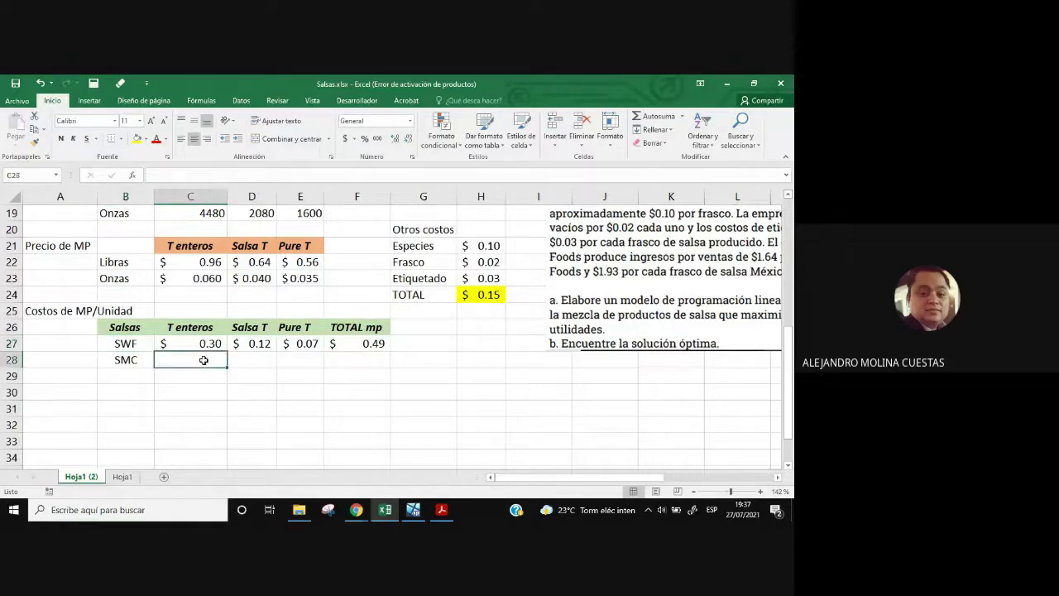
{"action": "left_click", "coordinate": [163, 175]}
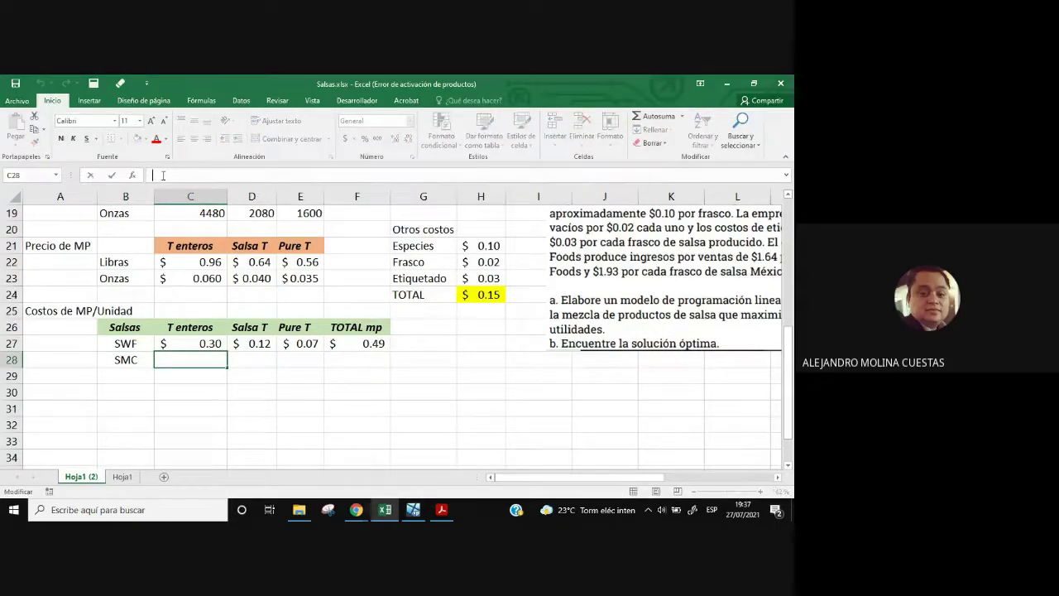
{"action": "type", "text": "="}
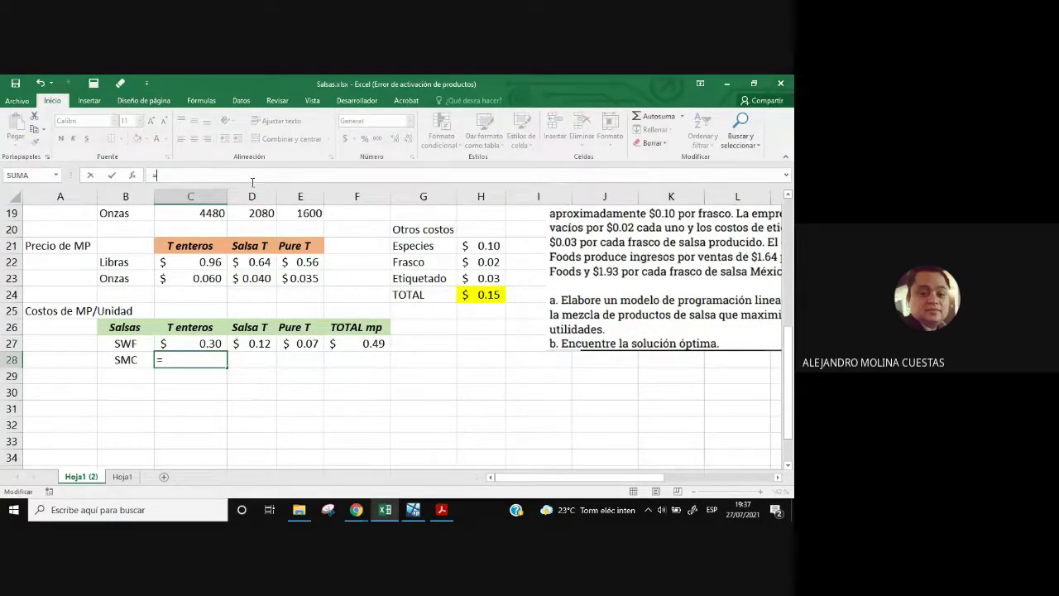
{"action": "left_click", "coordinate": [206, 278]}
{"action": "type", "text": "*"}
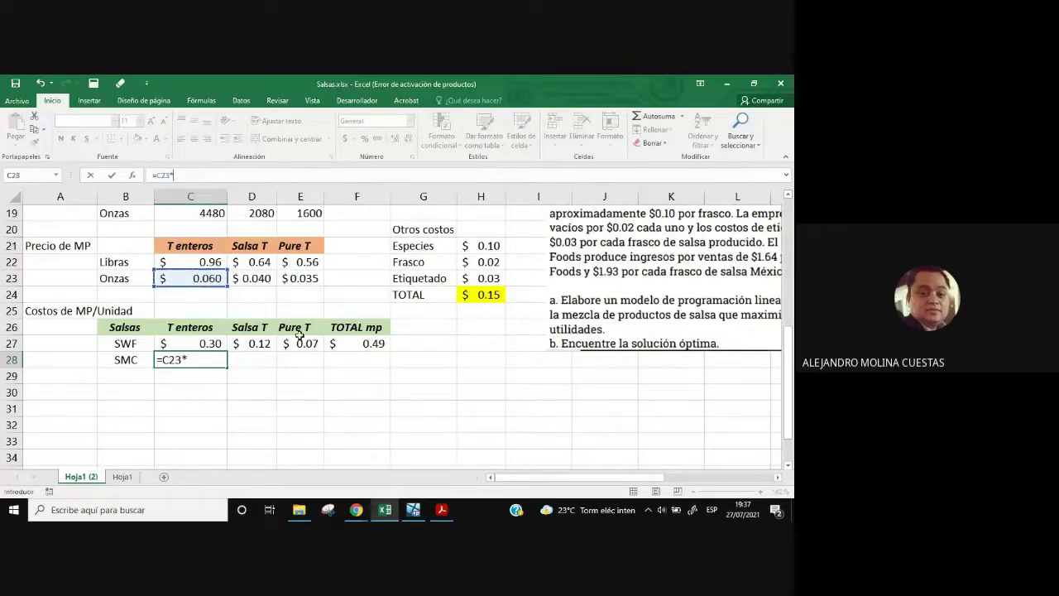
{"action": "left_click_drag", "start_coordinate": [792, 402], "coordinate": [790, 364]}
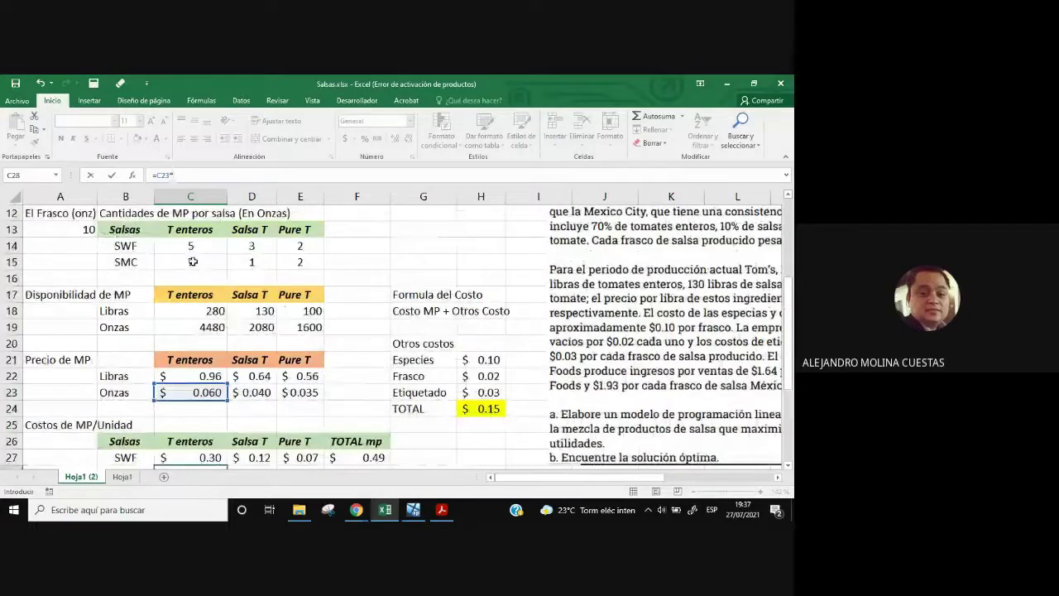
{"action": "left_click", "coordinate": [192, 261]}
{"action": "key", "text": "Return"}
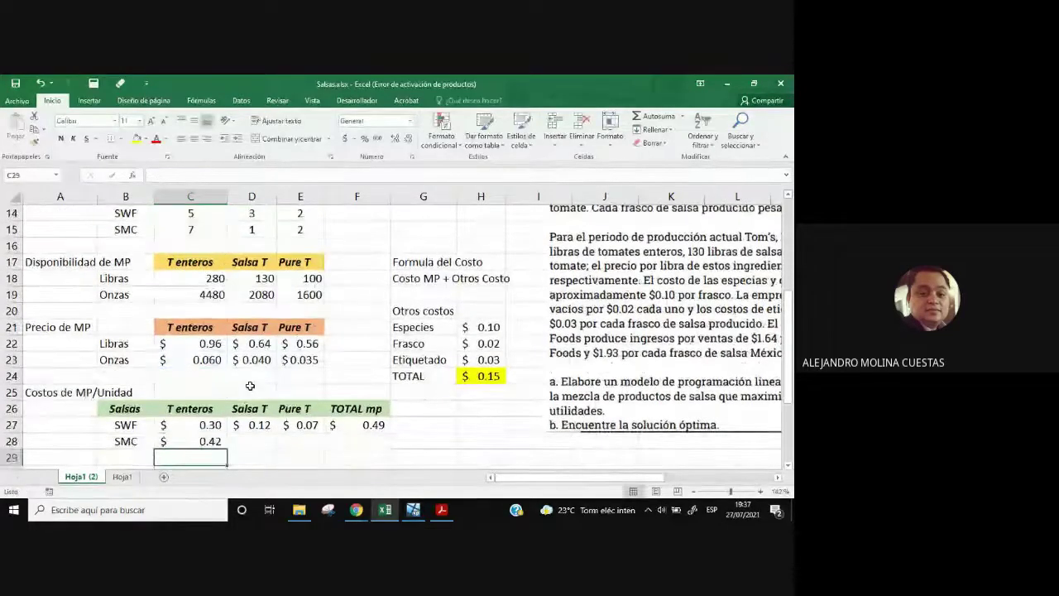
- Calculate the SMC tomato-sauce cost per unit in D28 with the formula =D23*D15
{"action": "left_click", "coordinate": [252, 441]}
{"action": "left_click", "coordinate": [163, 177]}
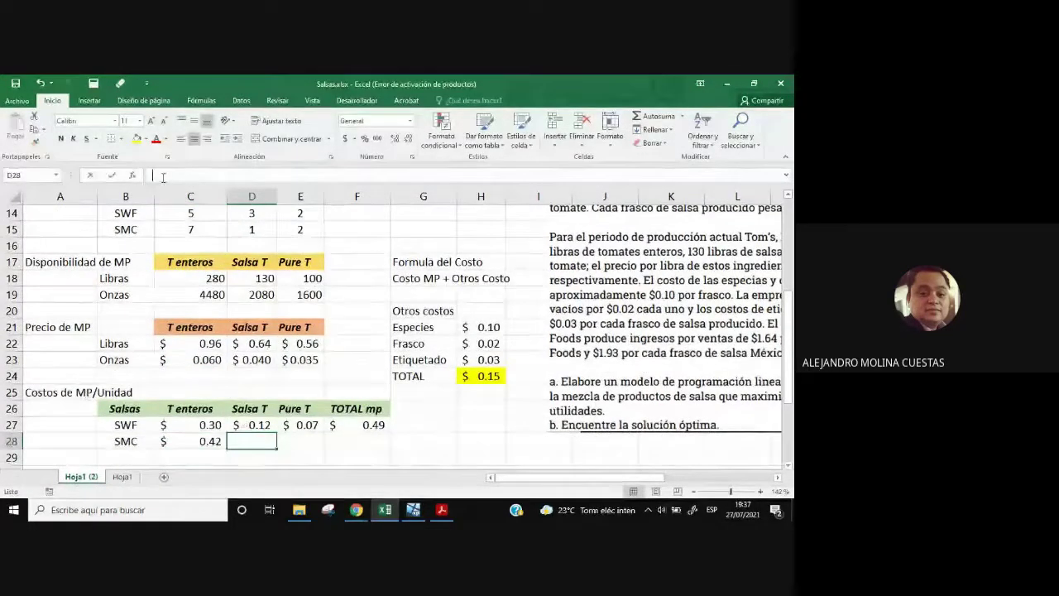
{"action": "type", "text": "="}
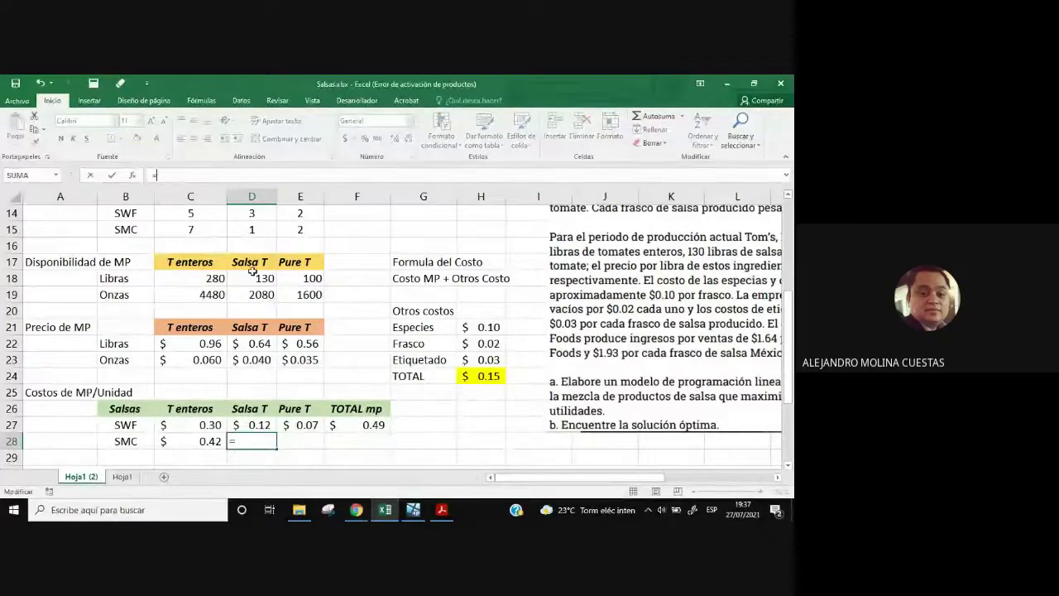
{"action": "left_click", "coordinate": [250, 357]}
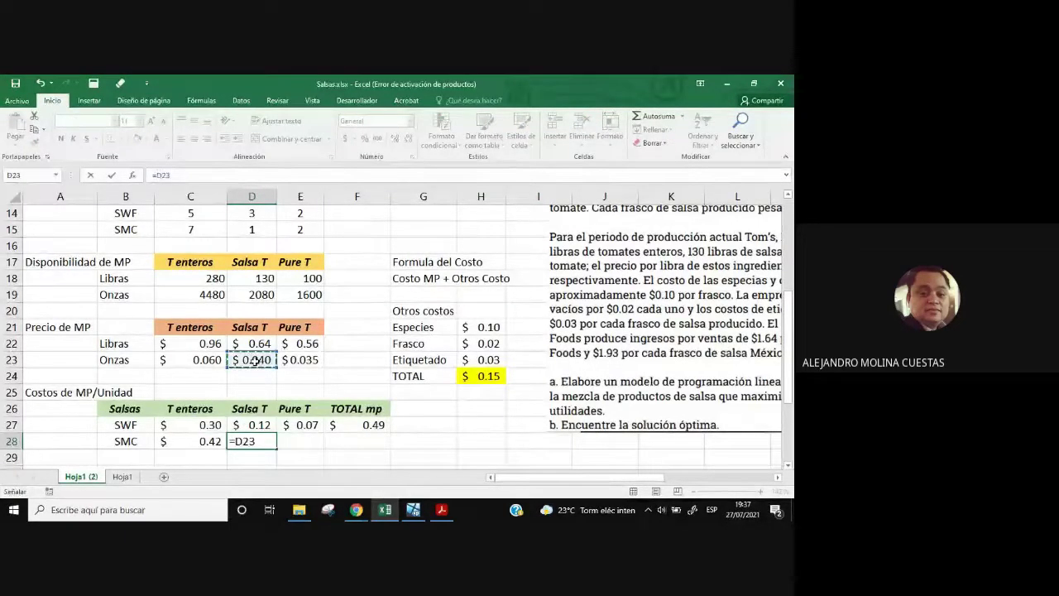
{"action": "type", "text": "*"}
{"action": "scroll", "coordinate": [329, 294], "scroll_direction": "up", "scroll_amount": 2}
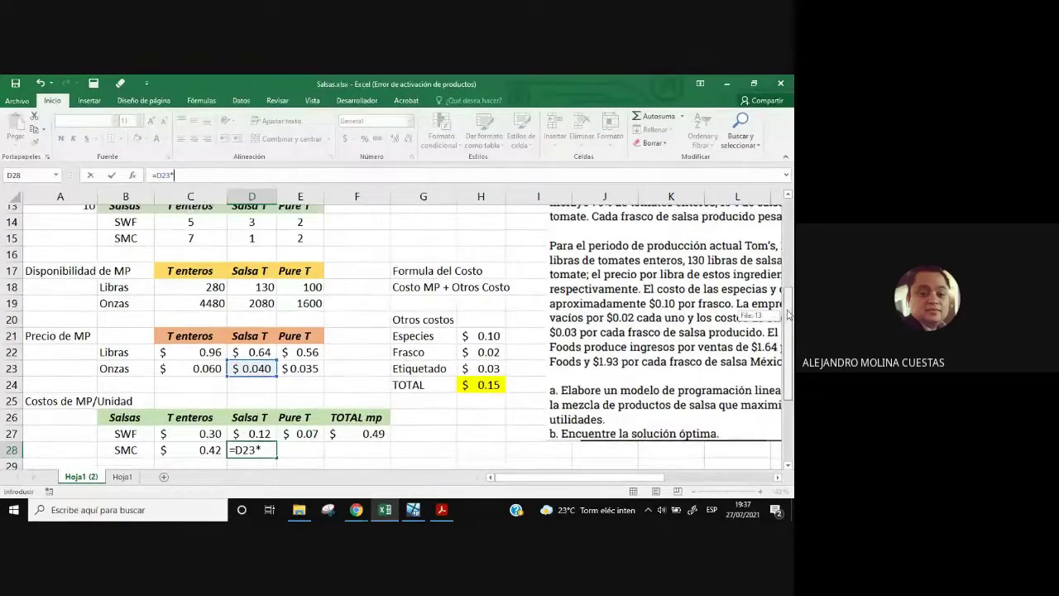
{"action": "left_click", "coordinate": [251, 295]}
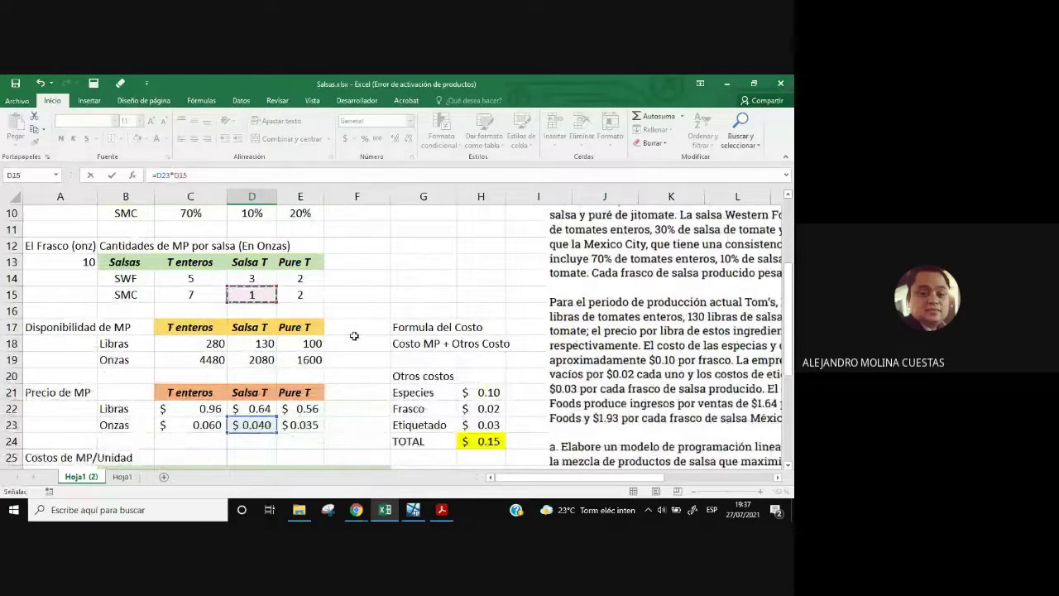
{"action": "key", "text": "Tab"}
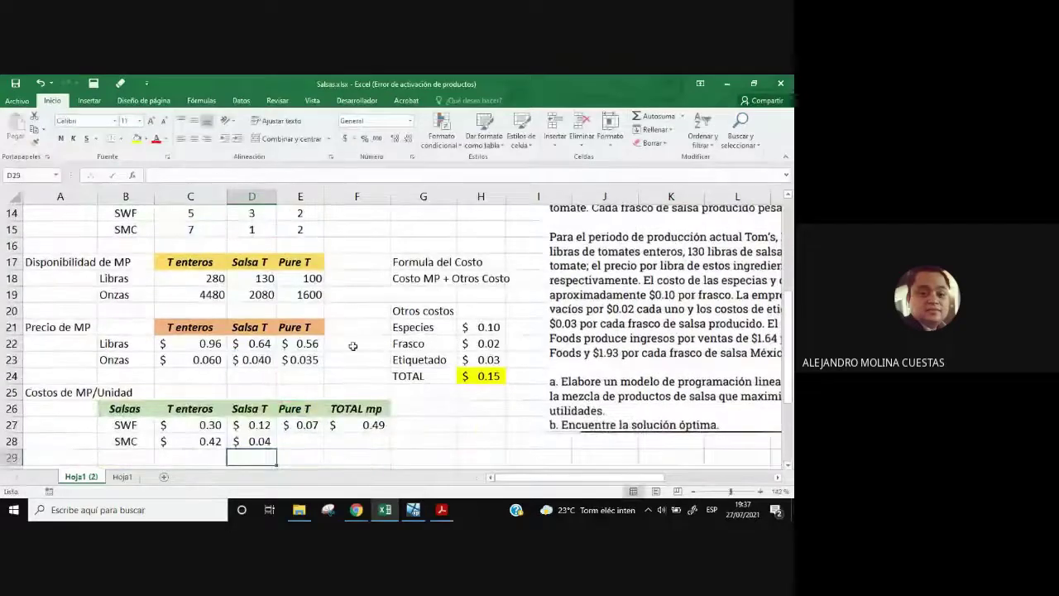
- Calculate the SMC tomato-puree cost per unit in E28 by multiplying the ounce price E23 by the quantity E15
{"action": "left_click", "coordinate": [173, 175]}
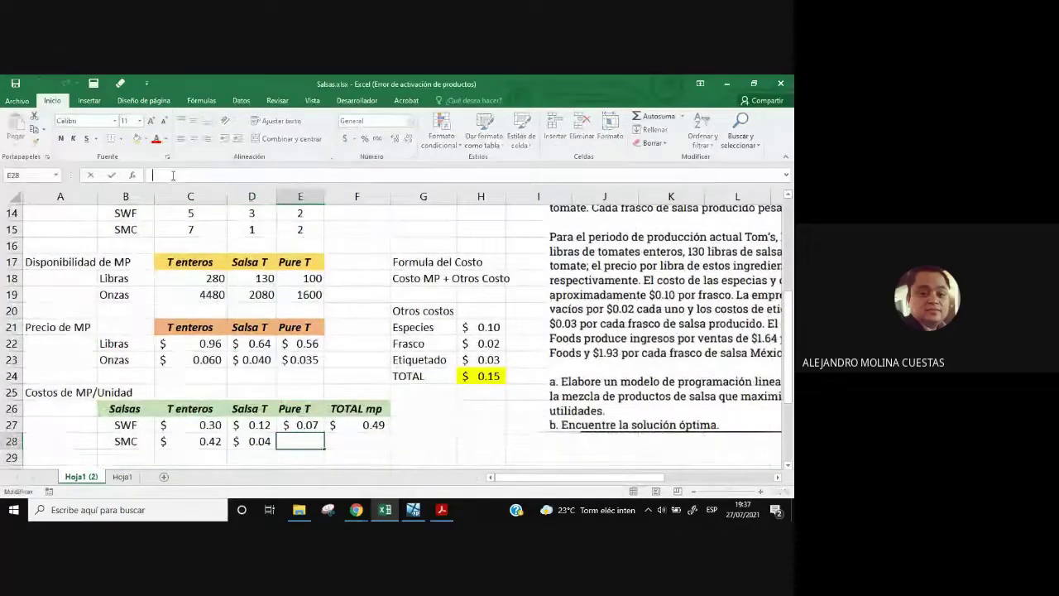
{"action": "type", "text": "="}
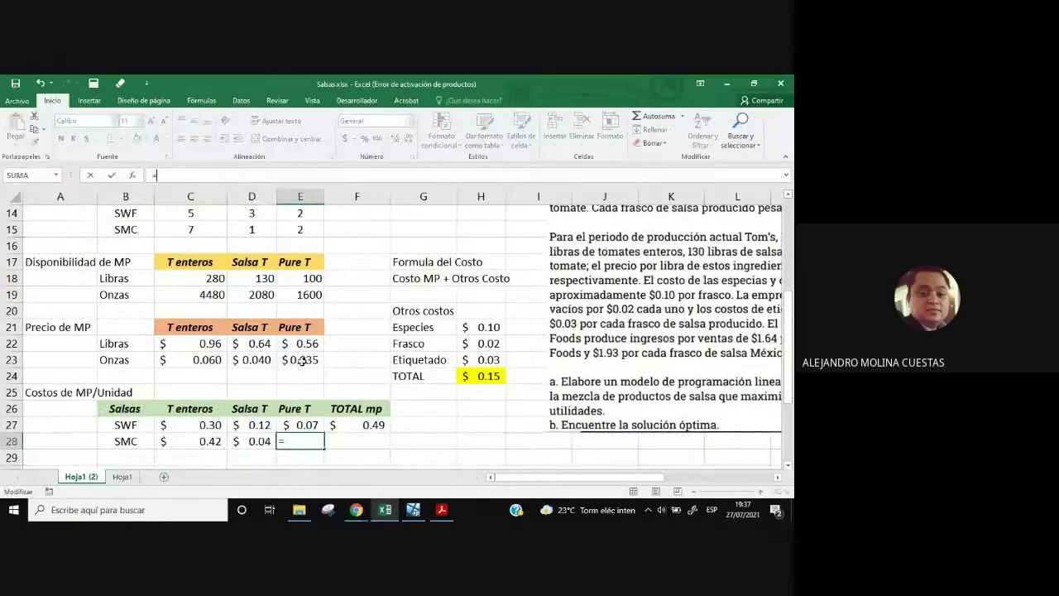
{"action": "left_click", "coordinate": [302, 360]}
{"action": "type", "text": "*"}
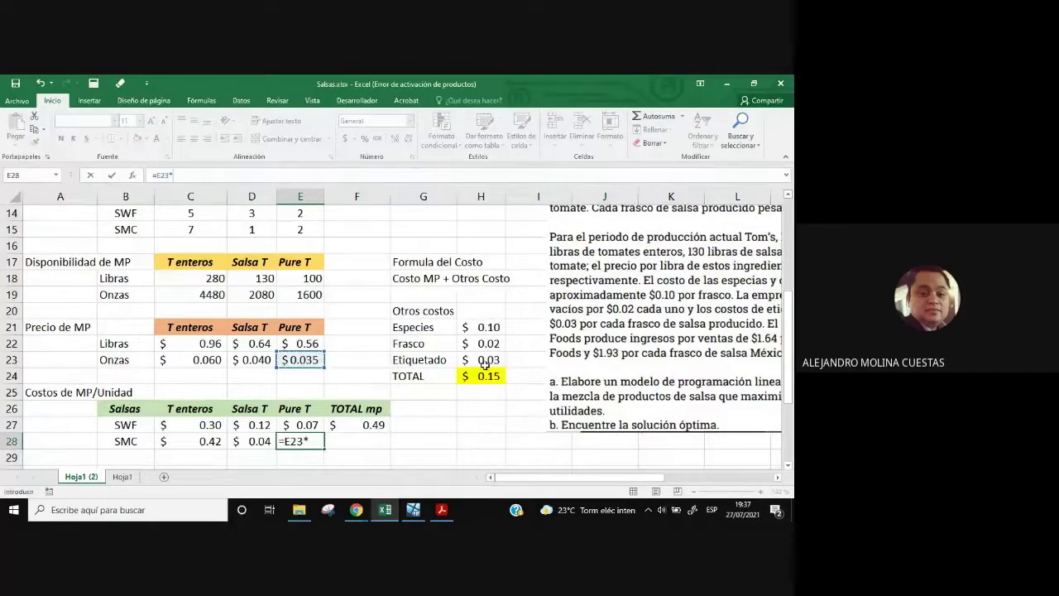
{"action": "type", "text": "2"}
{"action": "key", "text": "Return"}
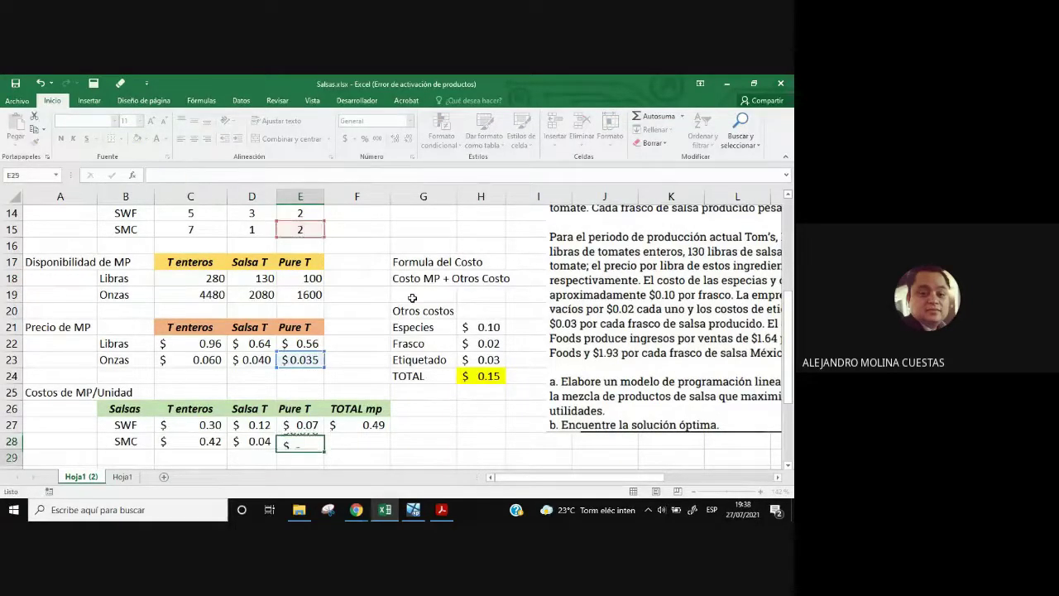
- Copy the raw material total in F27 down to F28 and fill both cells with blue
{"action": "left_click", "coordinate": [373, 430]}
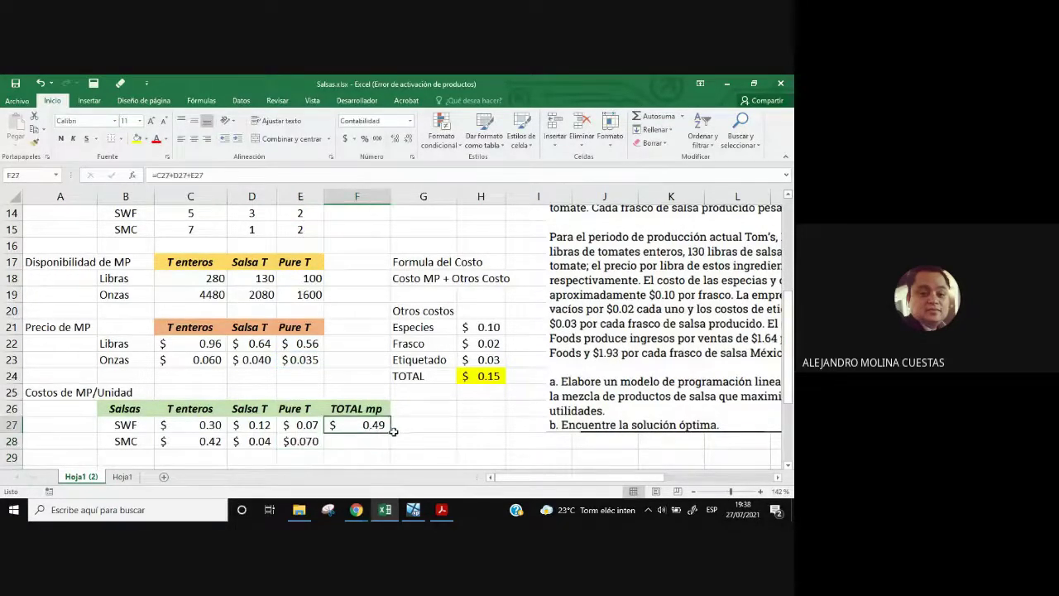
{"action": "left_click_drag", "start_coordinate": [389, 432], "coordinate": [390, 447]}
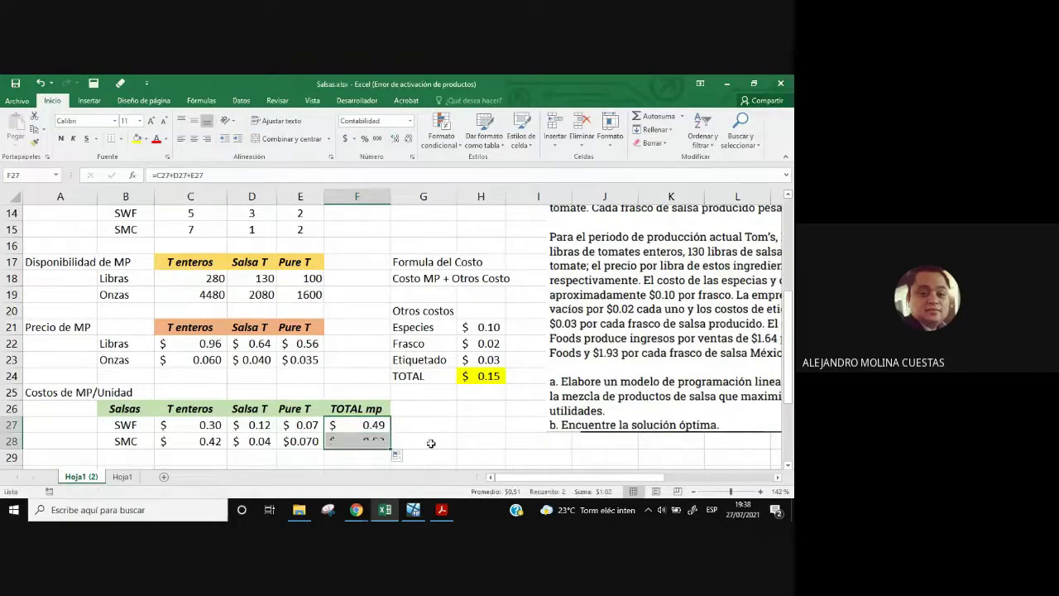
{"action": "left_click", "coordinate": [144, 139]}
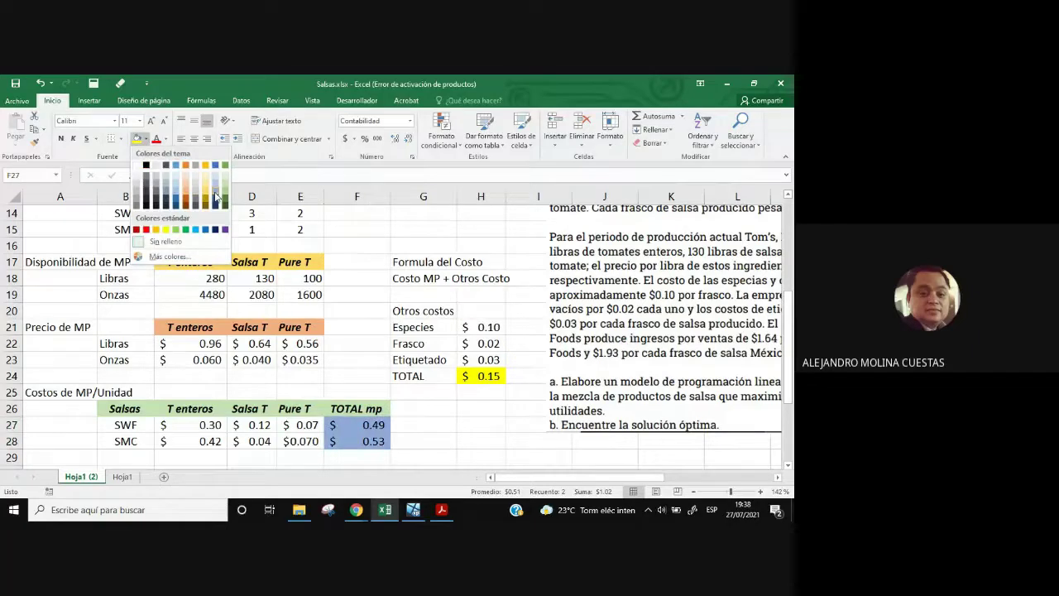
{"action": "left_click", "coordinate": [216, 196]}
- Extend the green TOTAL mp header style into G26 and replace its text with "Otros costos"
{"action": "scroll", "coordinate": [479, 423], "scroll_direction": "down", "scroll_amount": 1}
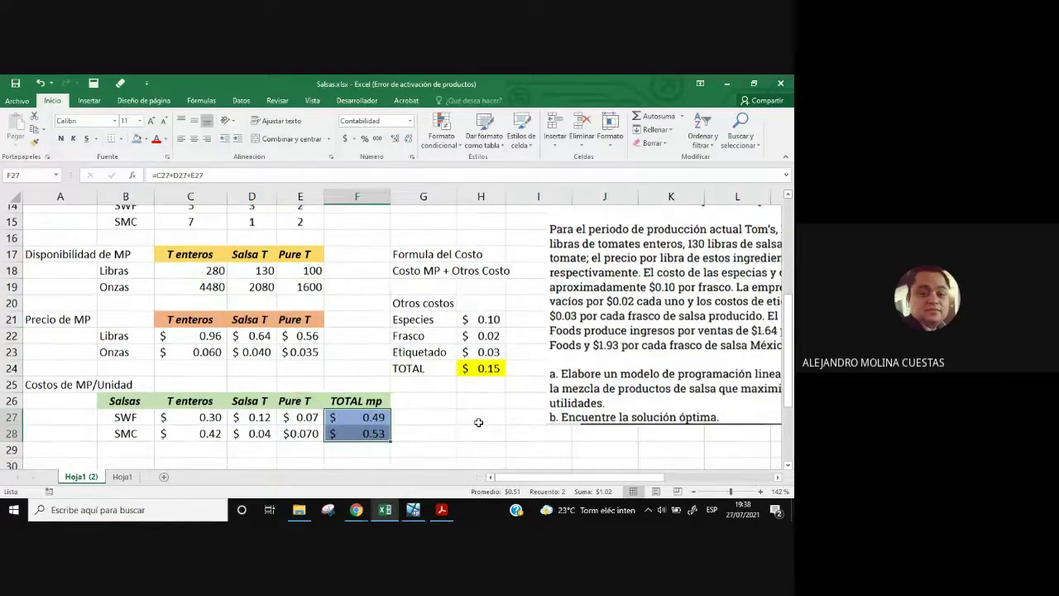
{"action": "scroll", "coordinate": [478, 423], "scroll_direction": "down", "scroll_amount": 1}
{"action": "left_click", "coordinate": [480, 359]}
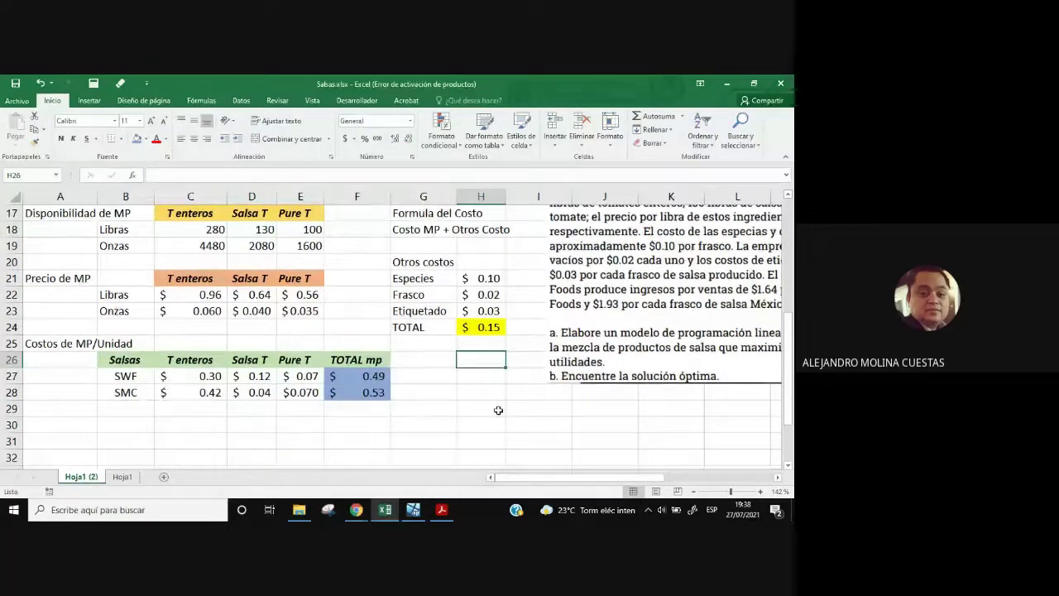
{"action": "left_click", "coordinate": [366, 359]}
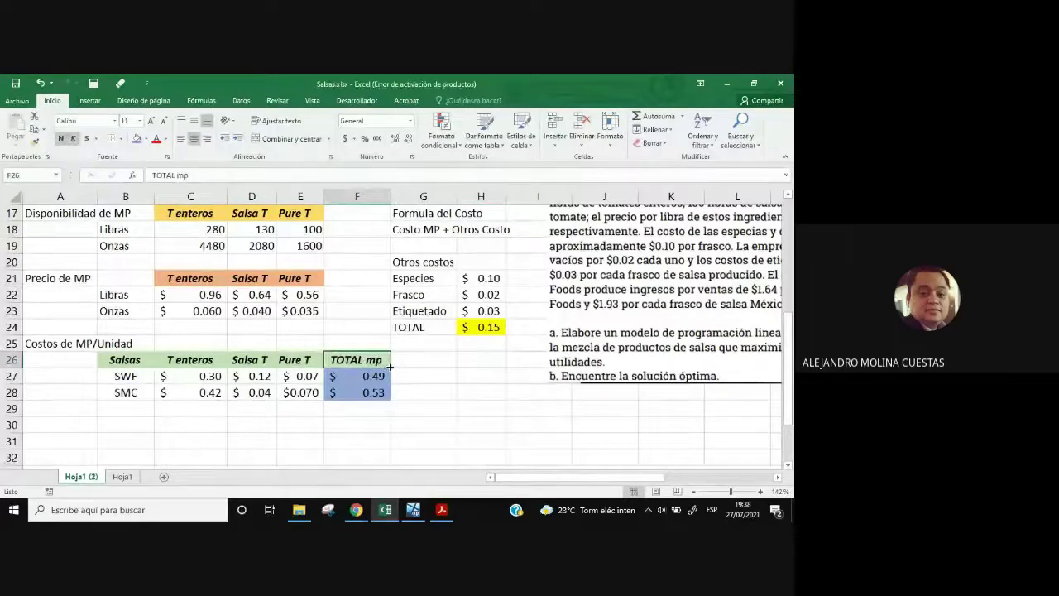
{"action": "left_click_drag", "start_coordinate": [389, 365], "coordinate": [419, 372]}
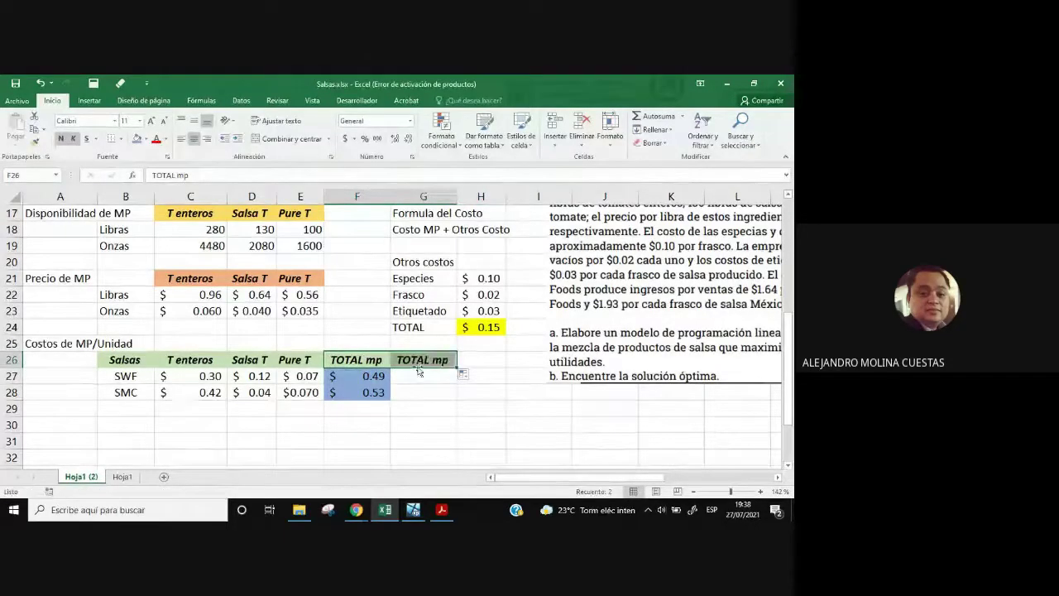
{"action": "left_click", "coordinate": [438, 362]}
{"action": "double_click", "coordinate": [453, 361]}
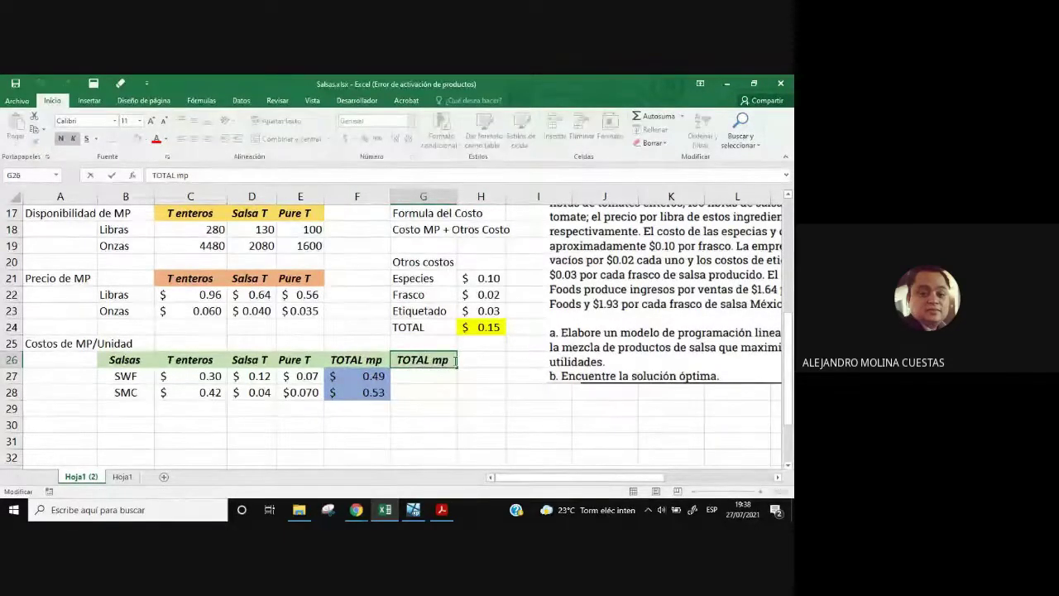
{"action": "left_click_drag", "start_coordinate": [454, 360], "coordinate": [394, 361]}
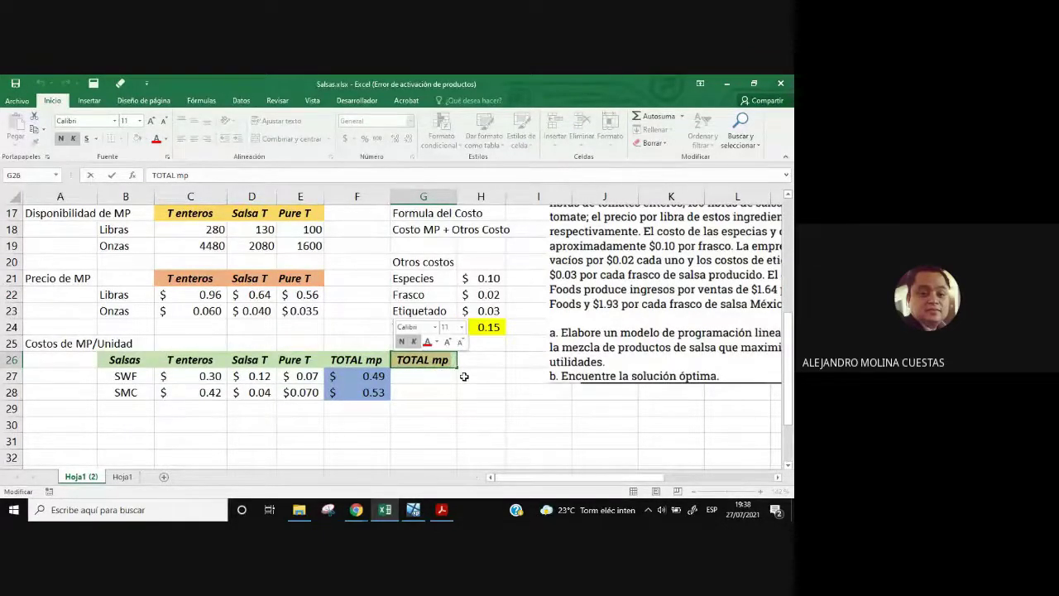
{"action": "type", "text": "oTROs costos"}
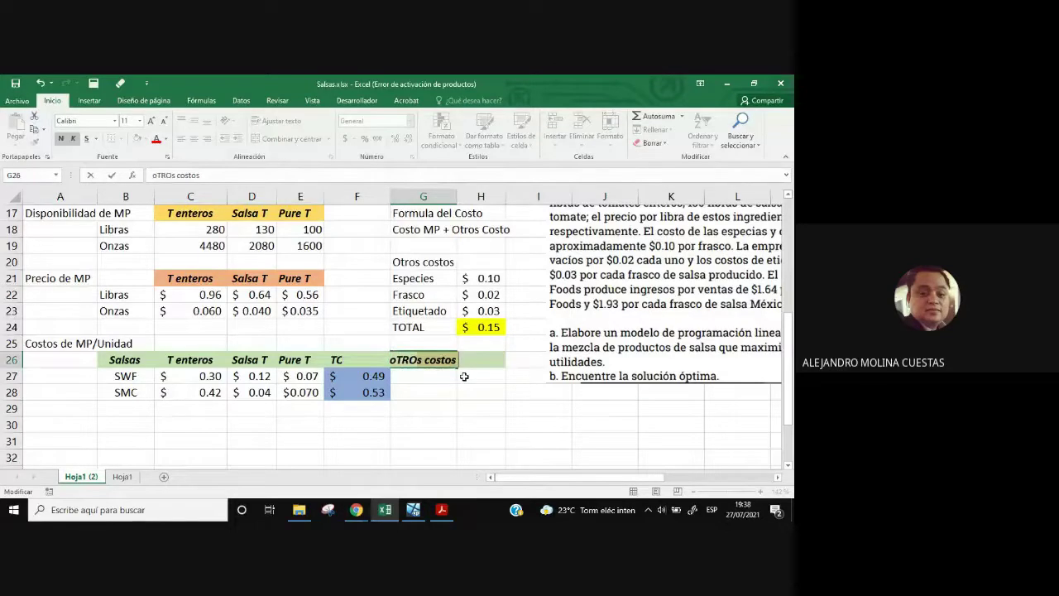
{"action": "key", "text": "BackSpace"}
{"action": "key", "text": "BackSpace"}
{"action": "key", "text": "BackSpace"}
{"action": "key", "text": "BackSpace"}
{"action": "key", "text": "BackSpace"}
{"action": "key", "text": "BackSpace"}
{"action": "key", "text": "BackSpace"}
{"action": "key", "text": "BackSpace"}
{"action": "key", "text": "BackSpace"}
{"action": "key", "text": "BackSpace"}
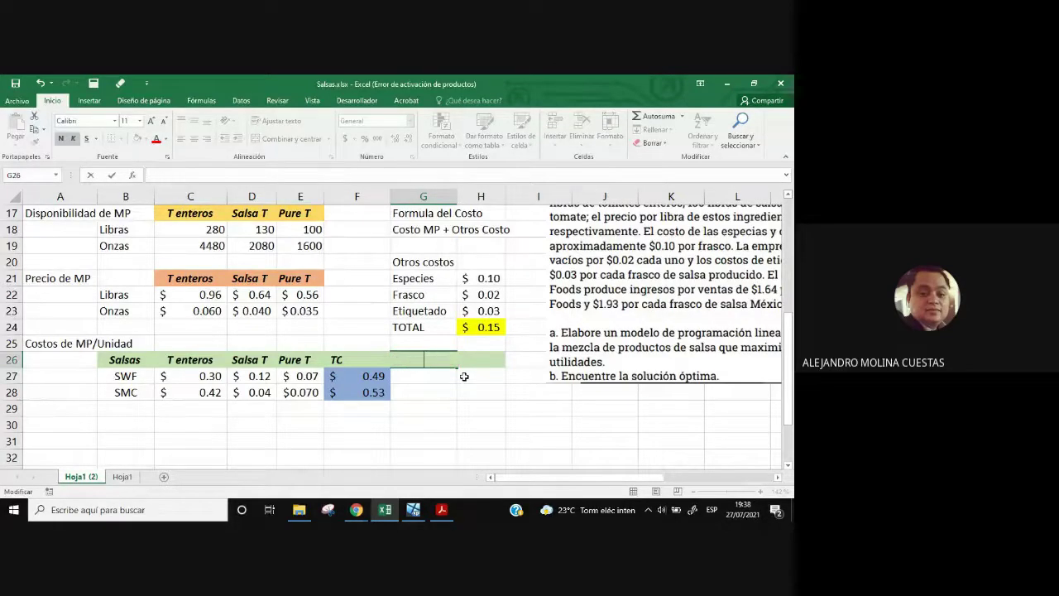
{"action": "type", "text": "Otros costos"}
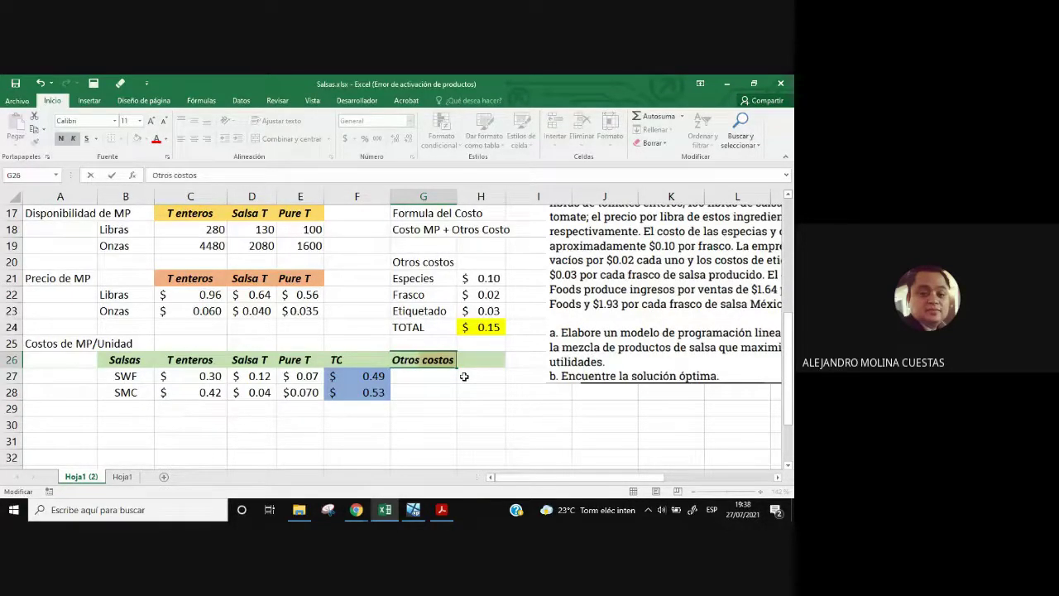
{"action": "key", "text": "Return"}
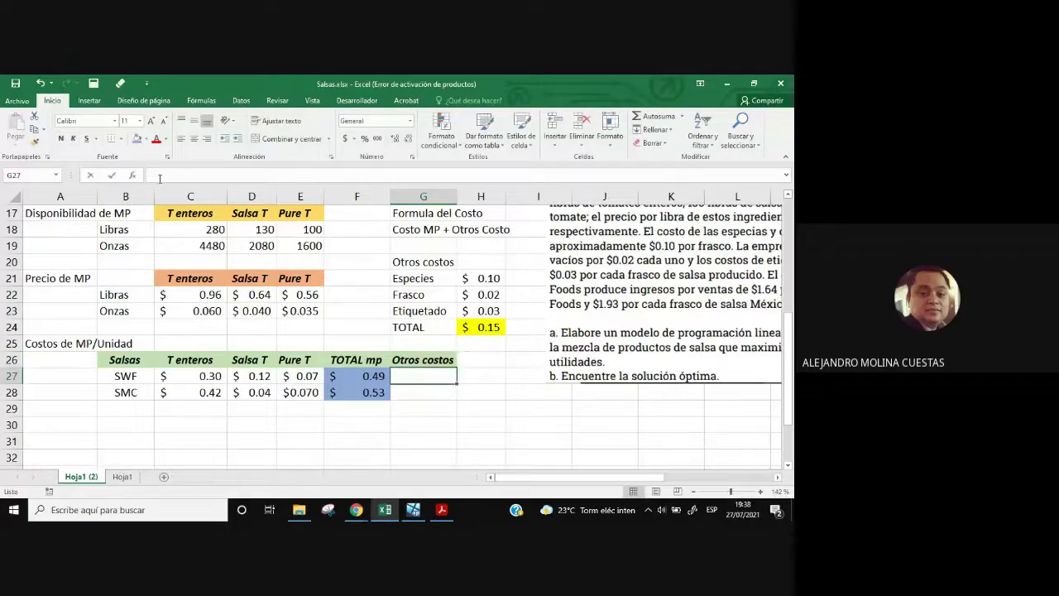
- Link the SWF and SMC other-cost cells G27 and G28 to the TOTAL cell with the formula =H24
{"action": "type", "text": "="}
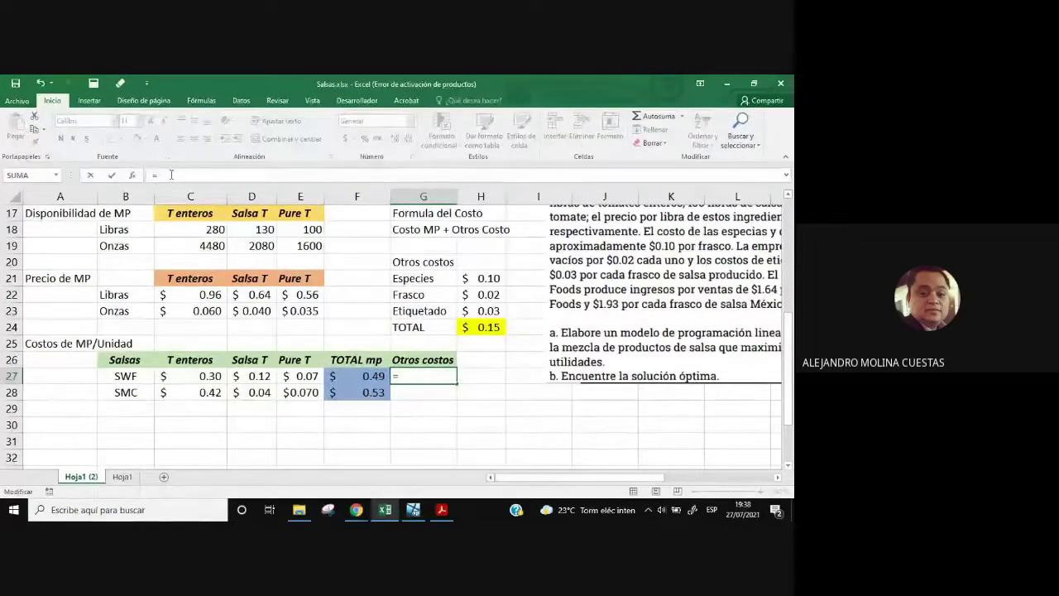
{"action": "left_click", "coordinate": [495, 327]}
{"action": "key", "text": "Return"}
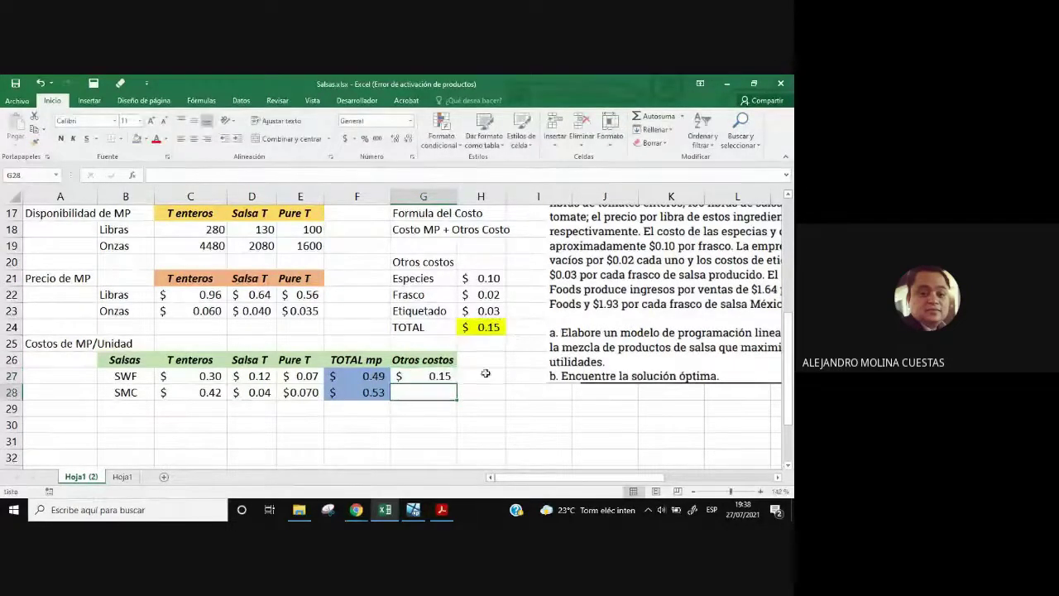
{"action": "left_click", "coordinate": [170, 172]}
{"action": "type", "text": "="}
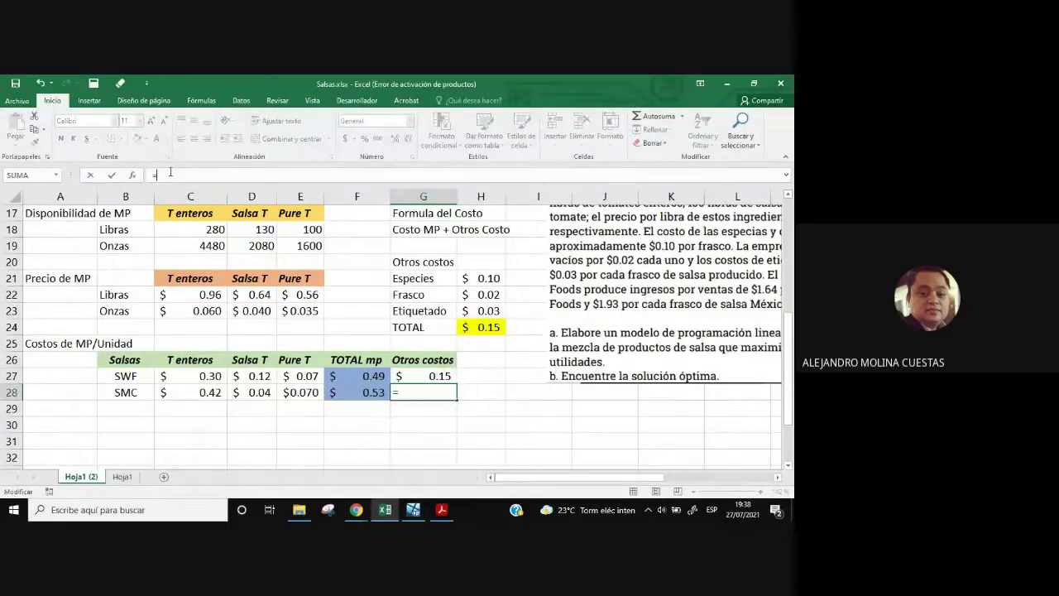
{"action": "left_click", "coordinate": [488, 326]}
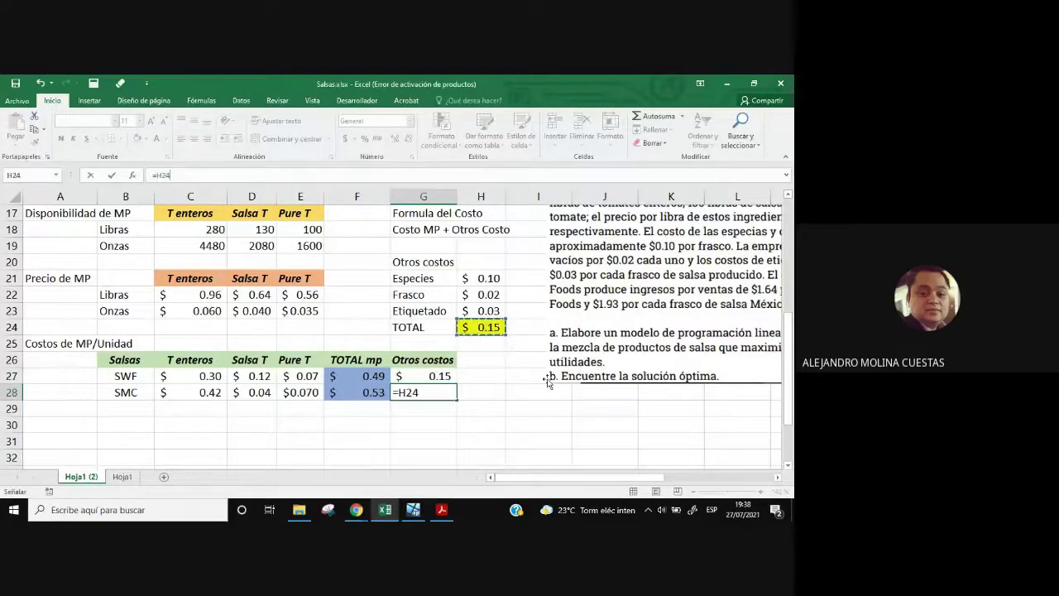
{"action": "key", "text": "Return"}
- Extend the header style from G26 into H26 and label the new column "C Total"
{"action": "left_click", "coordinate": [456, 361]}
{"action": "left_click_drag", "start_coordinate": [457, 368], "coordinate": [488, 362]}
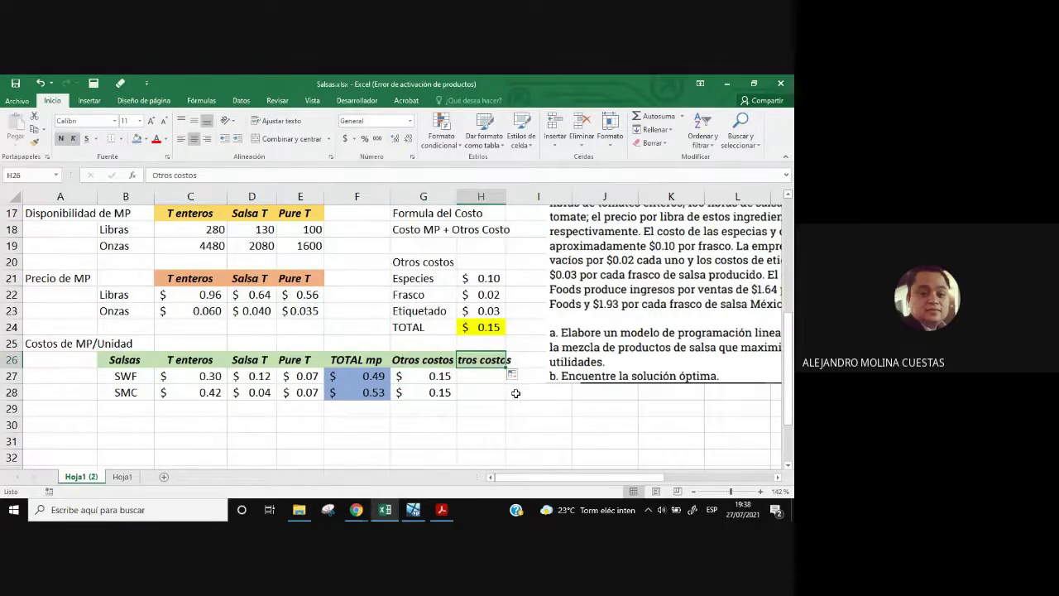
{"action": "type", "text": "C"}
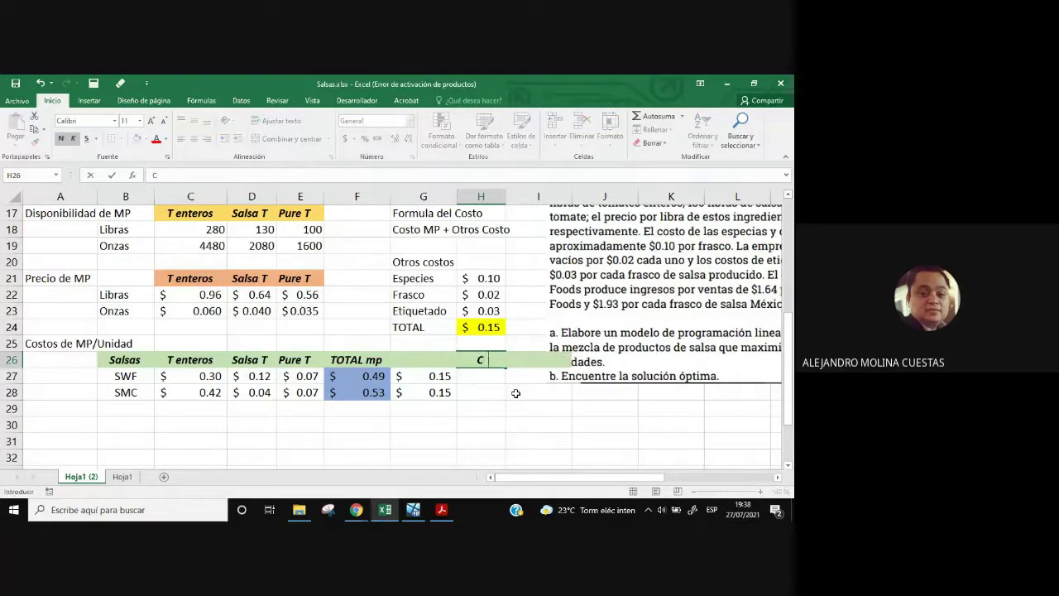
{"action": "type", "text": " Total"}
{"action": "key", "text": "Return"}
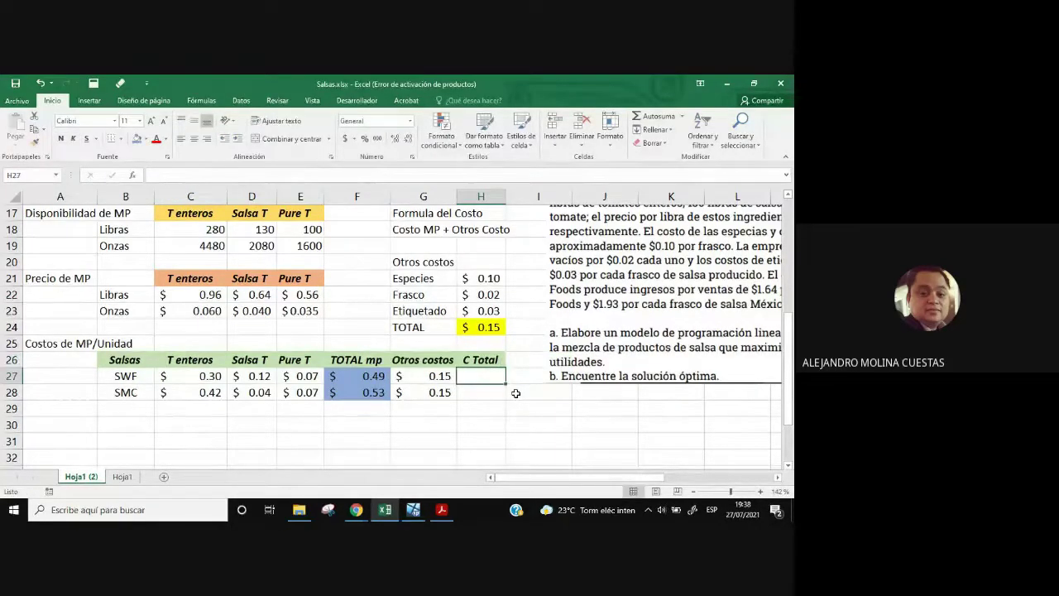
- Calculate the SWF total unit cost in H27 with the formula =F27+G27
{"action": "left_click", "coordinate": [162, 177]}
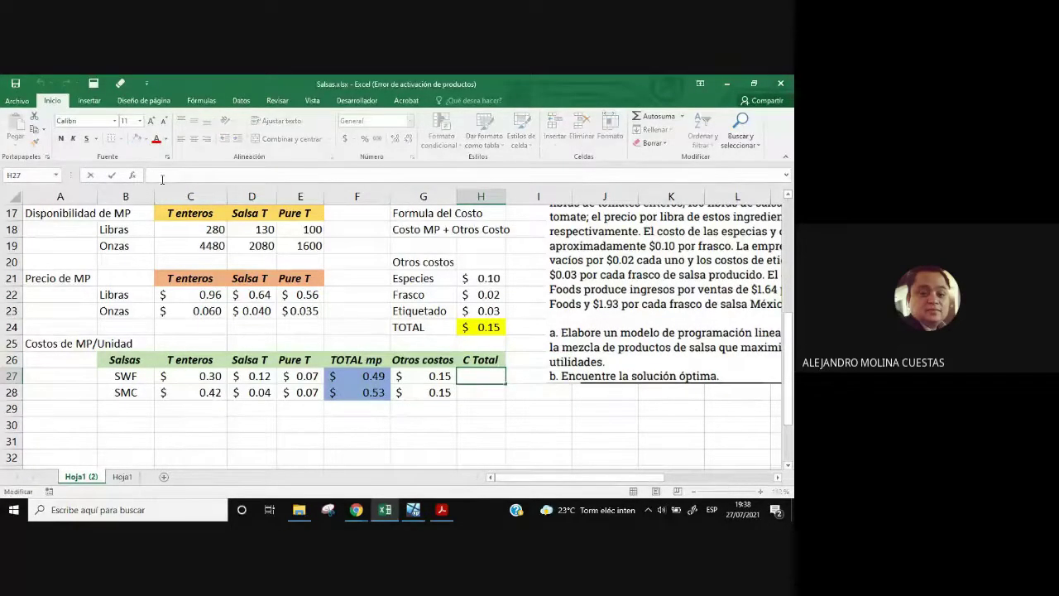
{"action": "type", "text": "="}
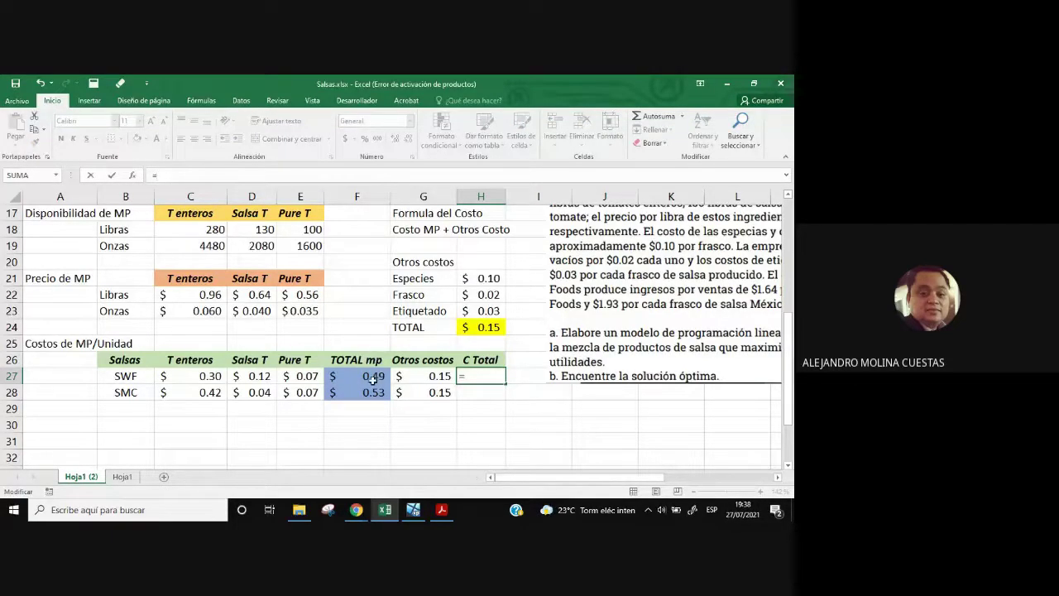
{"action": "left_click", "coordinate": [372, 376]}
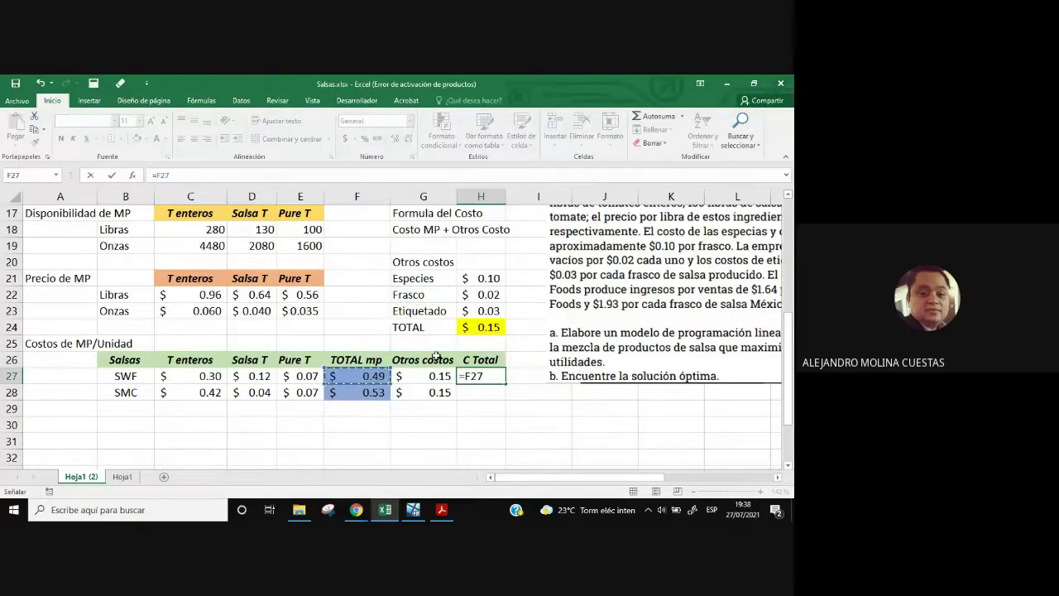
{"action": "type", "text": "+"}
{"action": "left_click", "coordinate": [424, 377]}
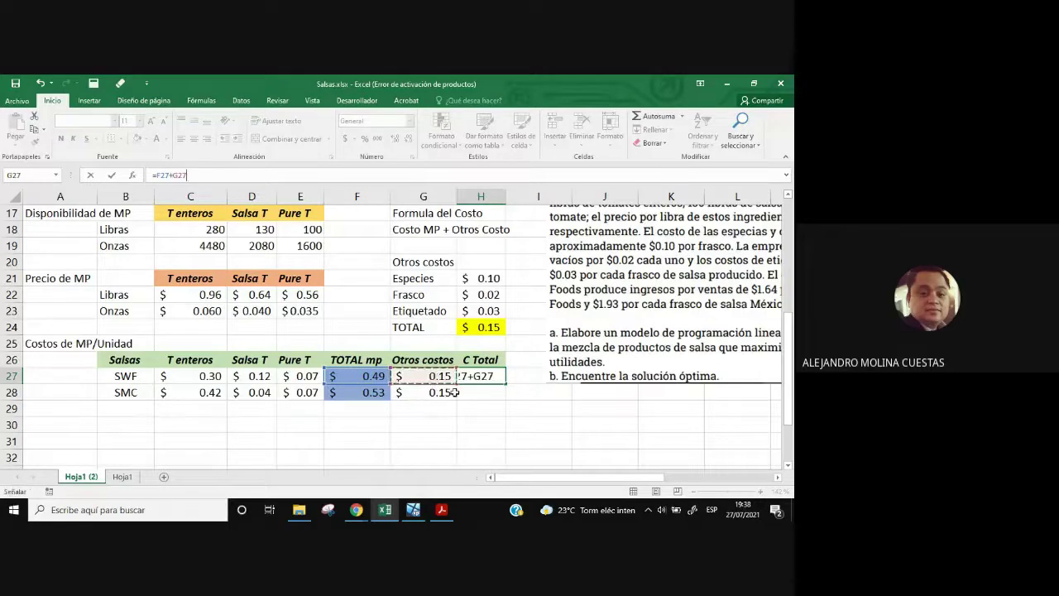
{"action": "key", "text": "Return"}
- Copy the H27 total cost formula down to H28 for SMC and check its cell references
{"action": "left_click", "coordinate": [494, 379]}
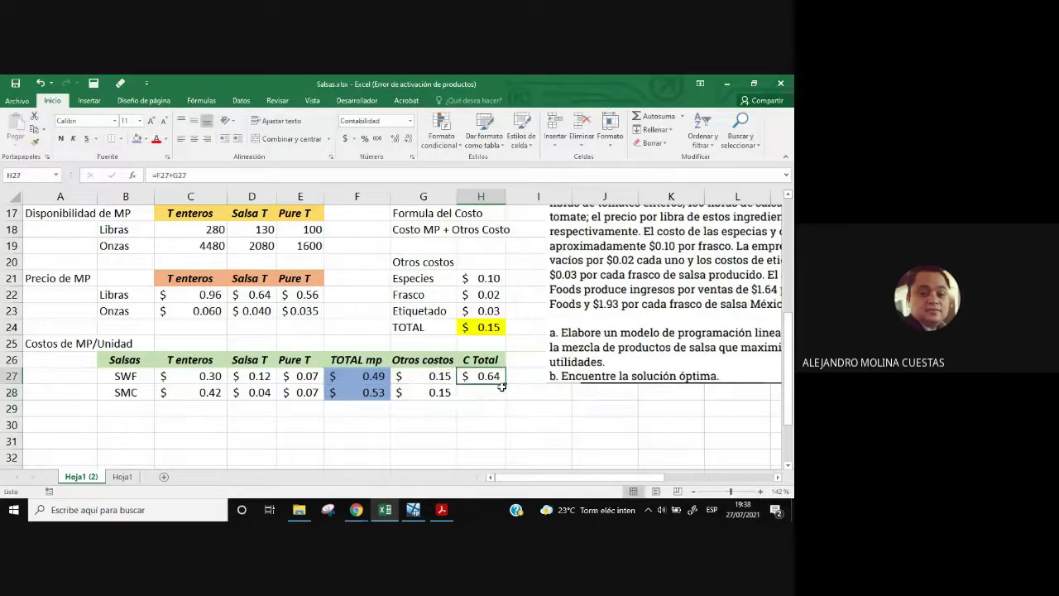
{"action": "left_click_drag", "start_coordinate": [501, 387], "coordinate": [499, 396]}
{"action": "left_click", "coordinate": [484, 393]}
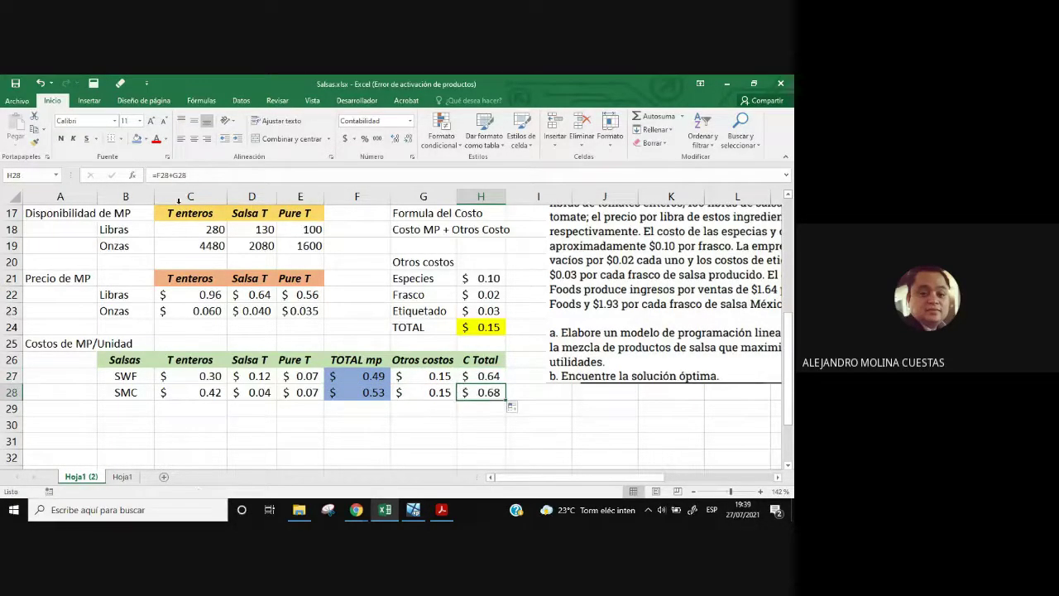
{"action": "left_click", "coordinate": [174, 175]}
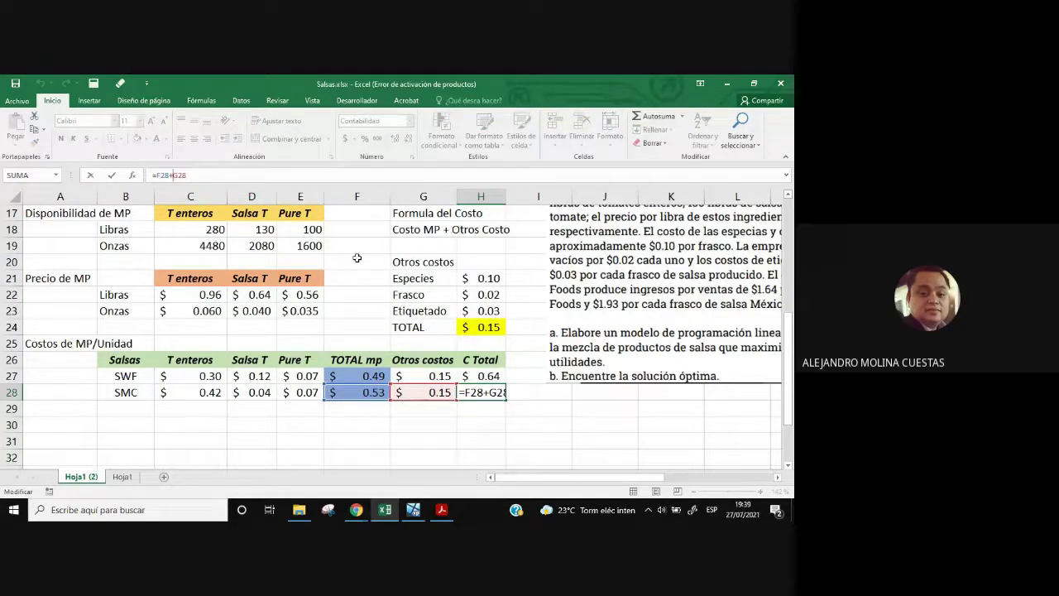
{"action": "key", "text": "Return"}
- Fill the C Total values in H27:H28 with yellow
{"action": "left_click_drag", "start_coordinate": [488, 377], "coordinate": [488, 392]}
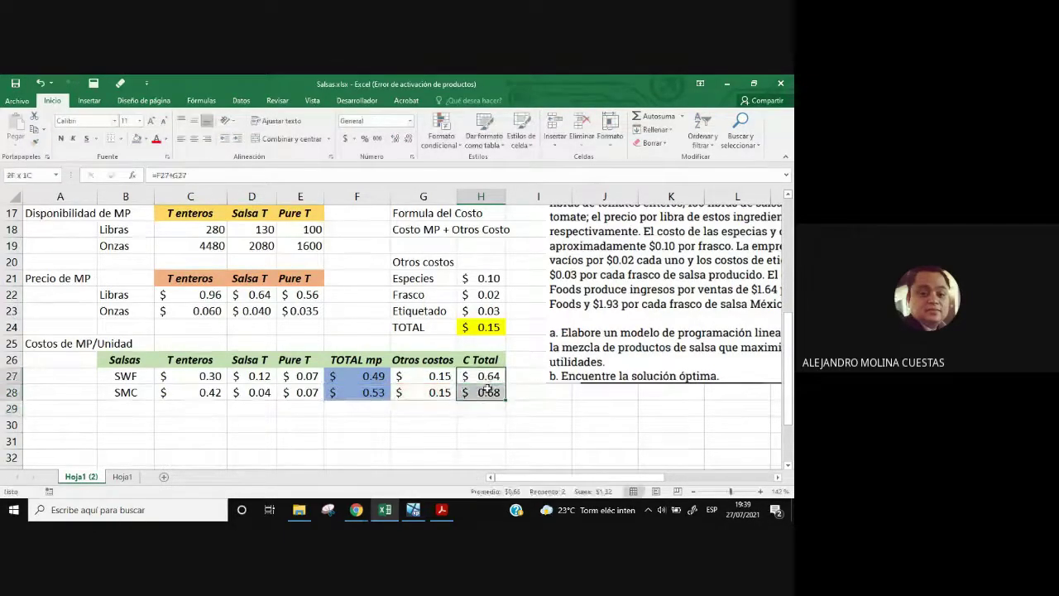
{"action": "left_click", "coordinate": [167, 140]}
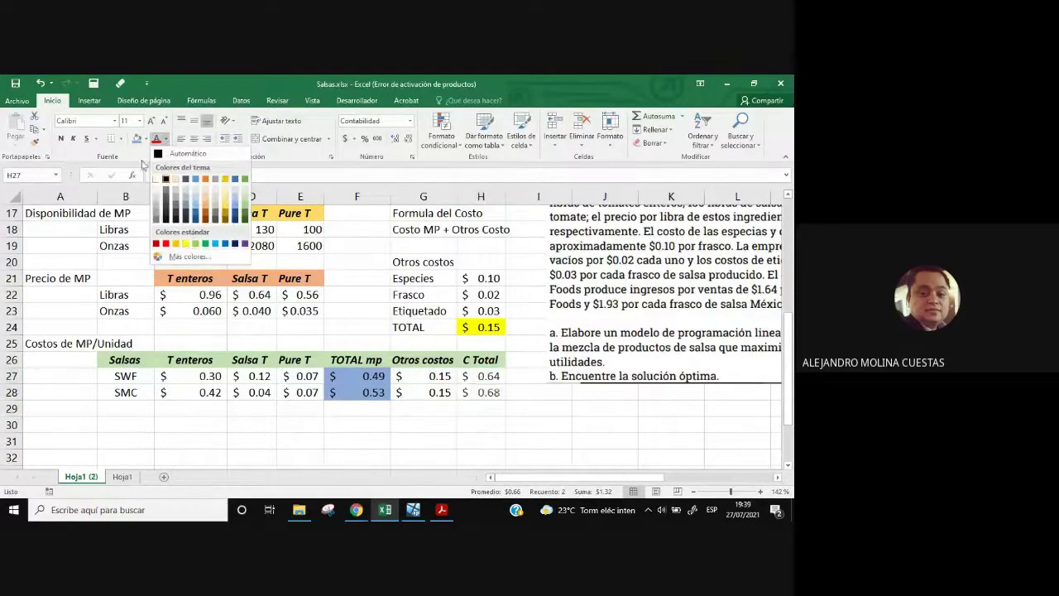
{"action": "left_click", "coordinate": [146, 151]}
{"action": "left_click", "coordinate": [146, 139]}
{"action": "left_click", "coordinate": [171, 230]}
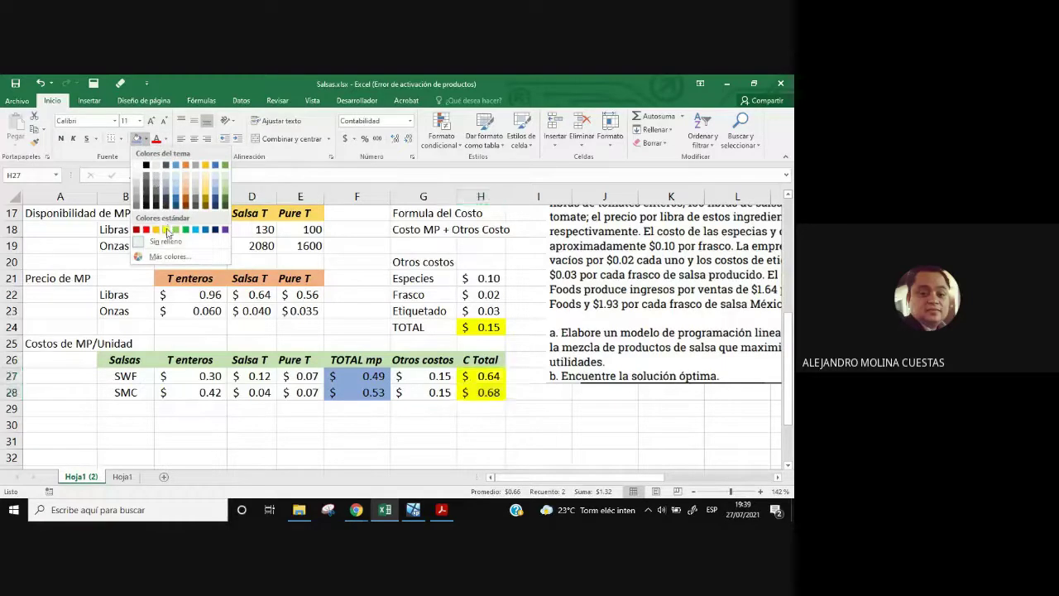
{"action": "left_click", "coordinate": [571, 429]}
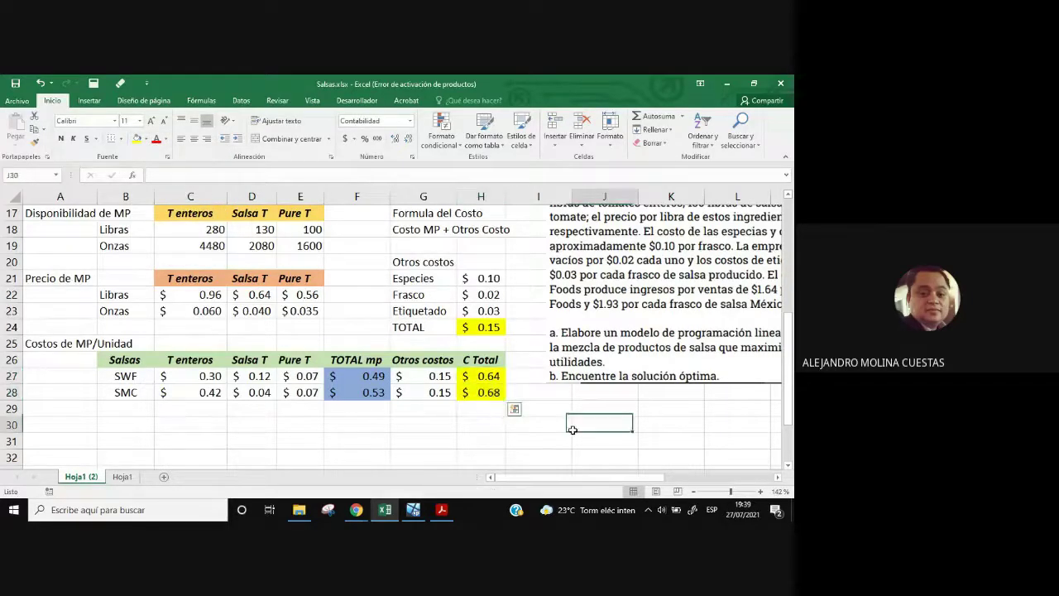
- Change the fill of the Otros costos total in H24 to light orange
{"action": "left_click", "coordinate": [486, 329]}
{"action": "left_click", "coordinate": [145, 139]}
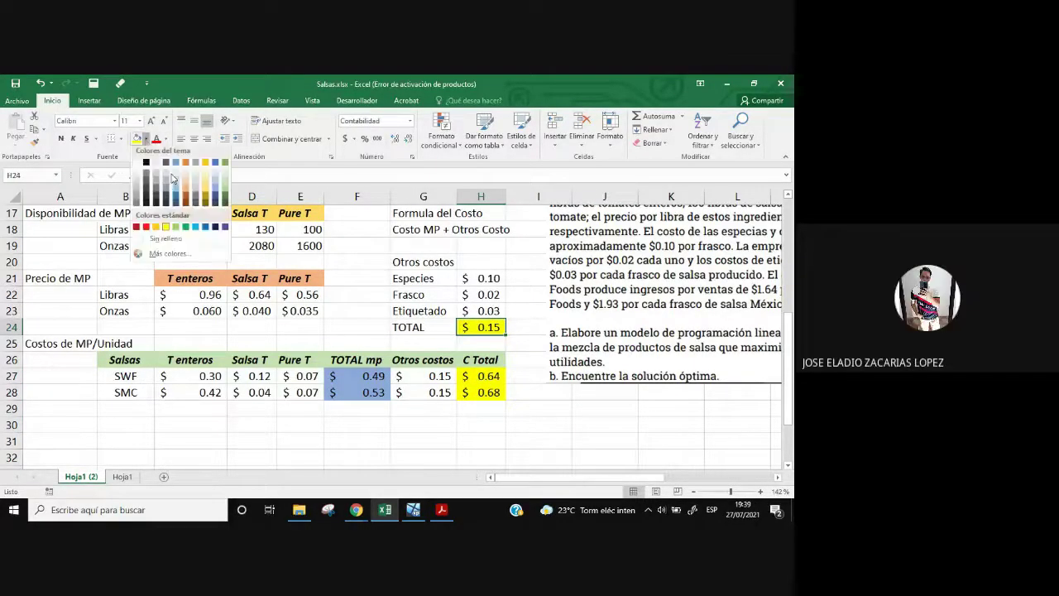
{"action": "left_click", "coordinate": [185, 193]}
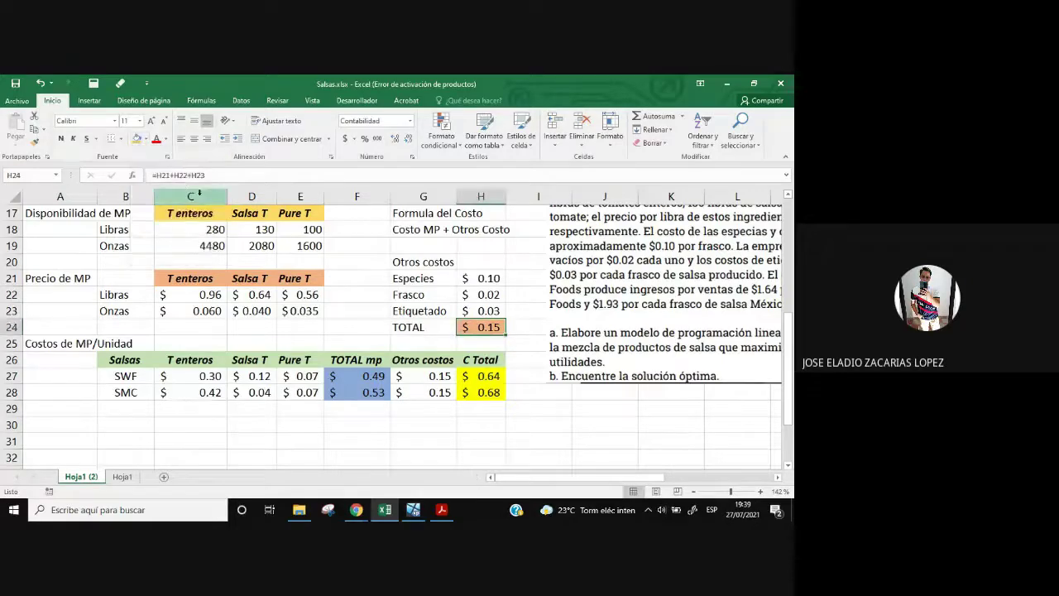
{"action": "left_click", "coordinate": [537, 407]}
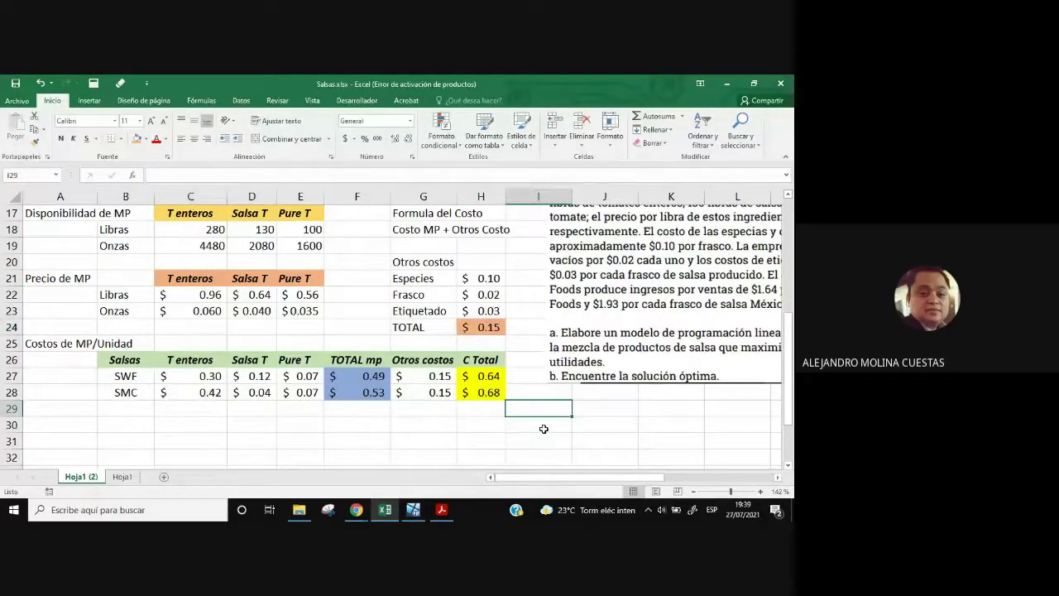
{"action": "scroll", "coordinate": [546, 424], "scroll_direction": "up", "scroll_amount": 3}
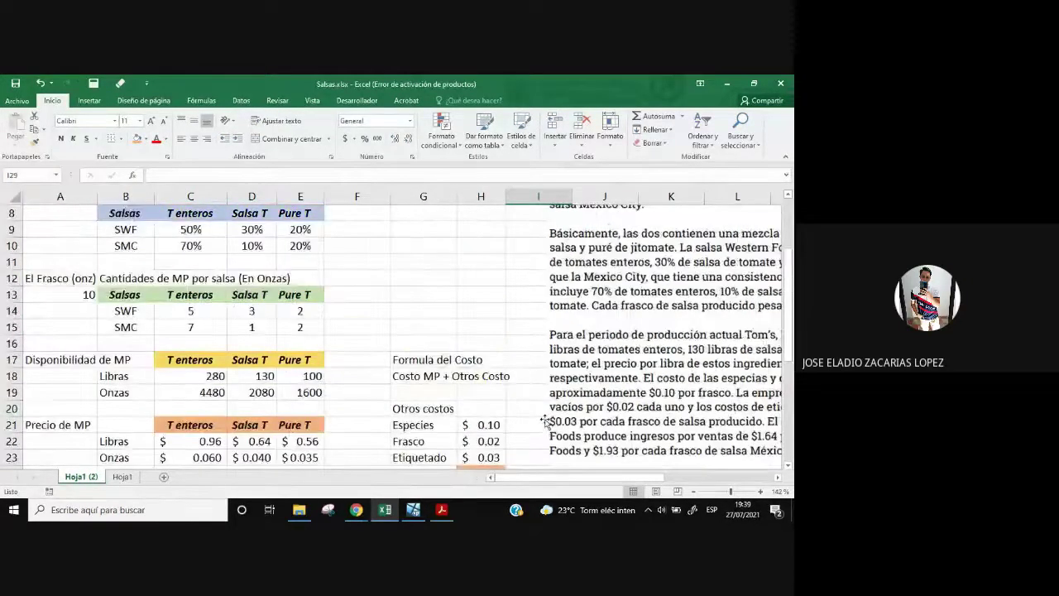
- Review the TOTAL mp formulas in F27:F28 against the cost formula text in G18
{"action": "scroll", "coordinate": [545, 424], "scroll_direction": "up", "scroll_amount": 3}
{"action": "scroll", "coordinate": [546, 418], "scroll_direction": "down", "scroll_amount": 3}
{"action": "scroll", "coordinate": [545, 418], "scroll_direction": "down", "scroll_amount": 2}
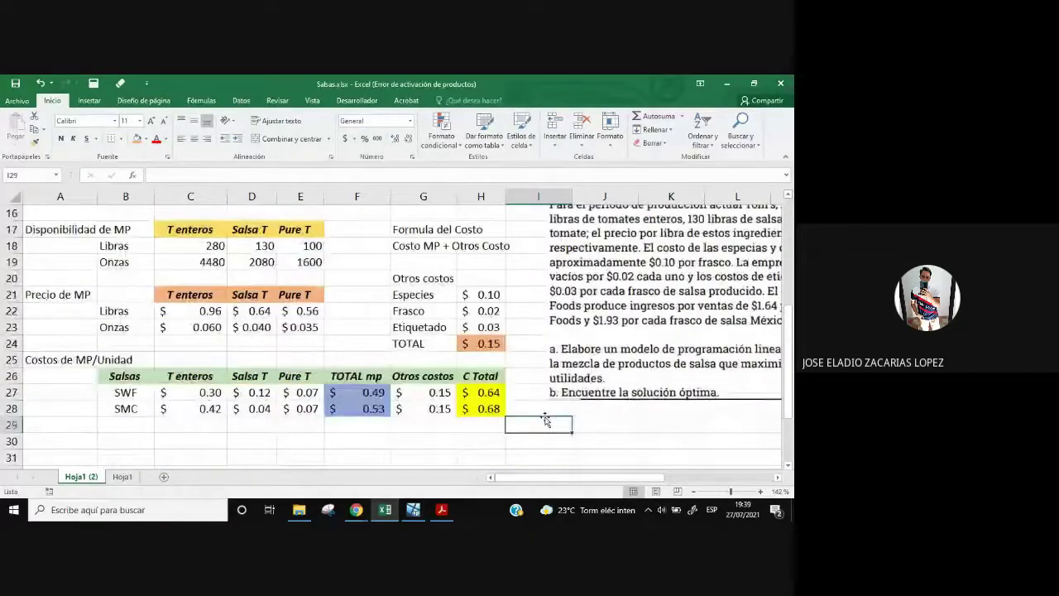
{"action": "left_click", "coordinate": [487, 394]}
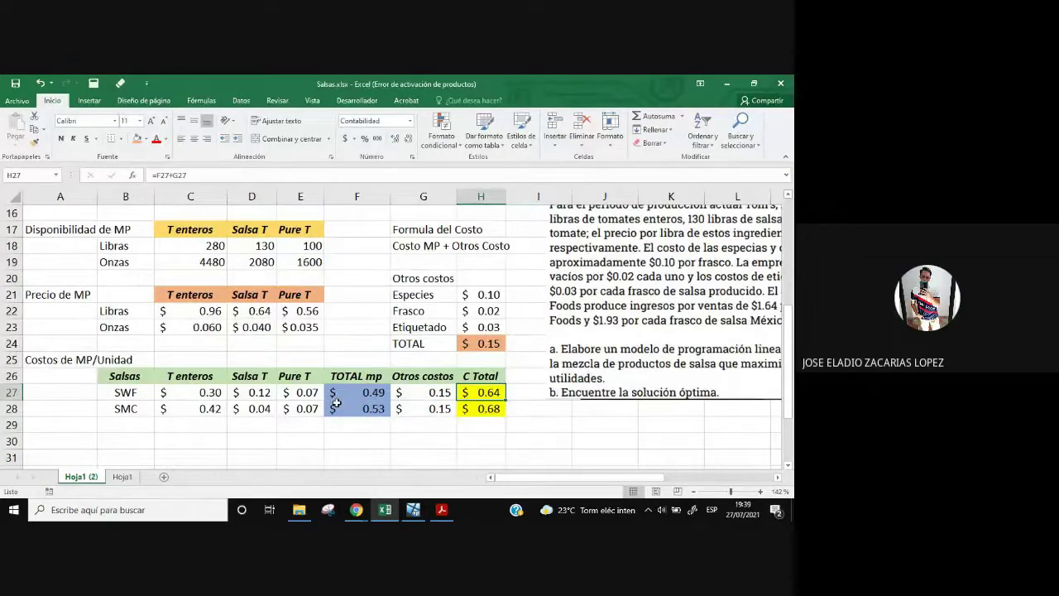
{"action": "left_click_drag", "start_coordinate": [335, 403], "coordinate": [340, 407]}
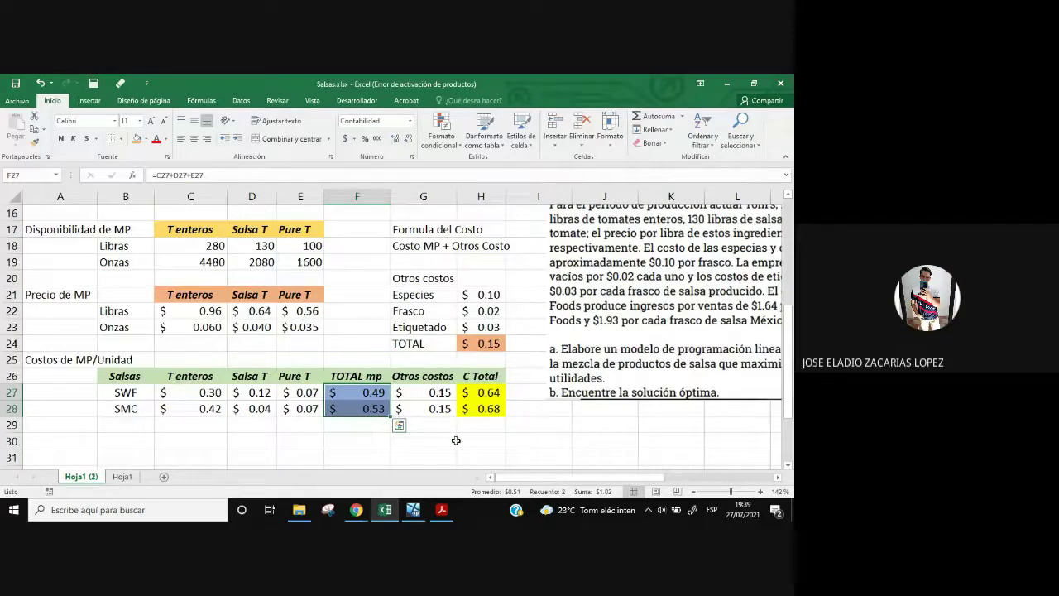
{"action": "left_click", "coordinate": [366, 391]}
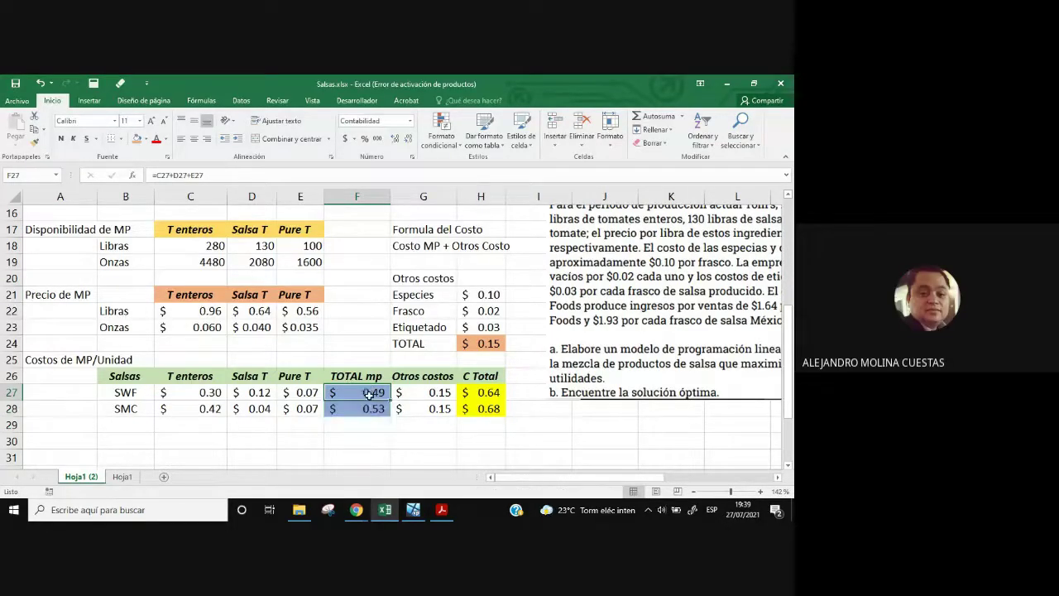
{"action": "left_click", "coordinate": [365, 413]}
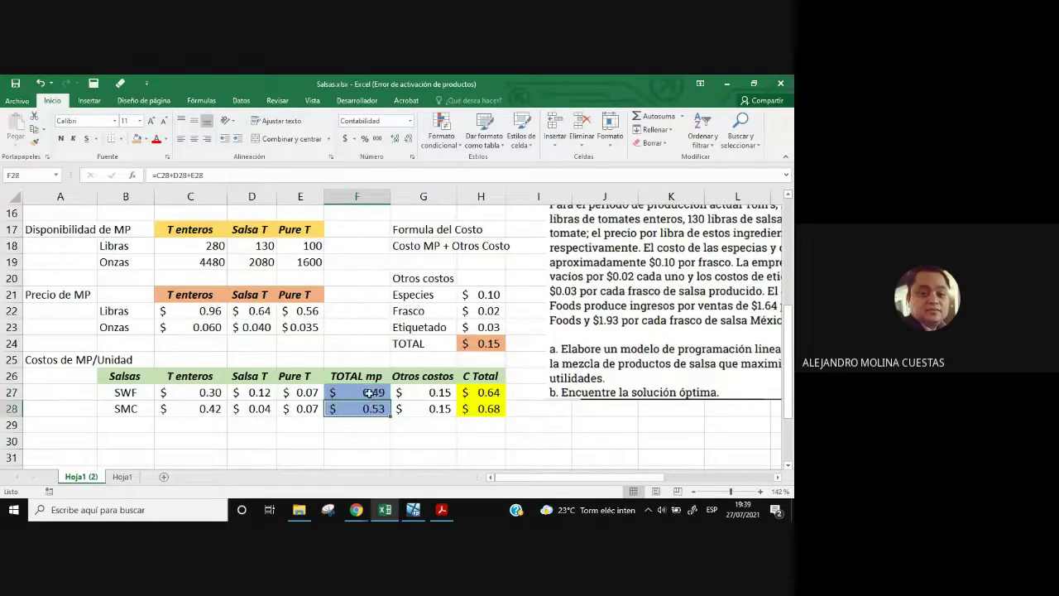
{"action": "left_click", "coordinate": [418, 248]}
{"action": "left_click_drag", "start_coordinate": [457, 248], "coordinate": [517, 247]}
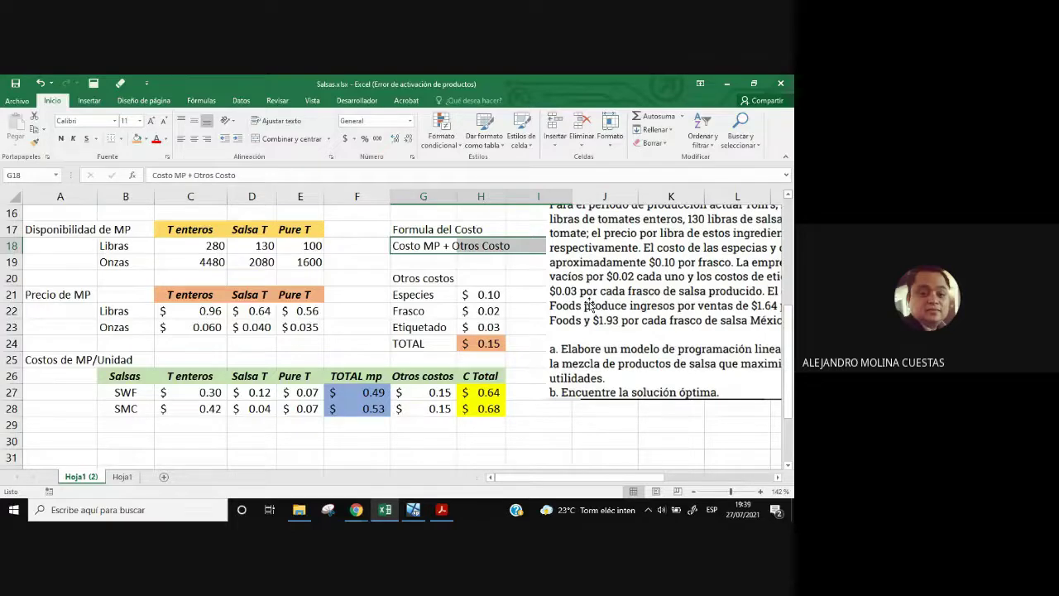
{"action": "left_click", "coordinate": [478, 255]}
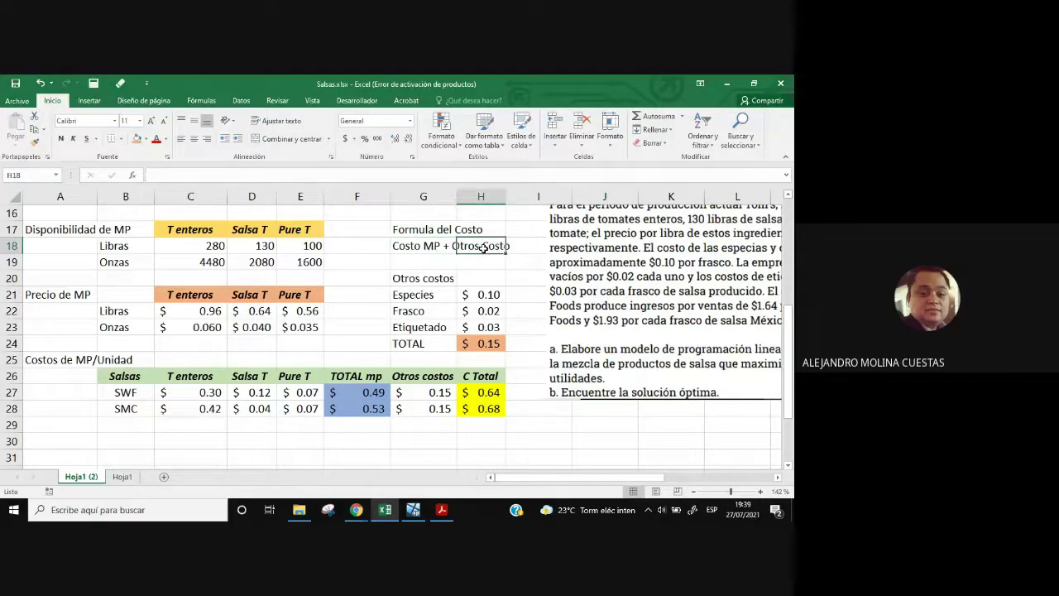
{"action": "left_click", "coordinate": [421, 246]}
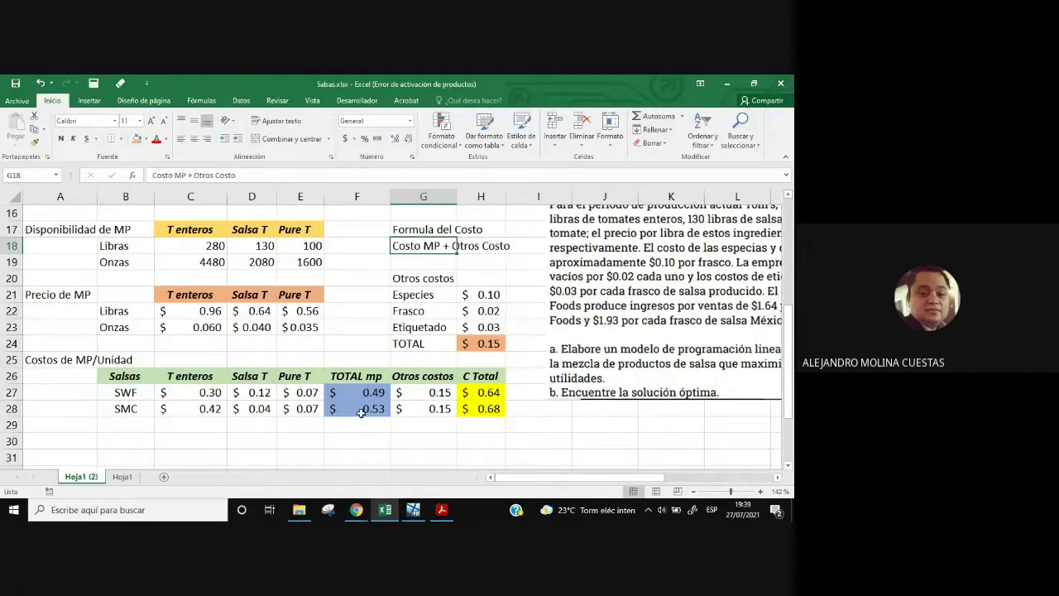
{"action": "left_click_drag", "start_coordinate": [361, 389], "coordinate": [362, 410]}
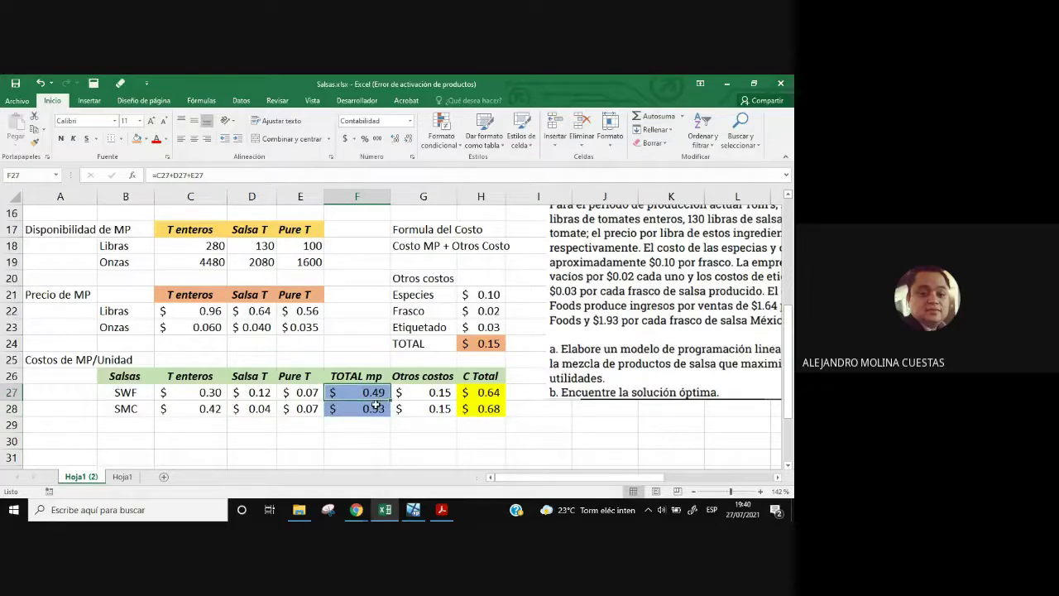
{"action": "left_click", "coordinate": [376, 409]}
- Examine the Especies, Frasco and Etiquetado costs, their total in H24, and the Otros costos cells in G27:G28
{"action": "left_click", "coordinate": [437, 375]}
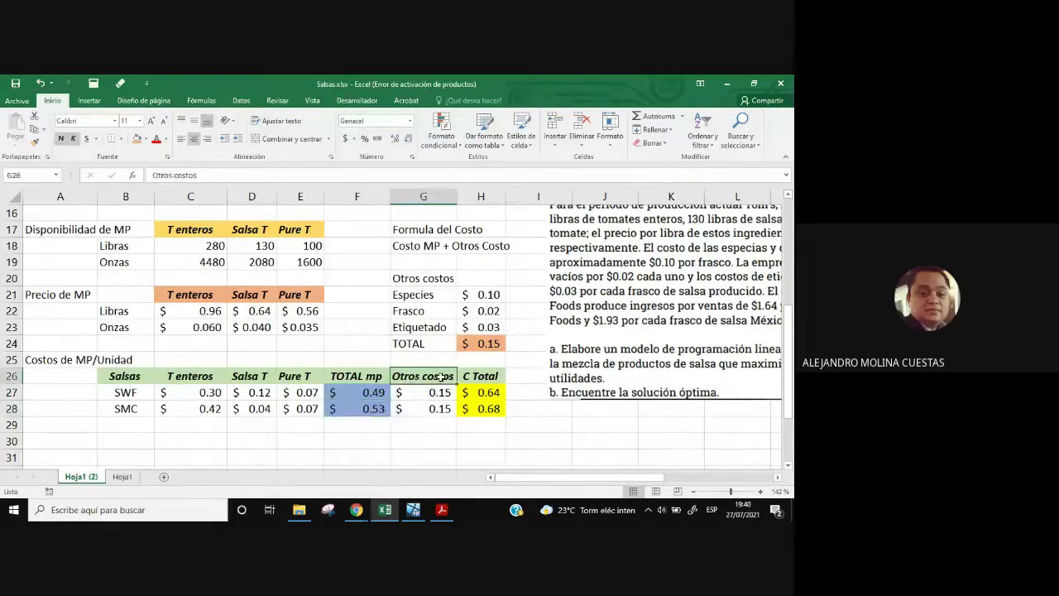
{"action": "left_click", "coordinate": [491, 300]}
{"action": "left_click_drag", "start_coordinate": [493, 303], "coordinate": [488, 331]}
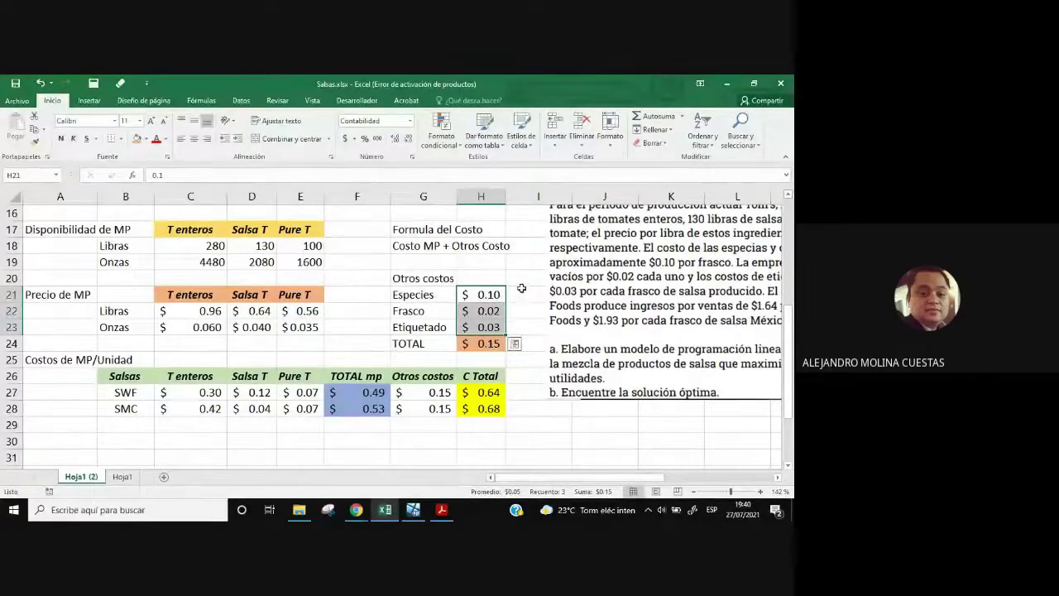
{"action": "left_click", "coordinate": [425, 295]}
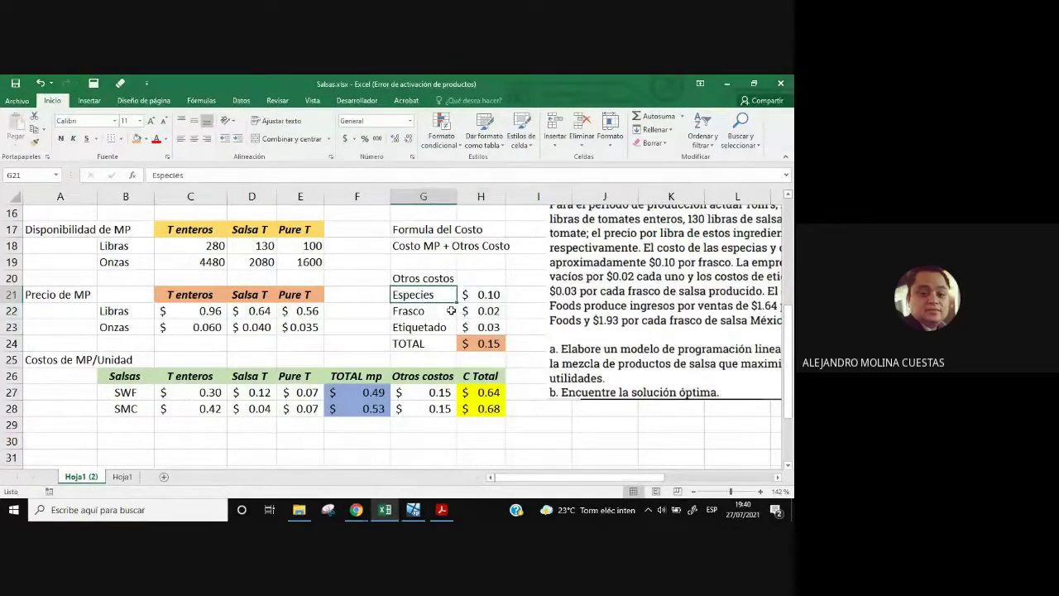
{"action": "left_click", "coordinate": [492, 311]}
{"action": "left_click", "coordinate": [422, 313]}
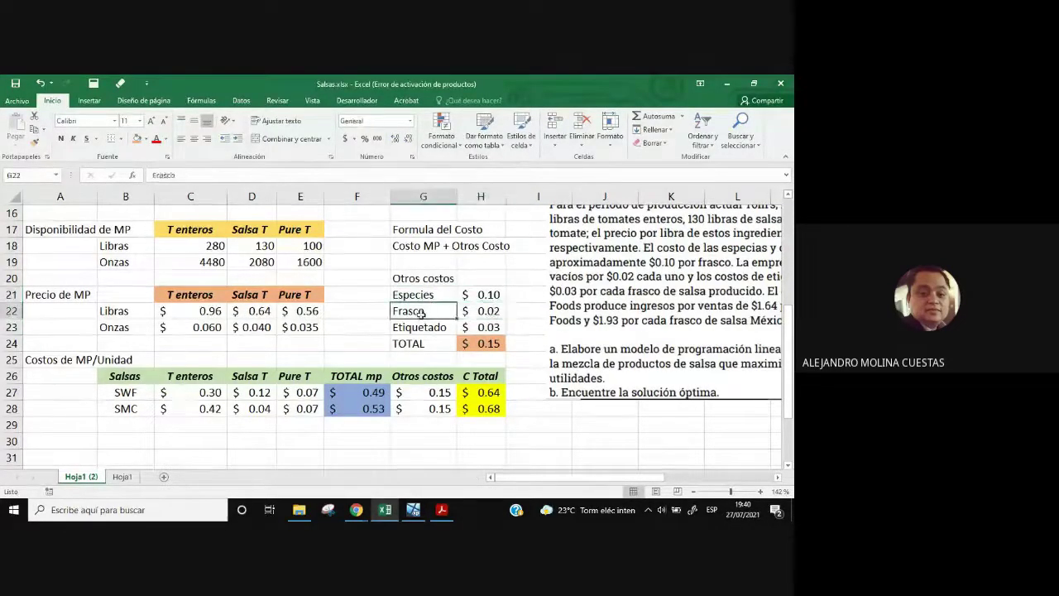
{"action": "left_click", "coordinate": [490, 327]}
{"action": "left_click", "coordinate": [420, 327]}
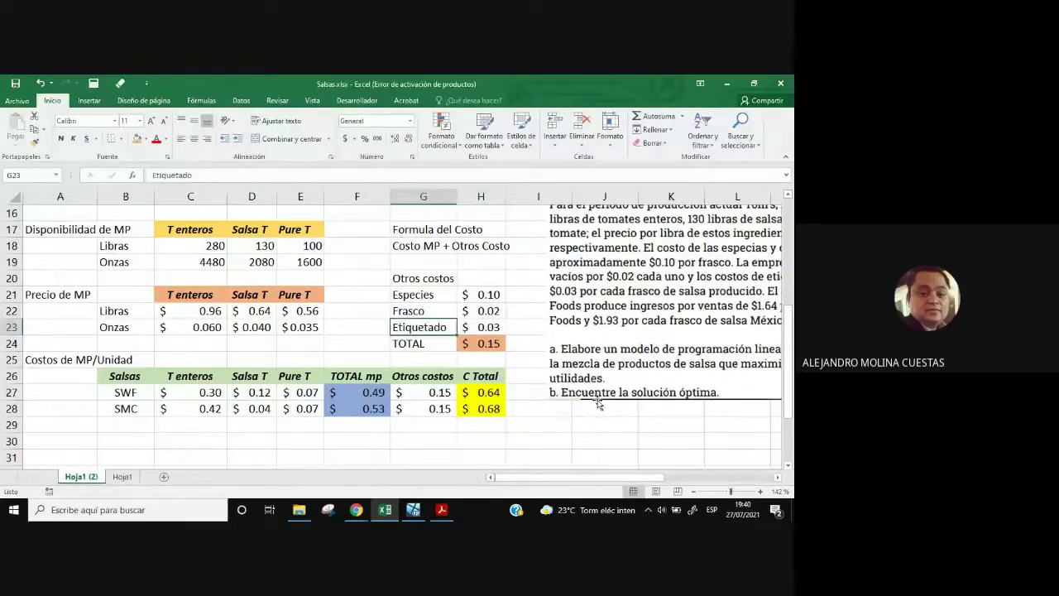
{"action": "left_click", "coordinate": [488, 345]}
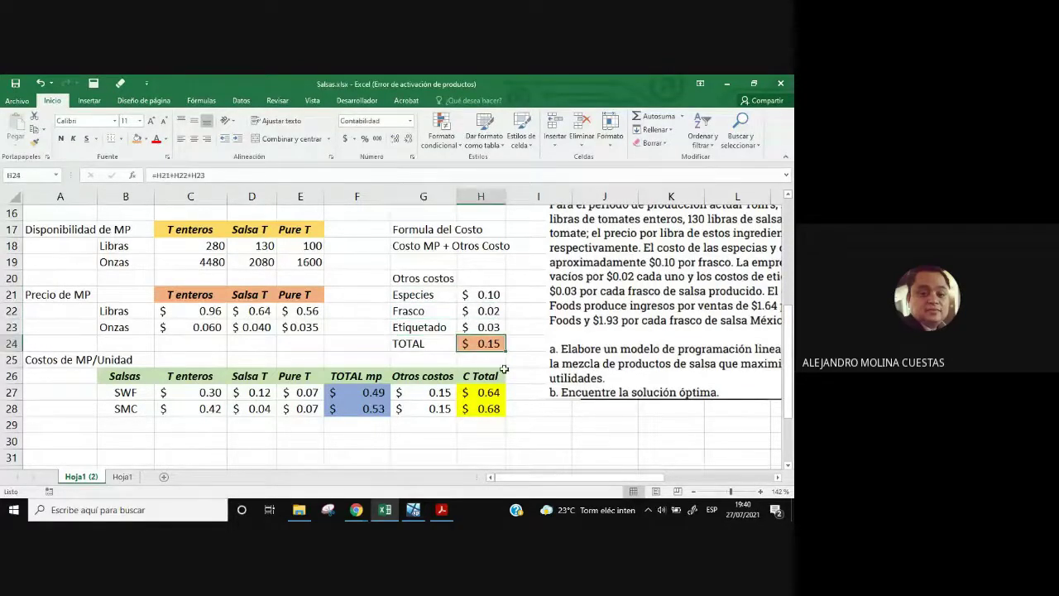
{"action": "key", "text": "F2"}
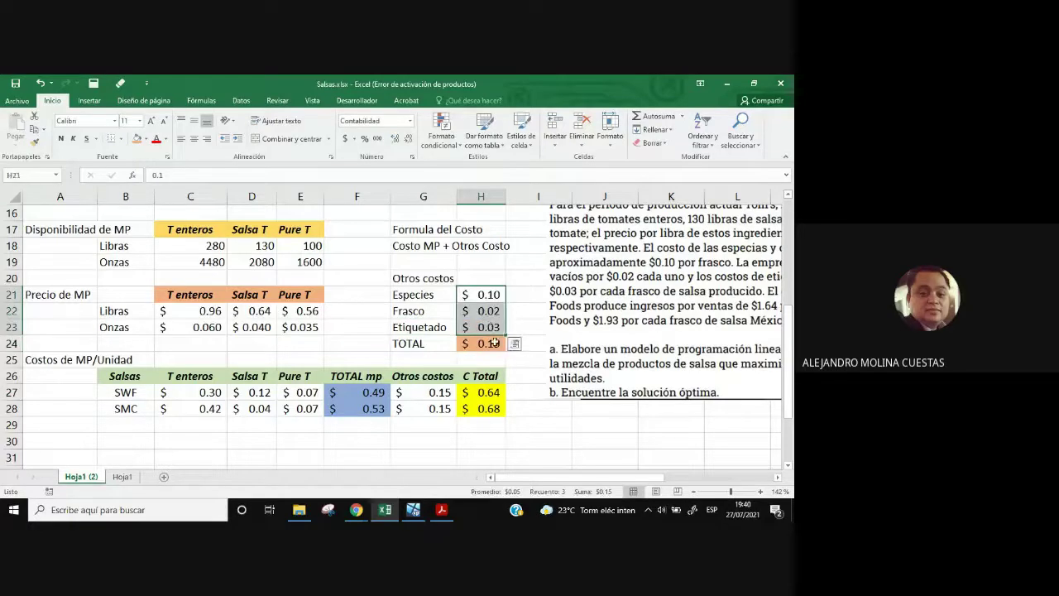
{"action": "key", "text": "Escape"}
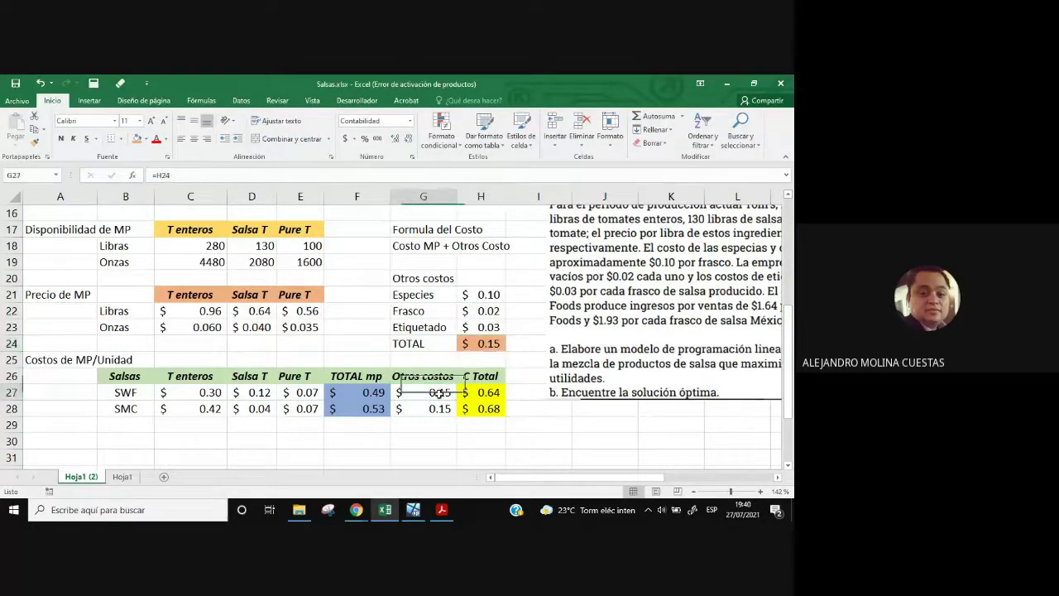
{"action": "left_click", "coordinate": [451, 407]}
{"action": "left_click", "coordinate": [486, 344]}
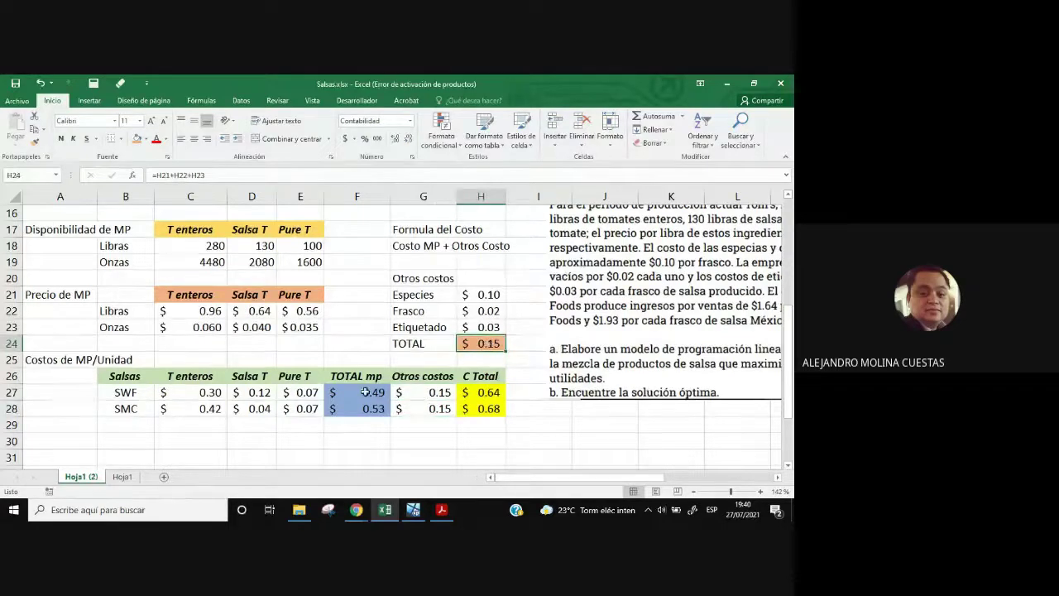
- Check how TOTAL mp and Otros costos make up the C Total for SWF and SMC in H27:H28
{"action": "left_click_drag", "start_coordinate": [356, 393], "coordinate": [482, 408]}
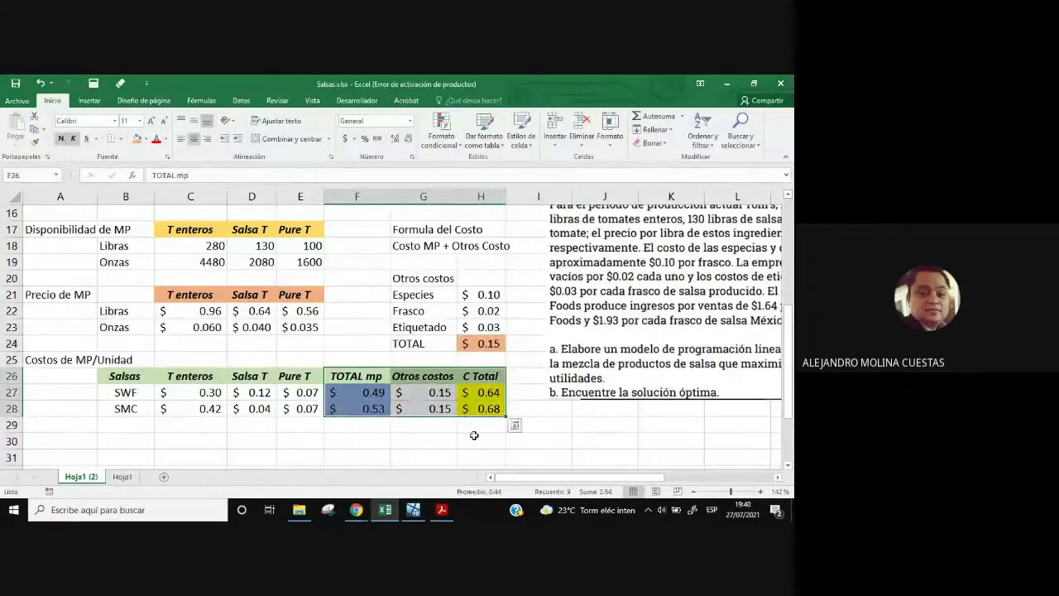
{"action": "left_click", "coordinate": [476, 439]}
{"action": "left_click", "coordinate": [486, 393]}
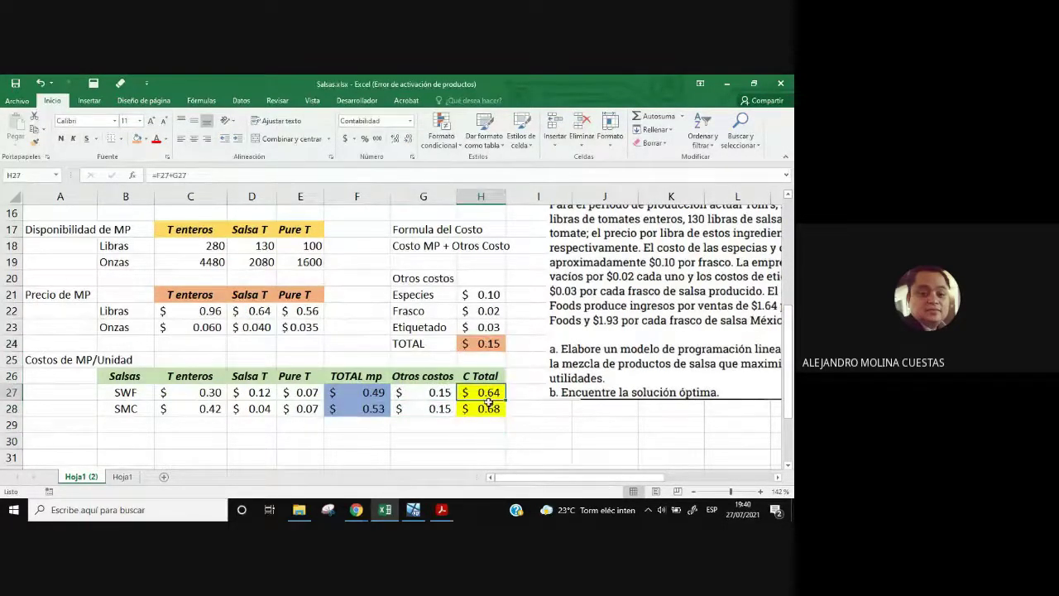
{"action": "left_click", "coordinate": [371, 392]}
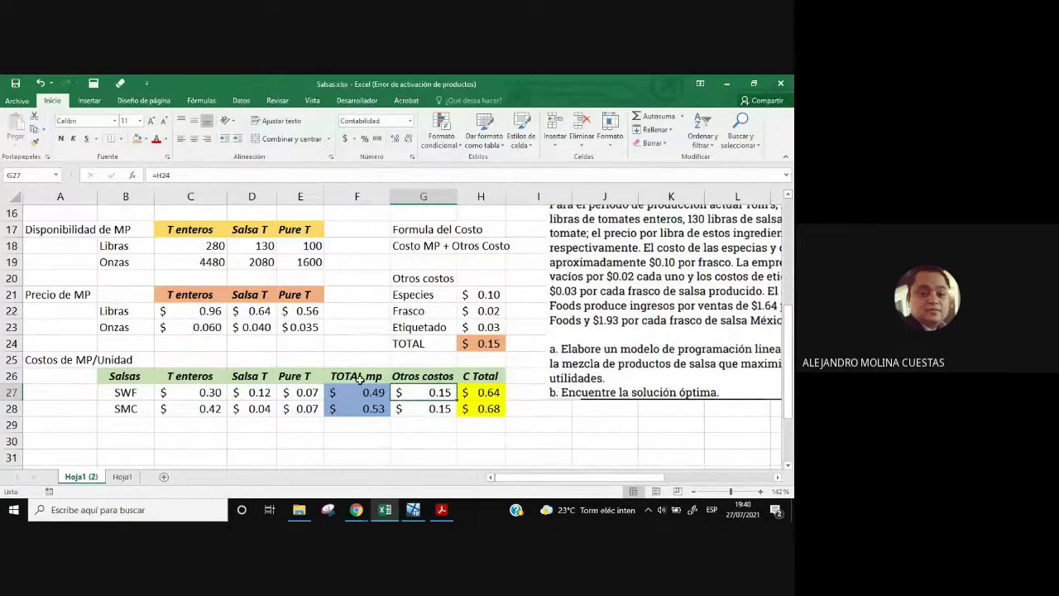
{"action": "left_click", "coordinate": [358, 377]}
{"action": "left_click", "coordinate": [415, 376]}
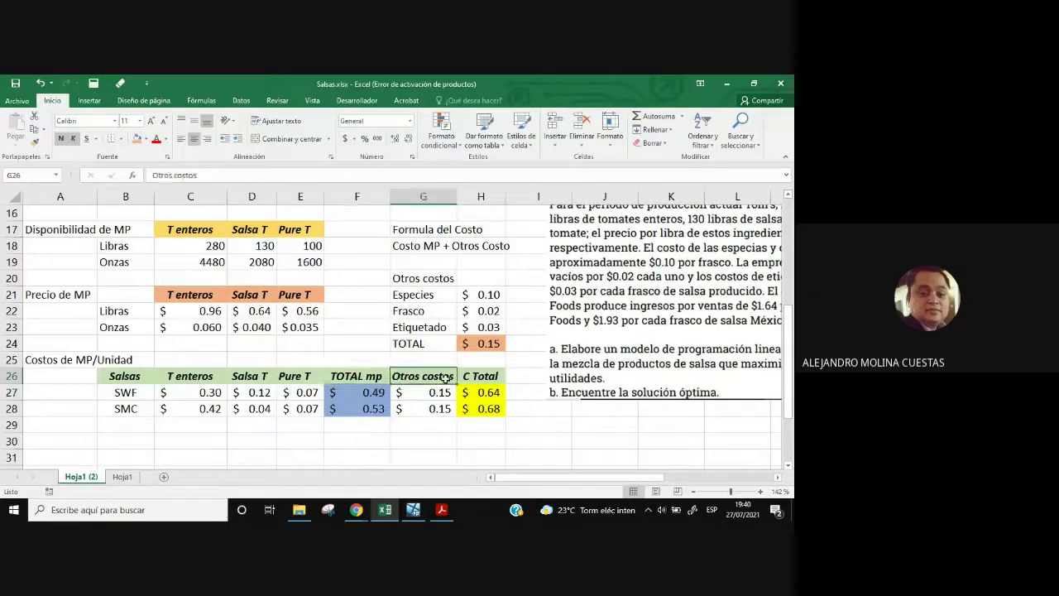
{"action": "left_click_drag", "start_coordinate": [417, 247], "coordinate": [494, 246]}
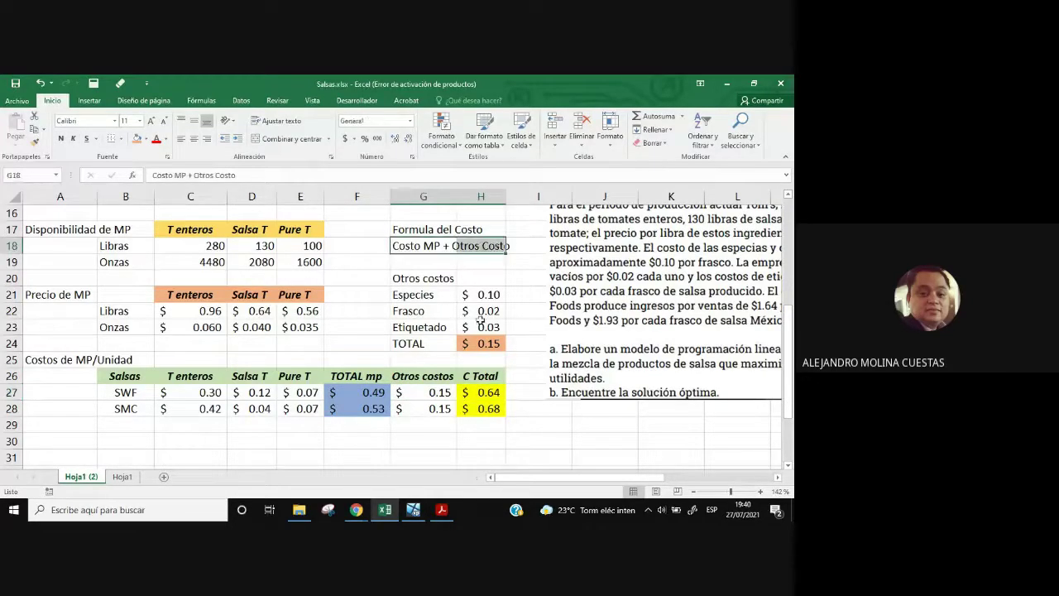
{"action": "left_click", "coordinate": [367, 392]}
{"action": "left_click", "coordinate": [492, 394]}
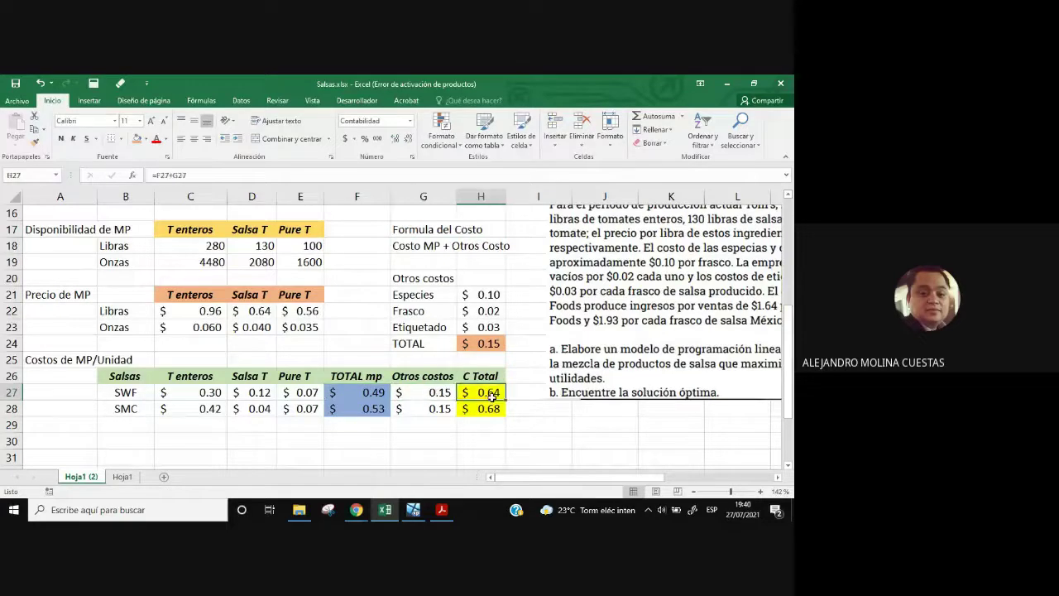
{"action": "left_click_drag", "start_coordinate": [357, 408], "coordinate": [426, 410]}
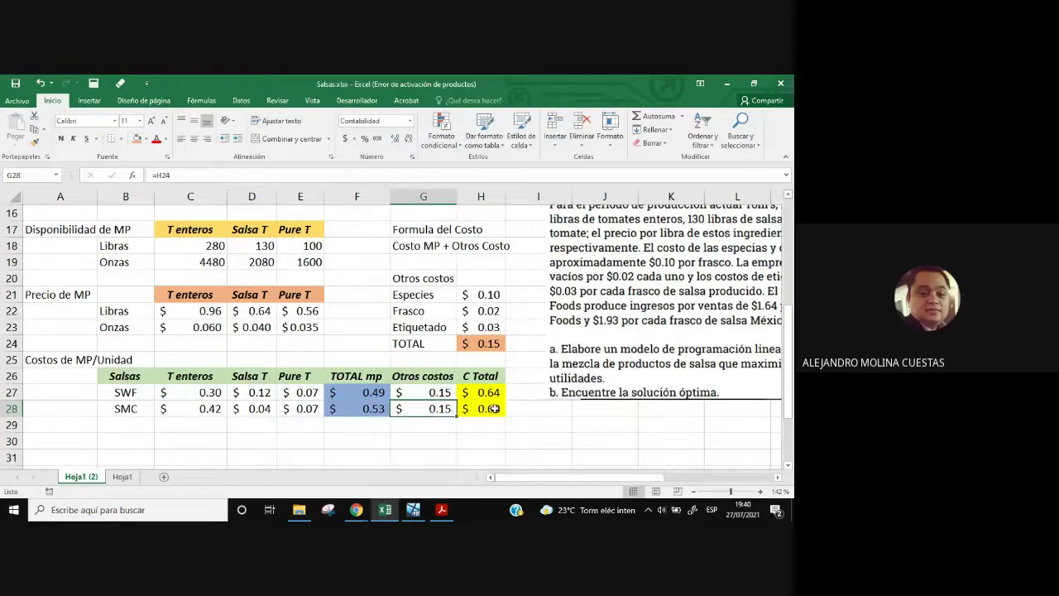
{"action": "left_click", "coordinate": [481, 408]}
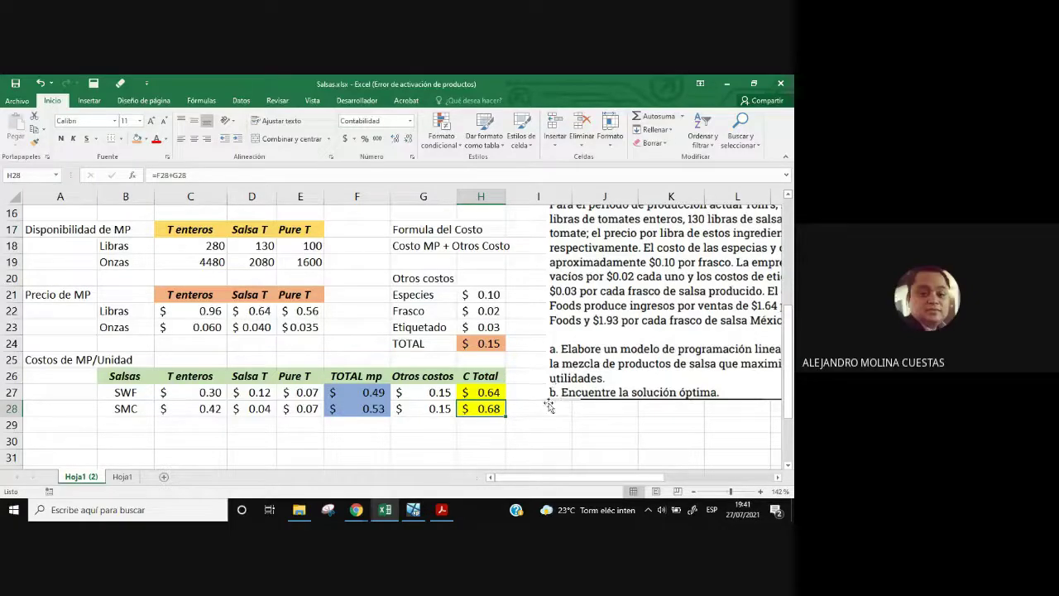
{"action": "left_click_drag", "start_coordinate": [489, 391], "coordinate": [488, 407]}
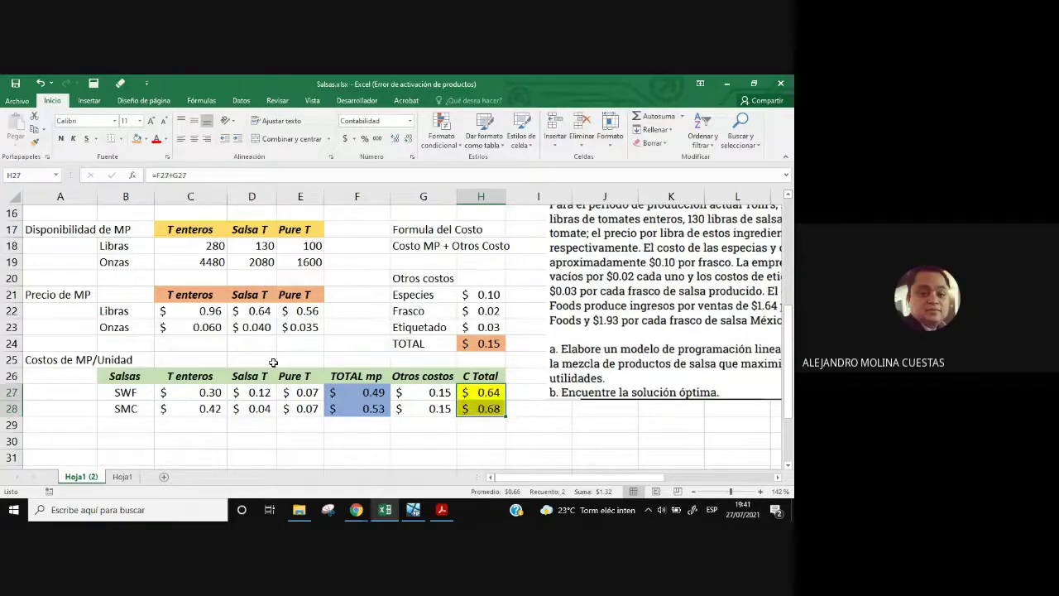
- Examine the utility formula U = P - C in B5 alongside the problem's sales prices and the C Total values in H27:H28
{"action": "scroll", "coordinate": [138, 330], "scroll_direction": "up", "scroll_amount": 5}
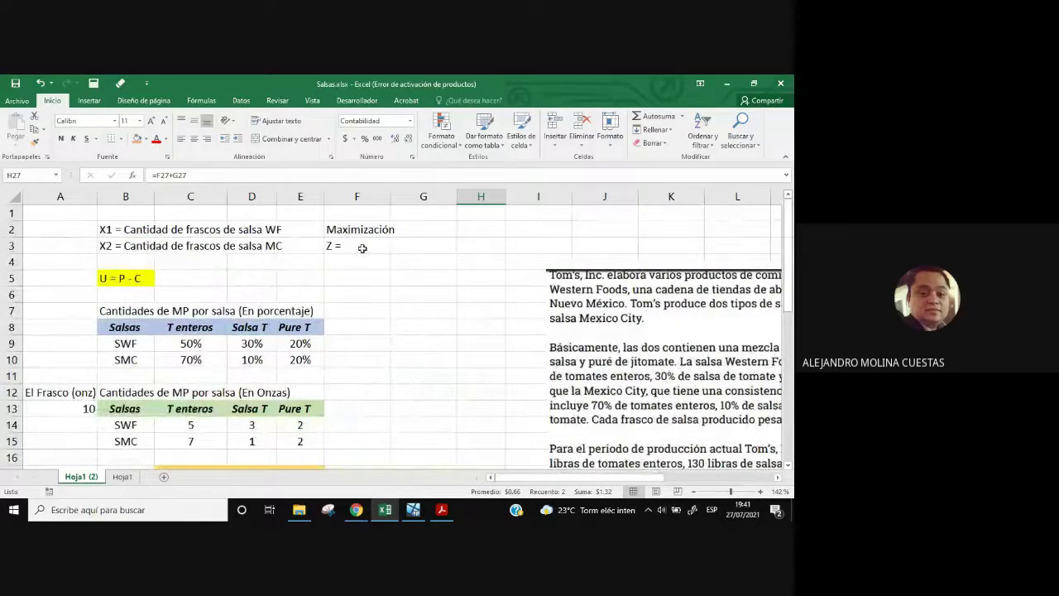
{"action": "left_click", "coordinate": [107, 280]}
{"action": "left_click_drag", "start_coordinate": [104, 278], "coordinate": [108, 279]}
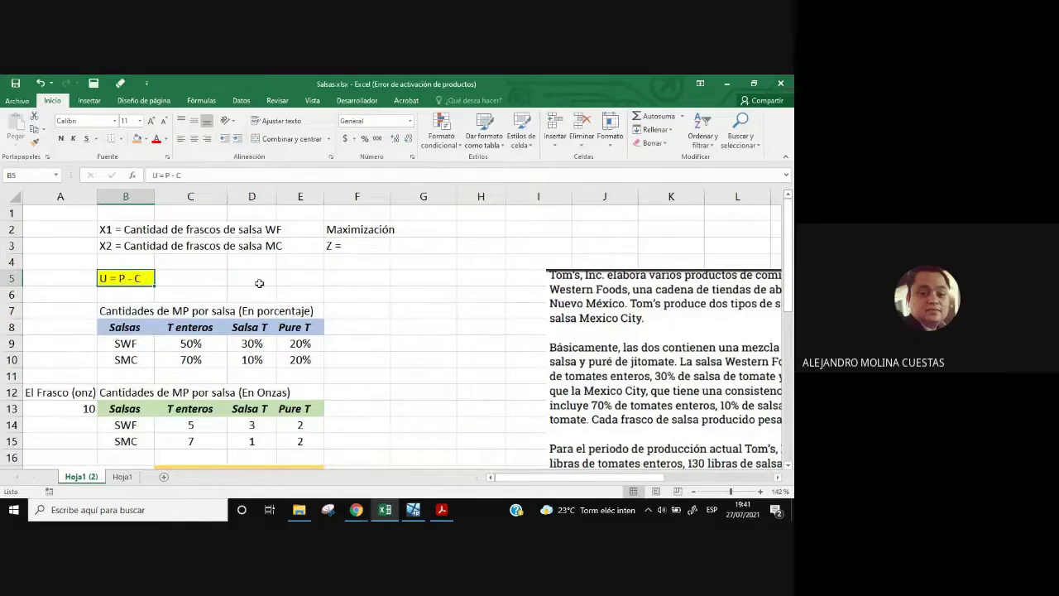
{"action": "scroll", "coordinate": [576, 380], "scroll_direction": "down", "scroll_amount": 3}
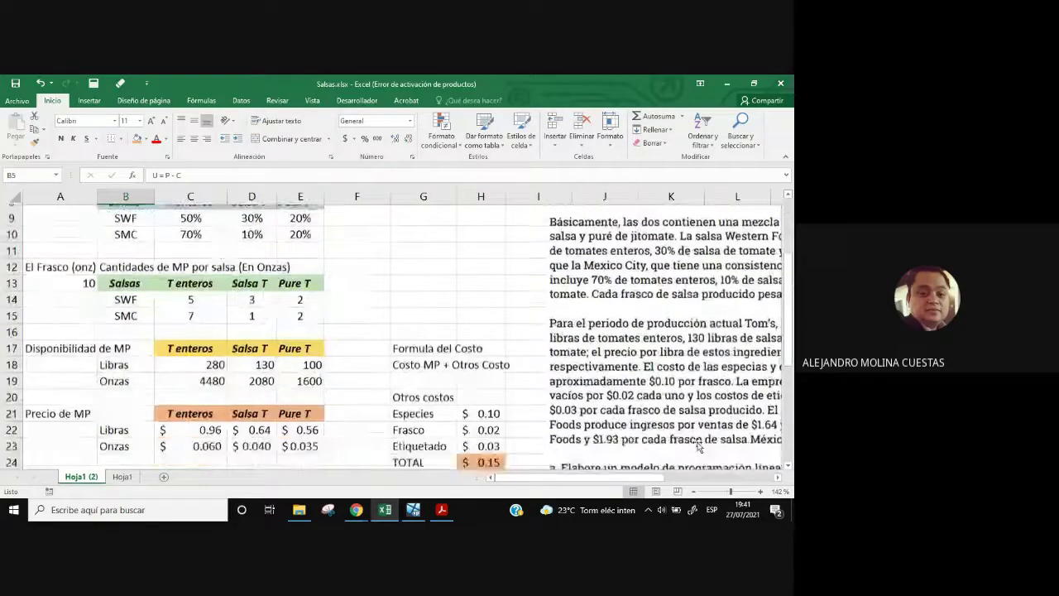
{"action": "scroll", "coordinate": [223, 333], "scroll_direction": "up", "scroll_amount": 3}
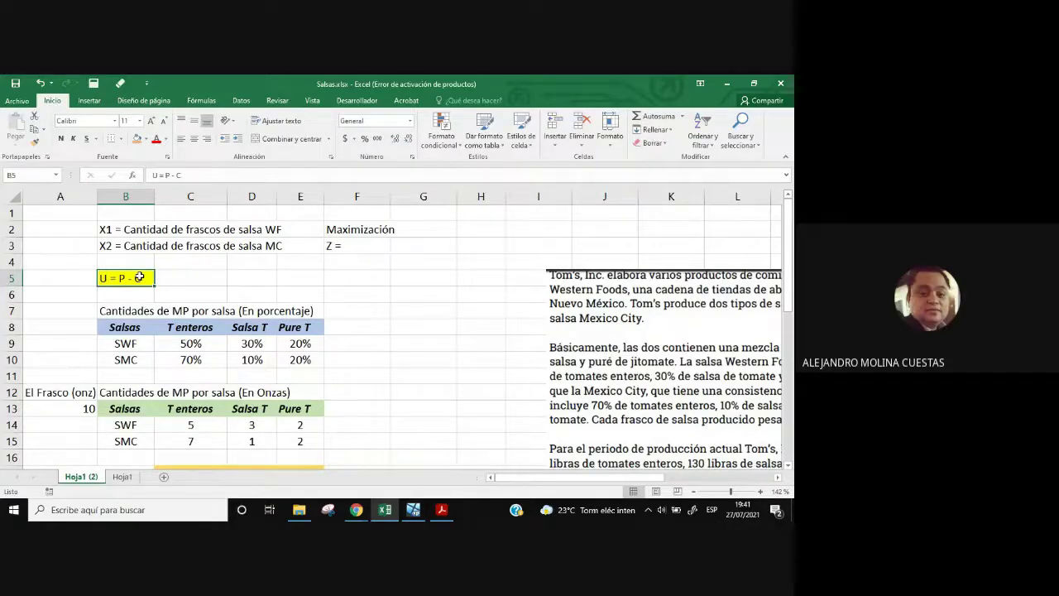
{"action": "scroll", "coordinate": [506, 408], "scroll_direction": "down", "scroll_amount": 4}
{"action": "scroll", "coordinate": [506, 407], "scroll_direction": "down", "scroll_amount": 2}
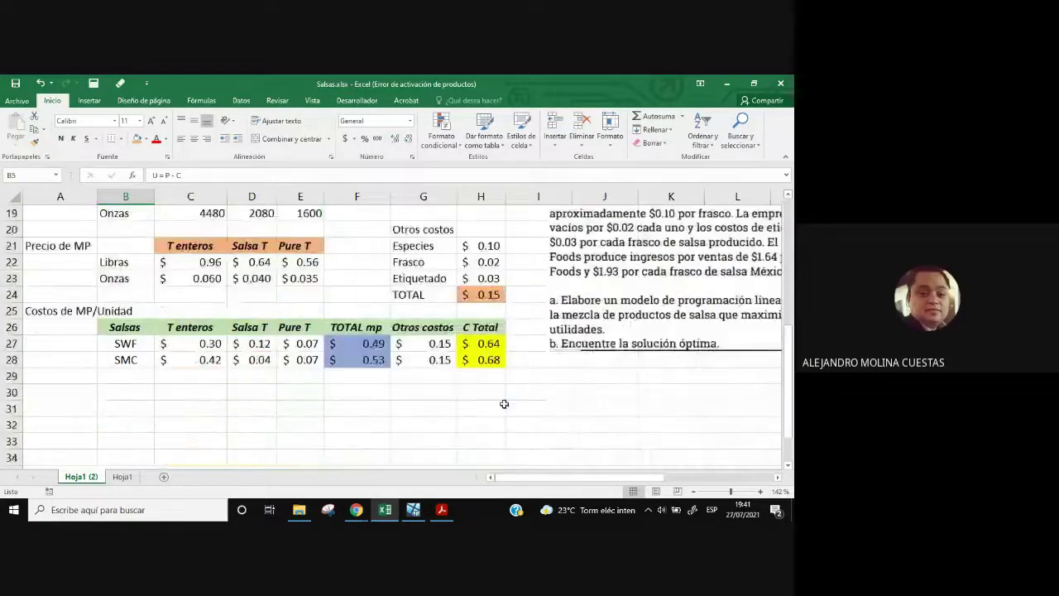
{"action": "left_click_drag", "start_coordinate": [484, 343], "coordinate": [487, 357]}
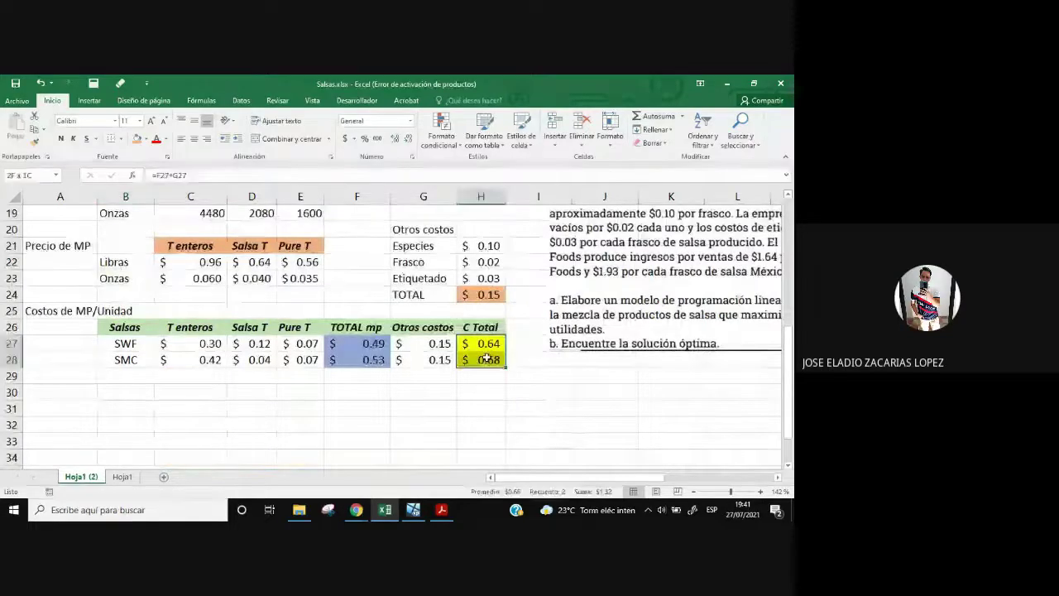
{"action": "scroll", "coordinate": [483, 389], "scroll_direction": "up", "scroll_amount": 6}
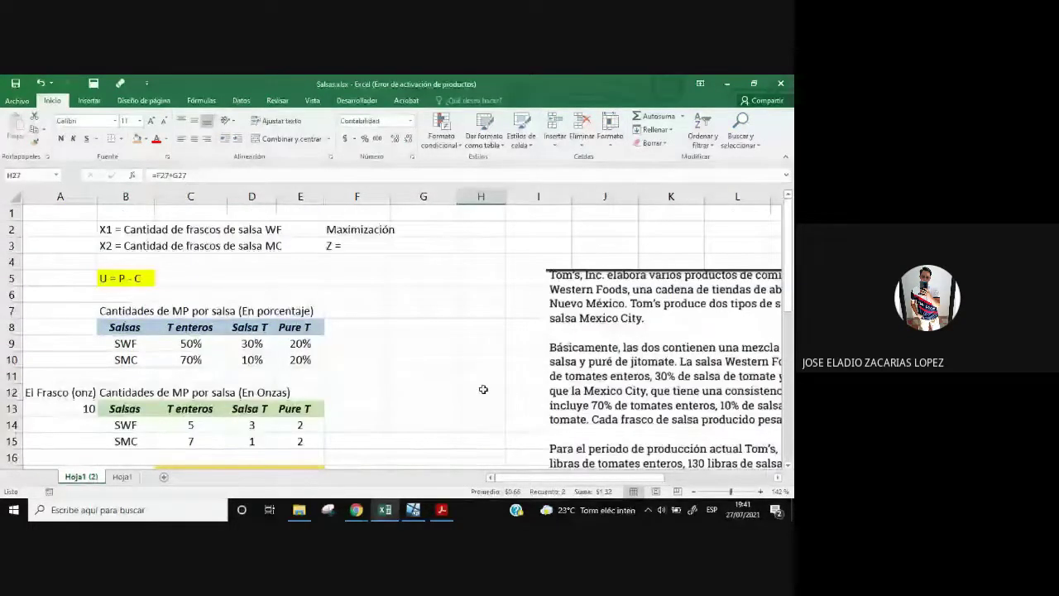
{"action": "scroll", "coordinate": [484, 389], "scroll_direction": "down", "scroll_amount": 4}
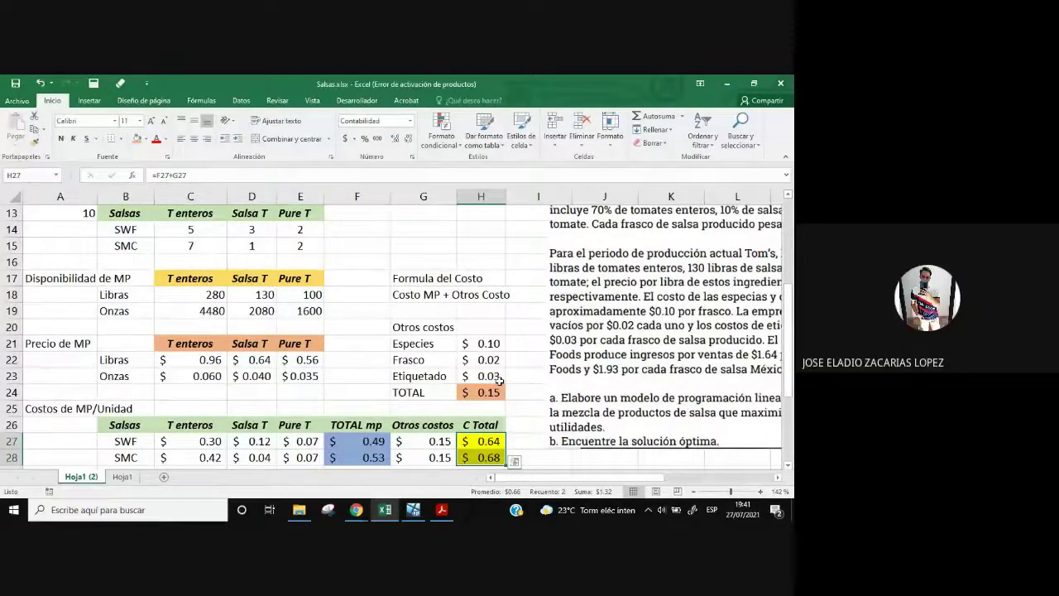
- Recheck the U = P - C formula against the income per jar in the problem text and the C Total cells
{"action": "scroll", "coordinate": [410, 386], "scroll_direction": "up", "scroll_amount": 2}
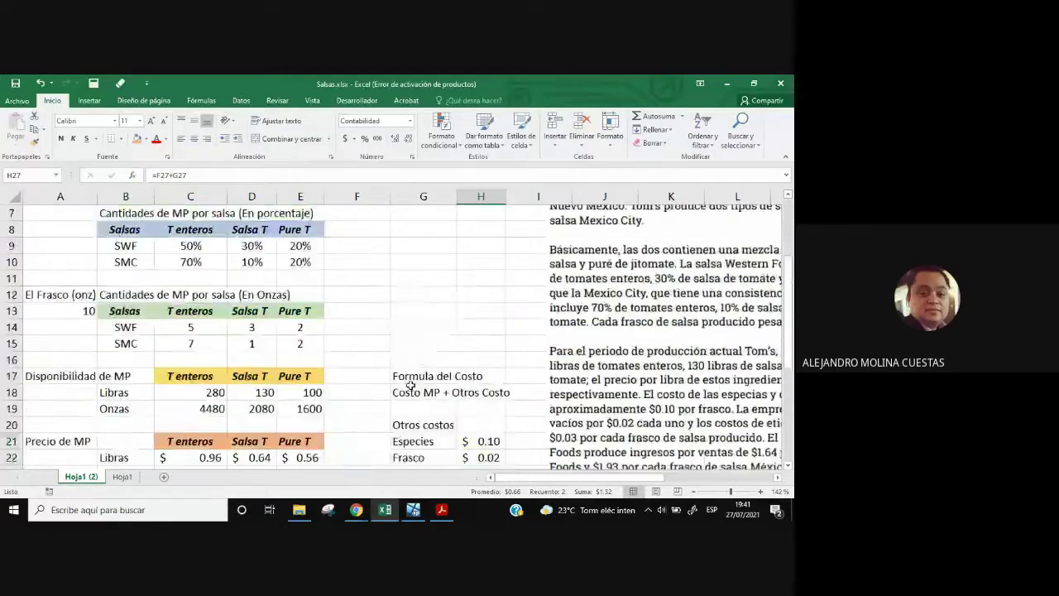
{"action": "scroll", "coordinate": [410, 386], "scroll_direction": "up", "scroll_amount": 2}
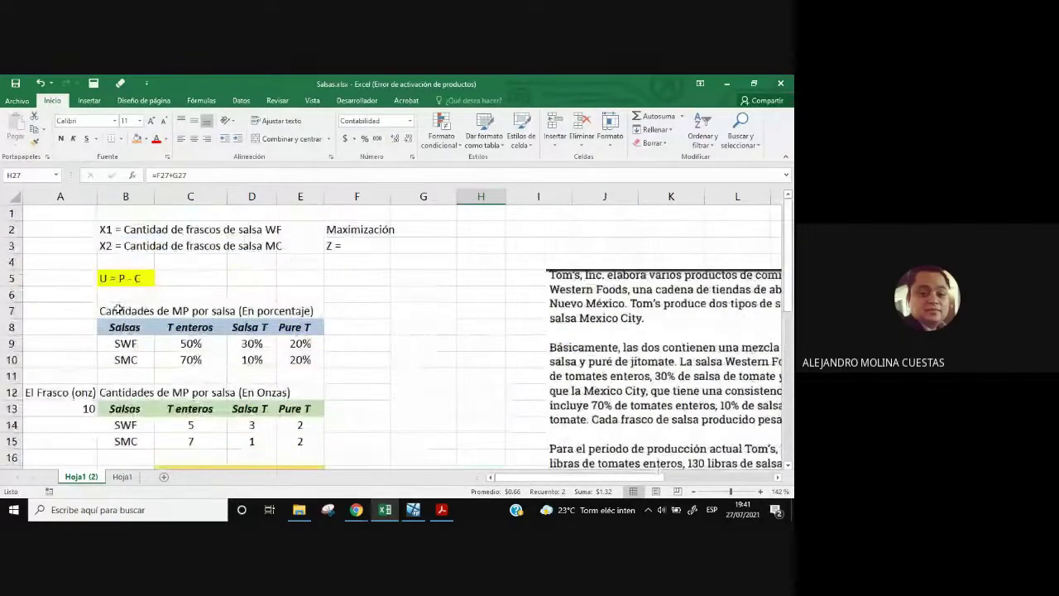
{"action": "scroll", "coordinate": [118, 308], "scroll_direction": "down", "scroll_amount": 3}
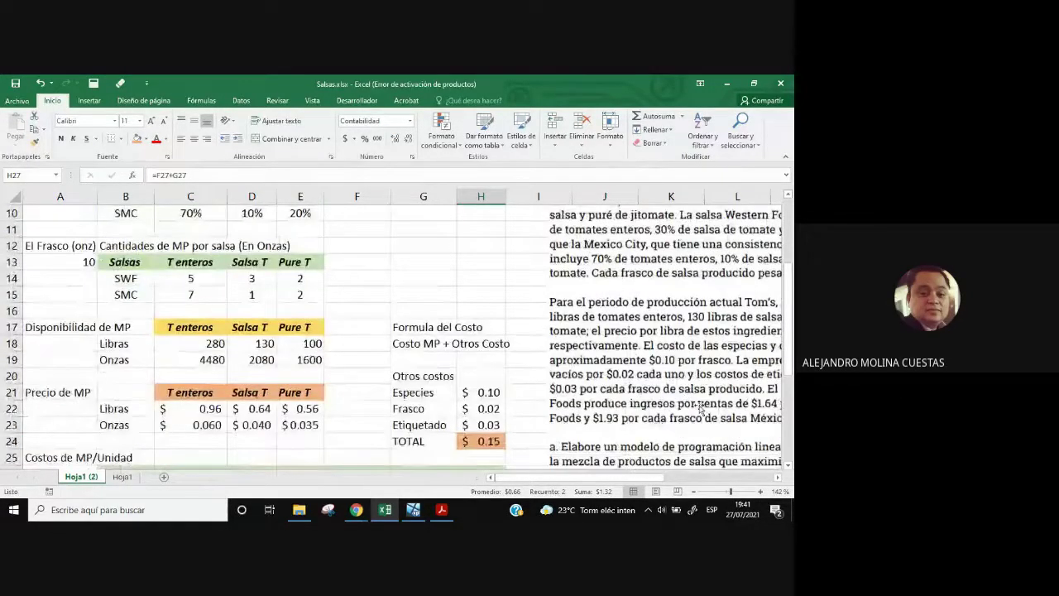
{"action": "scroll", "coordinate": [747, 408], "scroll_direction": "down", "scroll_amount": 1}
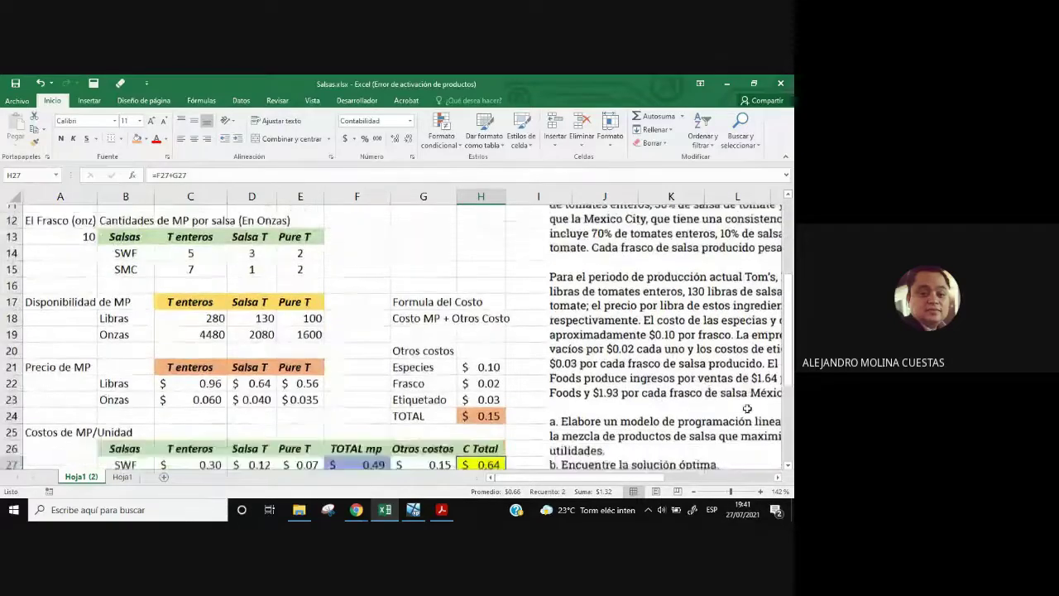
{"action": "scroll", "coordinate": [747, 407], "scroll_direction": "down", "scroll_amount": 2}
{"action": "scroll", "coordinate": [534, 381], "scroll_direction": "up", "scroll_amount": 5}
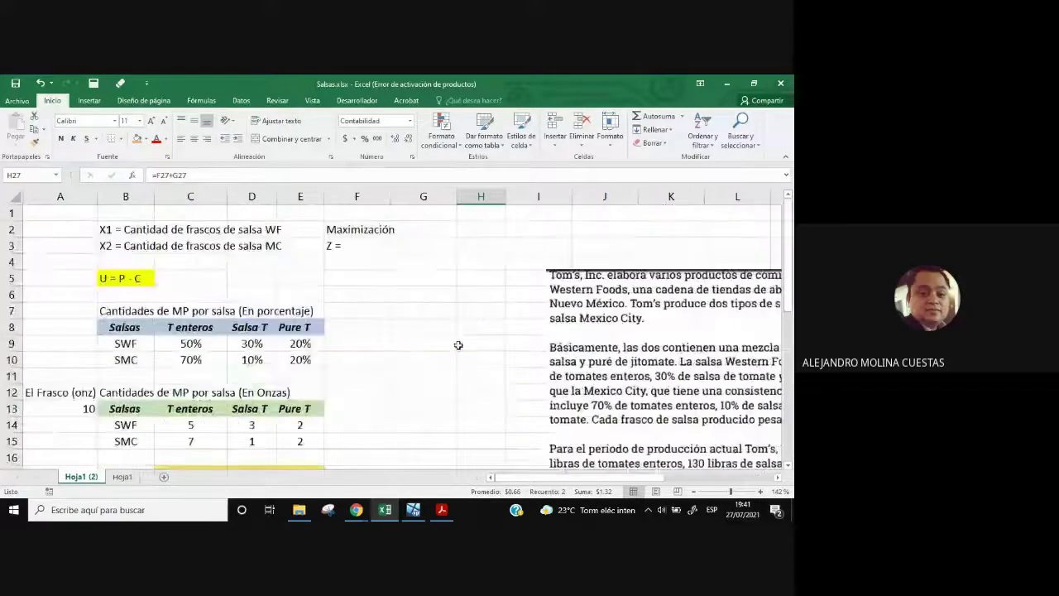
{"action": "scroll", "coordinate": [533, 381], "scroll_direction": "down", "scroll_amount": 3}
{"action": "scroll", "coordinate": [534, 381], "scroll_direction": "down", "scroll_amount": 2}
{"action": "left_click", "coordinate": [488, 395]}
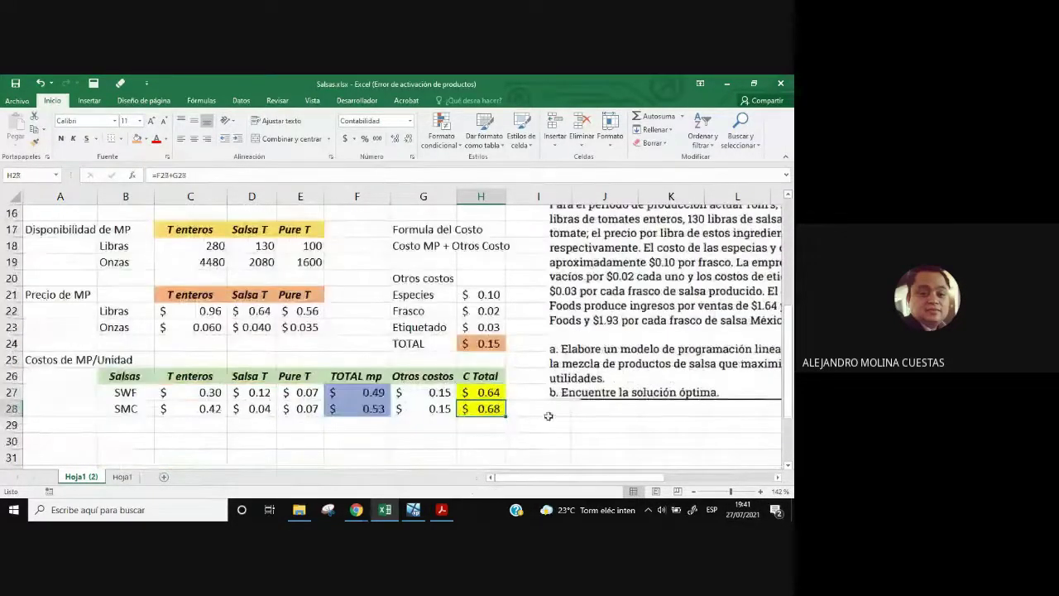
{"action": "scroll", "coordinate": [589, 438], "scroll_direction": "down", "scroll_amount": 1}
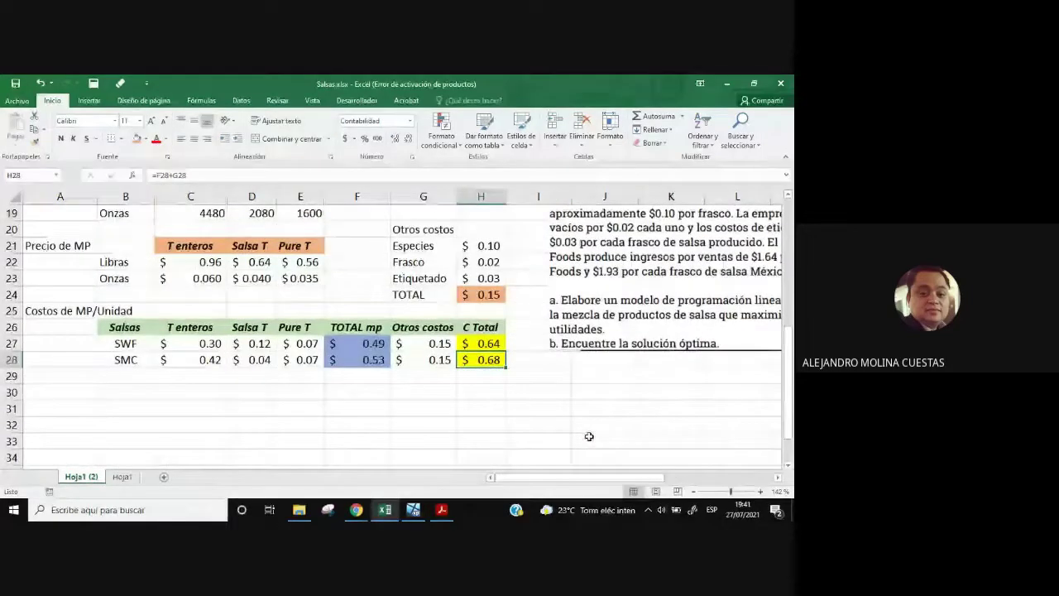
{"action": "scroll", "coordinate": [368, 420], "scroll_direction": "up", "scroll_amount": 3}
{"action": "scroll", "coordinate": [368, 421], "scroll_direction": "down", "scroll_amount": 2}
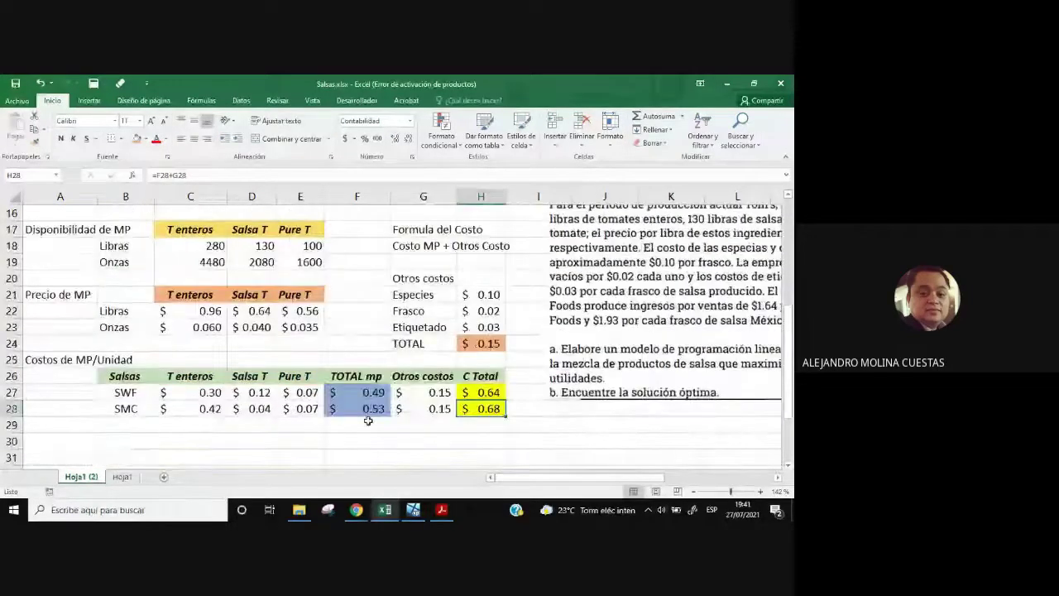
- Enter the title "Utilidad de Salsas" in B30, below the Costos de MP/Unidad table
{"action": "scroll", "coordinate": [368, 420], "scroll_direction": "down", "scroll_amount": 1}
{"action": "left_click", "coordinate": [132, 392]}
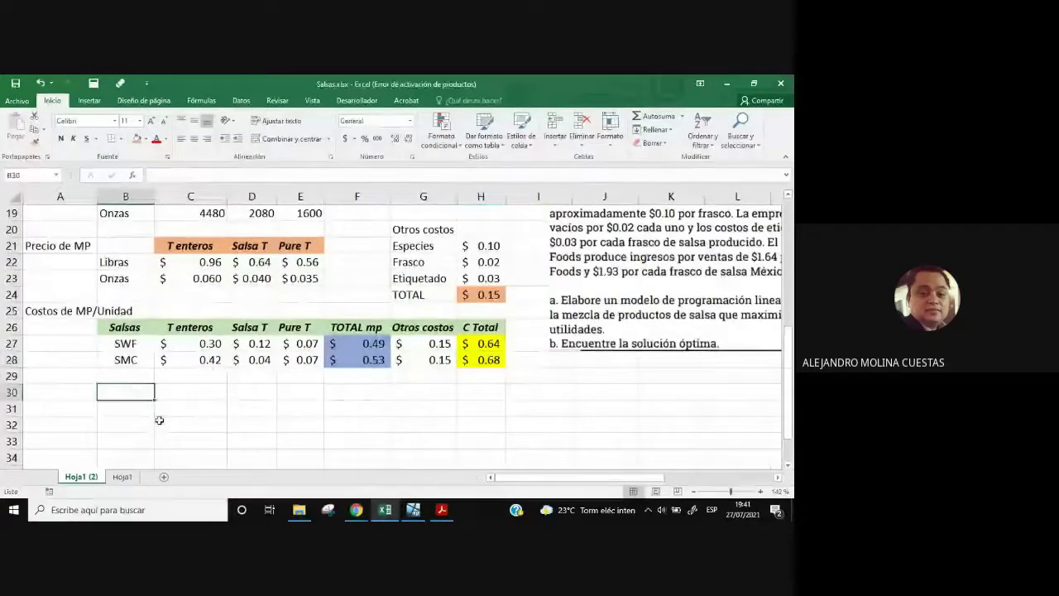
{"action": "type", "text": "Utilid"}
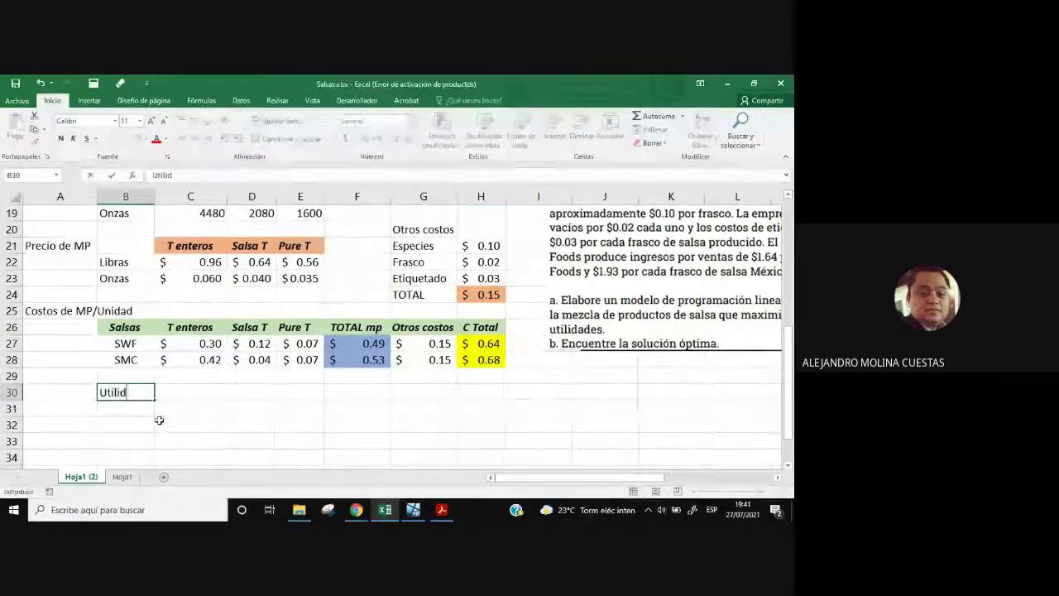
{"action": "type", "text": "ad de"}
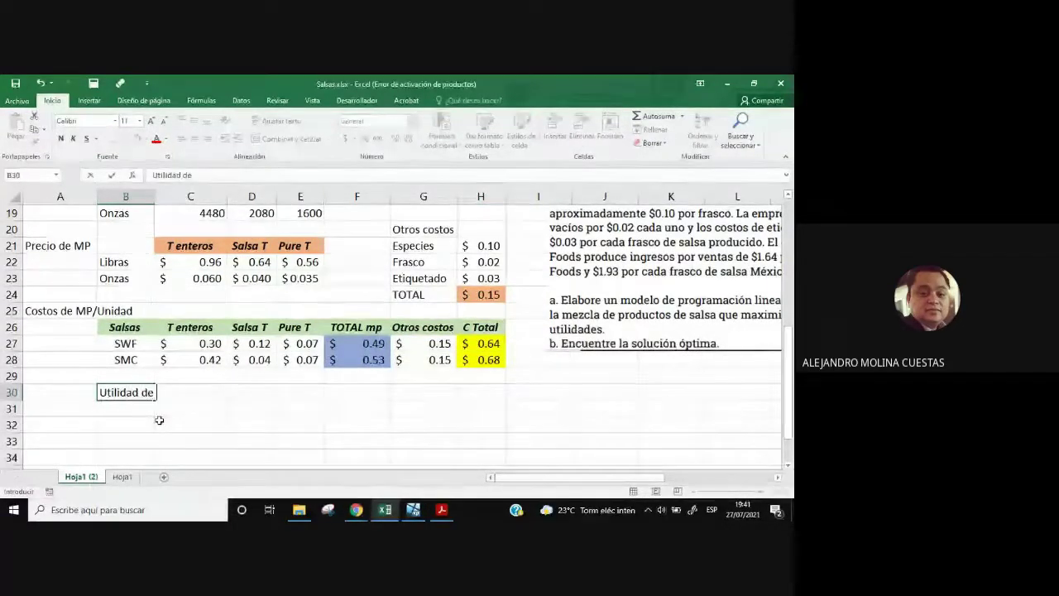
{"action": "type", "text": " Salsa"}
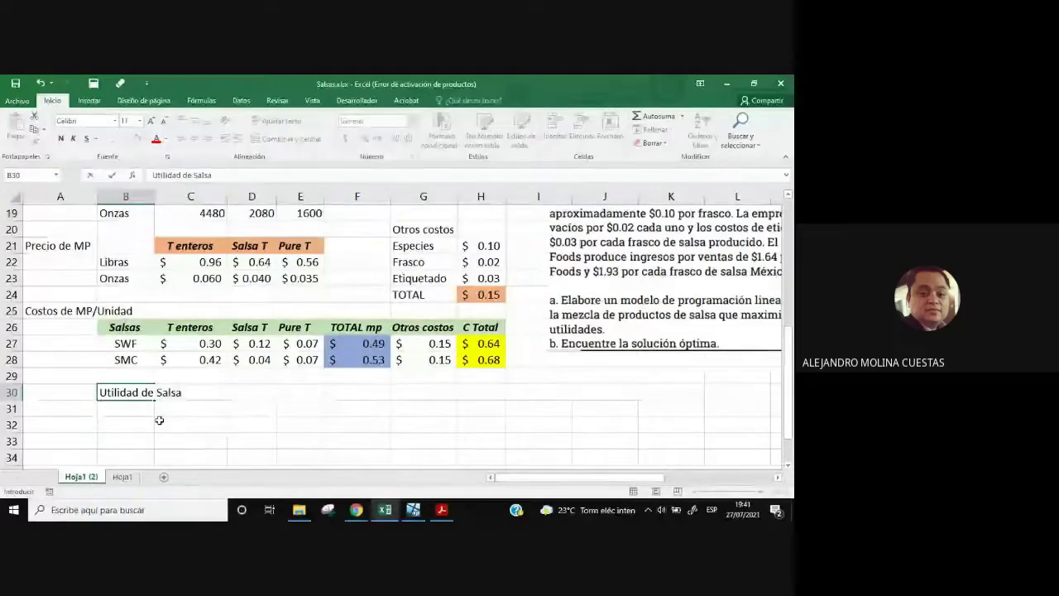
{"action": "type", "text": "s"}
- Copy the Salsas header with the SWF and SMC labels from B26:B28 to B32:B34
{"action": "left_click_drag", "start_coordinate": [124, 327], "coordinate": [133, 360]}
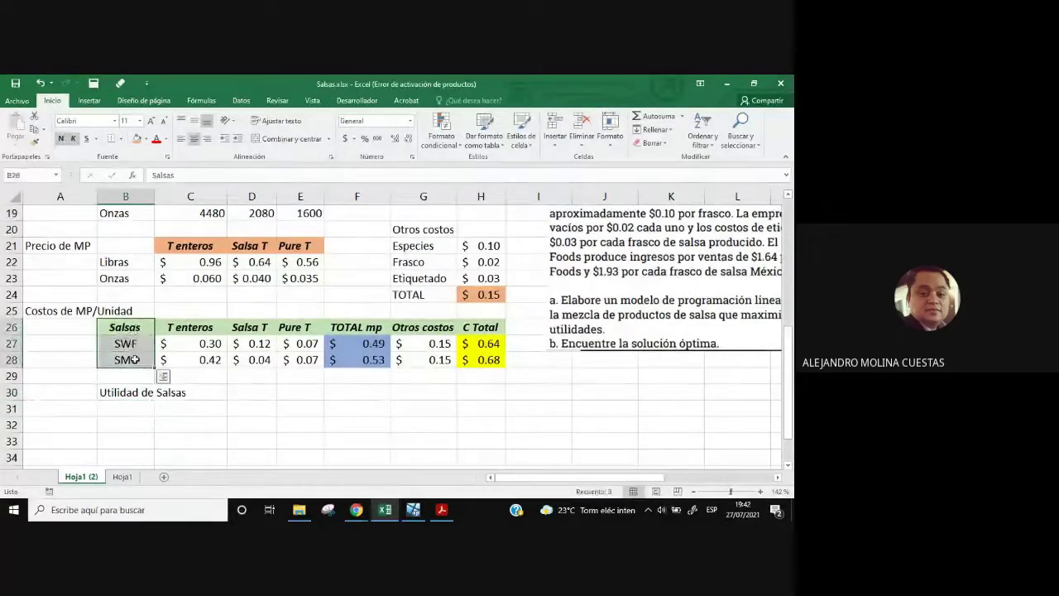
{"action": "key", "text": "ctrl+c"}
{"action": "scroll", "coordinate": [163, 378], "scroll_direction": "down", "scroll_amount": 1}
{"action": "left_click", "coordinate": [128, 374]}
{"action": "key", "text": "ctrl+v"}
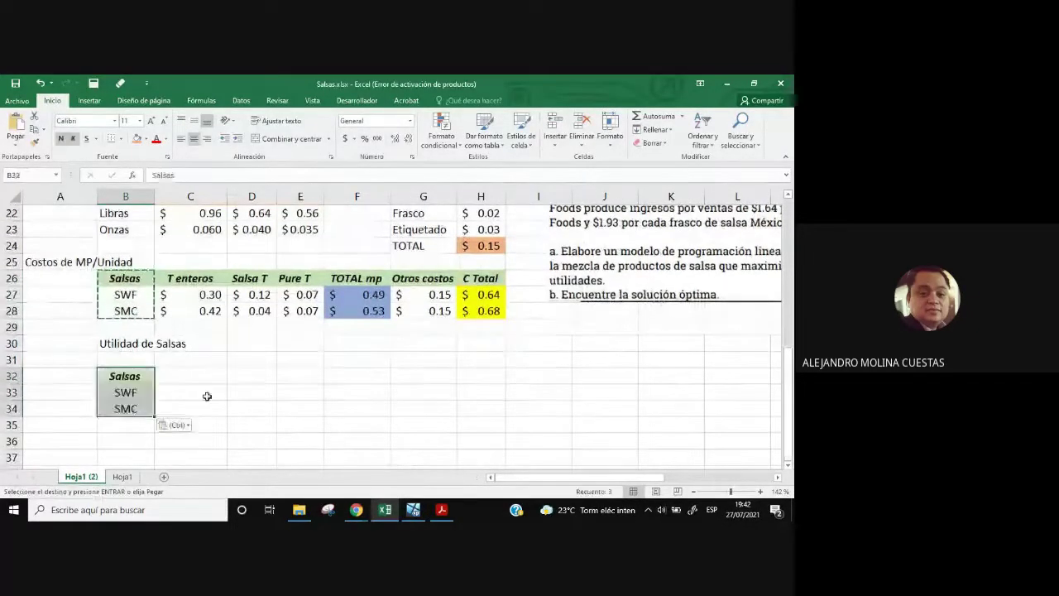
{"action": "key", "text": "Escape"}
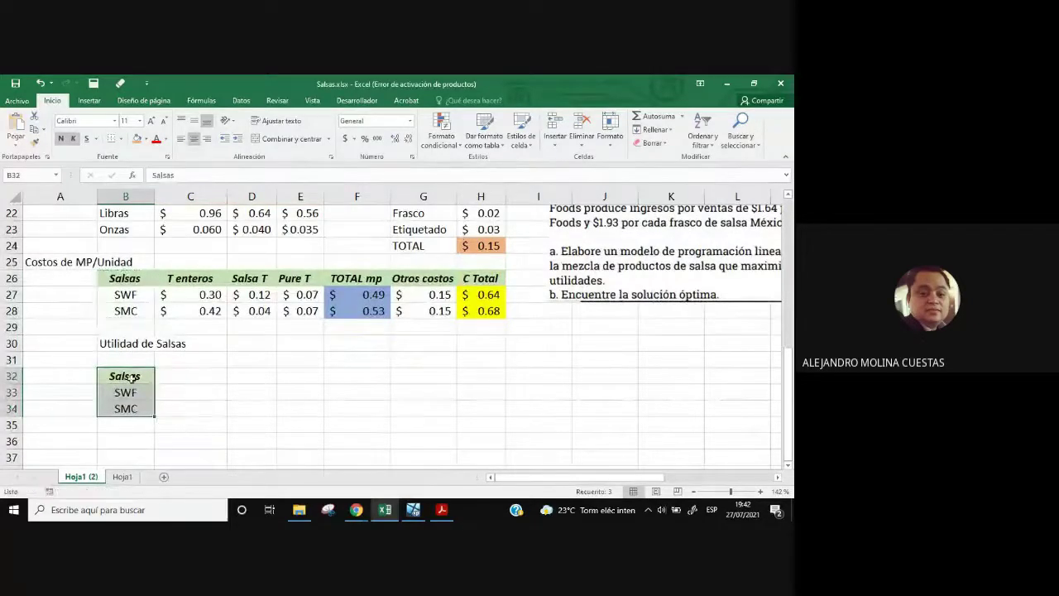
- Extend the Salsas header formatting across C32:D32 and label those columns Precio and Costo
{"action": "left_click", "coordinate": [152, 379]}
{"action": "left_click_drag", "start_coordinate": [157, 383], "coordinate": [279, 381]}
{"action": "left_click", "coordinate": [206, 376]}
{"action": "type", "text": "Pr"}
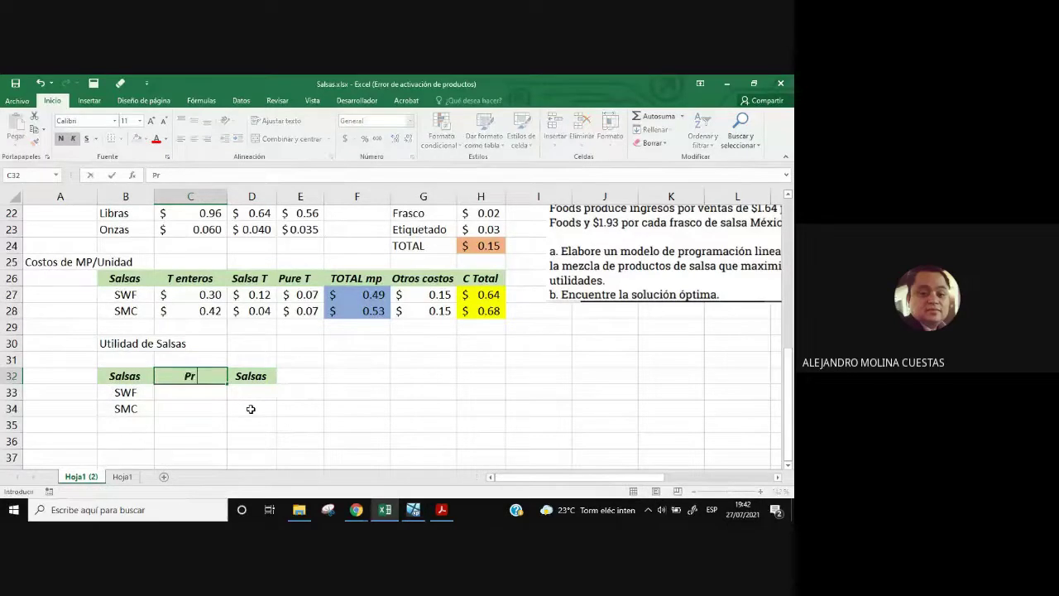
{"action": "type", "text": "ecio"}
{"action": "key", "text": "Tab"}
{"action": "type", "text": "Costo"}
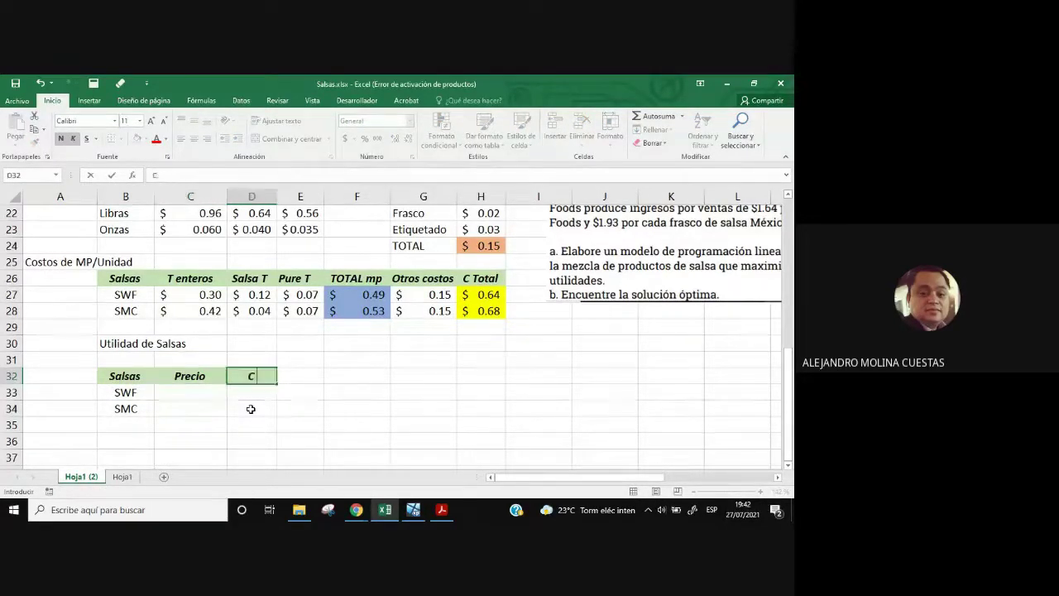
{"action": "left_click", "coordinate": [307, 406]}
- Extend the header formatting to E32 and label that column Utilidad
{"action": "left_click", "coordinate": [273, 377]}
{"action": "left_click_drag", "start_coordinate": [292, 384], "coordinate": [329, 398]}
{"action": "type", "text": "Util"}
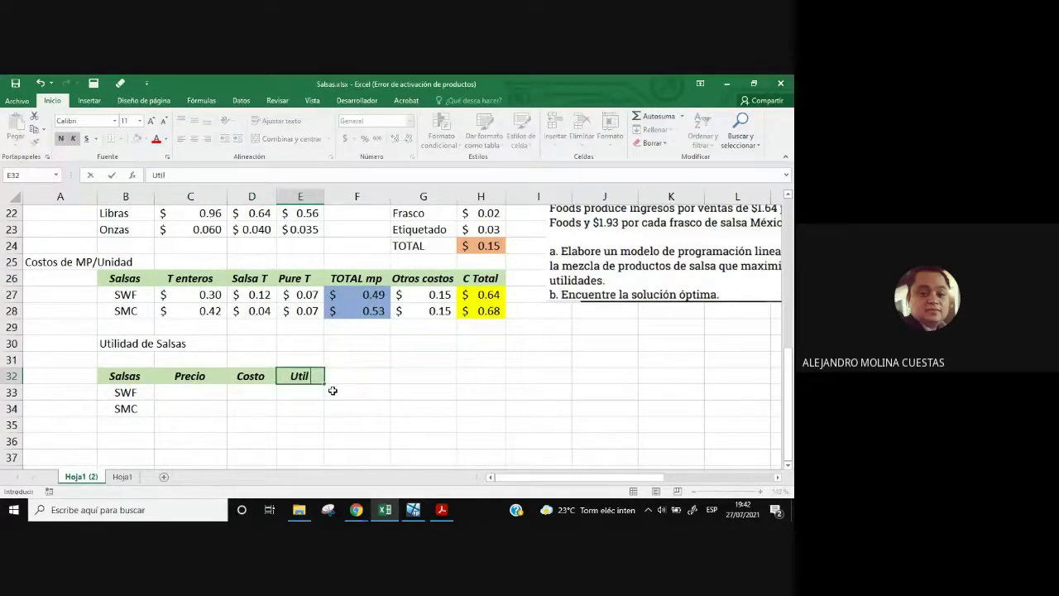
{"action": "type", "text": "idad"}
{"action": "left_click", "coordinate": [343, 425]}
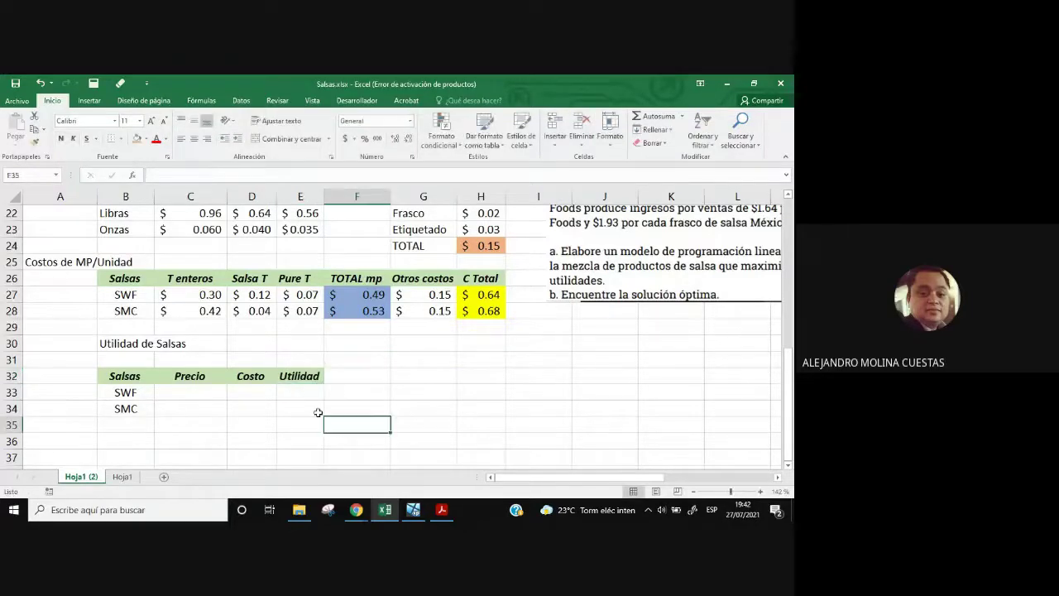
- Enter the prices 1.64 for SWF in C33 and 1.93 for SMC in C34, and apply the dollar accounting format
{"action": "left_click", "coordinate": [182, 390]}
{"action": "scroll", "coordinate": [679, 351], "scroll_direction": "up", "scroll_amount": 1}
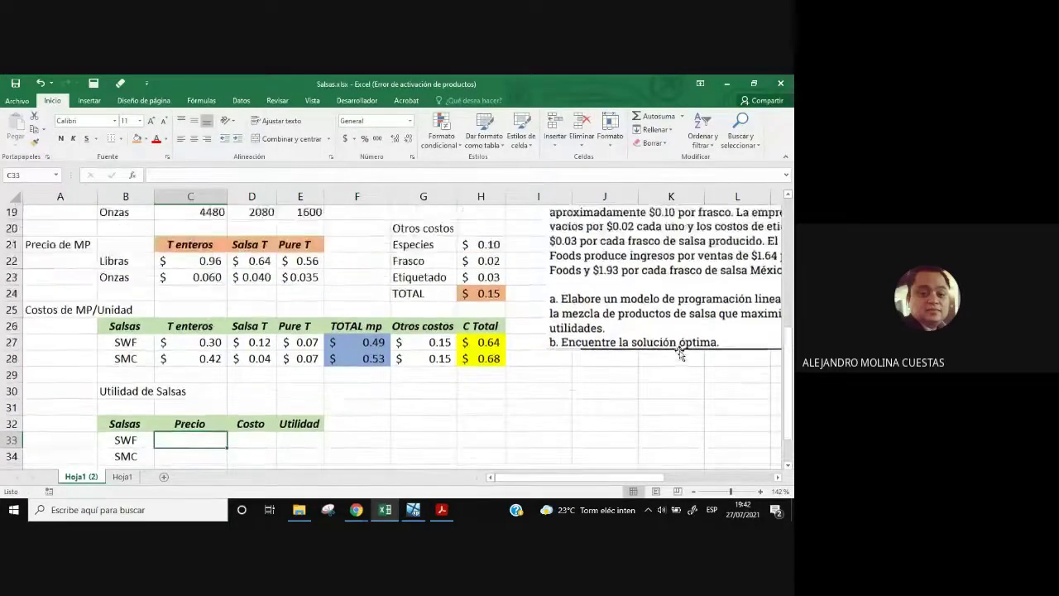
{"action": "mouse_move", "coordinate": [605, 483]}
{"action": "left_mouse_down"}
{"action": "mouse_move", "coordinate": [659, 480]}
{"action": "mouse_move", "coordinate": [608, 481]}
{"action": "left_mouse_up"}
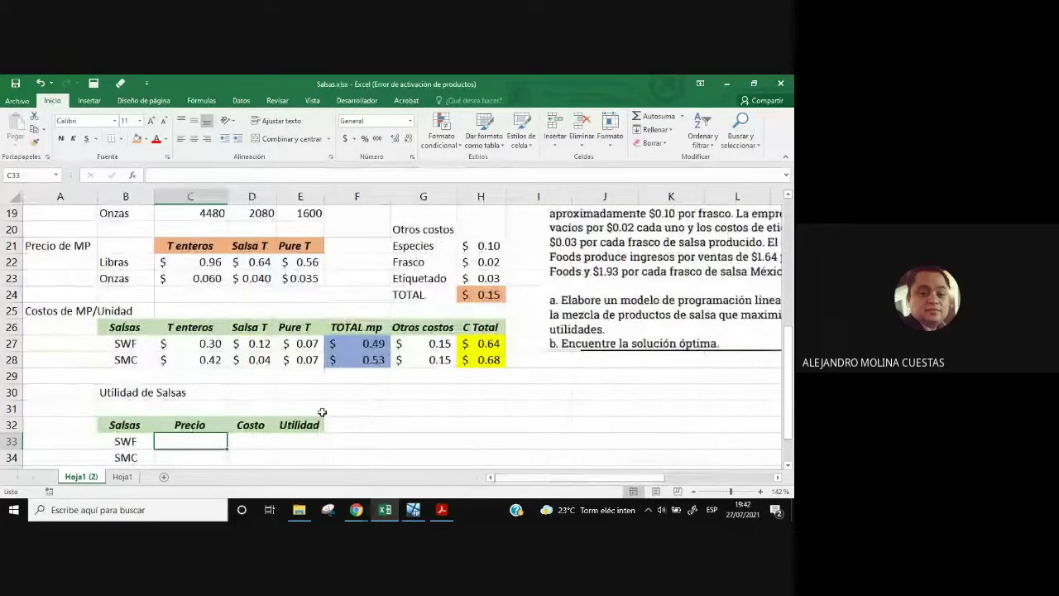
{"action": "type", "text": "1.64"}
{"action": "key", "text": "Return"}
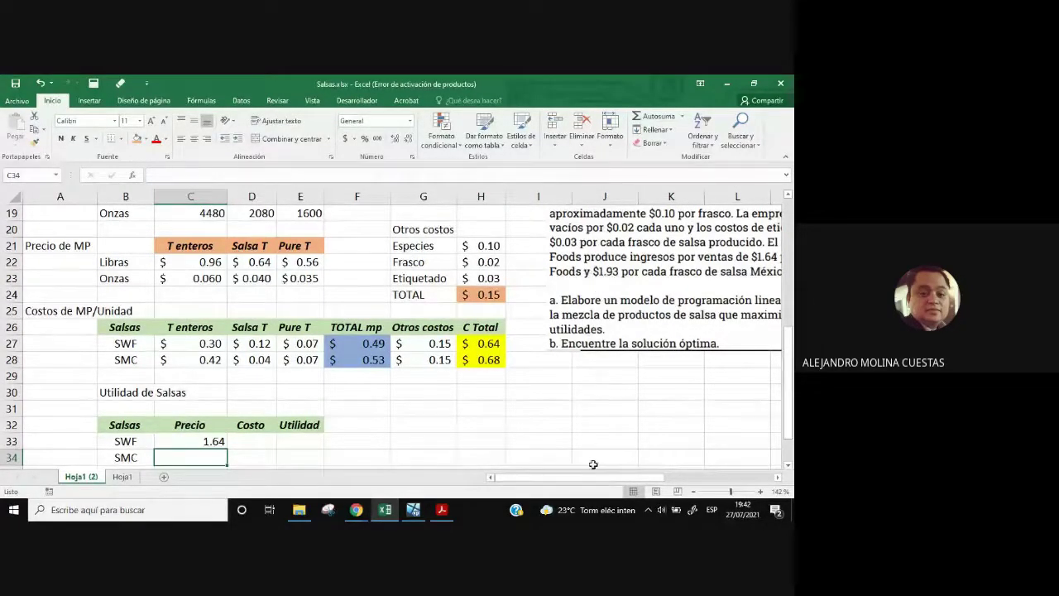
{"action": "scroll", "coordinate": [406, 373], "scroll_direction": "down", "scroll_amount": 1}
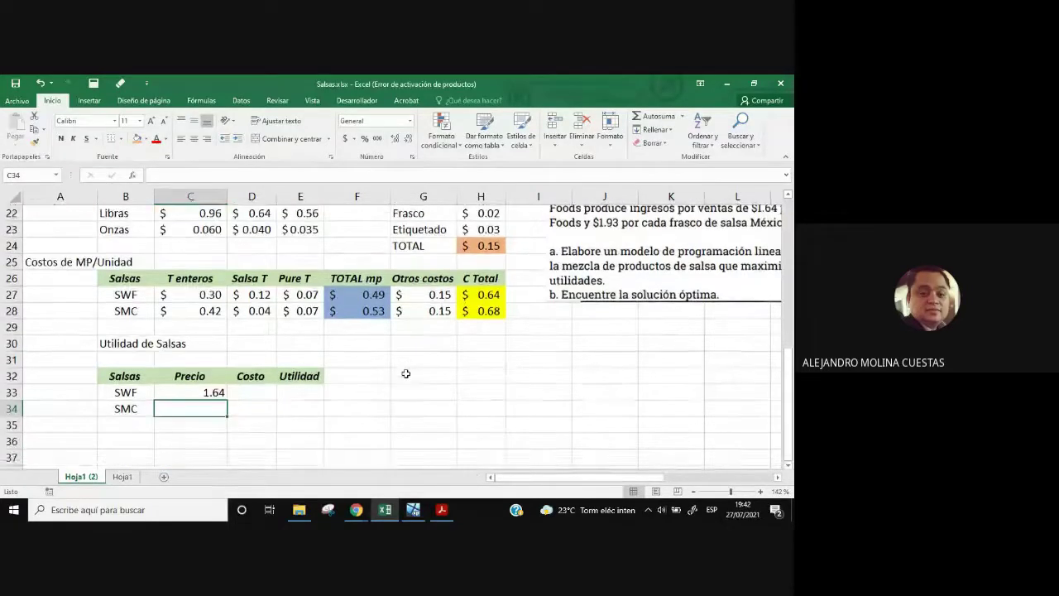
{"action": "type", "text": "1.93"}
{"action": "key", "text": "Return"}
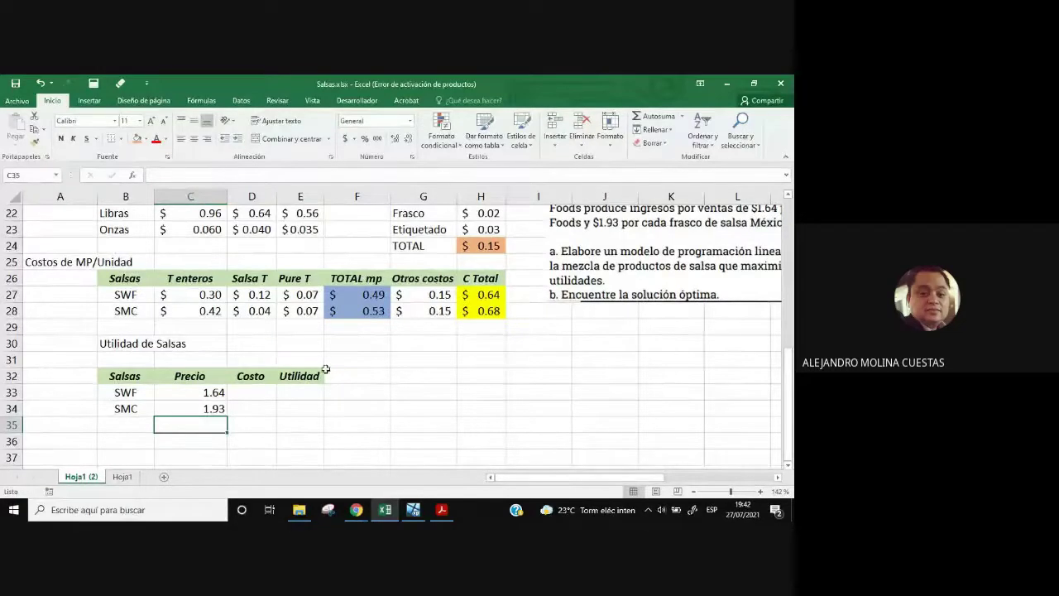
{"action": "mouse_move", "coordinate": [199, 394]}
{"action": "left_mouse_down"}
{"action": "mouse_move", "coordinate": [213, 393]}
{"action": "mouse_move", "coordinate": [202, 408]}
{"action": "left_mouse_up"}
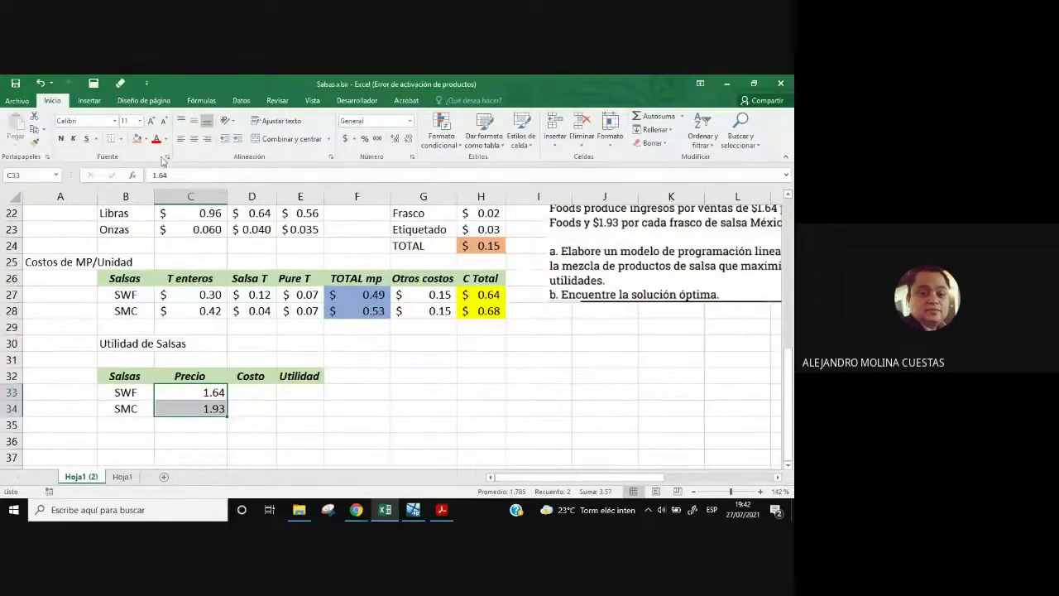
{"action": "left_click", "coordinate": [345, 138]}
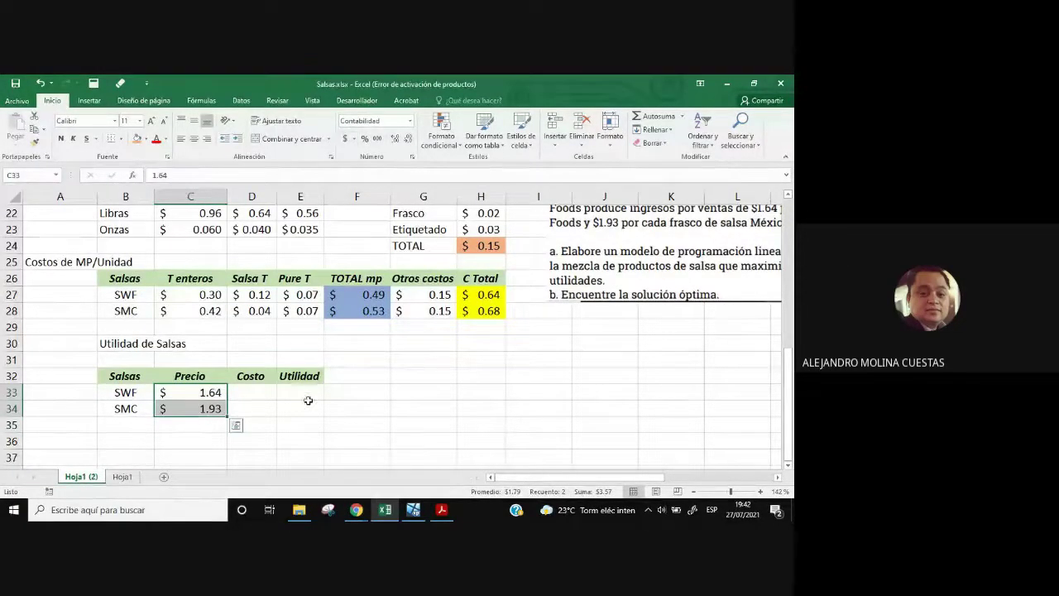
- Link the Costo cells to the C Total values with =H27 in D33 for SWF and =H28 in D34 for SMC
{"action": "left_click", "coordinate": [259, 395]}
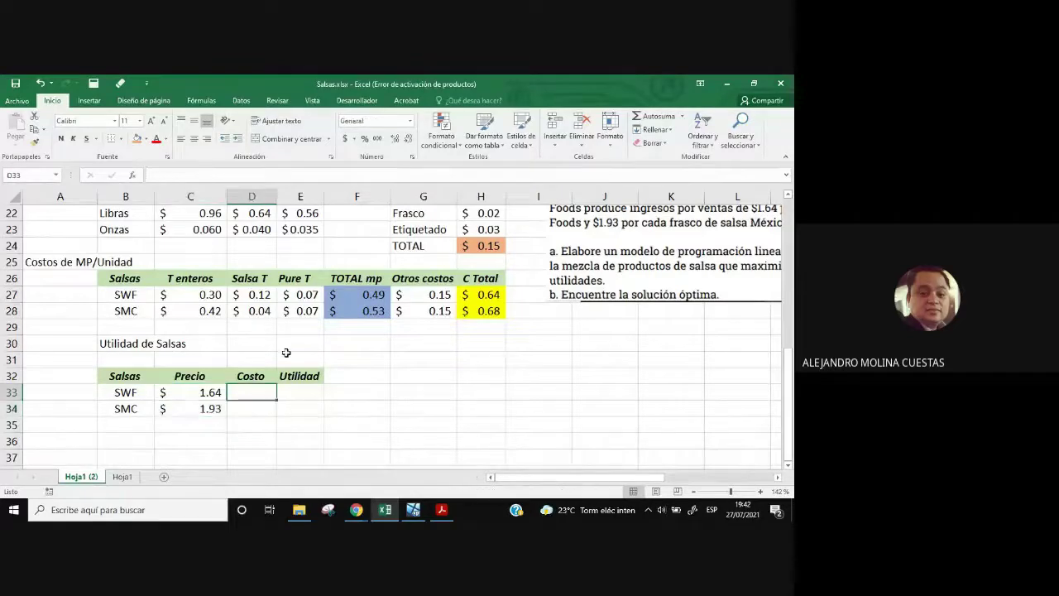
{"action": "left_click", "coordinate": [158, 175]}
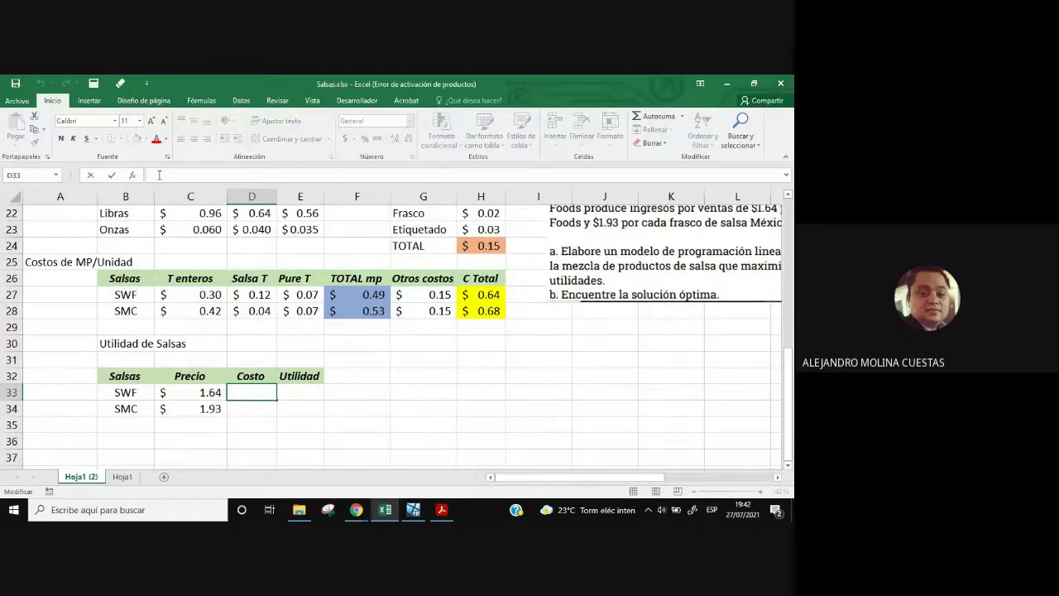
{"action": "type", "text": "="}
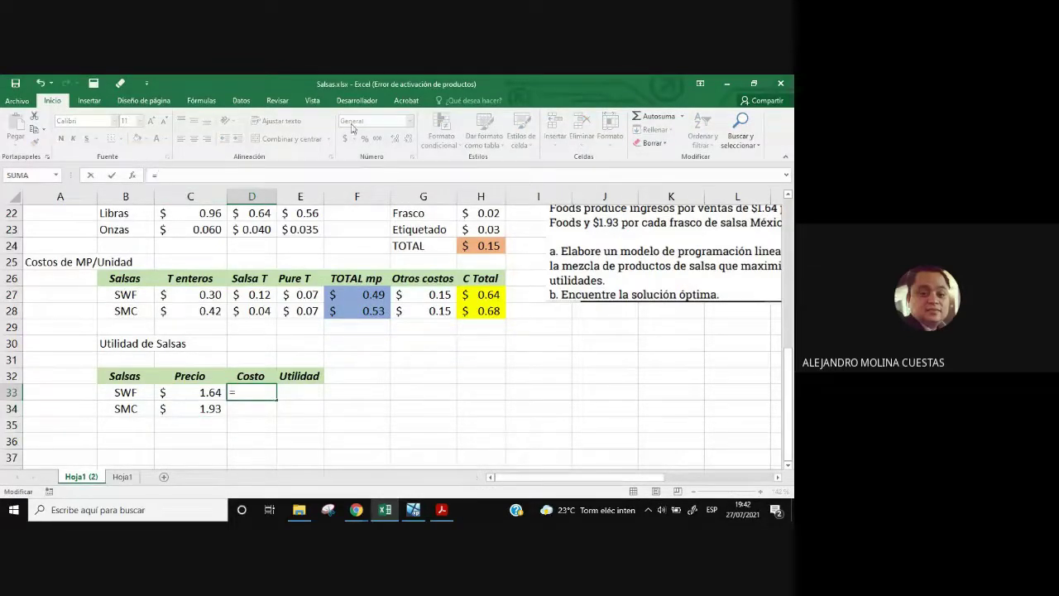
{"action": "left_click", "coordinate": [486, 298]}
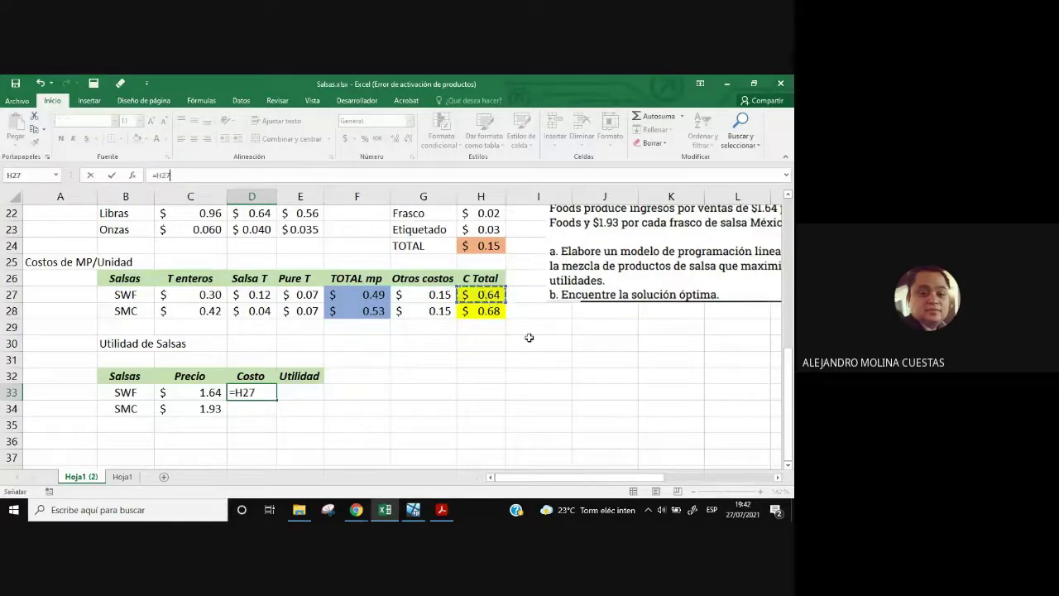
{"action": "key", "text": "Return"}
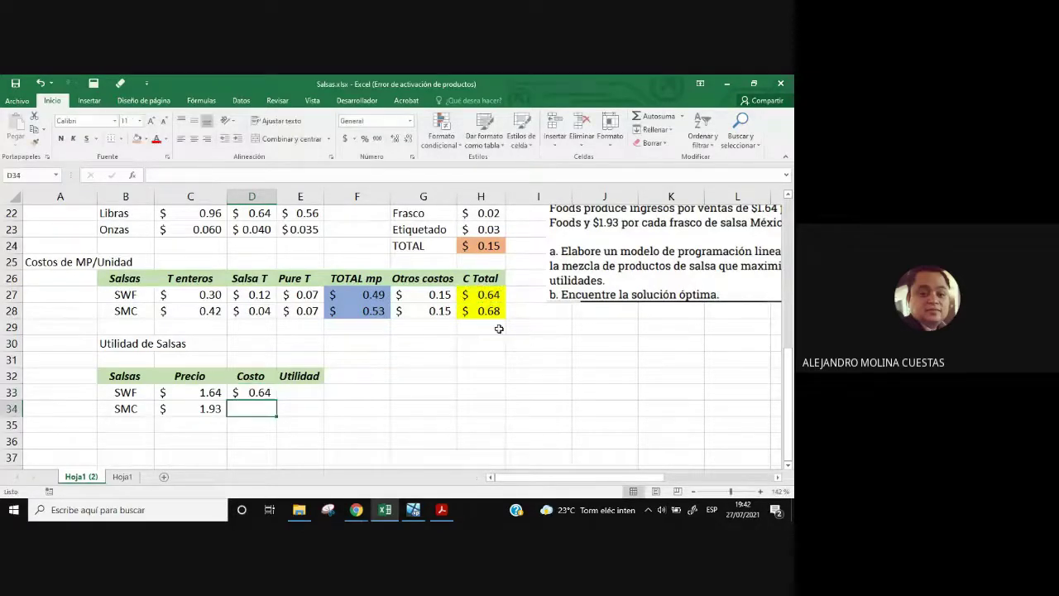
{"action": "type", "text": "="}
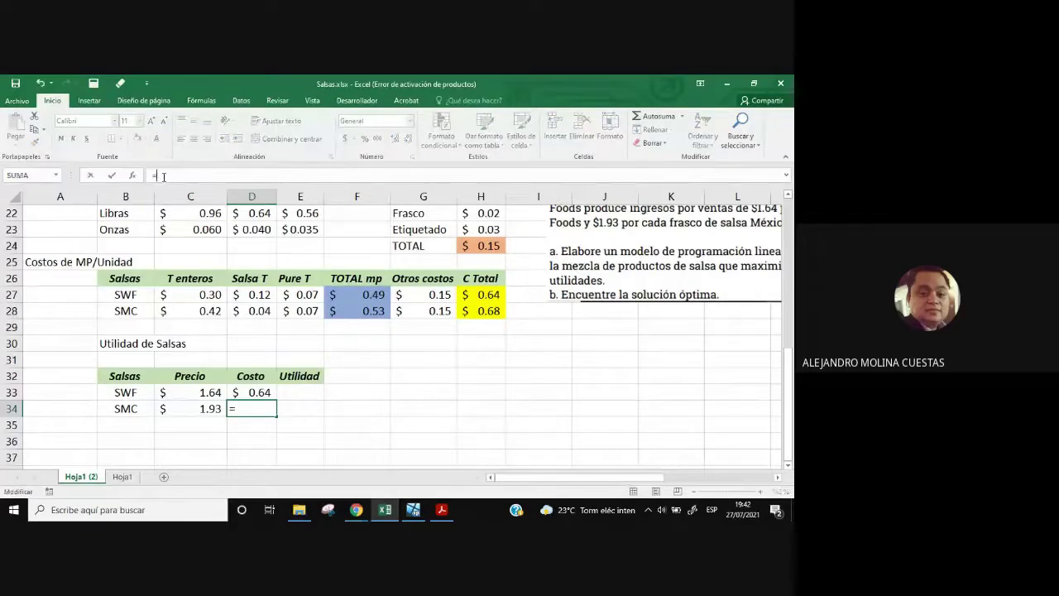
{"action": "left_click", "coordinate": [479, 310]}
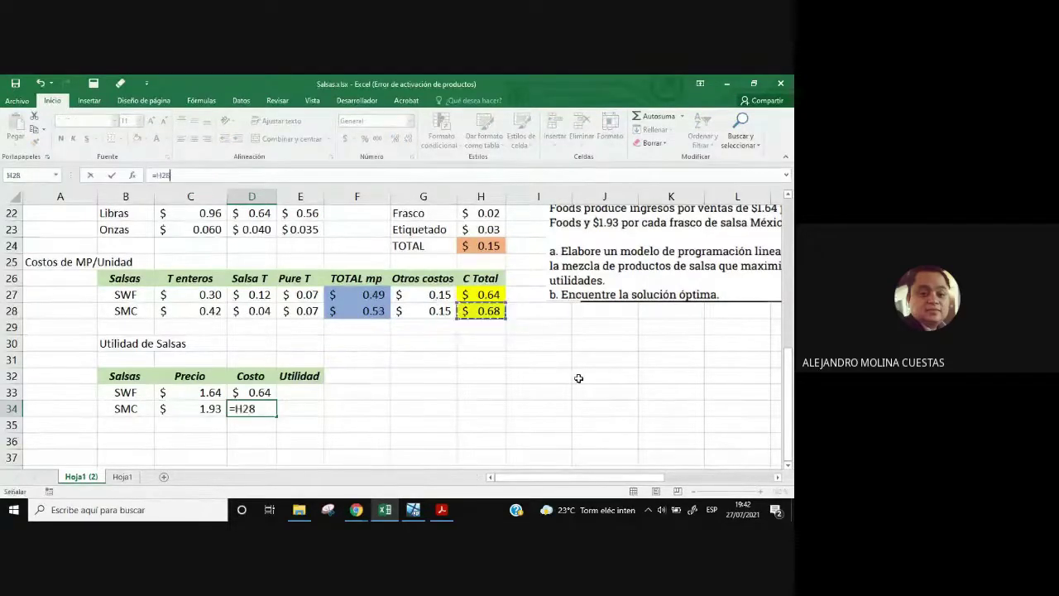
{"action": "key", "text": "Return"}
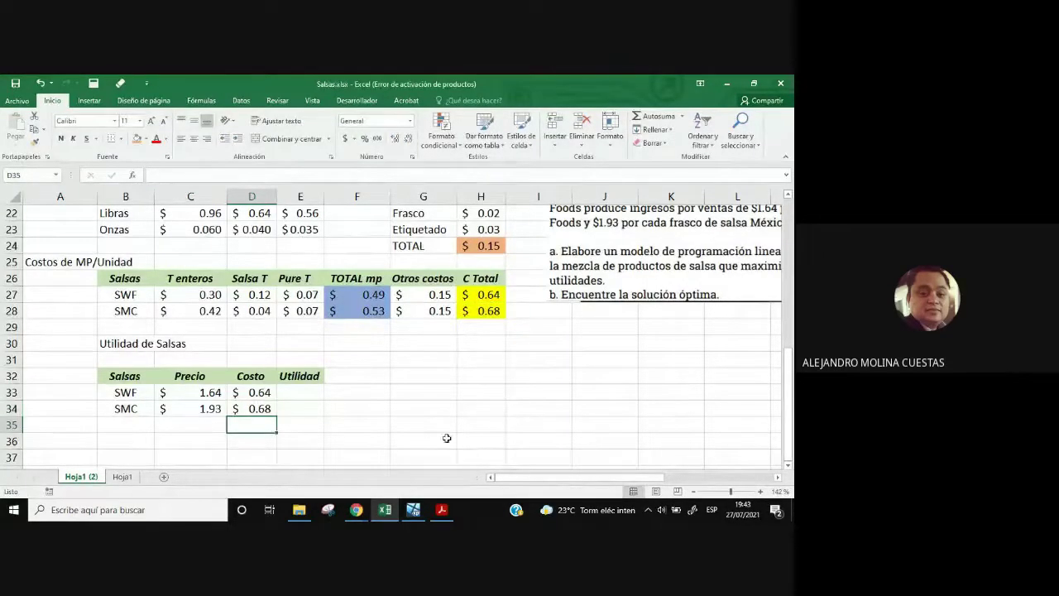
- Calculate the SWF utility in E33 as price minus cost with =C33-D33
{"action": "left_click", "coordinate": [311, 394]}
{"action": "left_click", "coordinate": [153, 175]}
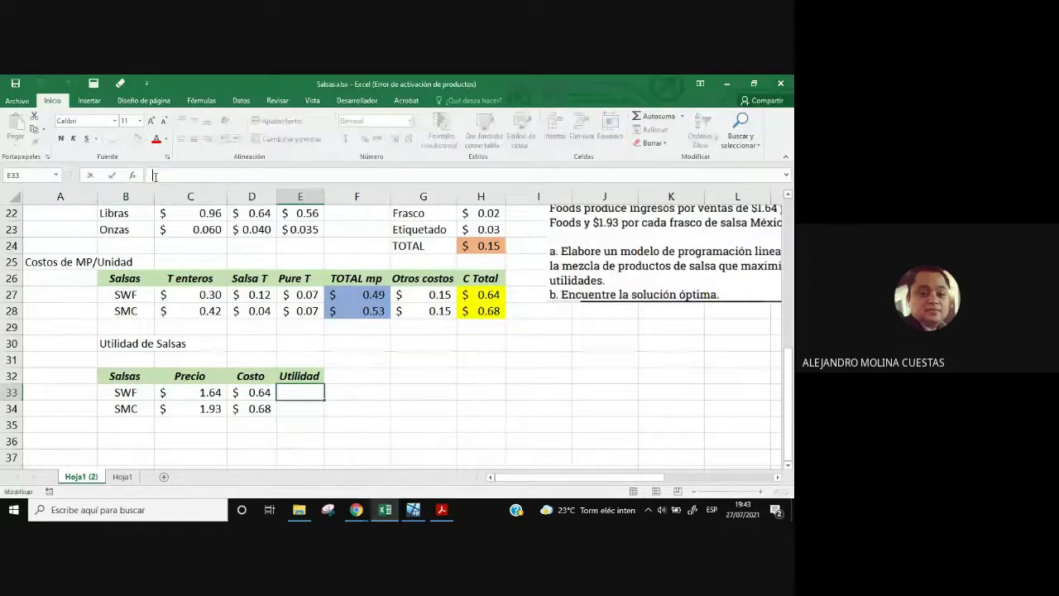
{"action": "type", "text": "="}
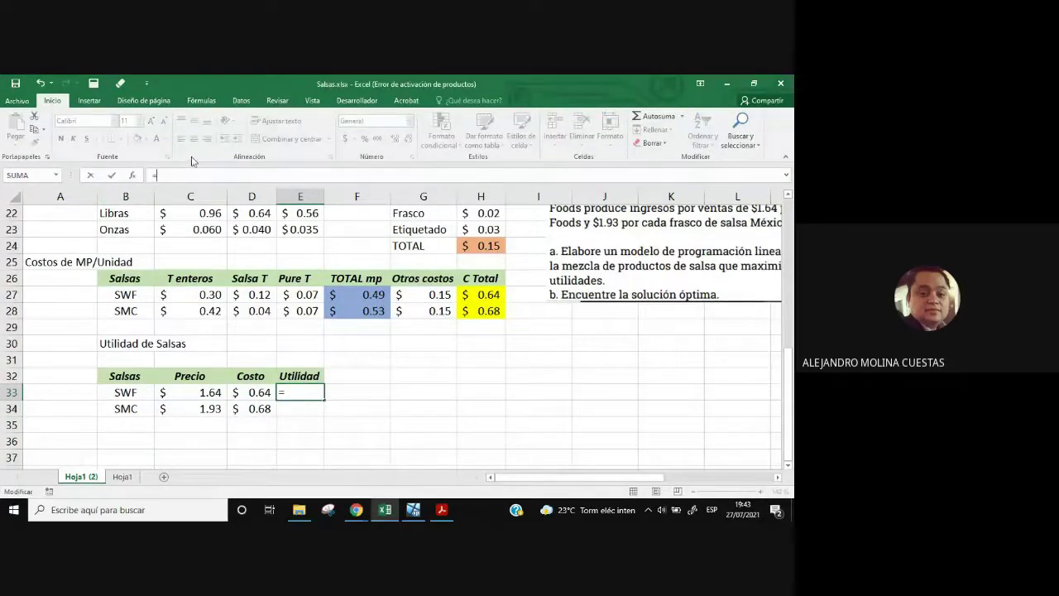
{"action": "left_click", "coordinate": [212, 393]}
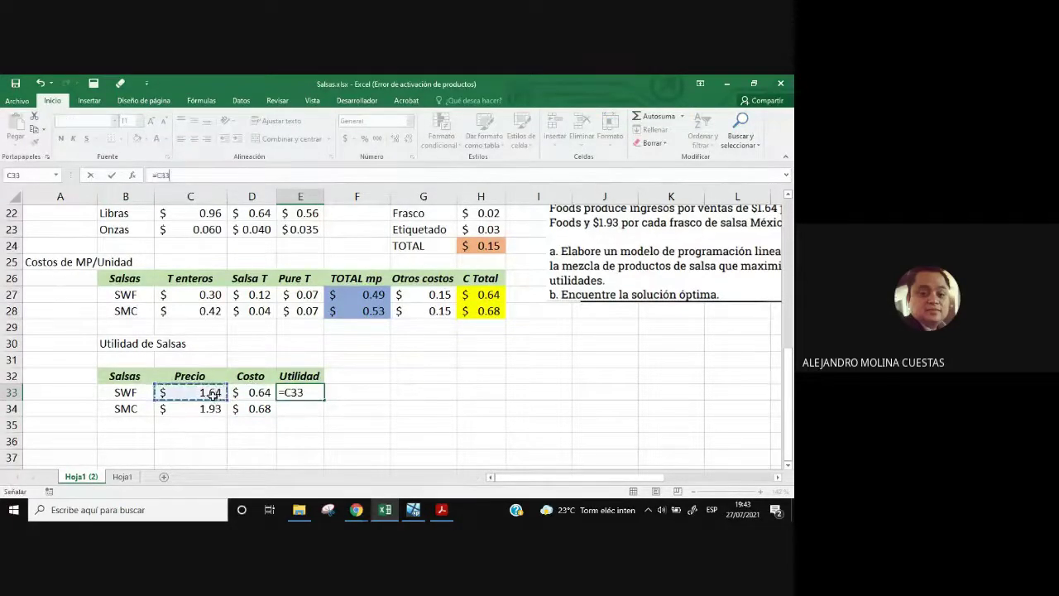
{"action": "type", "text": "-"}
{"action": "left_click", "coordinate": [253, 398]}
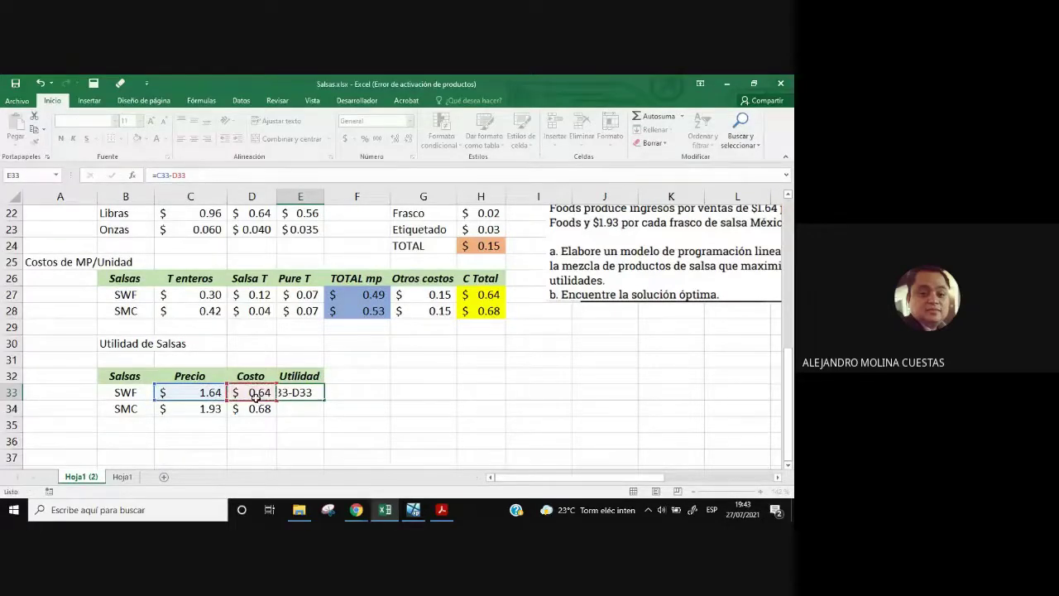
{"action": "key", "text": "Return"}
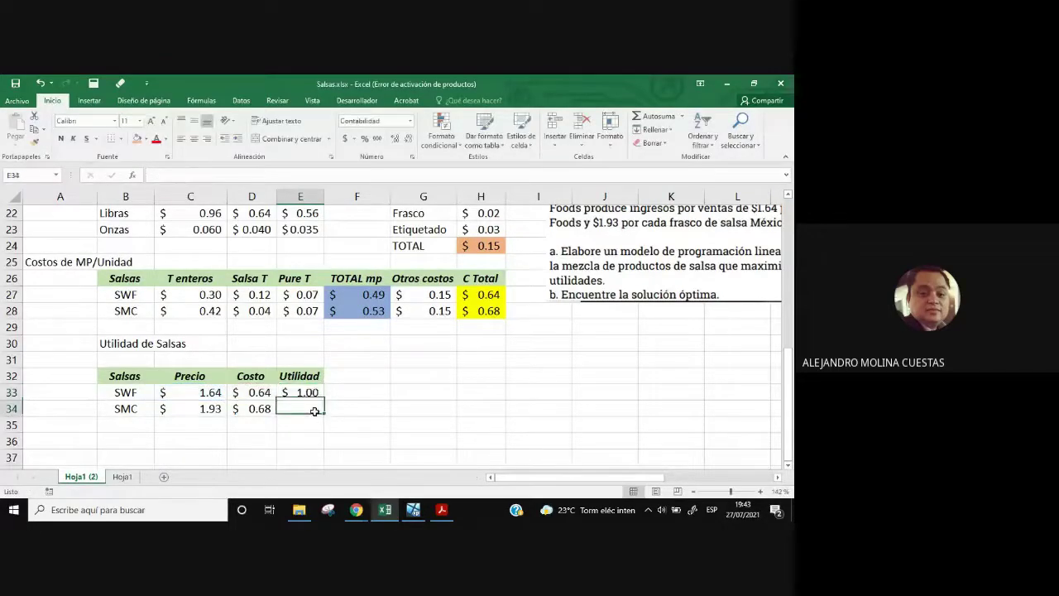
- Calculate the SMC utility in E34 as price minus cost with =C34-D34
{"action": "left_click", "coordinate": [153, 176]}
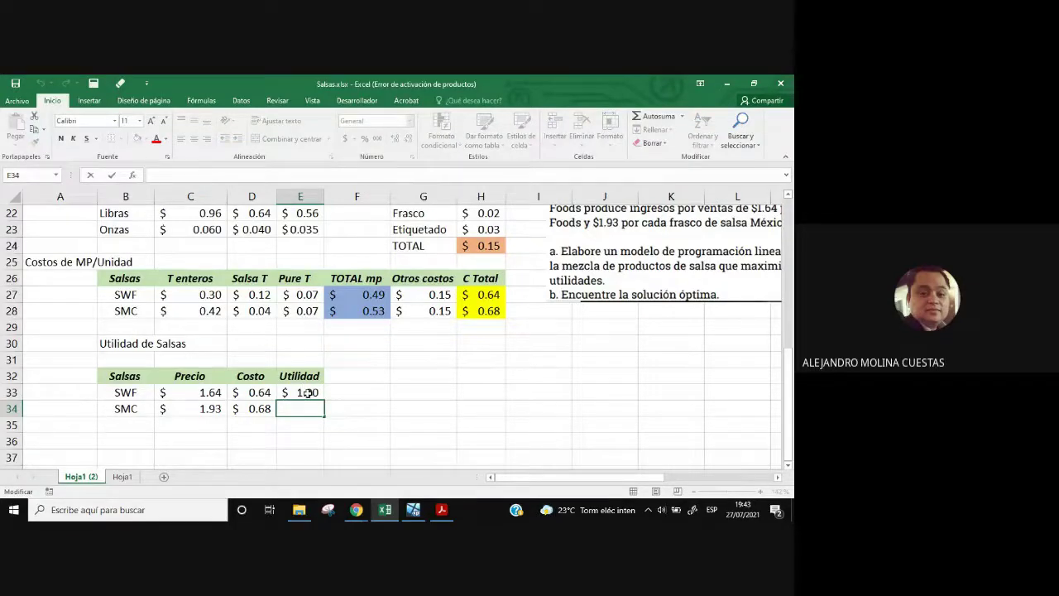
{"action": "type", "text": "="}
{"action": "left_click", "coordinate": [212, 409]}
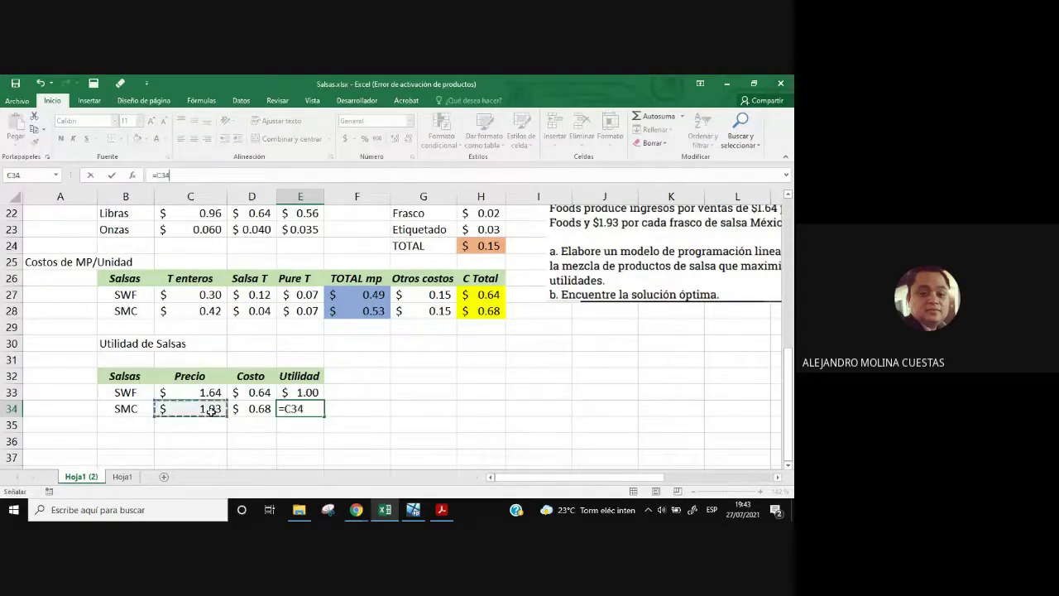
{"action": "type", "text": "-"}
{"action": "left_click", "coordinate": [262, 408]}
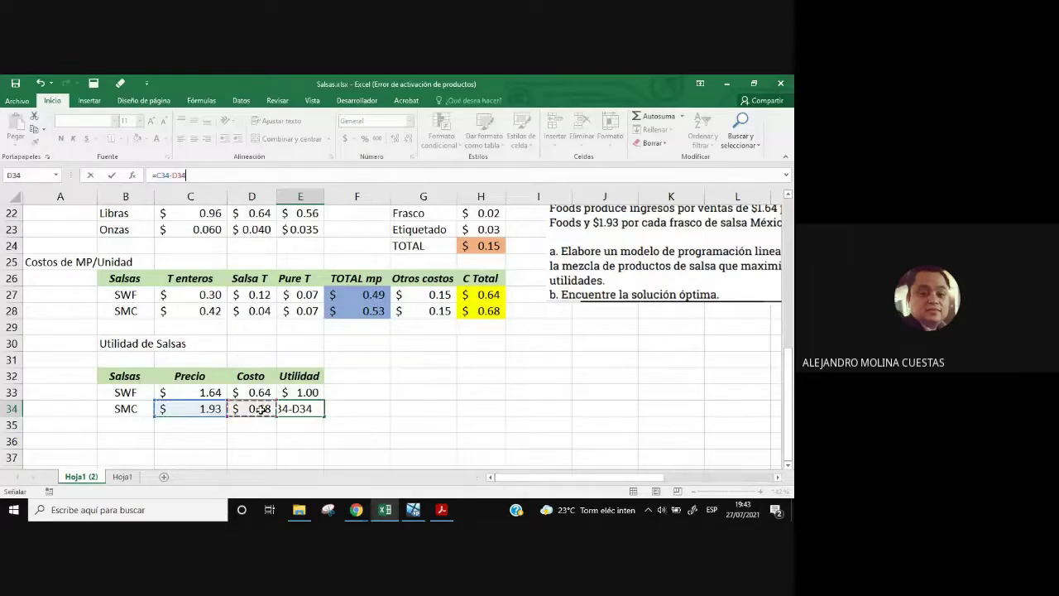
{"action": "key", "text": "Return"}
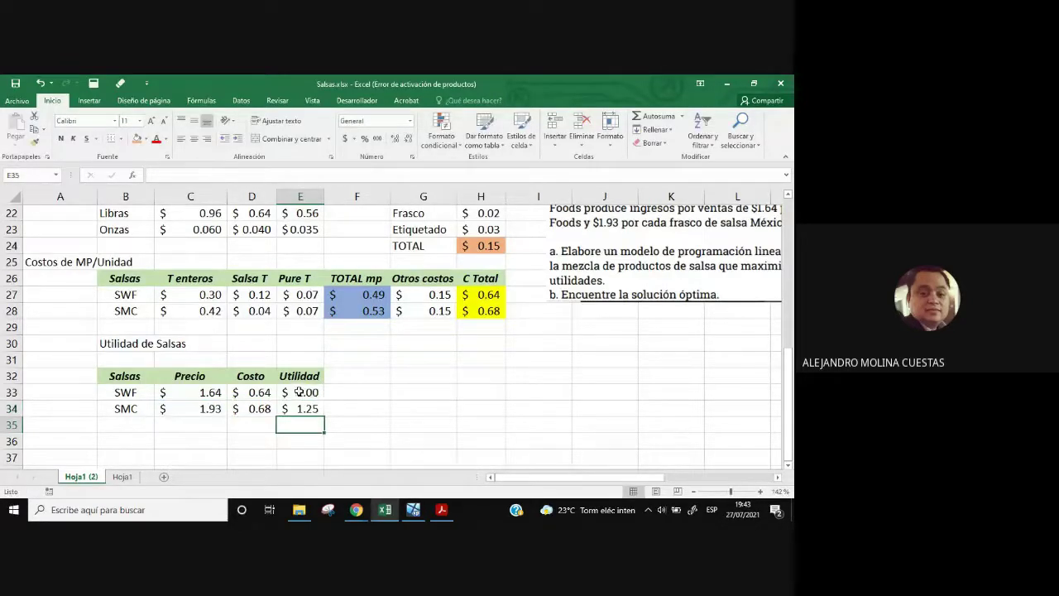
- Format the utility values in E33:E34 with a bold red font and an orange fill
{"action": "left_click_drag", "start_coordinate": [300, 394], "coordinate": [300, 409]}
{"action": "left_click", "coordinate": [156, 139]}
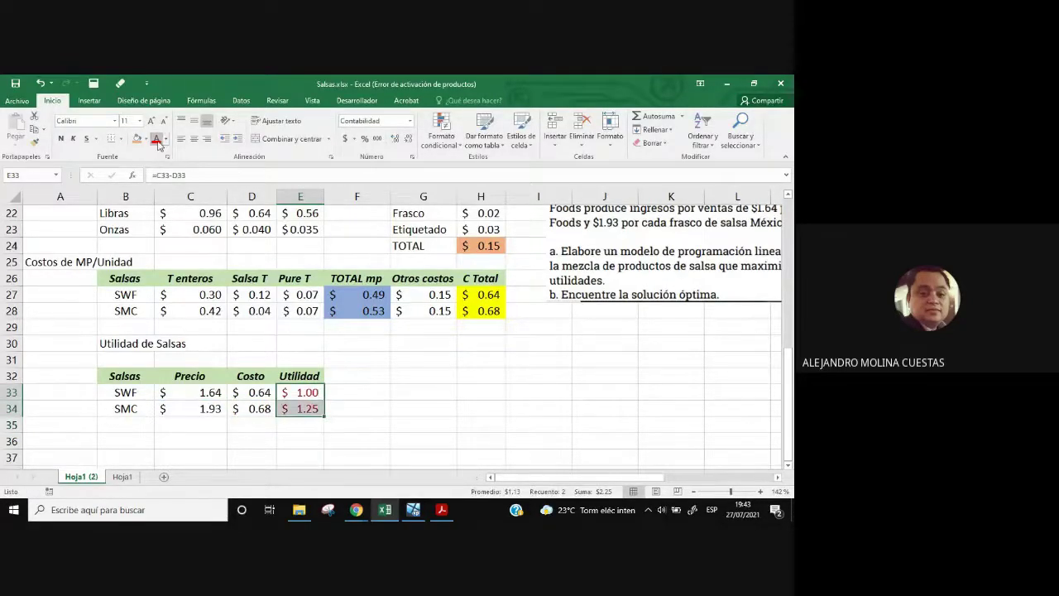
{"action": "left_click", "coordinate": [60, 139]}
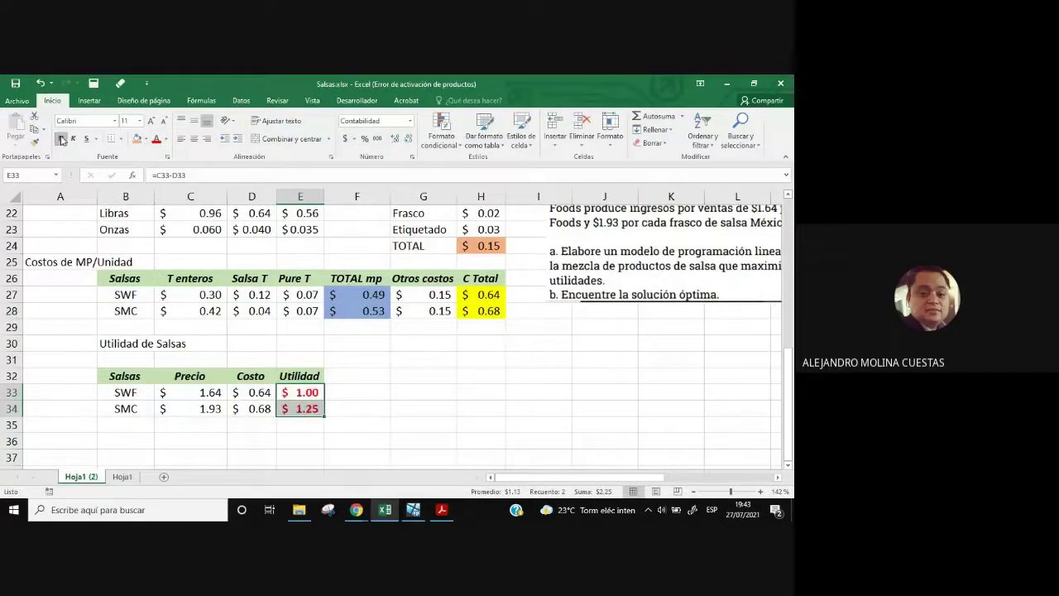
{"action": "left_click", "coordinate": [145, 139]}
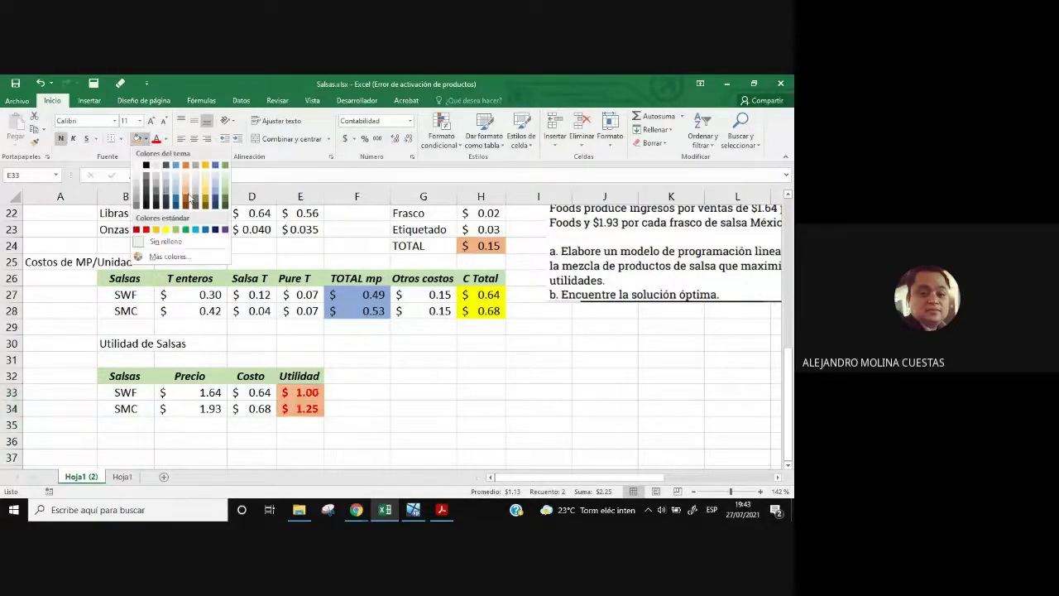
{"action": "left_click", "coordinate": [156, 230]}
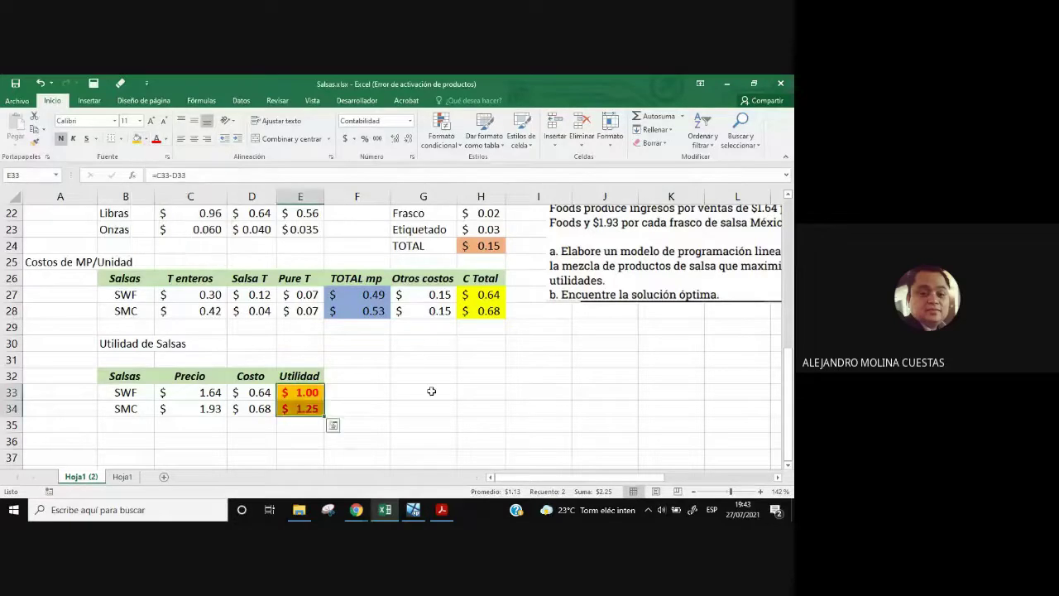
{"action": "left_click", "coordinate": [474, 407]}
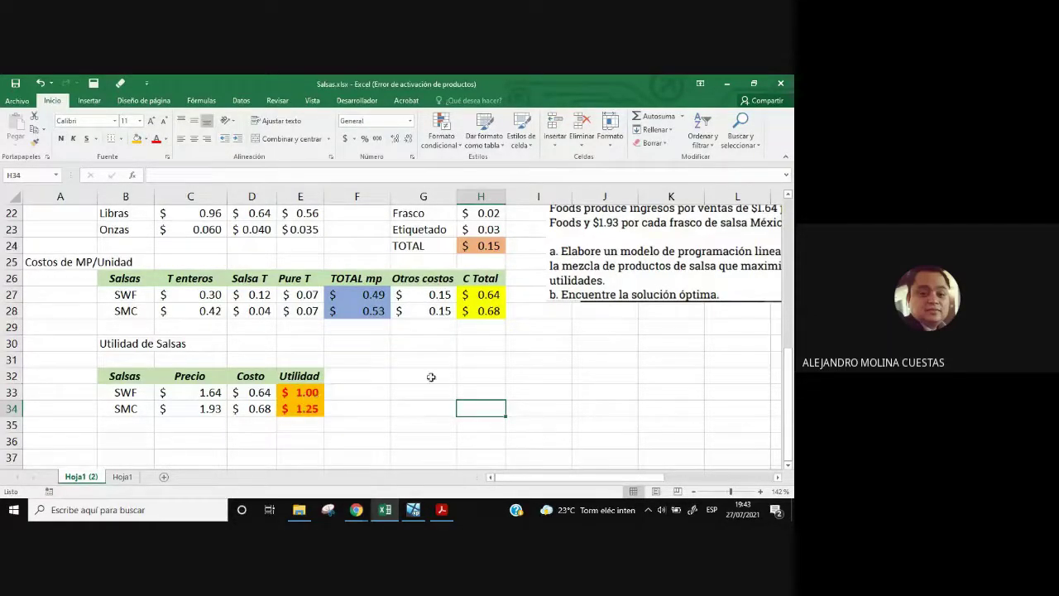
- Switch to the Google Meet window to check the call, and return to the Salsas.xlsx workbook in Excel
{"action": "scroll", "coordinate": [505, 402], "scroll_direction": "up", "scroll_amount": 1}
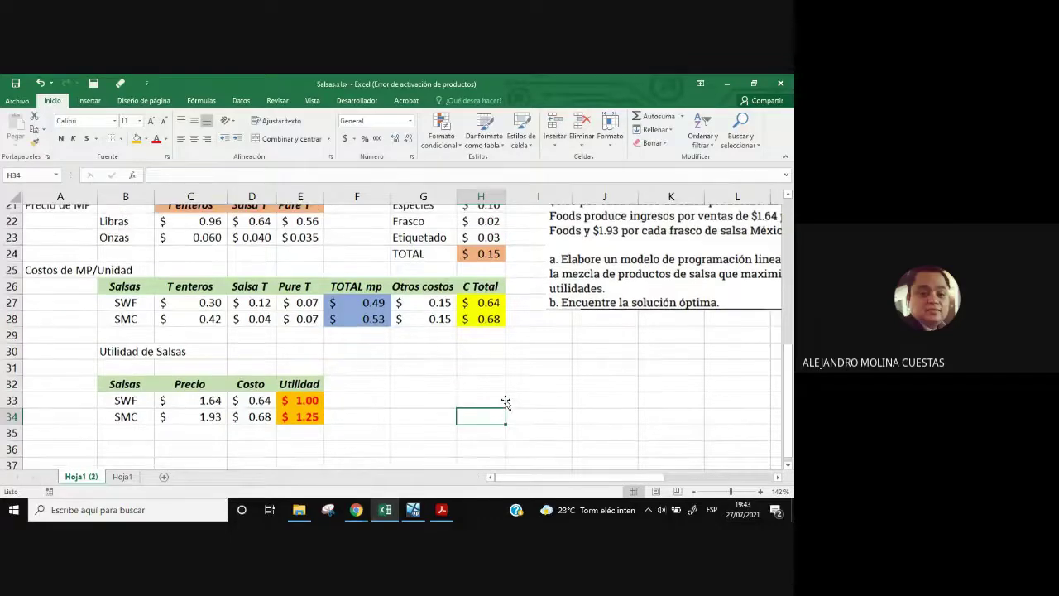
{"action": "scroll", "coordinate": [505, 402], "scroll_direction": "up", "scroll_amount": 7}
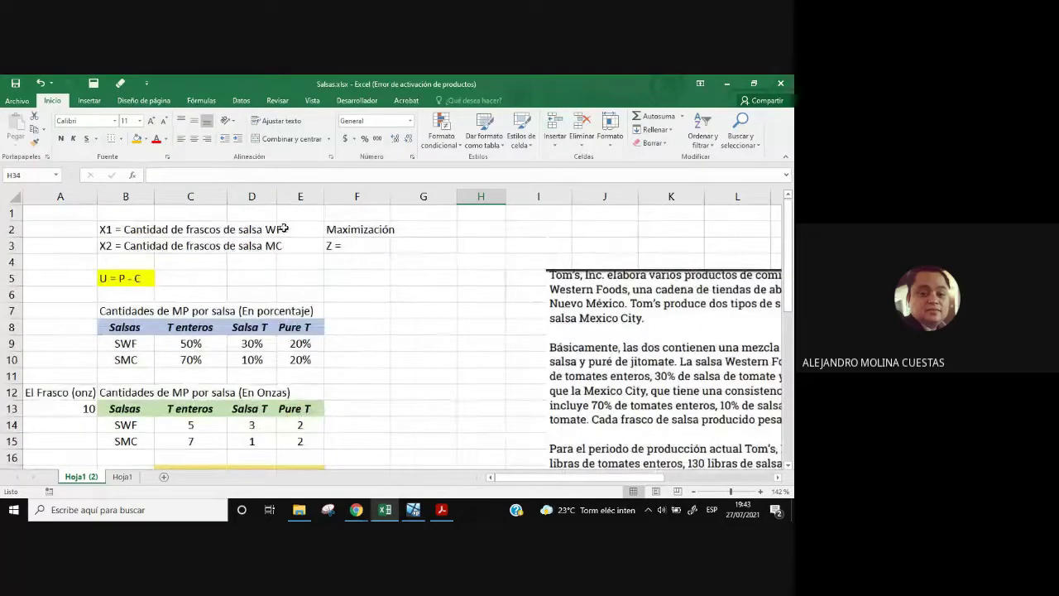
{"action": "left_click", "coordinate": [339, 246]}
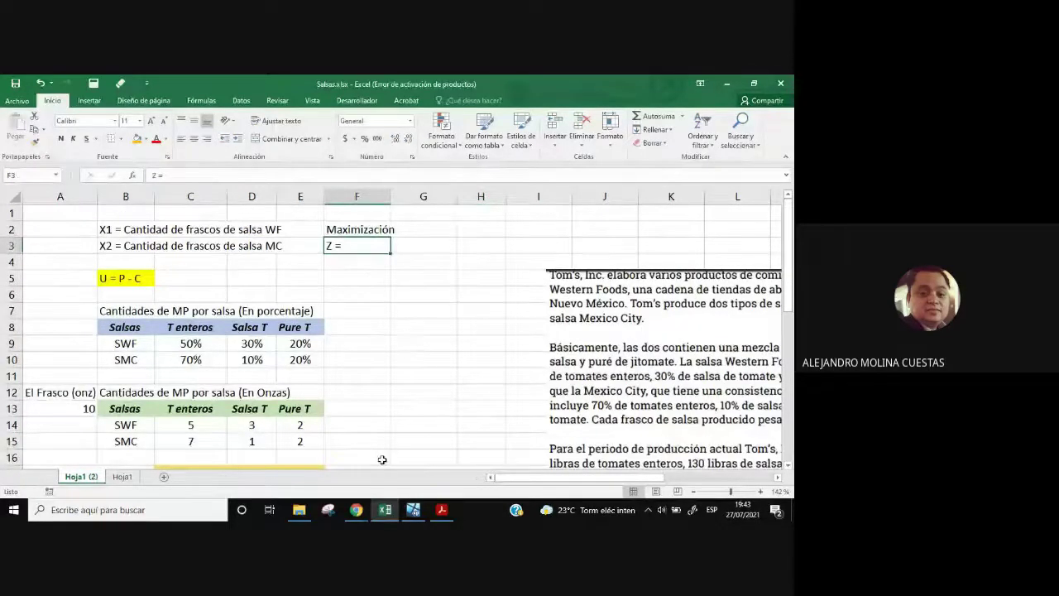
{"action": "mouse_move", "coordinate": [356, 510]}
{"action": "left_click", "coordinate": [290, 447]}
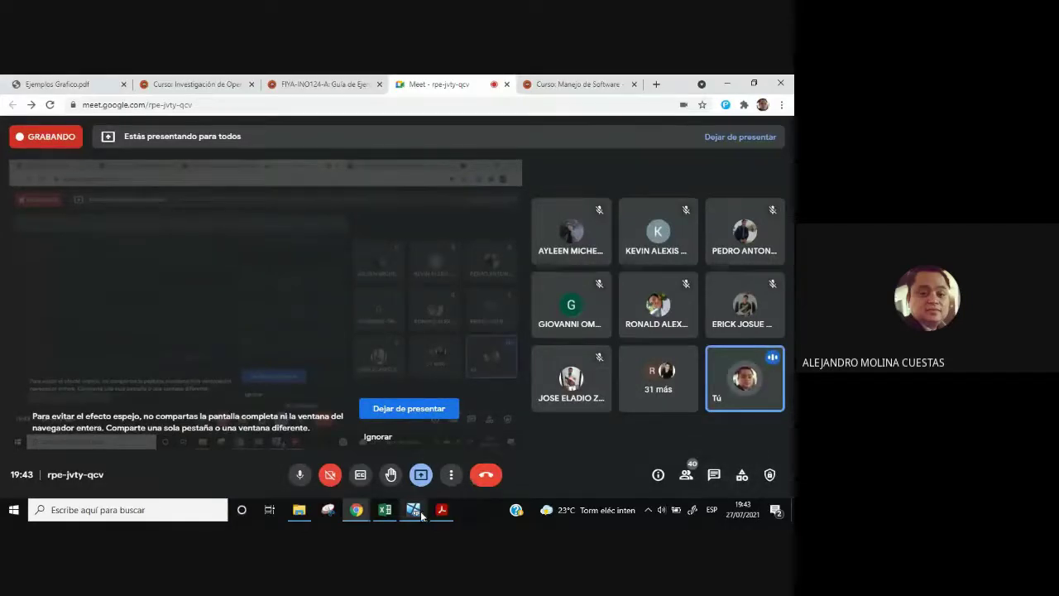
{"action": "mouse_move", "coordinate": [443, 513]}
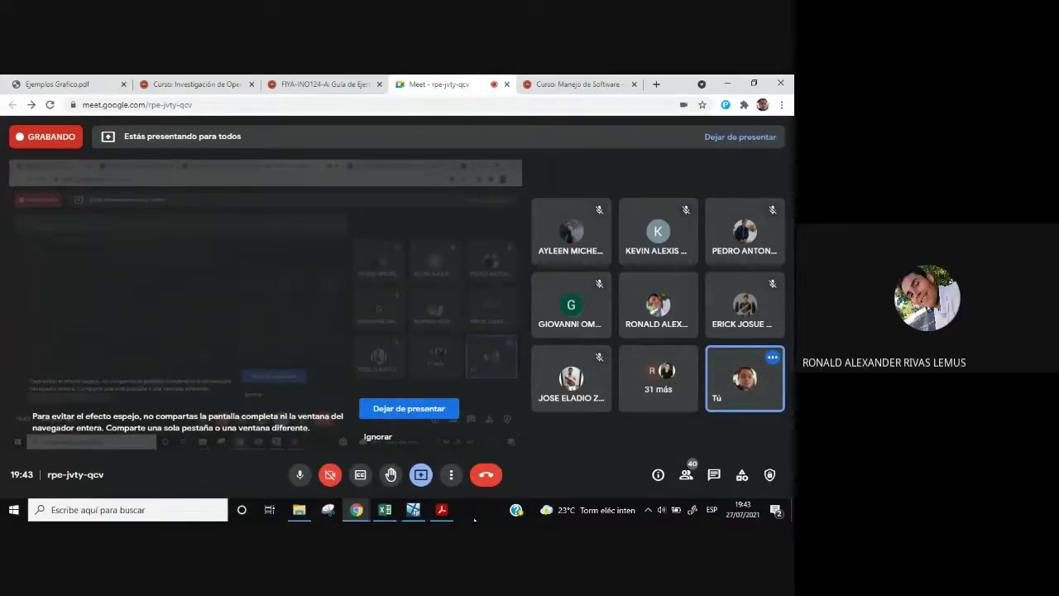
{"action": "left_click", "coordinate": [388, 512]}
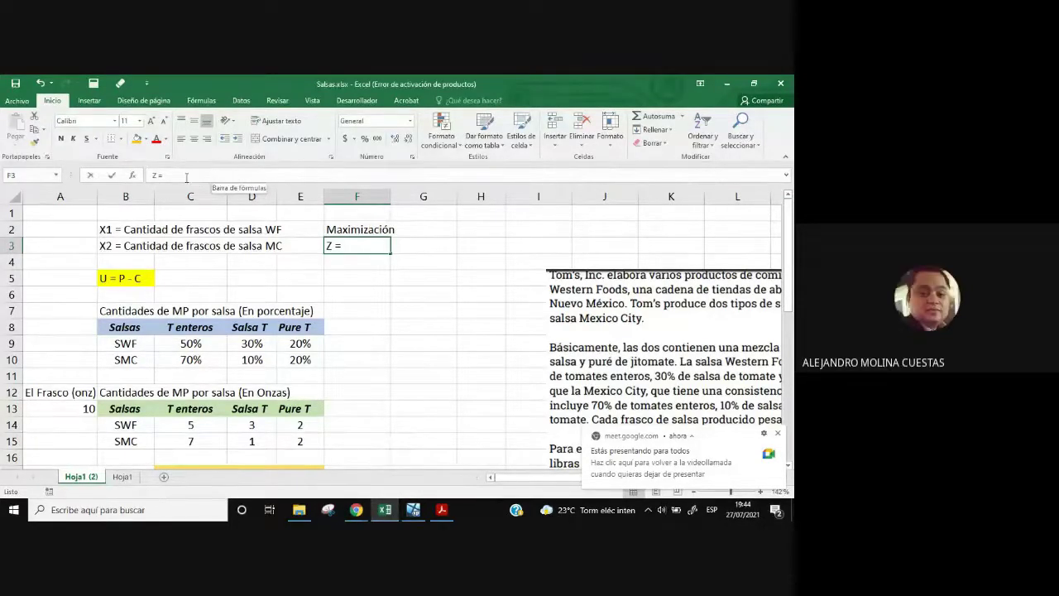
- Complete the objective function in F3 so it reads Z = X1 + 1.25X2
{"action": "left_click", "coordinate": [186, 178]}
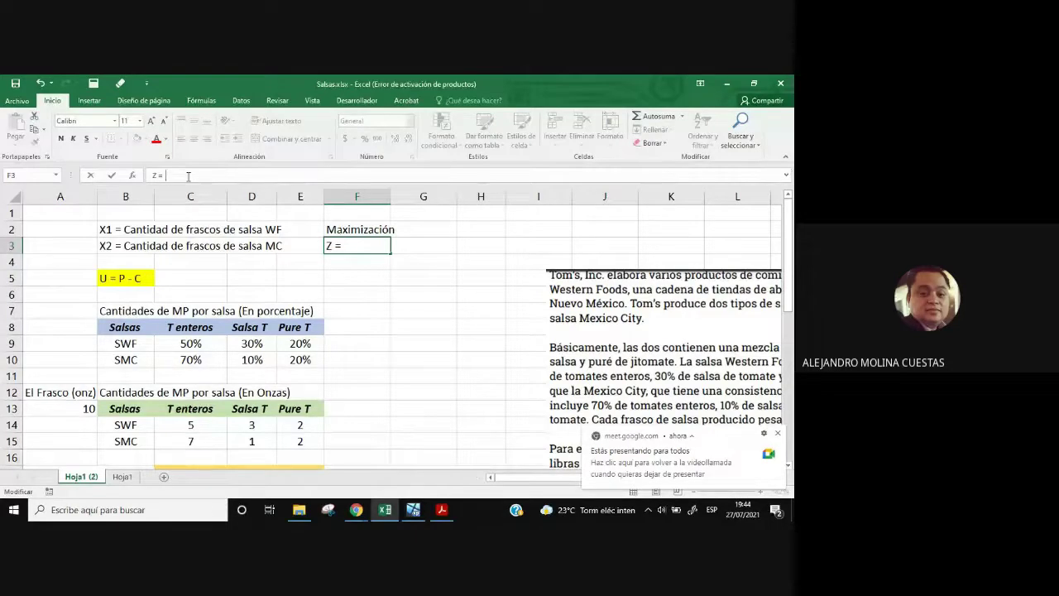
{"action": "type", "text": "X"}
{"action": "type", "text": "1"}
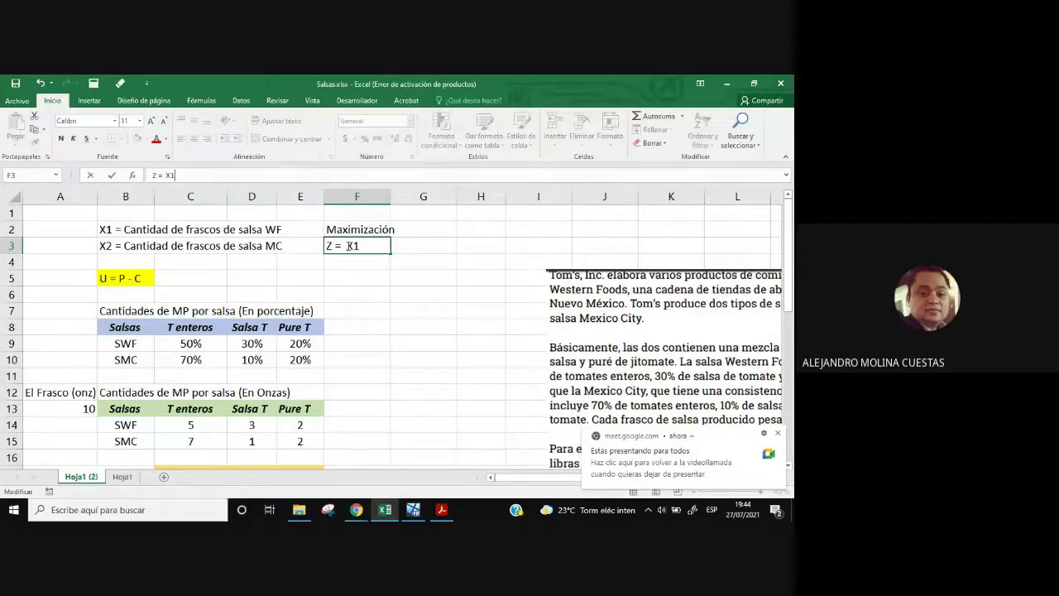
{"action": "type", "text": " +"}
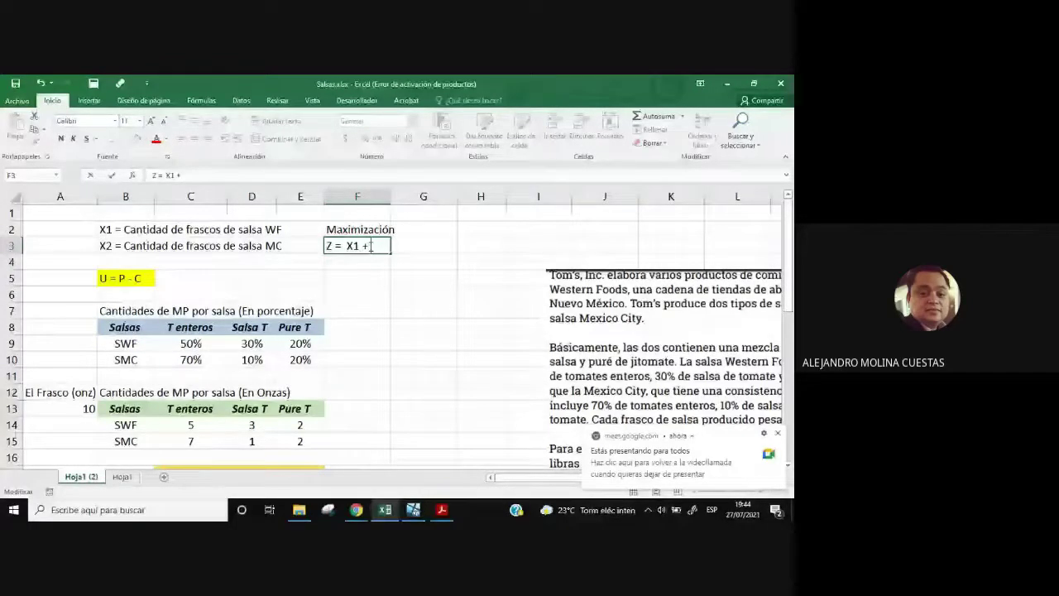
{"action": "type", "text": "1.25X2"}
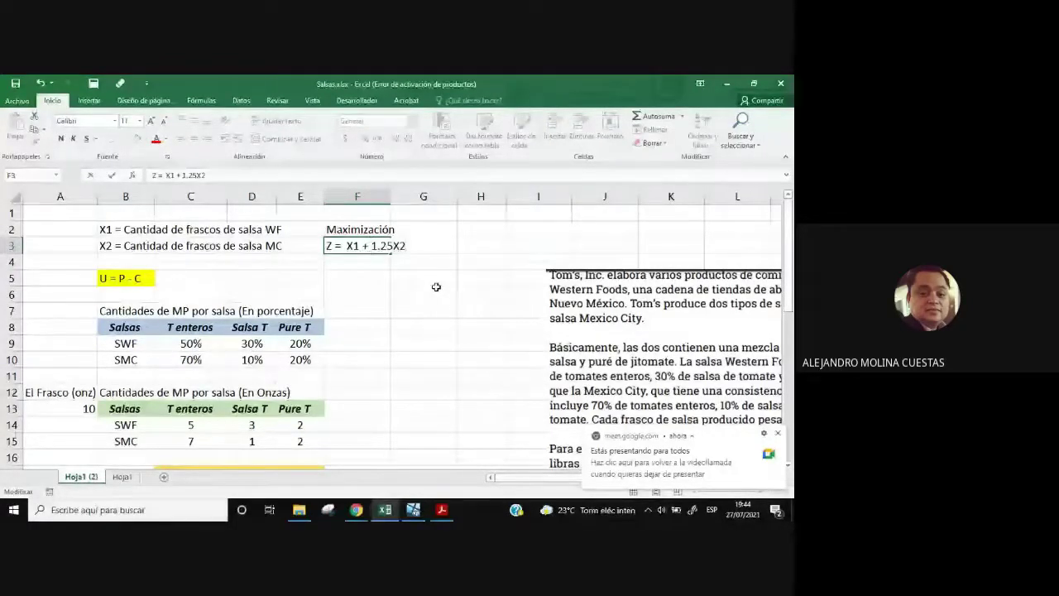
{"action": "left_click", "coordinate": [436, 287]}
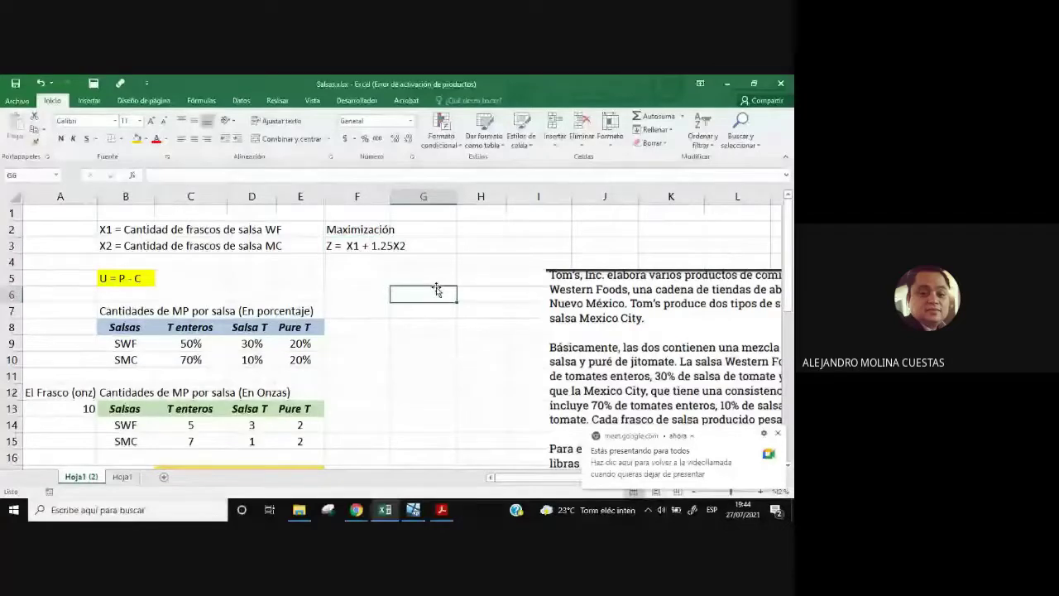
- Enter the constraints label "S. a." in F4, below the objective function
{"action": "left_click", "coordinate": [353, 267]}
{"action": "type", "text": "S"}
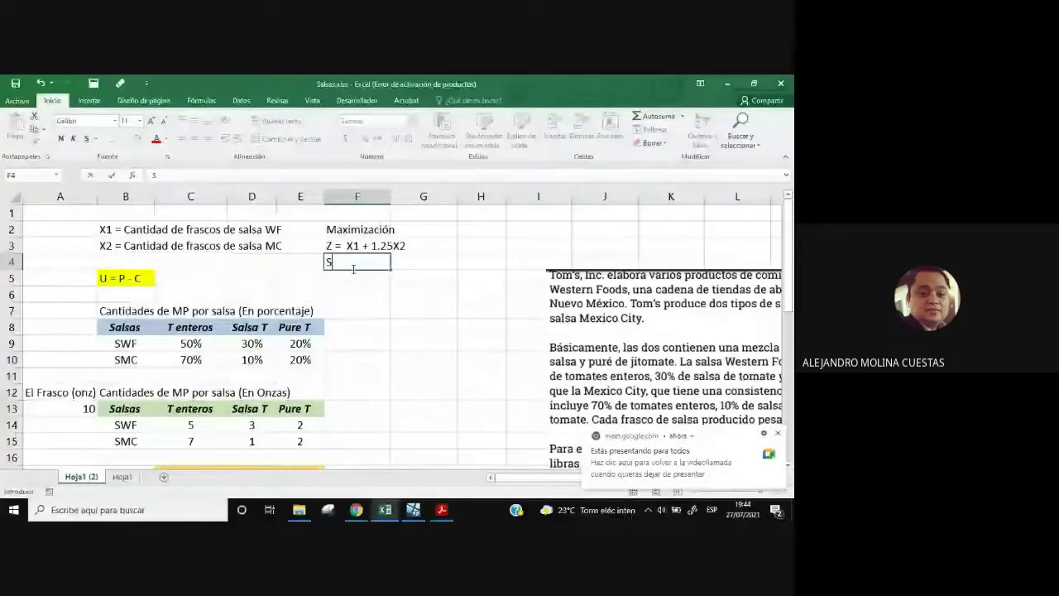
{"action": "type", "text": ". a."}
{"action": "key", "text": "Return"}
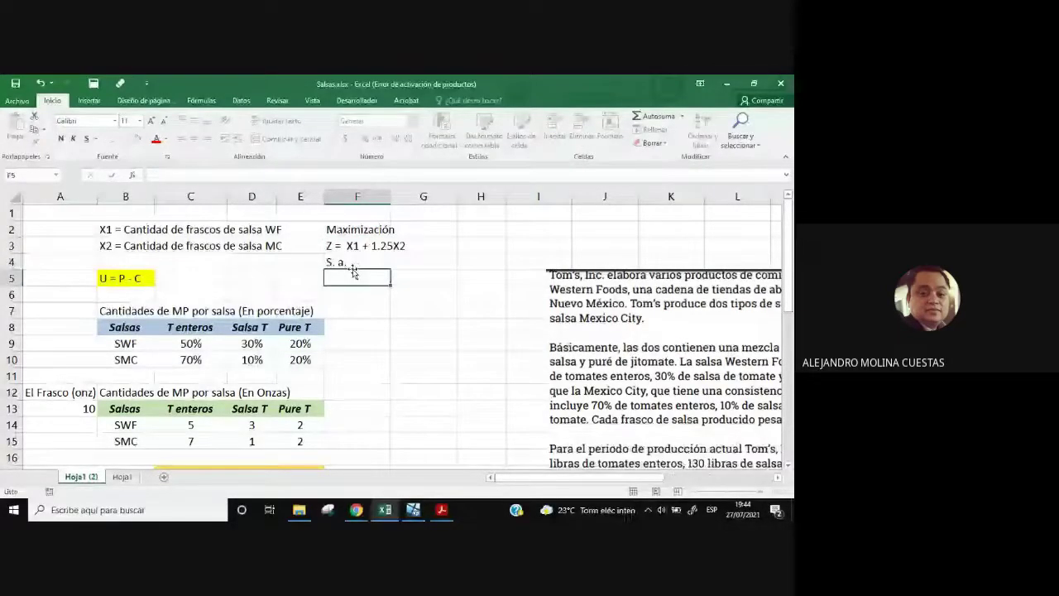
{"action": "key", "text": "Return"}
- Switch to Google Meet to look through the participants list, close it, and return to the Salsas.xlsx workbook in Excel
{"action": "left_click", "coordinate": [356, 510]}
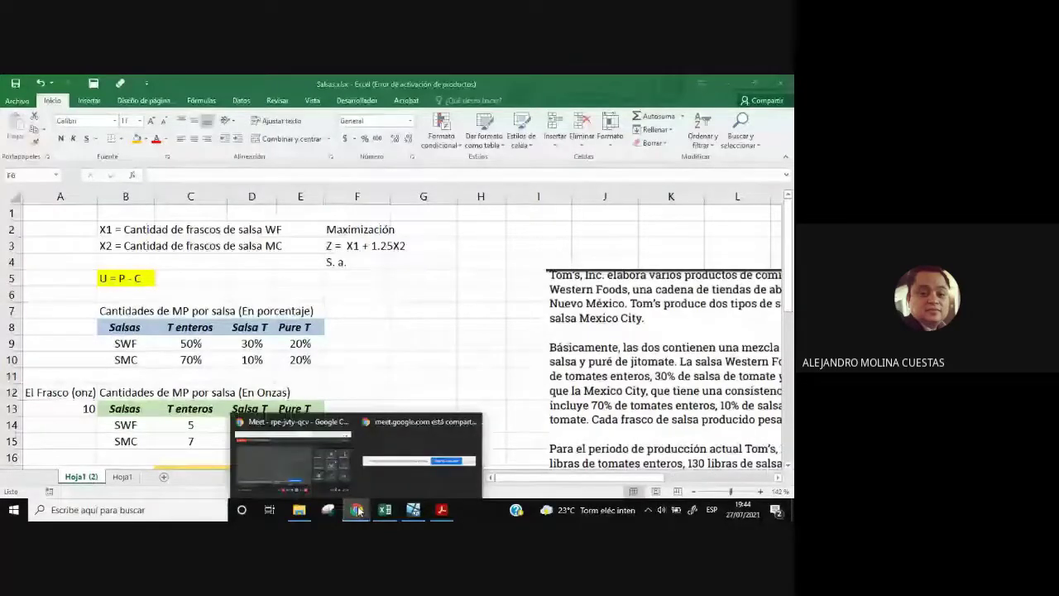
{"action": "left_click", "coordinate": [293, 451]}
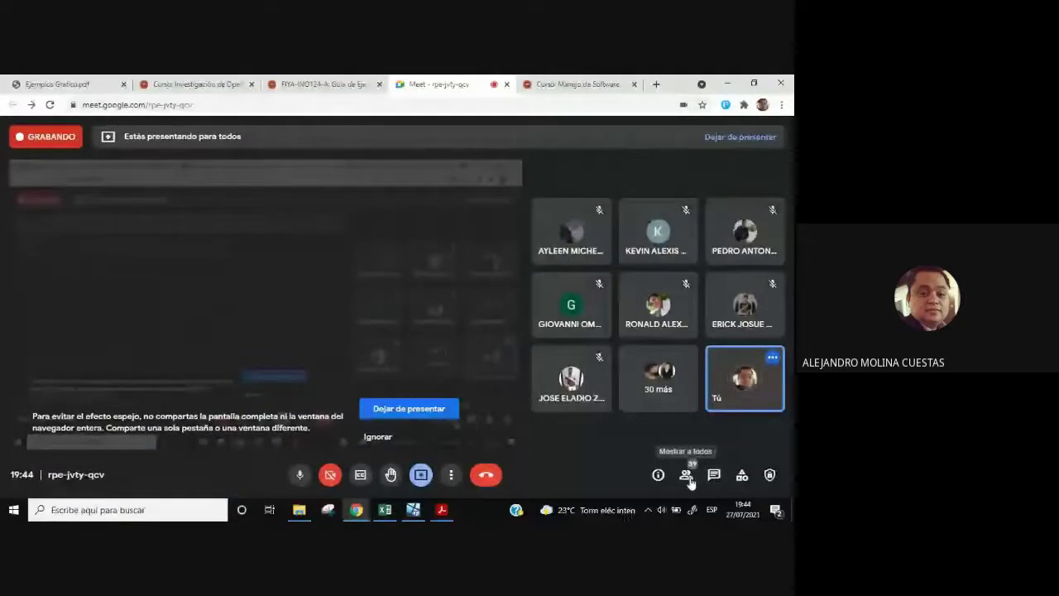
{"action": "left_click", "coordinate": [686, 475]}
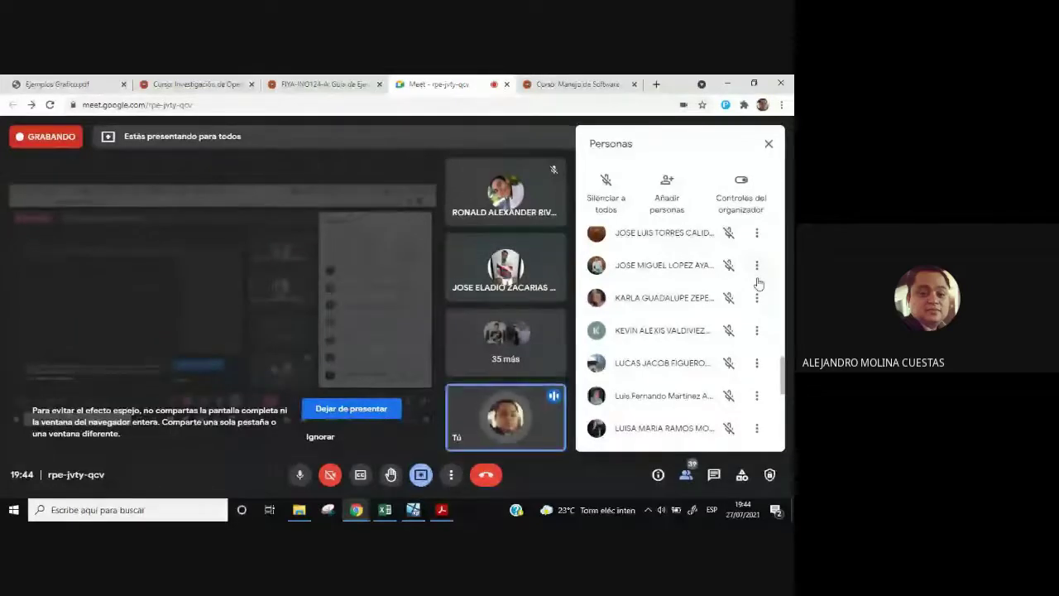
{"action": "left_click", "coordinate": [769, 143]}
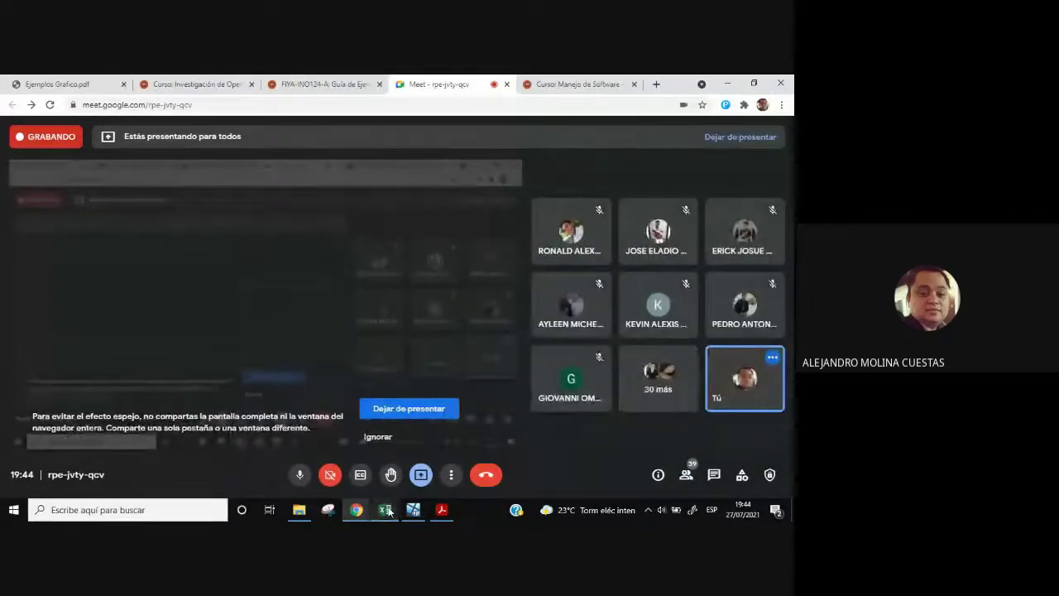
{"action": "left_click", "coordinate": [385, 510]}
- Move the problem statement picture up so that its upper edge sits at row 2
{"action": "left_click_drag", "start_coordinate": [598, 310], "coordinate": [596, 280]}
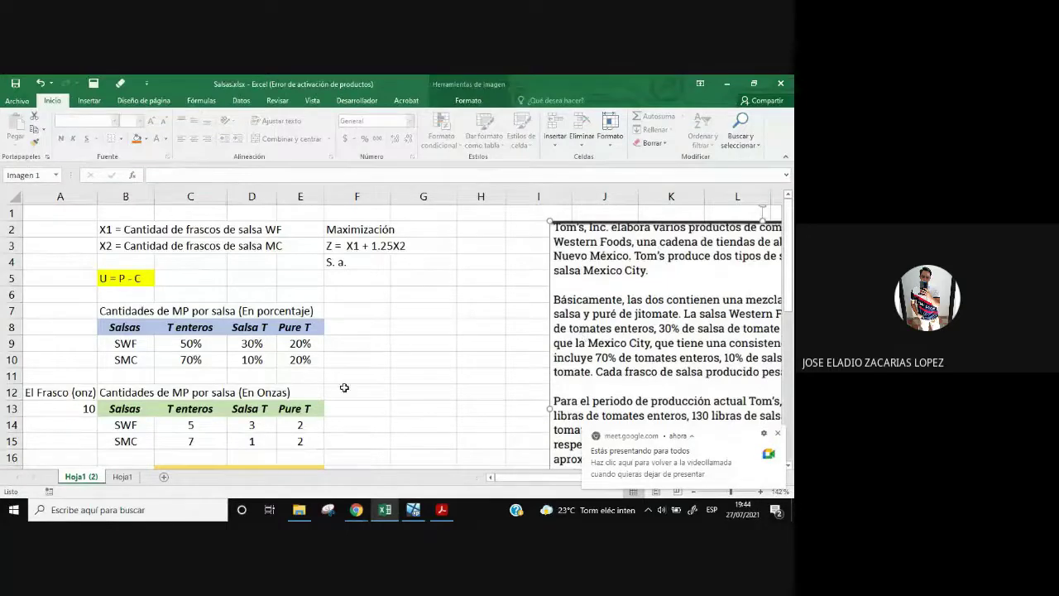
{"action": "scroll", "coordinate": [389, 393], "scroll_direction": "down", "scroll_amount": 2}
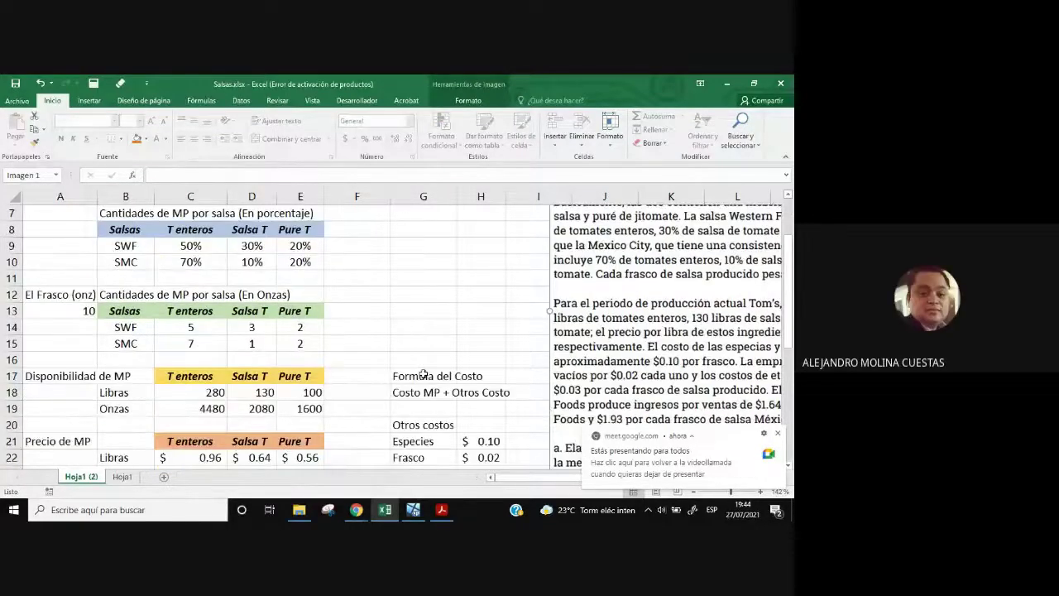
{"action": "scroll", "coordinate": [424, 374], "scroll_direction": "down", "scroll_amount": 2}
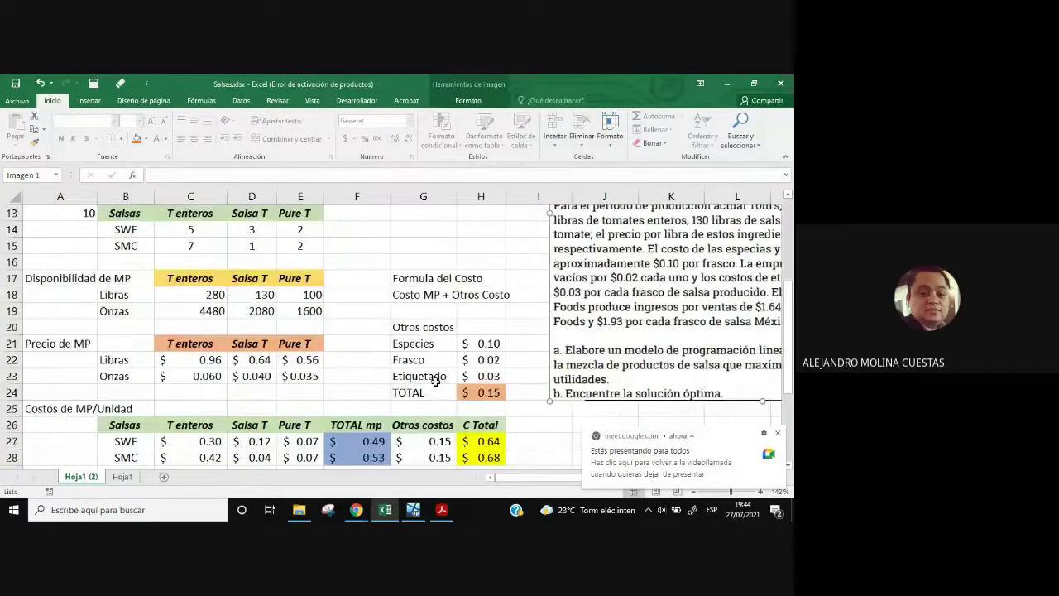
{"action": "scroll", "coordinate": [435, 380], "scroll_direction": "up", "scroll_amount": 4}
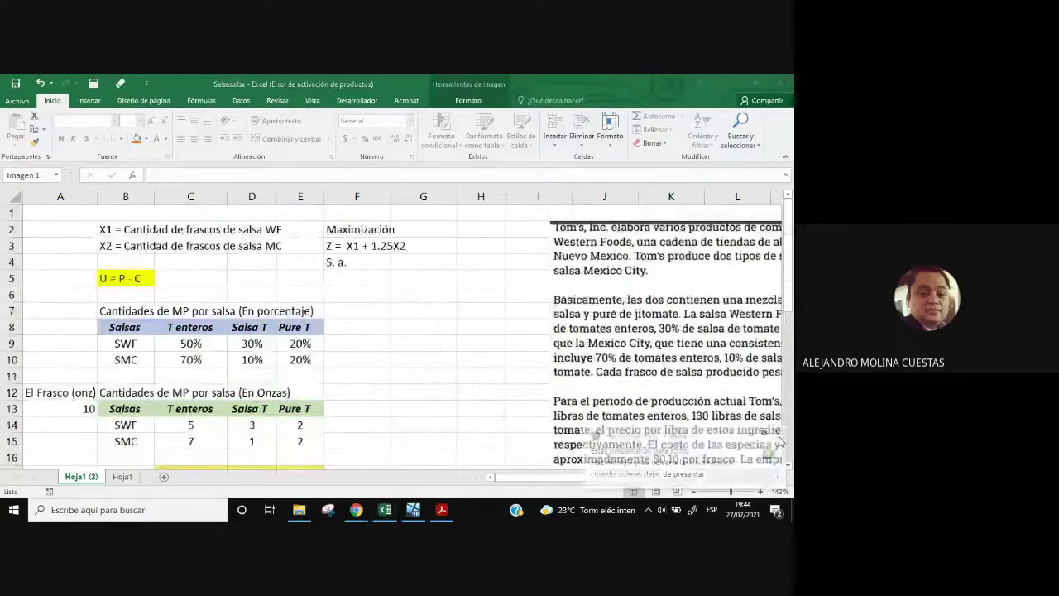
- Move the Maximización heading, objective function and "S. a." label from F2:F4 to G2:G4
{"action": "left_click", "coordinate": [357, 293]}
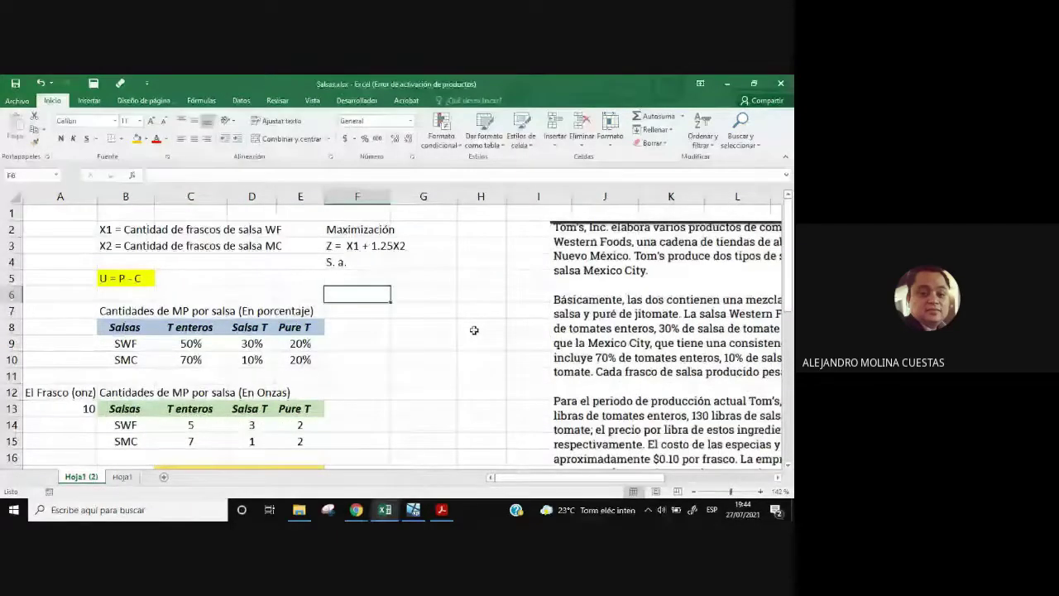
{"action": "left_click_drag", "start_coordinate": [357, 229], "coordinate": [356, 261]}
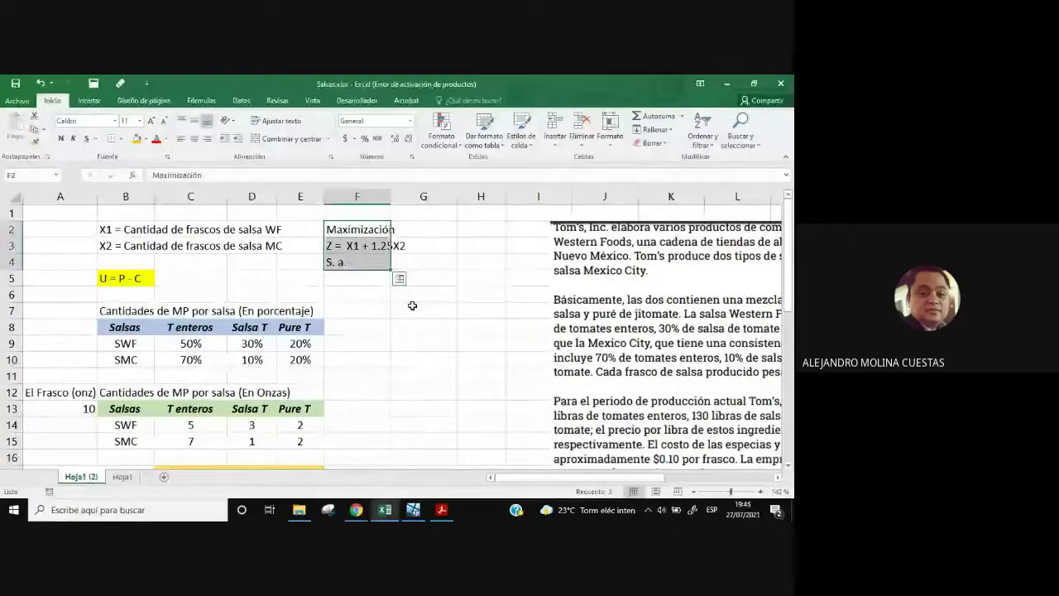
{"action": "key", "text": "ctrl+c"}
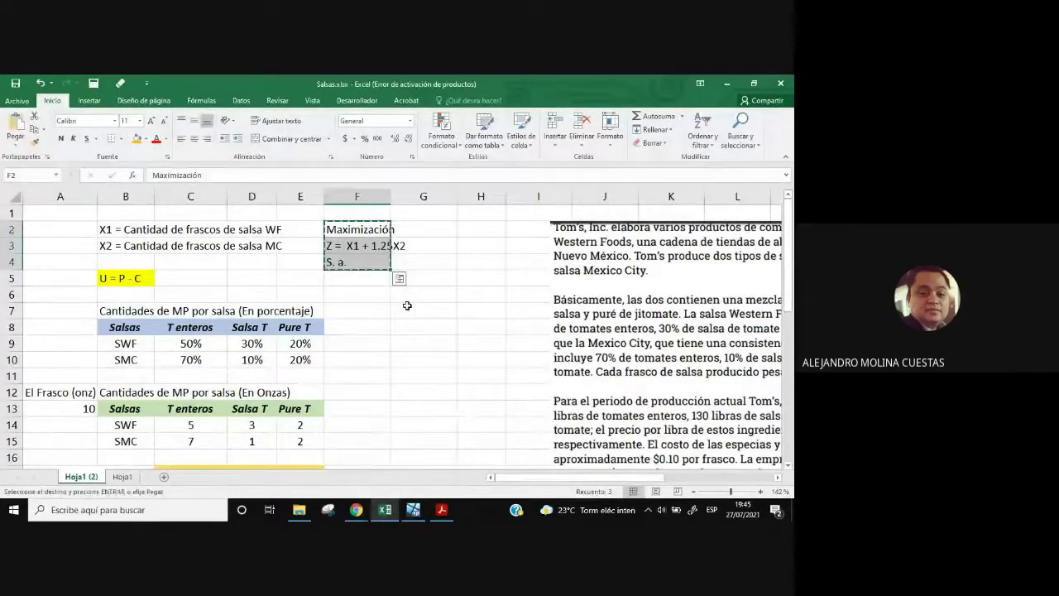
{"action": "left_click", "coordinate": [407, 232]}
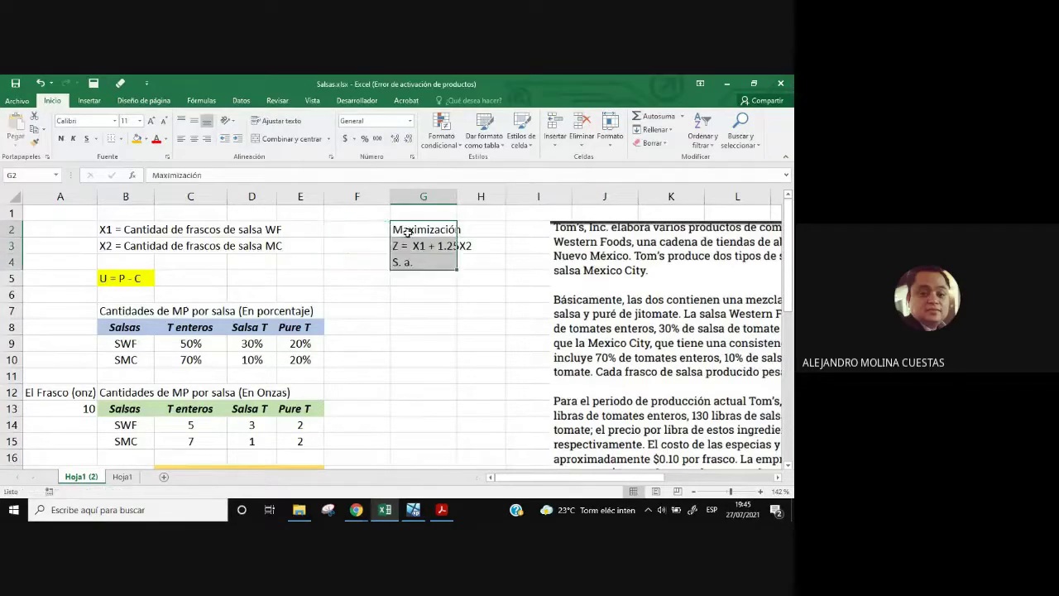
{"action": "key", "text": "ctrl+v"}
{"action": "left_click", "coordinate": [414, 296]}
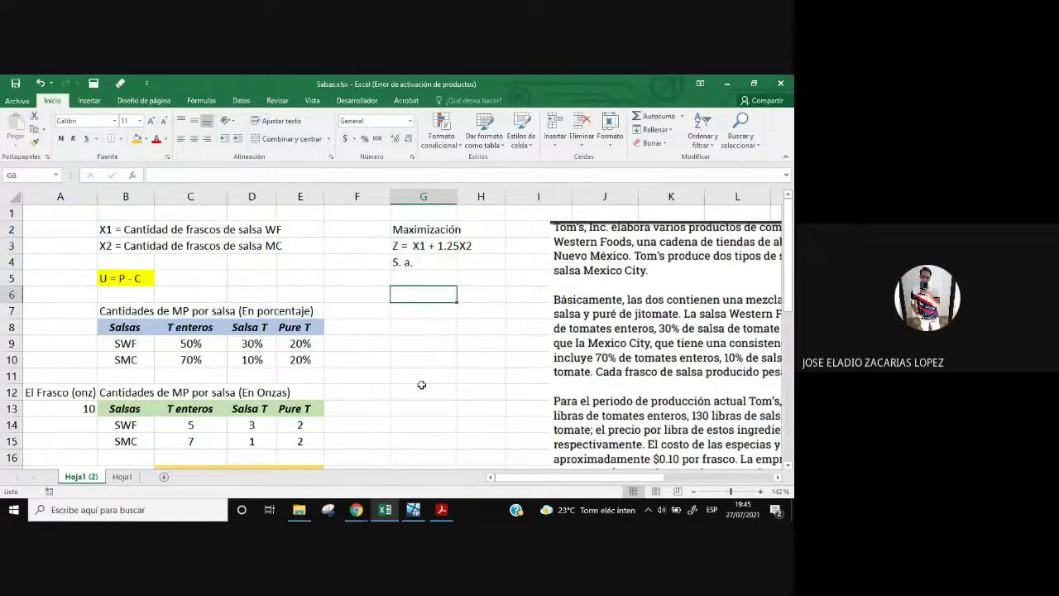
- Move the problem statement picture so that its left edge sits at column K and its upper edge at row 2
{"action": "left_click_drag", "start_coordinate": [561, 482], "coordinate": [594, 483]}
{"action": "left_click", "coordinate": [568, 364]}
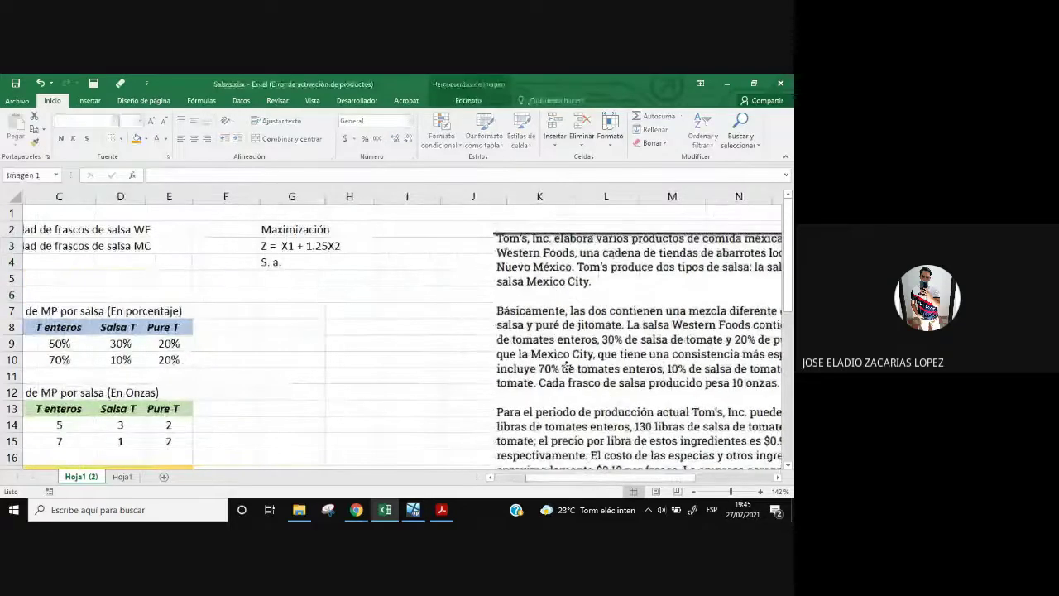
{"action": "left_click_drag", "start_coordinate": [567, 364], "coordinate": [581, 351]}
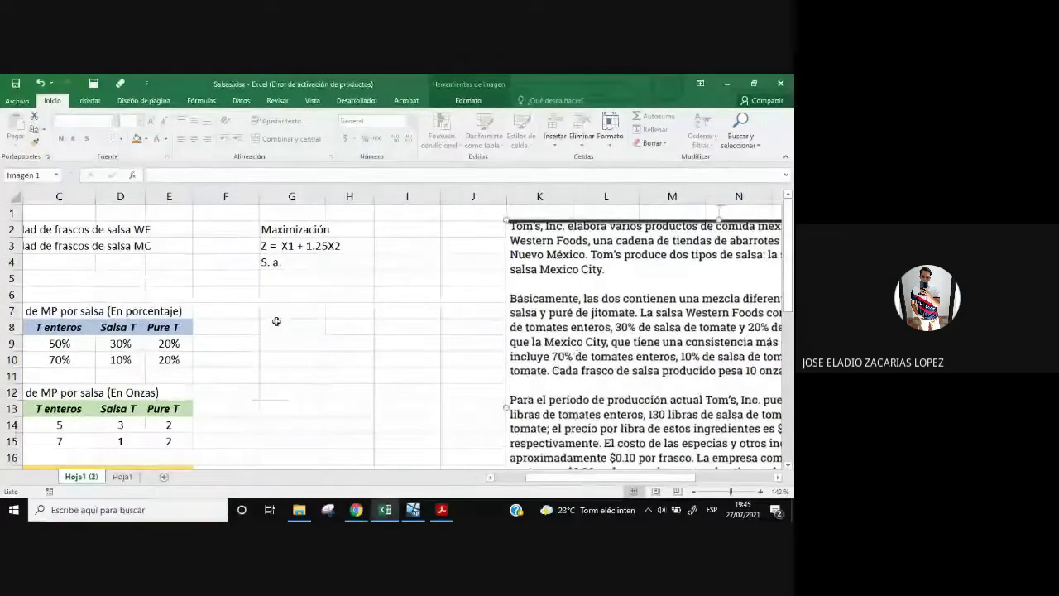
- Enter the constraint label "Disponibilidad de mp T Enteros" in G6, below the "S. a." label
{"action": "left_click", "coordinate": [284, 295]}
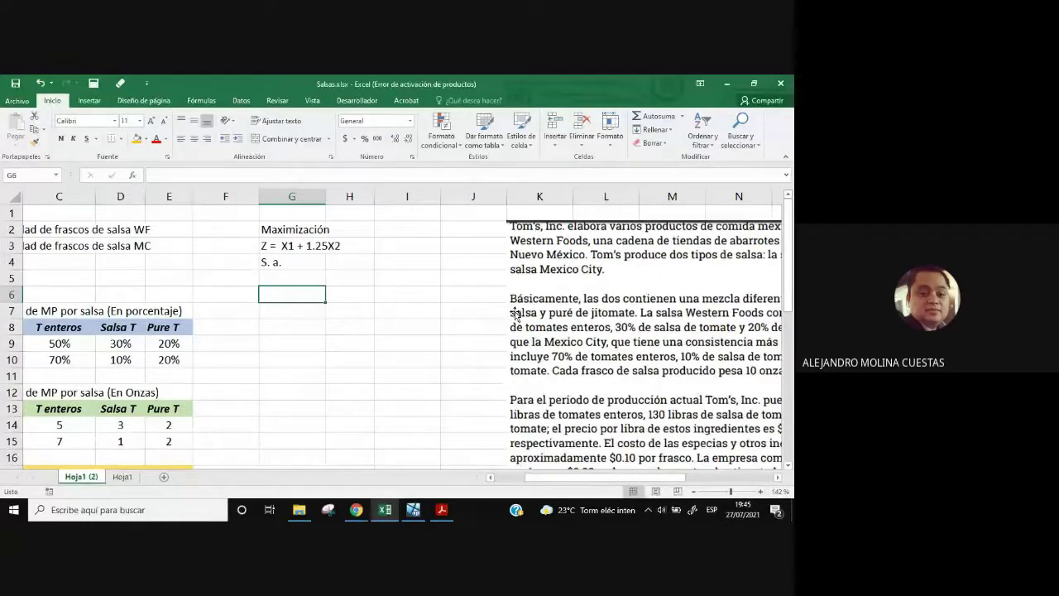
{"action": "type", "text": "Dis"}
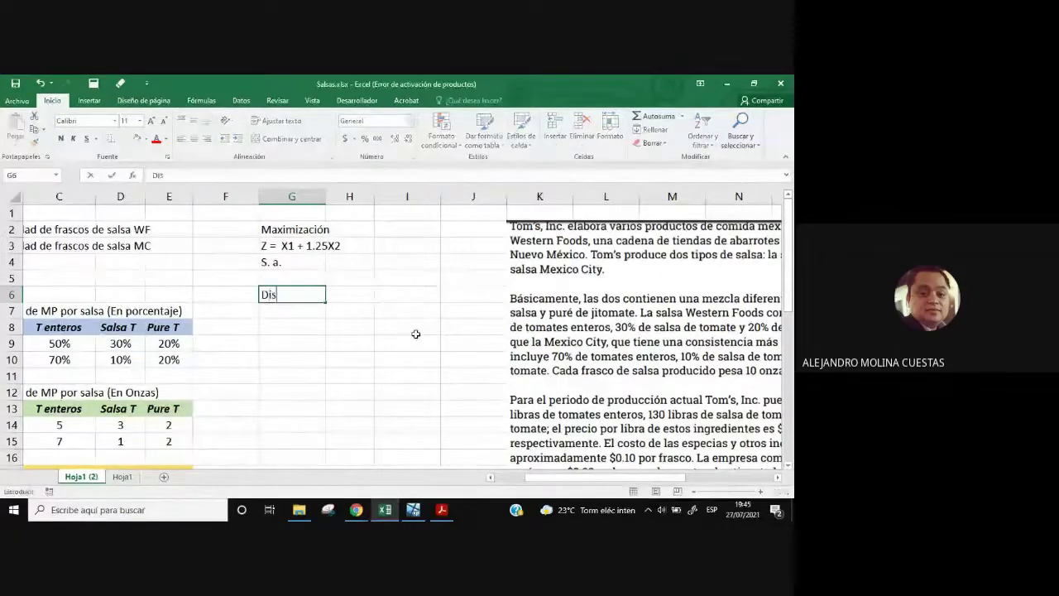
{"action": "type", "text": "ponibilidad de mp"}
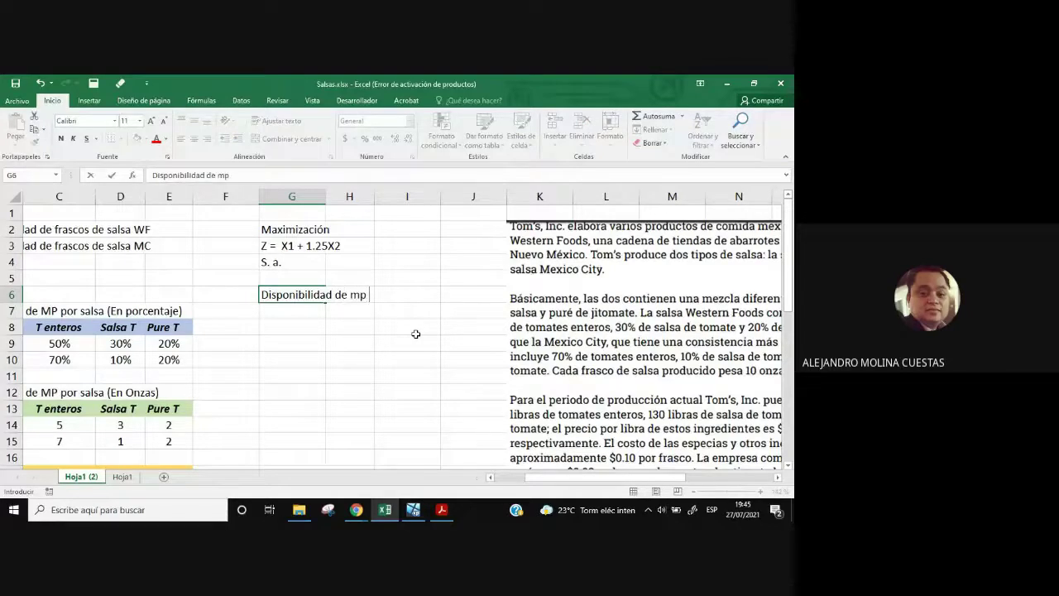
{"action": "type", "text": " T"}
{"action": "type", "text": "Enteros"}
{"action": "key", "text": "Return"}
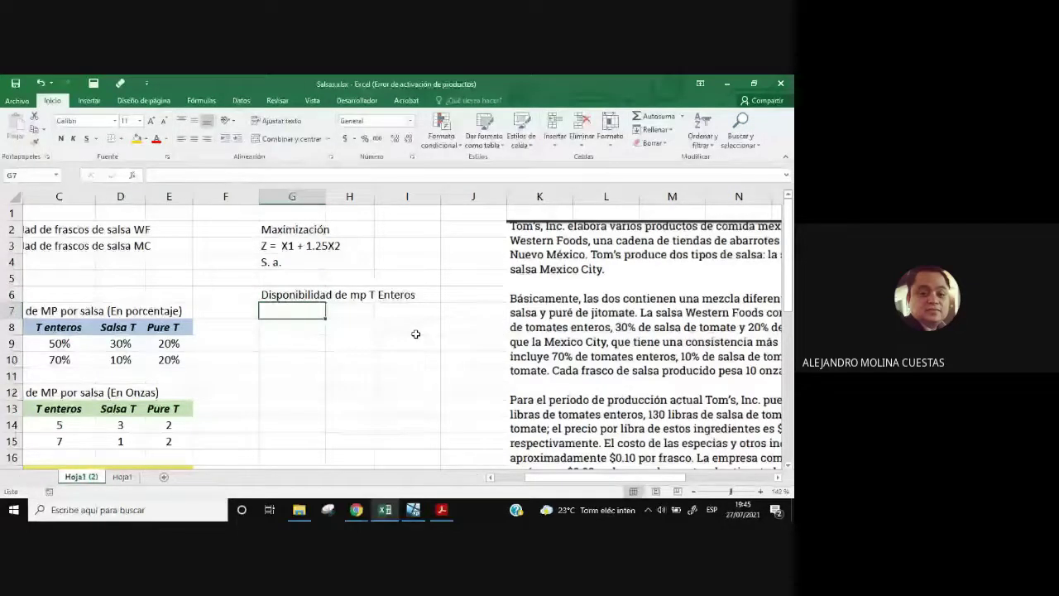
- Enter the second constraint label "Disponibilidad de mp Salsa T" in G7
{"action": "type", "text": "D"}
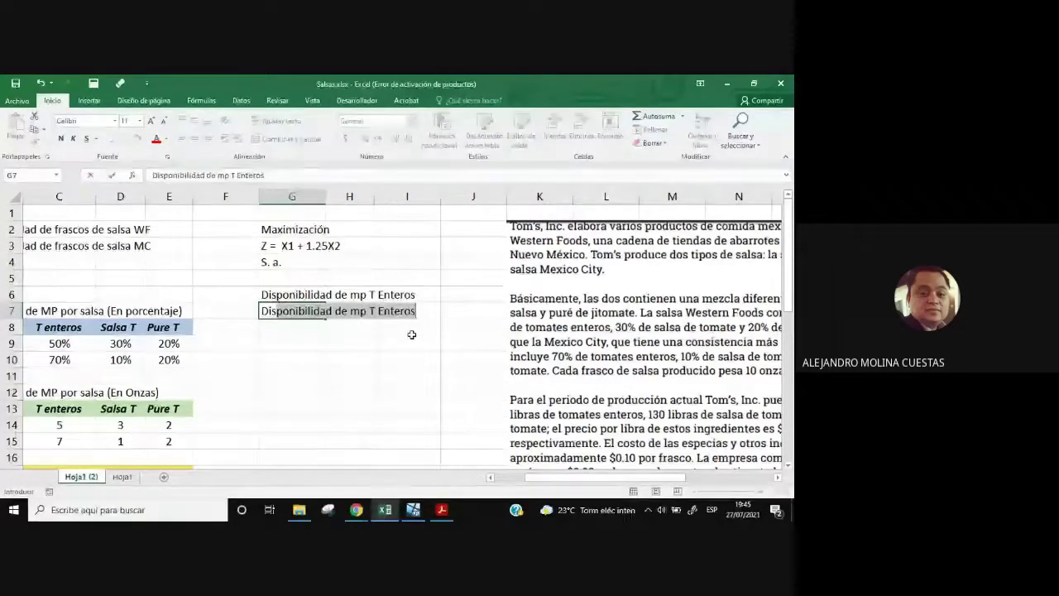
{"action": "type", "text": "isponibilidad de mp Sa"}
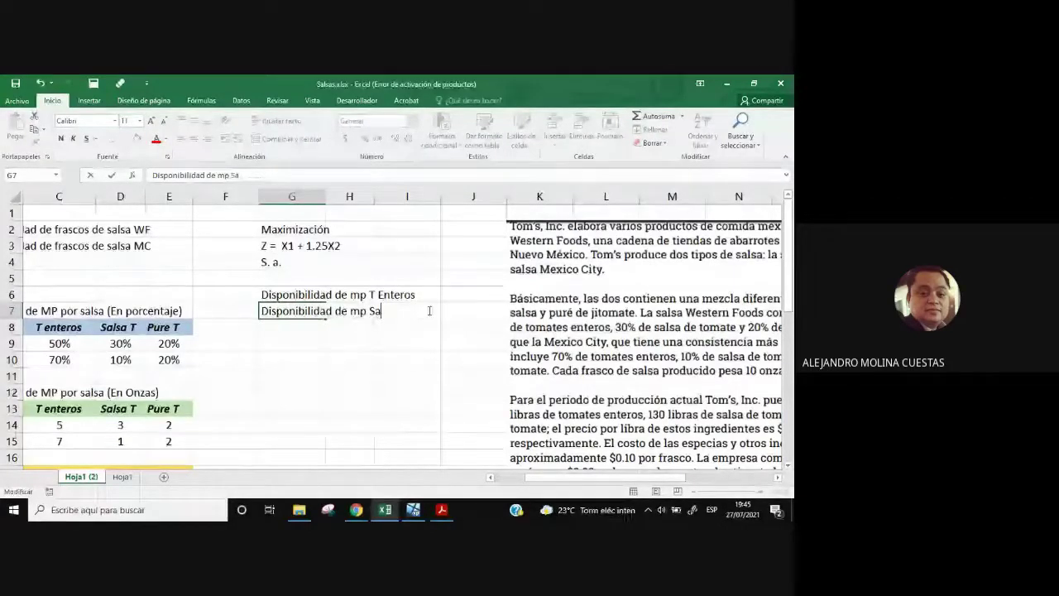
{"action": "type", "text": "lsa"}
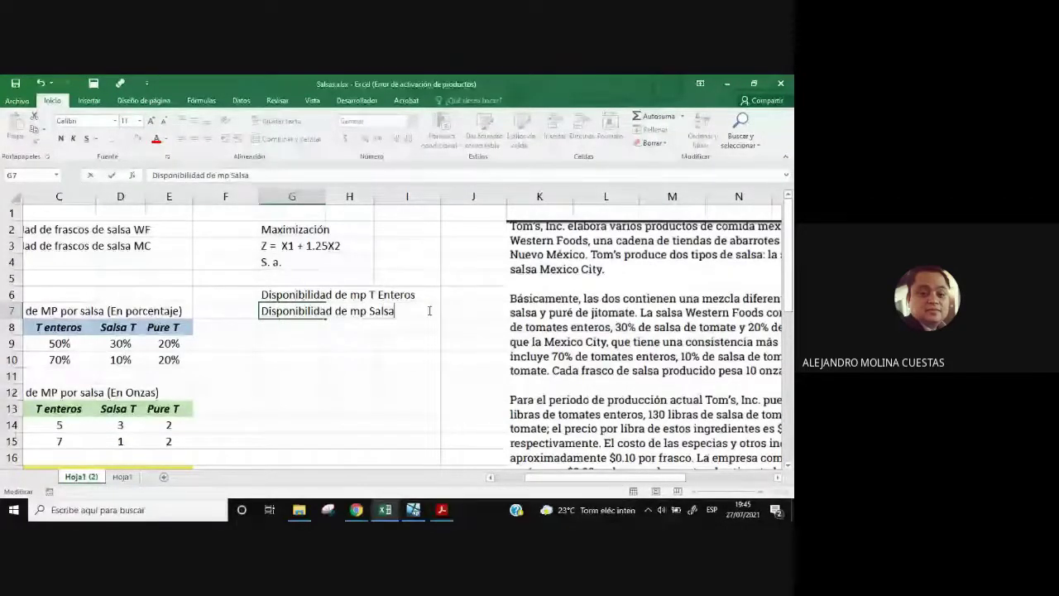
{"action": "type", "text": " T"}
{"action": "key", "text": "Return"}
- Enter the third constraint label "Disponibilidad de mp Pure T" in G8
{"action": "type", "text": "Disponibilid"}
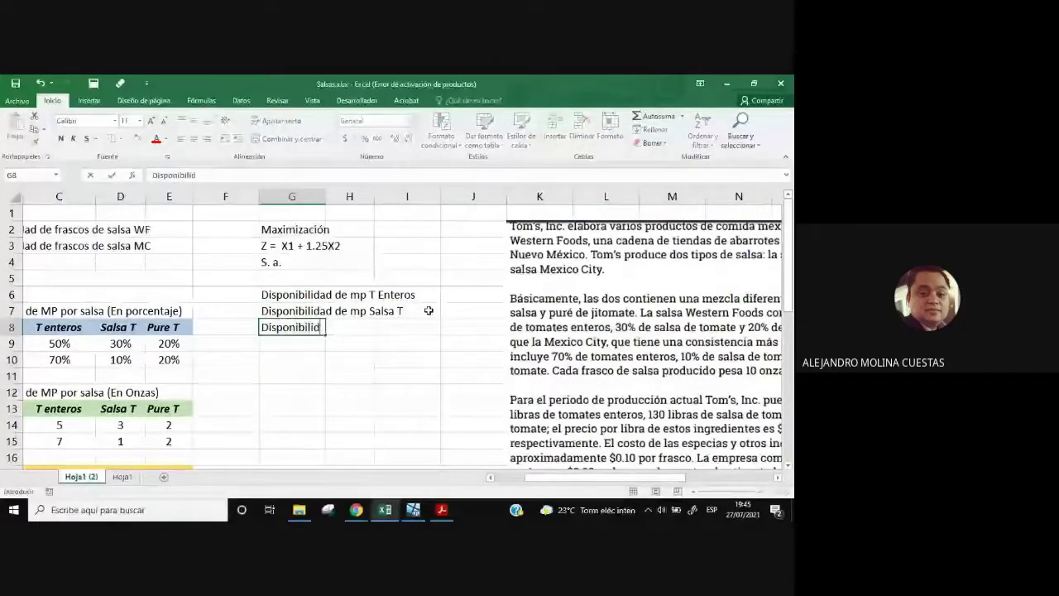
{"action": "type", "text": "ad de mp P"}
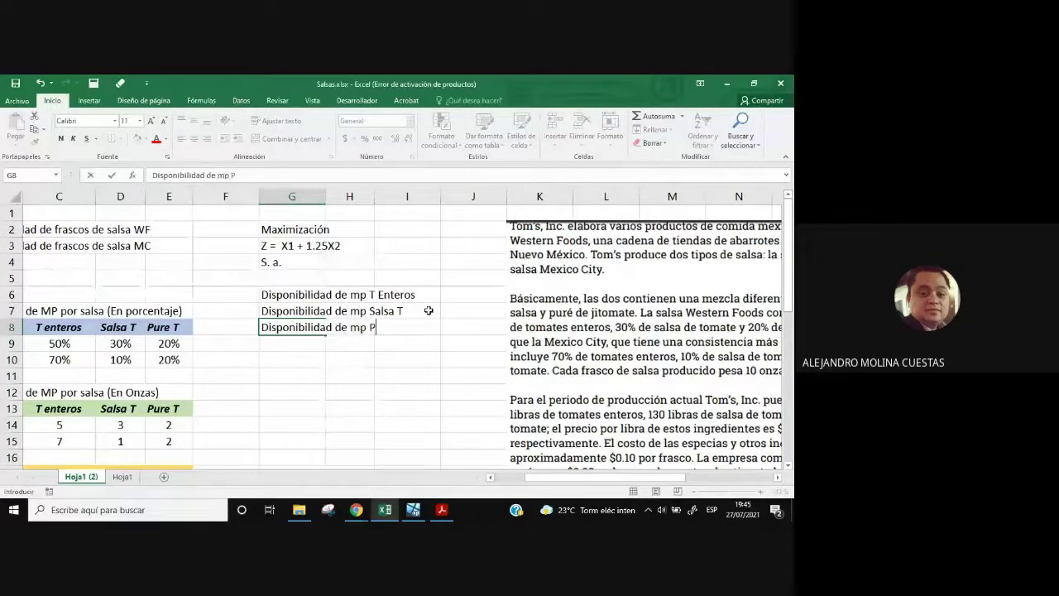
{"action": "type", "text": "ure"}
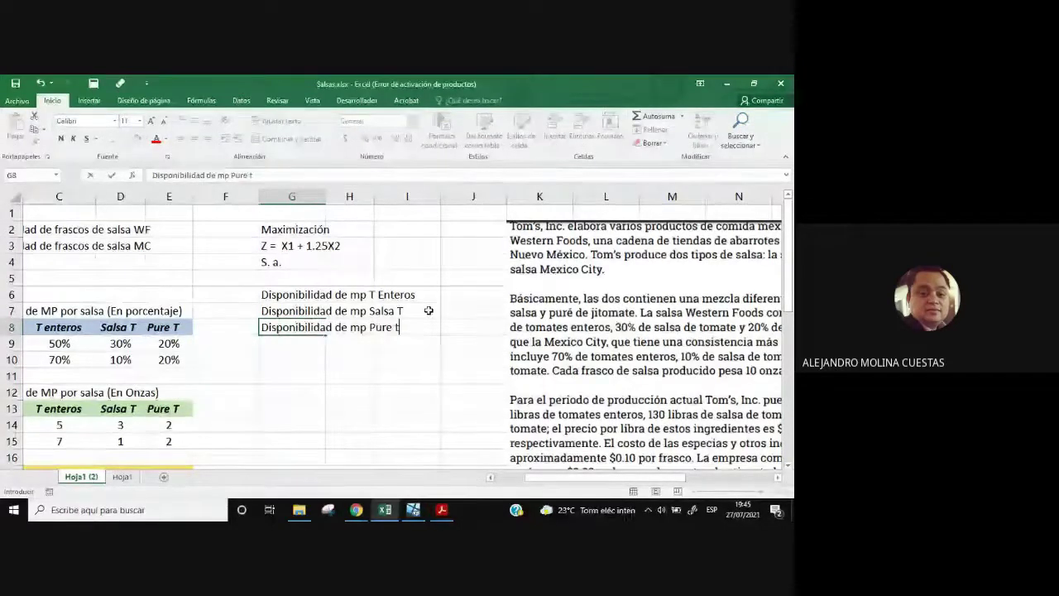
{"action": "type", "text": " T"}
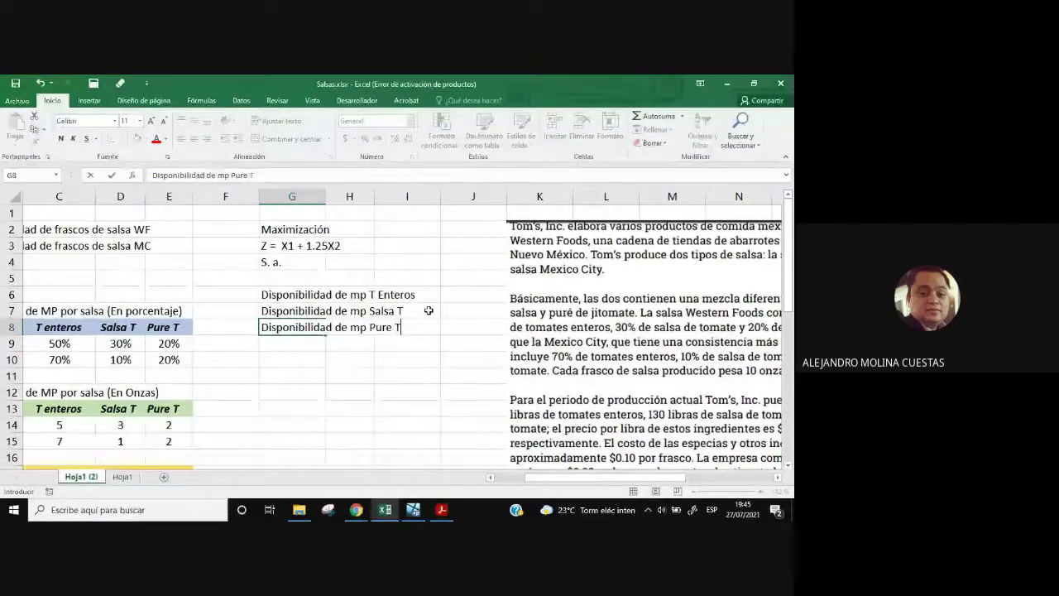
{"action": "key", "text": "Return"}
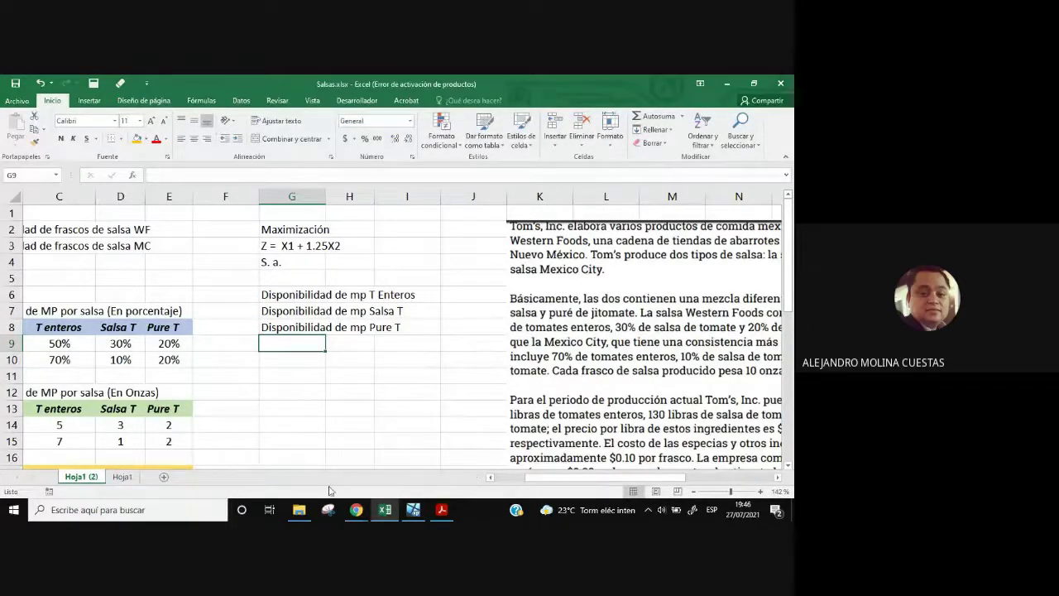
- Move the problem statement picture over to column M, leaving columns J to L free beside the constraint labels
{"action": "left_click_drag", "start_coordinate": [588, 484], "coordinate": [617, 482]}
{"action": "left_click_drag", "start_coordinate": [495, 342], "coordinate": [629, 337]}
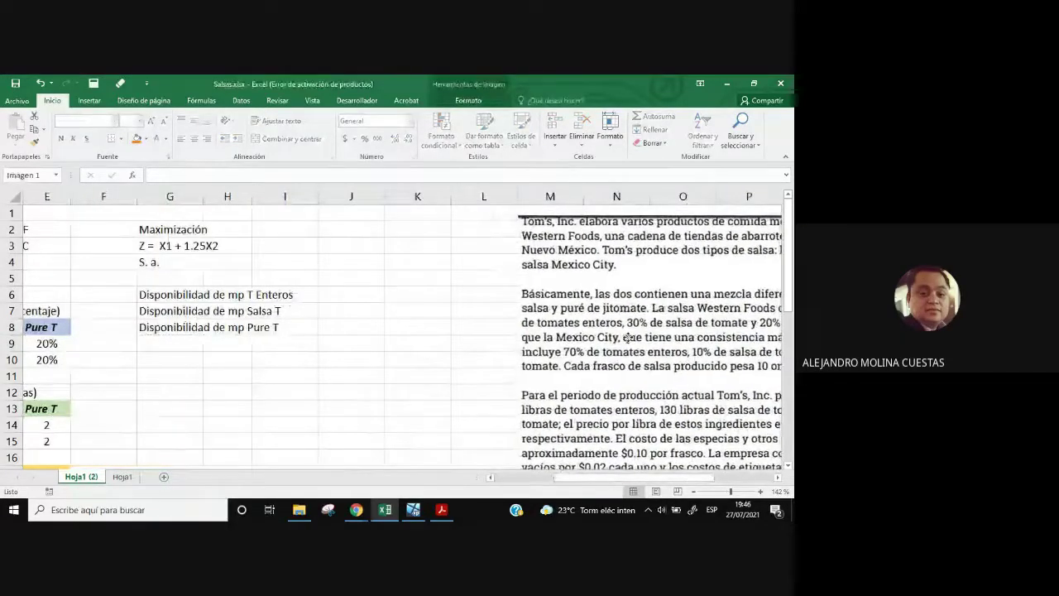
{"action": "left_click", "coordinate": [331, 295]}
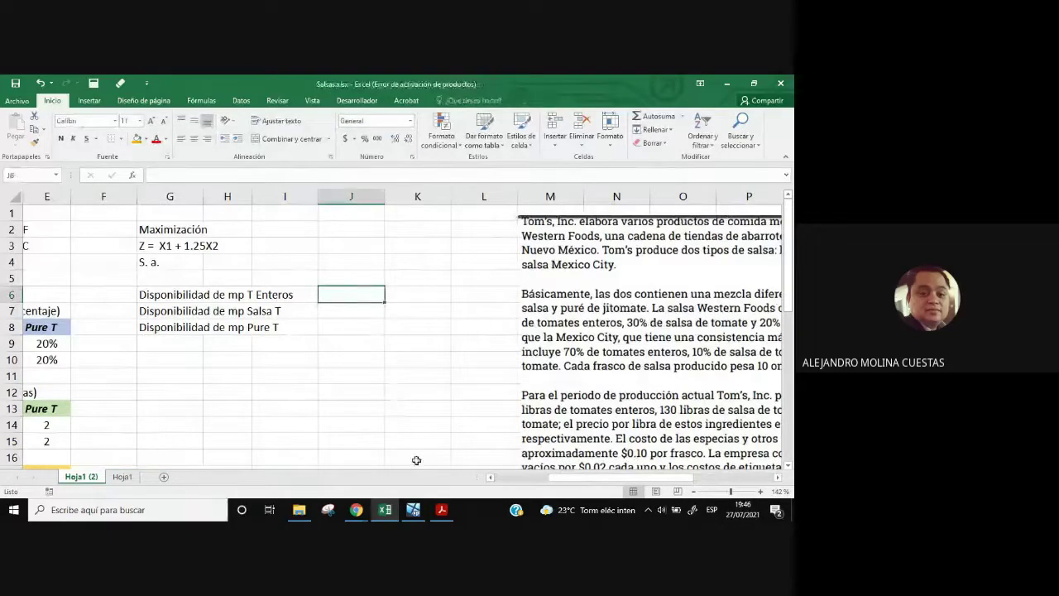
{"action": "left_click_drag", "start_coordinate": [528, 479], "coordinate": [534, 484]}
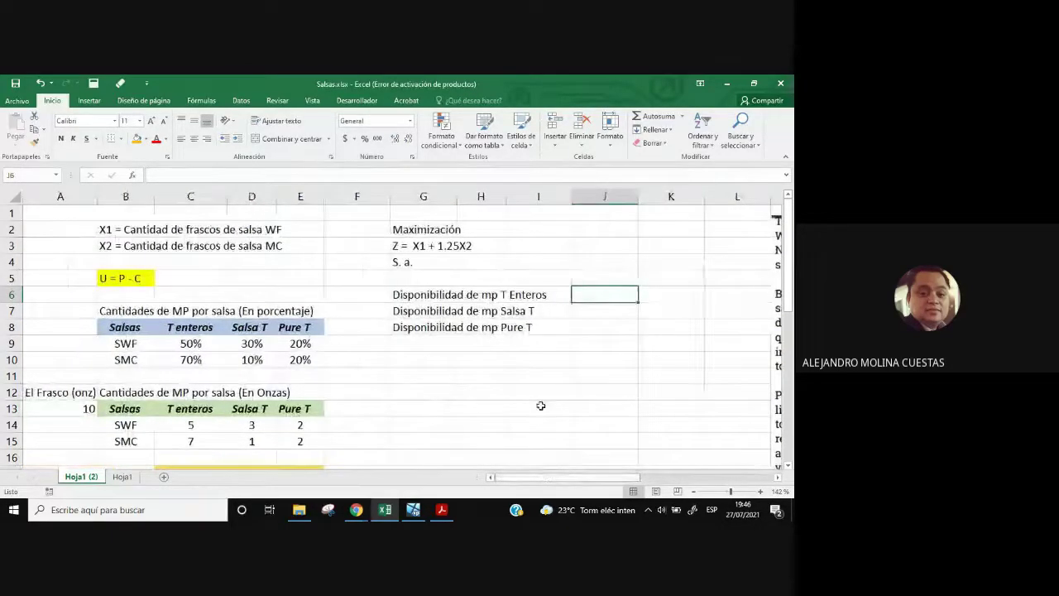
- Review the ounces per salsa and raw material availability tables, then check the Google Meet call and return to the workbook in Excel
{"action": "scroll", "coordinate": [542, 405], "scroll_direction": "down", "scroll_amount": 3}
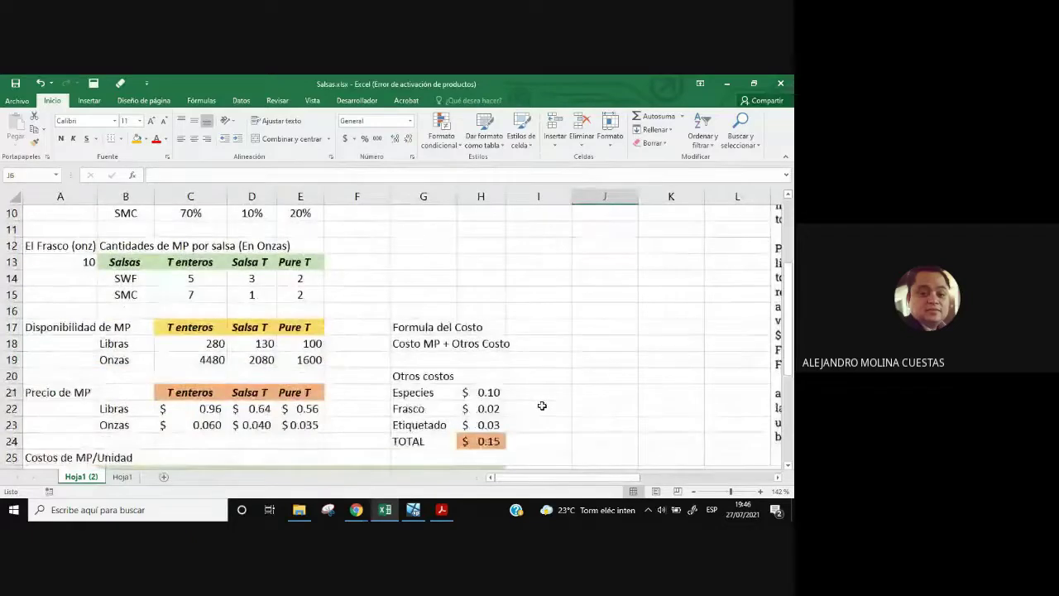
{"action": "scroll", "coordinate": [542, 406], "scroll_direction": "up", "scroll_amount": 1}
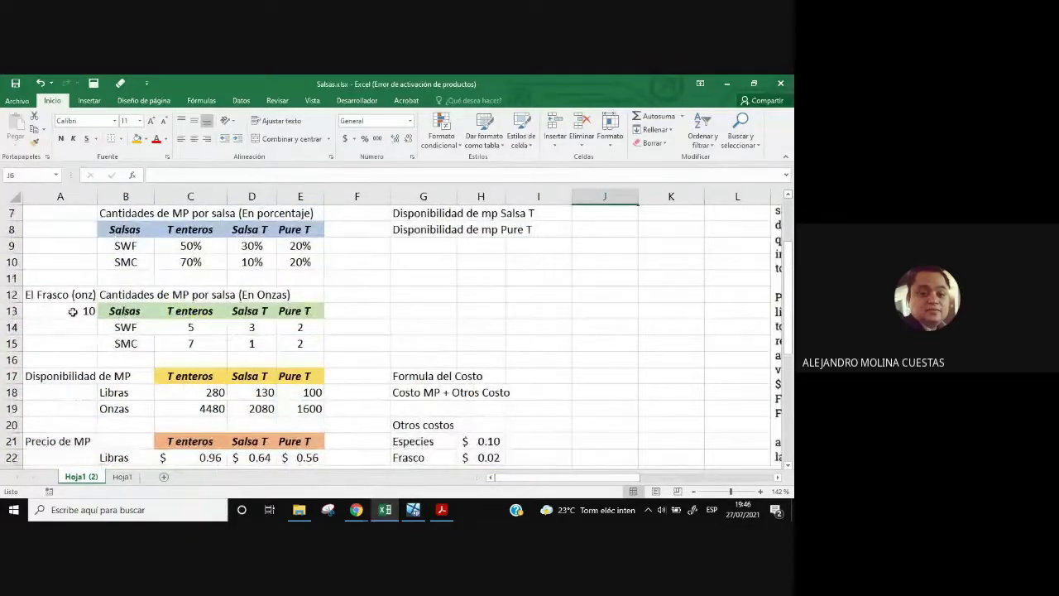
{"action": "left_click_drag", "start_coordinate": [73, 311], "coordinate": [360, 410]}
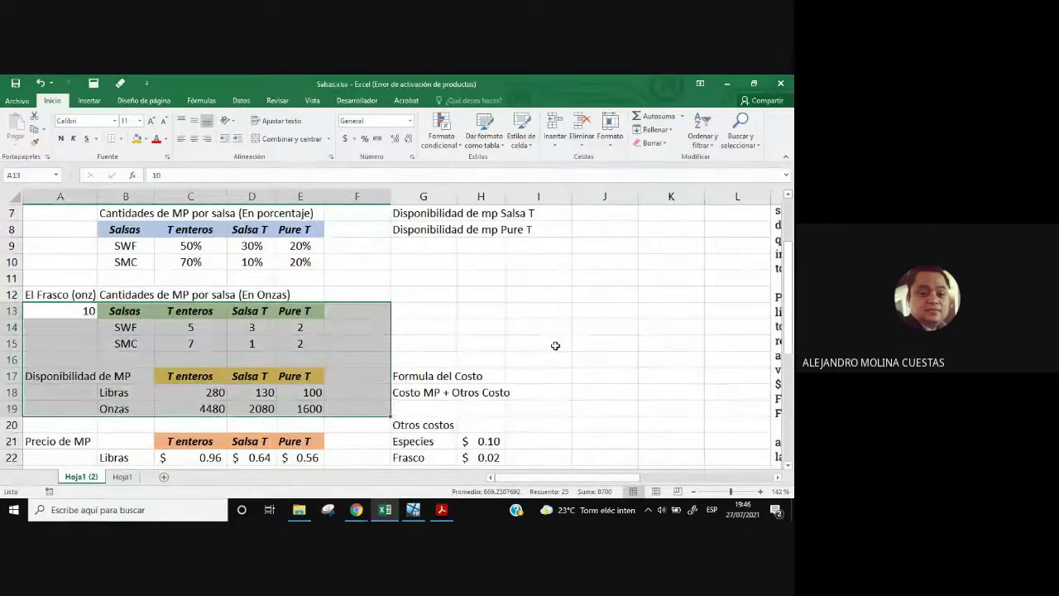
{"action": "scroll", "coordinate": [699, 412], "scroll_direction": "up", "scroll_amount": 2}
{"action": "scroll", "coordinate": [700, 410], "scroll_direction": "down", "scroll_amount": 1}
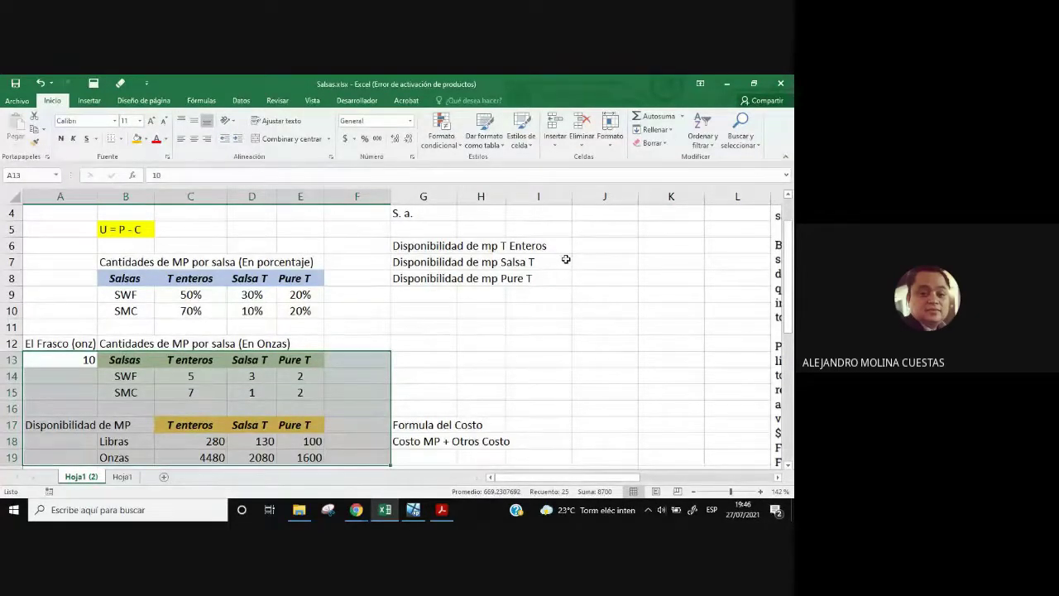
{"action": "left_click", "coordinate": [361, 512]}
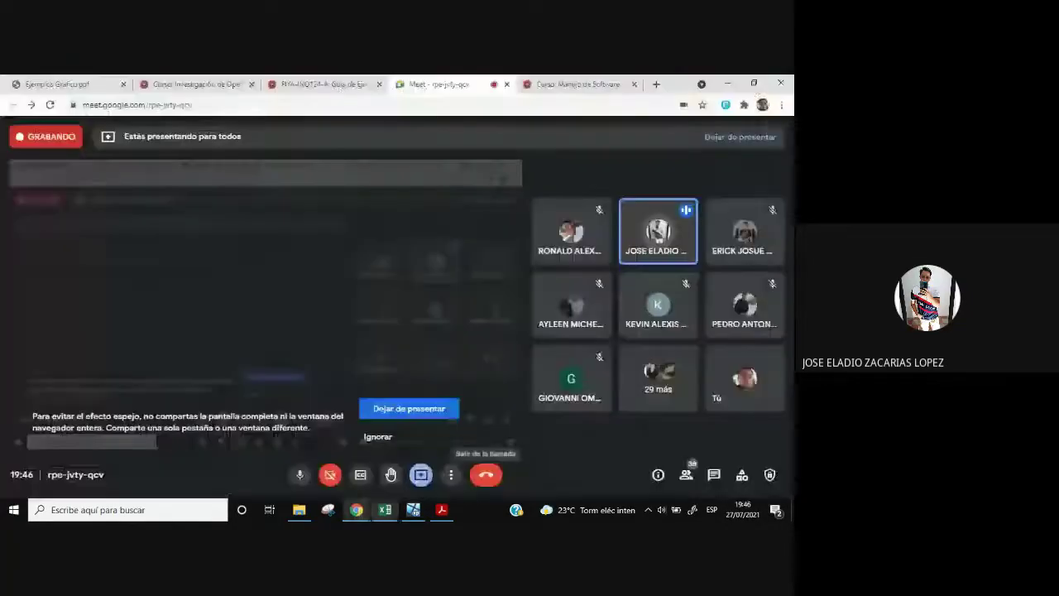
{"action": "left_click", "coordinate": [389, 513]}
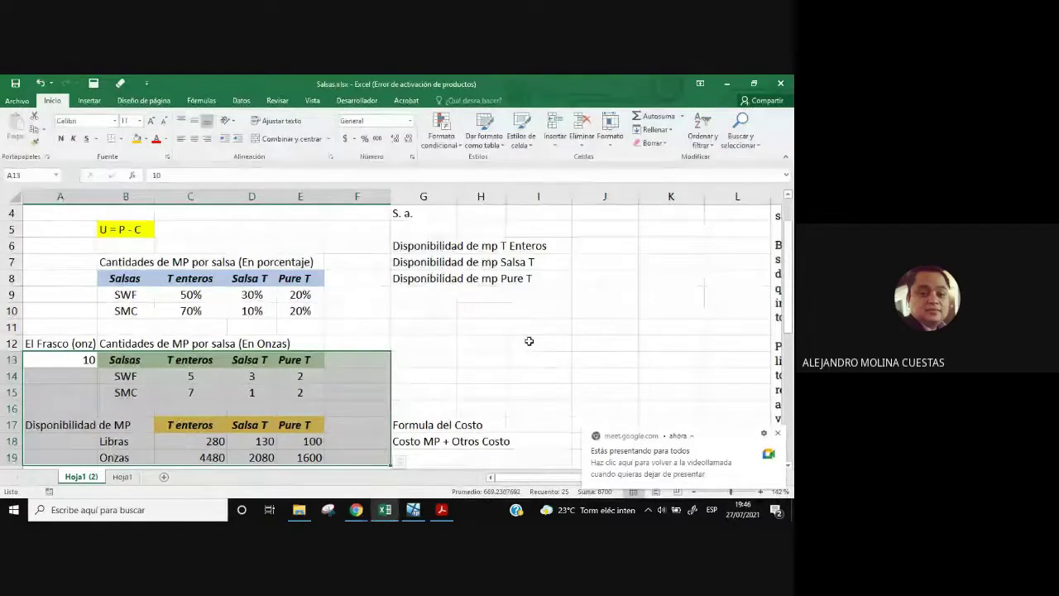
- Enter the whole tomato availability constraint 5X1 + 7X2 <= 4480 in J6
{"action": "left_click", "coordinate": [583, 250]}
{"action": "type", "text": "5"}
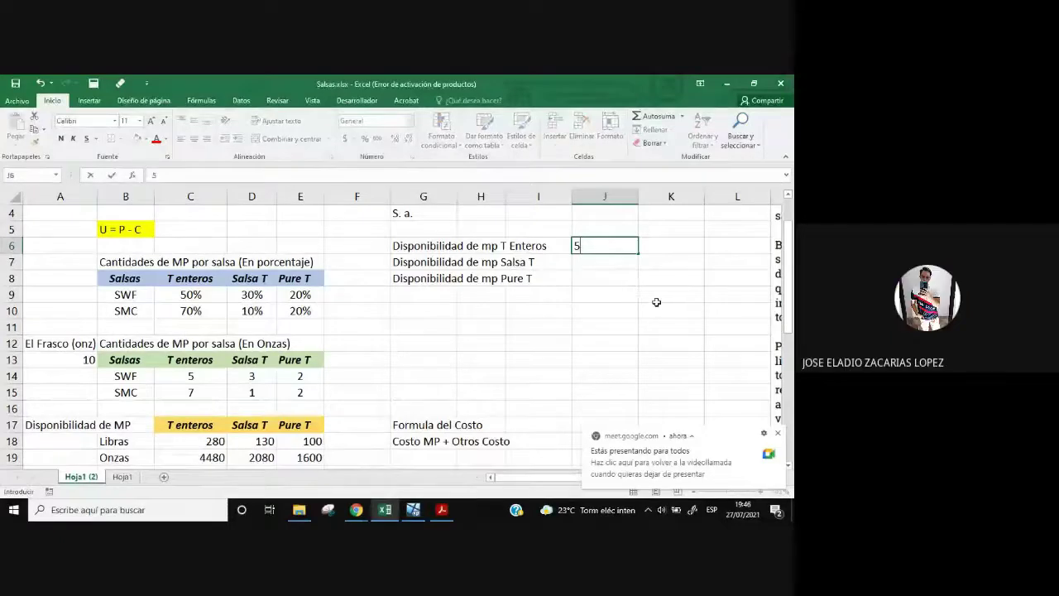
{"action": "type", "text": "X1"}
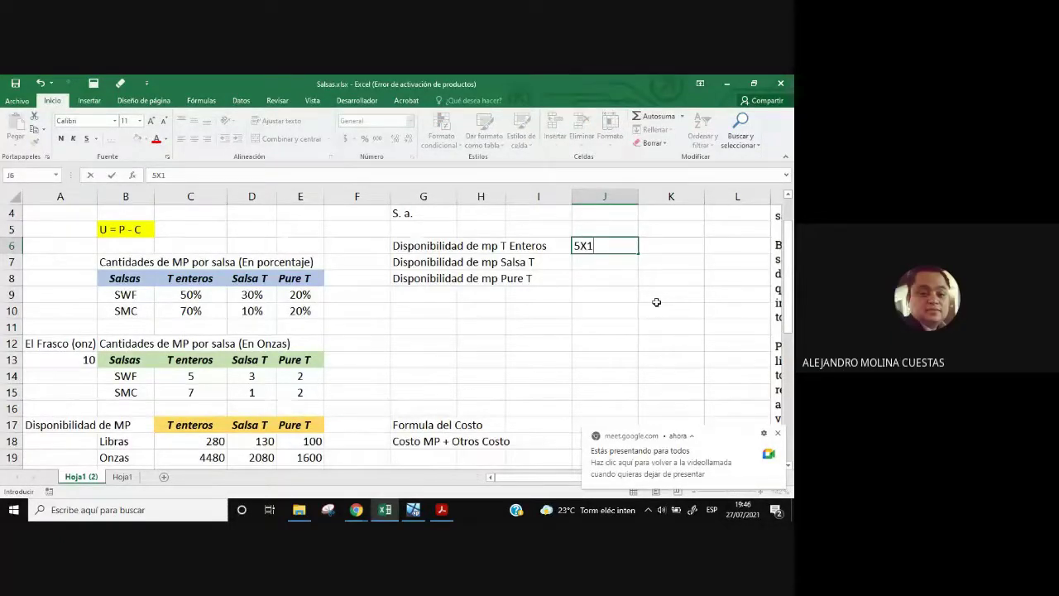
{"action": "type", "text": " + "}
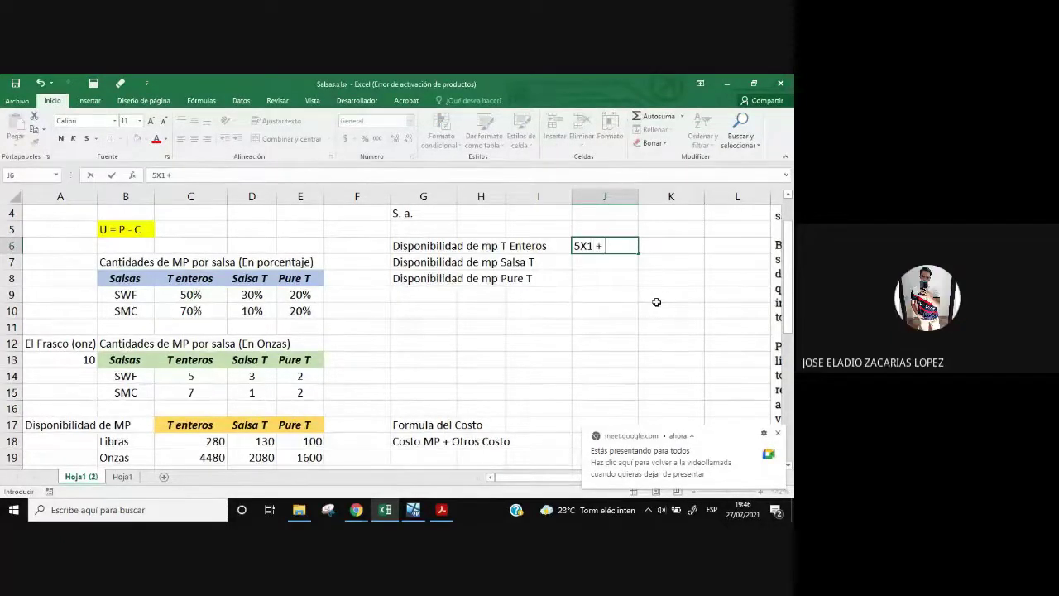
{"action": "type", "text": "7X2"}
{"action": "type", "text": "<="}
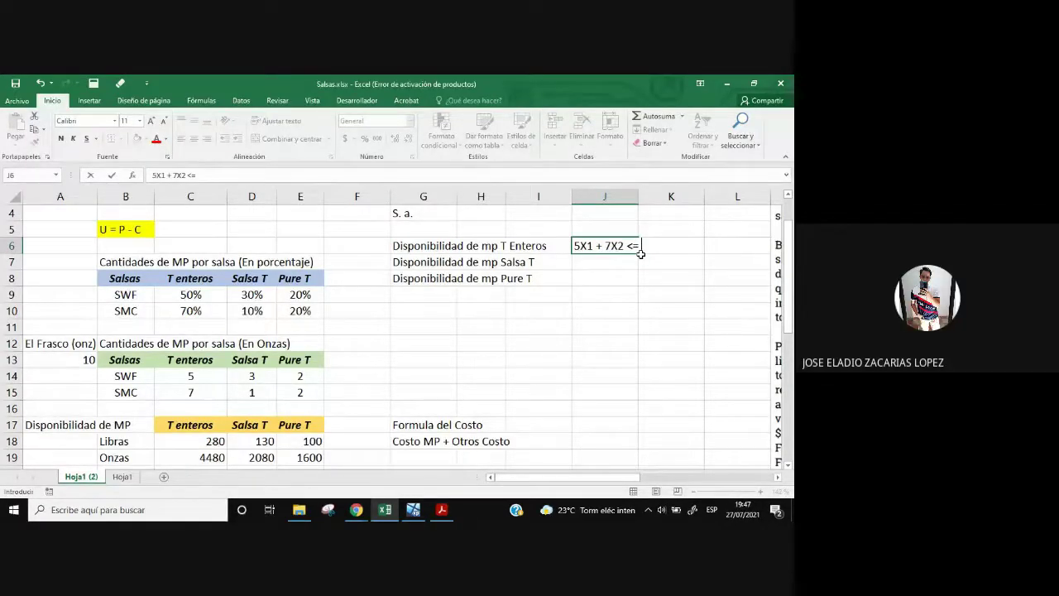
{"action": "type", "text": "4480"}
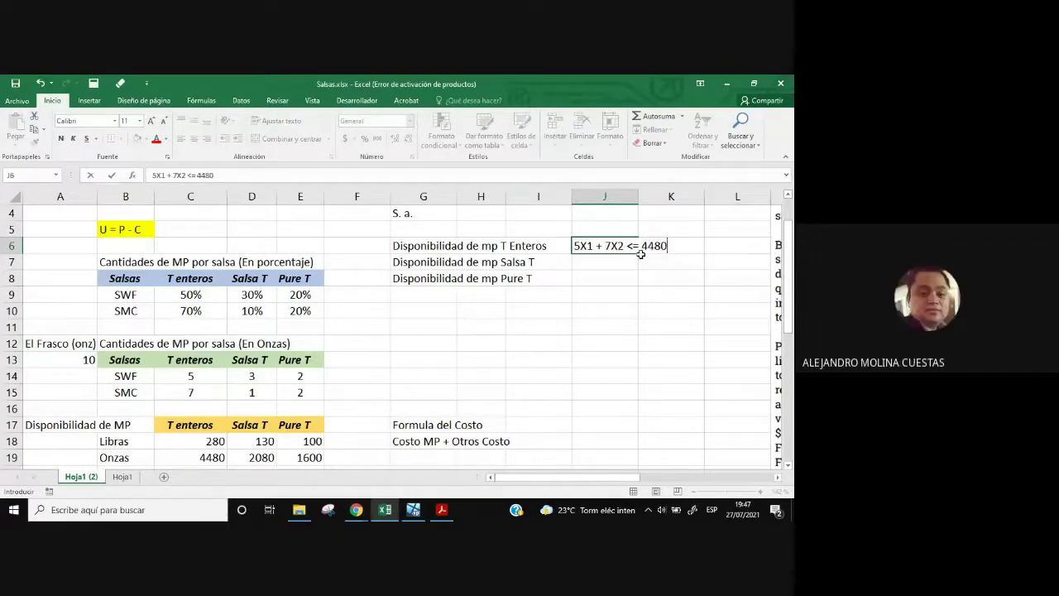
{"action": "key", "text": "Return"}
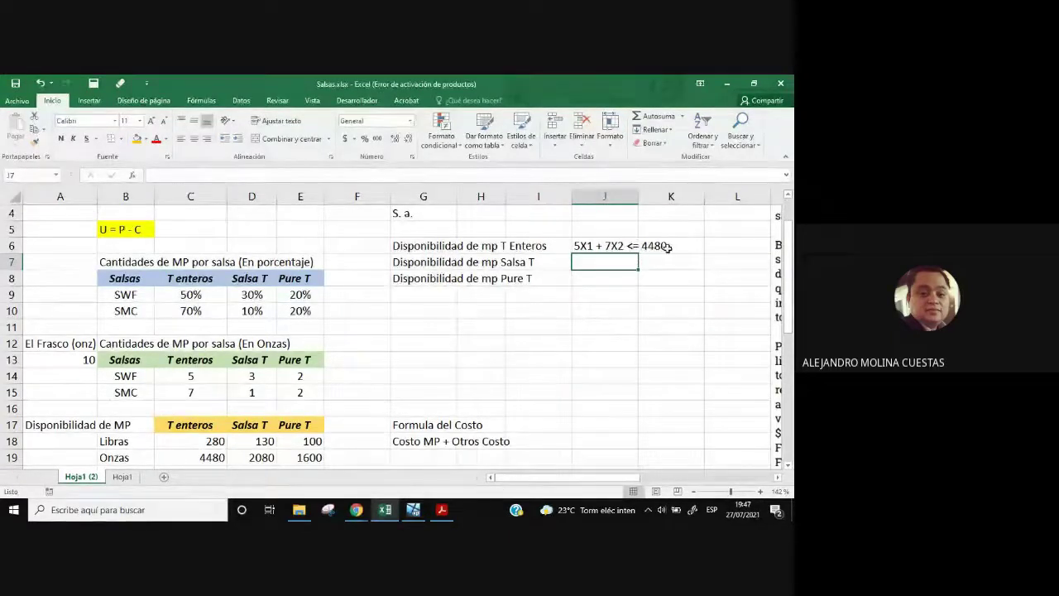
{"action": "left_click", "coordinate": [632, 343]}
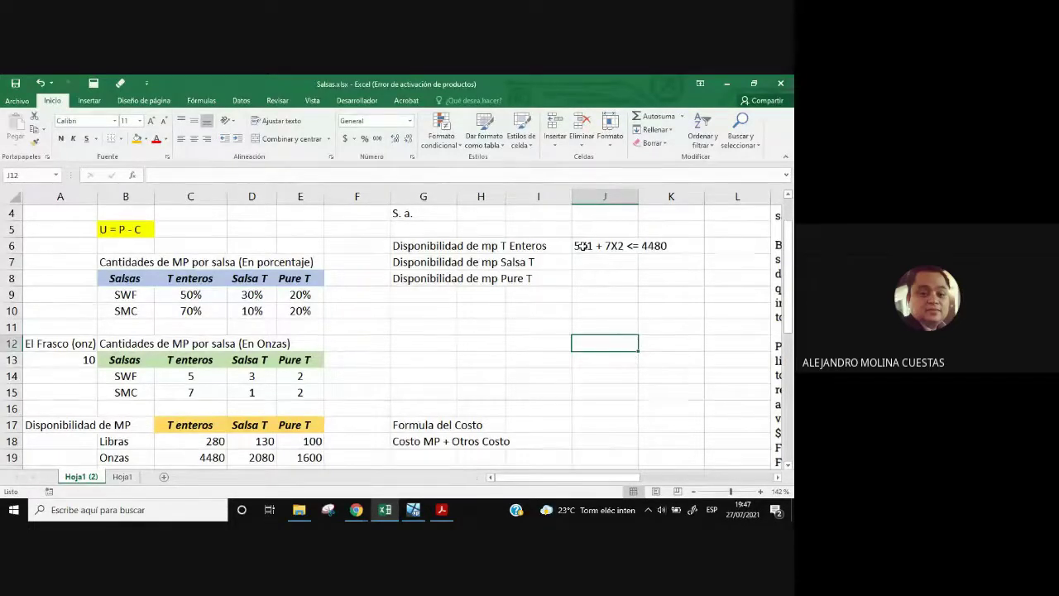
- Check the participant list in the Google Meet call and the graphical solution examples in Acrobat, then return to the workbook in Excel
{"action": "left_click_drag", "start_coordinate": [583, 246], "coordinate": [662, 245]}
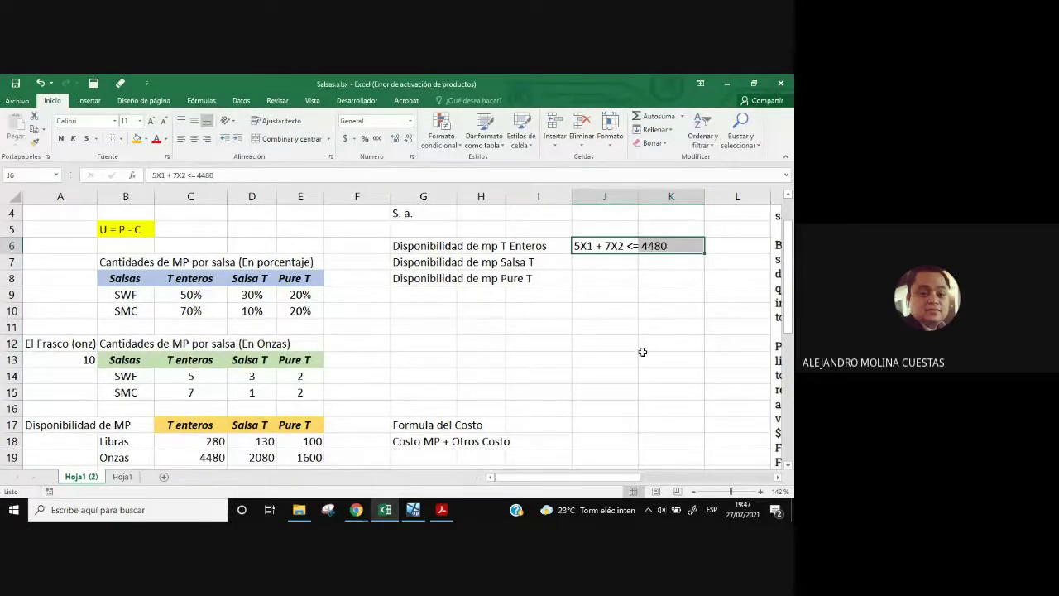
{"action": "left_click", "coordinate": [592, 265]}
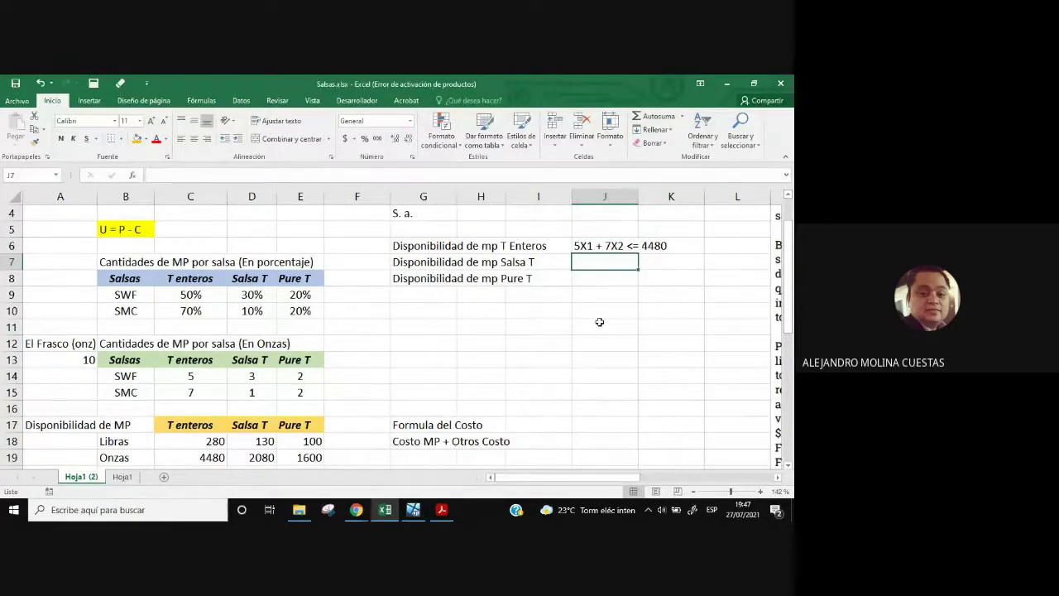
{"action": "left_click", "coordinate": [367, 513]}
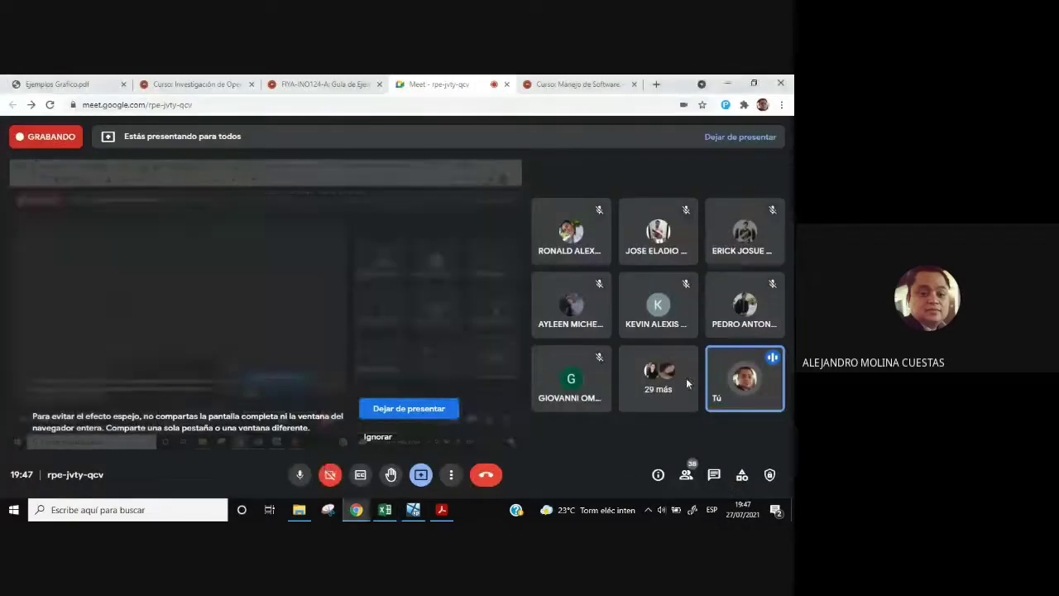
{"action": "left_click", "coordinate": [686, 474]}
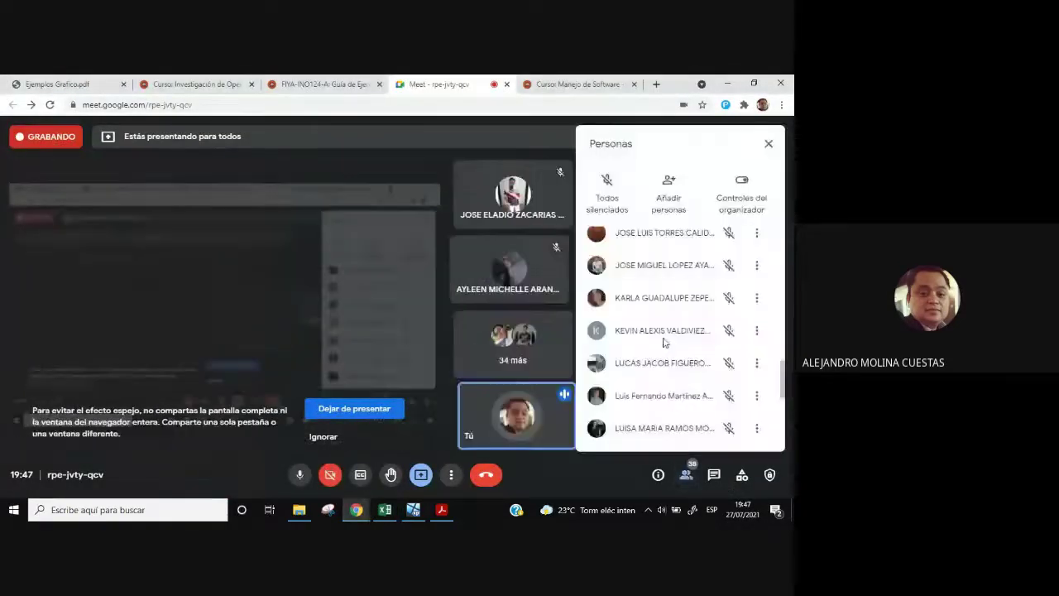
{"action": "scroll", "coordinate": [673, 359], "scroll_direction": "down", "scroll_amount": 4}
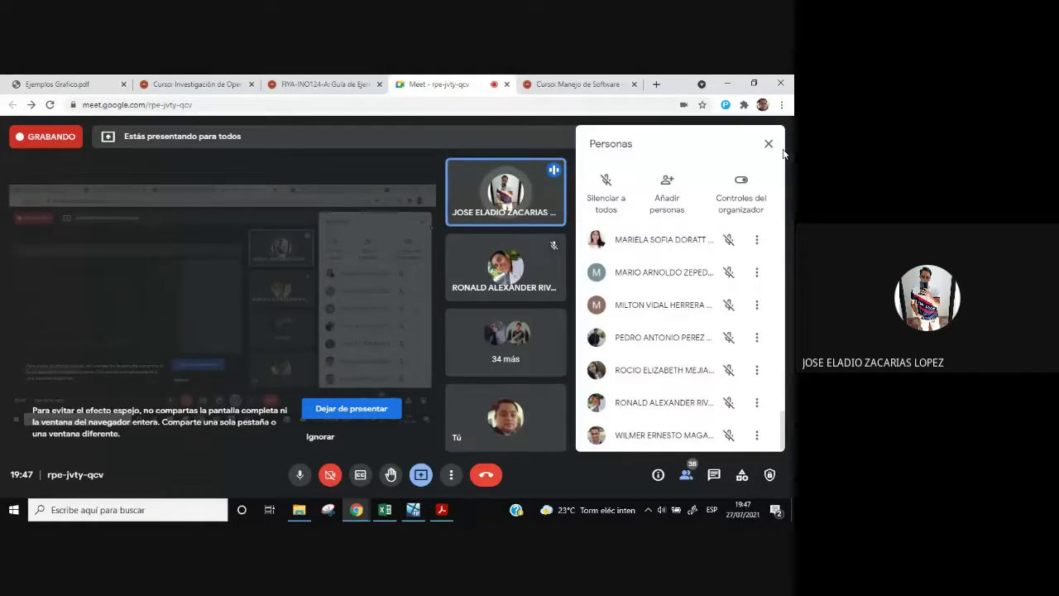
{"action": "left_click", "coordinate": [439, 511]}
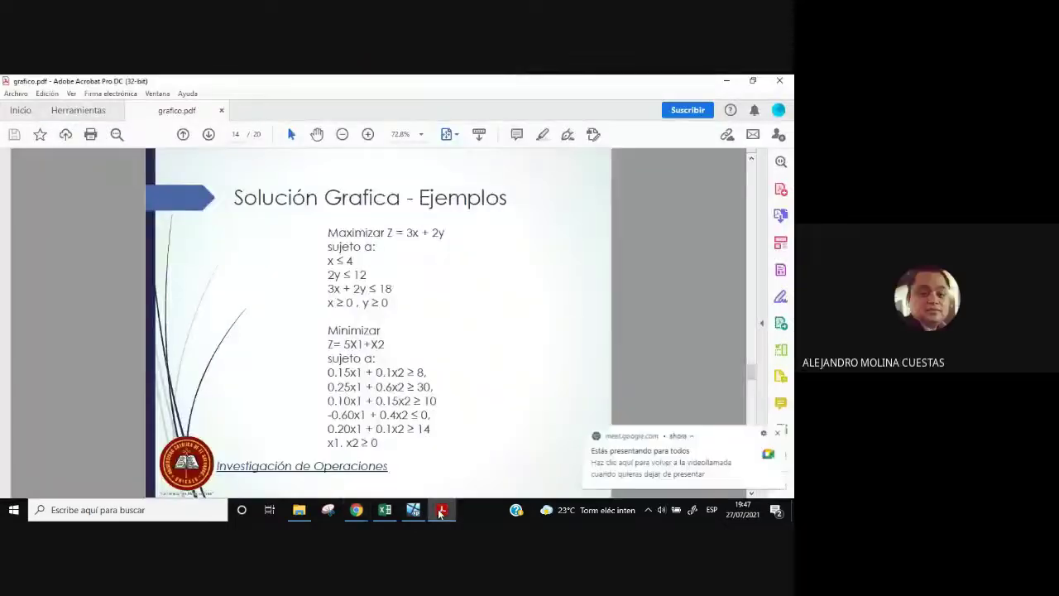
{"action": "left_click", "coordinate": [385, 510]}
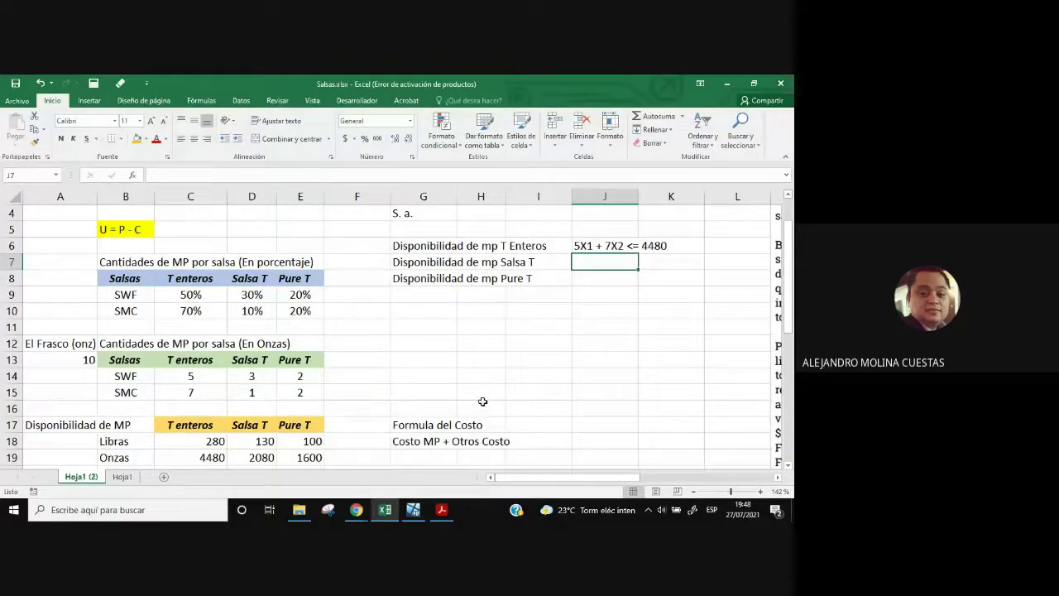
- Examine how the raw material percentages and the jar size in A13 give the ounces per salsa in the green-headed table
{"action": "left_click", "coordinate": [179, 295]}
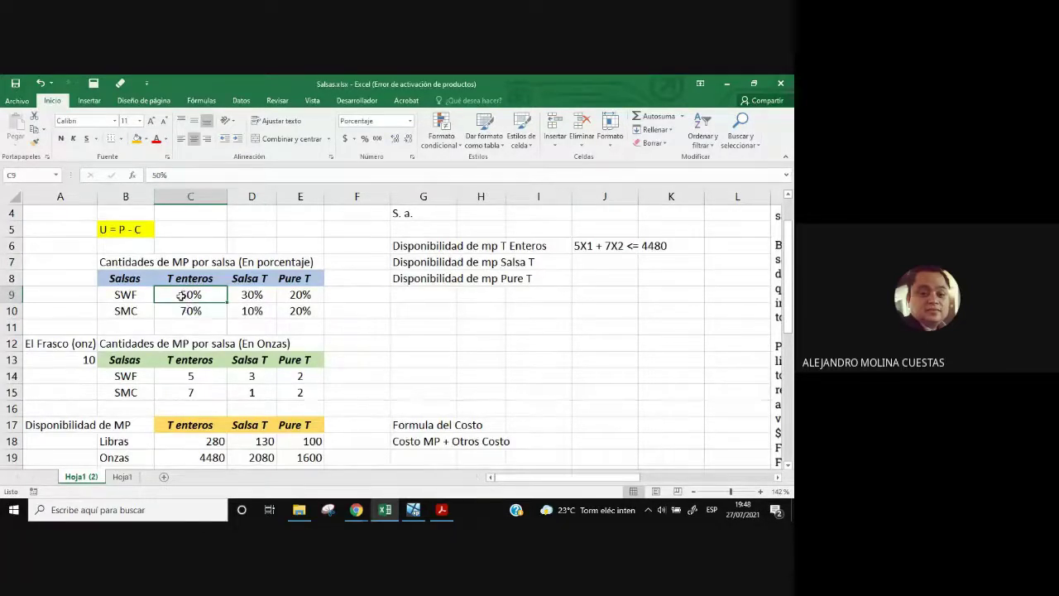
{"action": "left_click_drag", "start_coordinate": [197, 295], "coordinate": [280, 291]}
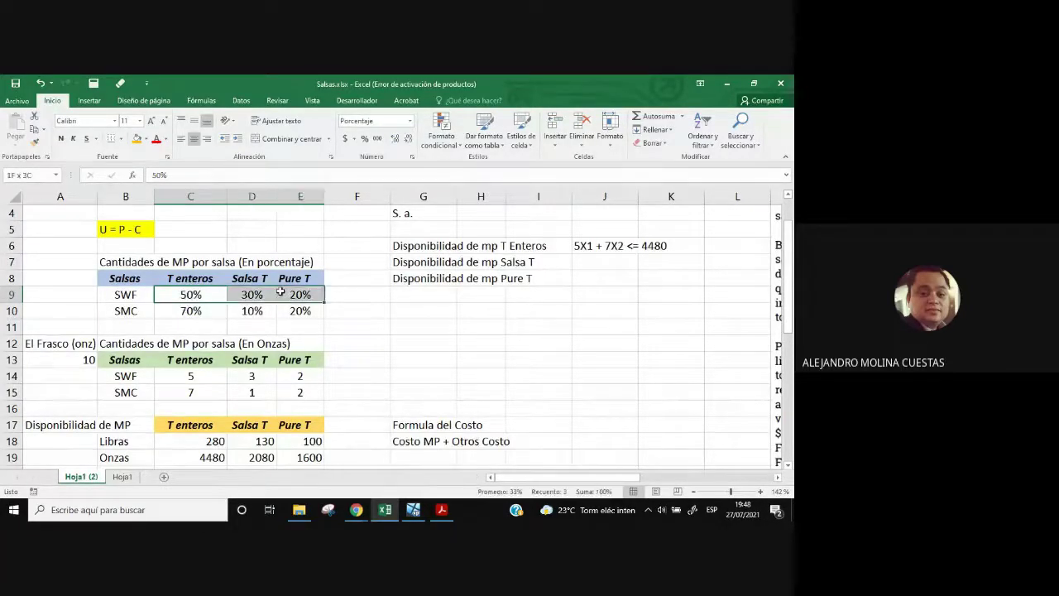
{"action": "left_click", "coordinate": [87, 359]}
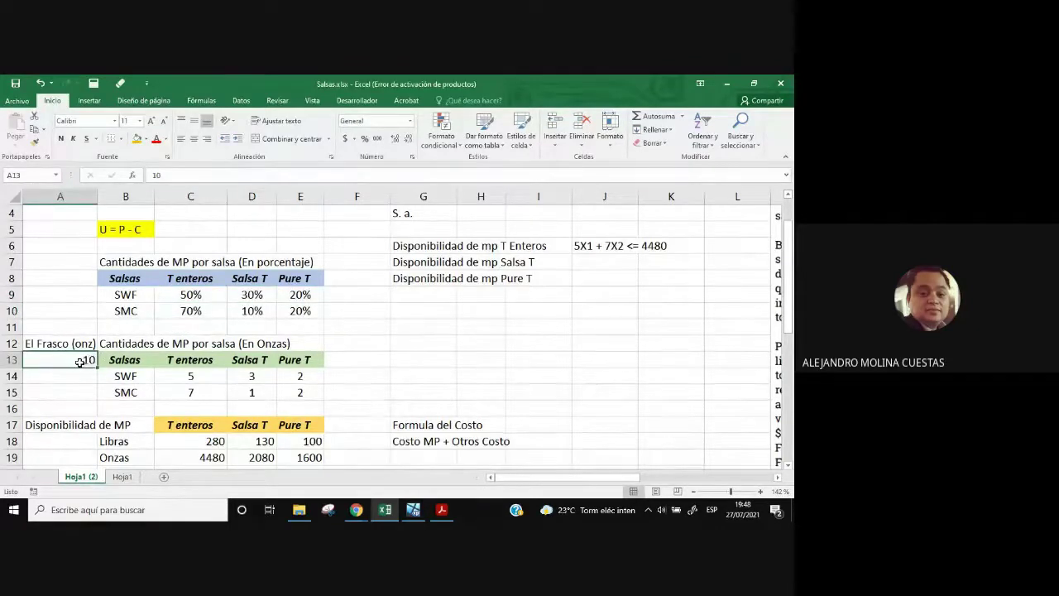
{"action": "left_click", "coordinate": [180, 296]}
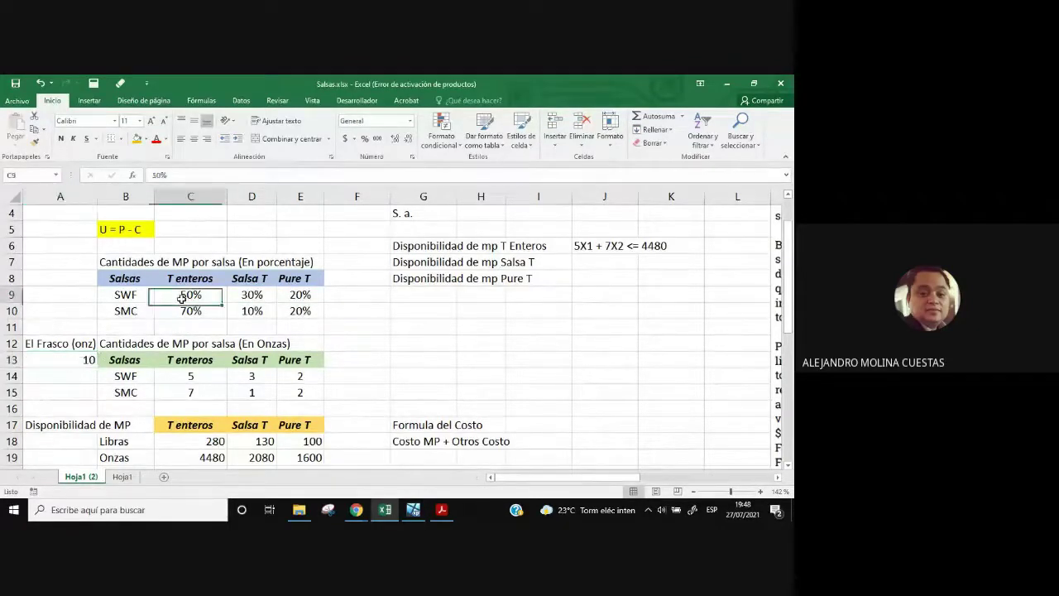
{"action": "left_click", "coordinate": [190, 374]}
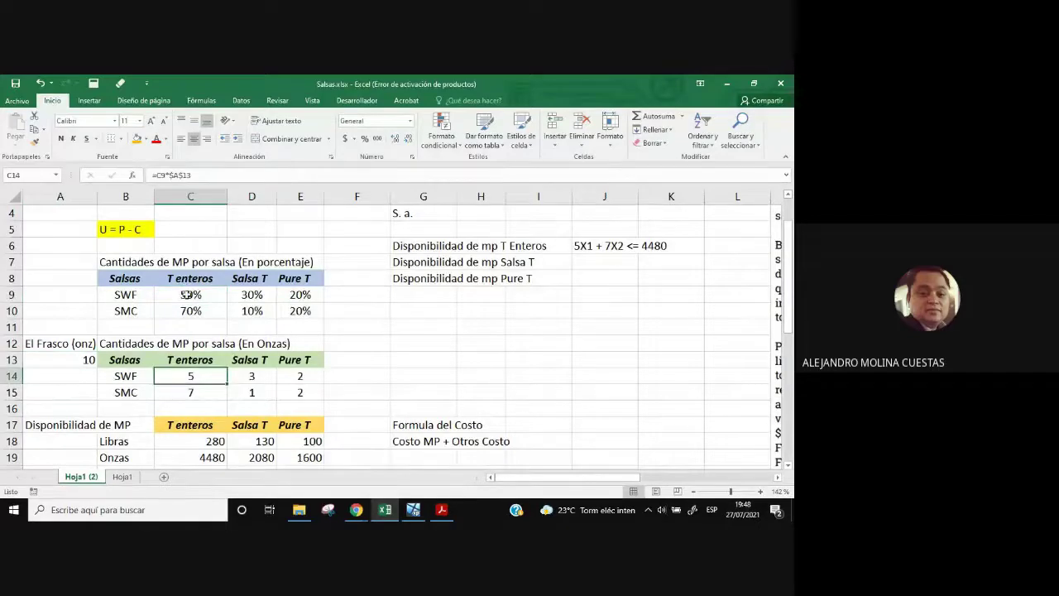
{"action": "left_click", "coordinate": [188, 294]}
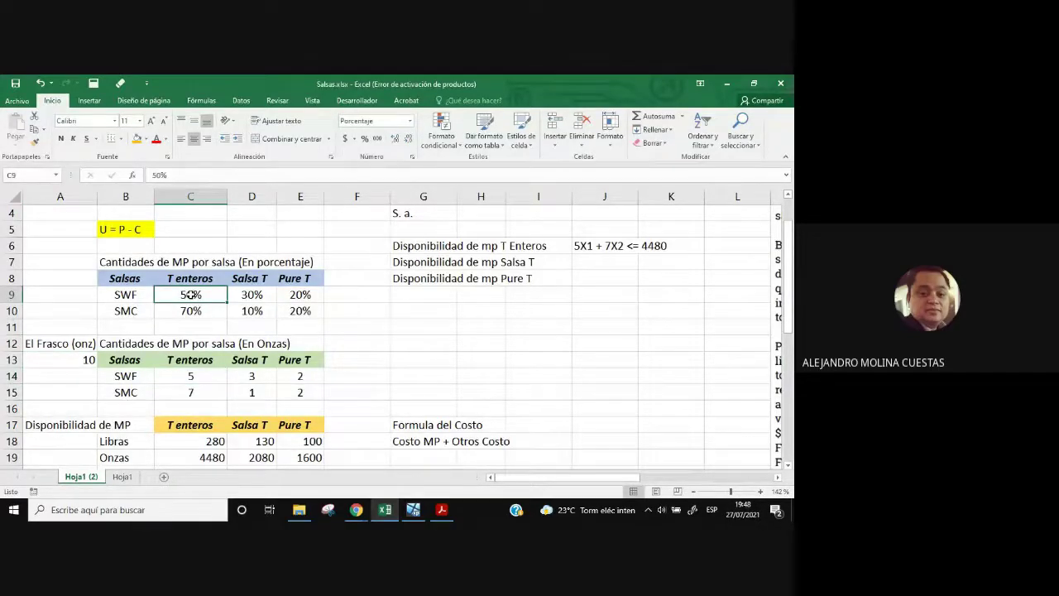
{"action": "left_click", "coordinate": [197, 377]}
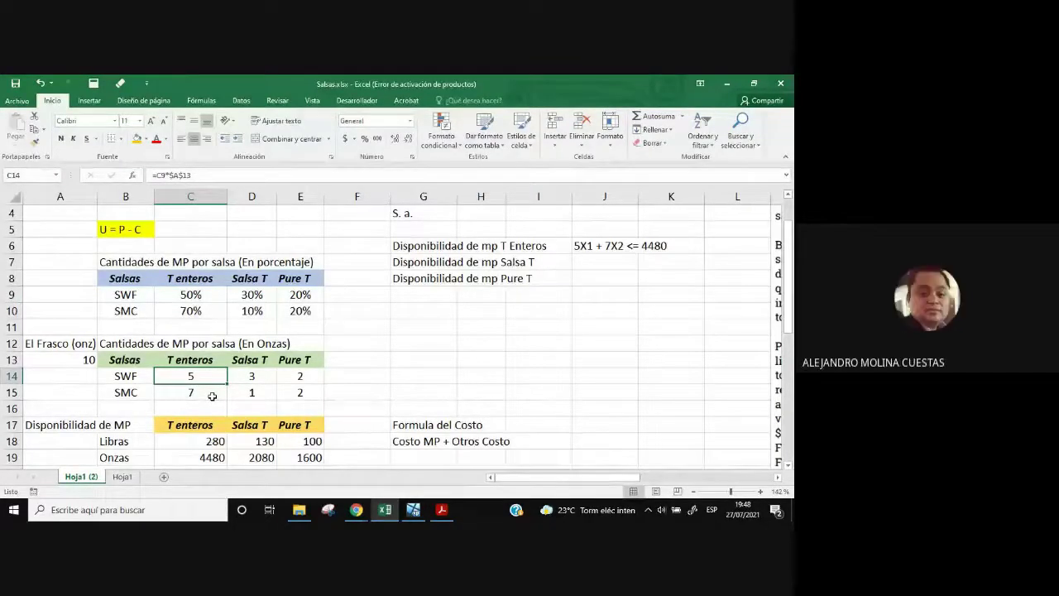
{"action": "left_click", "coordinate": [87, 359]}
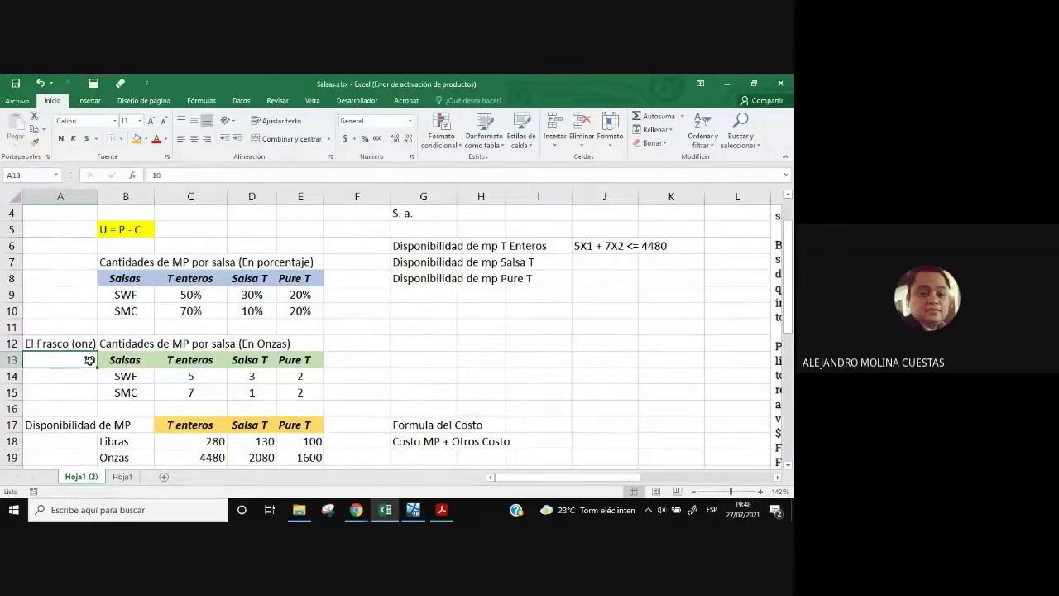
{"action": "left_click", "coordinate": [187, 375]}
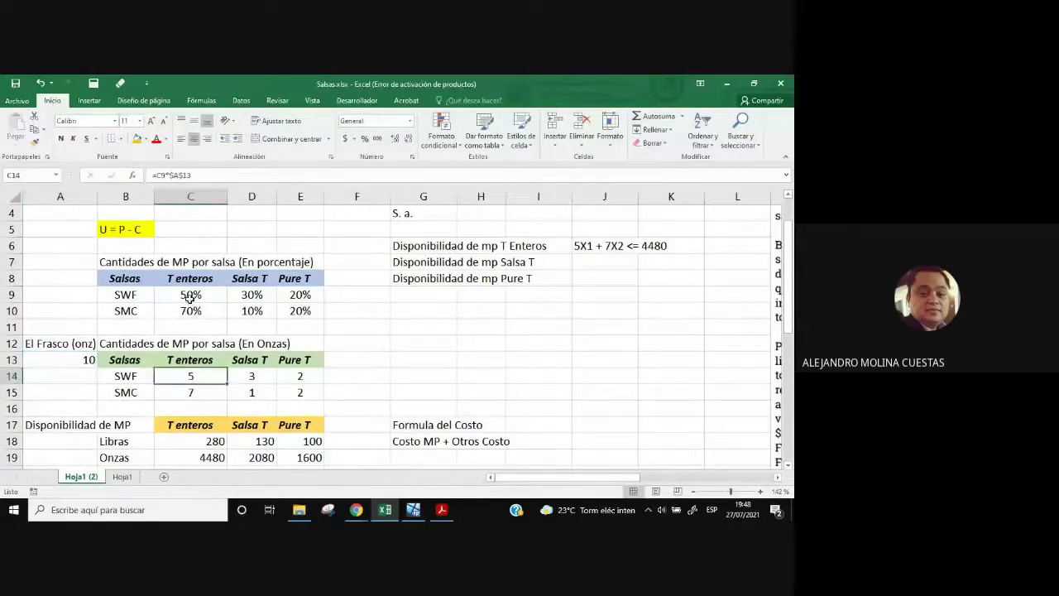
{"action": "left_click", "coordinate": [190, 298]}
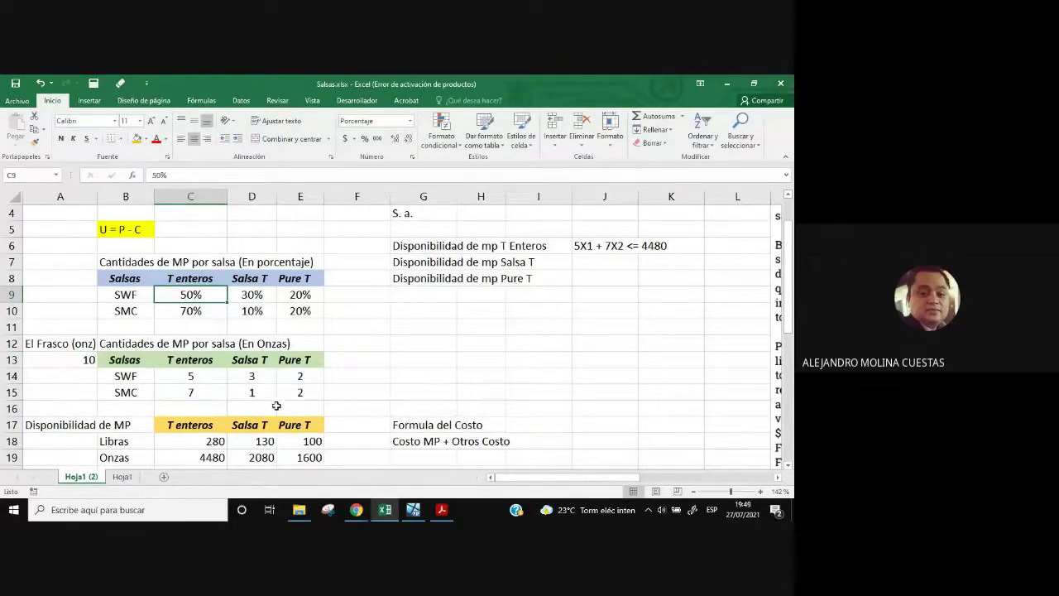
- Examine the raw material availability in pounds and its conversion to ounces in rows 18 and 19
{"action": "left_click", "coordinate": [220, 455]}
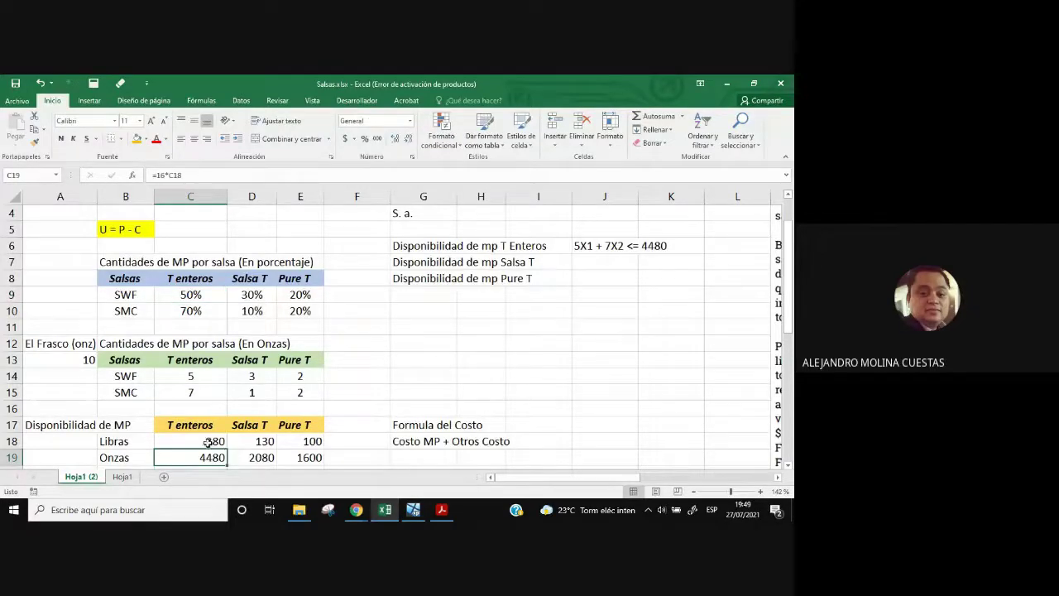
{"action": "left_click", "coordinate": [217, 441]}
{"action": "left_click", "coordinate": [220, 460]}
{"action": "left_click", "coordinate": [205, 441]}
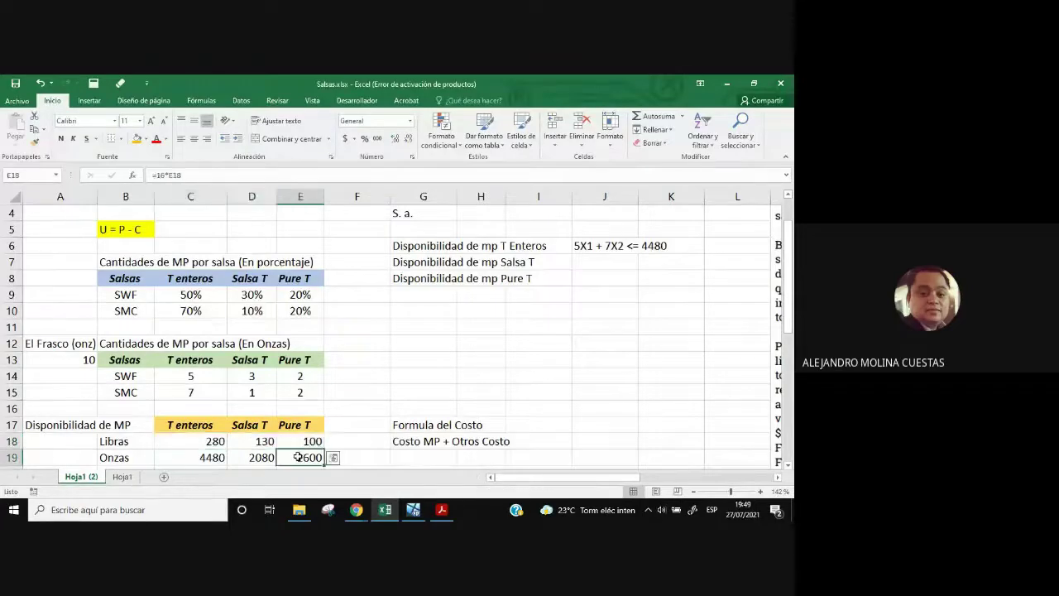
{"action": "left_click_drag", "start_coordinate": [303, 457], "coordinate": [201, 454]}
{"action": "left_click", "coordinate": [213, 439]}
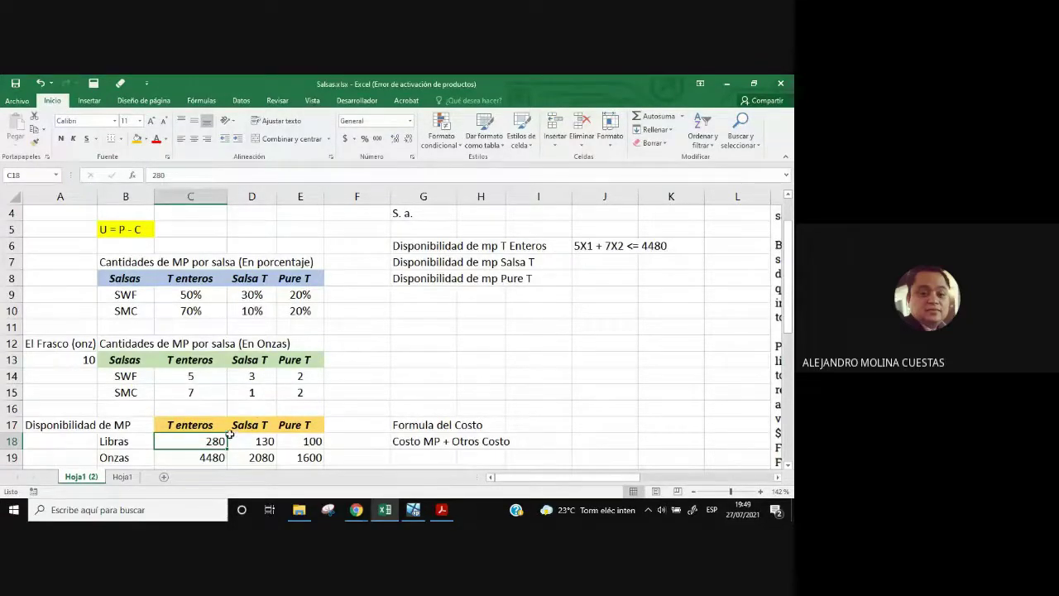
{"action": "mouse_move", "coordinate": [212, 458]}
{"action": "left_mouse_down"}
{"action": "mouse_move", "coordinate": [305, 455]}
{"action": "mouse_move", "coordinate": [216, 442]}
{"action": "left_mouse_up"}
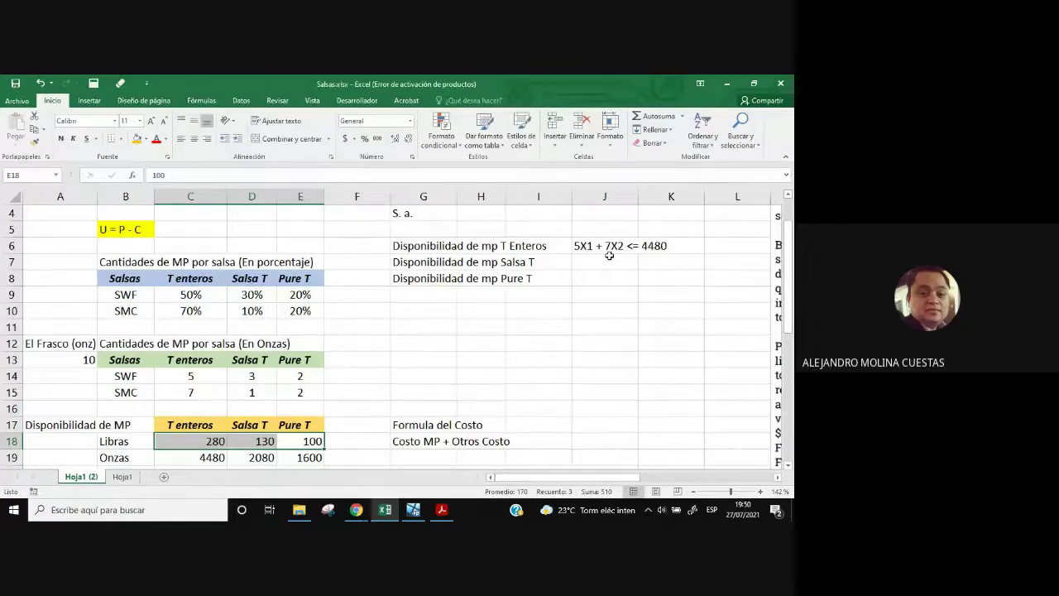
- Switch to the Google Meet call, close its participant list and return to the workbook in Excel
{"action": "mouse_move", "coordinate": [356, 513]}
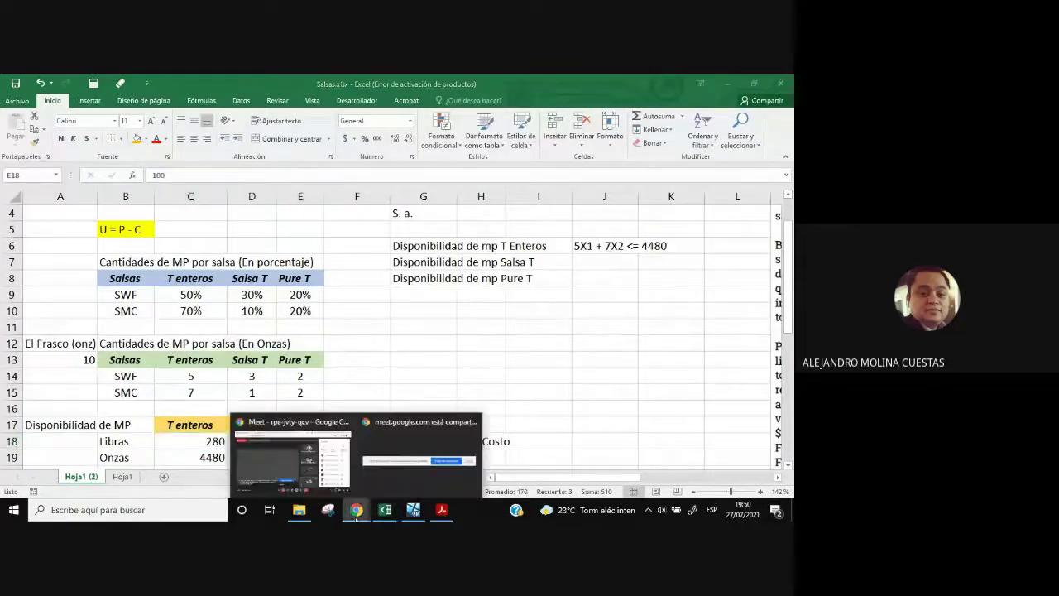
{"action": "left_click", "coordinate": [296, 468]}
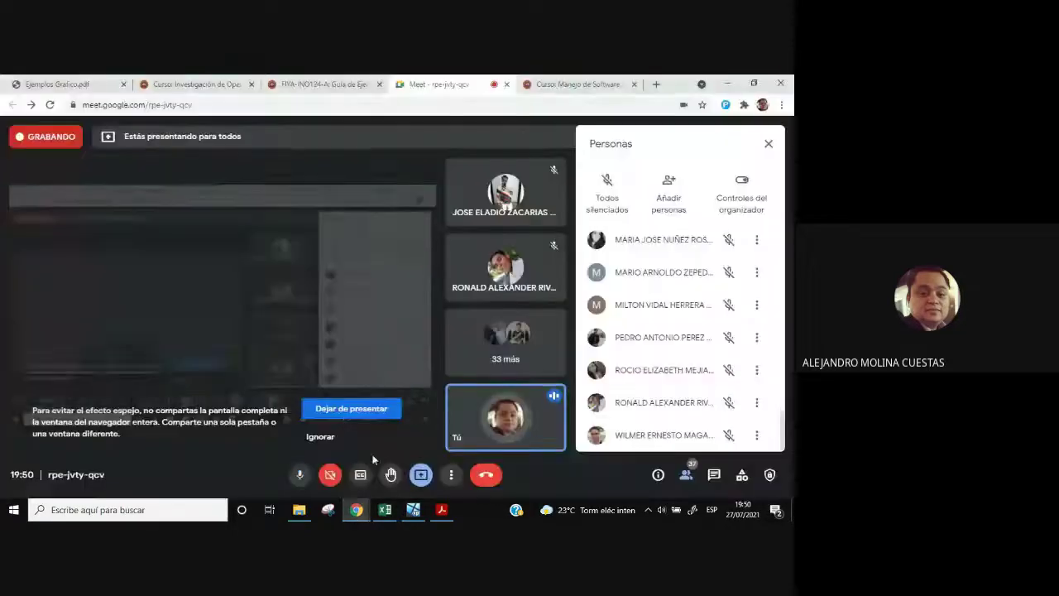
{"action": "left_click", "coordinate": [768, 144]}
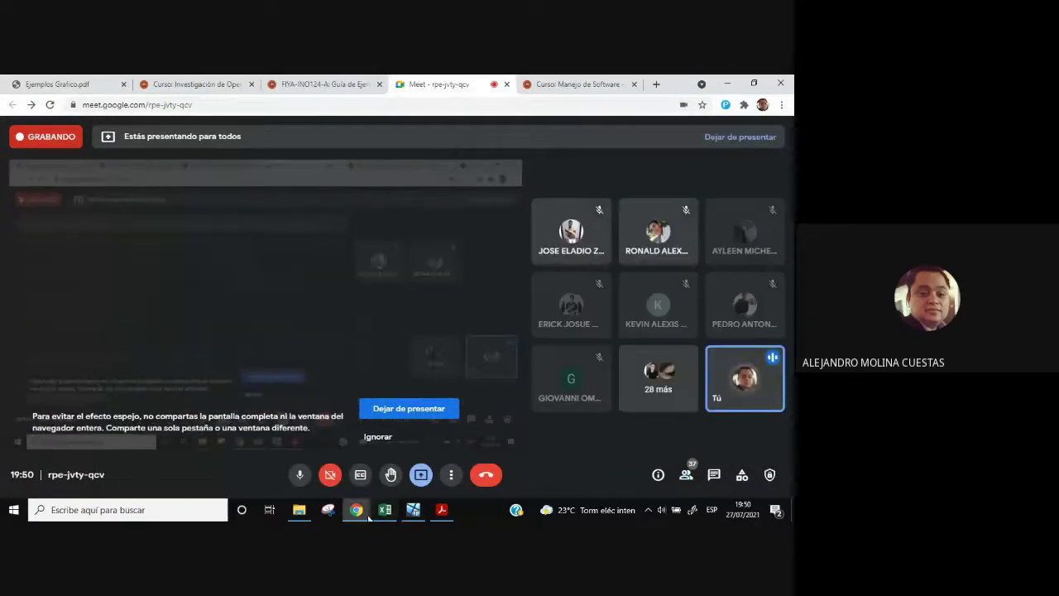
{"action": "left_click", "coordinate": [383, 511]}
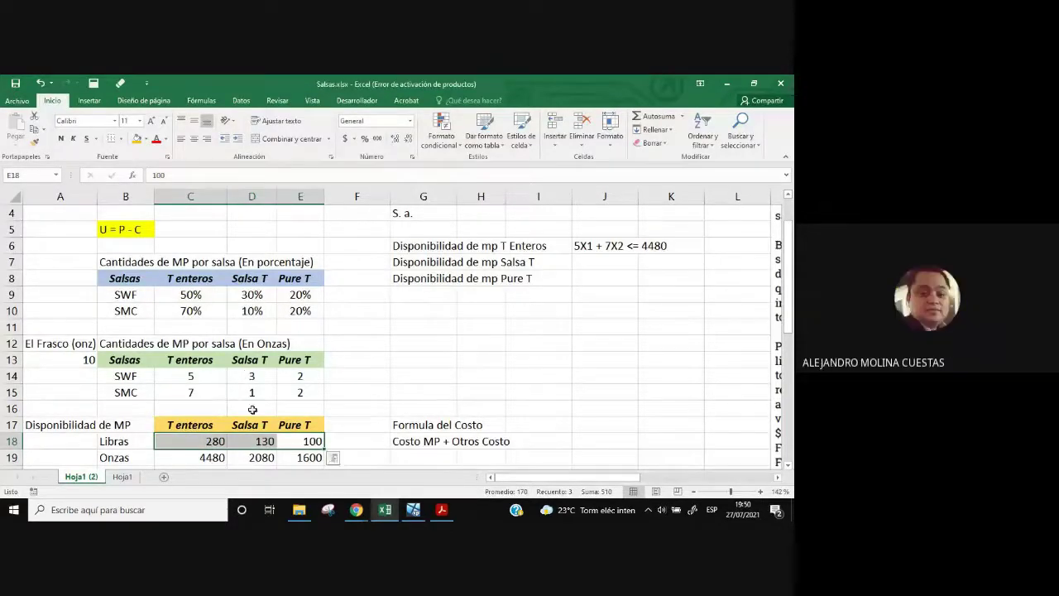
- Enter the Salsa T availability constraint 3X1 + X2 <= 2080 in J7
{"action": "left_click", "coordinate": [590, 267]}
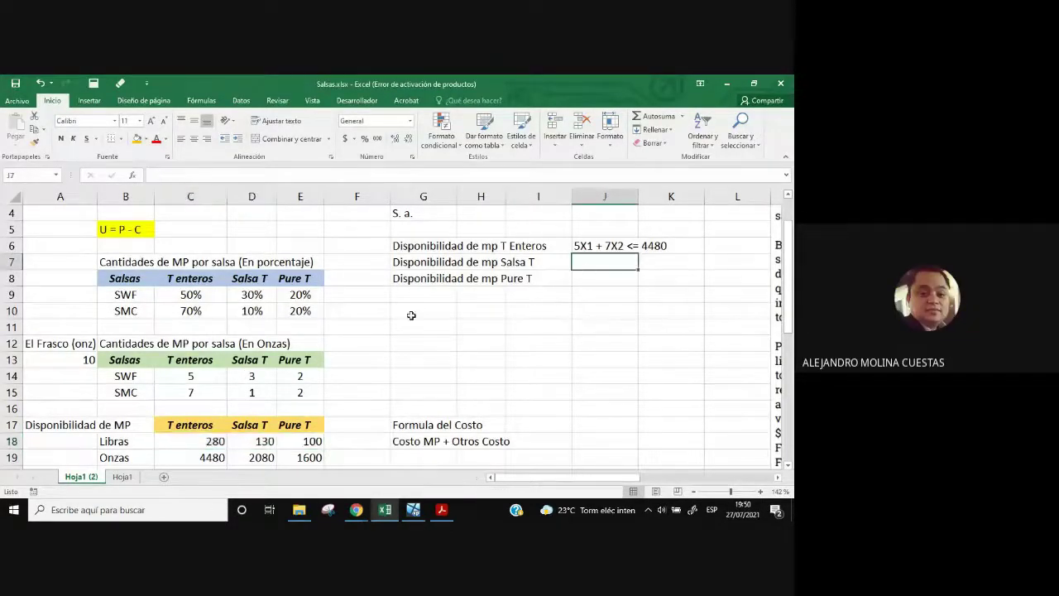
{"action": "left_click", "coordinate": [162, 176]}
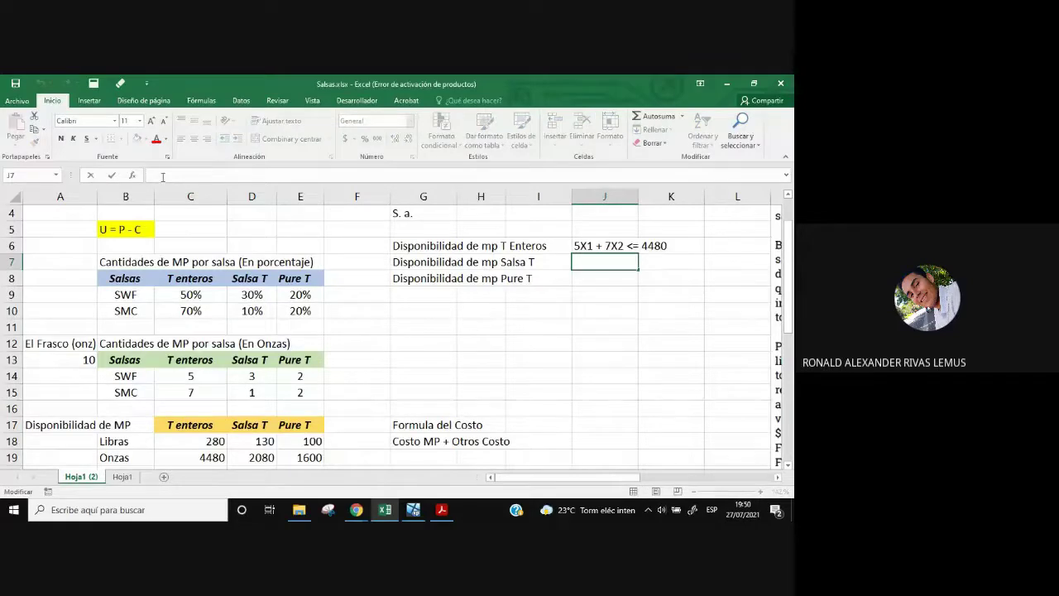
{"action": "type", "text": "3X1 + X2"}
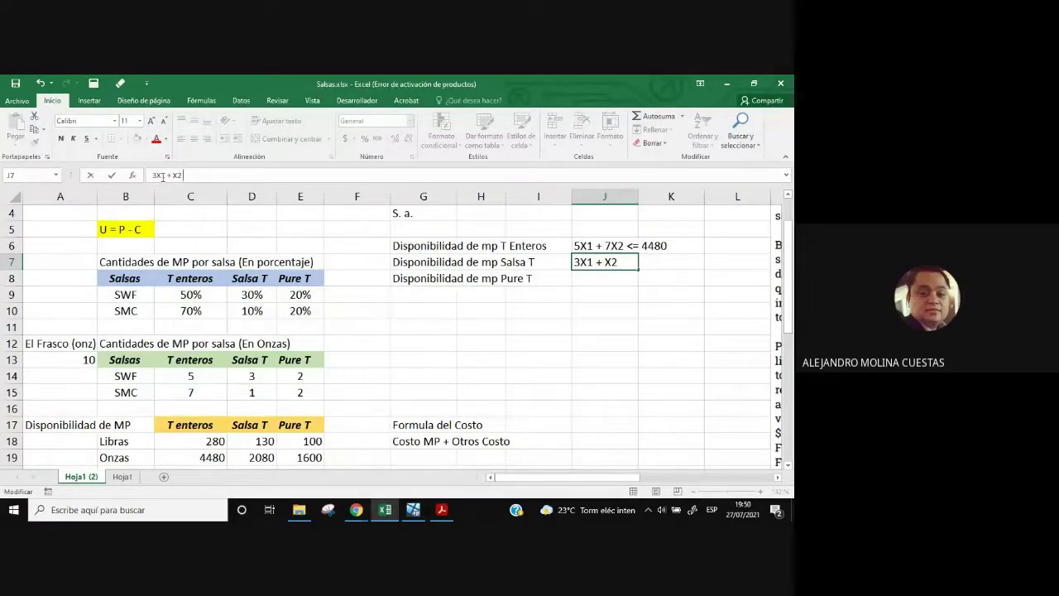
{"action": "type", "text": "<= 2080"}
{"action": "key", "text": "Return"}
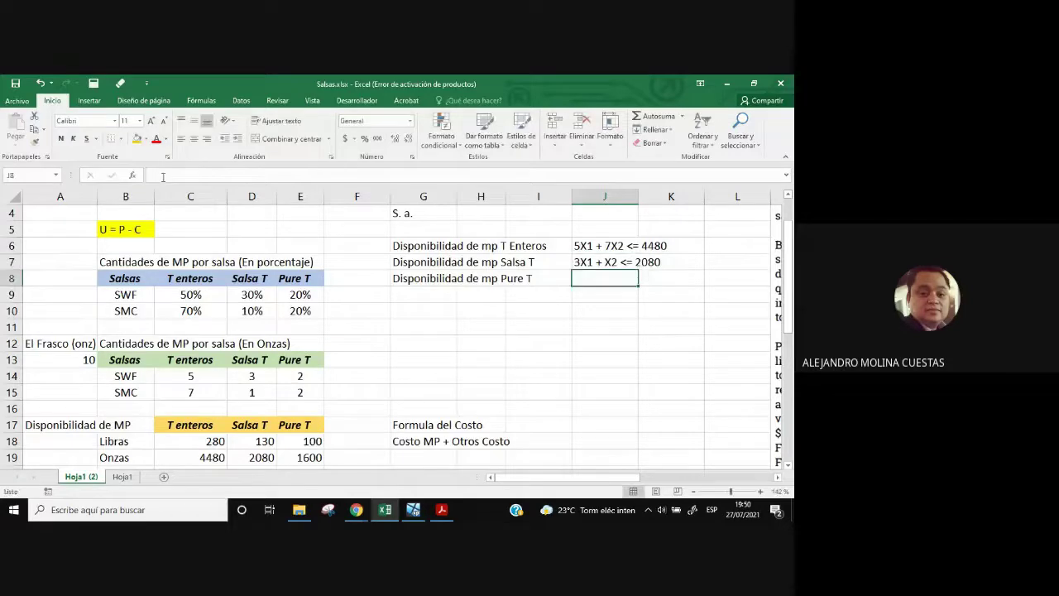
- Enter the Pure T availability constraint 2X1 + 2X2 <= 1600 in J8
{"action": "type", "text": "2"}
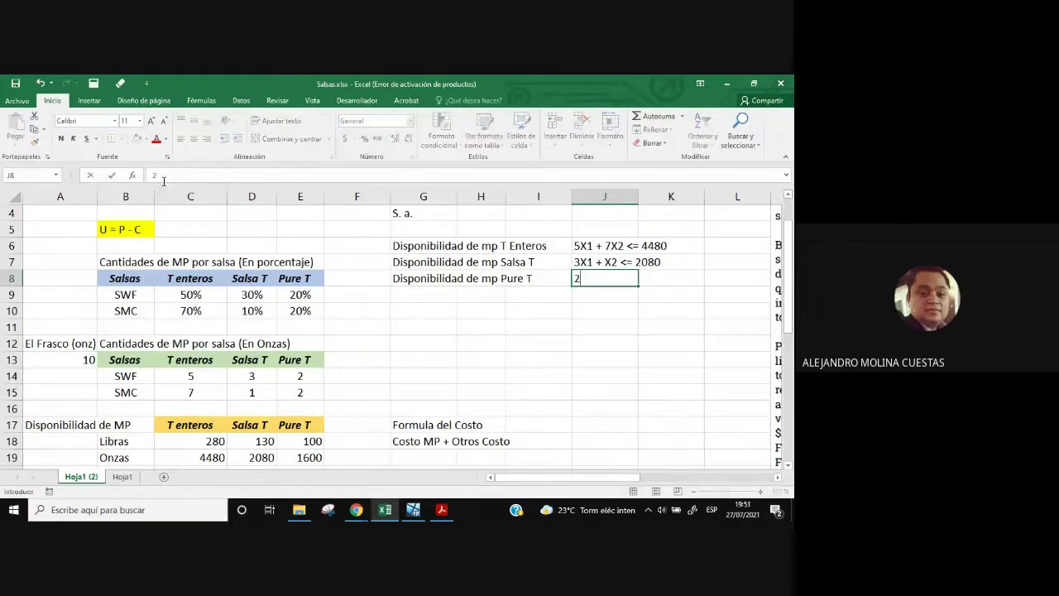
{"action": "type", "text": "X1 + 2X2 <= 1600"}
{"action": "key", "text": "Return"}
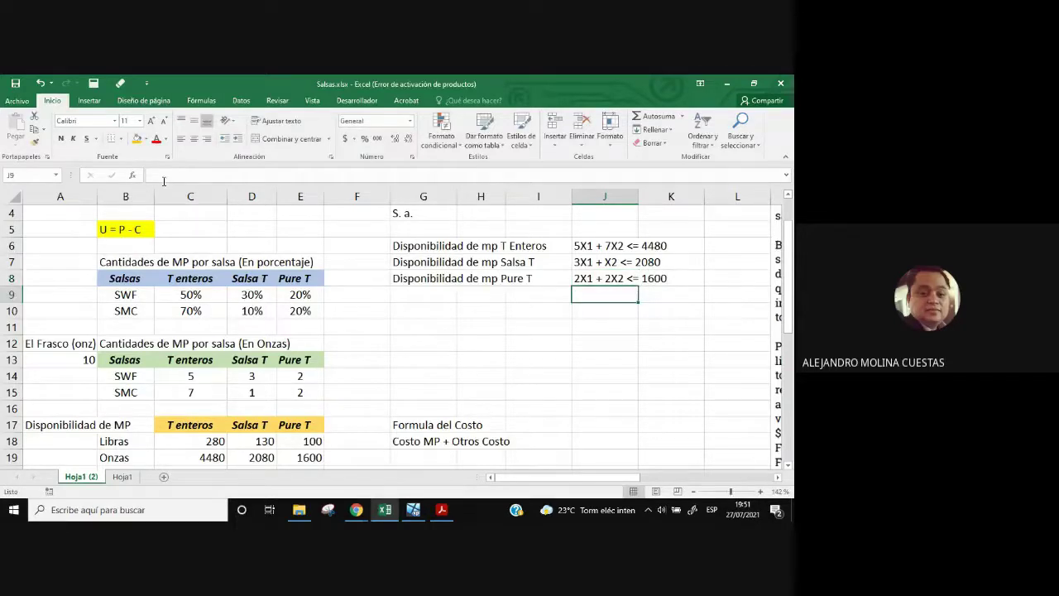
- Enter the non-negativity condition X1, X2 >= 0 in G10, below the availability constraints
{"action": "scroll", "coordinate": [619, 402], "scroll_direction": "up", "scroll_amount": 1}
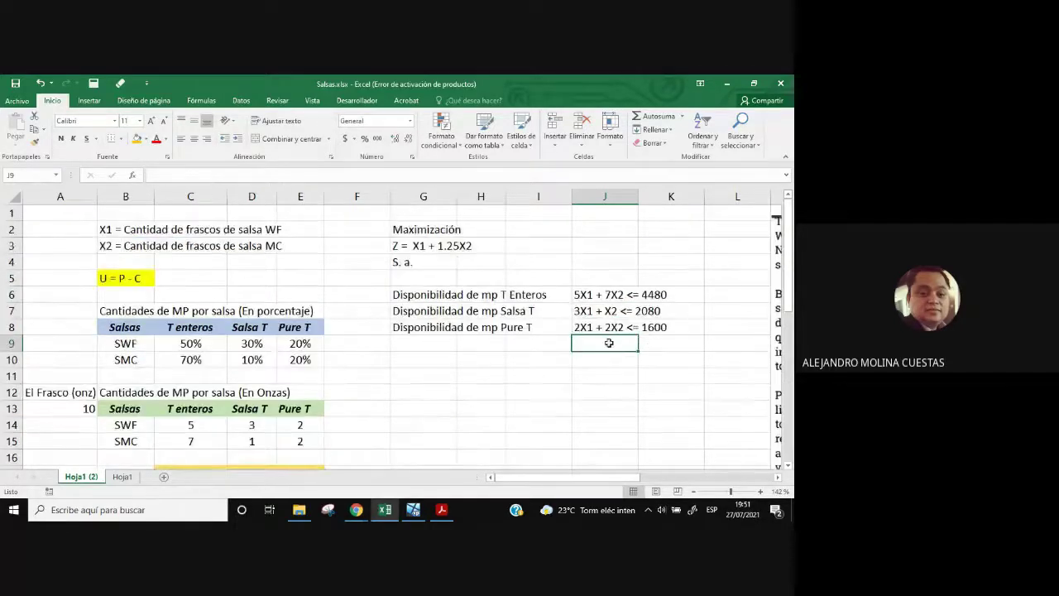
{"action": "left_click", "coordinate": [423, 355]}
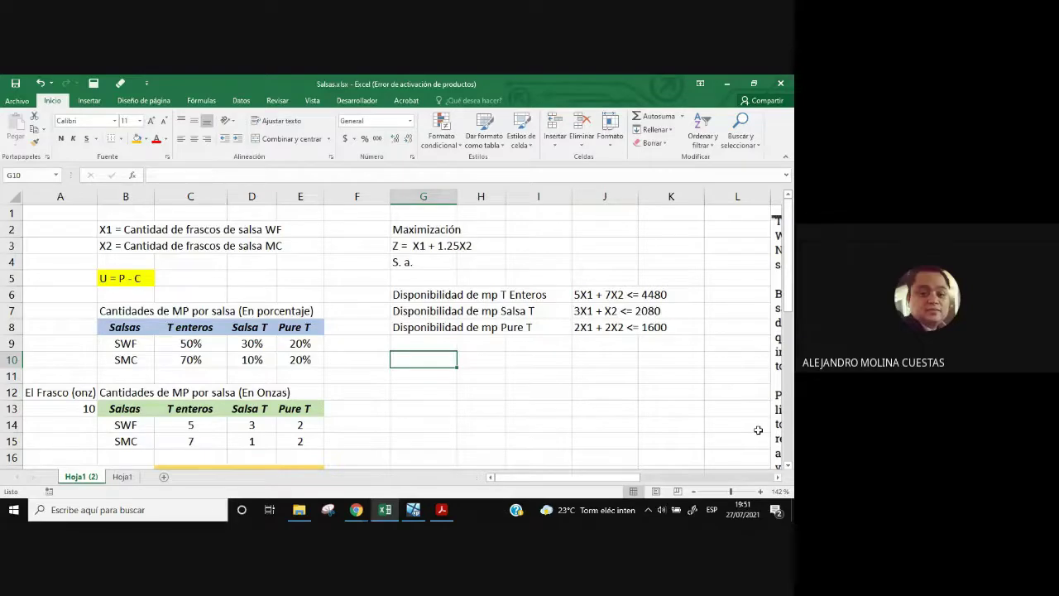
{"action": "type", "text": "X1, X2 "}
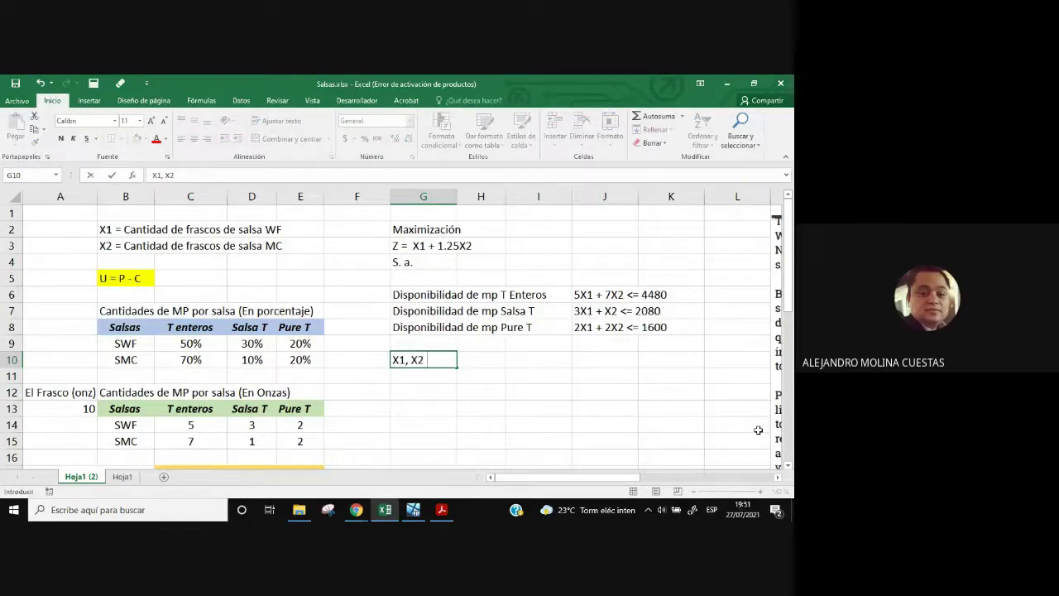
{"action": "type", "text": ">= 0"}
{"action": "key", "text": "Return"}
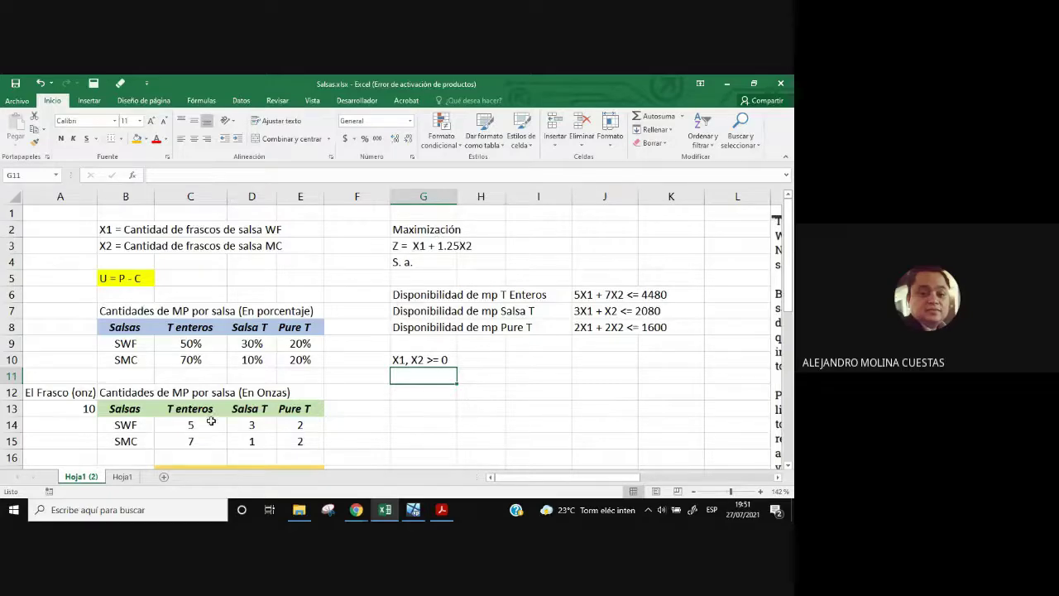
- Review the cost and profit tables, then check the objective function in row 3 and the raw material constraints in G6:K8
{"action": "scroll", "coordinate": [224, 368], "scroll_direction": "down", "scroll_amount": 1}
{"action": "scroll", "coordinate": [223, 369], "scroll_direction": "down", "scroll_amount": 7}
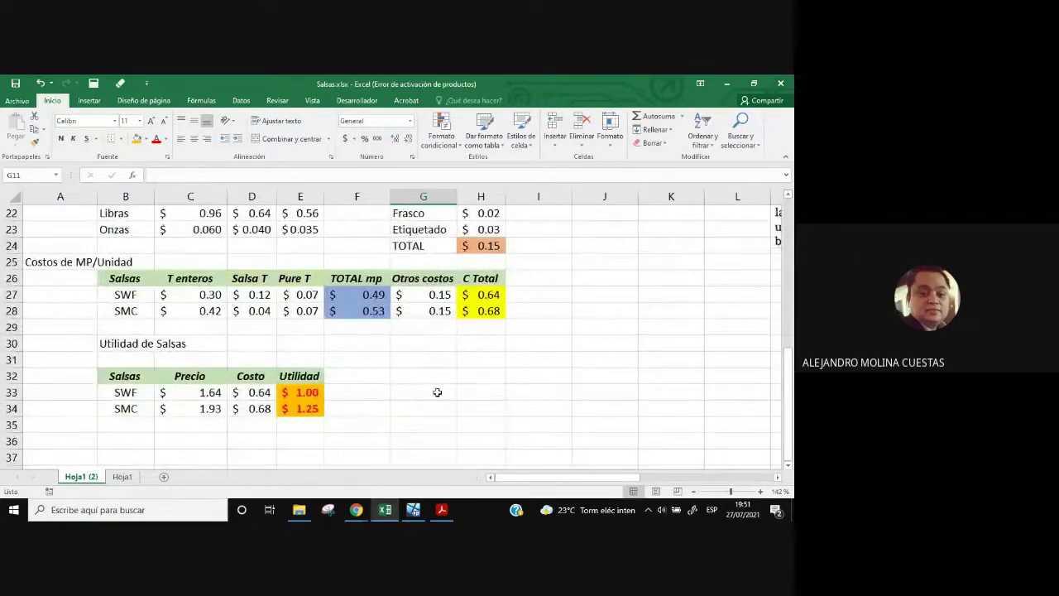
{"action": "scroll", "coordinate": [478, 378], "scroll_direction": "up", "scroll_amount": 7}
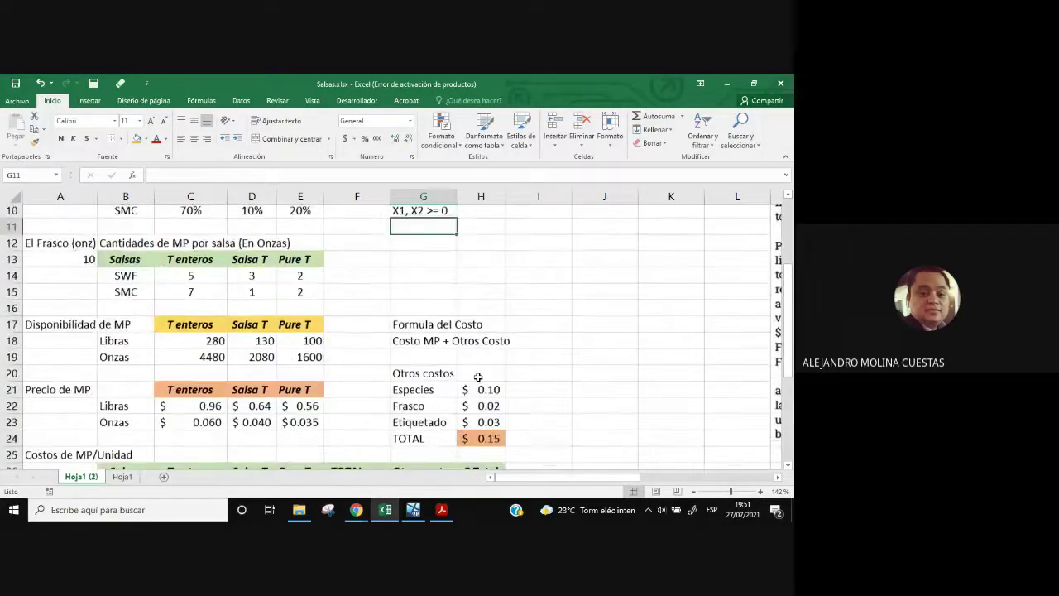
{"action": "mouse_move", "coordinate": [413, 245]}
{"action": "left_mouse_down"}
{"action": "mouse_move", "coordinate": [488, 245]}
{"action": "mouse_move", "coordinate": [422, 246]}
{"action": "left_mouse_up"}
{"action": "left_click", "coordinate": [447, 248]}
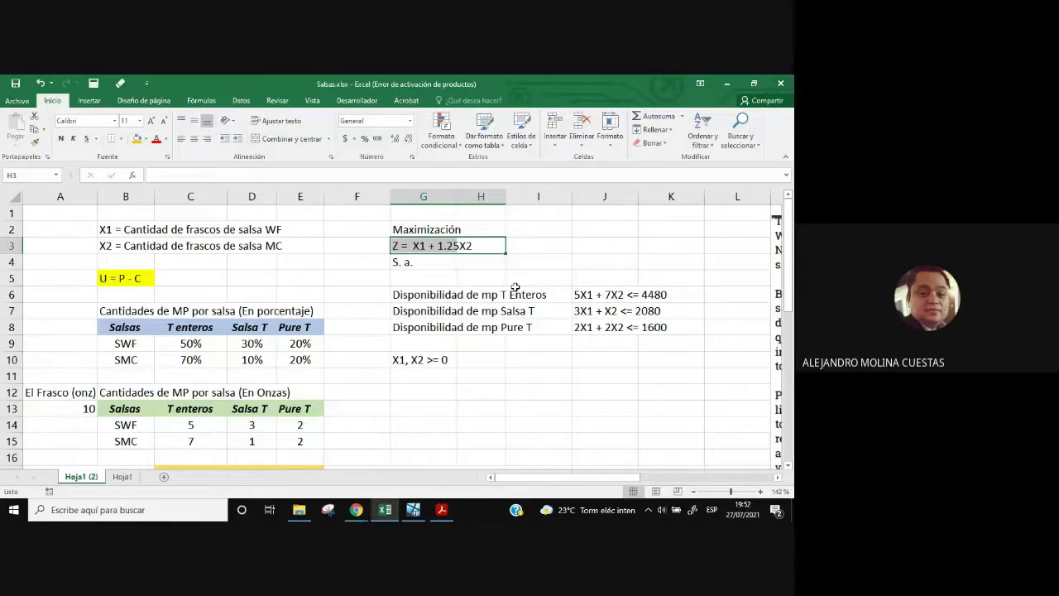
{"action": "left_click", "coordinate": [595, 344]}
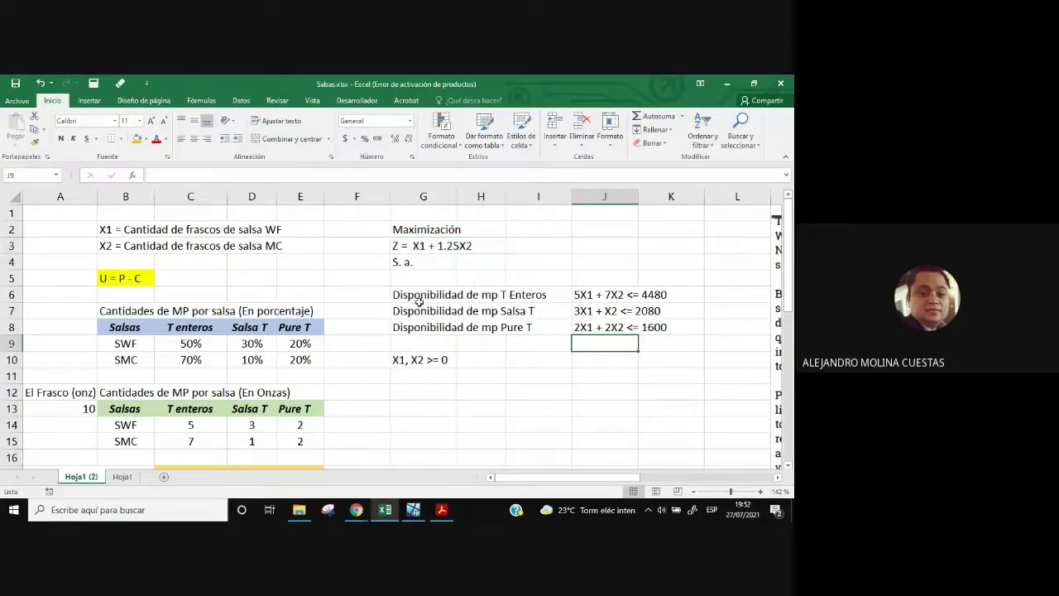
{"action": "left_click_drag", "start_coordinate": [401, 296], "coordinate": [666, 328]}
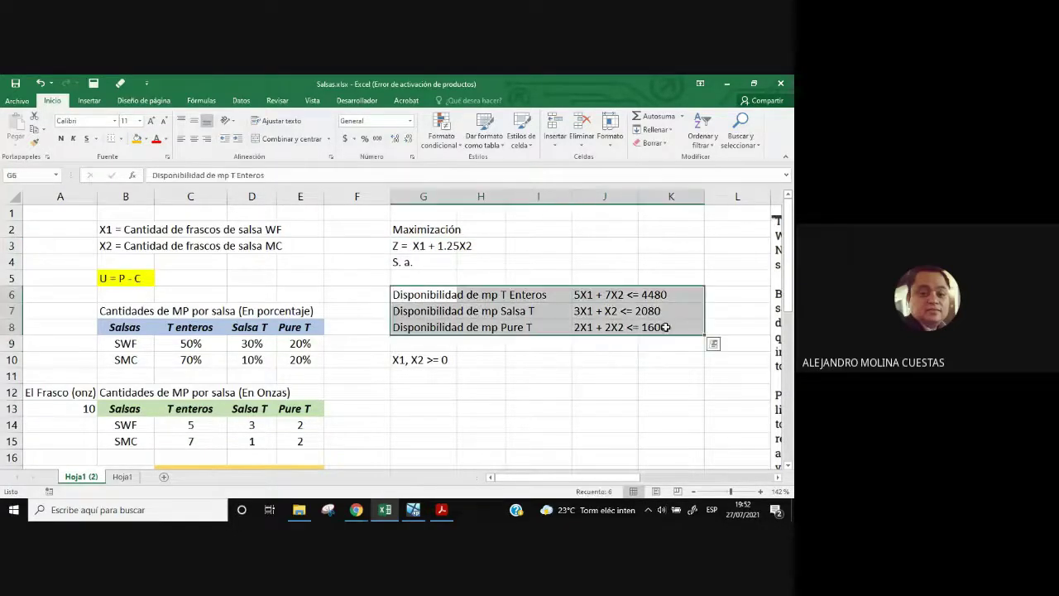
{"action": "left_click", "coordinate": [615, 405]}
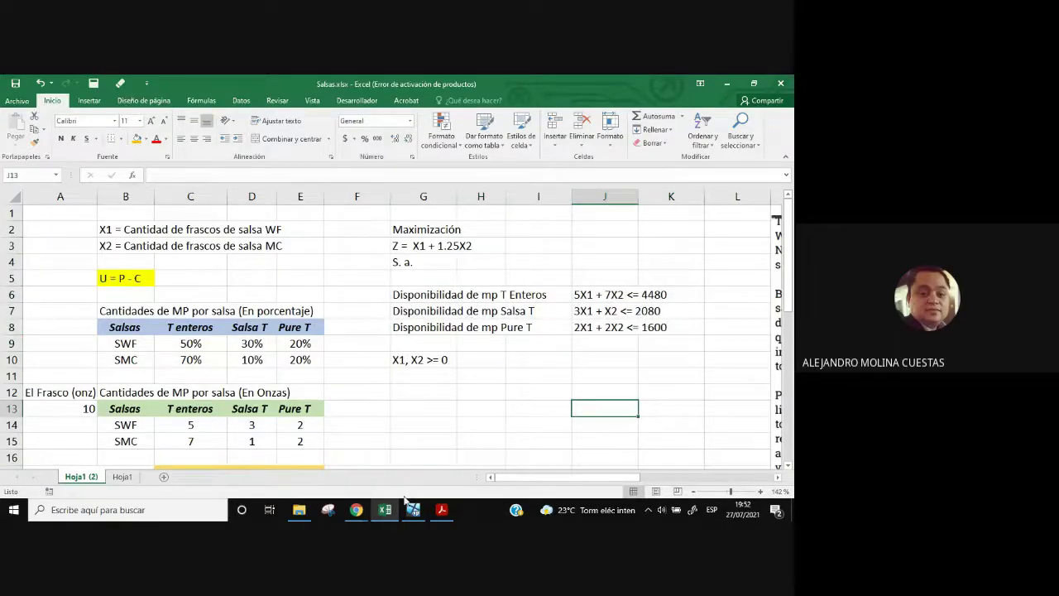
{"action": "left_click", "coordinate": [510, 364]}
{"action": "left_click", "coordinate": [610, 326]}
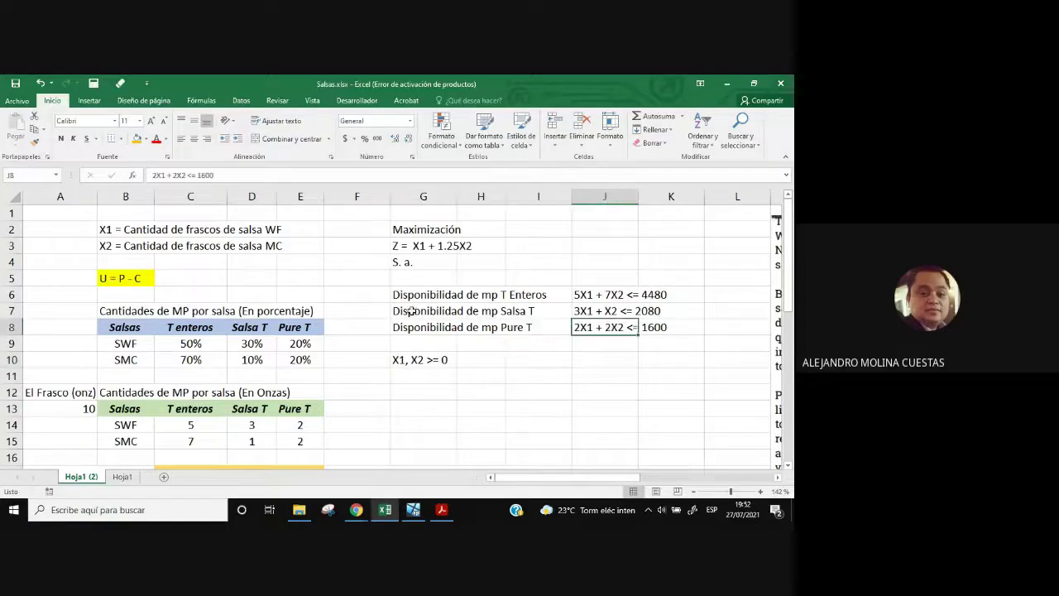
{"action": "left_click_drag", "start_coordinate": [405, 298], "coordinate": [670, 331]}
{"action": "left_click", "coordinate": [582, 374]}
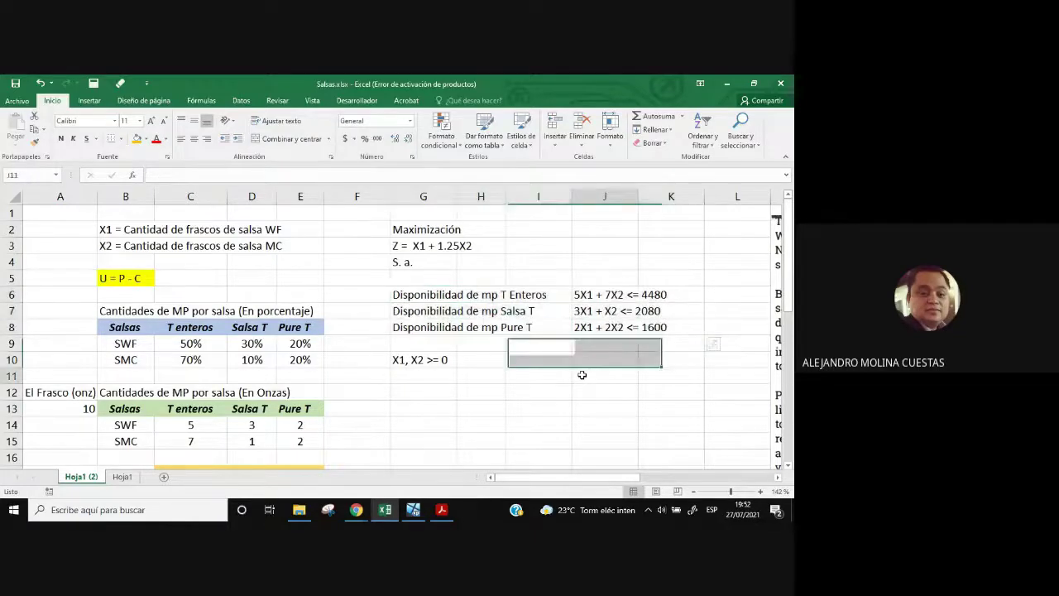
- Switch to the WXP virtual machine in VirtualBox and launch WinQSB's Linear and Integer Programming module
{"action": "left_click", "coordinate": [415, 509]}
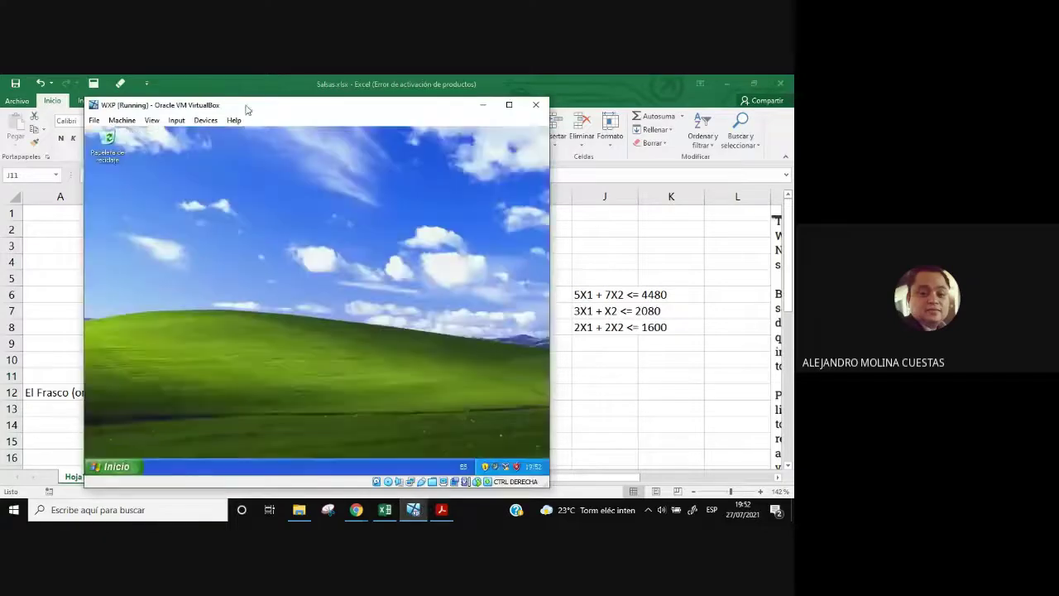
{"action": "left_click_drag", "start_coordinate": [247, 107], "coordinate": [278, 108]}
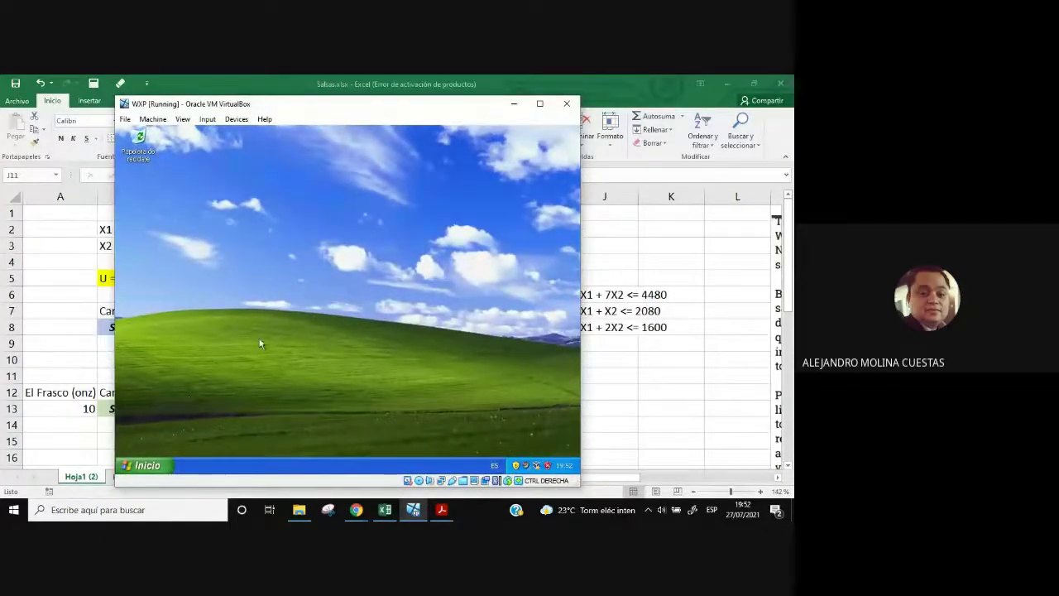
{"action": "left_click", "coordinate": [163, 467]}
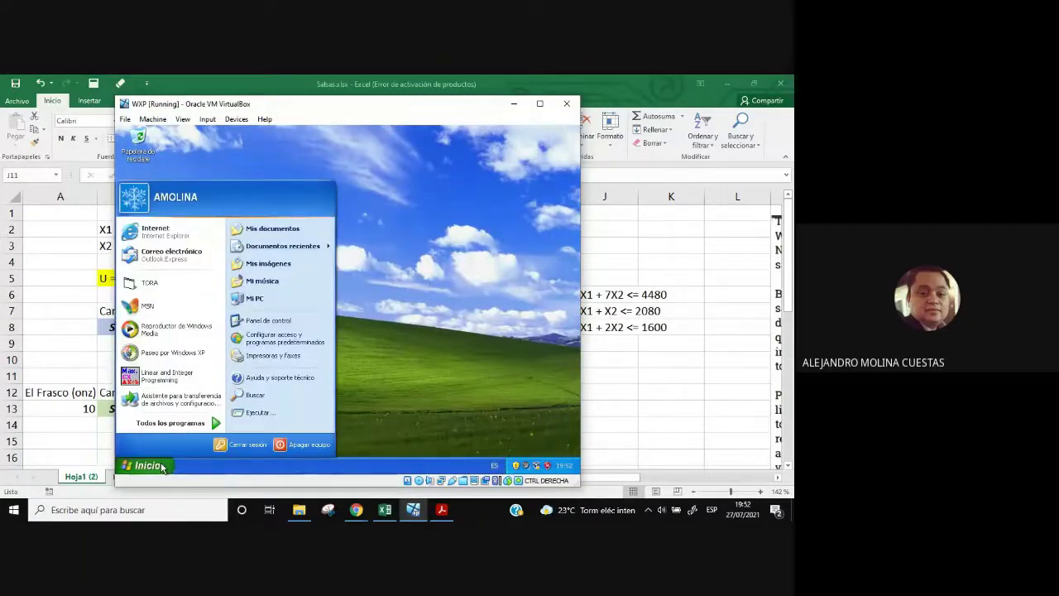
{"action": "left_click", "coordinate": [207, 424]}
{"action": "mouse_move", "coordinate": [296, 332]}
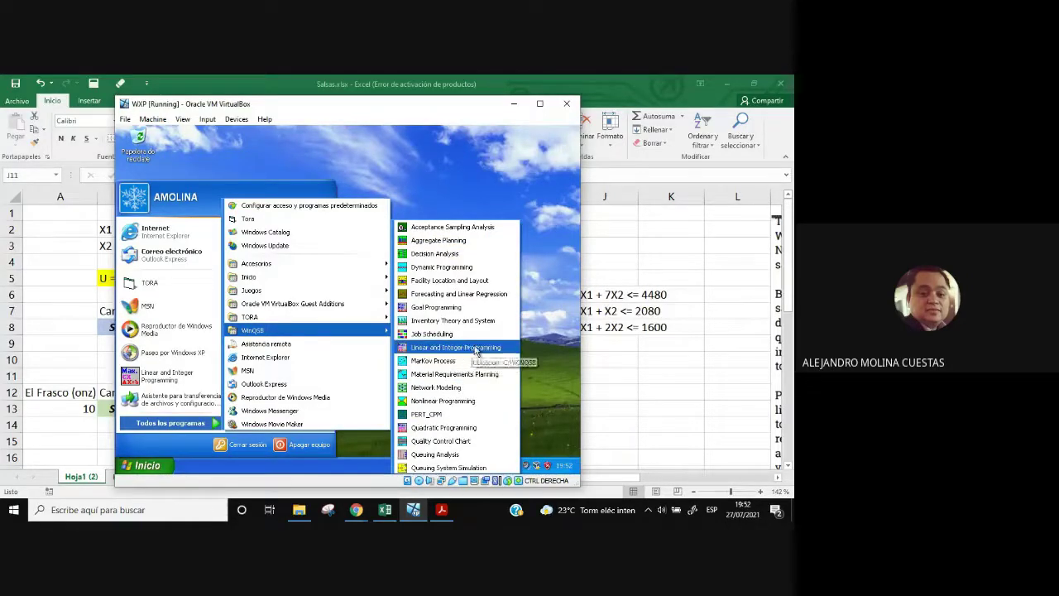
{"action": "left_click", "coordinate": [456, 348]}
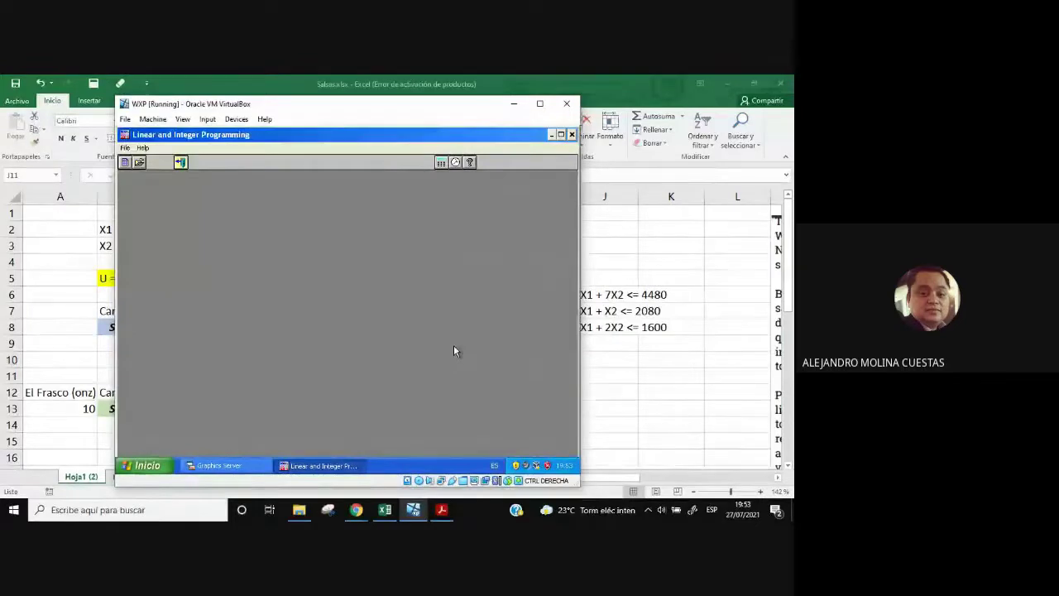
- Create a new problem titled "Fabrica de Salsas" and set its number of variables to 2
{"action": "left_click", "coordinate": [124, 149]}
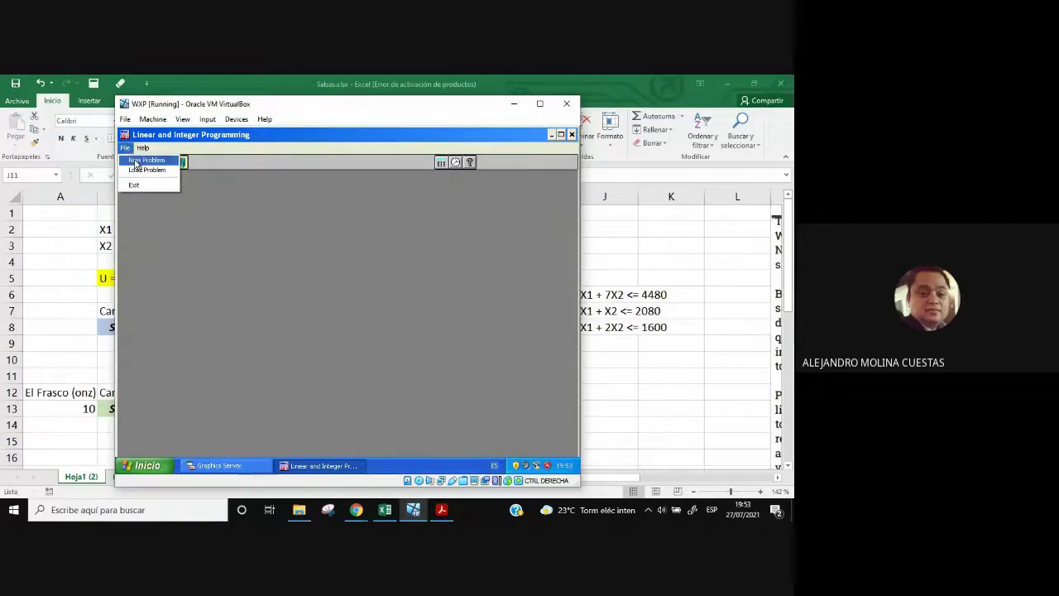
{"action": "left_click", "coordinate": [138, 161]}
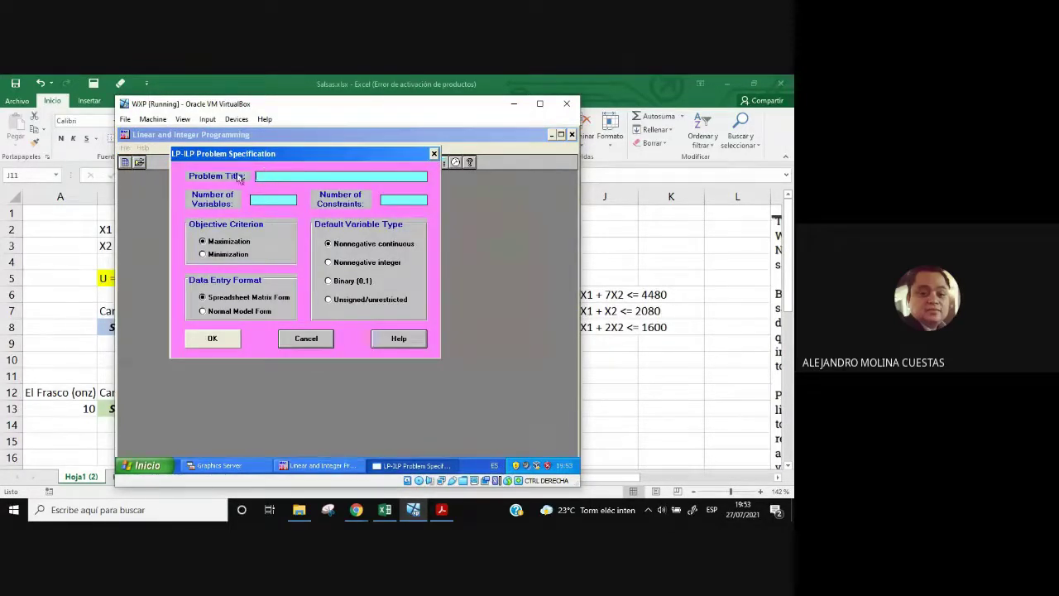
{"action": "left_click_drag", "start_coordinate": [247, 157], "coordinate": [269, 206]}
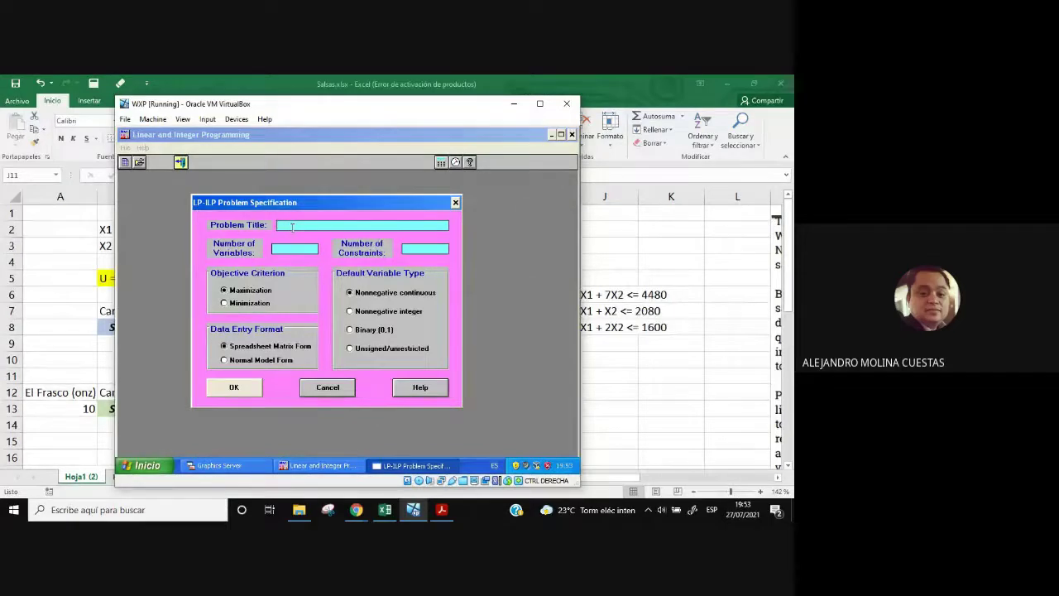
{"action": "type", "text": "Fabrica de S"}
{"action": "type", "text": "alsas"}
{"action": "type", "text": "2"}
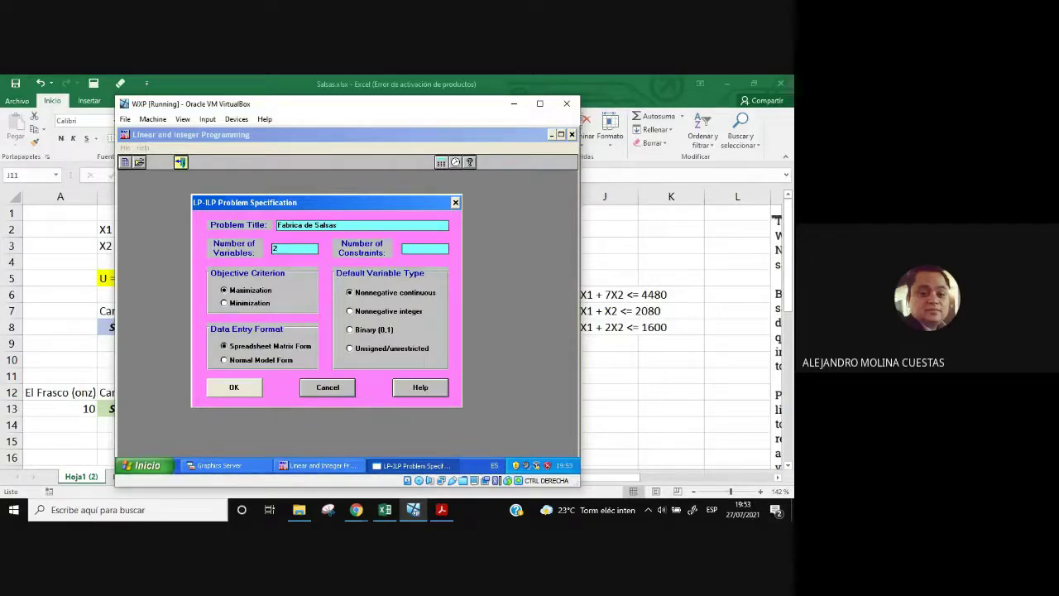